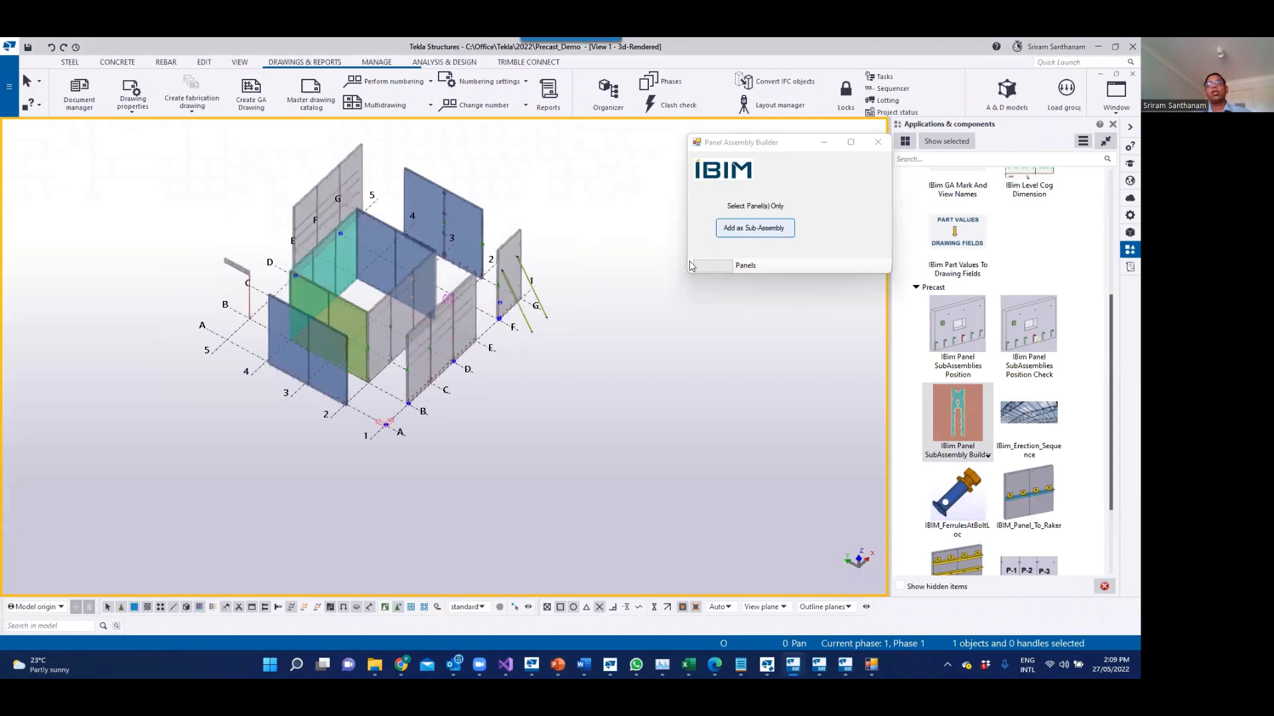
# Step: Examine the precast panels and the bolted connection plates along the joint between the two blue panels on grid G
pyautogui.scroll(4, 463, 378)
pyautogui.scroll(2, 461, 376)
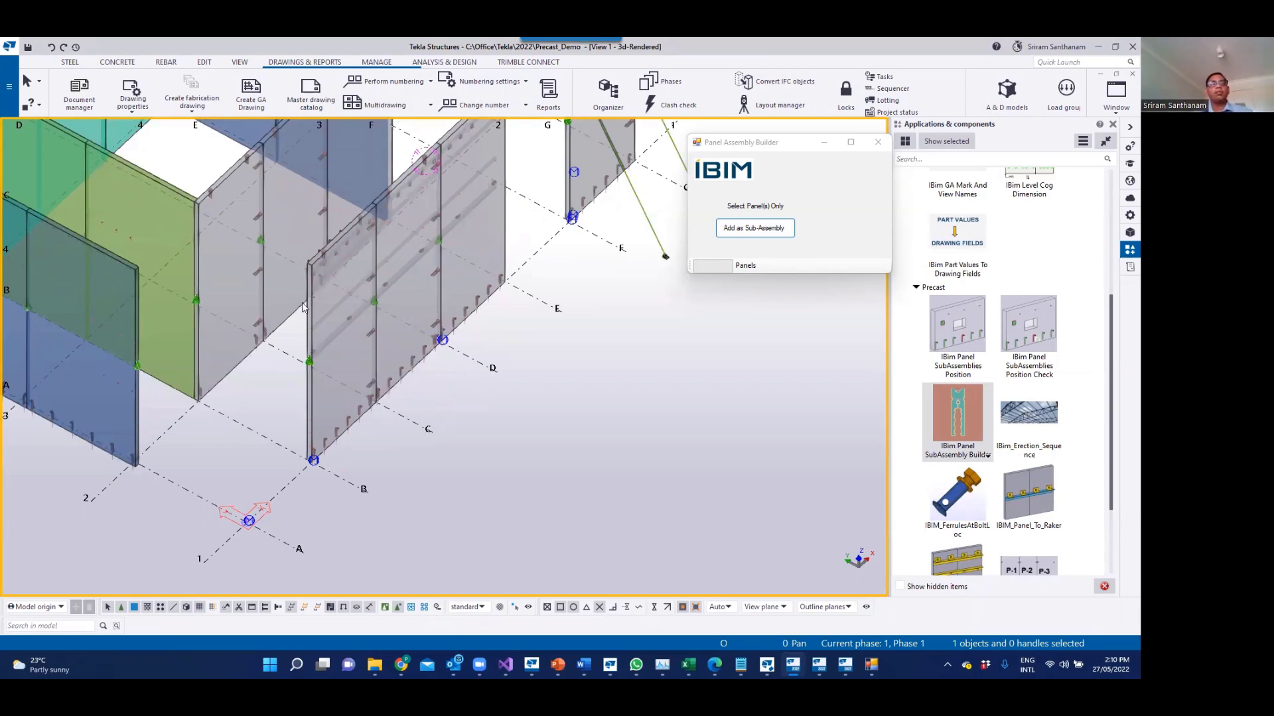
pyautogui.scroll(-3, 232, 388)
pyautogui.moveTo(245, 377); pyautogui.dragTo(252, 392, button='middle')
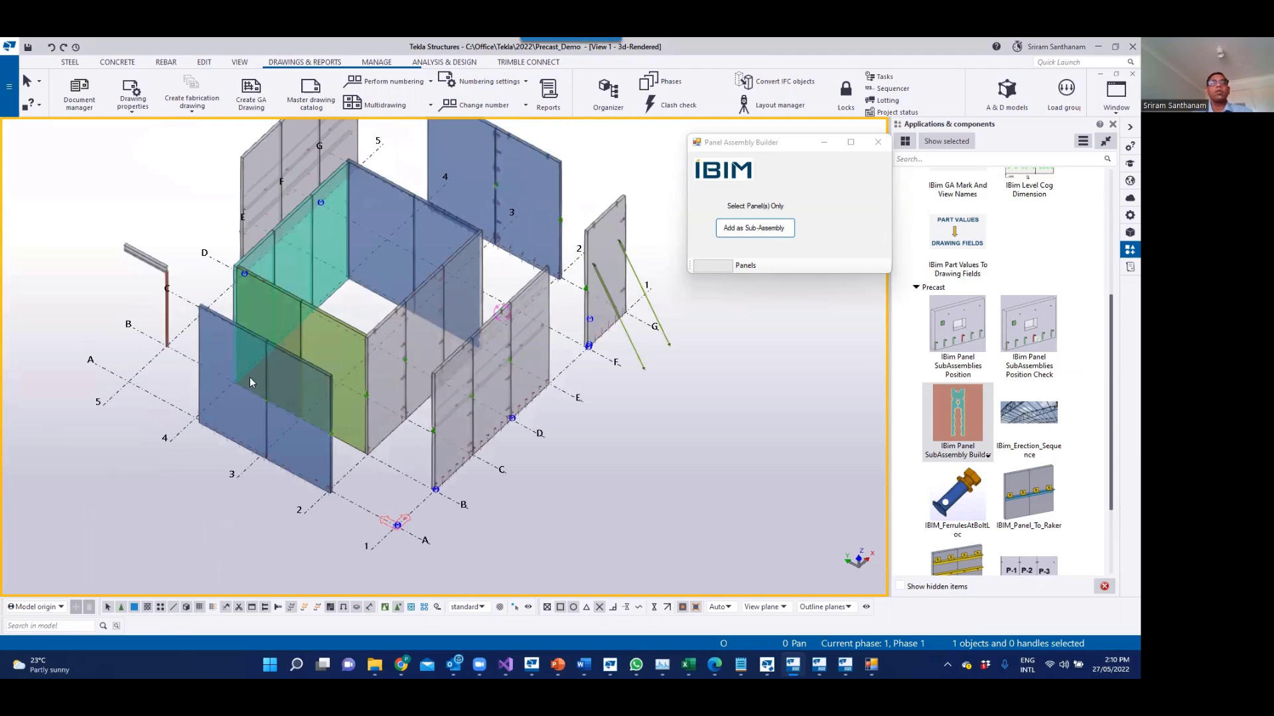
pyautogui.scroll(-2, 250, 378)
pyautogui.keyDown('ctrl'); pyautogui.moveTo(431, 335); pyautogui.dragTo(376, 323, button='middle'); pyautogui.keyUp('ctrl')
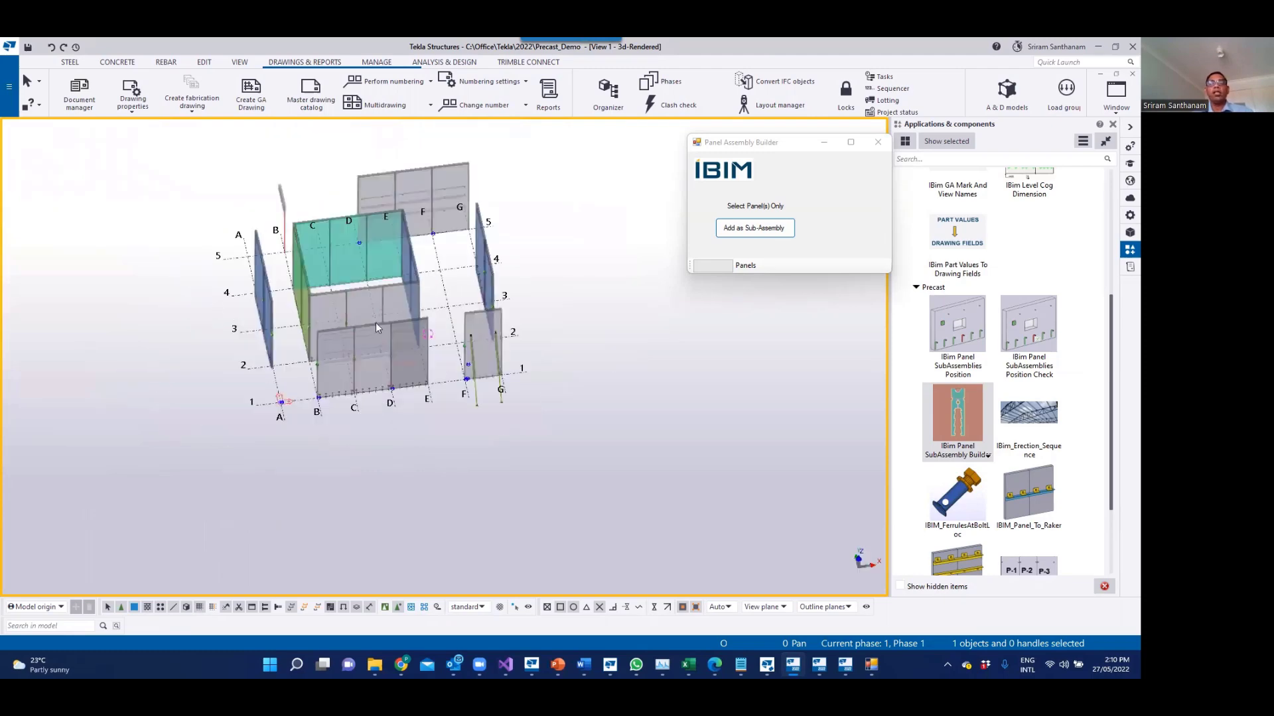
pyautogui.scroll(5, 375, 322)
pyautogui.scroll(2, 446, 390)
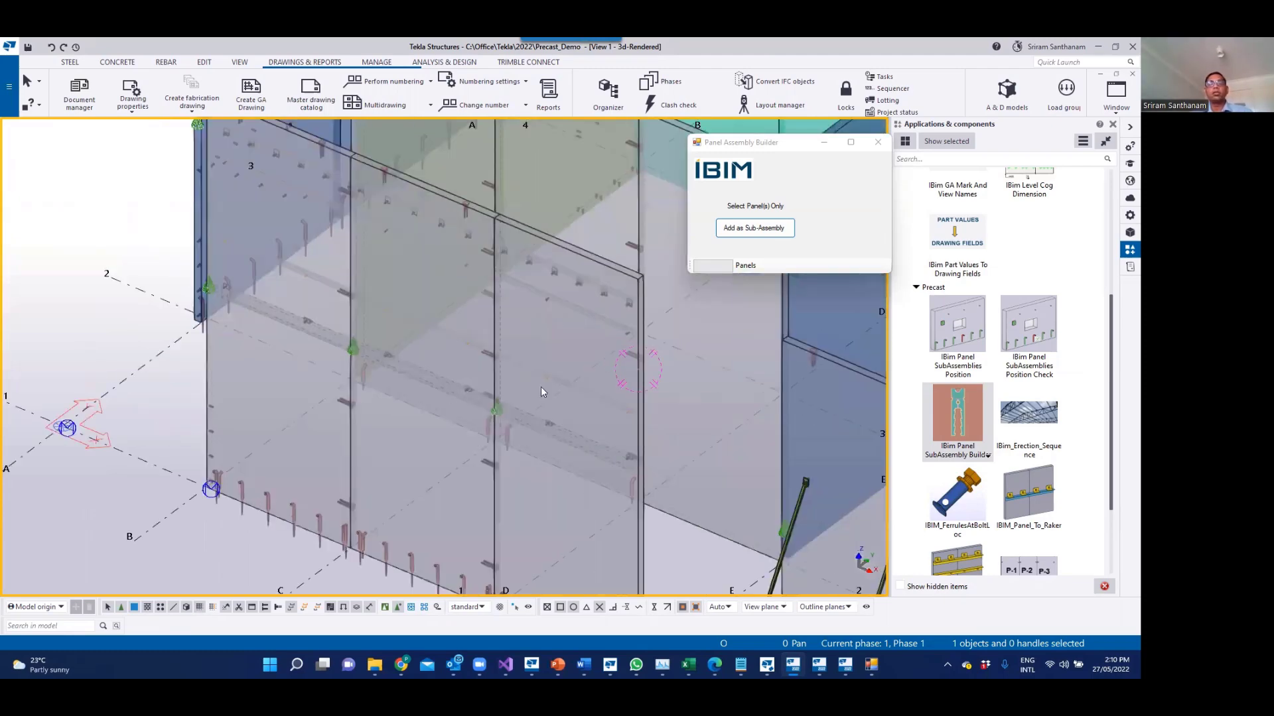
pyautogui.scroll(-3, 542, 388)
pyautogui.scroll(2, 547, 367)
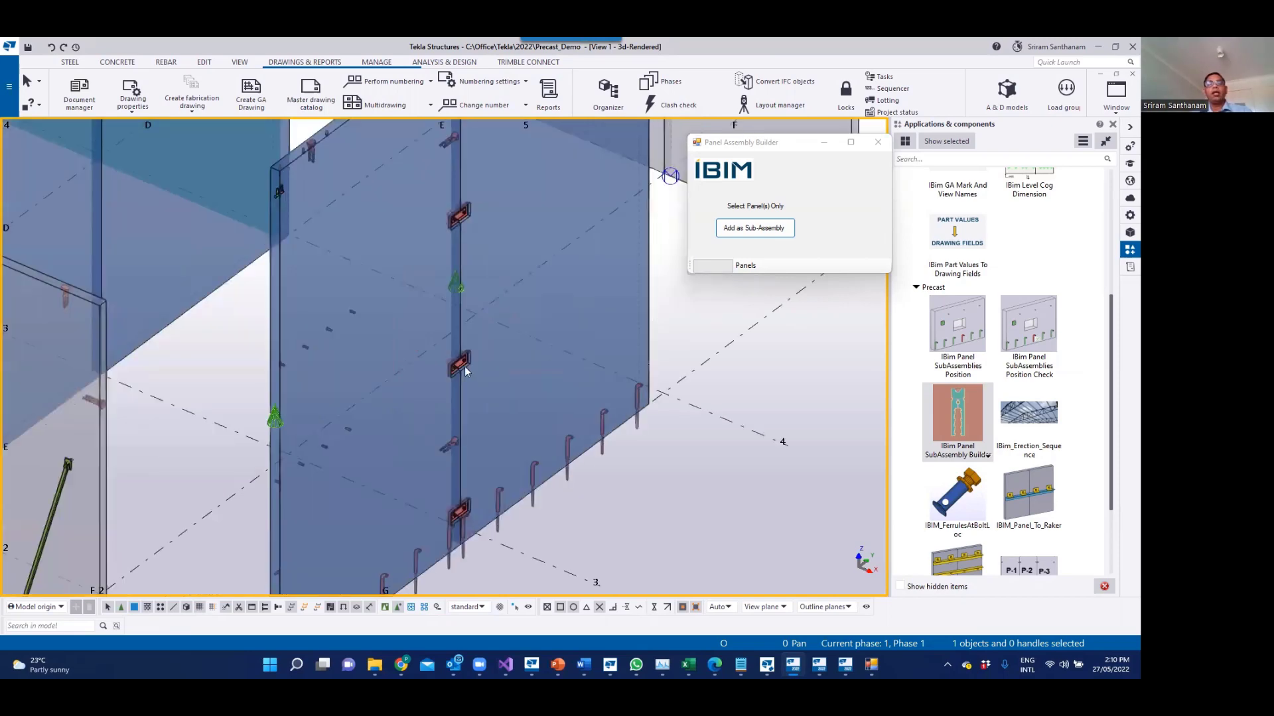
pyautogui.scroll(4, 465, 369)
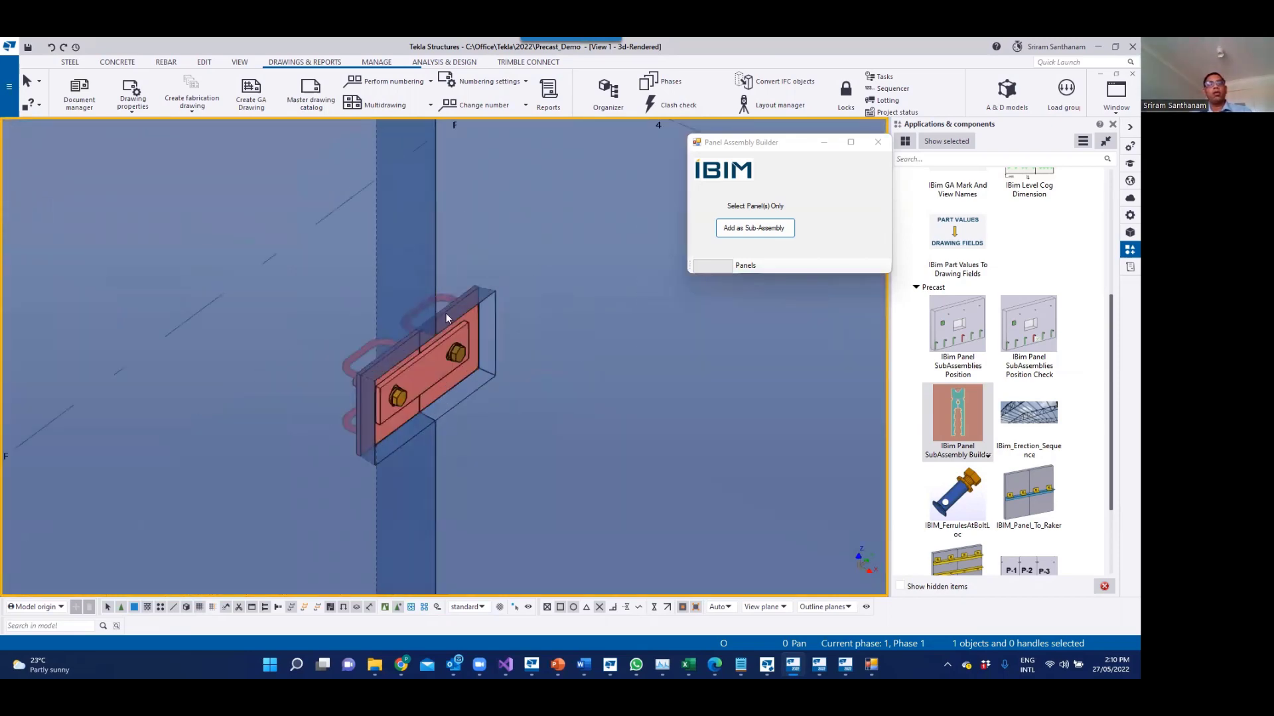
pyautogui.scroll(-5, 446, 314)
pyautogui.scroll(2, 296, 416)
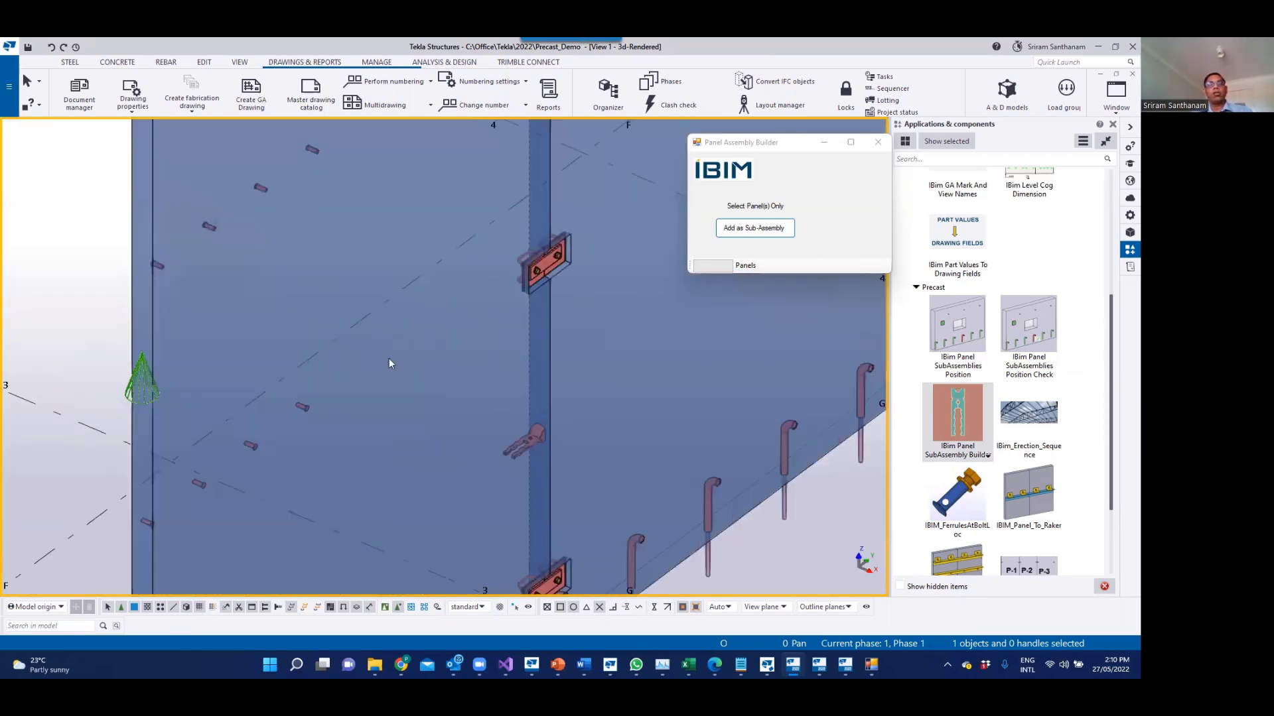
pyautogui.scroll(-3, 389, 358)
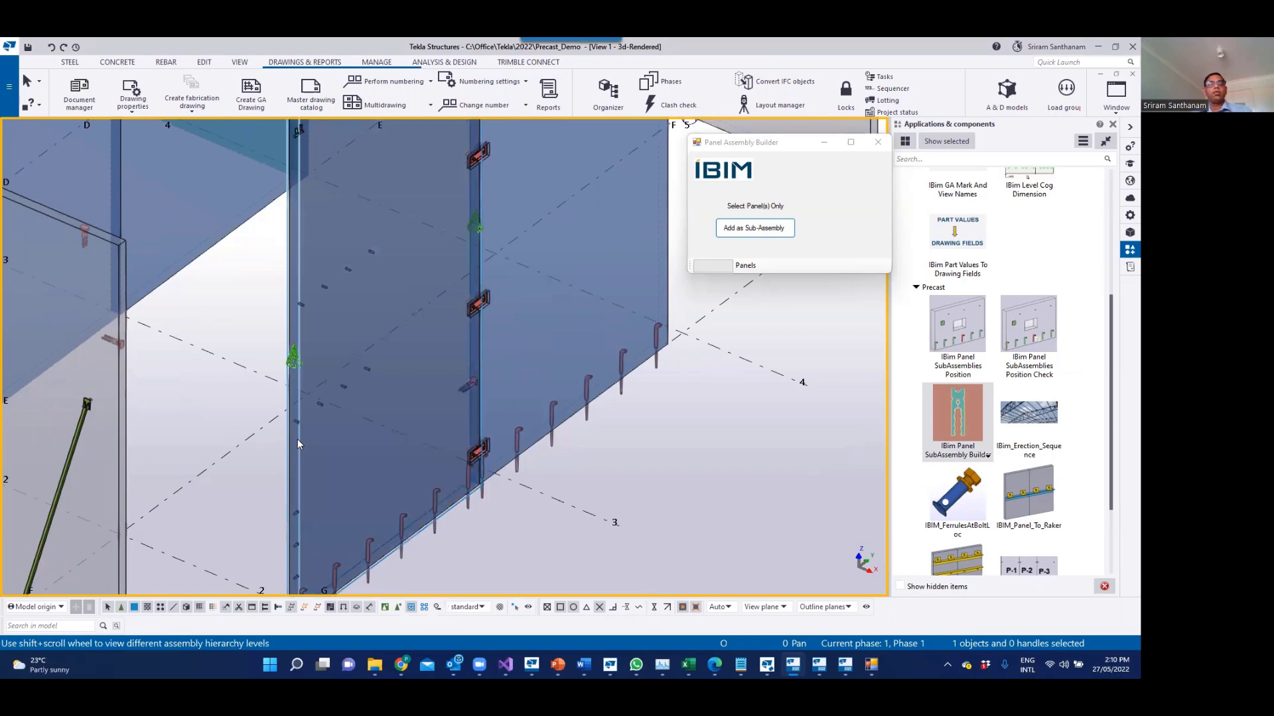
# Step: Hide the blue panel between grids 2 and 3 to examine its cast-in ferrules, and restore the panel's visibility
pyautogui.rightClick(297, 439)
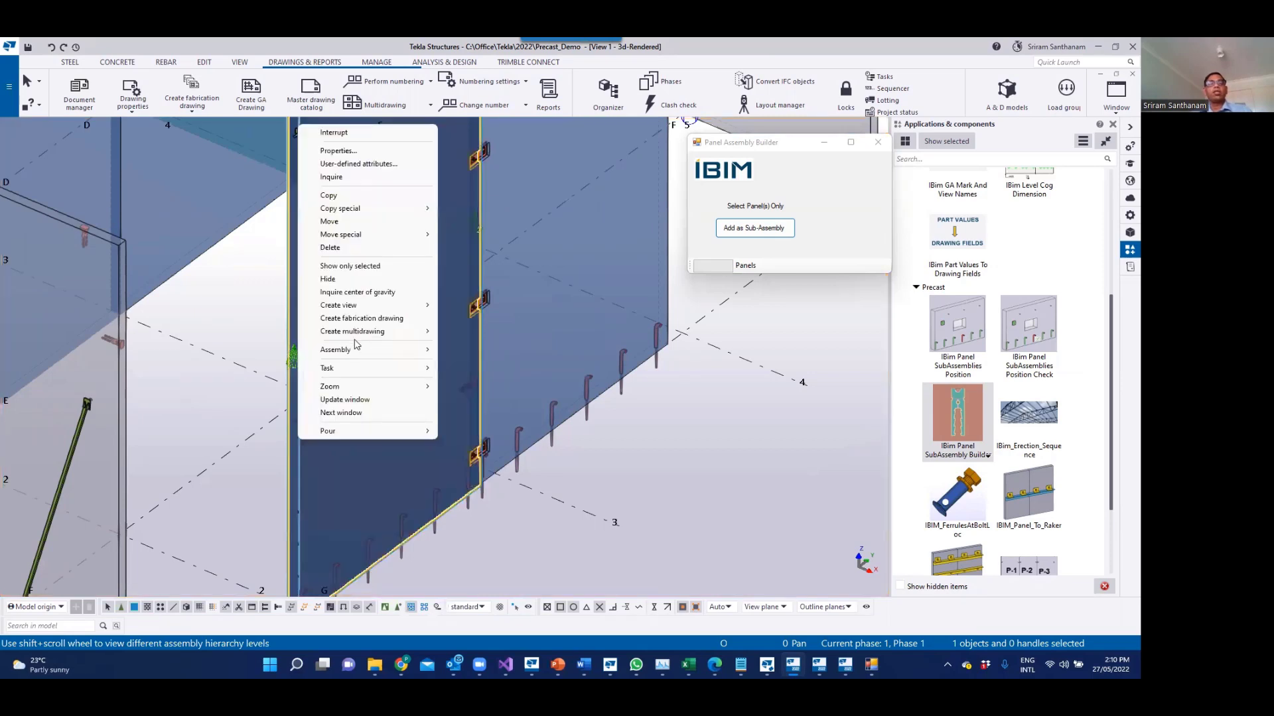
pyautogui.click(335, 280)
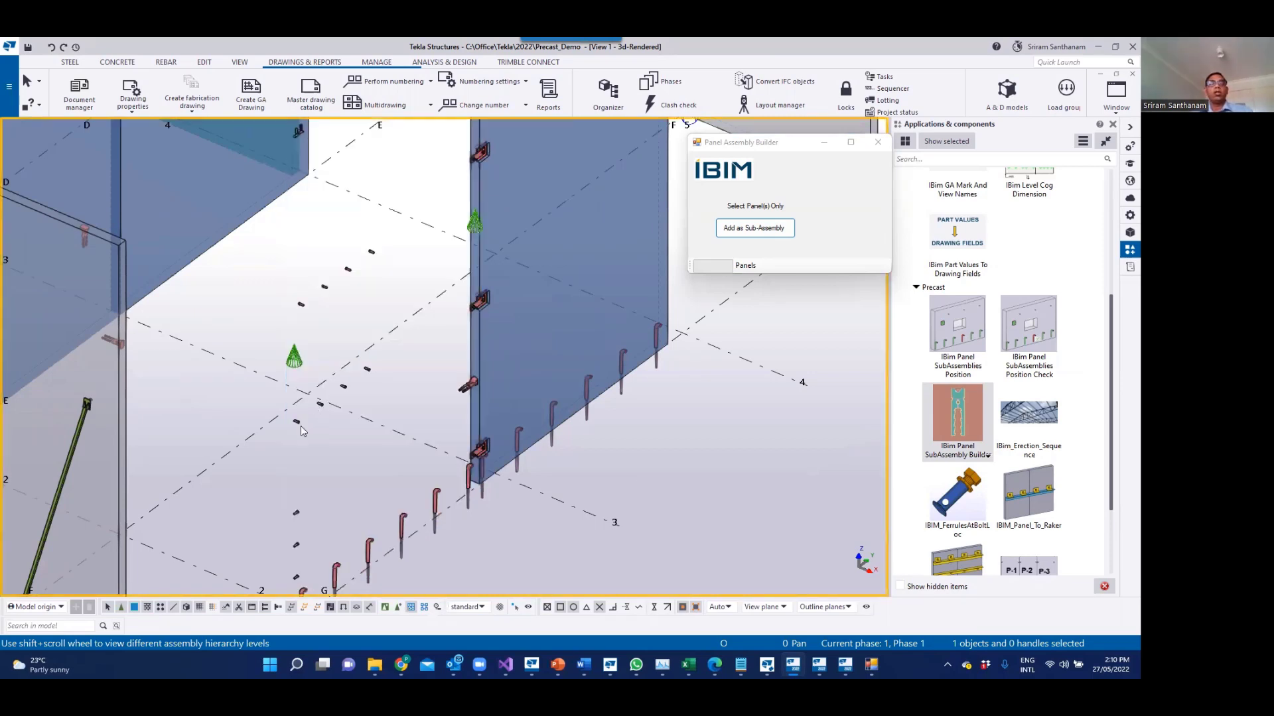
pyautogui.scroll(5, 292, 428)
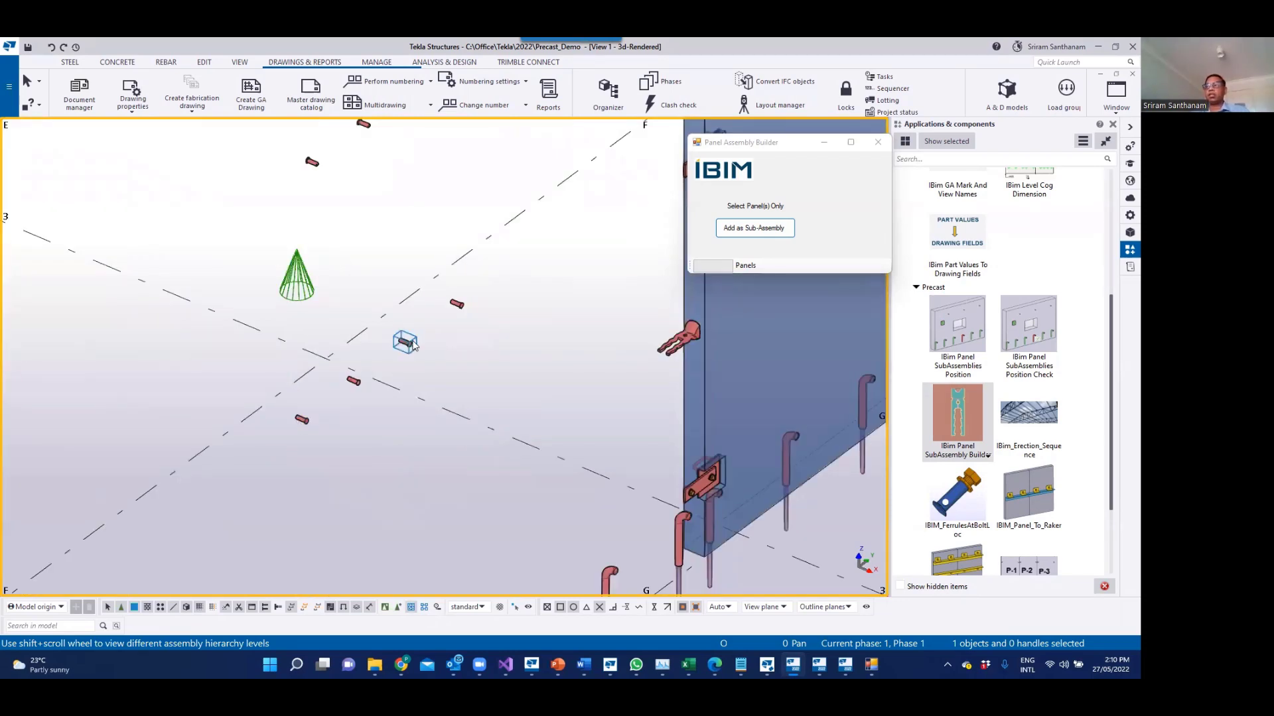
pyautogui.rightClick(375, 244)
pyautogui.click(411, 313)
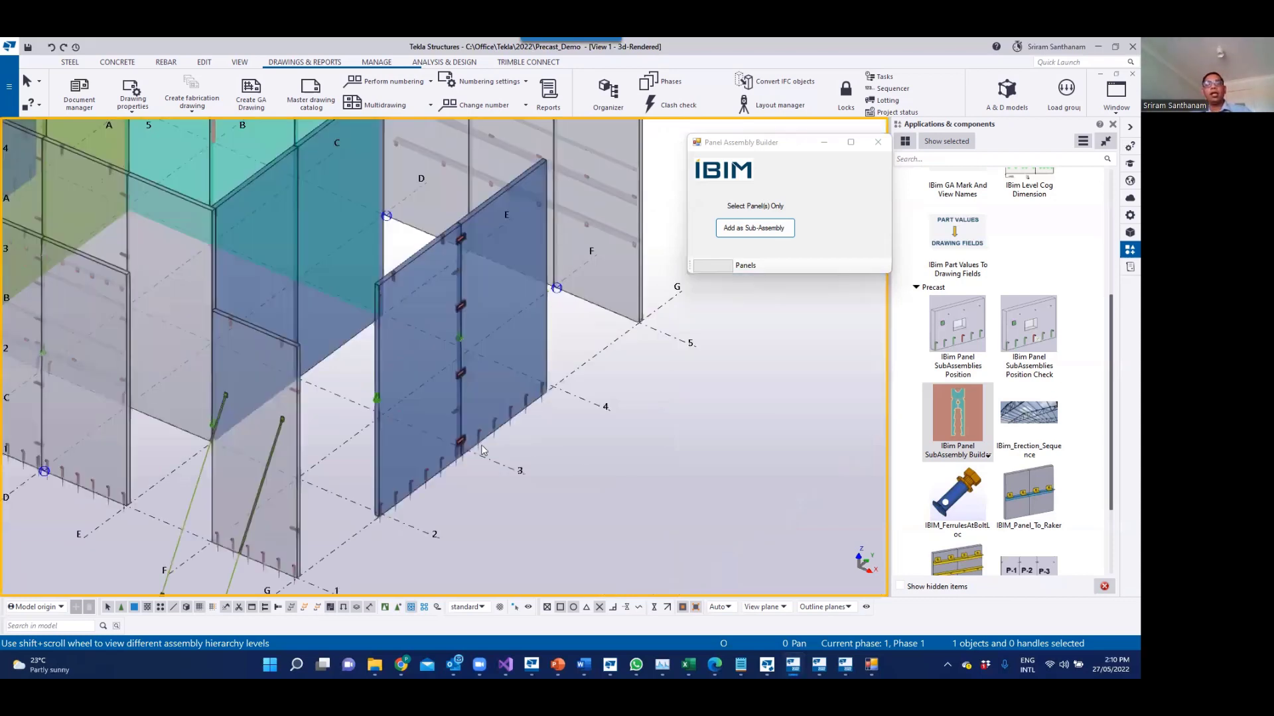
# Step: Set Is Loose Part? to Yes in the user-defined attributes of the lowest bolted connection plate at the blue panel joint
pyautogui.scroll(3, 479, 428)
pyautogui.scroll(5, 479, 428)
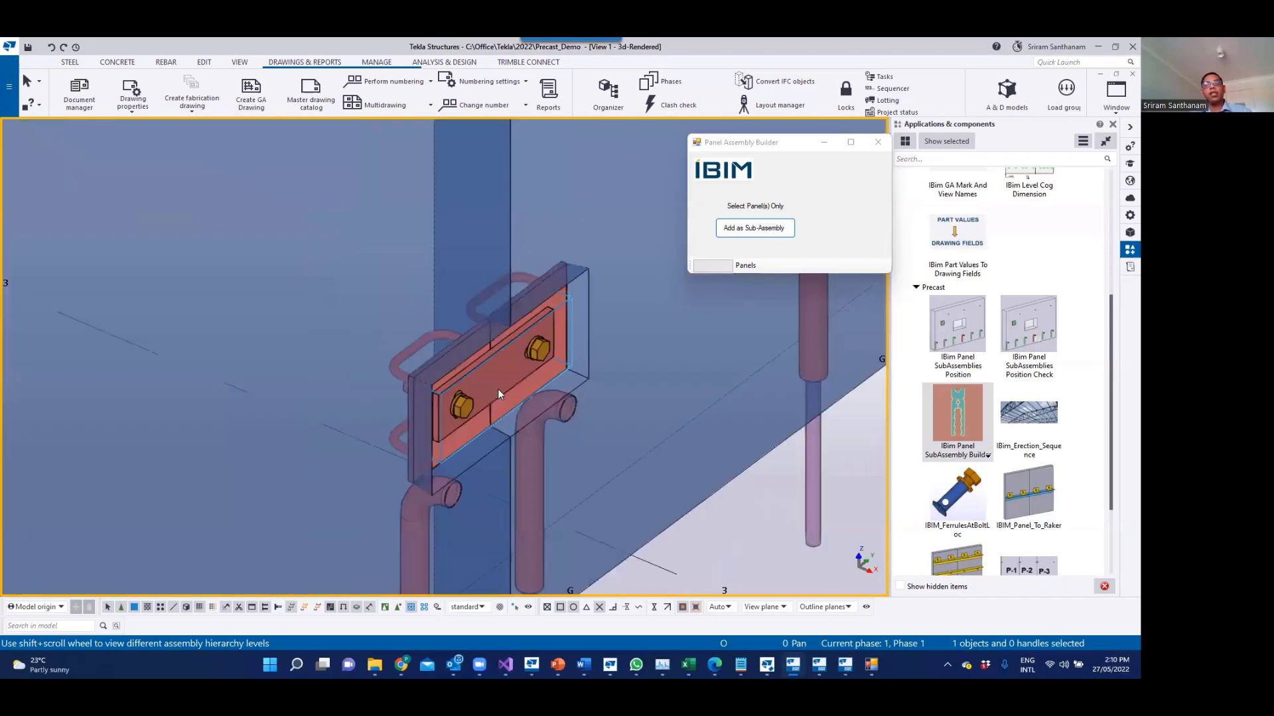
pyautogui.scroll(2, 502, 353)
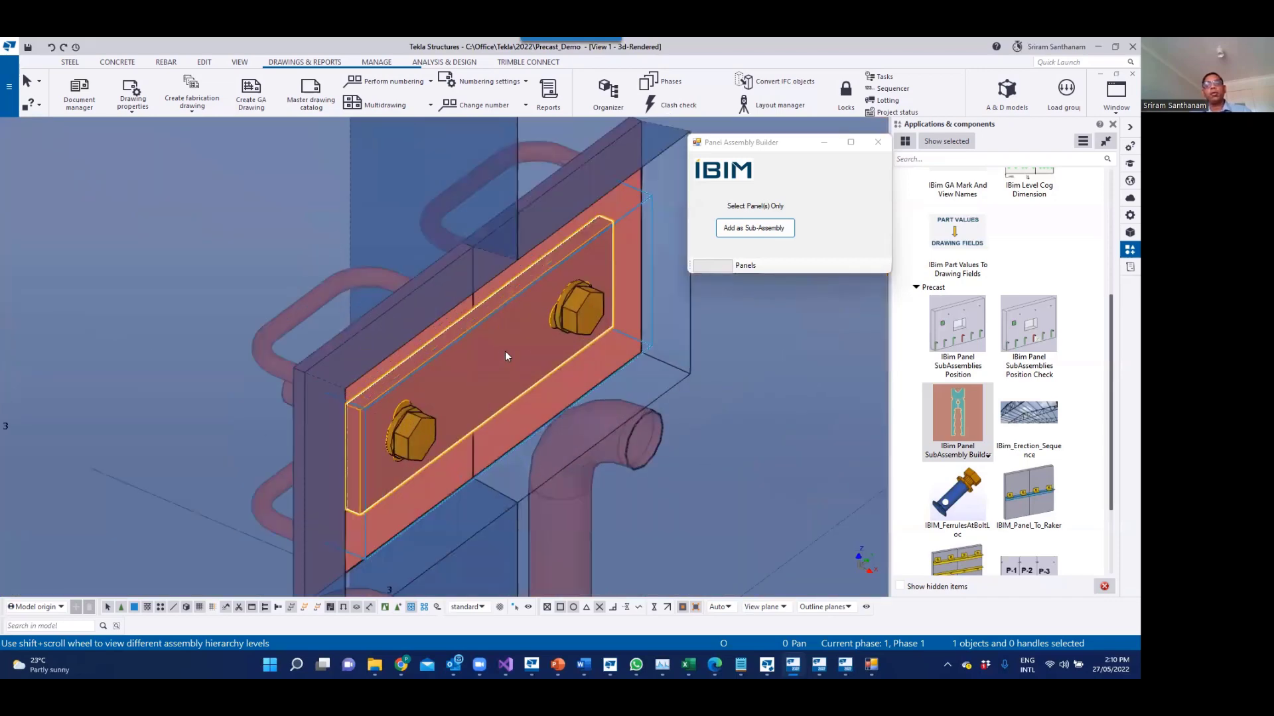
pyautogui.scroll(-2, 508, 364)
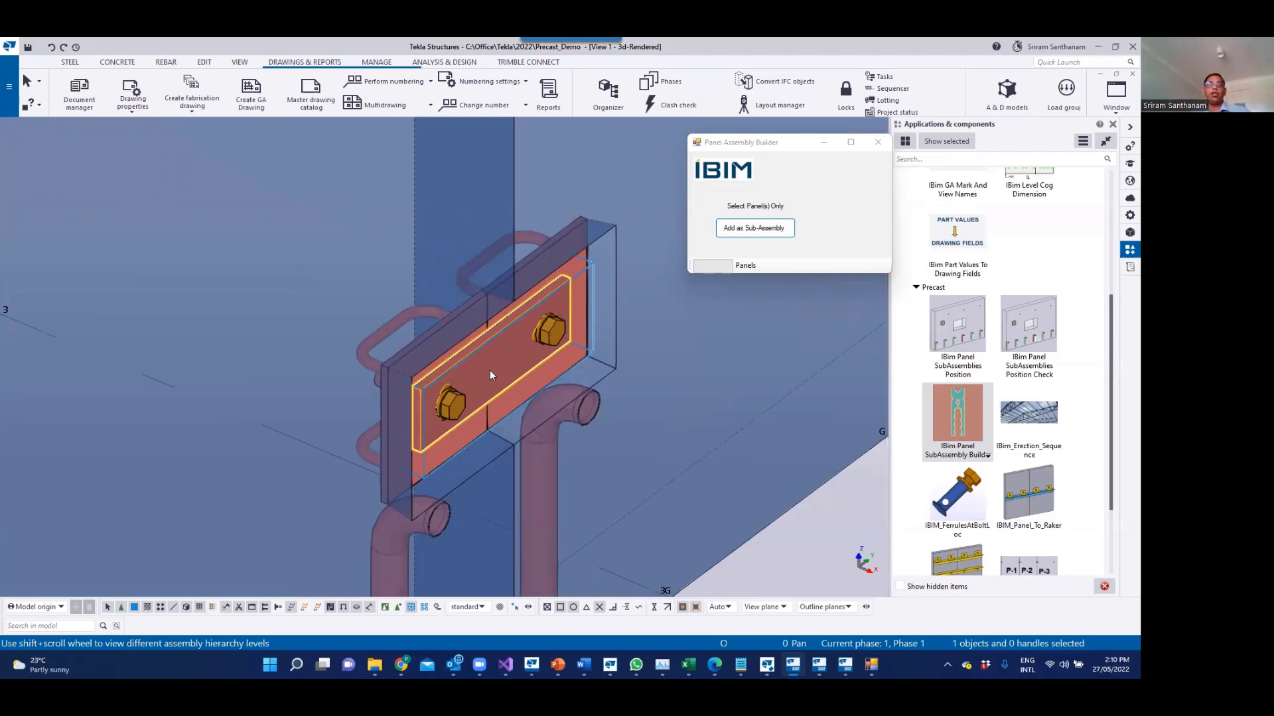
pyautogui.scroll(-2, 501, 384)
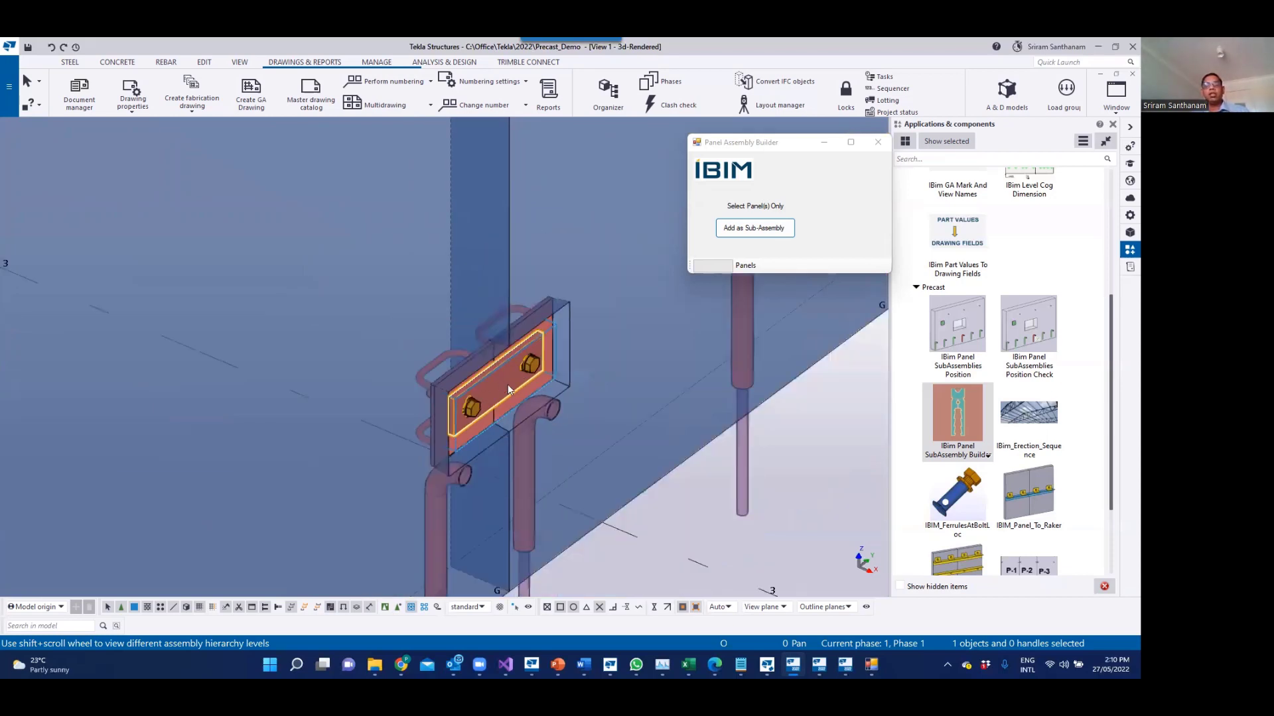
pyautogui.scroll(3, 508, 388)
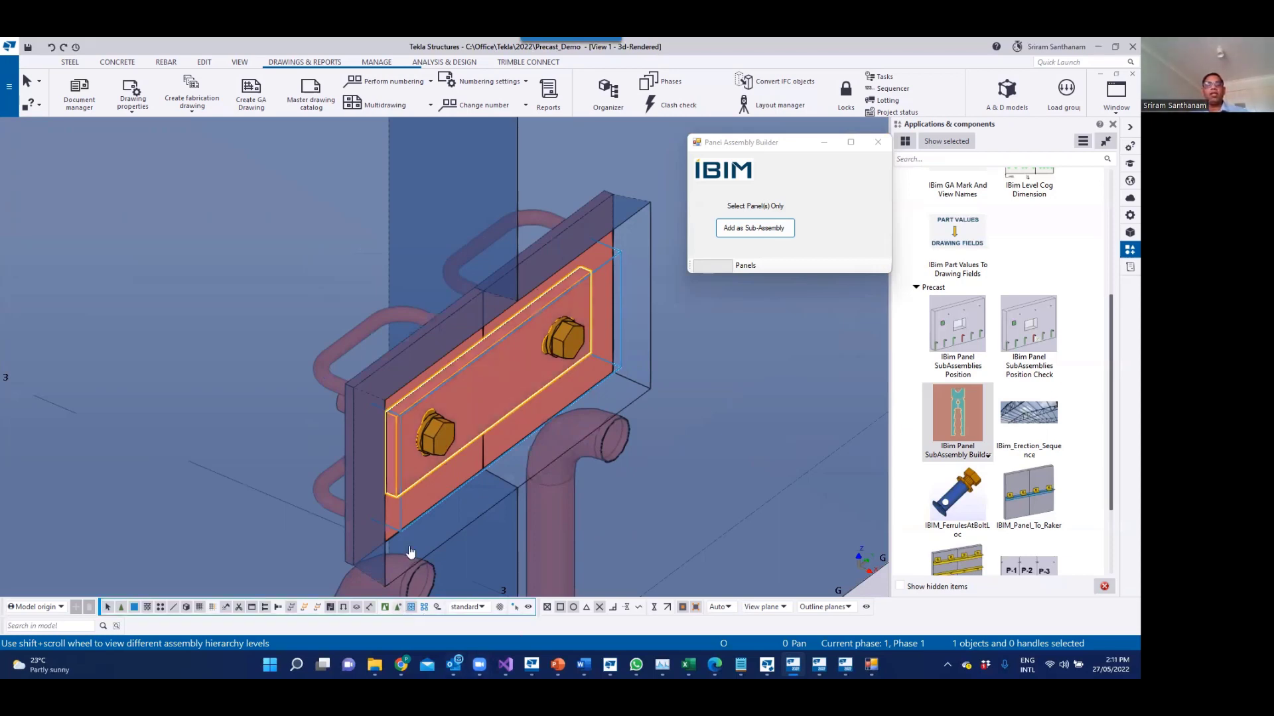
pyautogui.rightClick(497, 414)
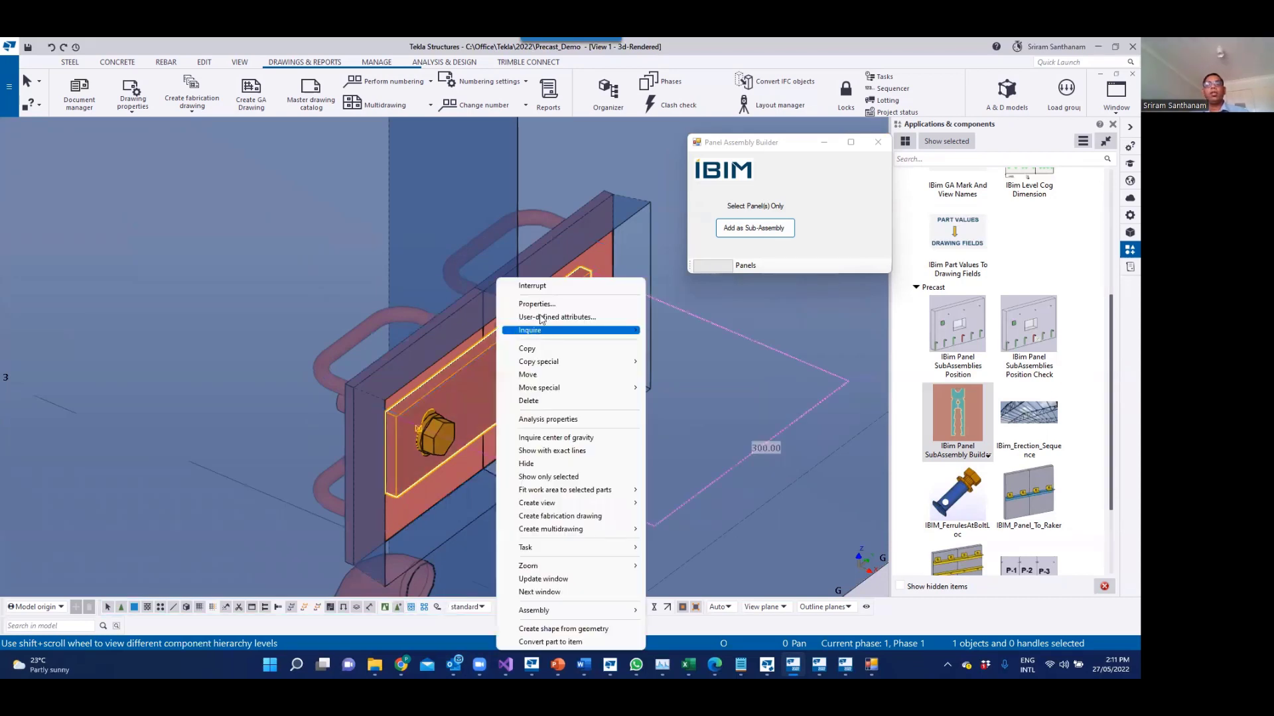
pyautogui.click(542, 318)
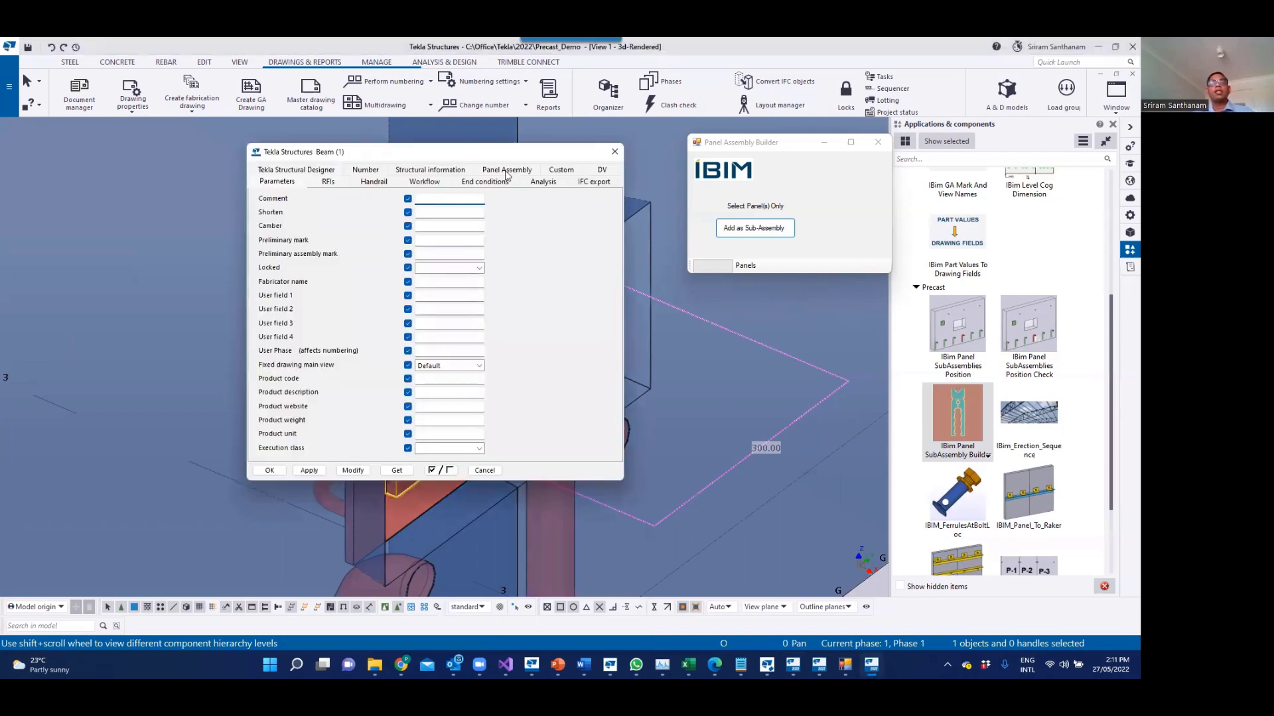
pyautogui.click(509, 171)
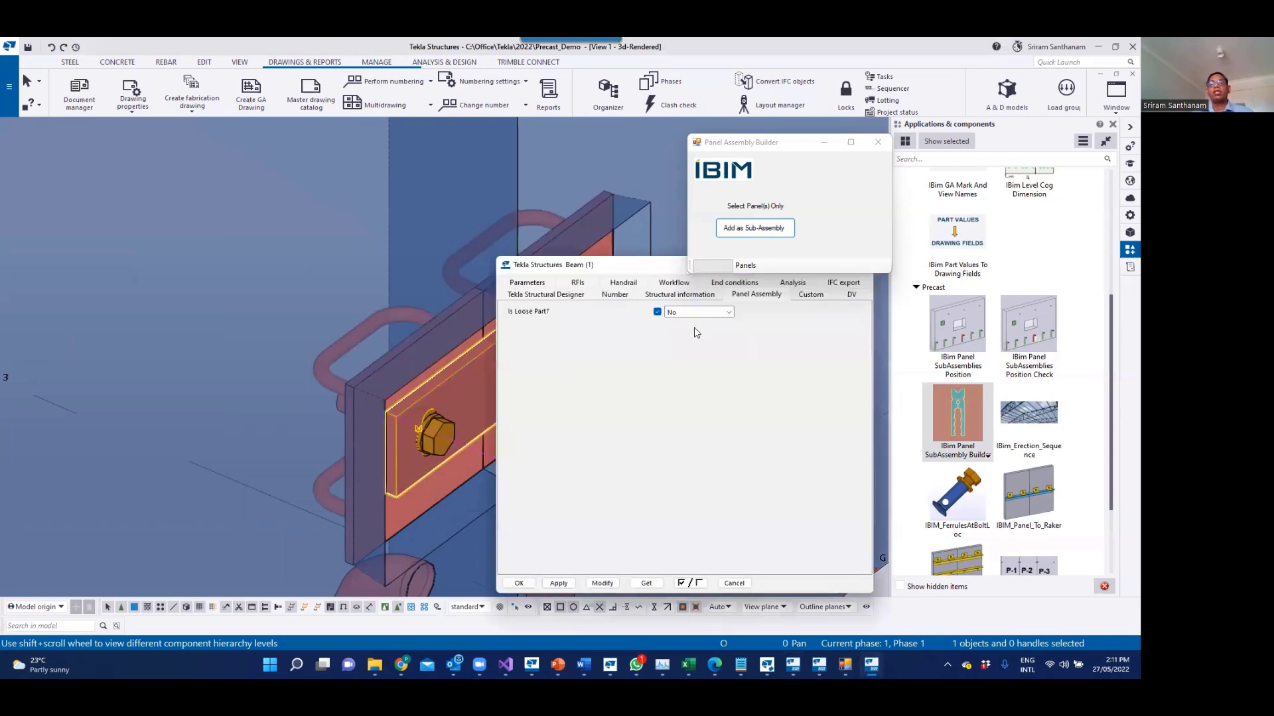
pyautogui.click(696, 312)
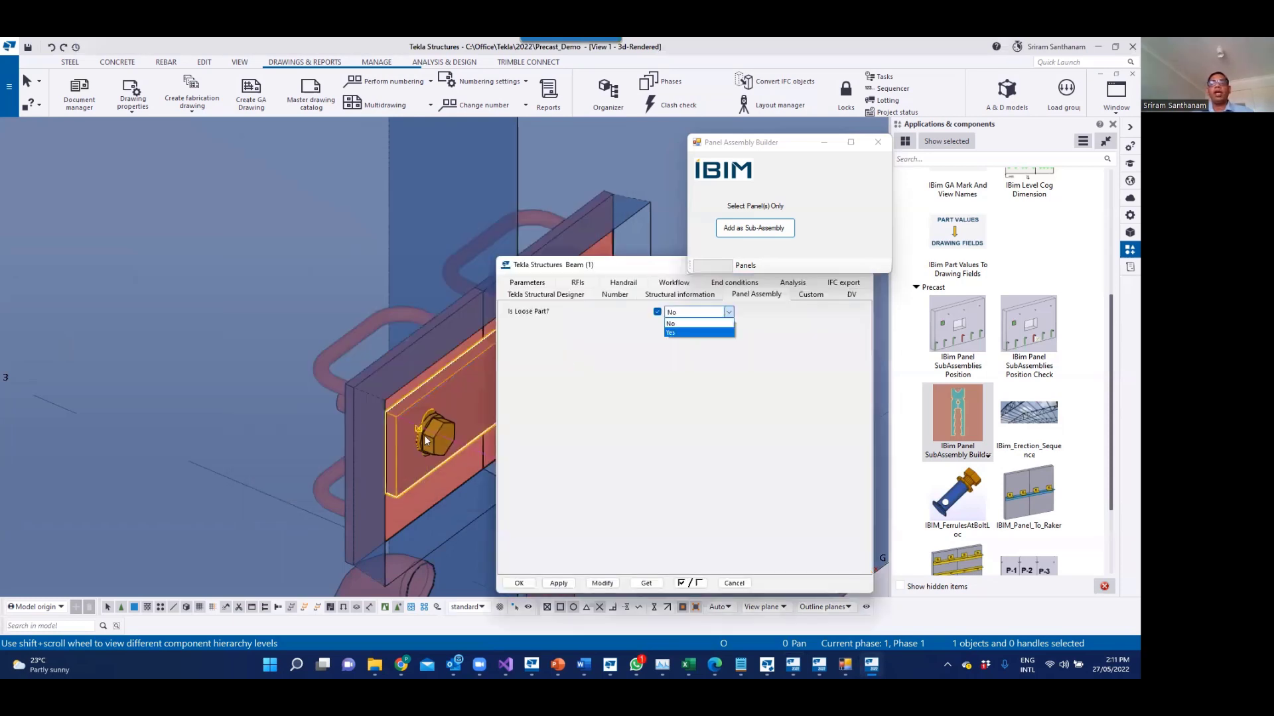
pyautogui.press('Return')
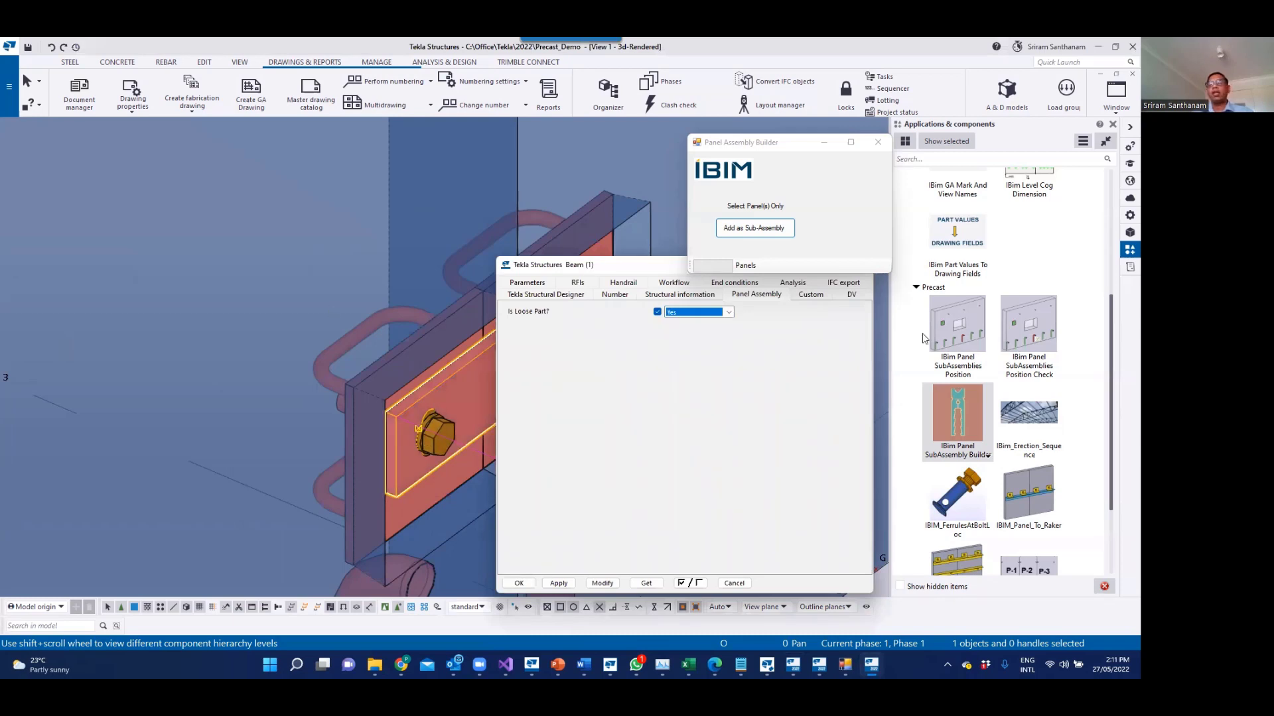
pyautogui.click(602, 583)
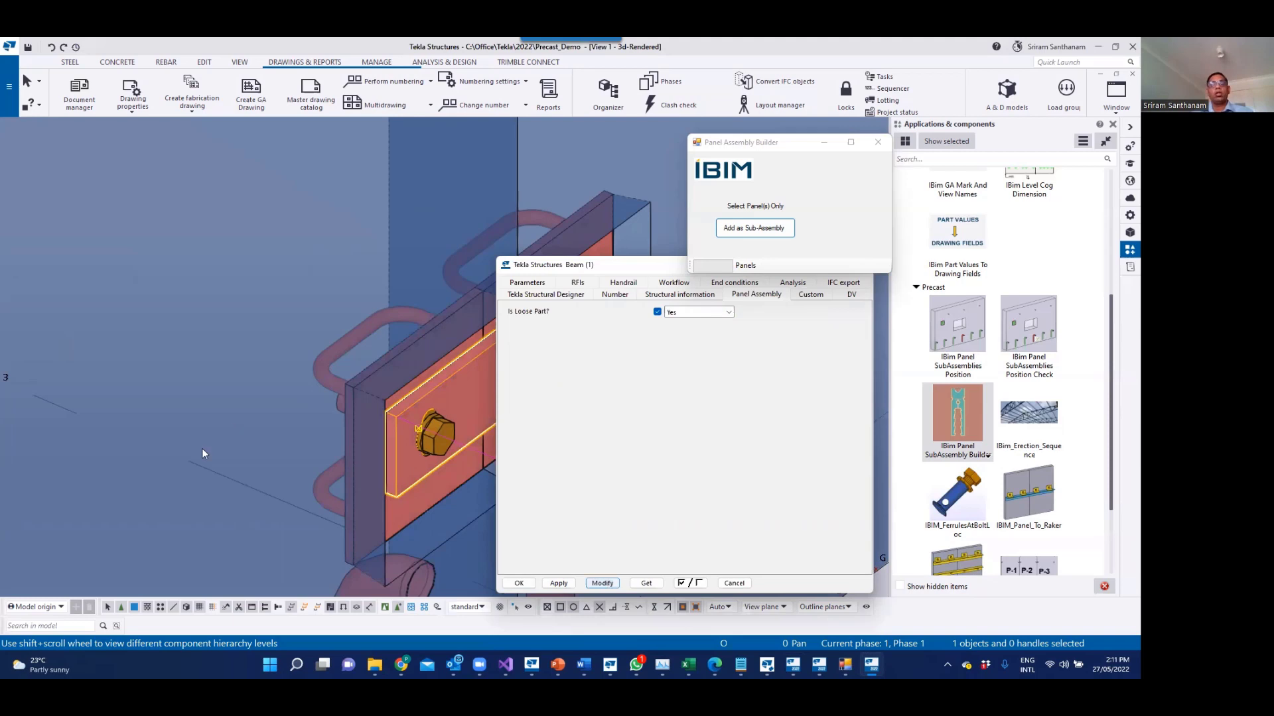
# Step: Select the three upper connection plates along the same panel joint, set their Is Loose Part? attribute to Yes, and close the attributes dialog
pyautogui.scroll(-3, 202, 449)
pyautogui.scroll(-3, 291, 397)
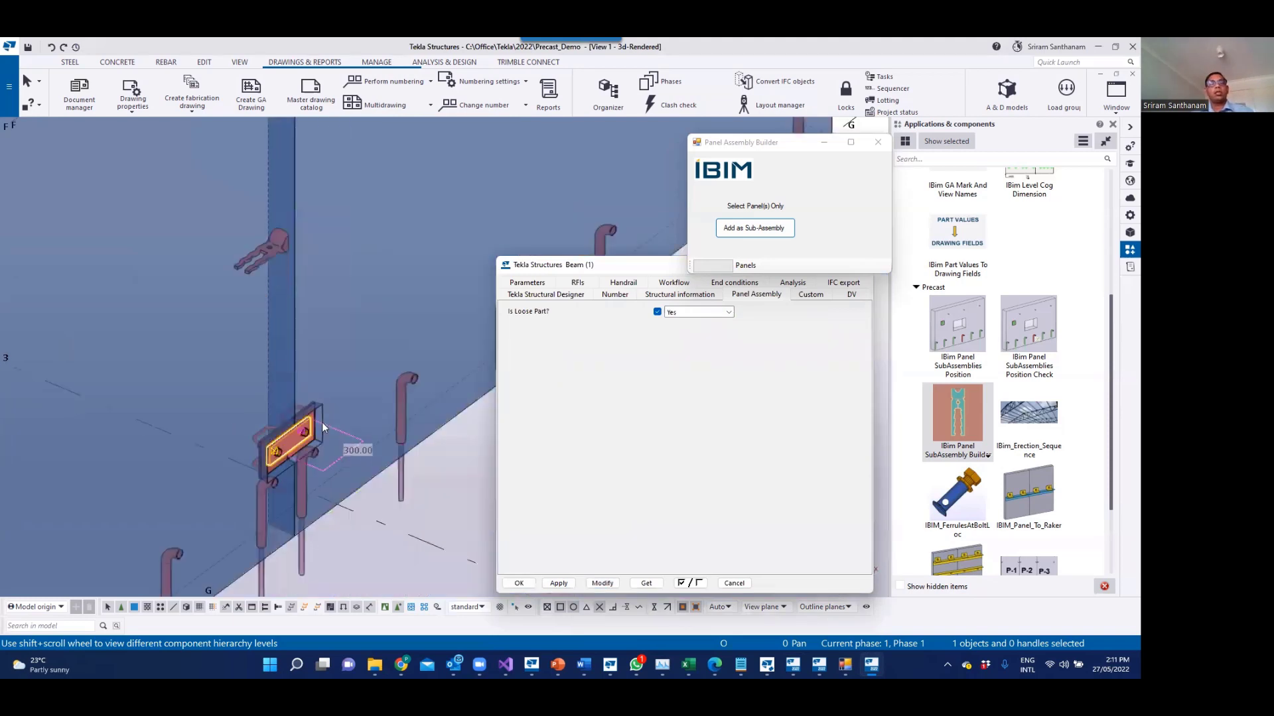
pyautogui.scroll(-3, 312, 365)
pyautogui.scroll(5, 313, 237)
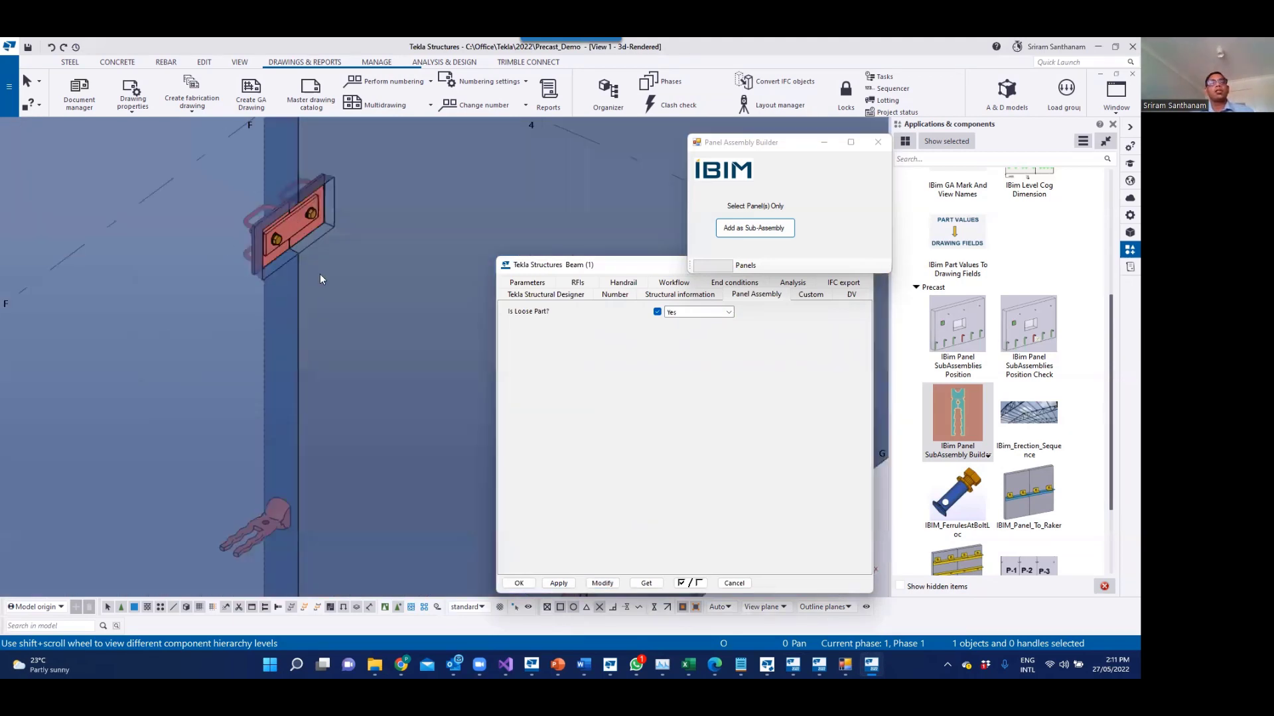
pyautogui.scroll(-3, 320, 273)
pyautogui.scroll(-3, 369, 377)
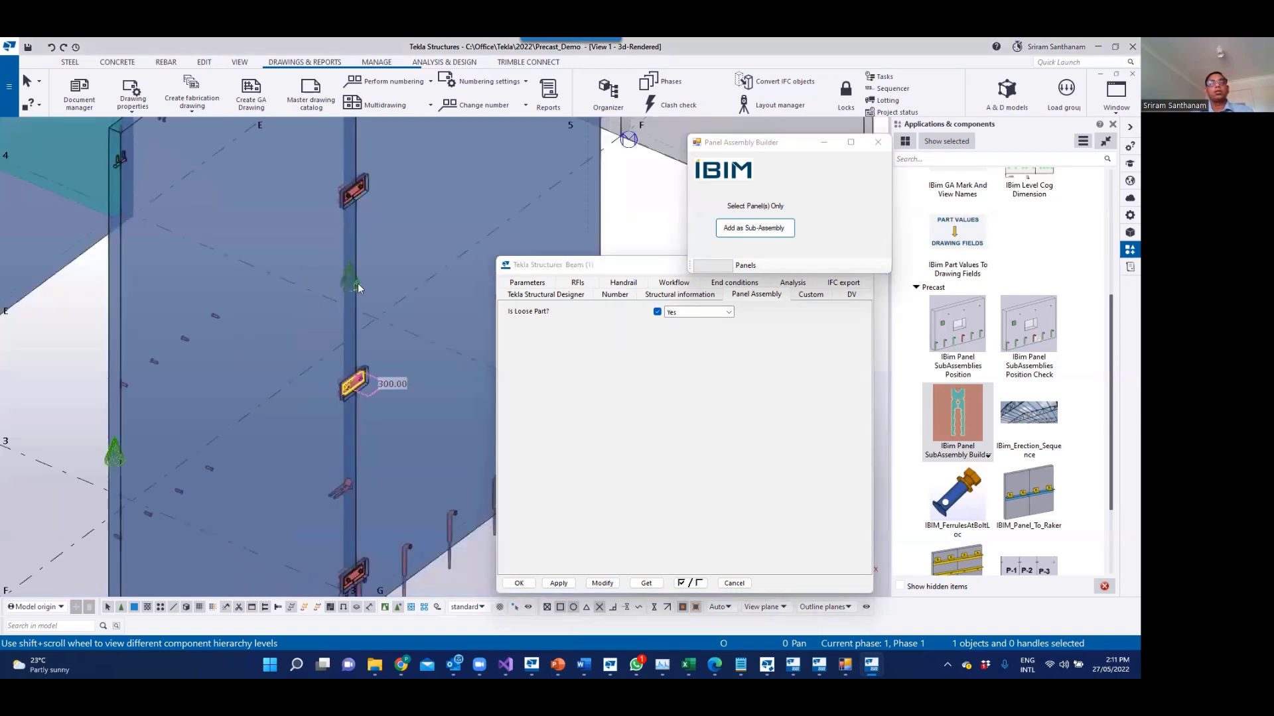
pyautogui.scroll(4, 355, 391)
pyautogui.keyDown('ctrl'); pyautogui.click(368, 333); pyautogui.keyUp('ctrl')
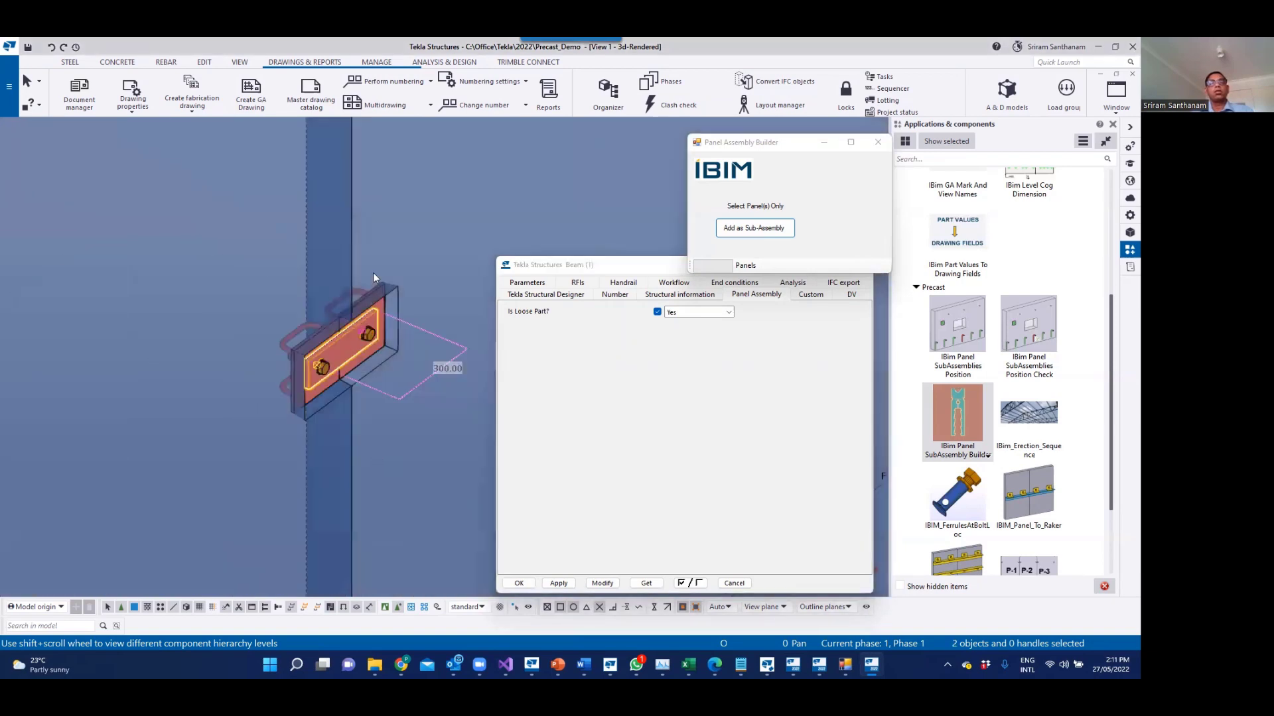
pyautogui.scroll(-4, 374, 273)
pyautogui.scroll(4, 366, 232)
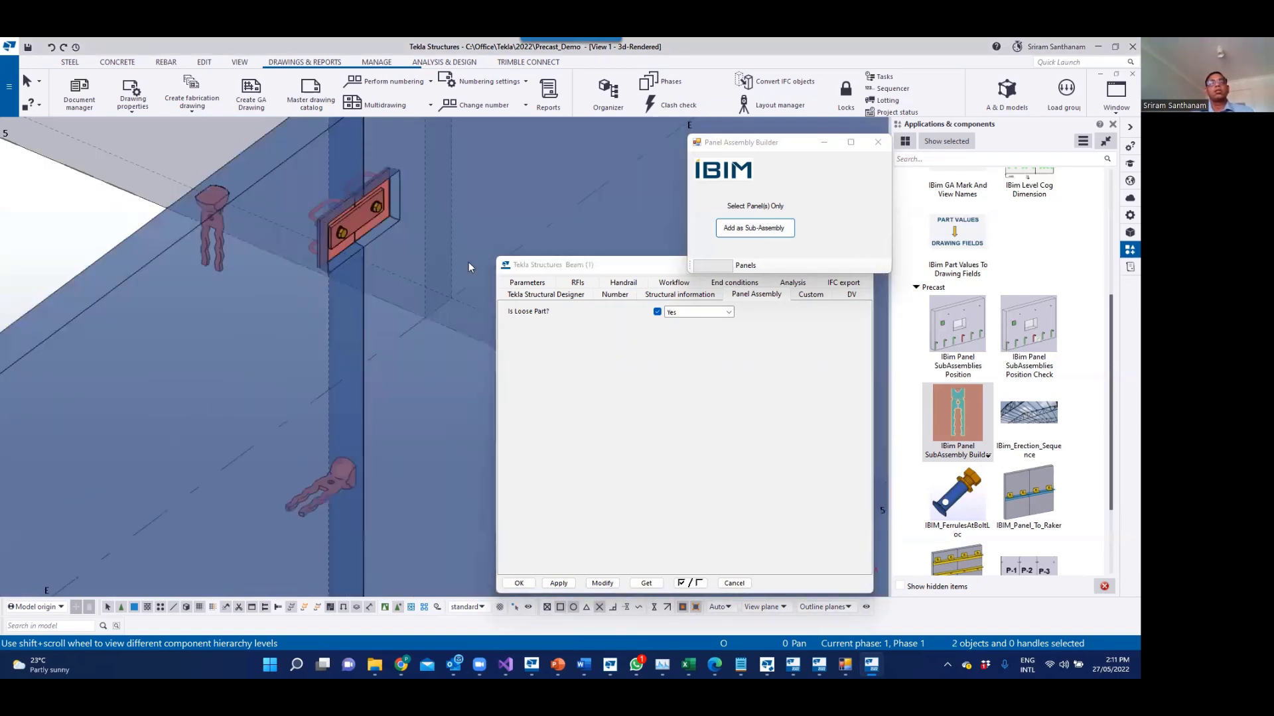
pyautogui.click(603, 583)
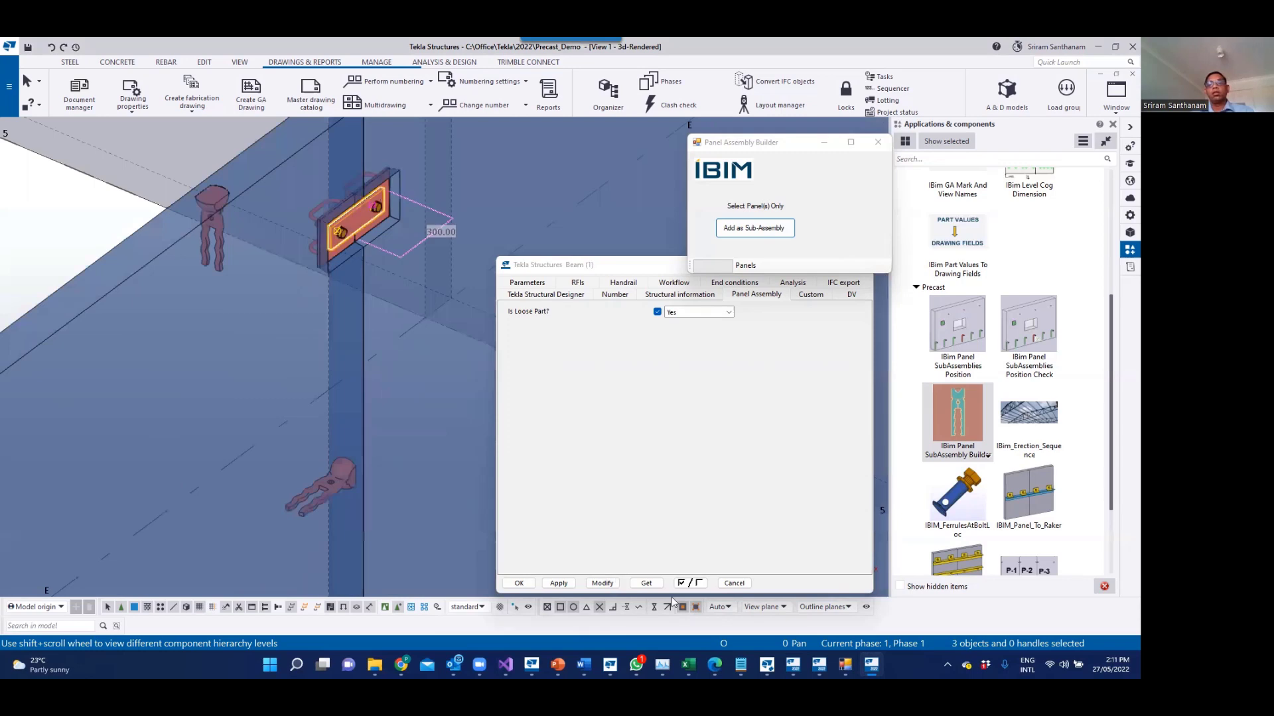
pyautogui.click(657, 312)
pyautogui.click(606, 583)
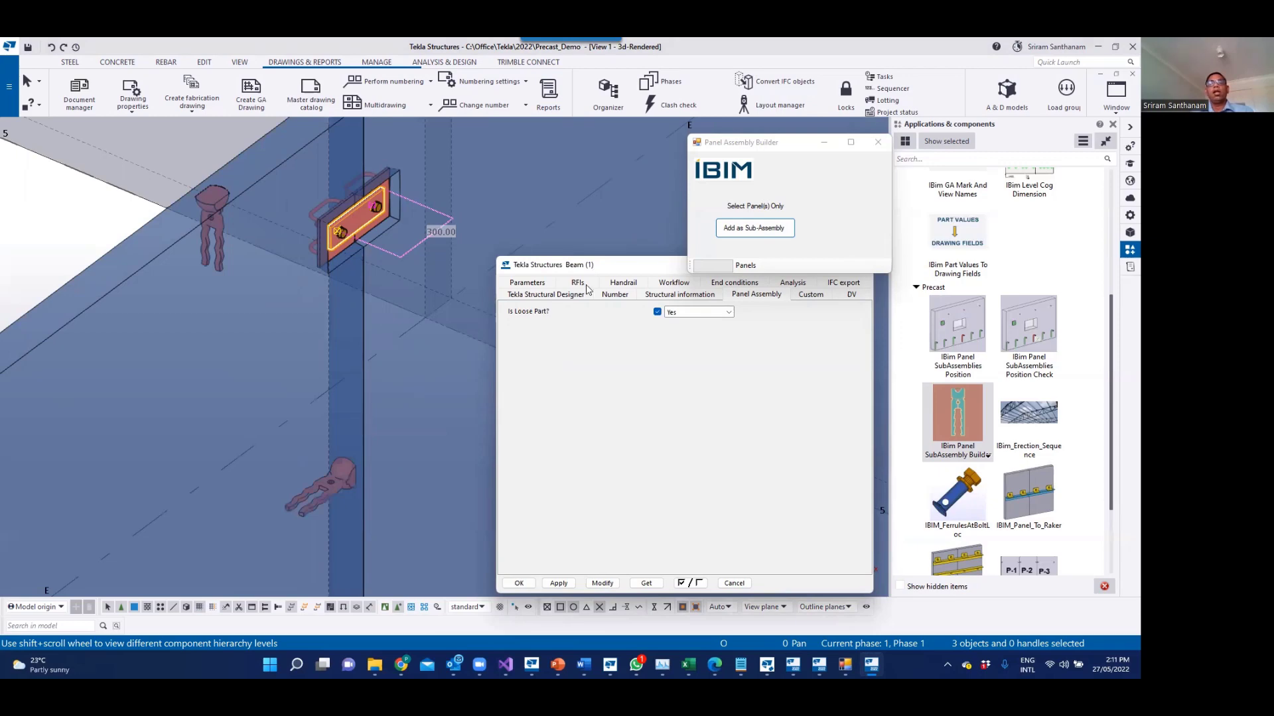
pyautogui.moveTo(586, 286); pyautogui.dragTo(557, 272)
pyautogui.click(557, 276)
# Step: Add the embedded items of the blue panel between grids 2 and 3 as sub-assemblies, and close the Panel Assembly Builder
pyautogui.scroll(-1, 518, 270)
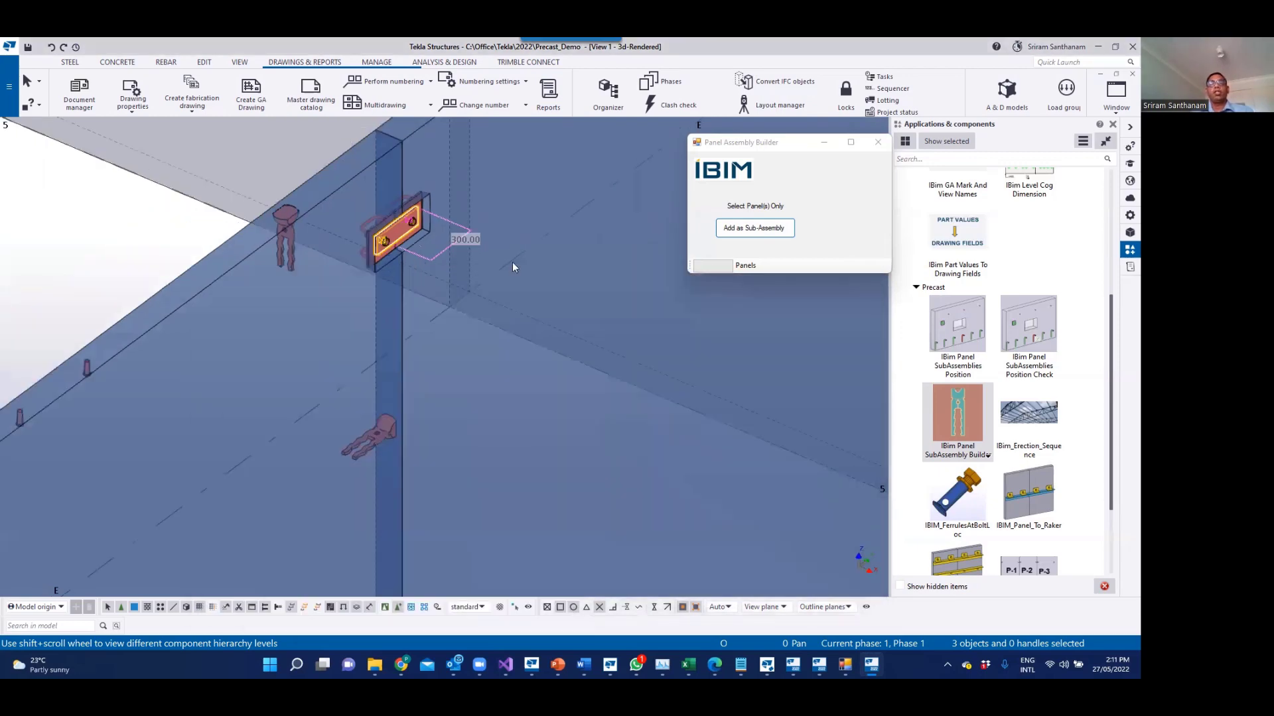
pyautogui.scroll(-3, 512, 267)
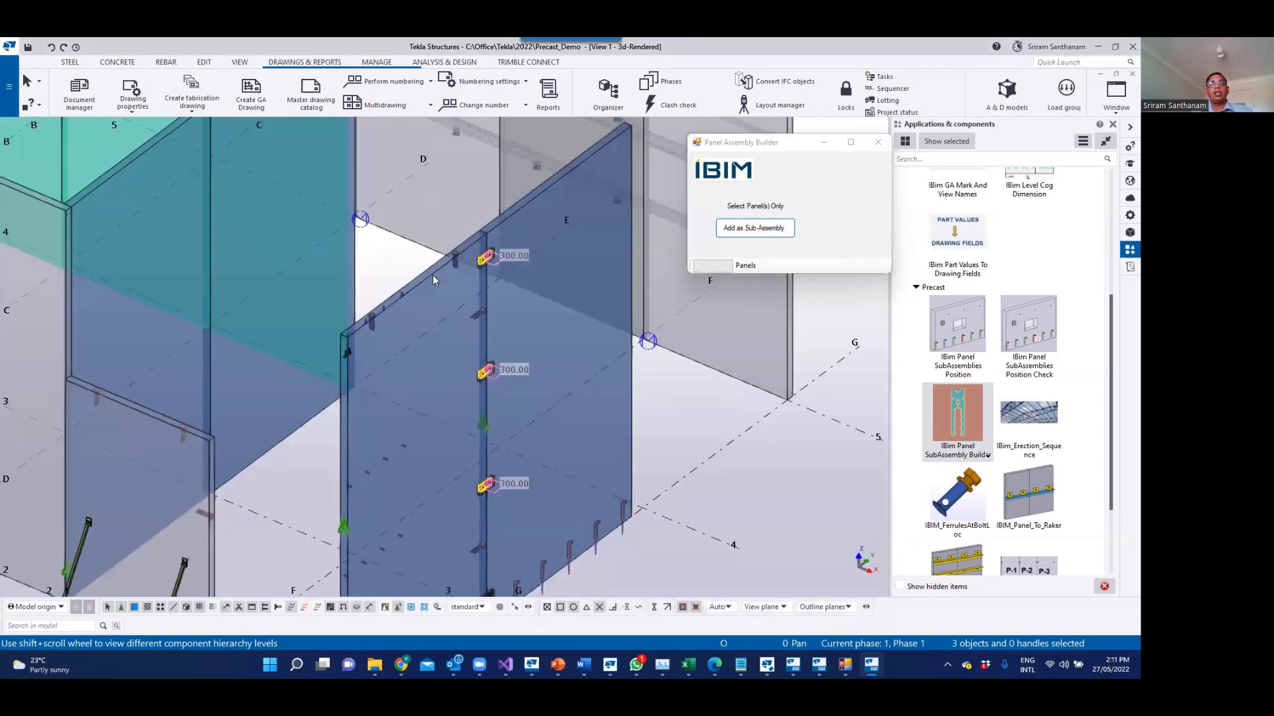
pyautogui.click(399, 607)
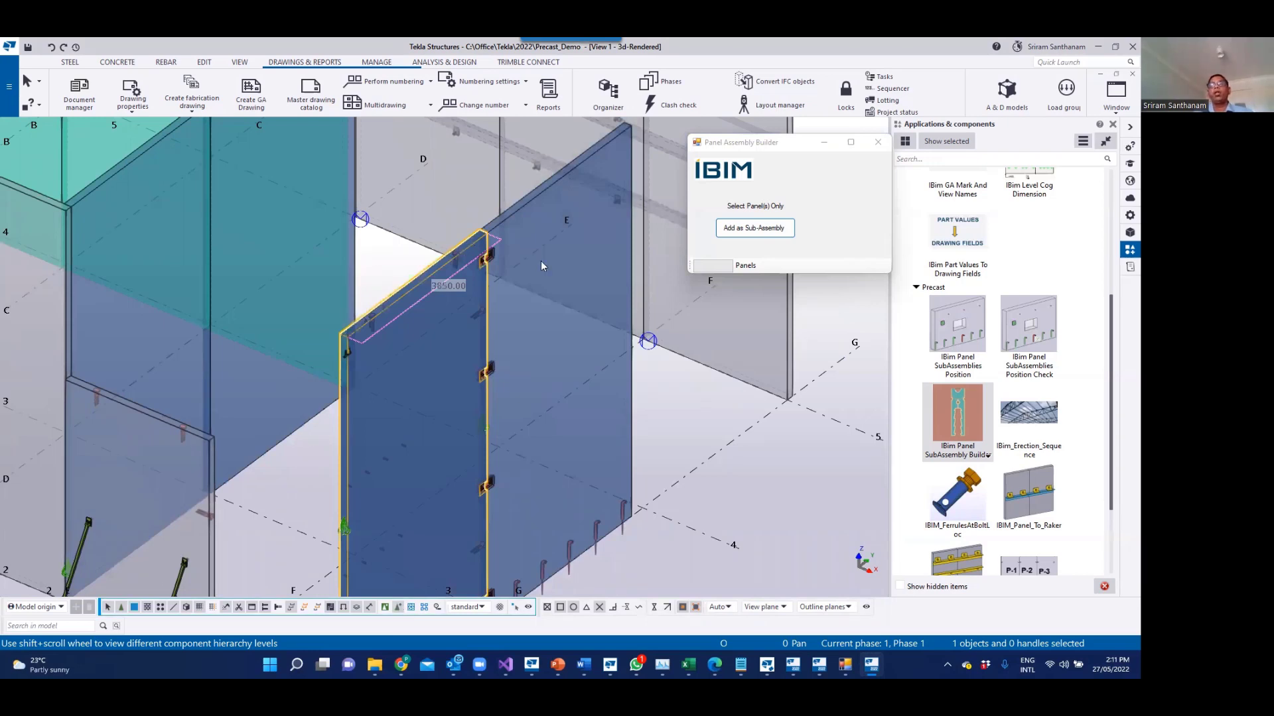
pyautogui.click(756, 228)
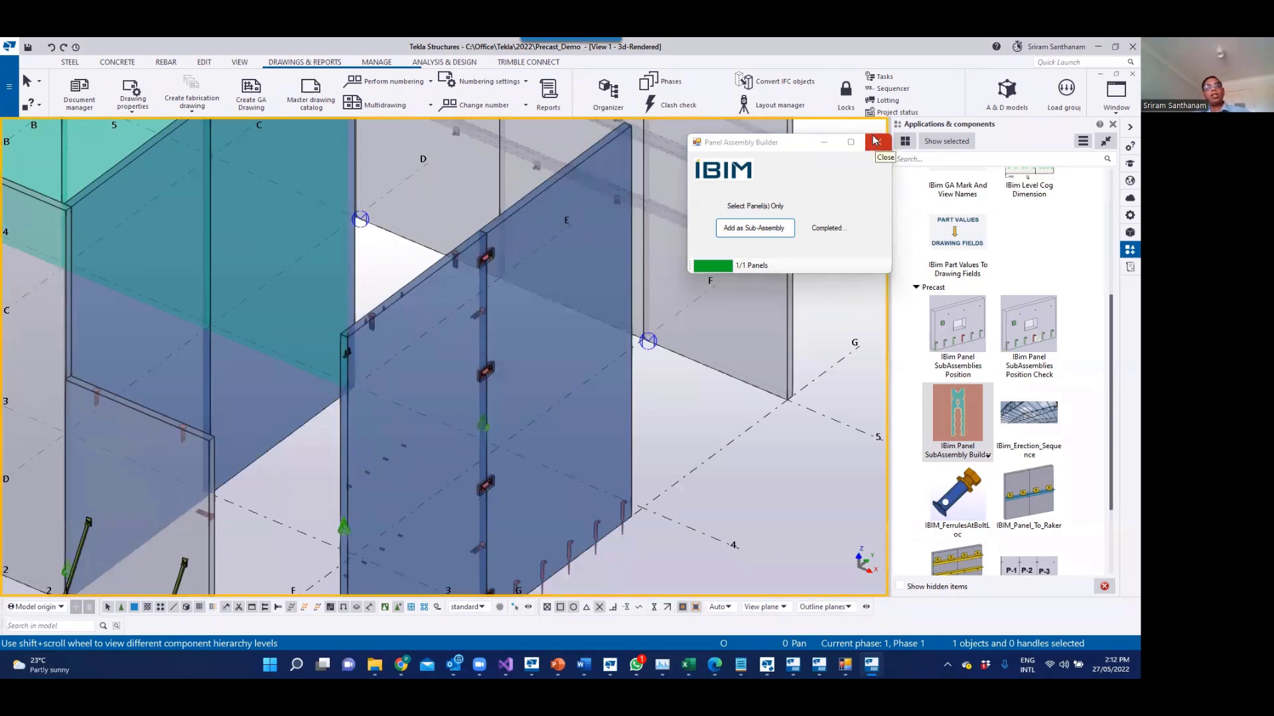
pyautogui.click(876, 143)
pyautogui.scroll(-2, 663, 425)
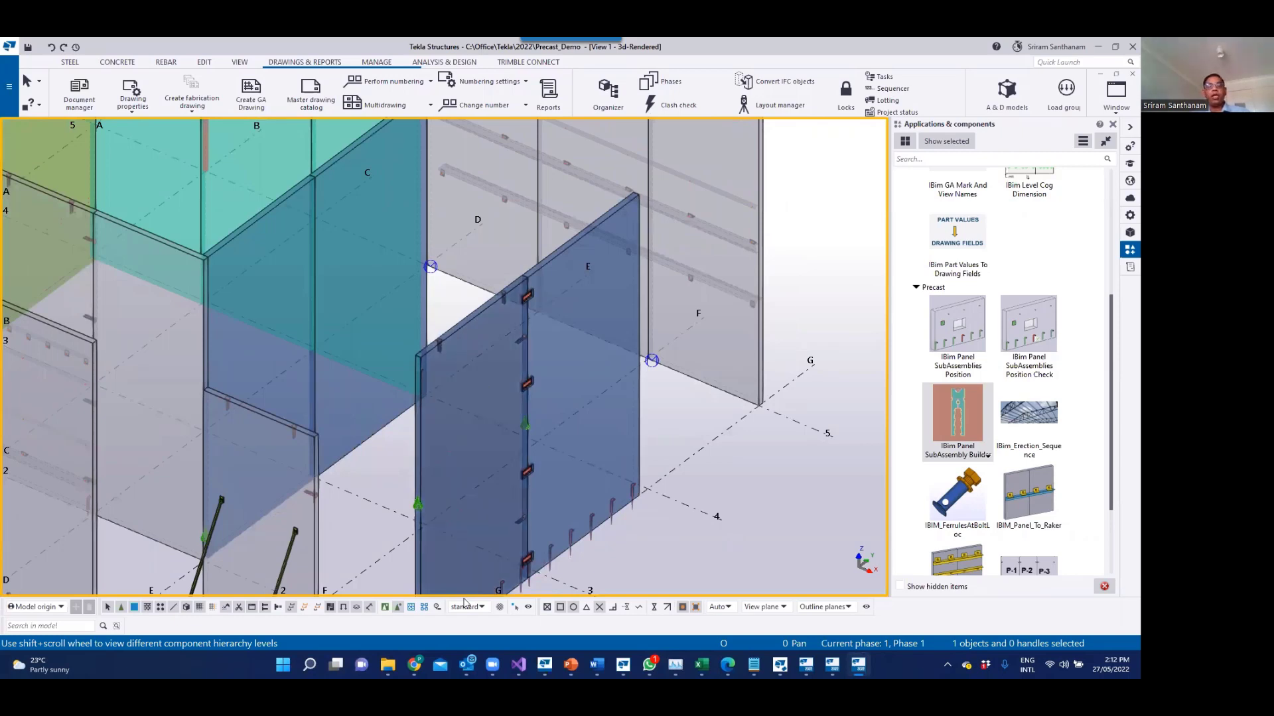
# Step: Hide the blue panel between grids 2 and 3 with its sub-assemblies, and examine the loose connection plates along the panel joint
pyautogui.click(481, 316)
pyautogui.rightClick(481, 319)
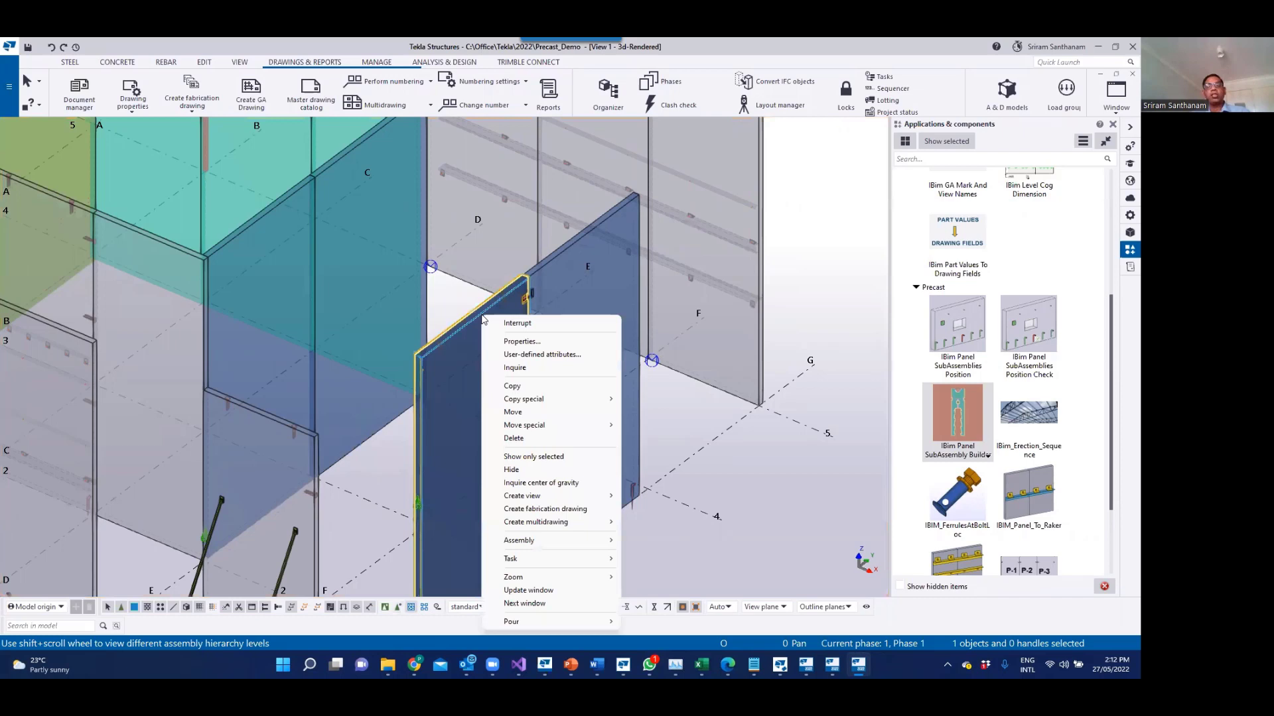
pyautogui.click(511, 469)
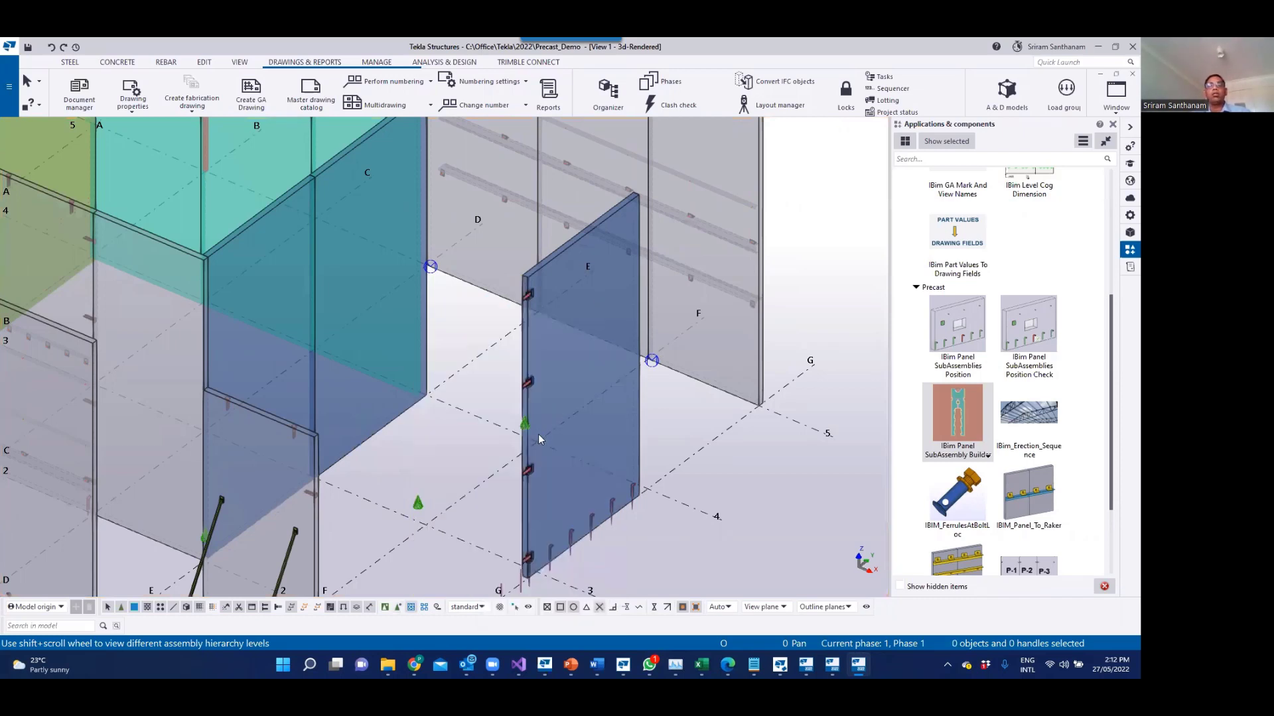
pyautogui.scroll(-3, 538, 433)
pyautogui.scroll(4, 541, 436)
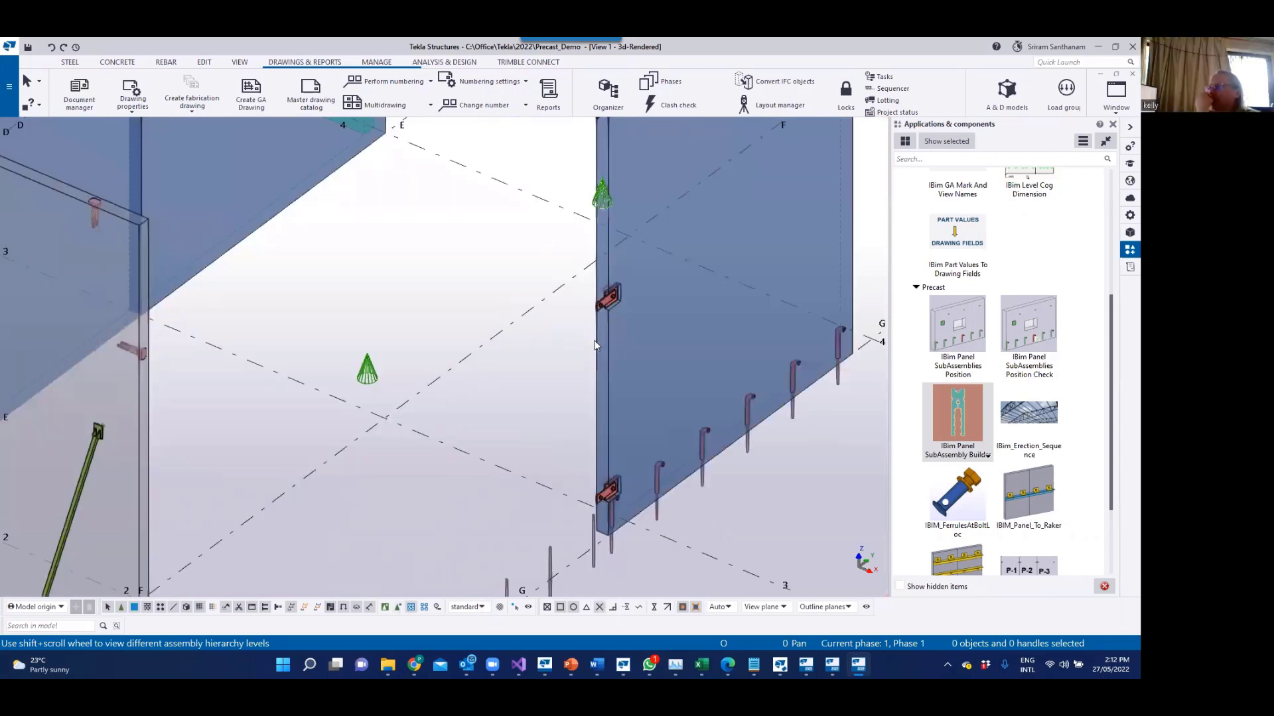
pyautogui.scroll(4, 605, 329)
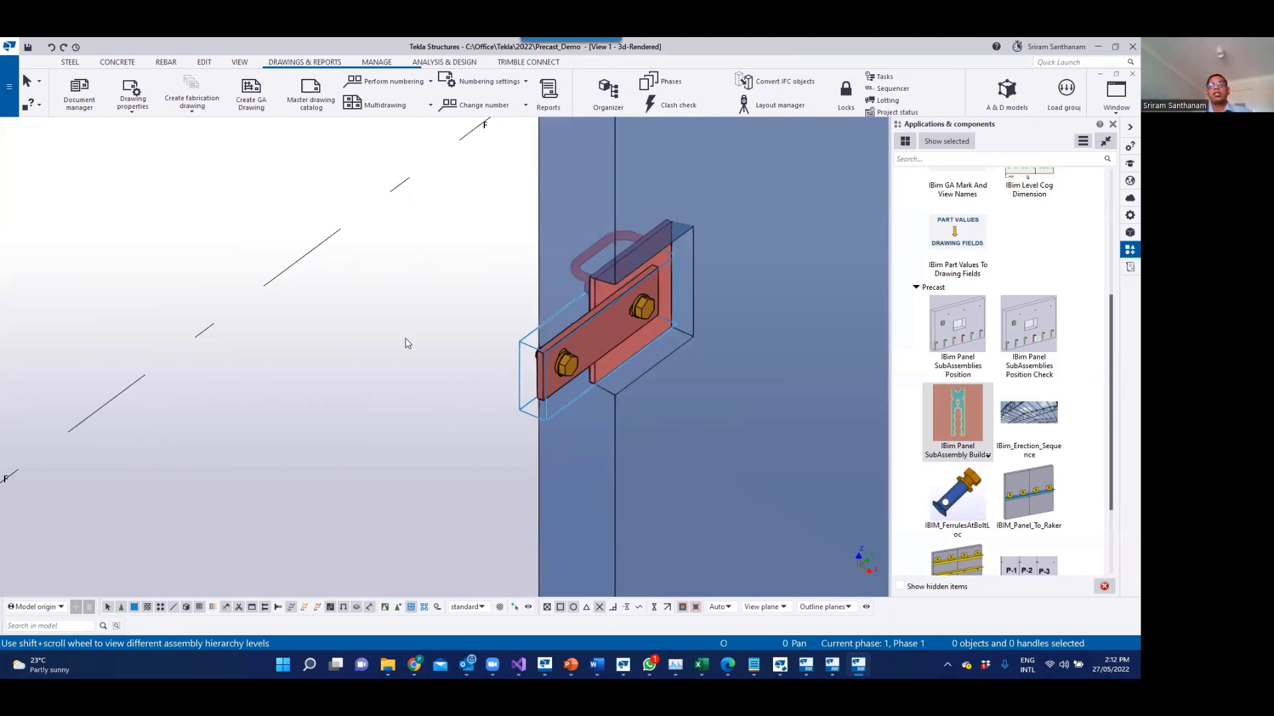
pyautogui.scroll(3, 408, 345)
pyautogui.scroll(-5, 446, 367)
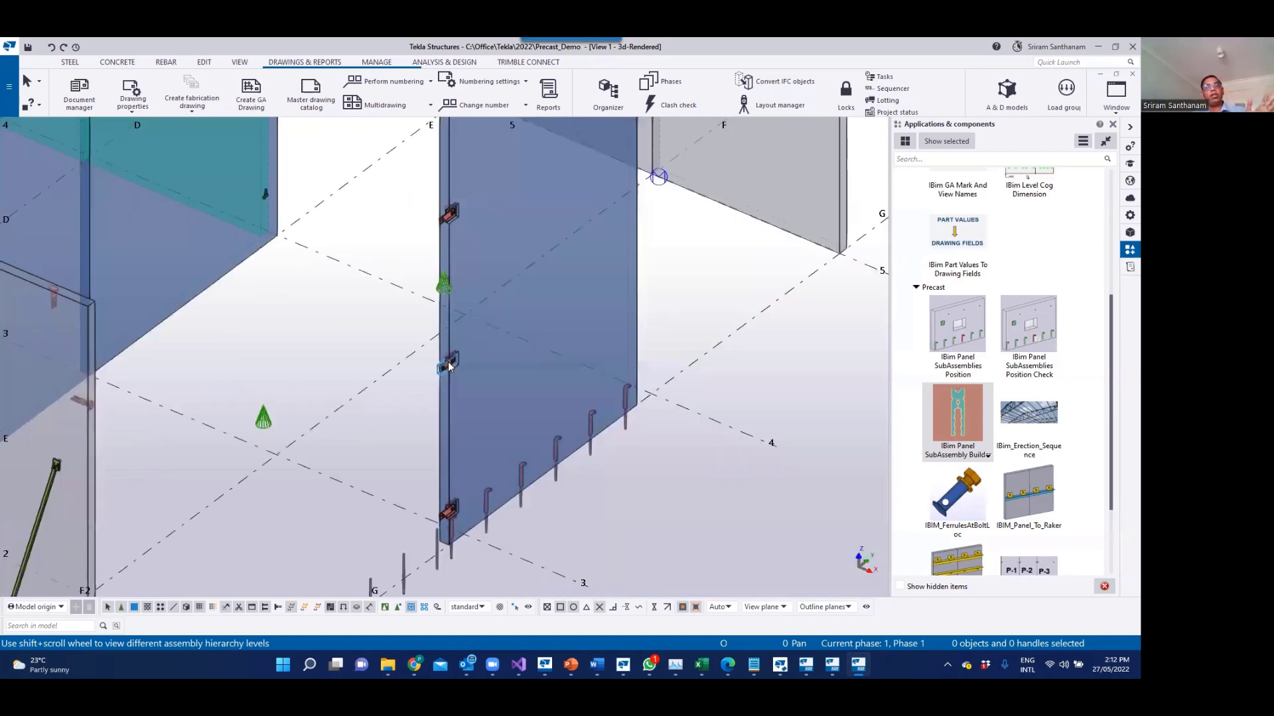
pyautogui.scroll(-3, 525, 402)
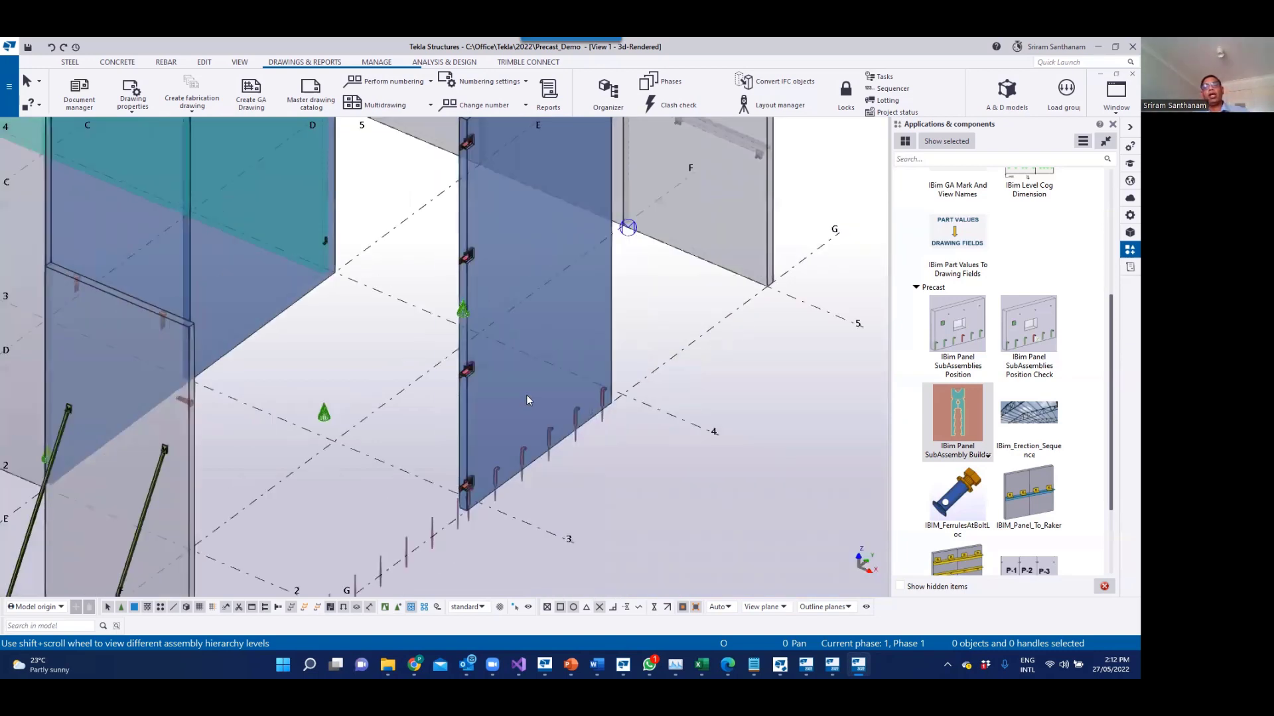
pyautogui.scroll(-1, 754, 252)
# Step: Redraw the 3D view to bring back the hidden panel and its embedded items
pyautogui.rightClick(754, 249)
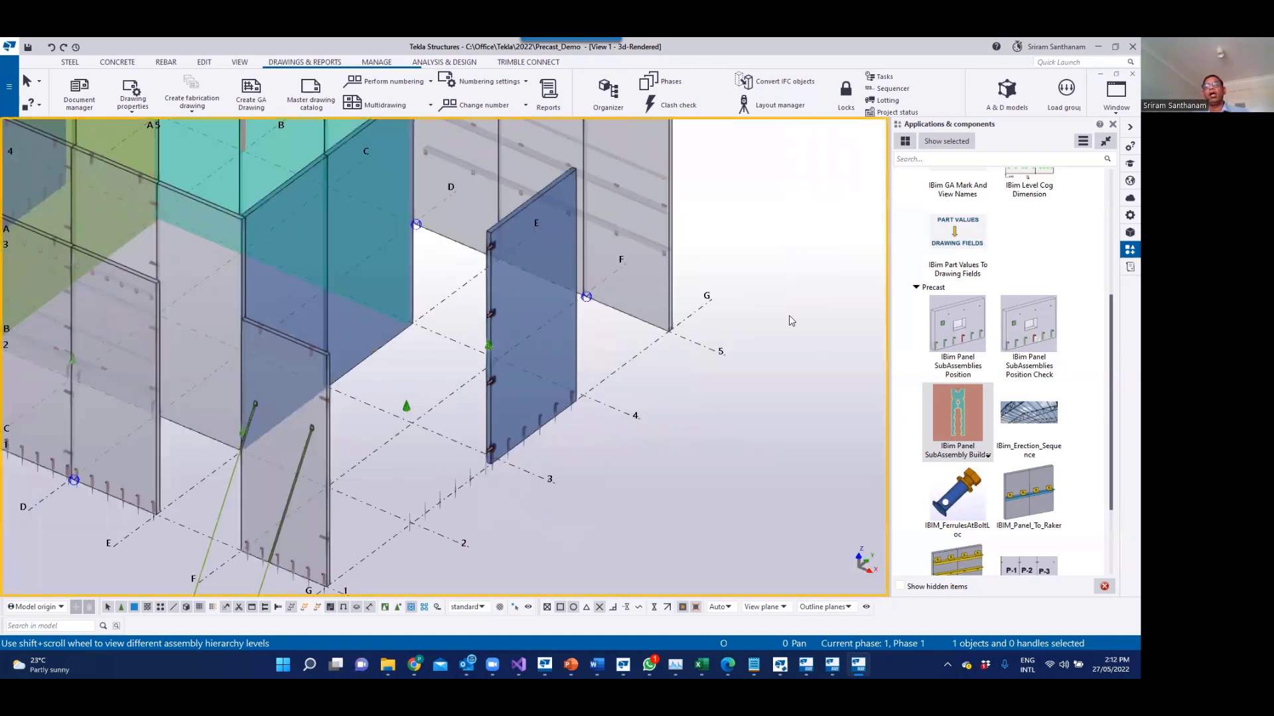
pyautogui.click(789, 317)
pyautogui.click(790, 317)
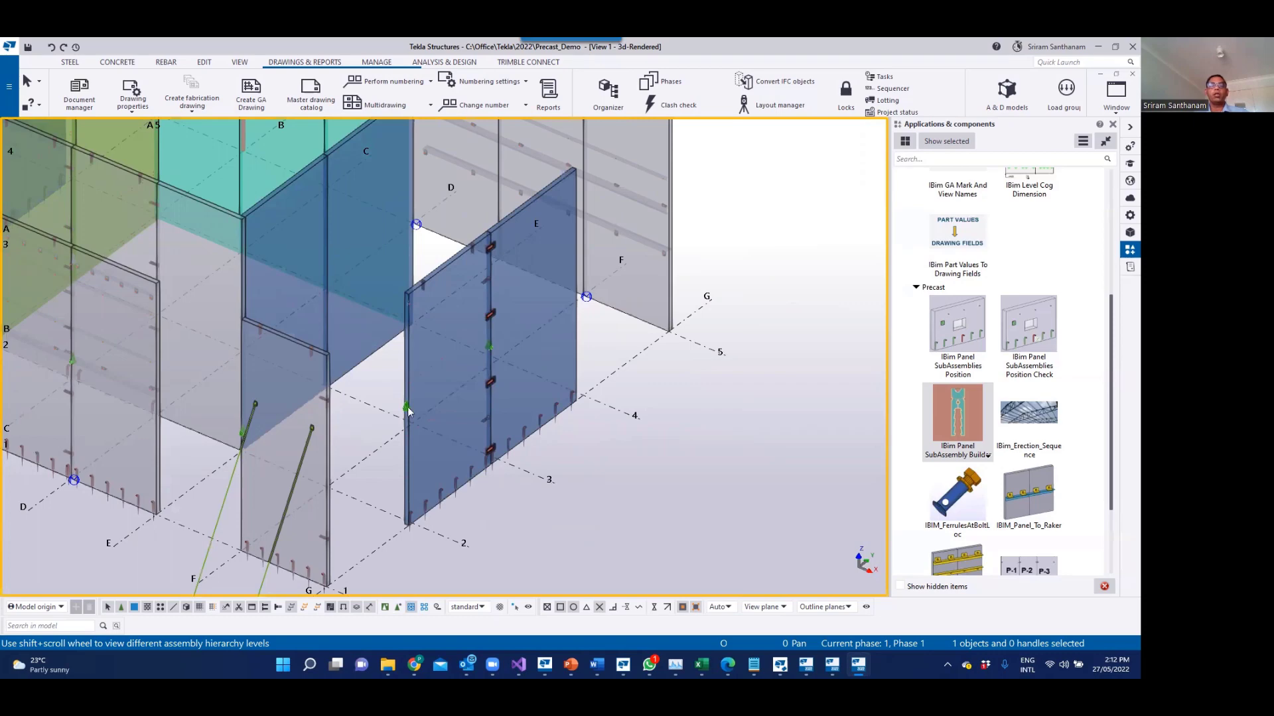
# Step: Examine the cast-in ferrules of the blue panel between grids 2 and 3, switch selection to components, and select the panel
pyautogui.scroll(5, 409, 412)
pyautogui.scroll(-3, 464, 358)
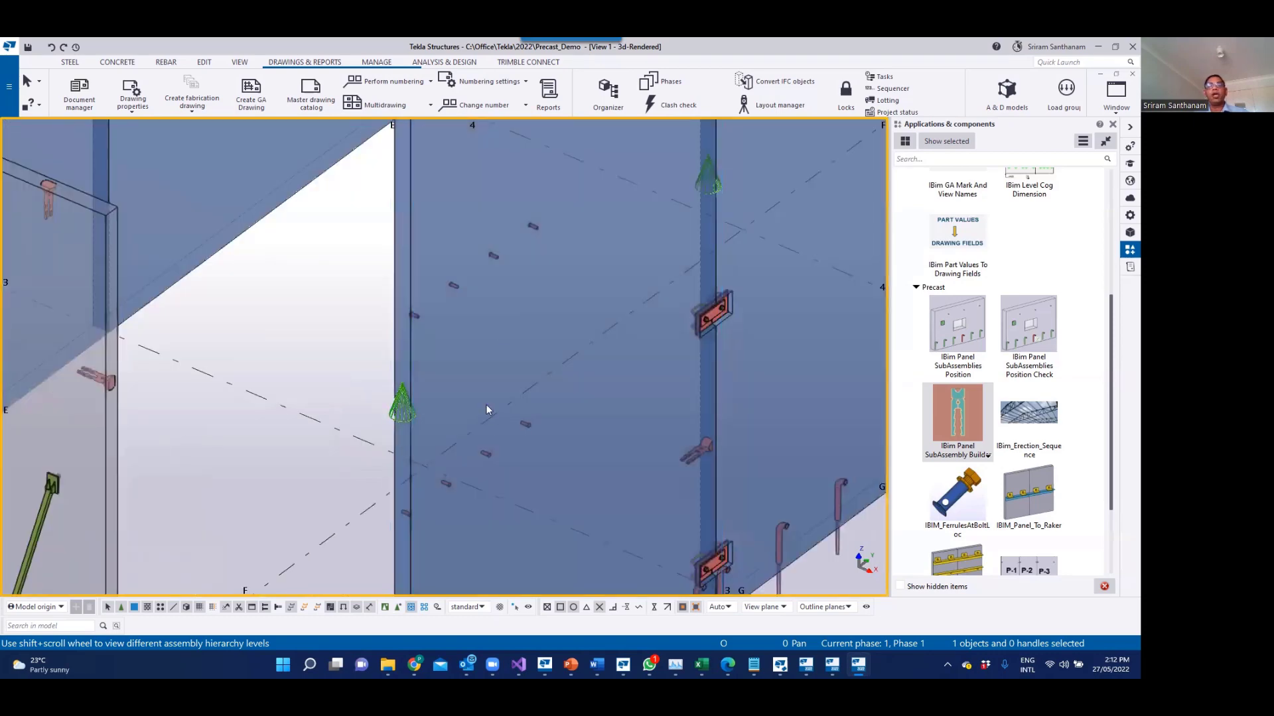
pyautogui.scroll(-5, 498, 345)
pyautogui.scroll(5, 523, 279)
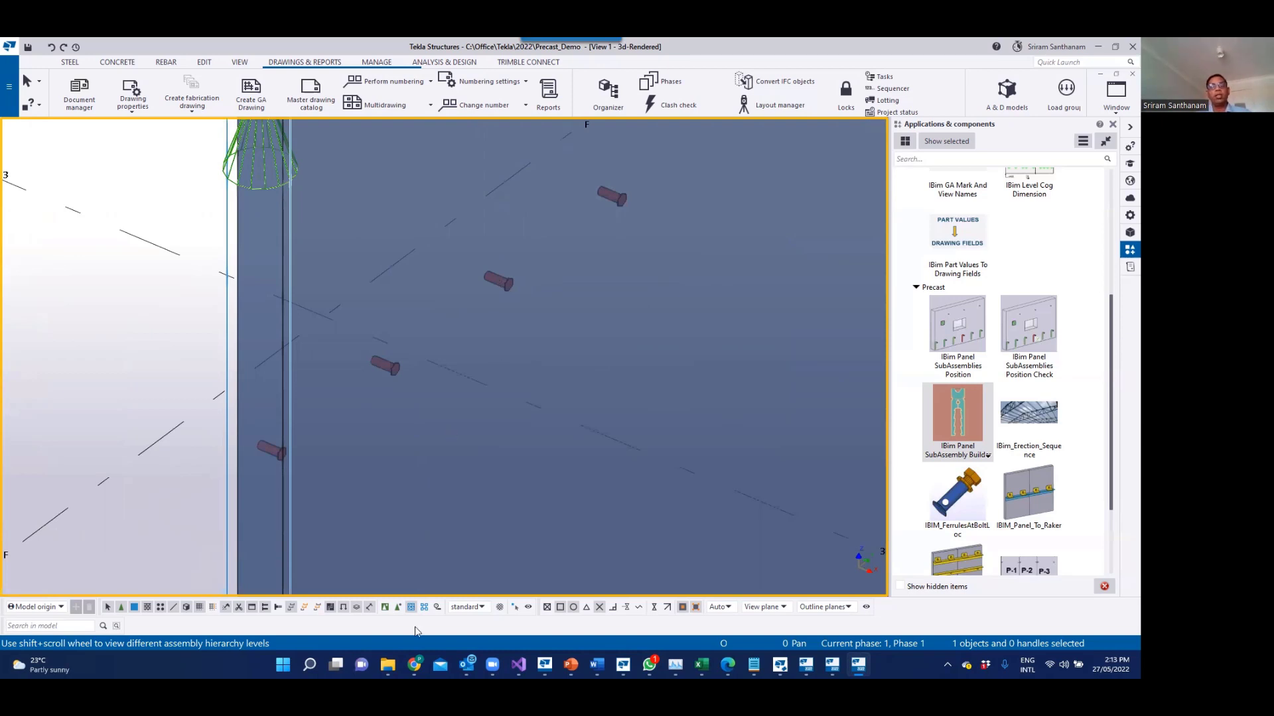
pyautogui.click(397, 610)
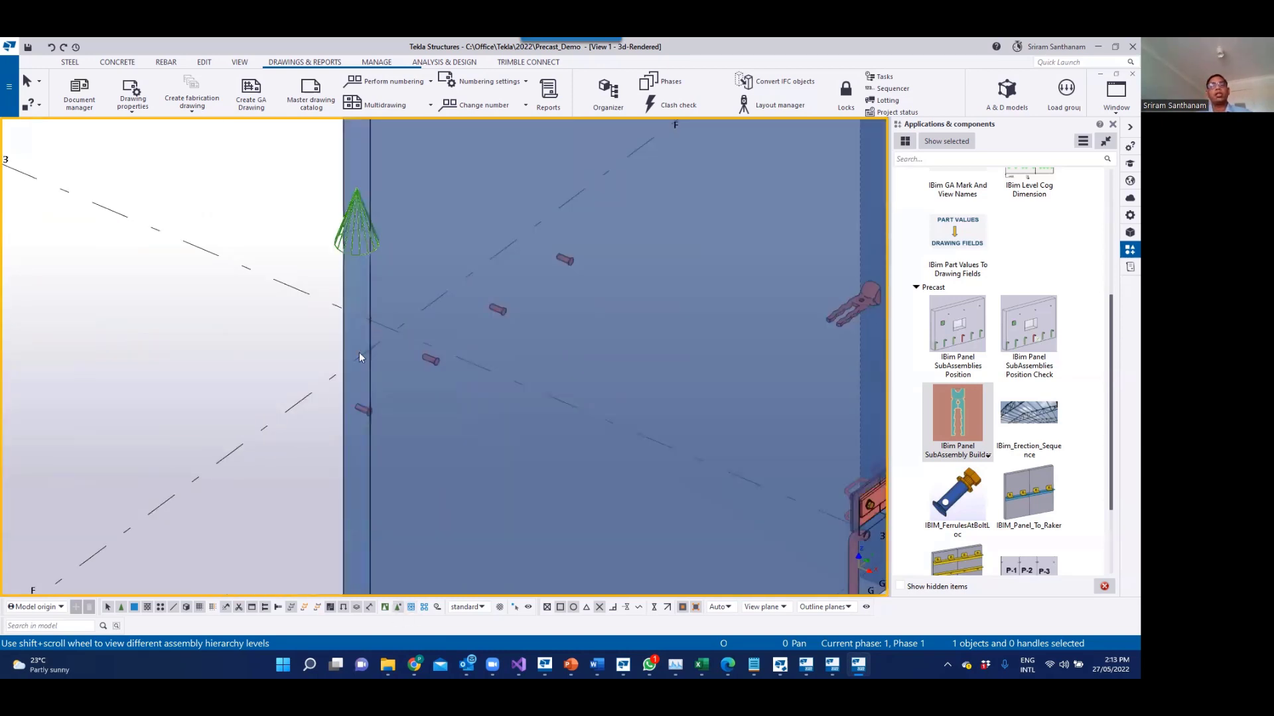
pyautogui.scroll(-5, 655, 366)
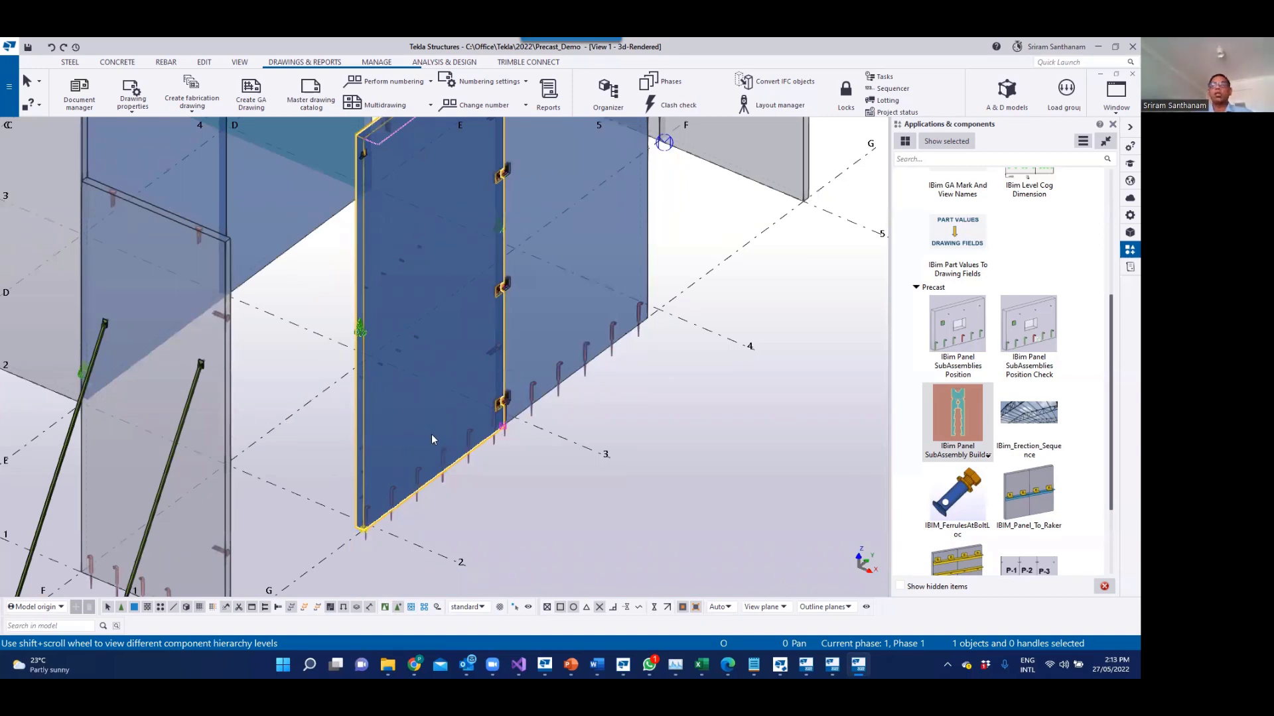
pyautogui.scroll(-3, 431, 434)
# Step: Display the named view Elevation Grid G
pyautogui.click(1114, 112)
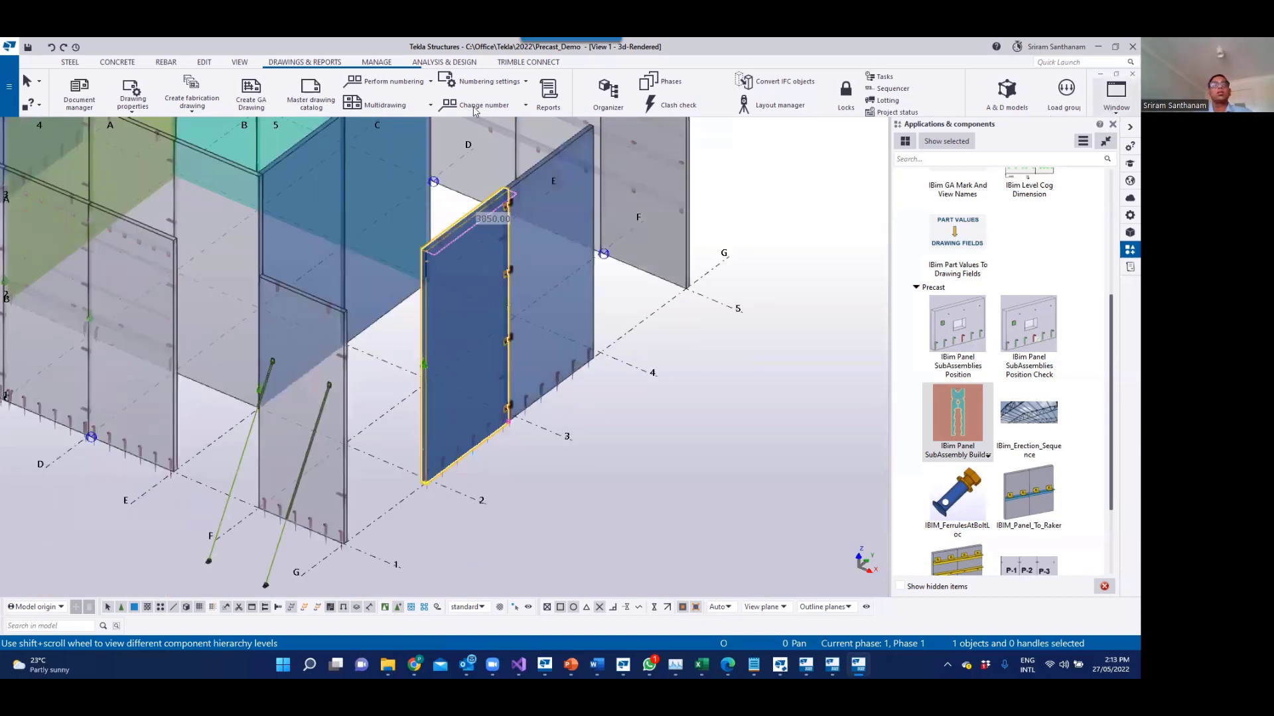
pyautogui.click(240, 63)
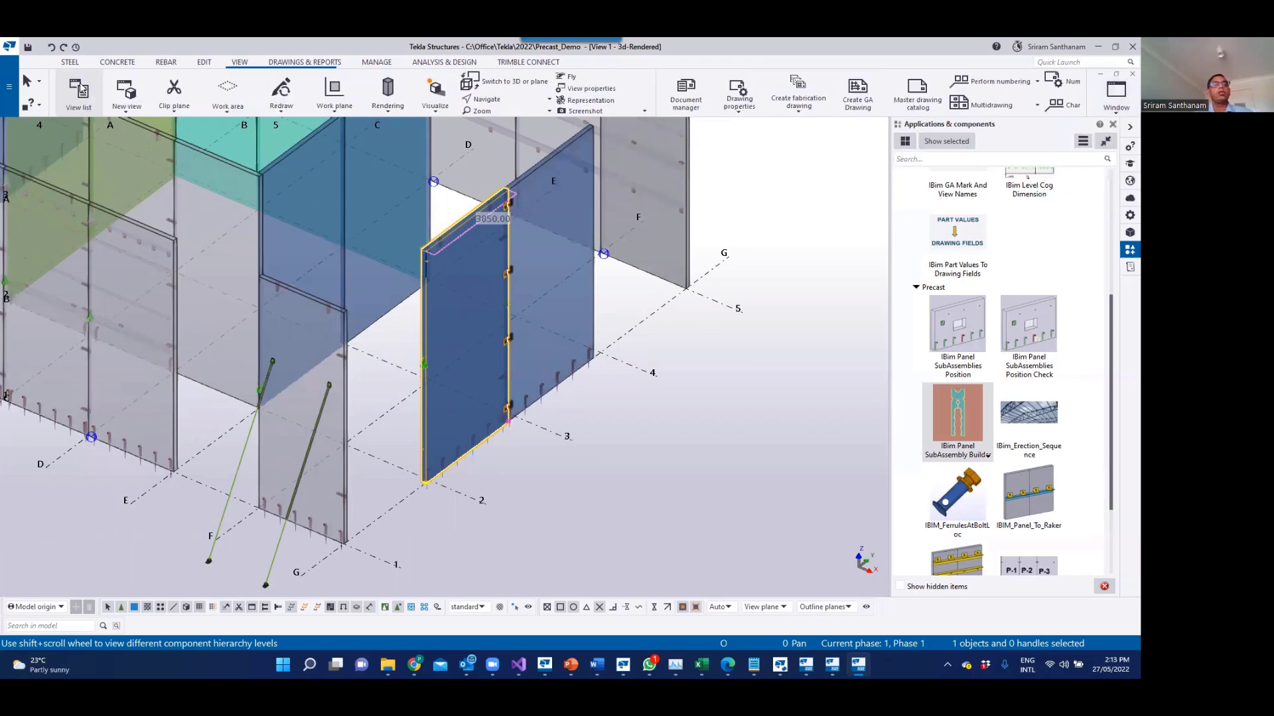
pyautogui.click(80, 89)
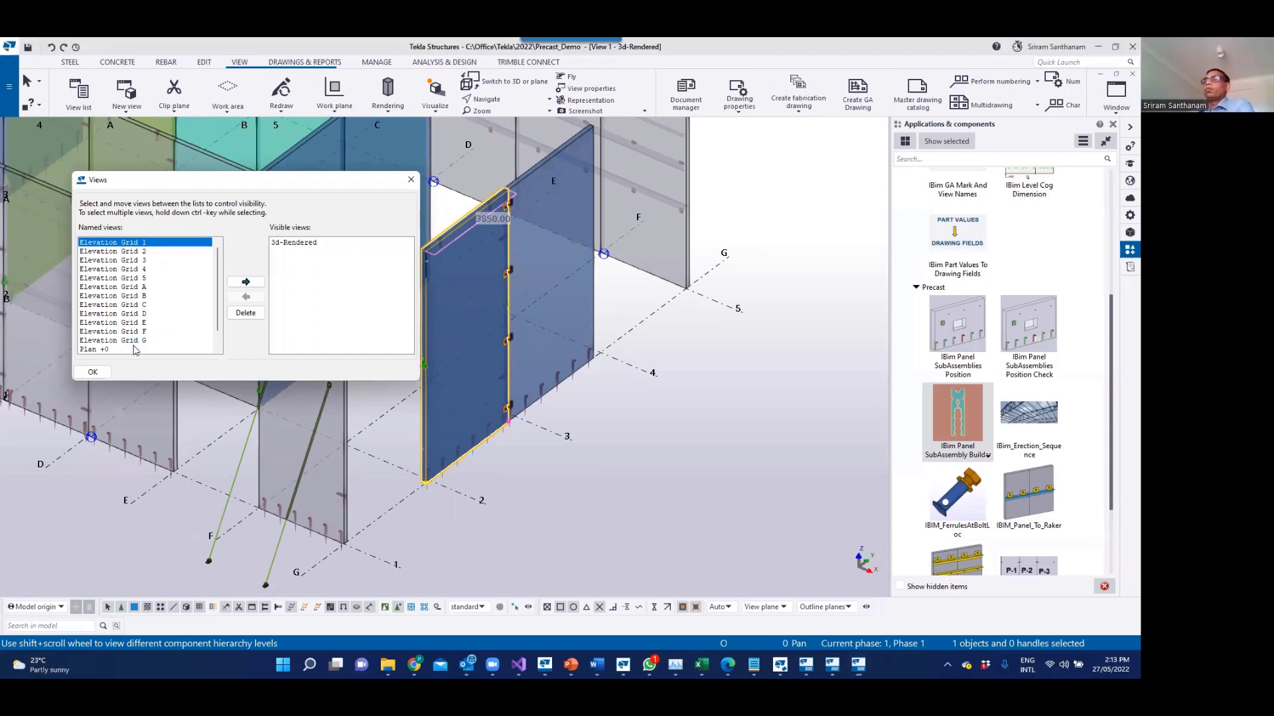
pyautogui.click(145, 340)
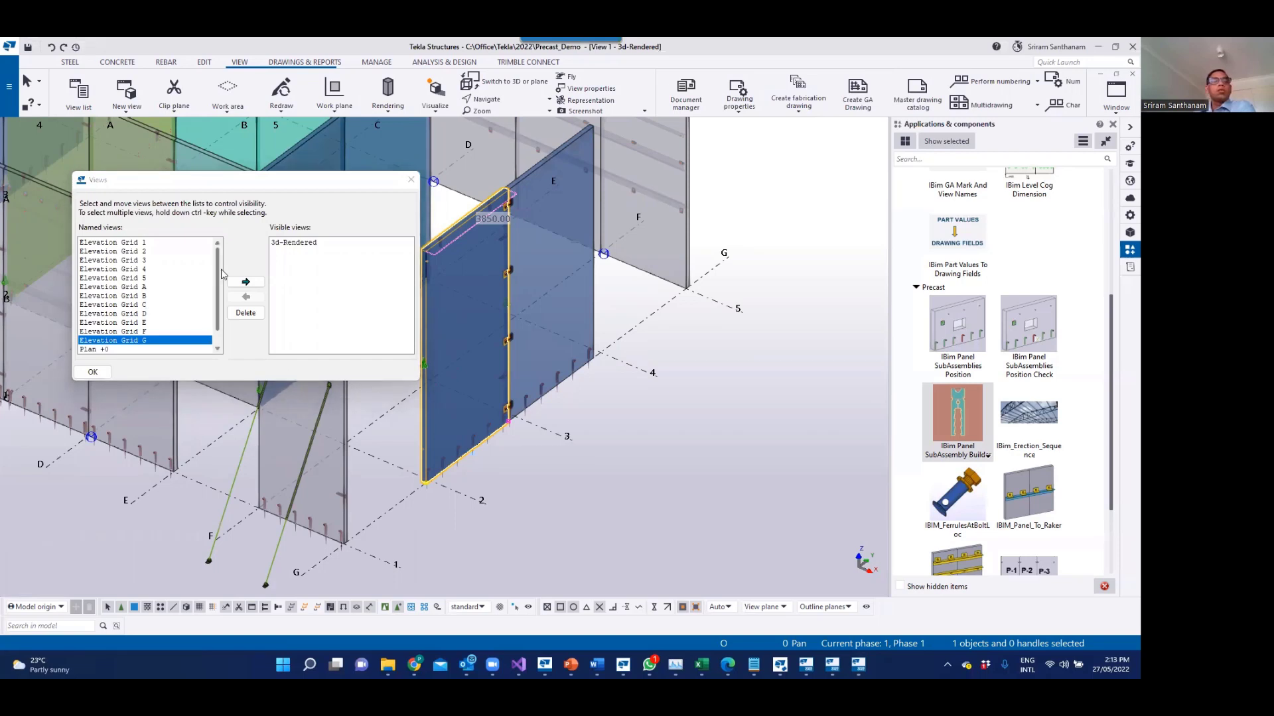
pyautogui.click(245, 282)
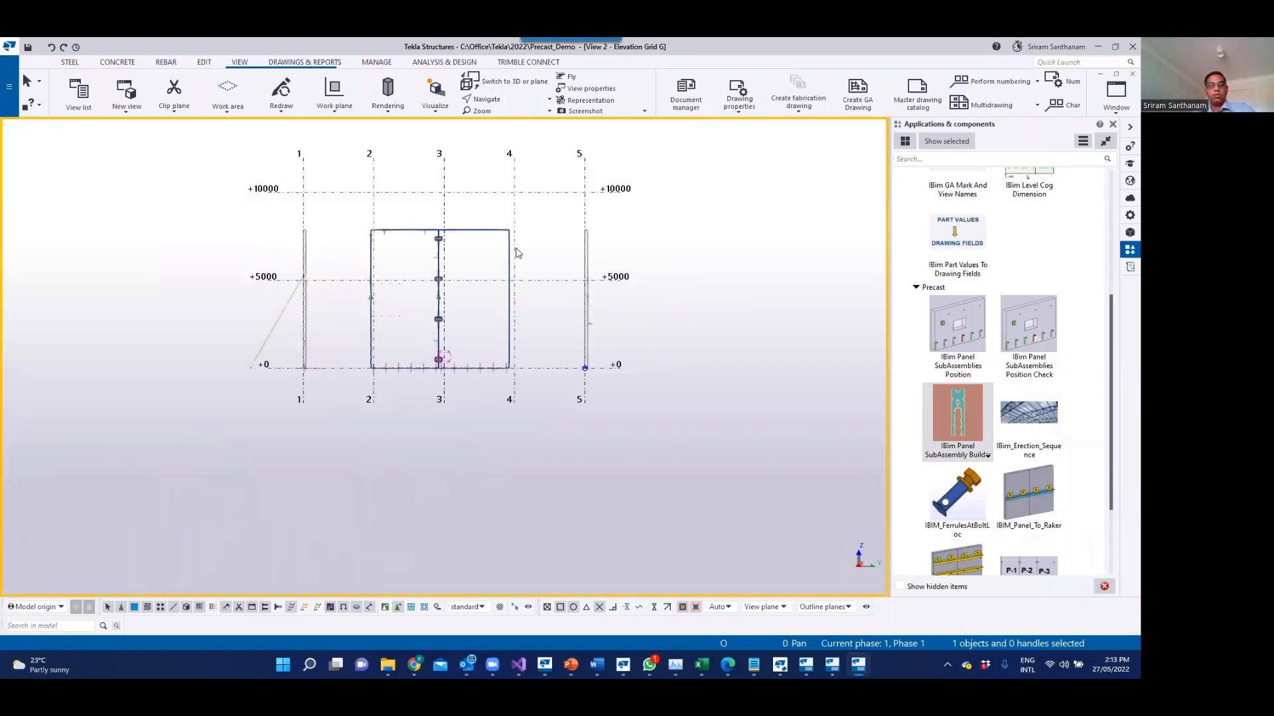
# Step: Examine the ferrules and connection plates of the Grid G panels in a wireframe 3D display, and return to the rendered plane view
pyautogui.scroll(5, 446, 315)
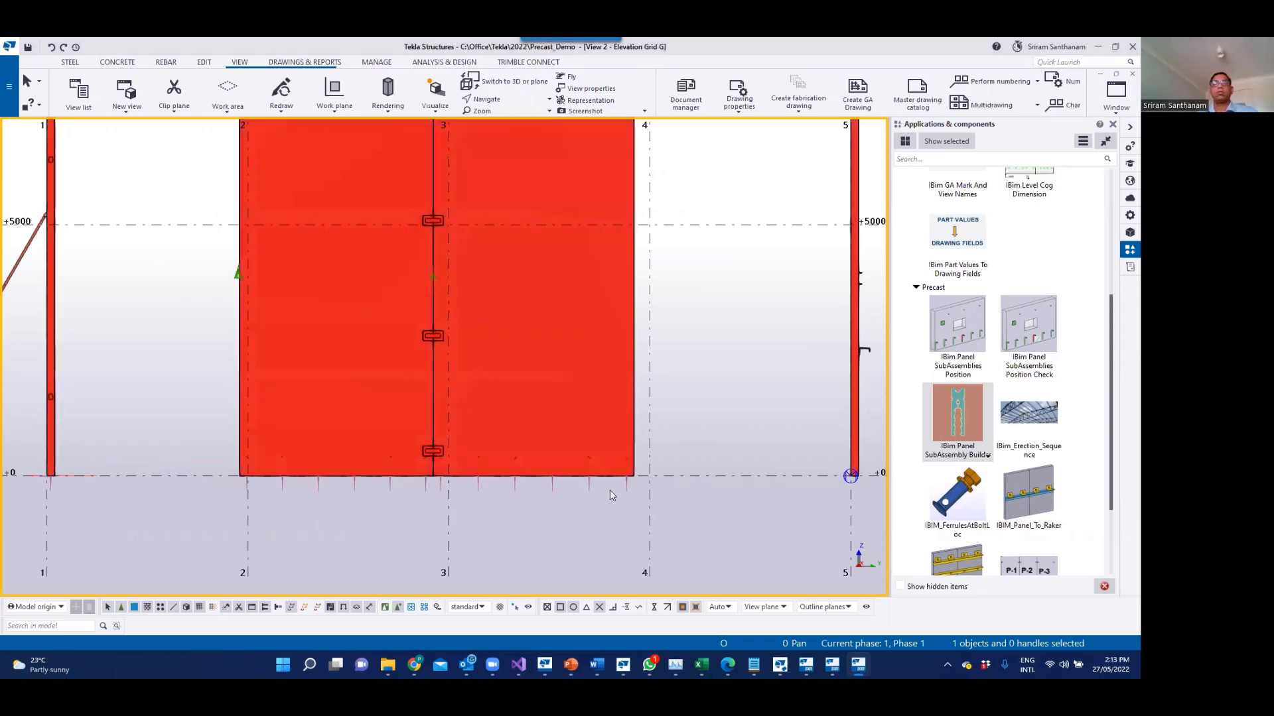
pyautogui.keyDown('ctrl'); pyautogui.moveTo(434, 345); pyautogui.dragTo(507, 390, button='middle'); pyautogui.keyUp('ctrl')
pyautogui.hotkey('ctrl', '1')
pyautogui.scroll(1, 504, 388)
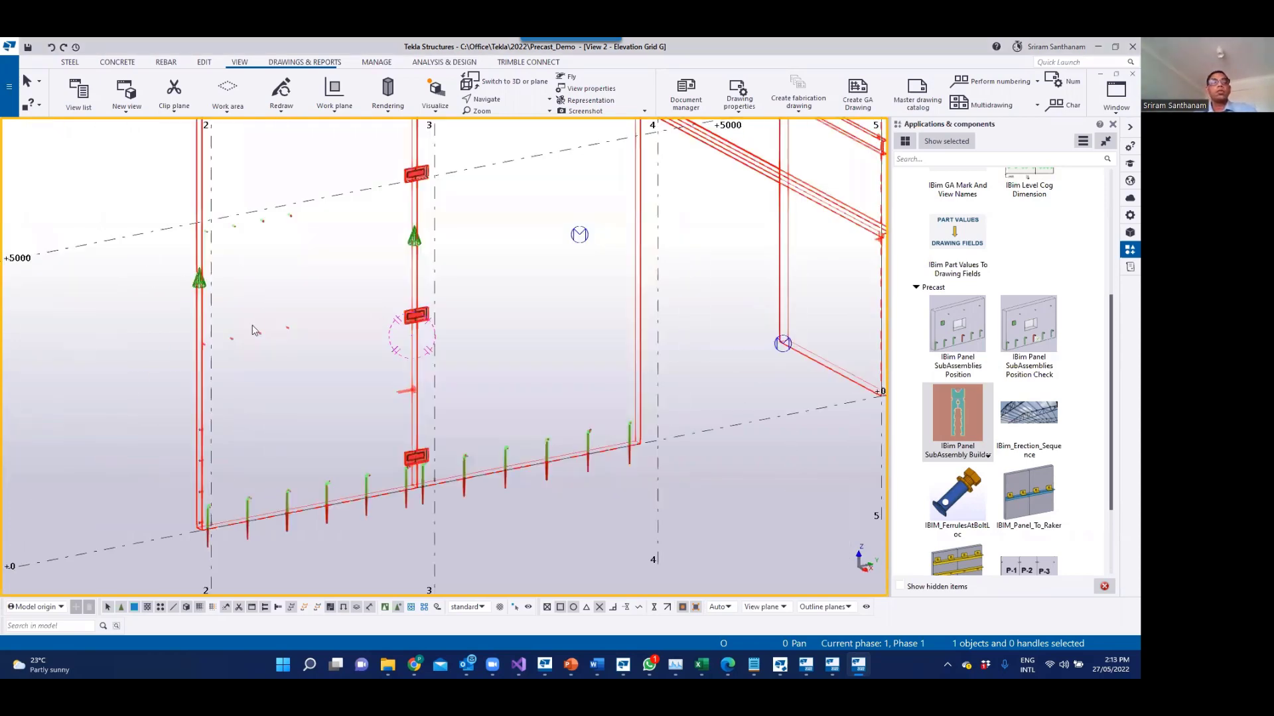
pyautogui.scroll(5, 214, 343)
pyautogui.scroll(-3, 417, 329)
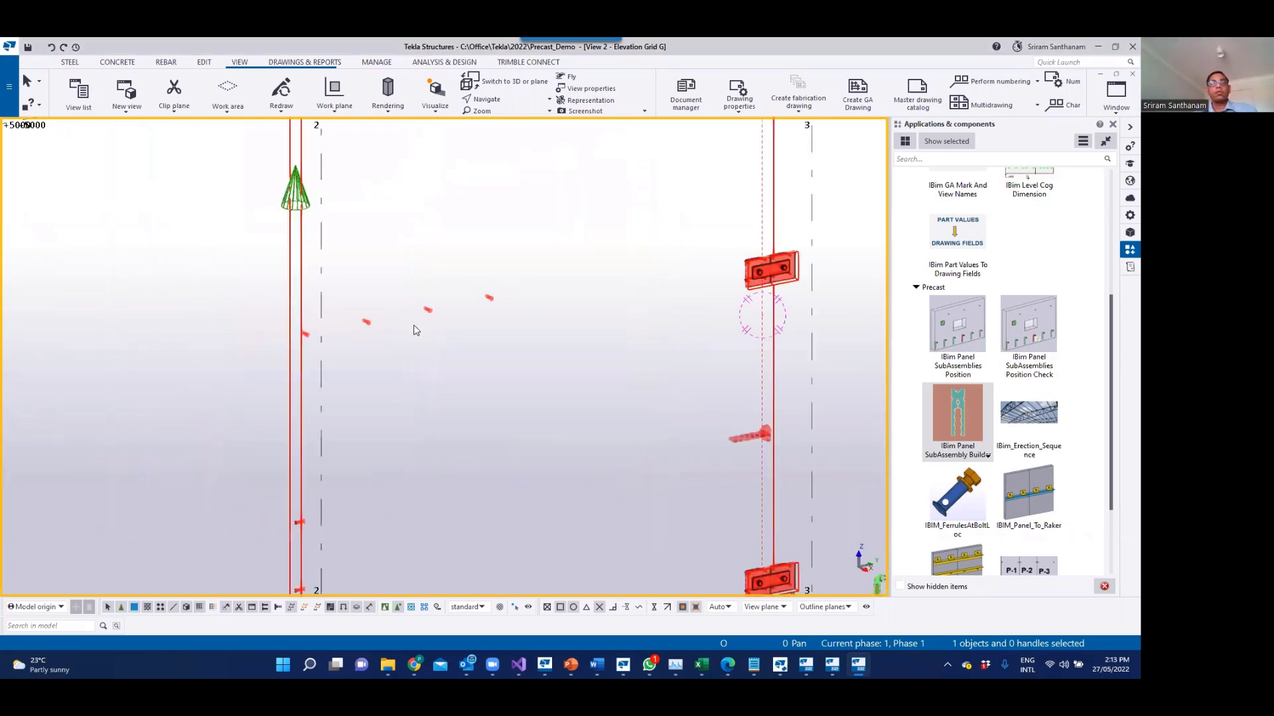
pyautogui.hotkey('ctrl', 'p')
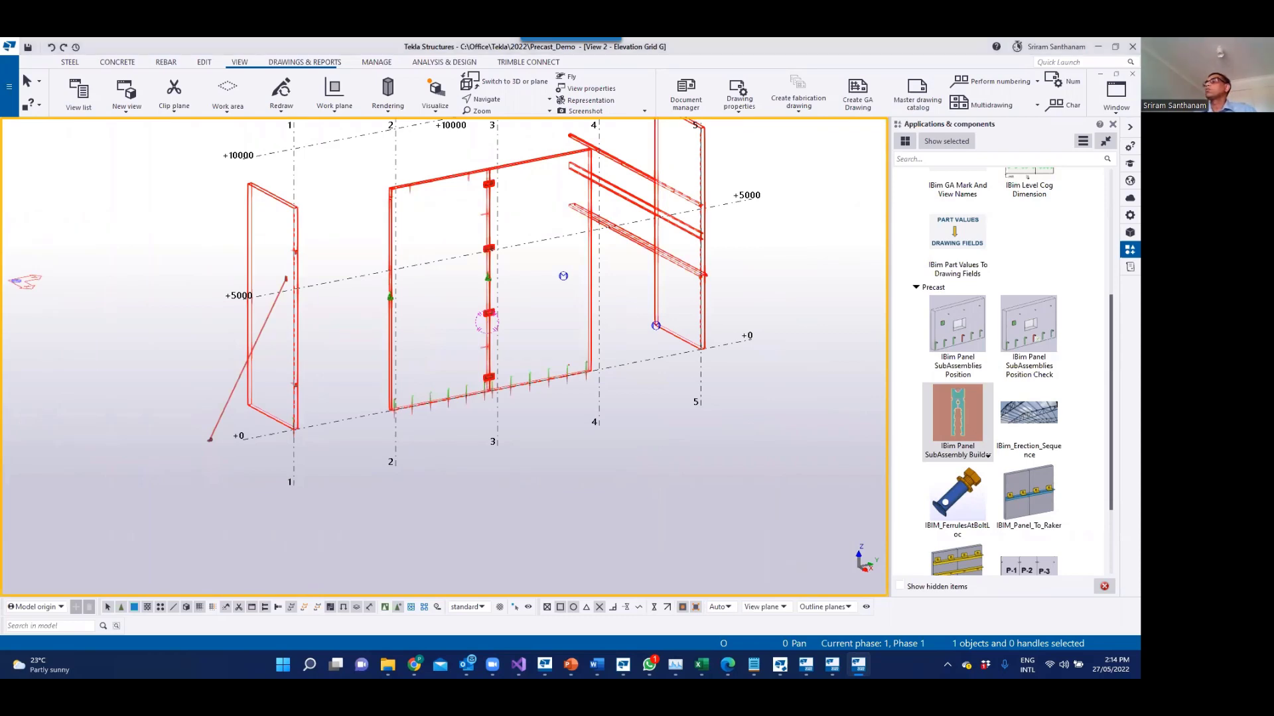
pyautogui.hotkey('ctrl', 'p')
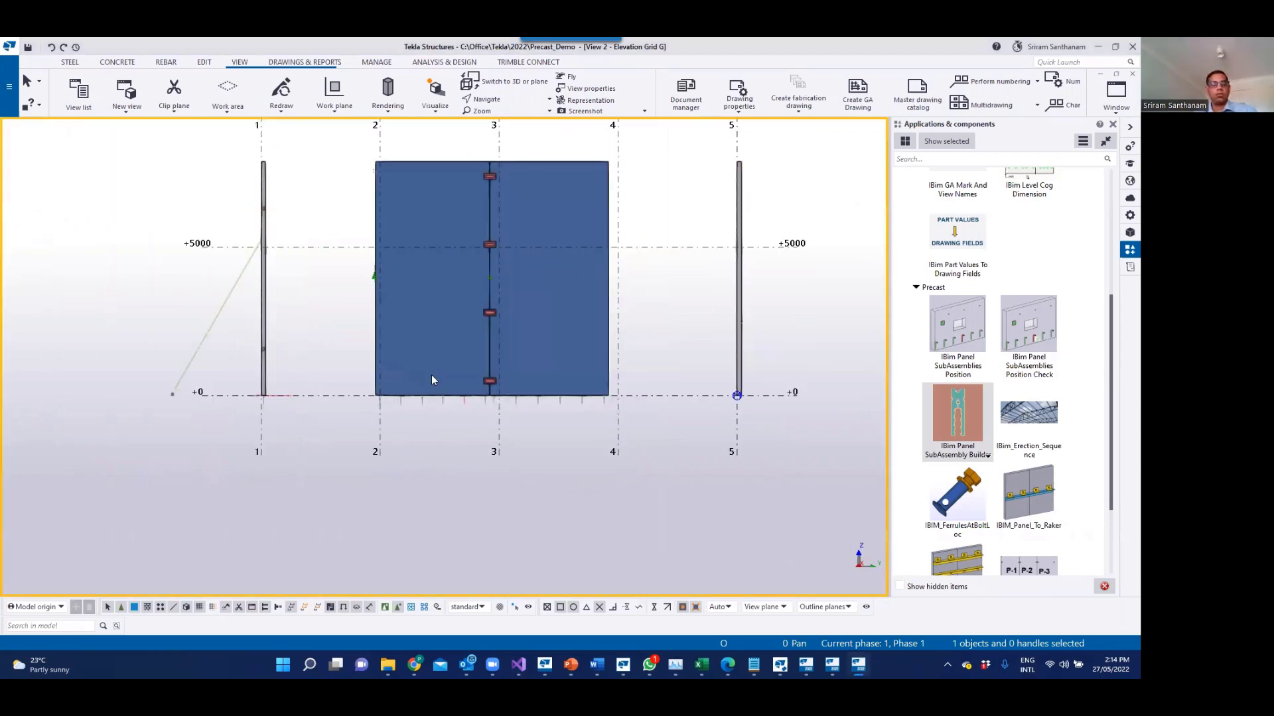
# Step: Search the components for "ca" and run CS_Show_Cast_Sides on the panels in the Elevation Grid G view turned to 3D
pyautogui.scroll(4, 441, 373)
pyautogui.keyDown('ctrl'); pyautogui.moveTo(440, 373); pyautogui.dragTo(680, 483, button='middle'); pyautogui.keyUp('ctrl')
pyautogui.scroll(2, 962, 189)
pyautogui.click(951, 159)
pyautogui.scroll(-3, 708, 186)
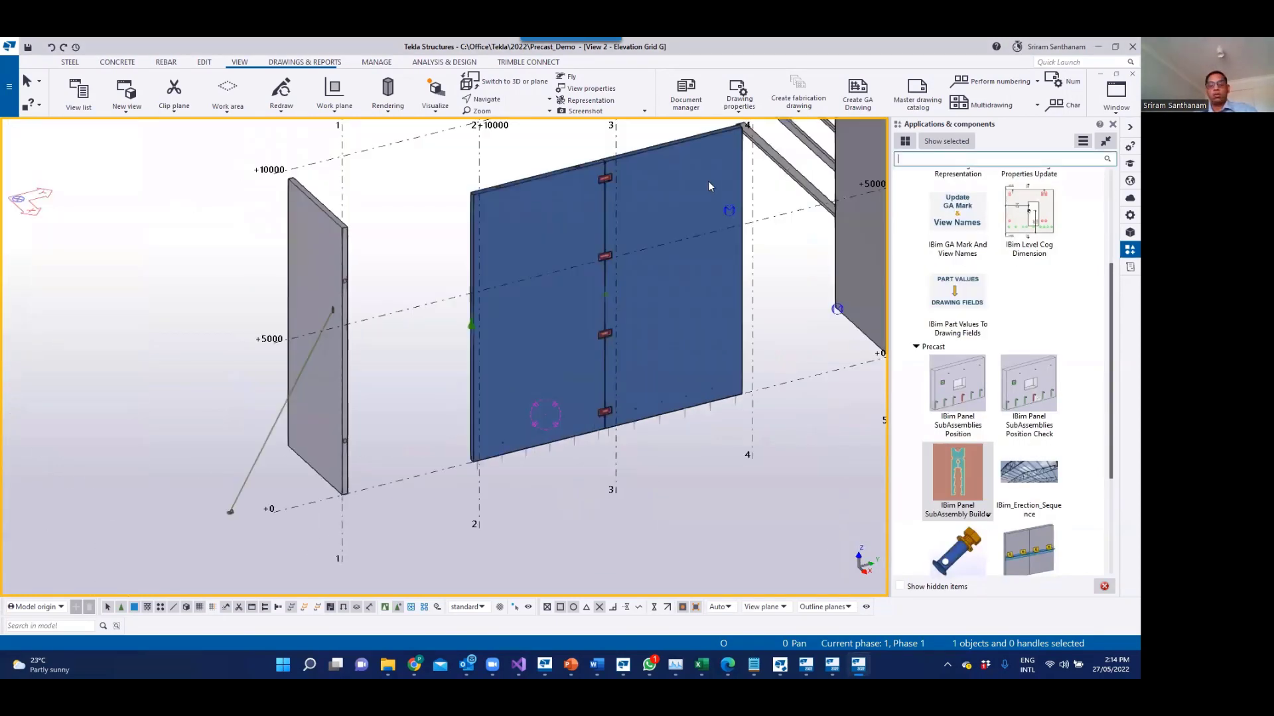
pyautogui.write('ca')
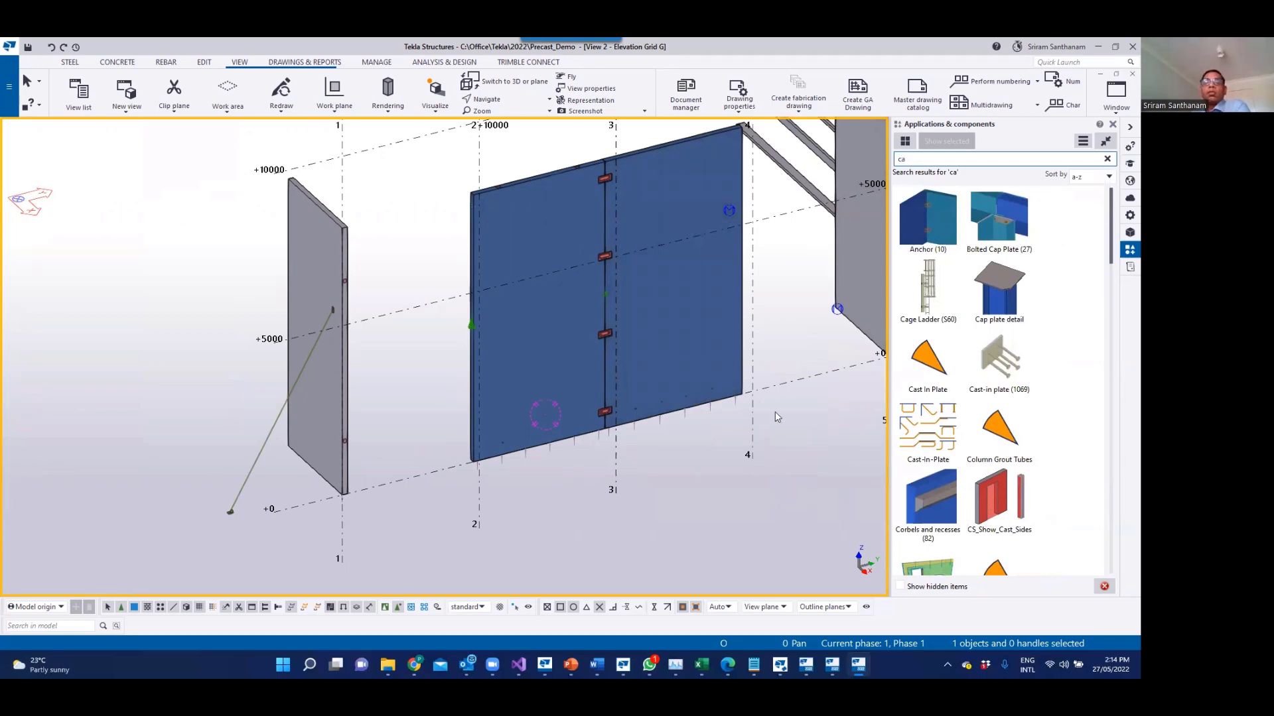
pyautogui.moveTo(432, 131); pyautogui.dragTo(832, 531)
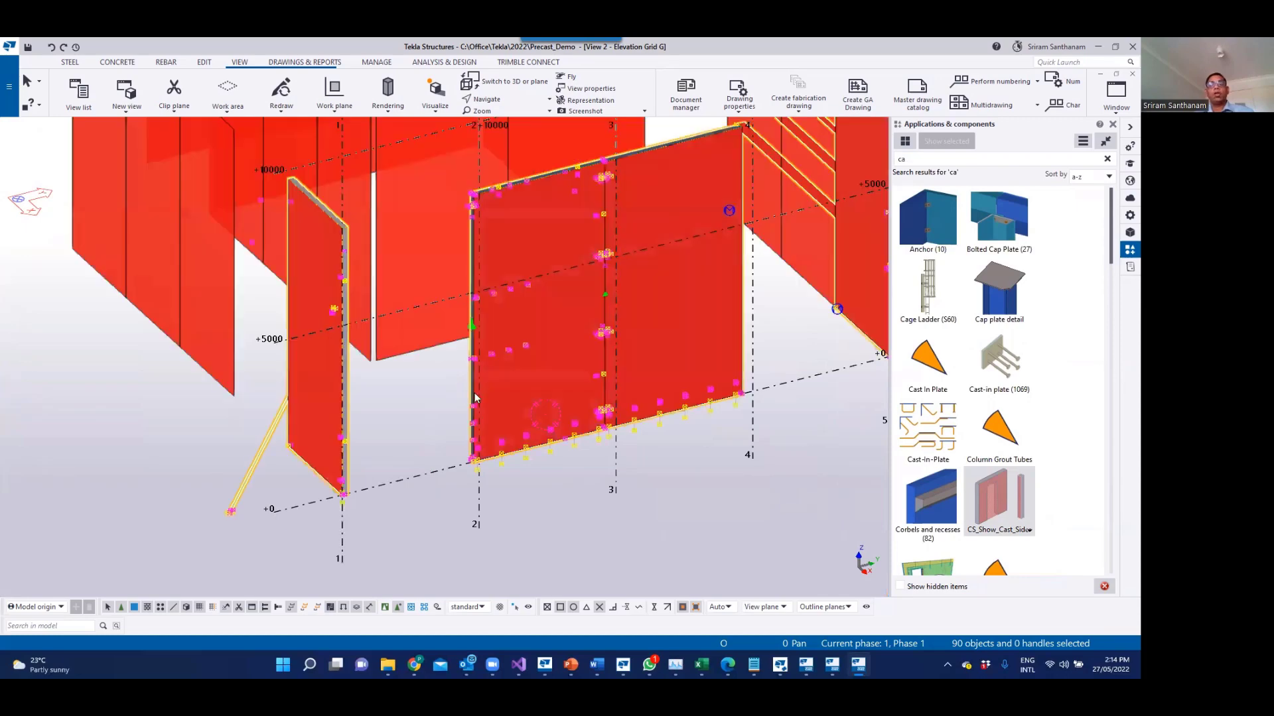
# Step: Examine the highlighted cast faces of the panels, and redraw the view to clear the highlighting
pyautogui.click(502, 419)
pyautogui.scroll(-1, 502, 419)
pyautogui.keyDown('ctrl'); pyautogui.moveTo(502, 418); pyautogui.dragTo(491, 361, button='middle'); pyautogui.keyUp('ctrl')
pyautogui.scroll(8, 492, 361)
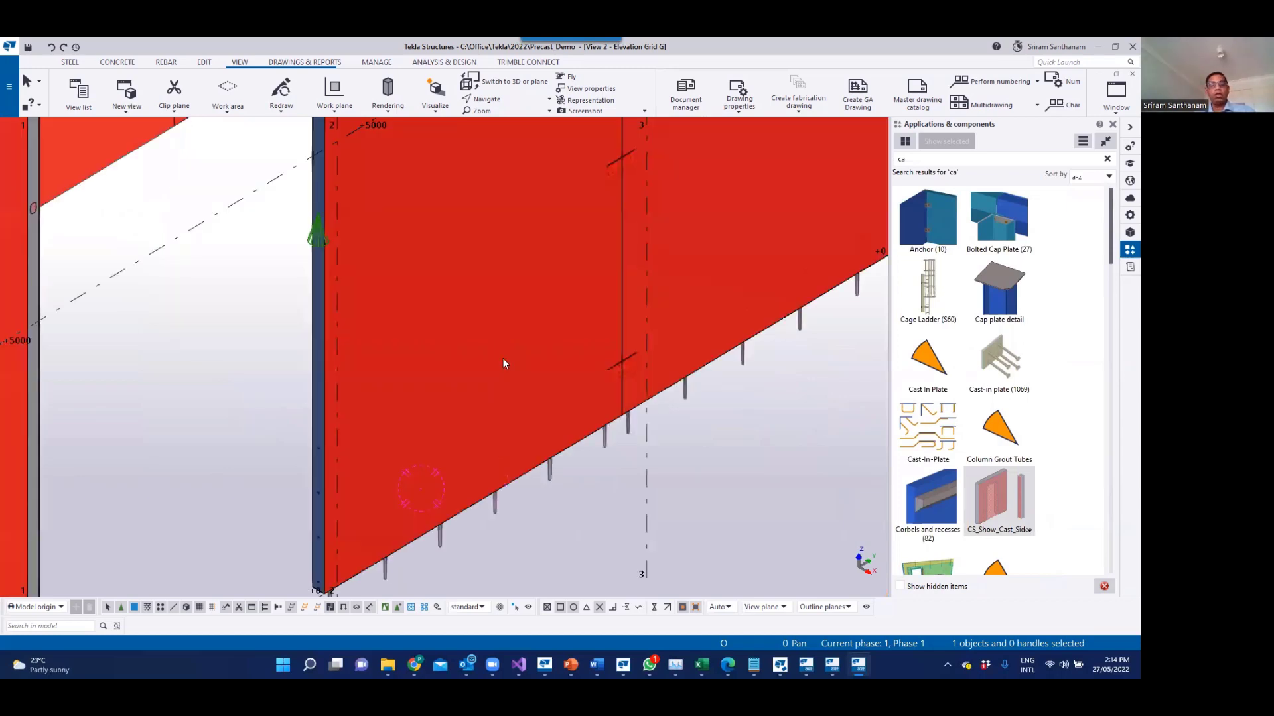
pyautogui.scroll(-6, 503, 363)
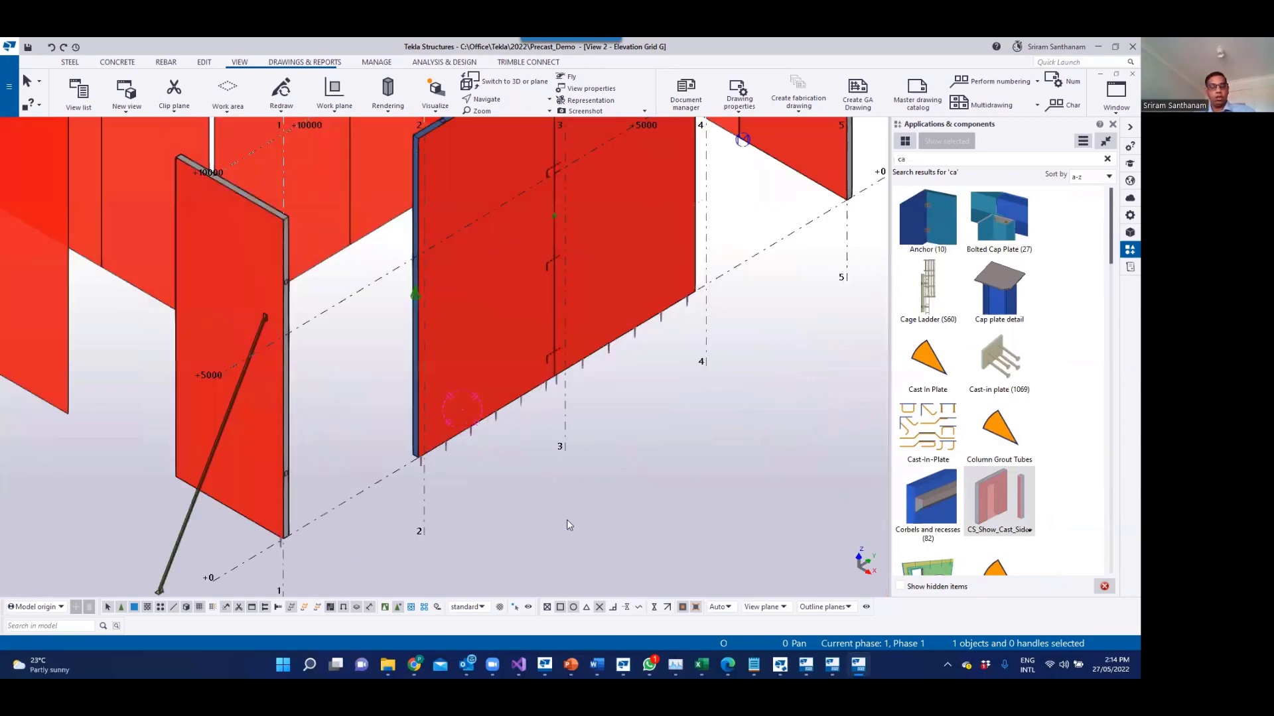
pyautogui.rightClick(584, 462)
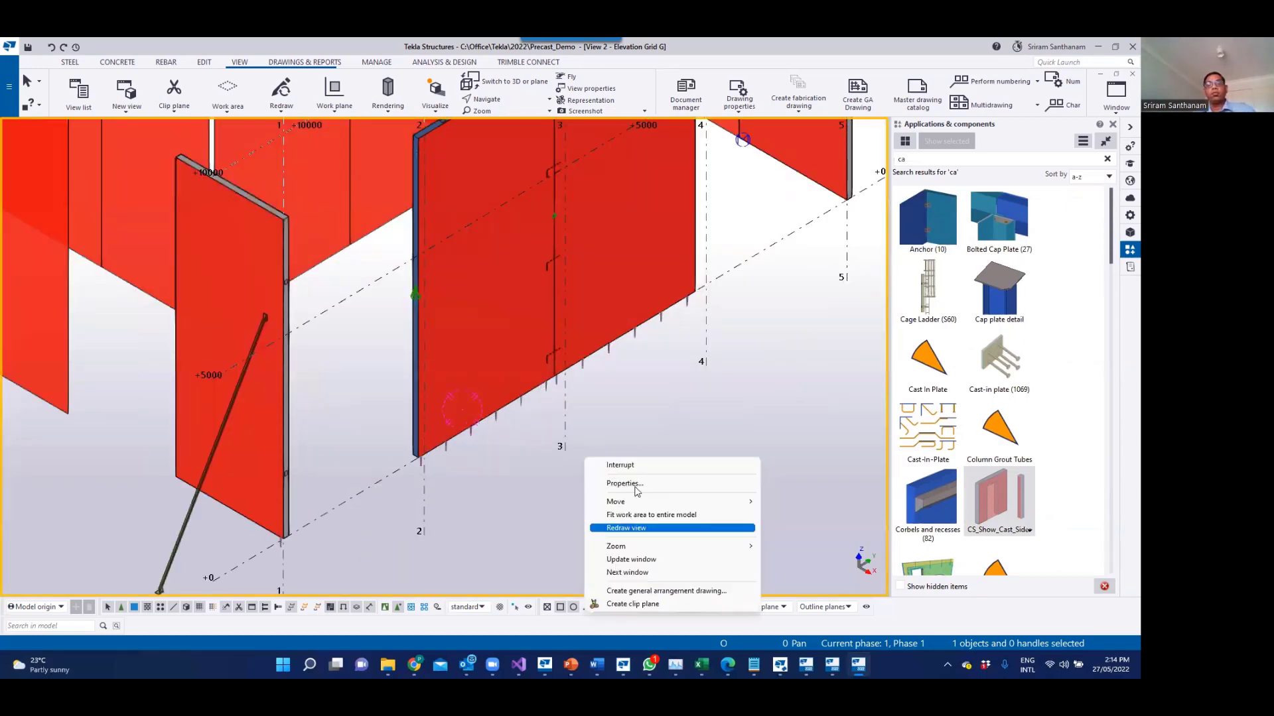
pyautogui.click(626, 528)
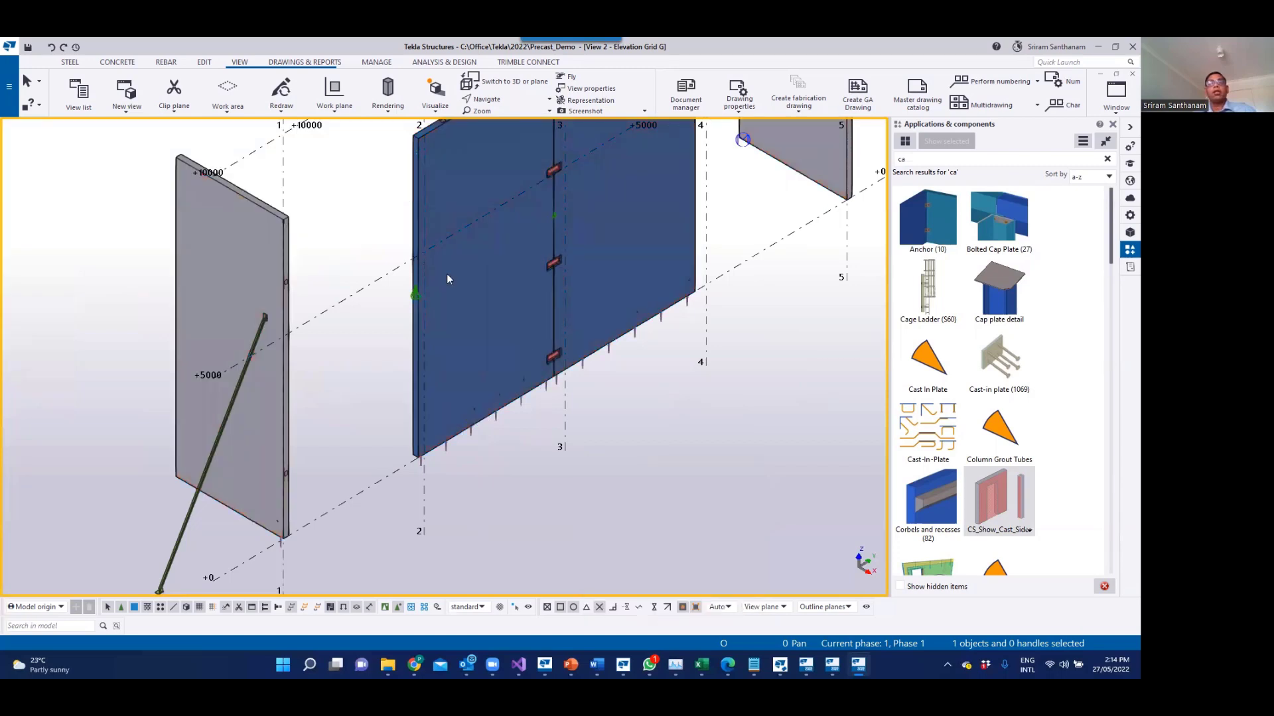
# Step: Check the Custom user-defined attributes of the ferrule nearest the panel's grid 2 edge, and close the dialog
pyautogui.scroll(5, 448, 282)
pyautogui.scroll(3, 450, 292)
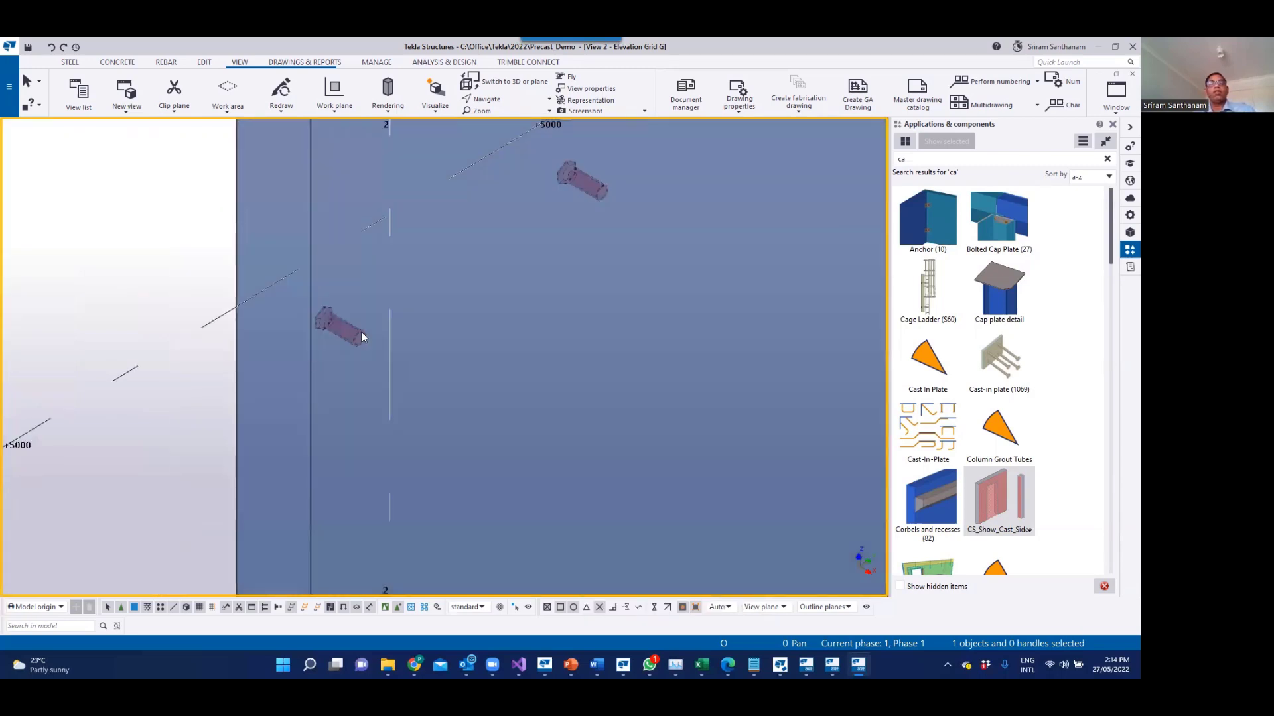
pyautogui.rightClick(358, 332)
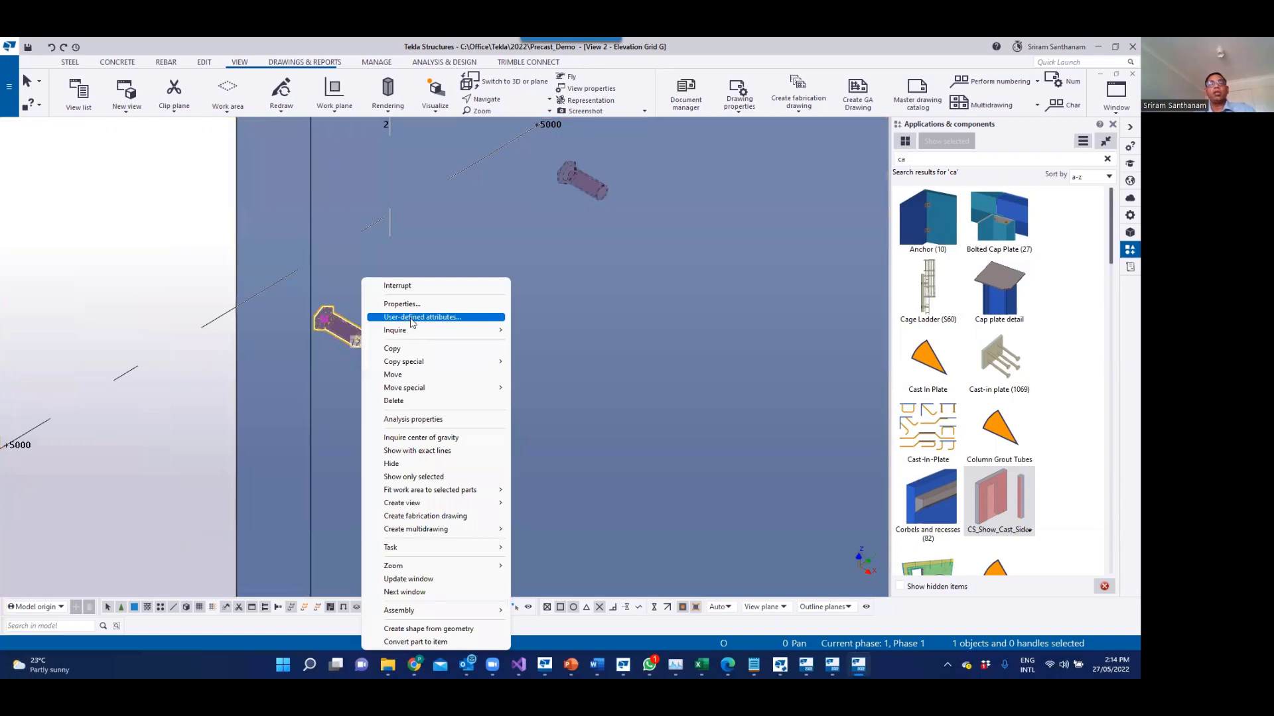
pyautogui.click(489, 305)
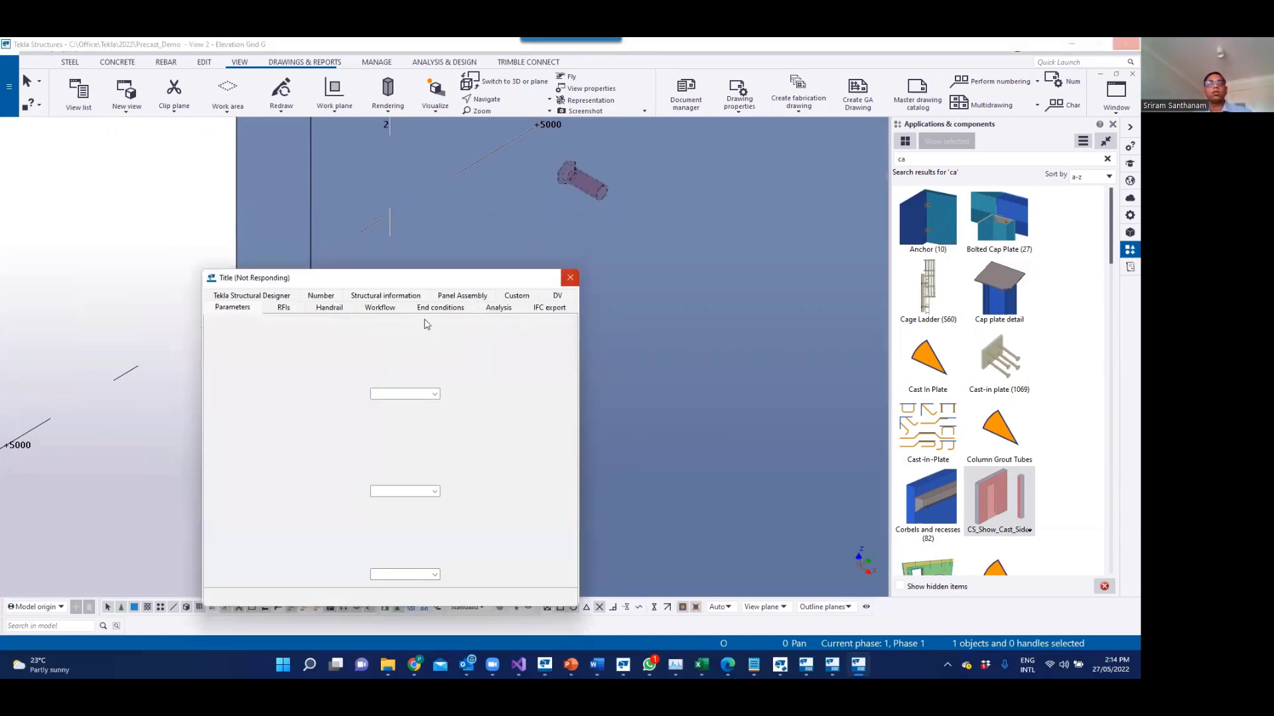
pyautogui.click(518, 297)
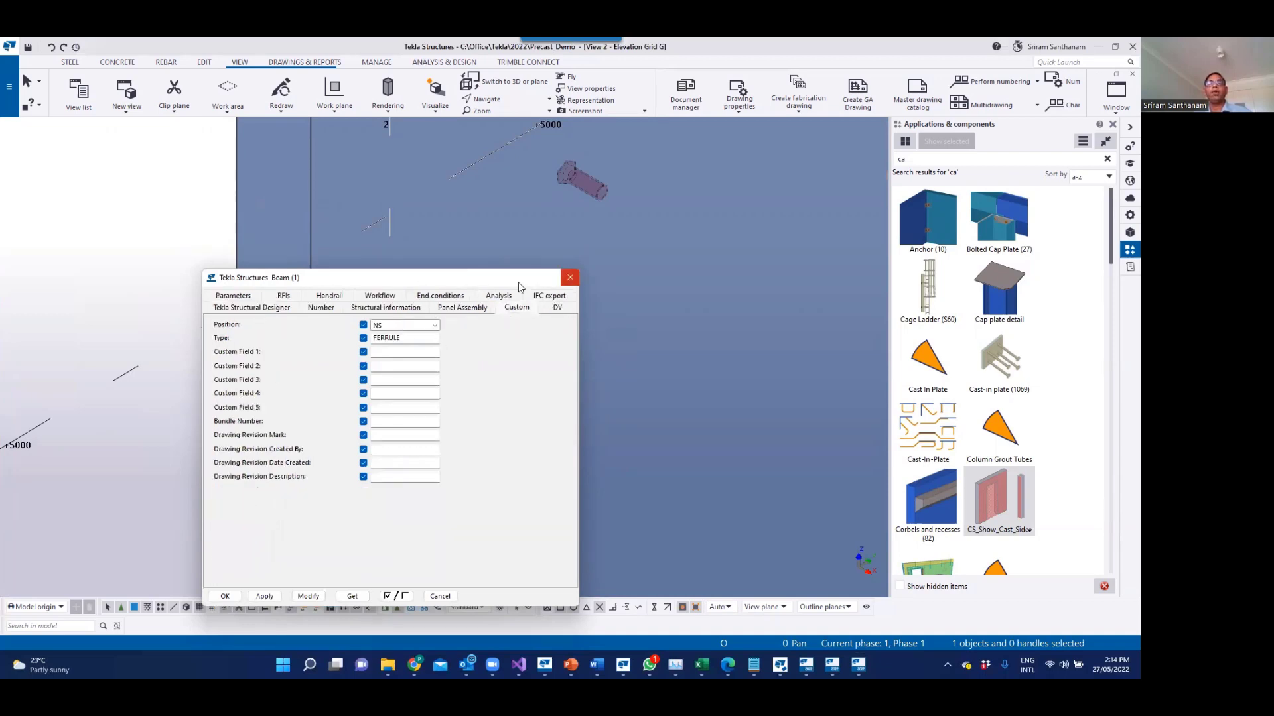
pyautogui.click(570, 277)
# Step: Set the Top in form face user-defined attribute of the panel between grids 2 and 3 to Back
pyautogui.scroll(-1, 495, 286)
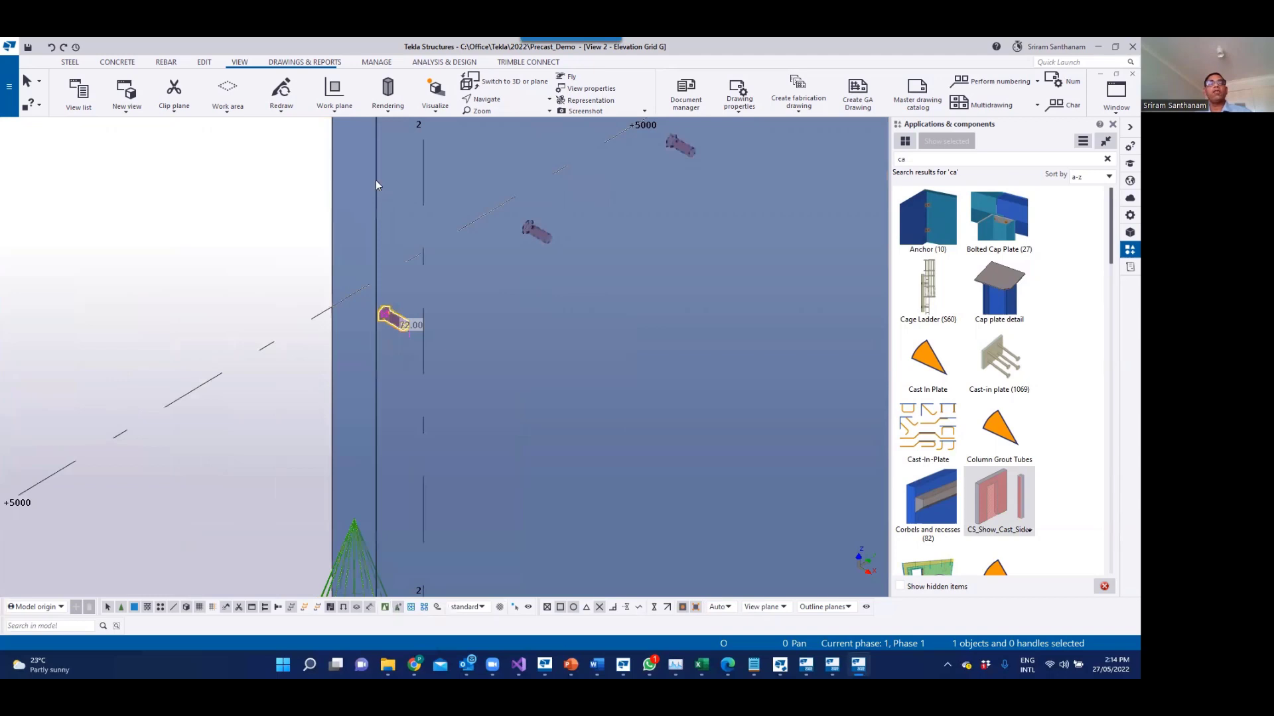
pyautogui.rightClick(395, 203)
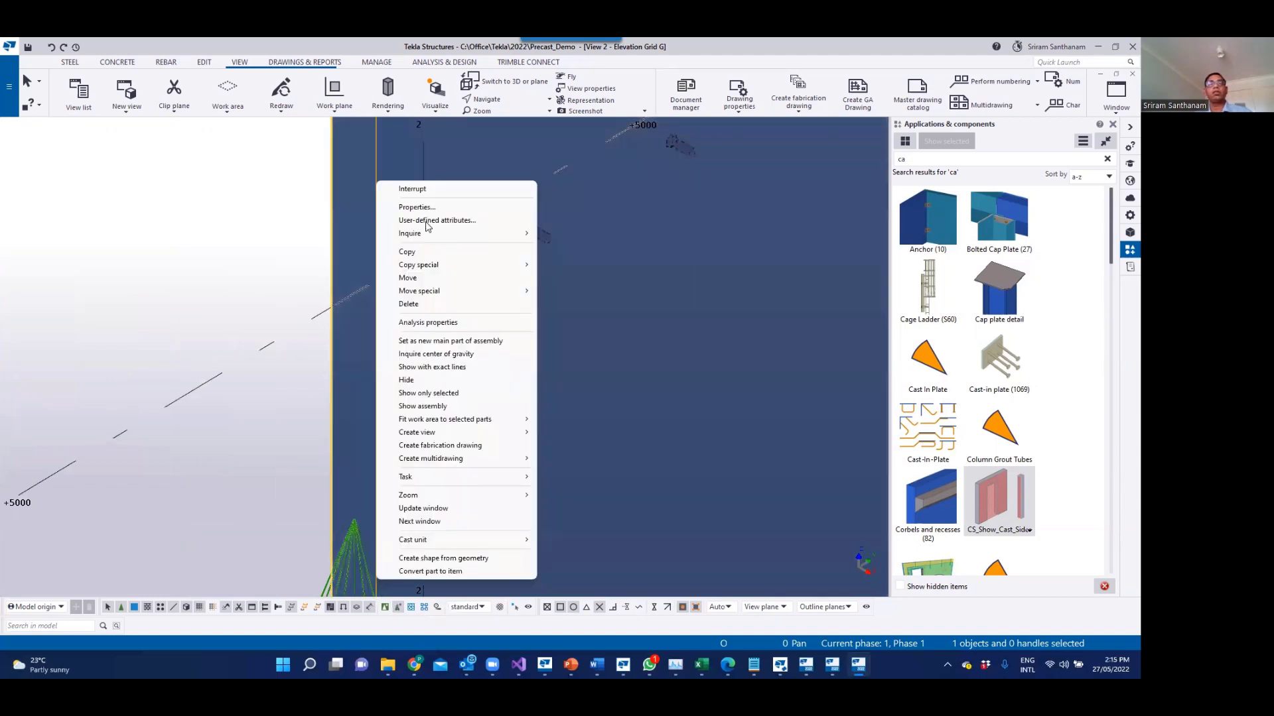
pyautogui.click(425, 221)
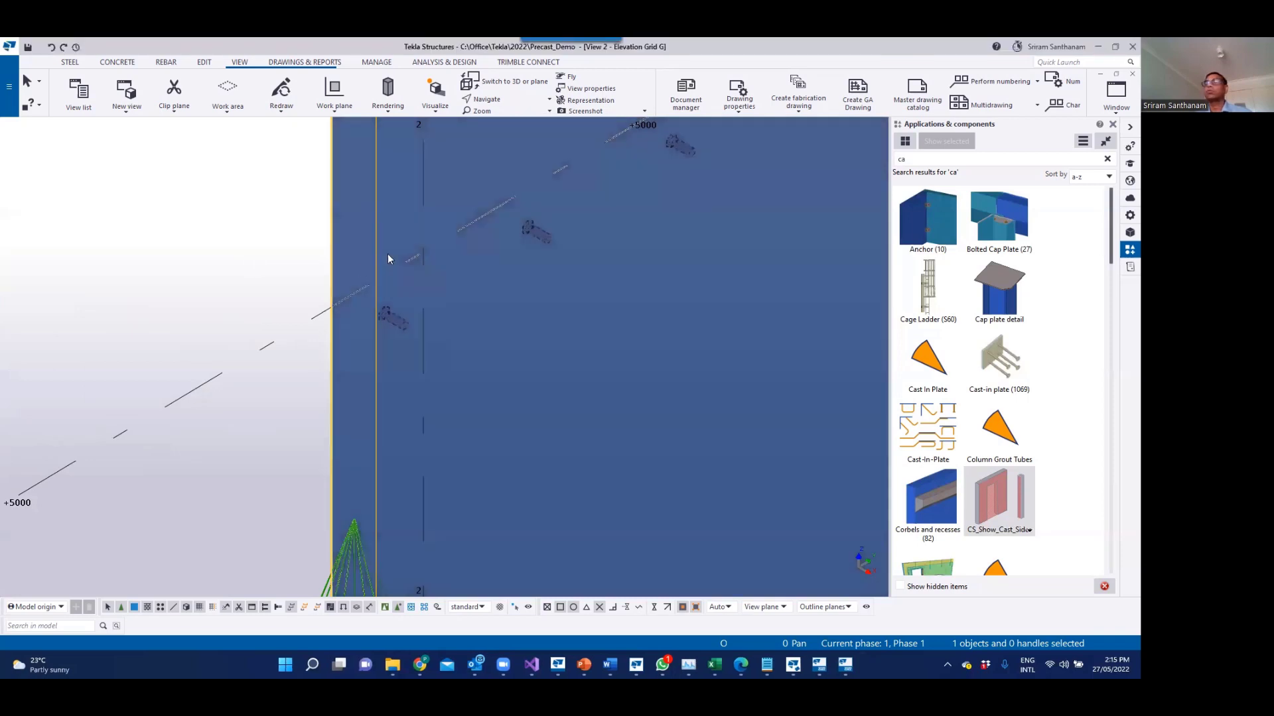
pyautogui.rightClick(378, 218)
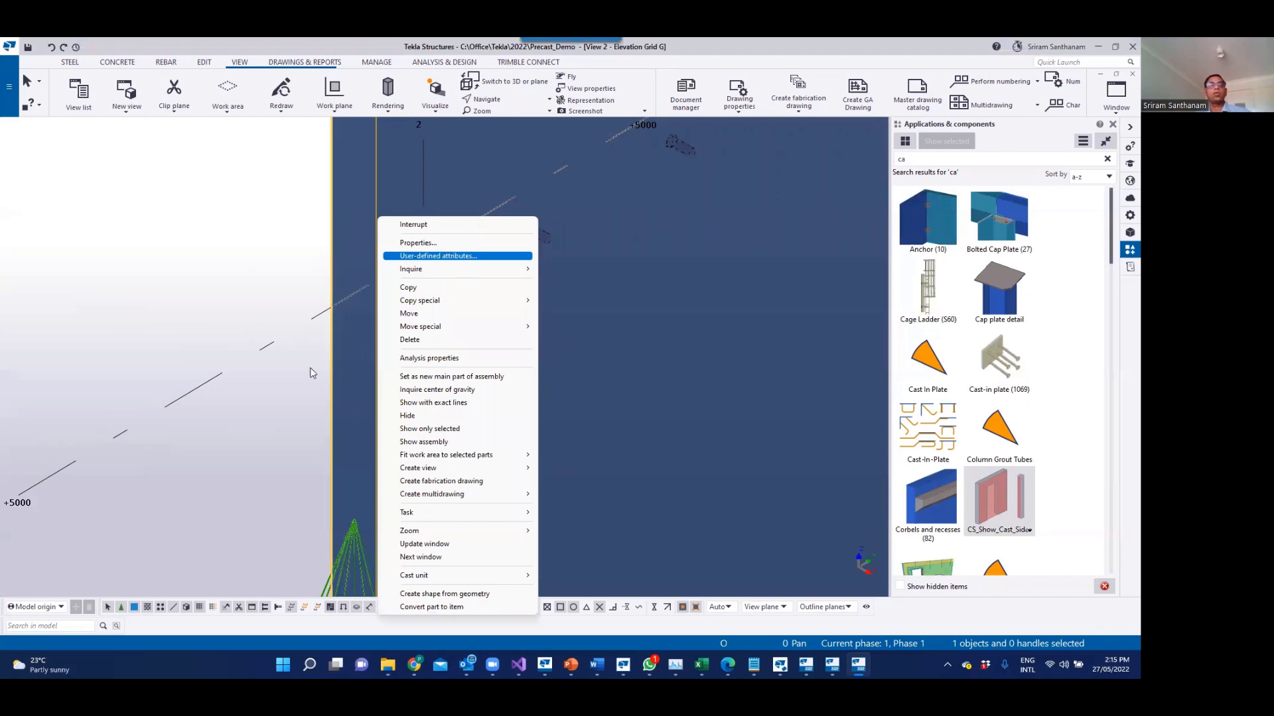
pyautogui.click(458, 257)
pyautogui.click(300, 386)
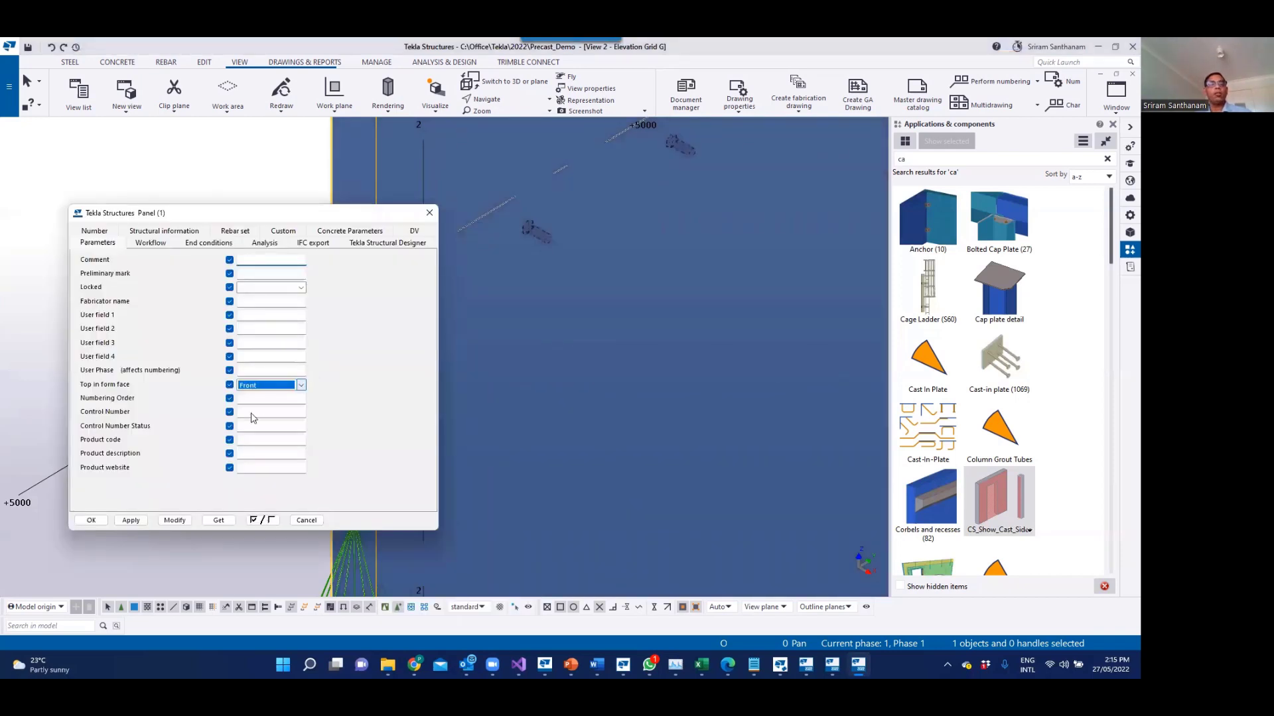
pyautogui.click(183, 525)
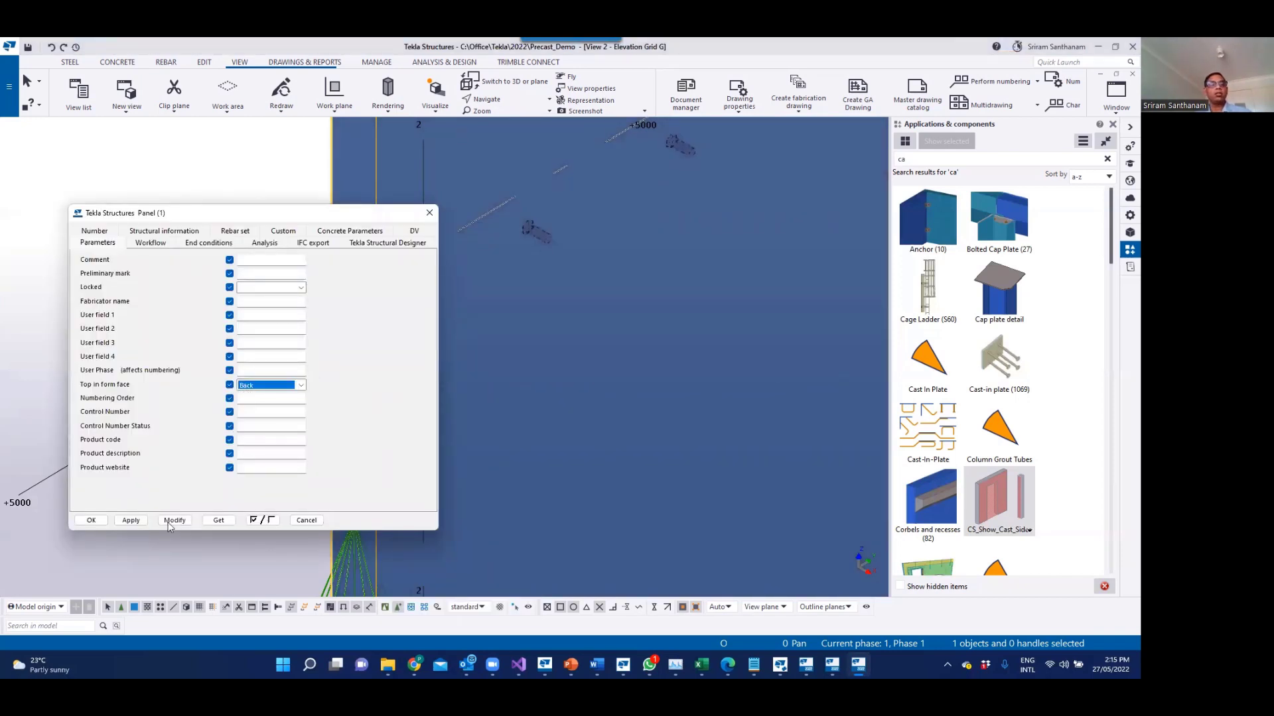
pyautogui.click(92, 522)
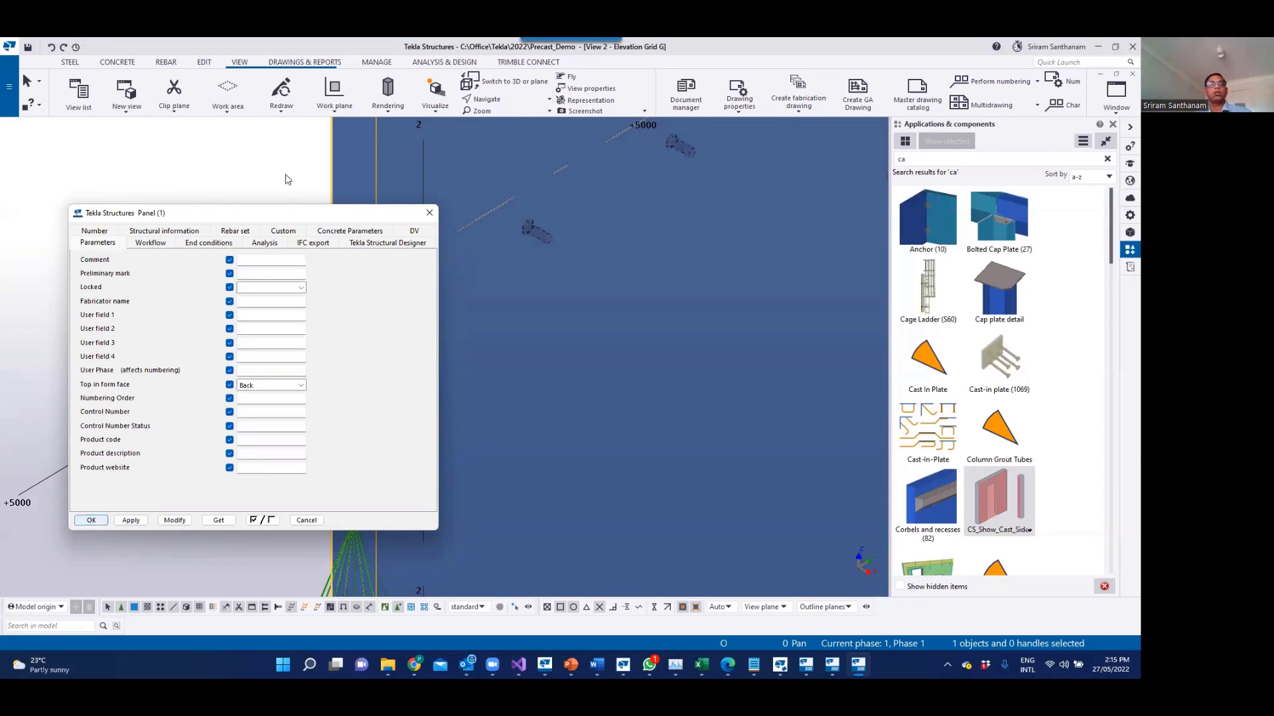
# Step: Display the top-in-form face of the panel between grids 2 and 3 with the cast unit commands
pyautogui.moveTo(438, 290)
pyautogui.keyDown('ctrl'); pyautogui.mouseDown(button='middle')
pyautogui.moveTo(500, 319)
pyautogui.moveTo(631, 320)
pyautogui.mouseUp(button='middle'); pyautogui.keyUp('ctrl')
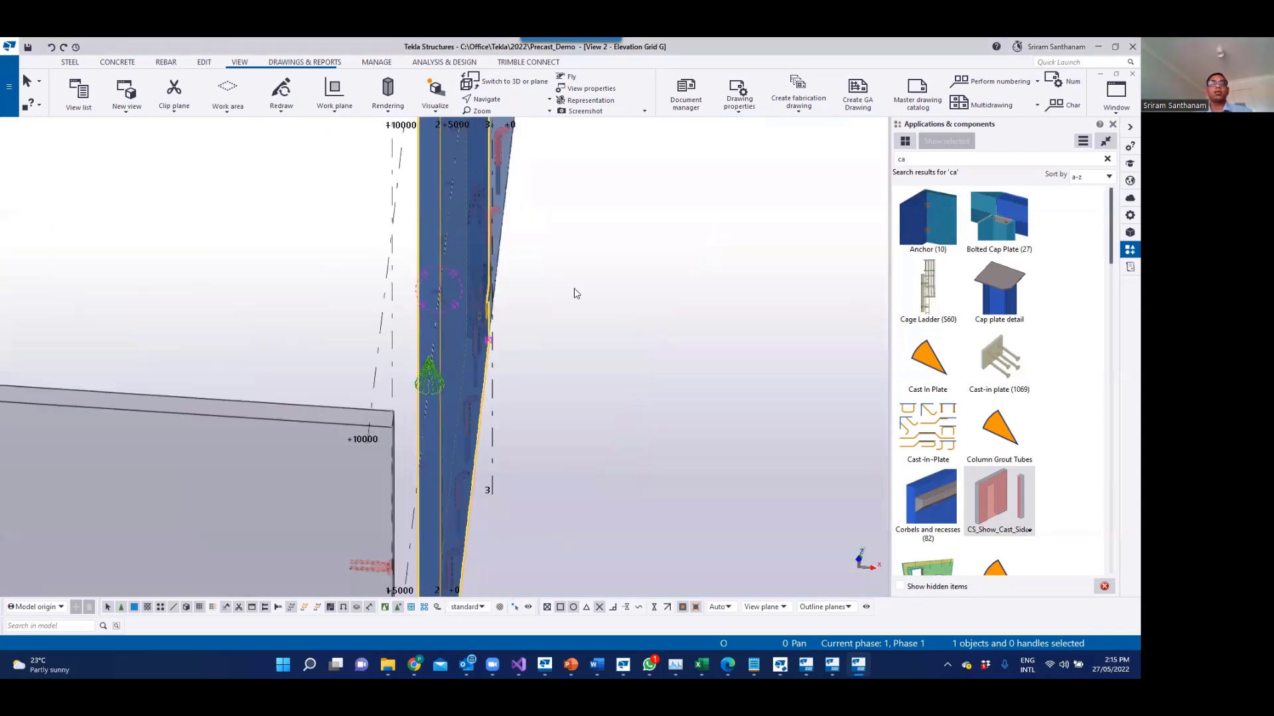
pyautogui.scroll(5, 574, 290)
pyautogui.scroll(-5, 358, 193)
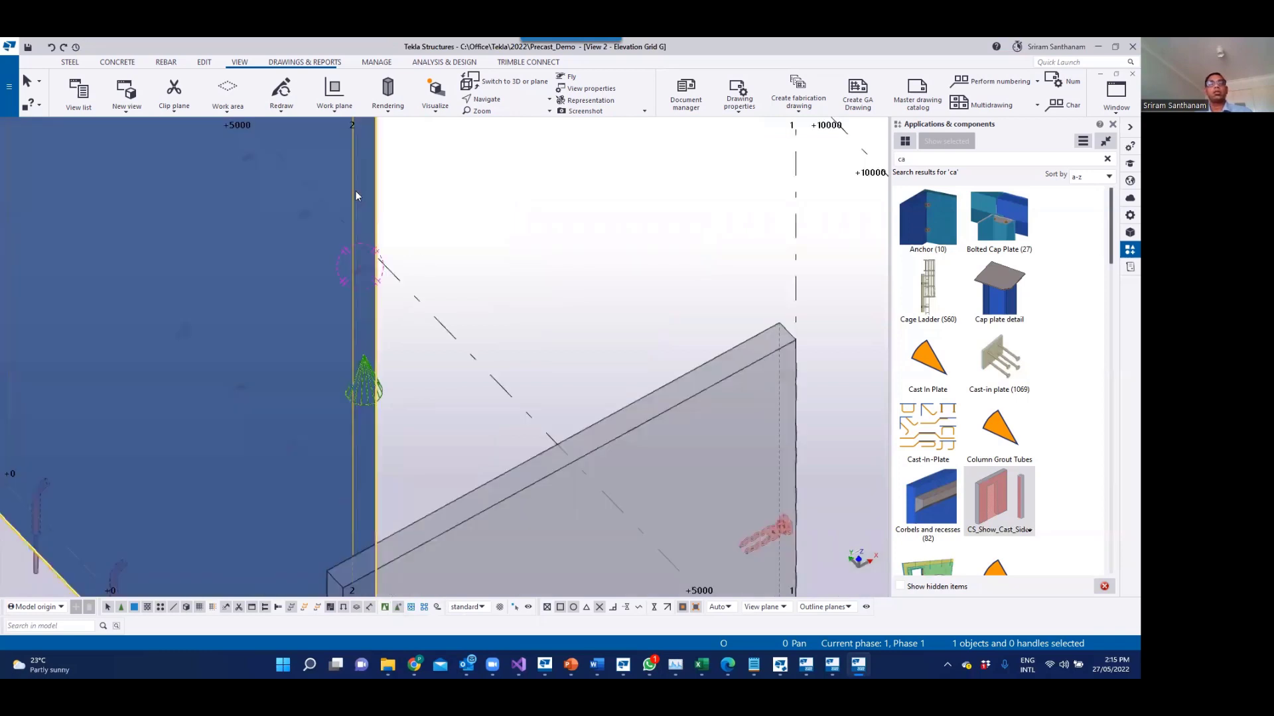
pyautogui.rightClick(355, 190)
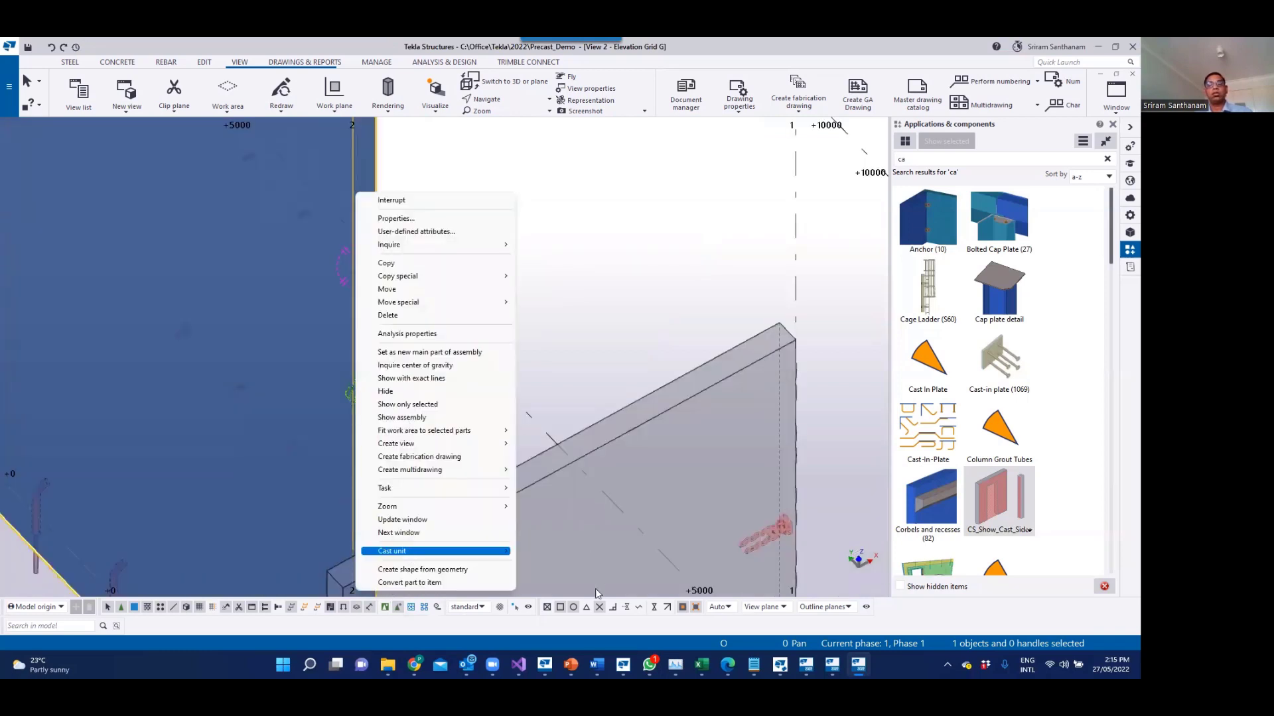
pyautogui.moveTo(411, 556)
pyautogui.scroll(-4, 534, 292)
pyautogui.moveTo(436, 305); pyautogui.dragTo(446, 407, button='middle')
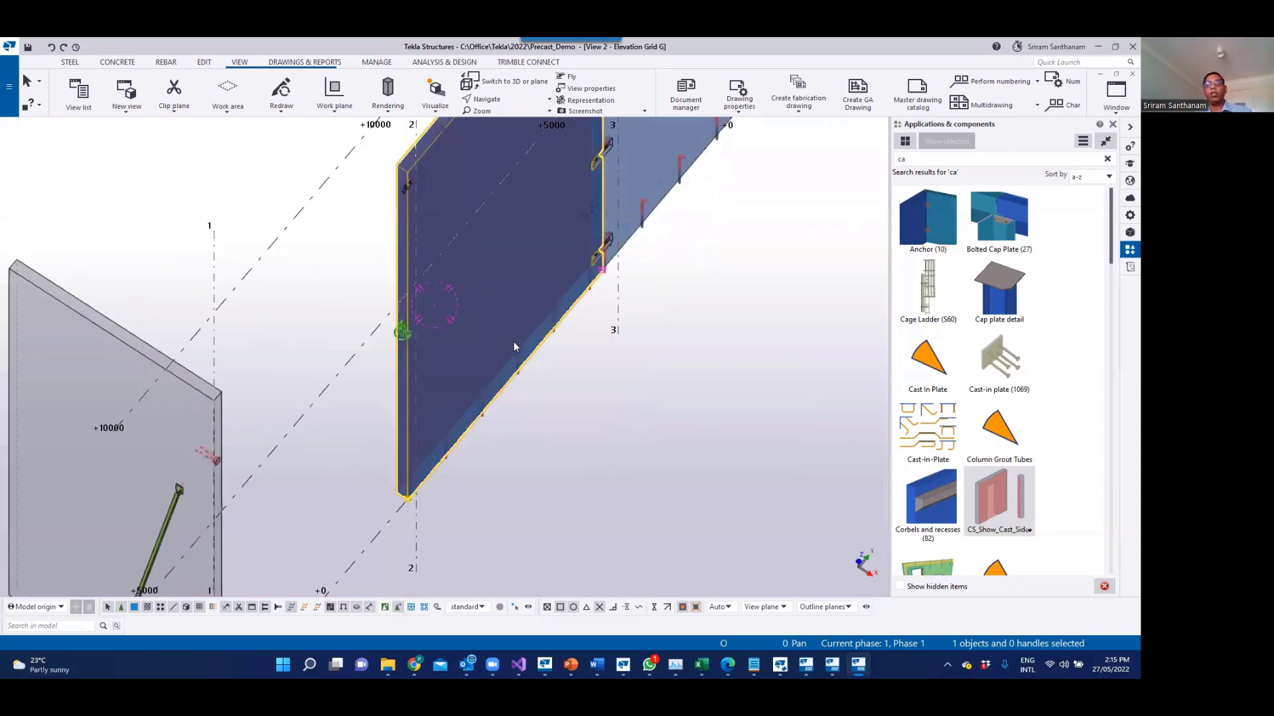
# Step: Examine the panel's highlighted form face together with its embedded ferrules, dowels and connection plates
pyautogui.scroll(5, 373, 378)
pyautogui.scroll(-3, 481, 295)
pyautogui.scroll(3, 599, 463)
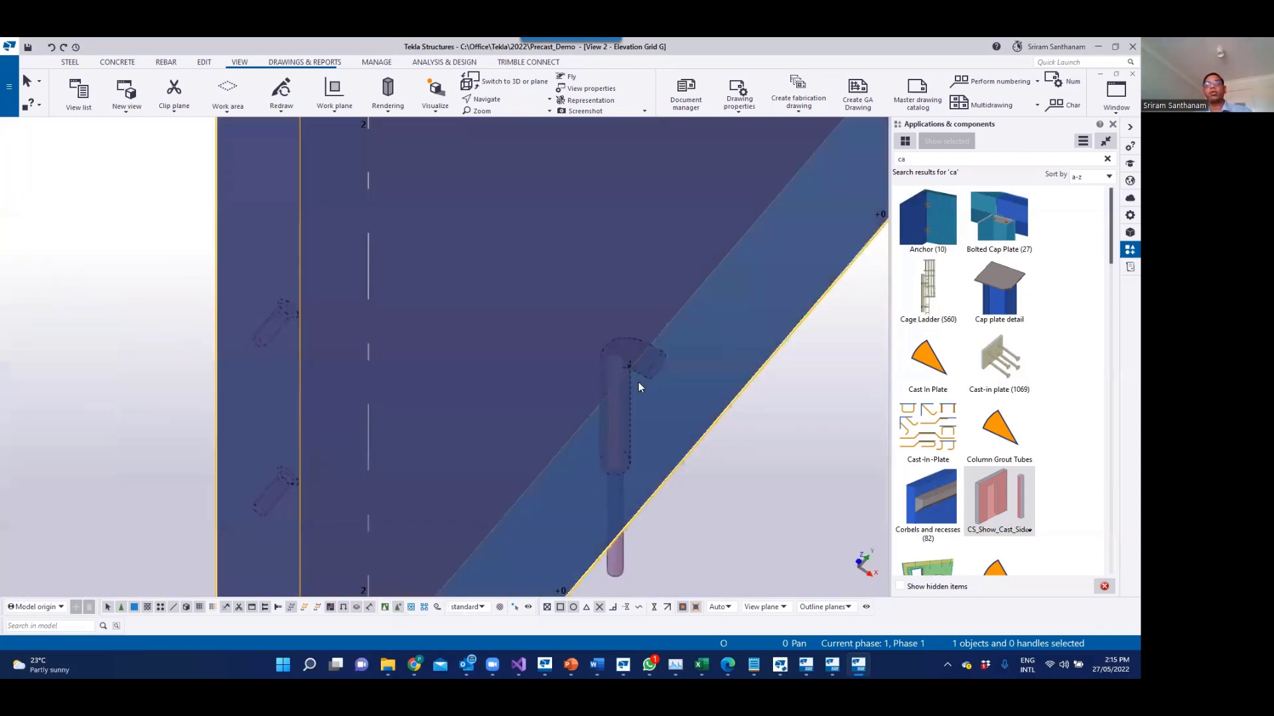
pyautogui.scroll(-4, 650, 369)
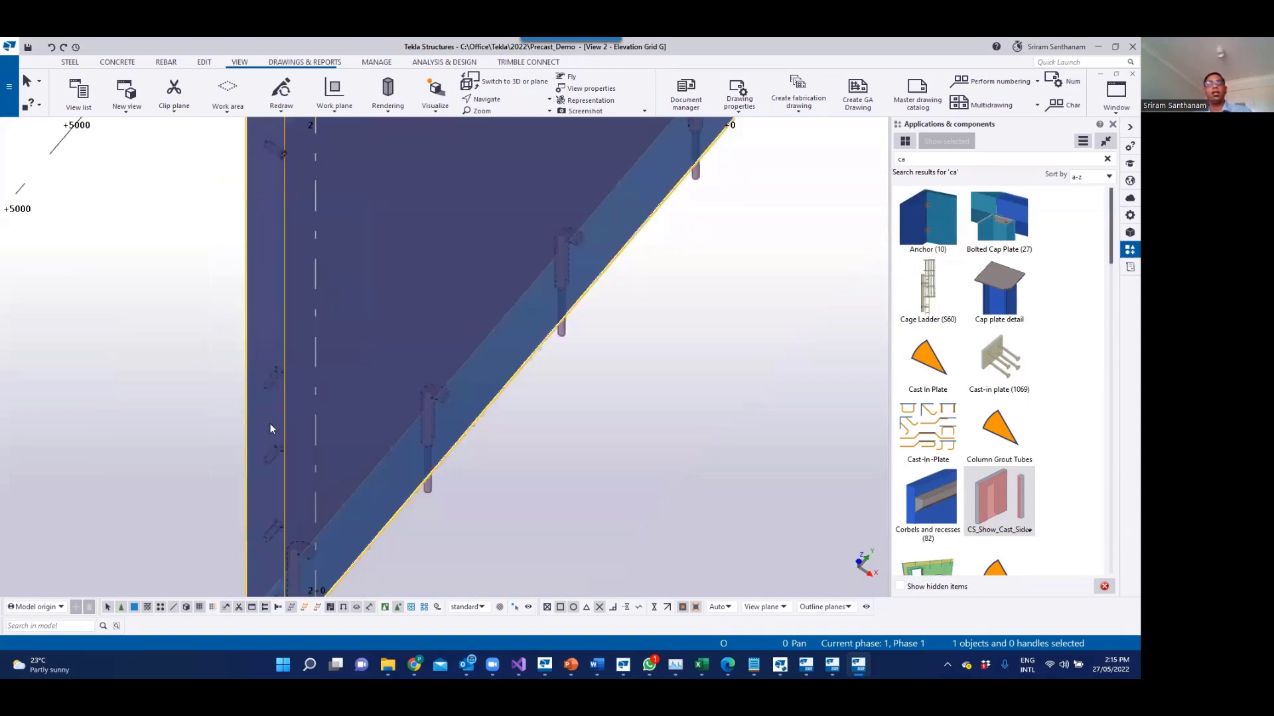
pyautogui.scroll(-3, 288, 431)
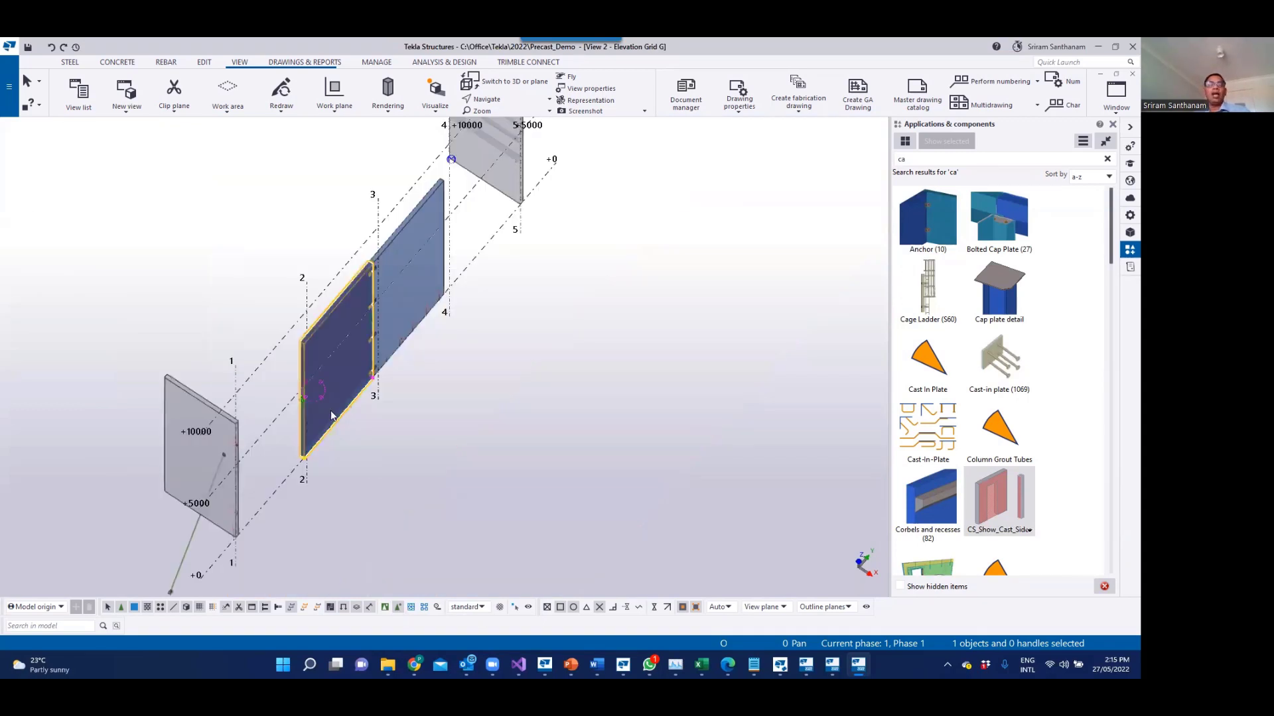
pyautogui.scroll(1, 314, 412)
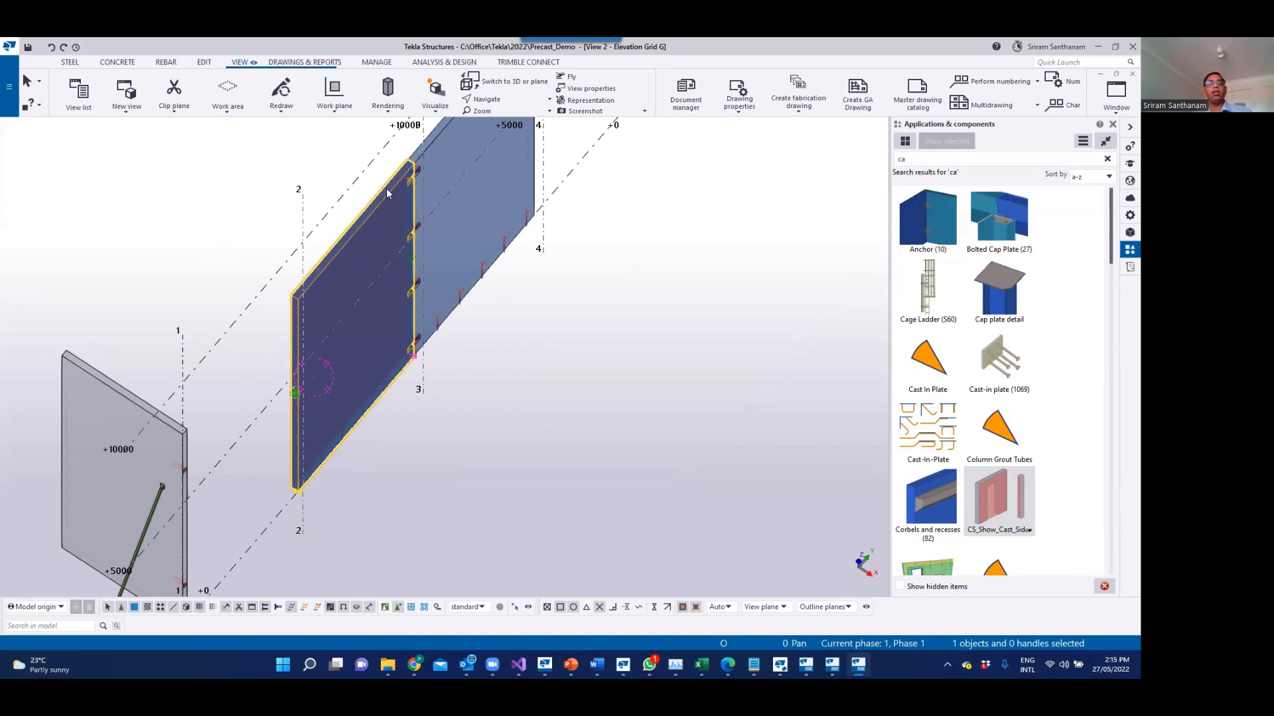
pyautogui.scroll(3, 287, 322)
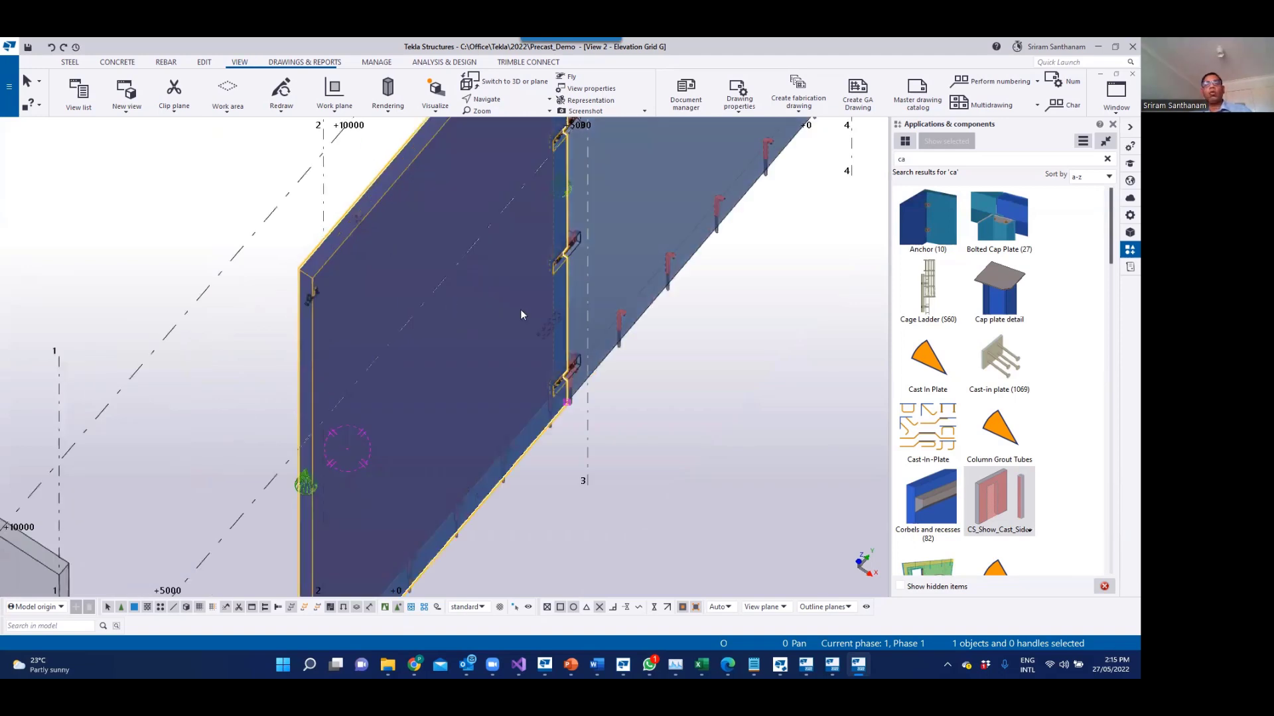
pyautogui.scroll(-3, 497, 226)
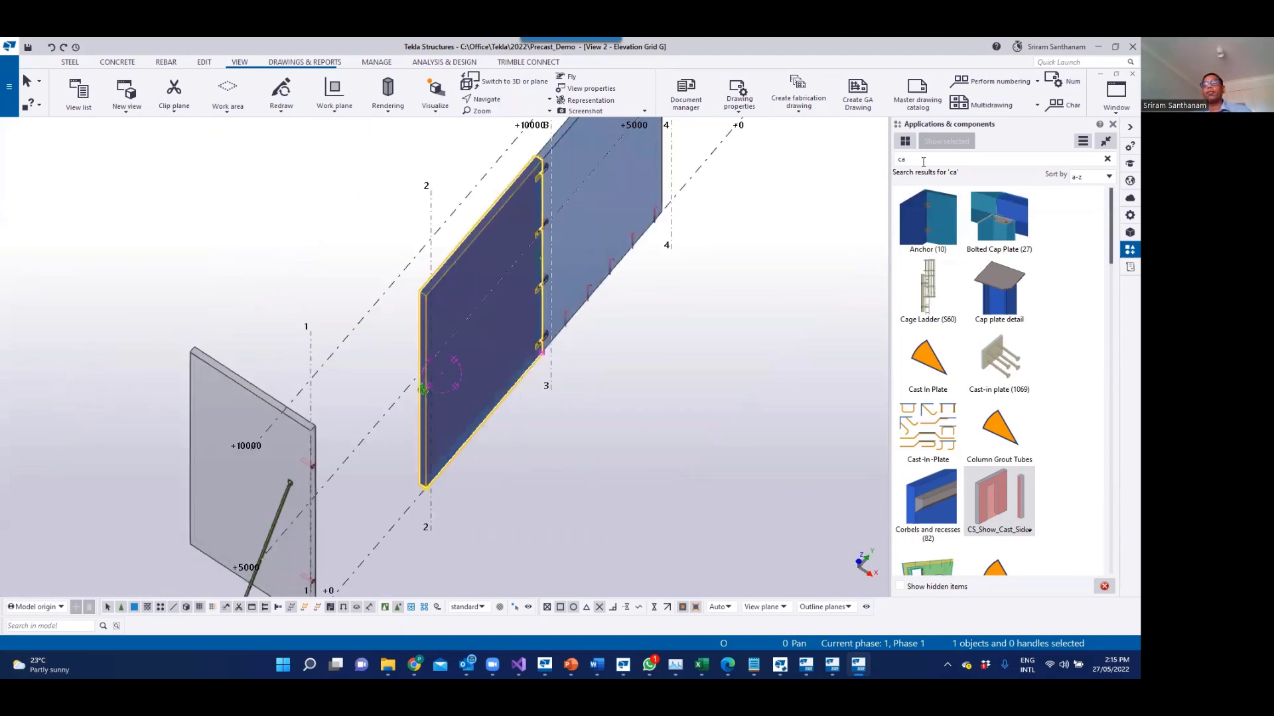
# Step: Search the components for "ibim" and start IBim Panel SubAssemblies Position
pyautogui.hotkey('ctrl', 'f')
pyautogui.write('ibim')
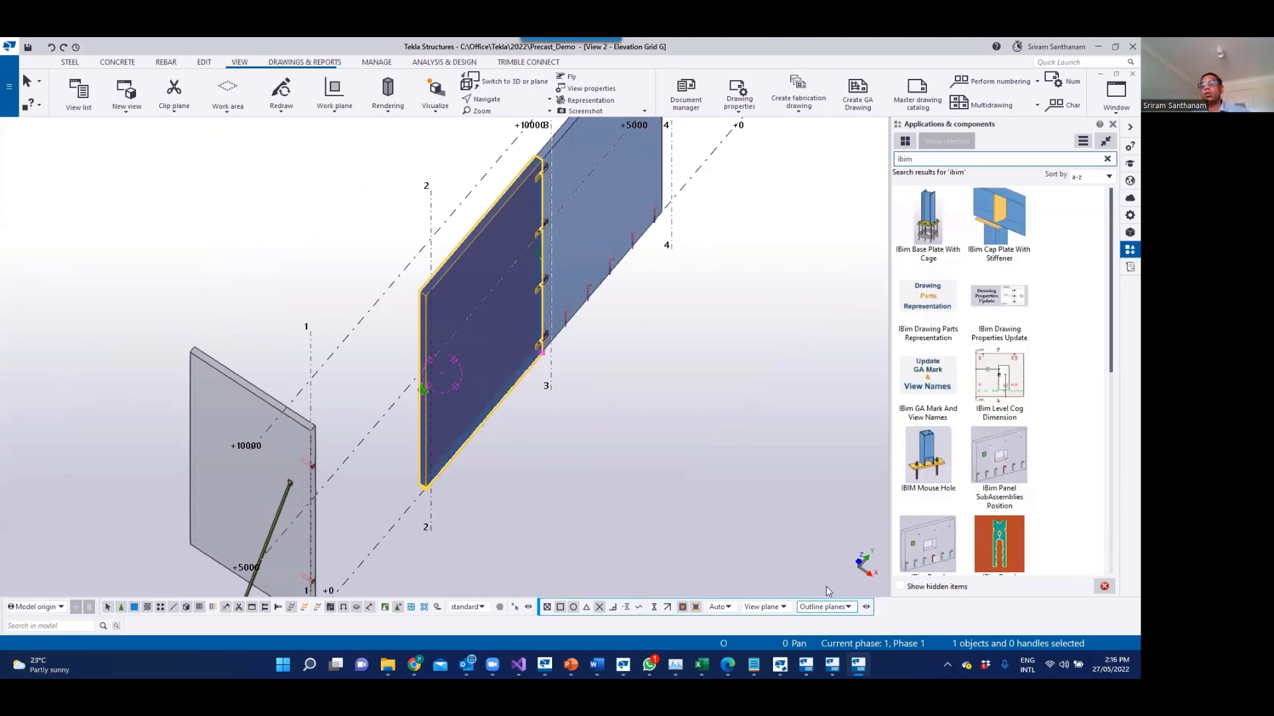
pyautogui.click(992, 468)
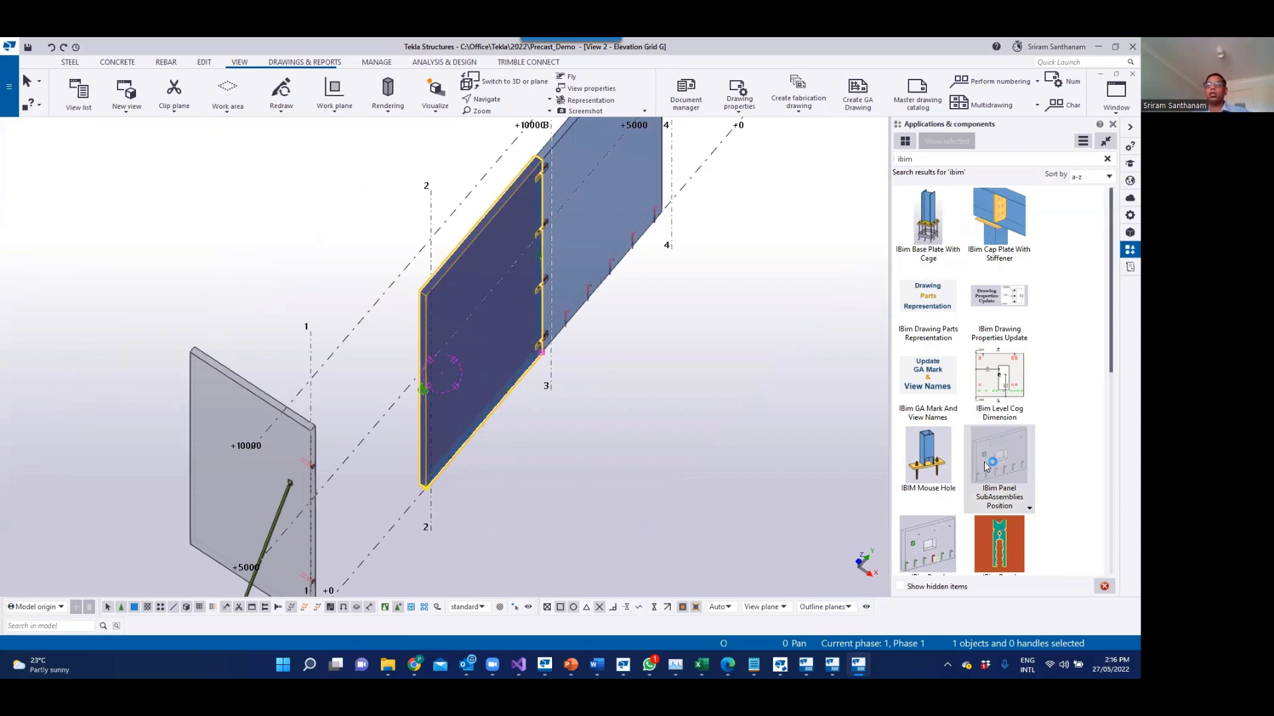
pyautogui.doubleClick(984, 462)
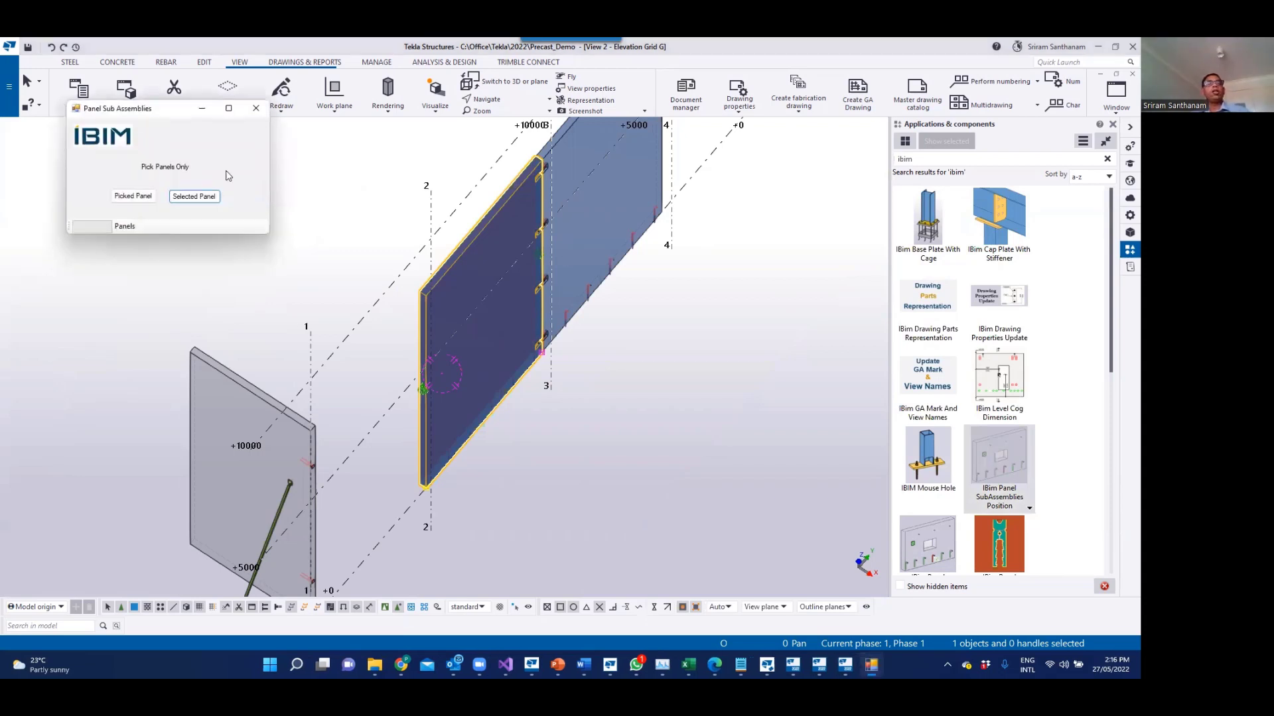
# Step: Run the sub-assembly positioning on the picked panel between grids 2 and 3, and clear the selection
pyautogui.click(132, 195)
pyautogui.click(464, 255)
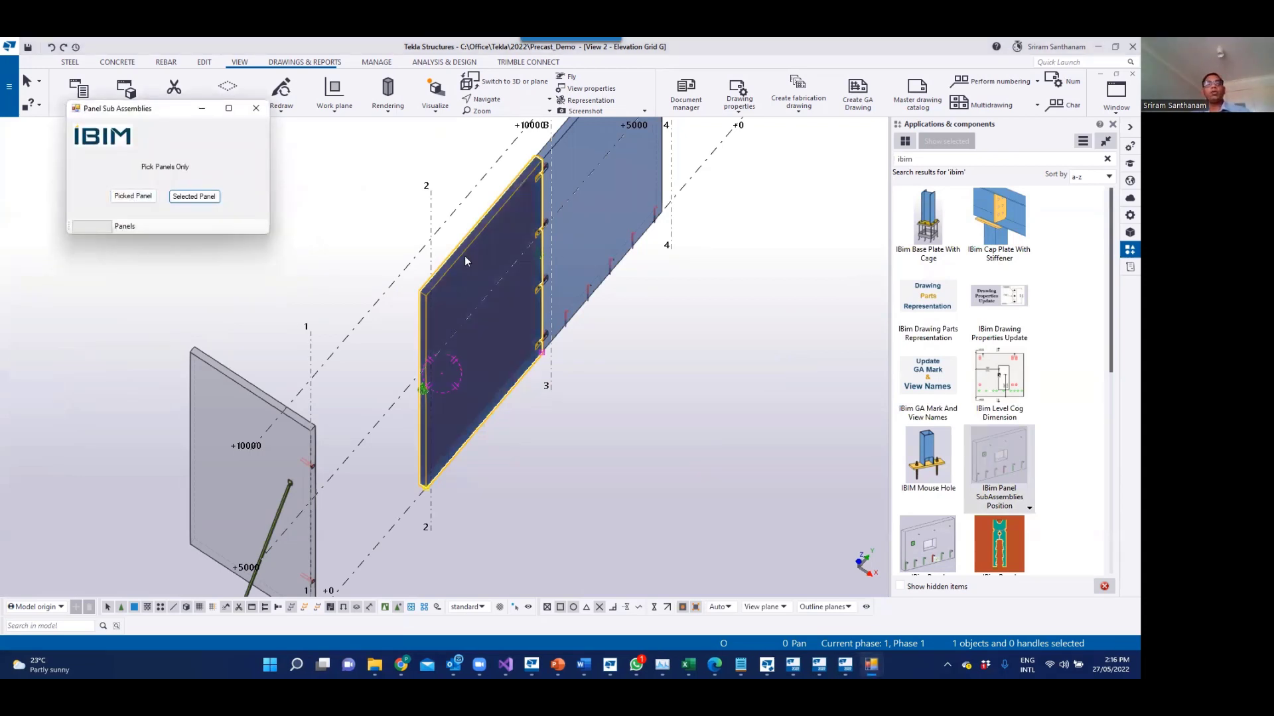
pyautogui.click(131, 197)
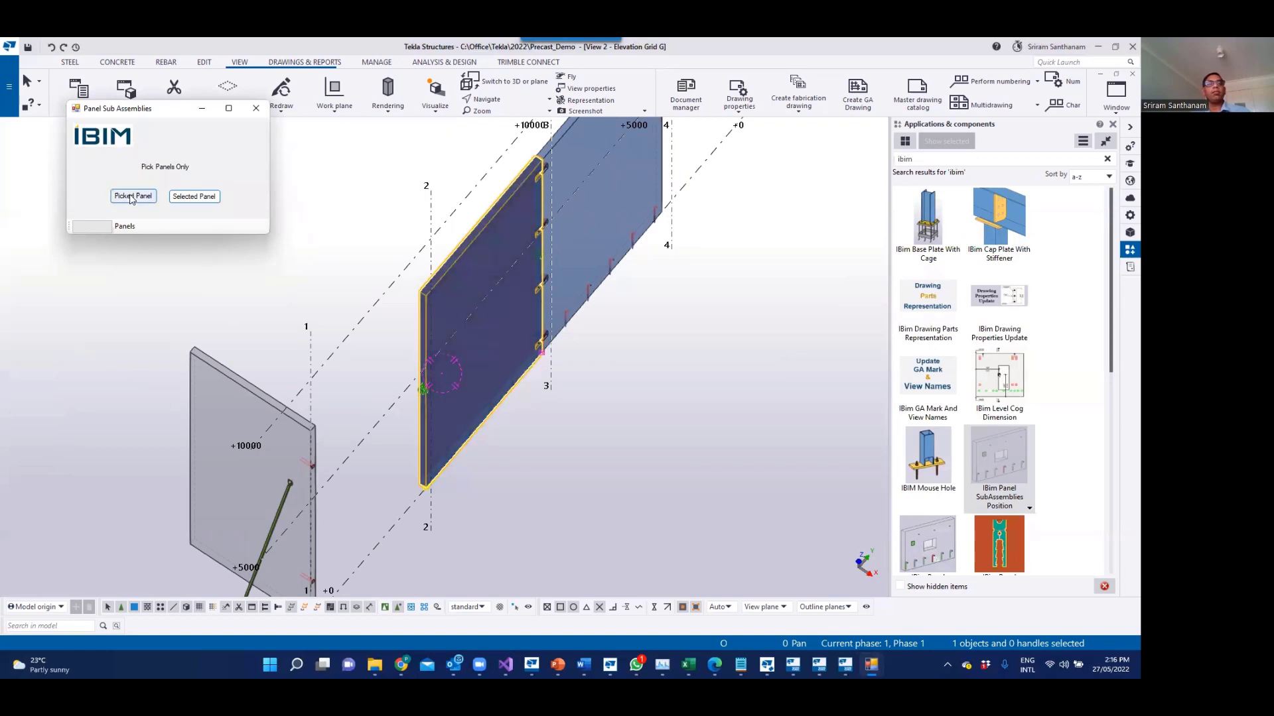
pyautogui.click(446, 273)
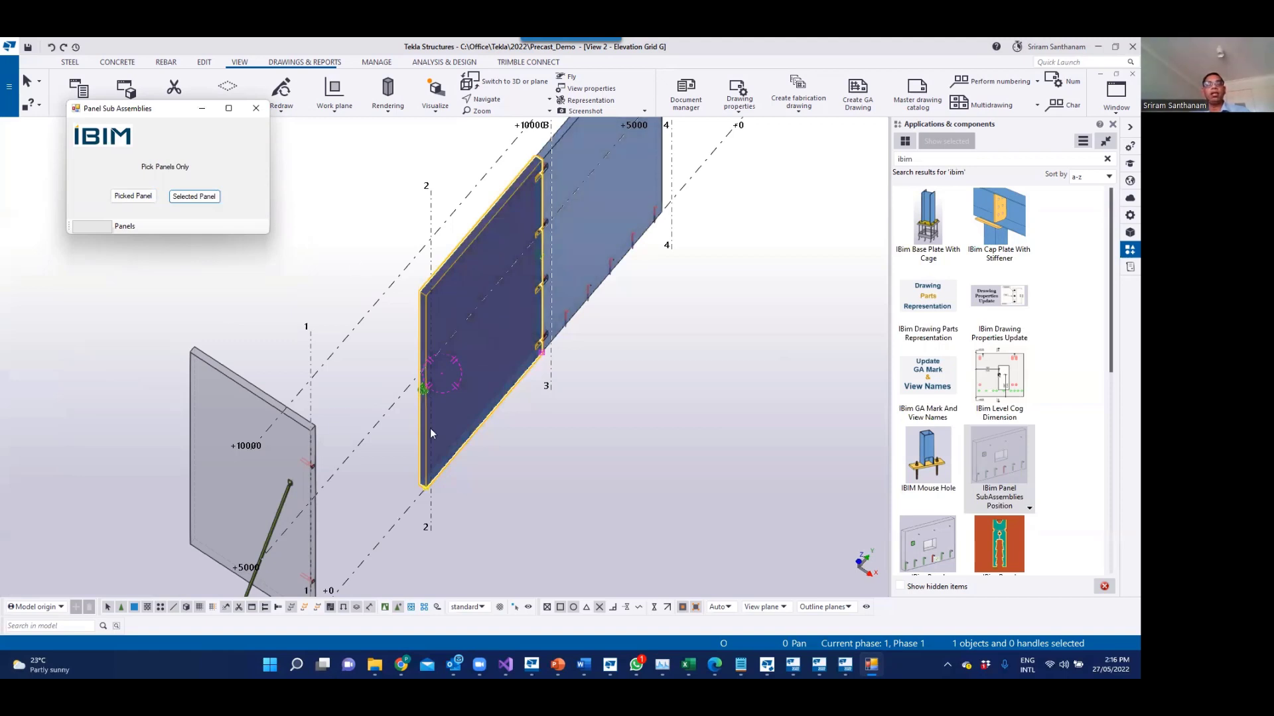
pyautogui.moveTo(585, 415); pyautogui.dragTo(584, 403, button='middle')
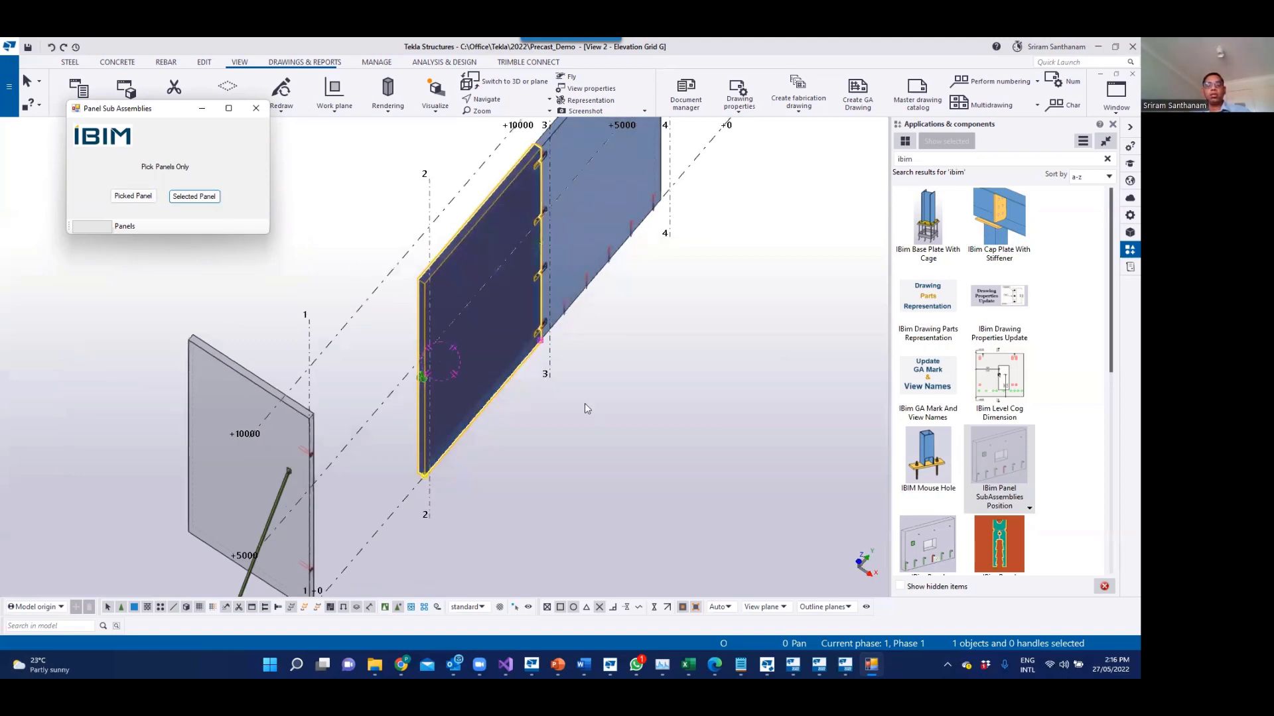
pyautogui.click(585, 404)
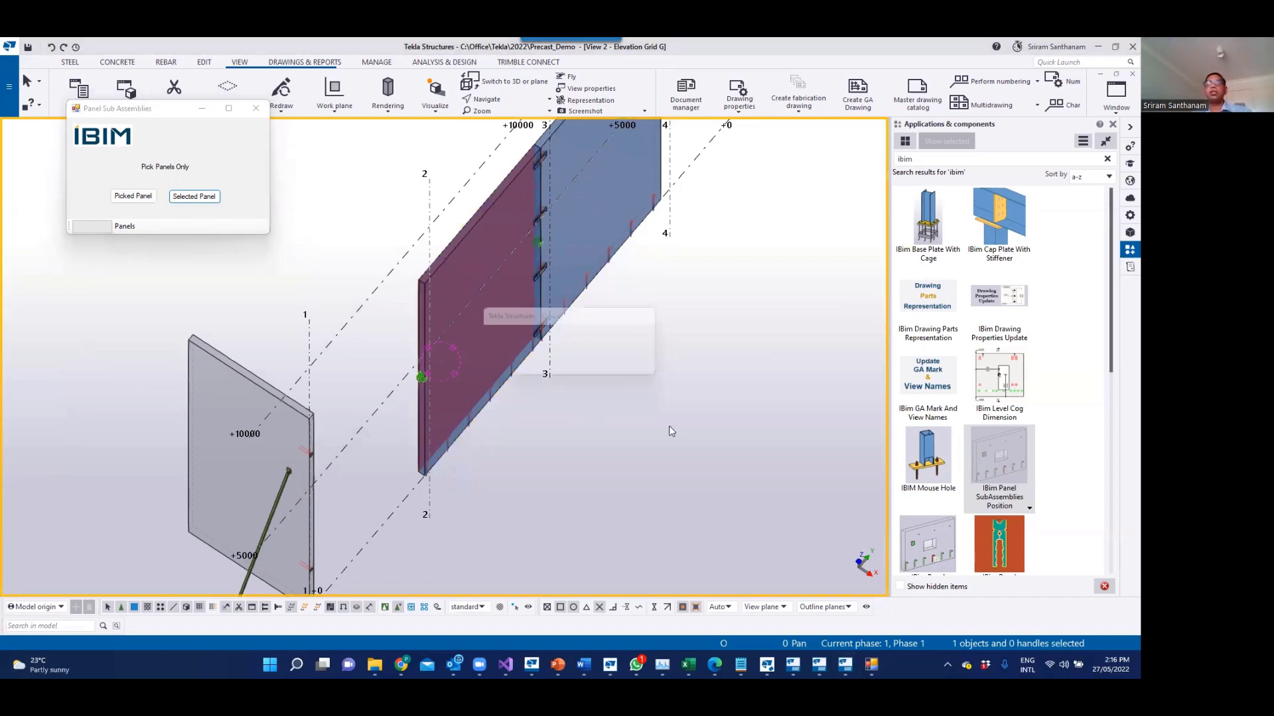
# Step: Turn the Elevation Grid G view to 3D and apply the NF_FS Check object representation
pyautogui.scroll(-4, 562, 378)
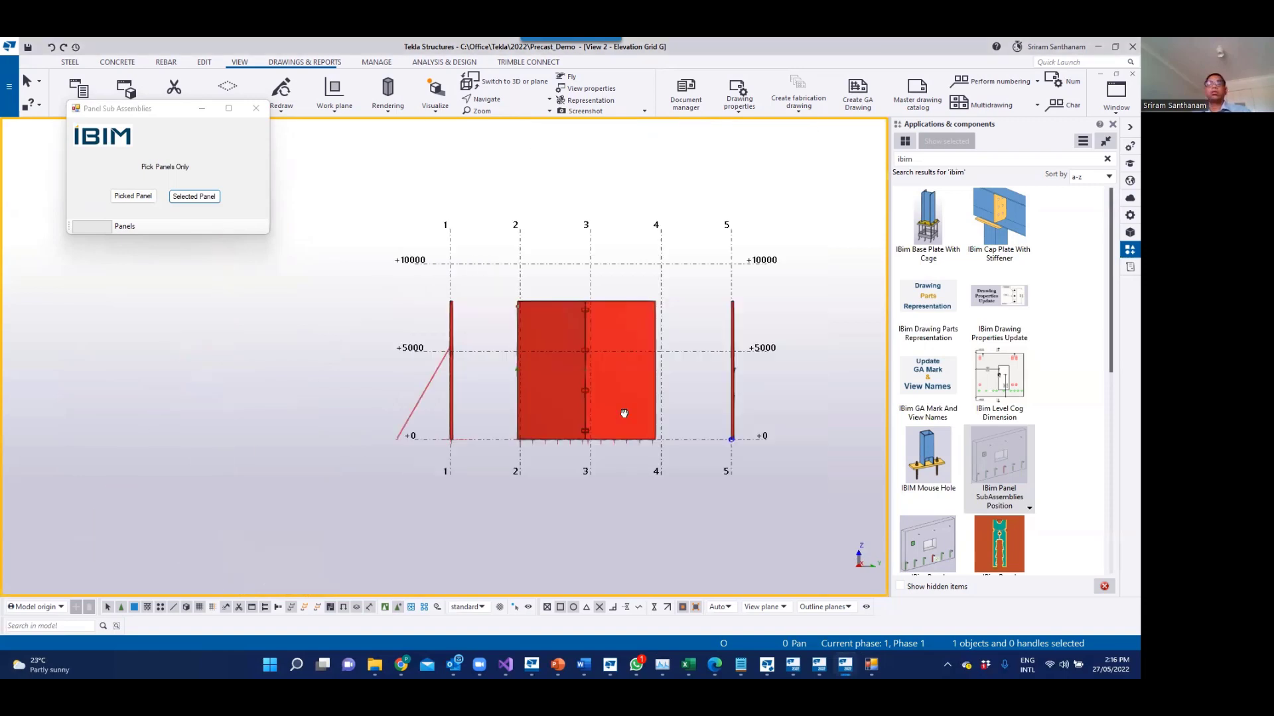
pyautogui.hotkey('ctrl', 'p')
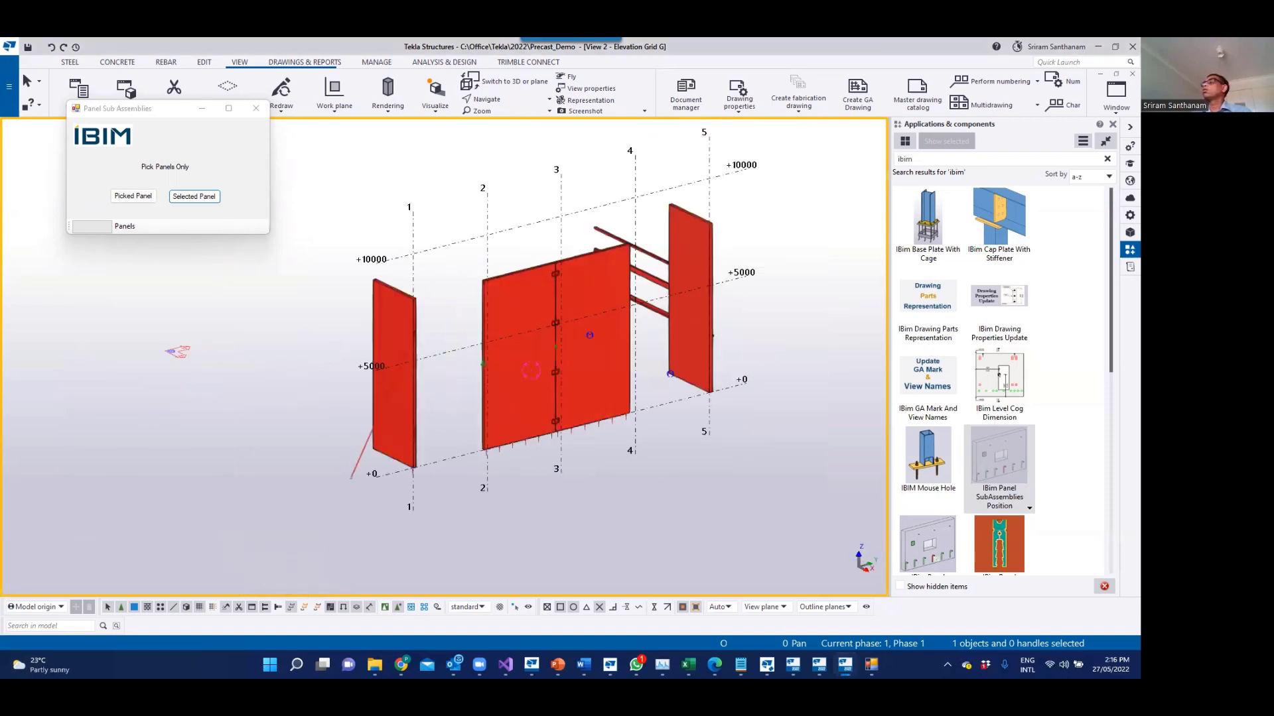
pyautogui.hotkey('ctrl', 'r')
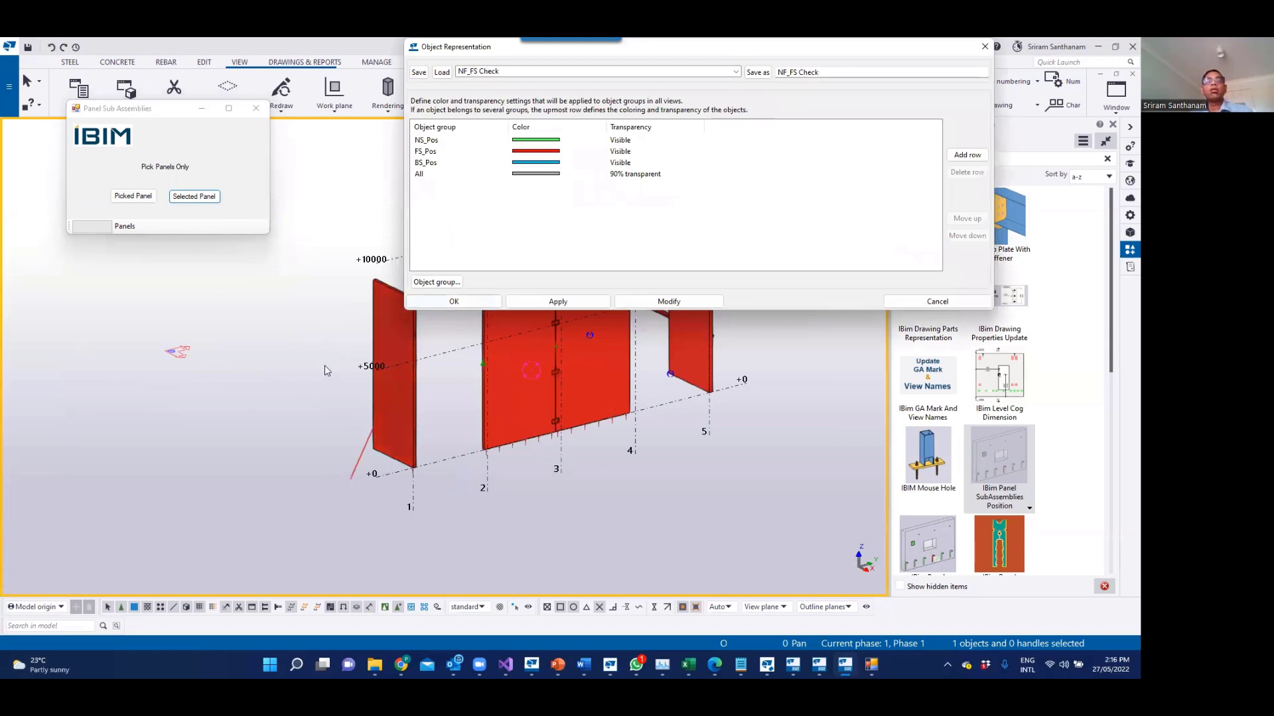
pyautogui.scroll(-5, 386, 382)
pyautogui.scroll(5, 374, 334)
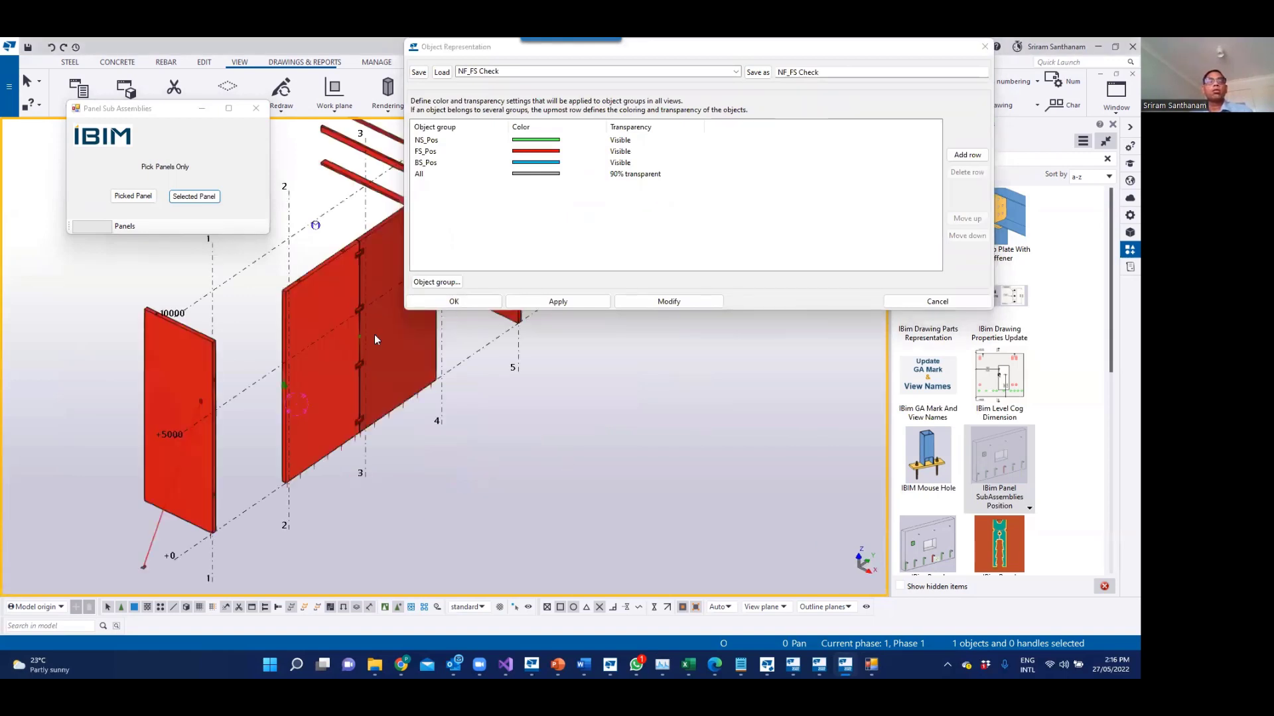
pyautogui.click(668, 302)
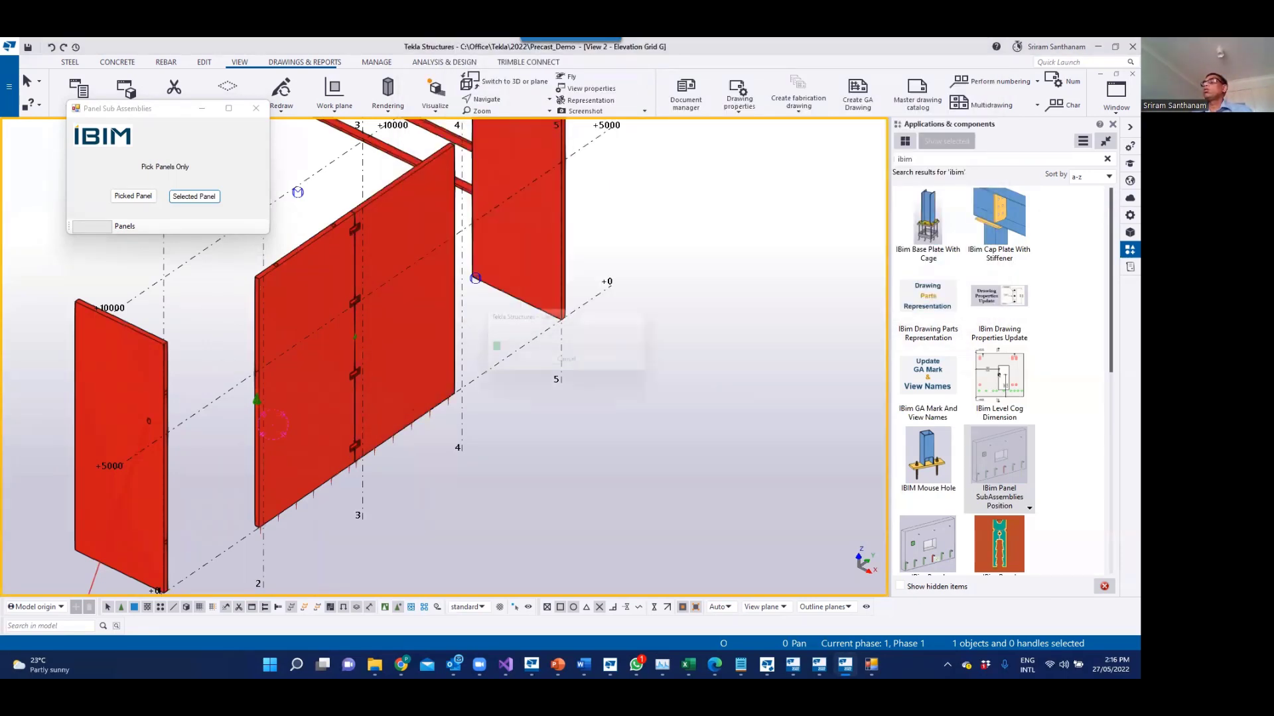
# Step: Inquire the end ferrule of the lower row in the panel between grids 2 and 3, and close the inquiry
pyautogui.hotkey('ctrl', 'p')
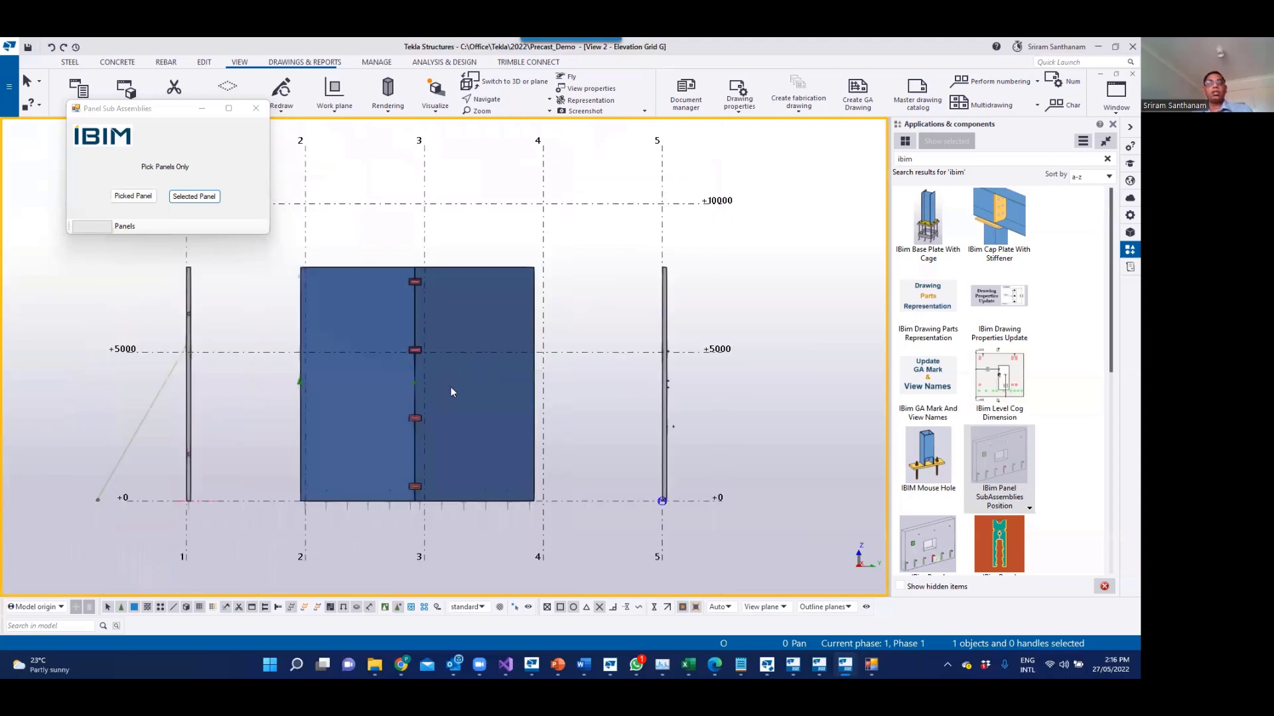
pyautogui.hotkey('ctrl', 'p')
pyautogui.scroll(5, 552, 456)
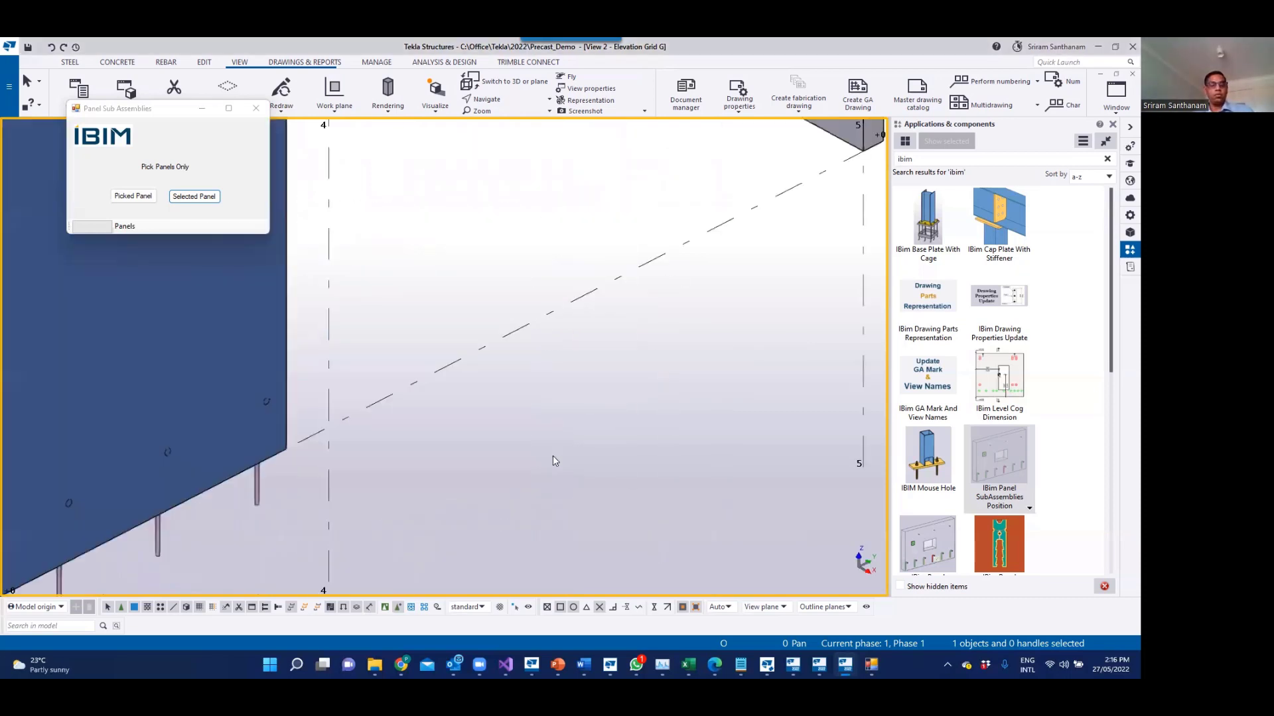
pyautogui.scroll(-5, 728, 392)
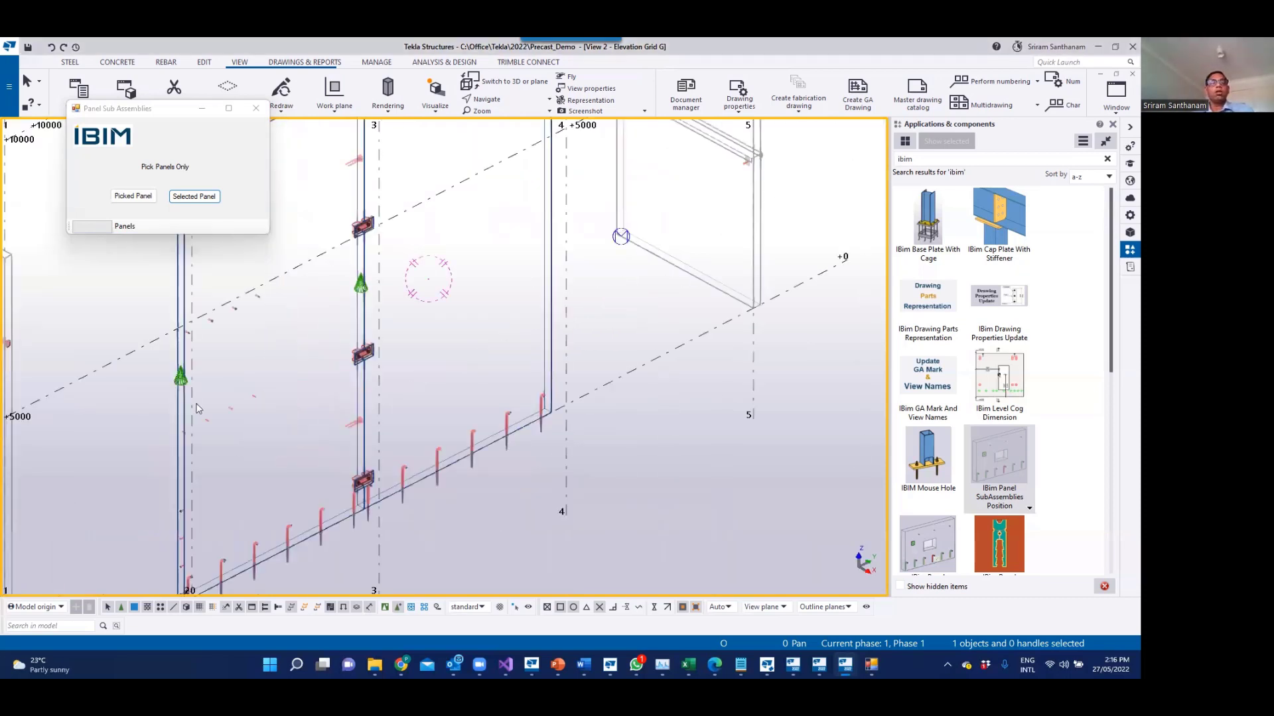
pyautogui.scroll(5, 238, 407)
pyautogui.scroll(3, 409, 347)
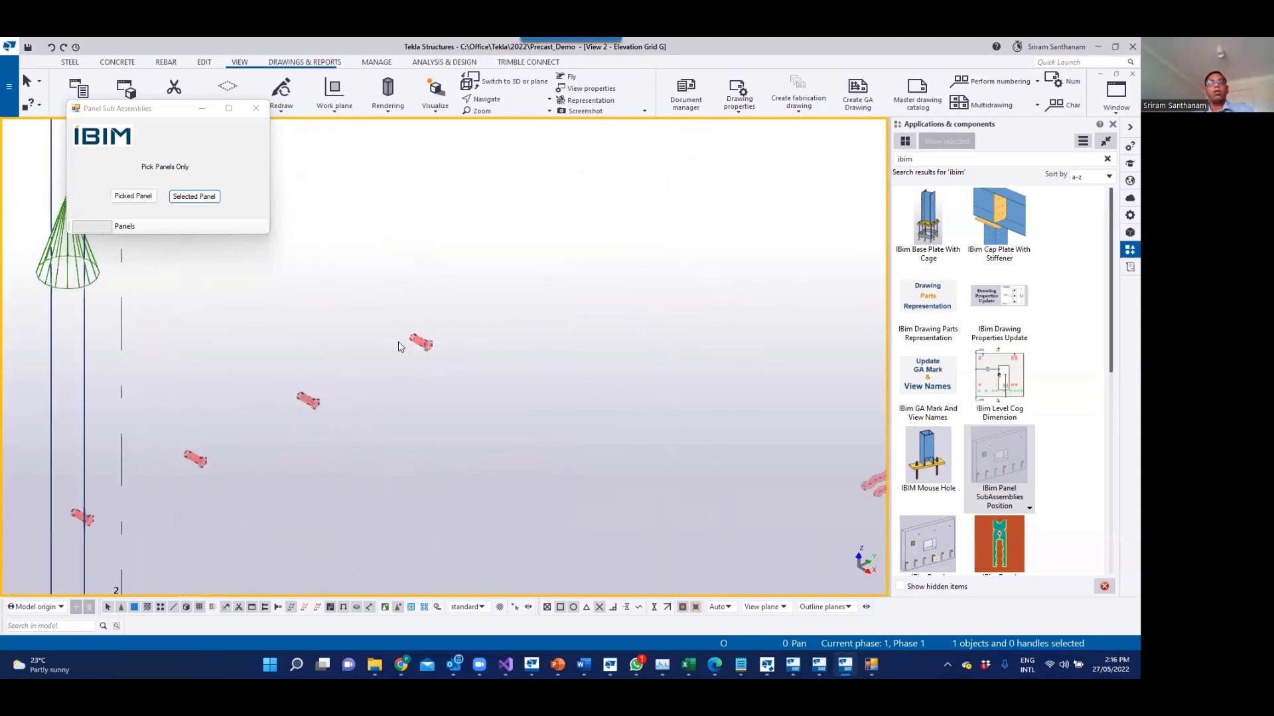
pyautogui.rightClick(437, 337)
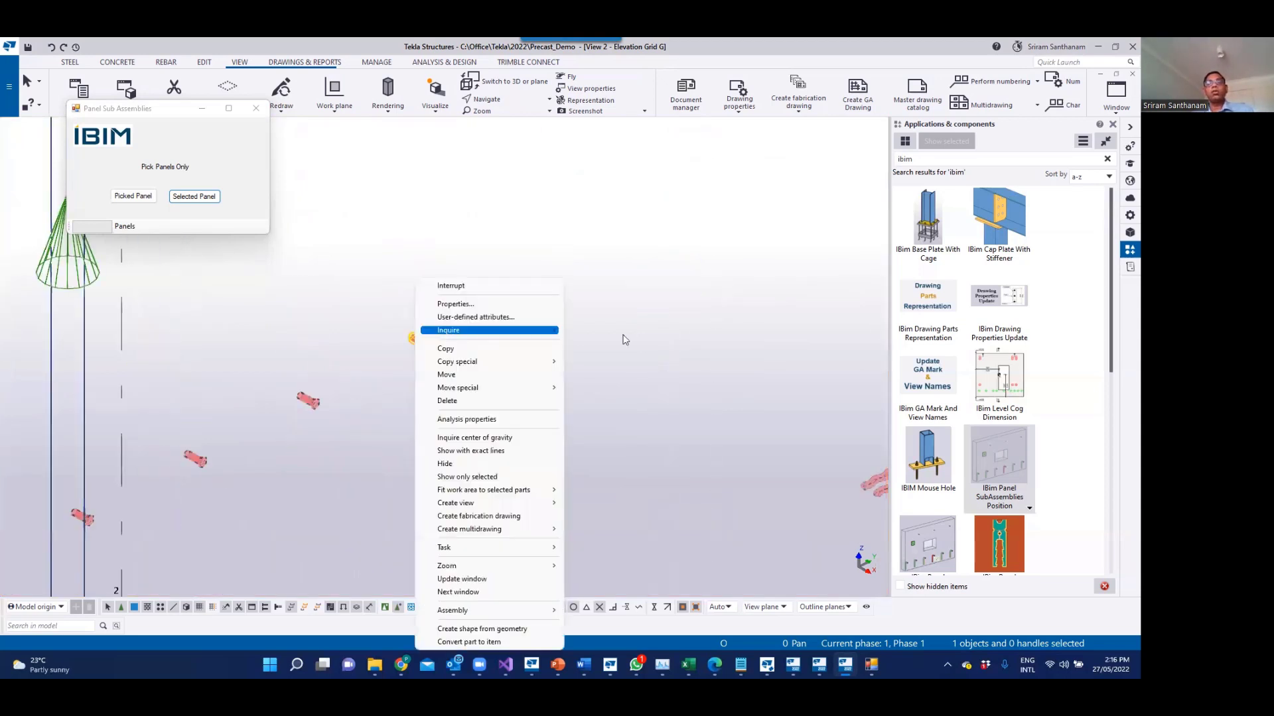
pyautogui.click(617, 335)
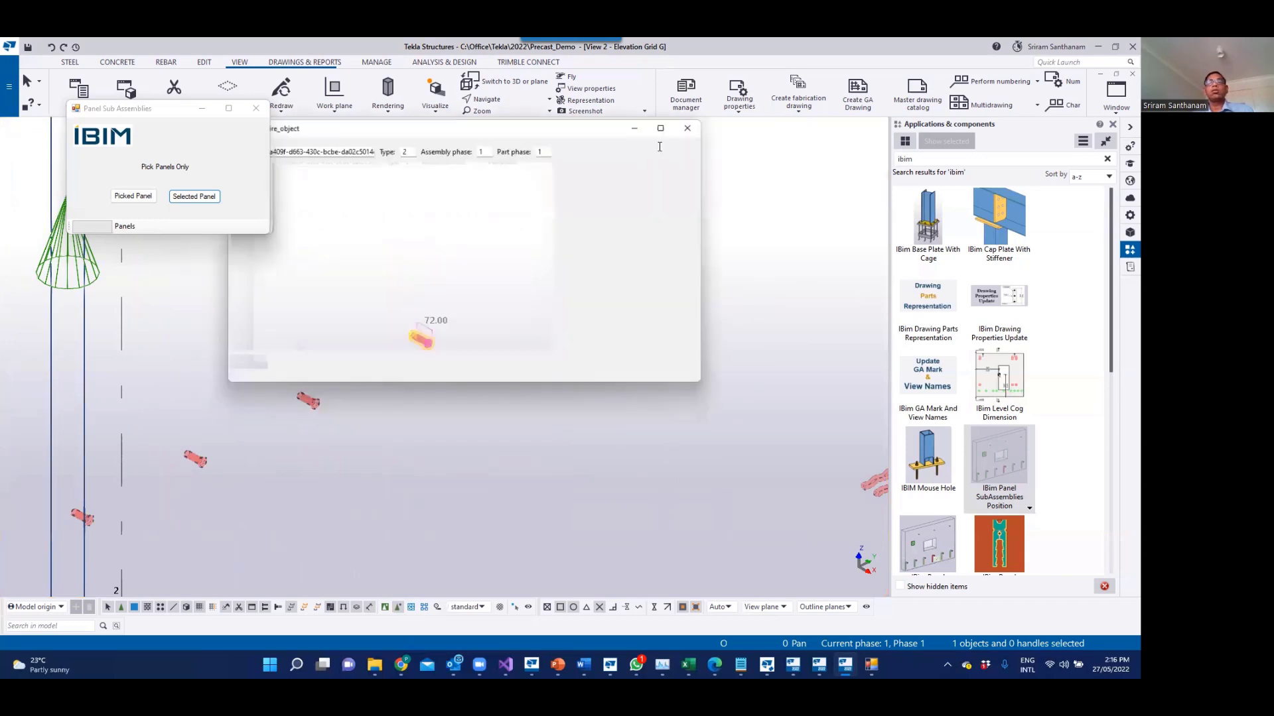
pyautogui.press('Escape')
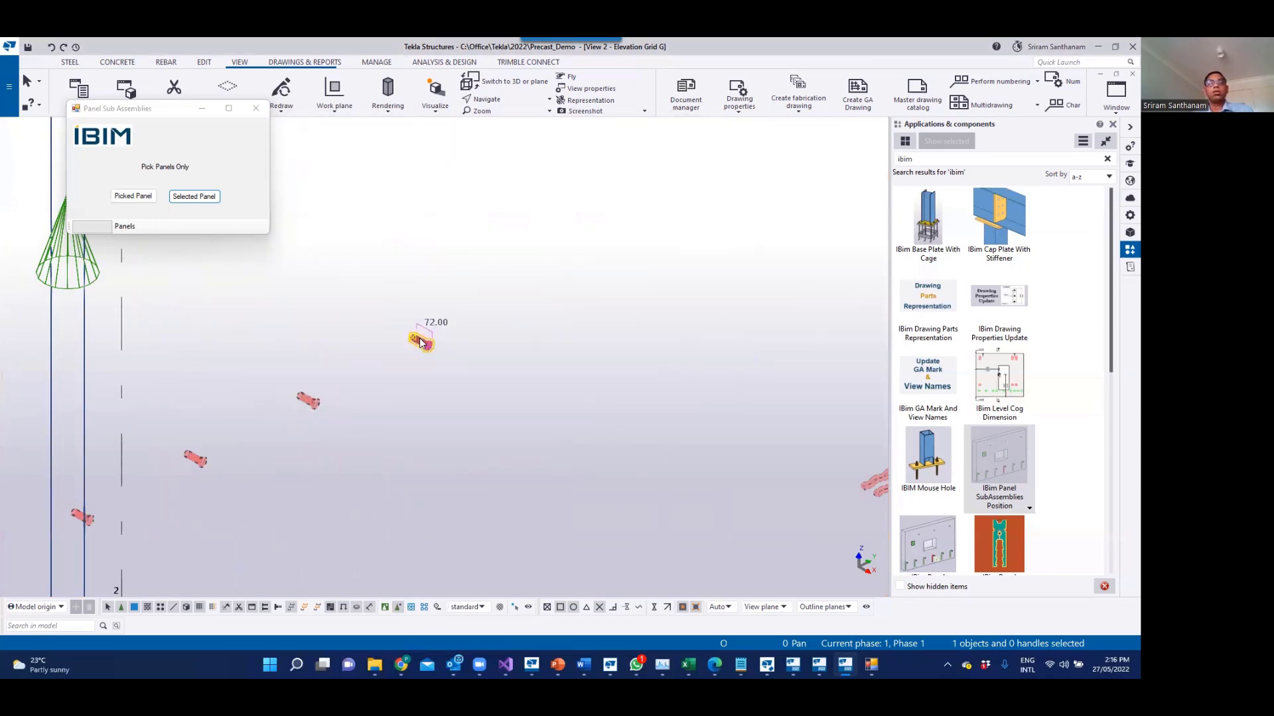
# Step: Open the same lower-row ferrule's user-defined attributes and check its custom Position and Type values
pyautogui.rightClick(420, 339)
pyautogui.click(491, 318)
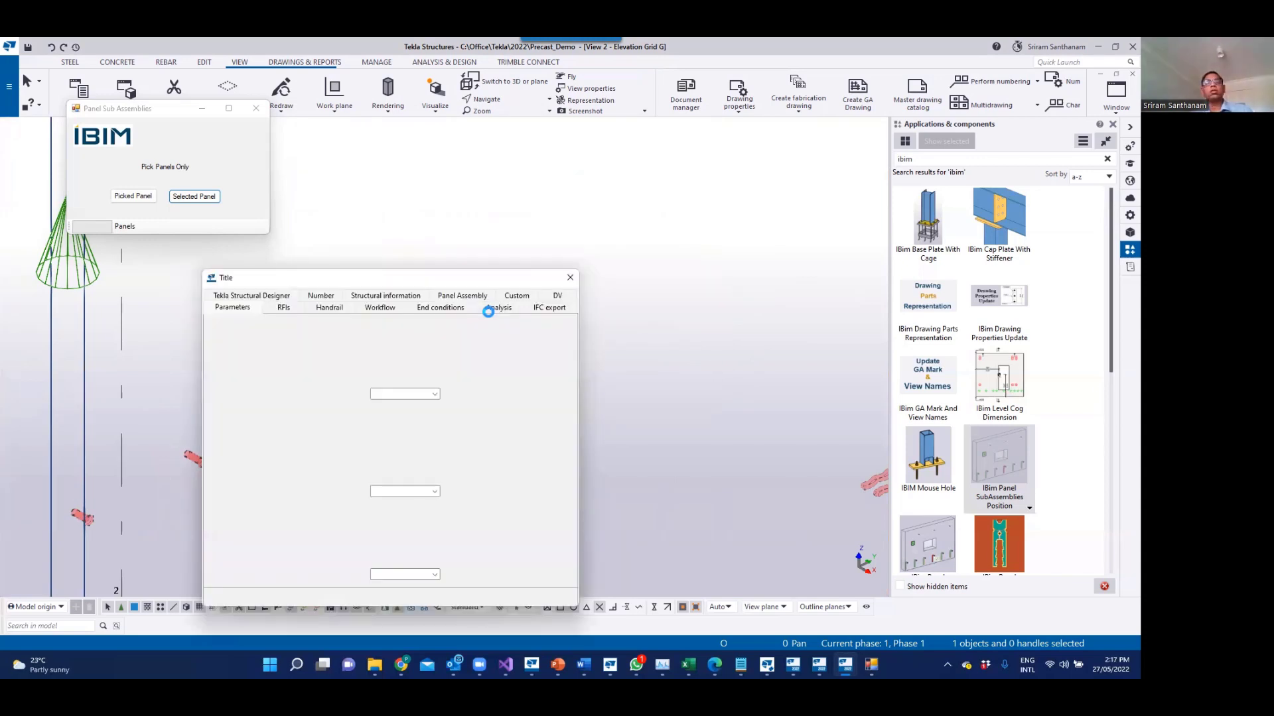
pyautogui.press('Escape')
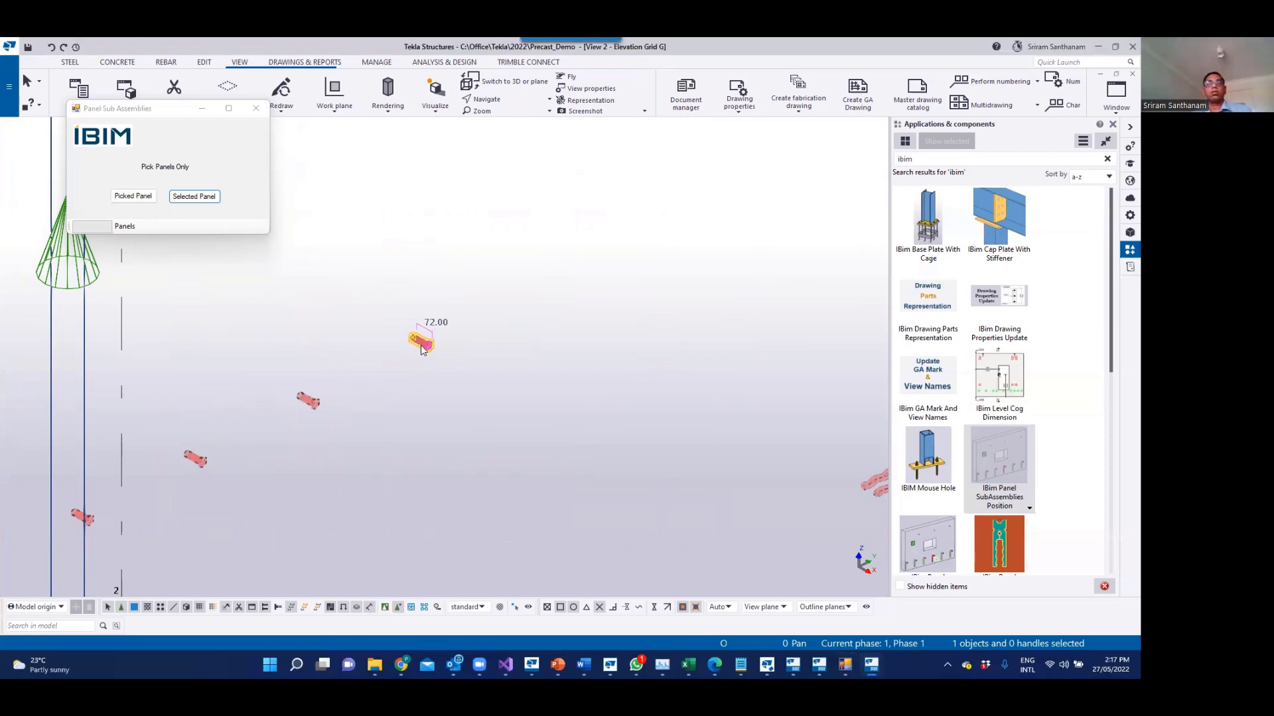
pyautogui.rightClick(483, 316)
pyautogui.click(524, 317)
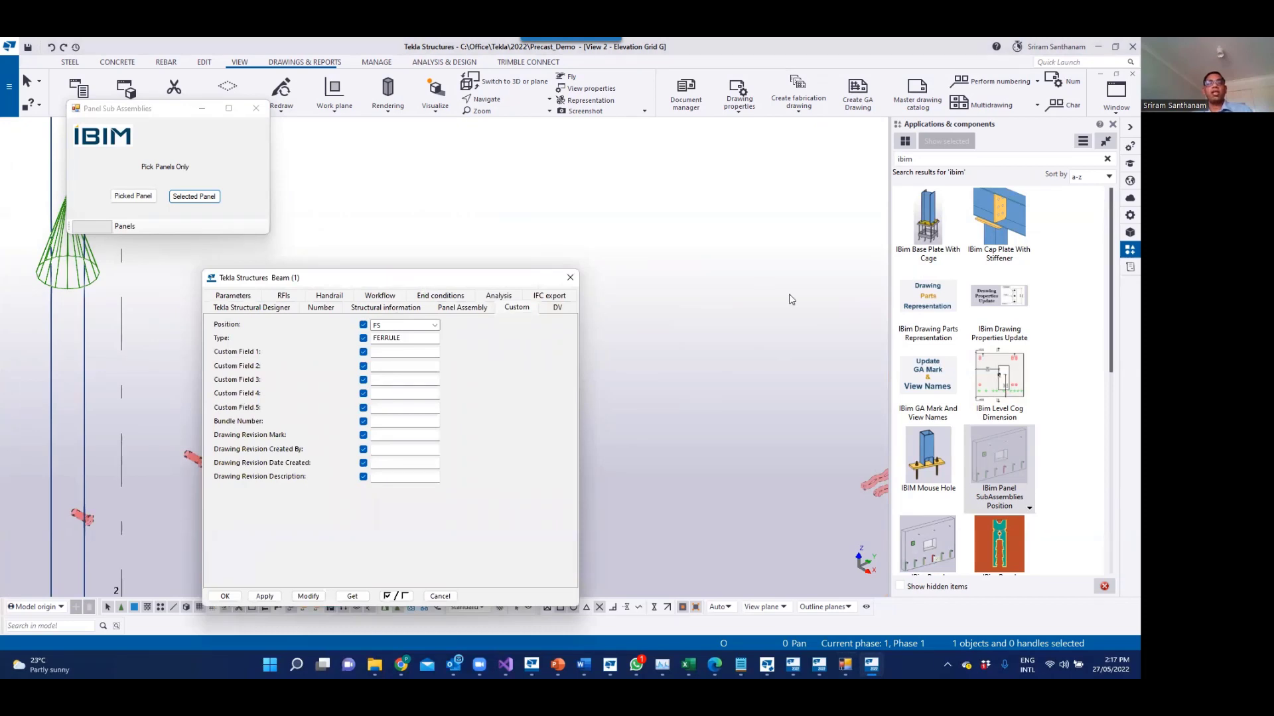
# Step: Read the custom Position attribute of the end ferrule in the upper row, and close the attributes dialog
pyautogui.scroll(3, 498, 272)
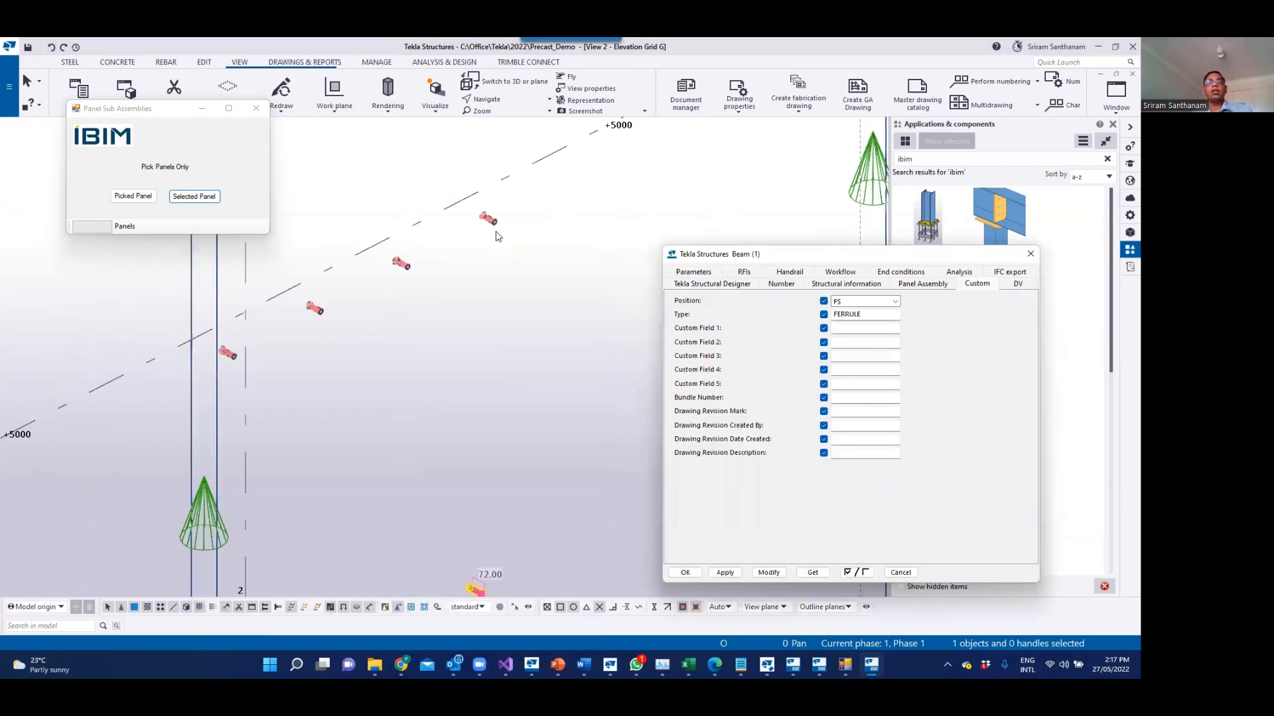
pyautogui.scroll(1, 492, 217)
pyautogui.click(813, 572)
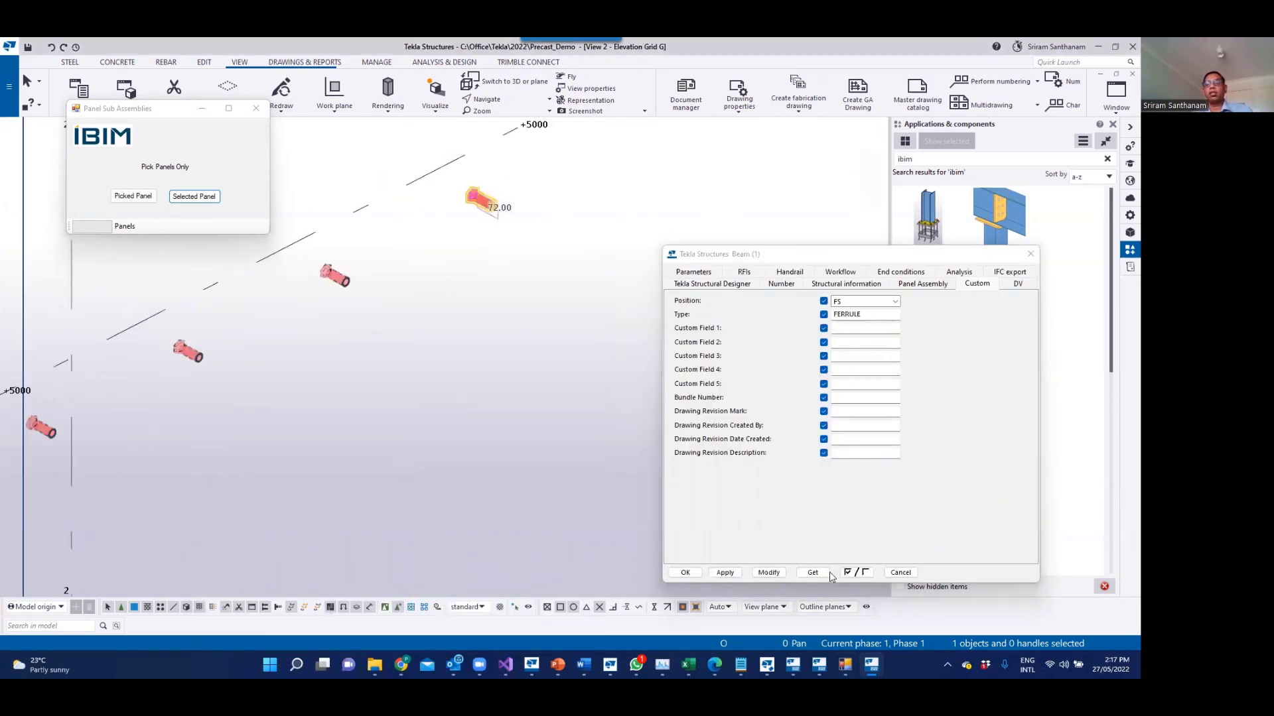
pyautogui.scroll(-3, 453, 209)
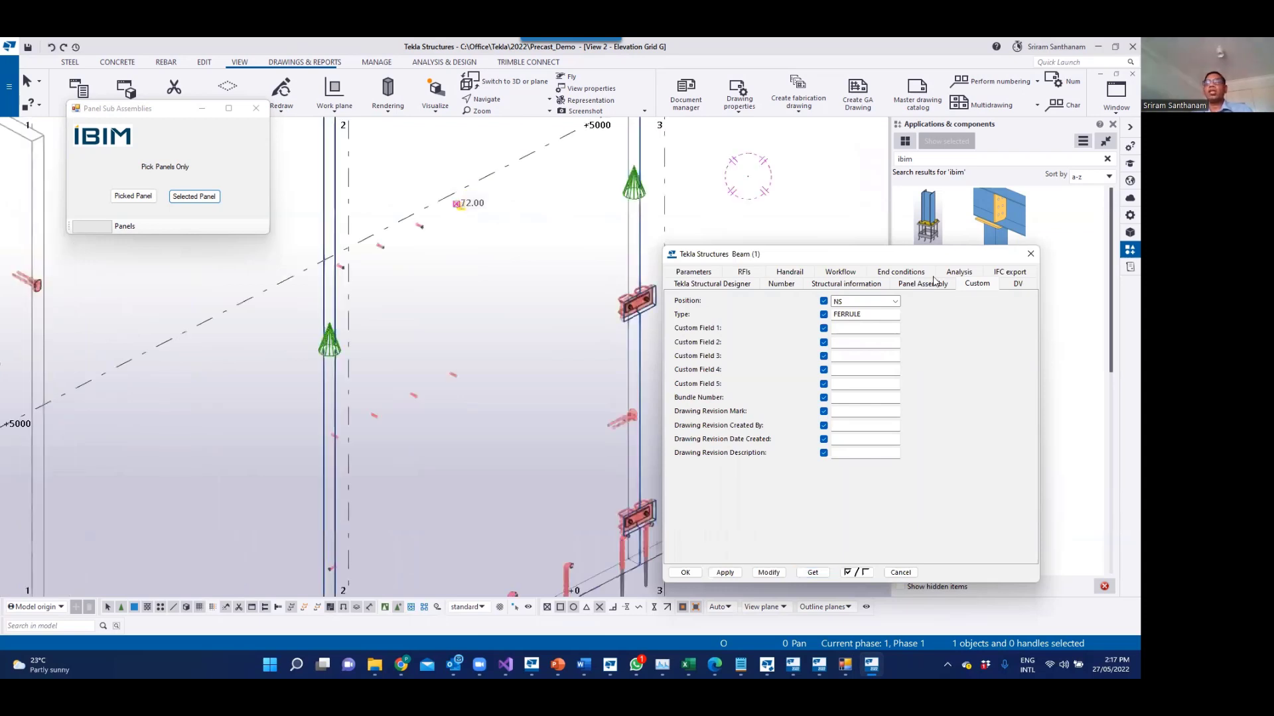
pyautogui.click(1030, 255)
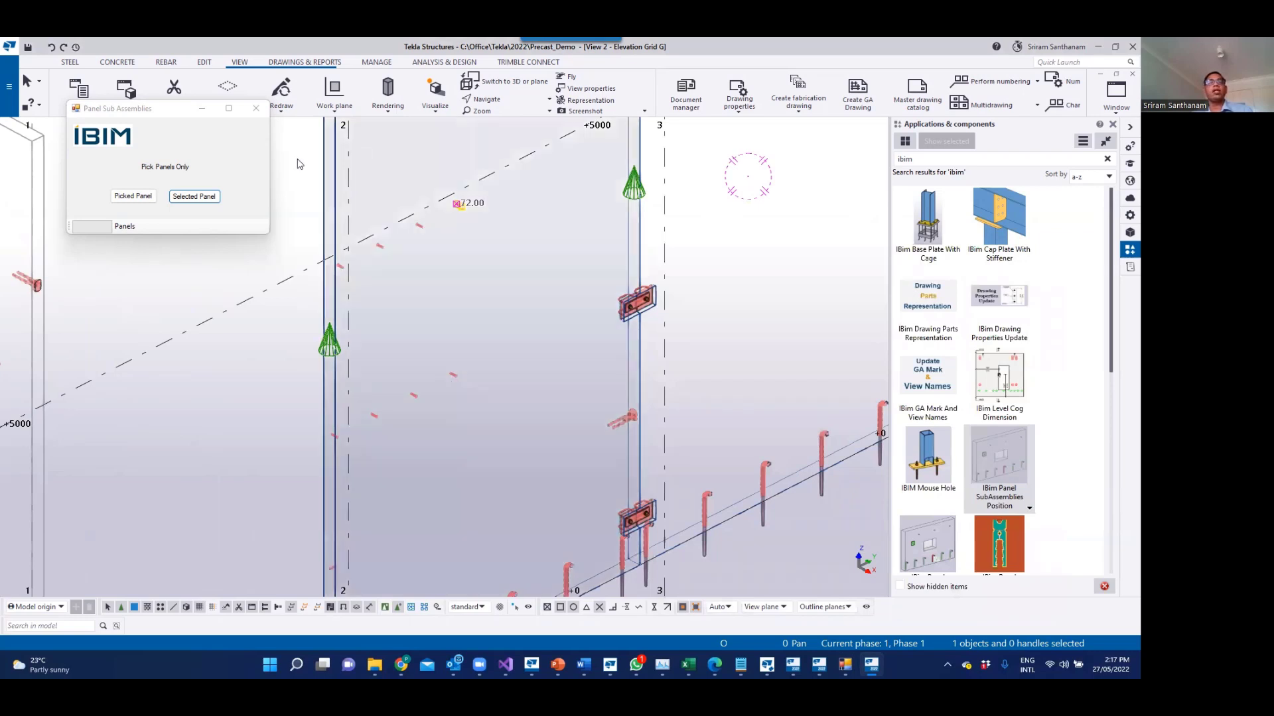
# Step: Select the panel between grids 2 and 3 and run the sub-assembly position update for the selected panel
pyautogui.scroll(-2, 460, 283)
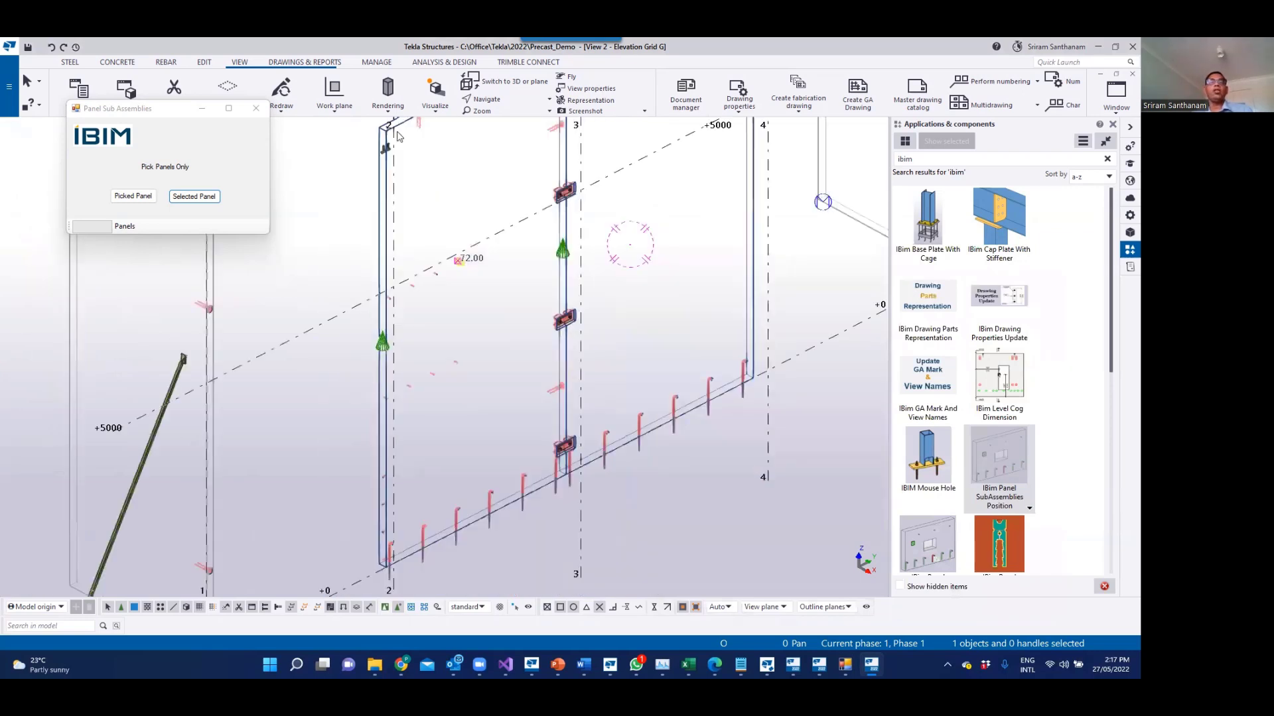
pyautogui.click(388, 187)
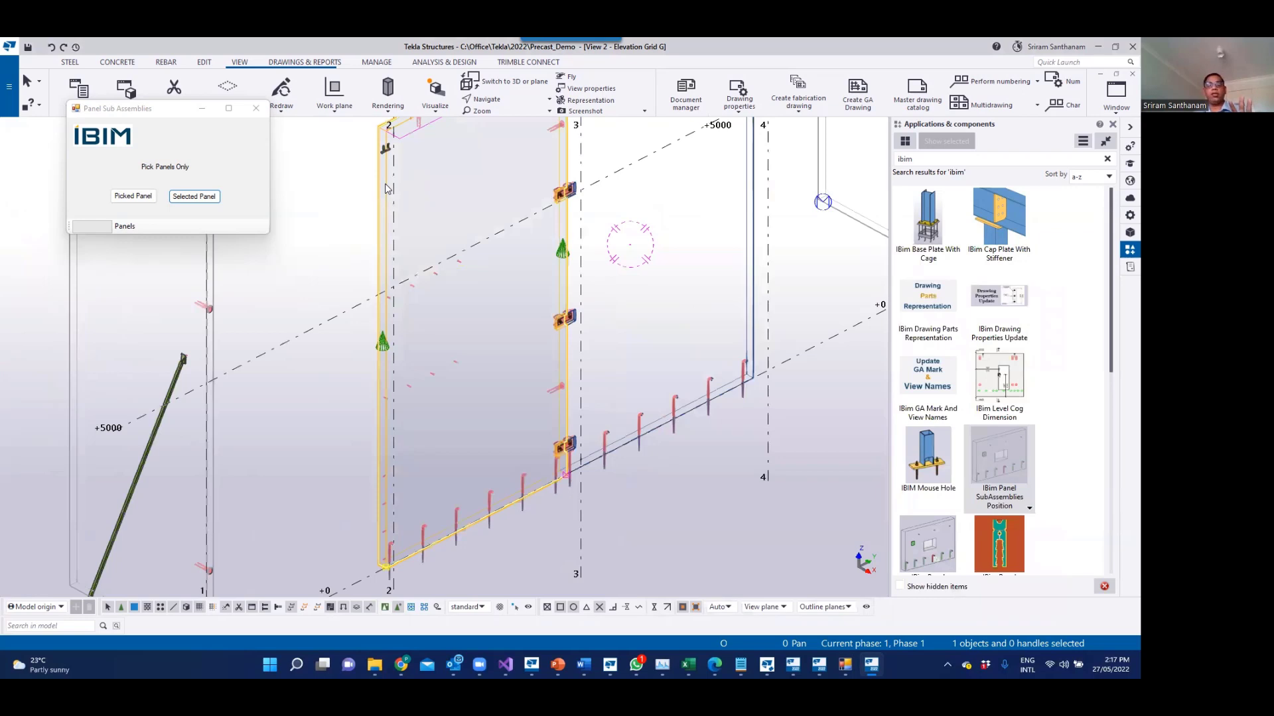
pyautogui.click(397, 609)
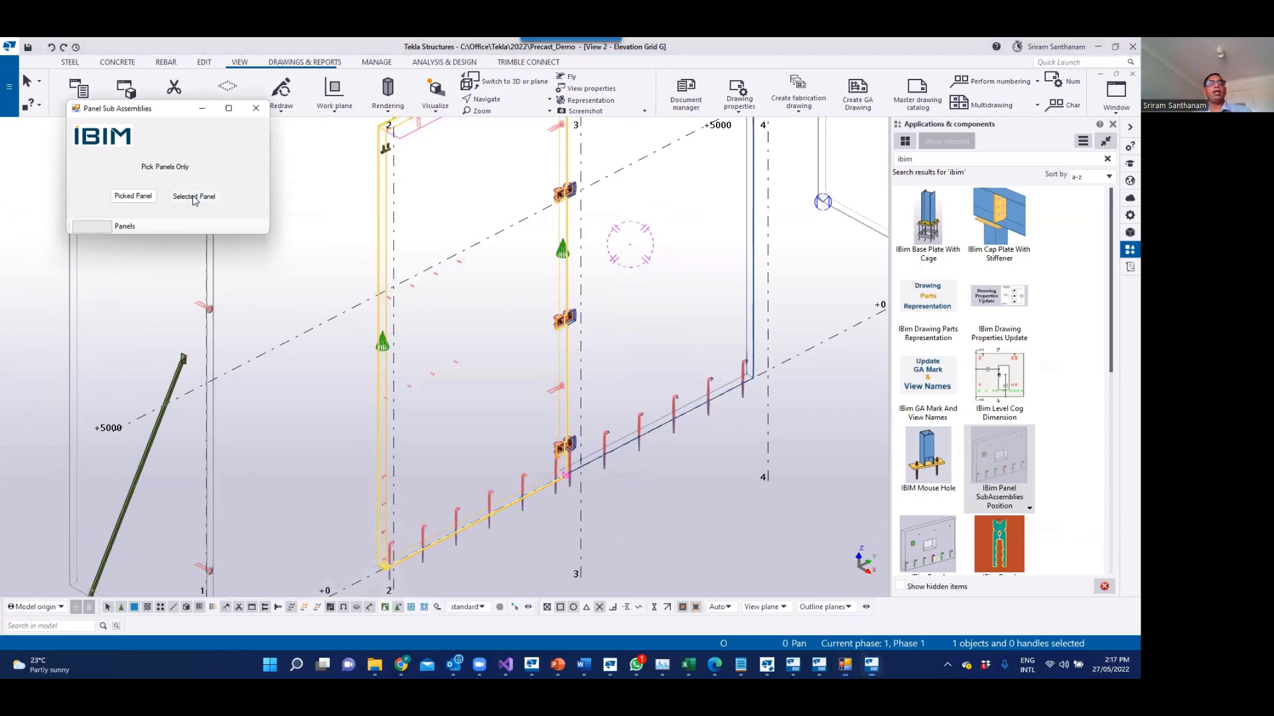
pyautogui.click(193, 197)
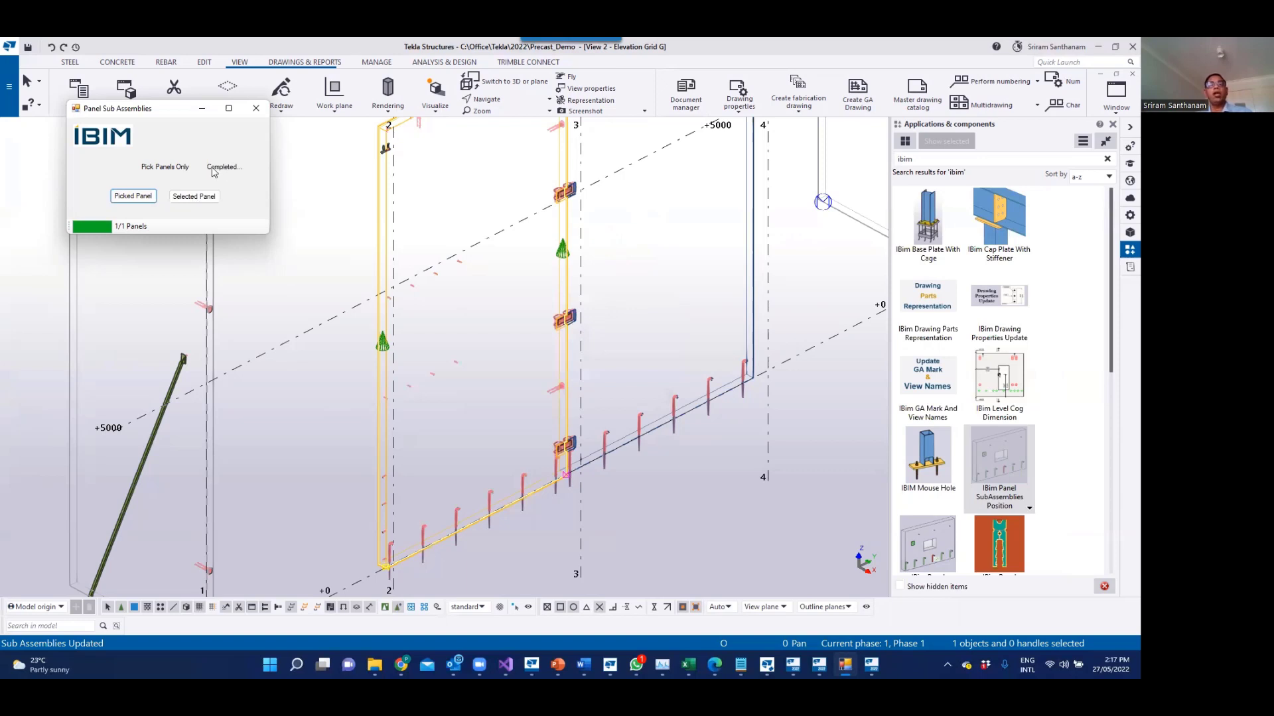
# Step: Open the end upper-row ferrule's user-defined attributes and check its custom Position value
pyautogui.scroll(5, 410, 272)
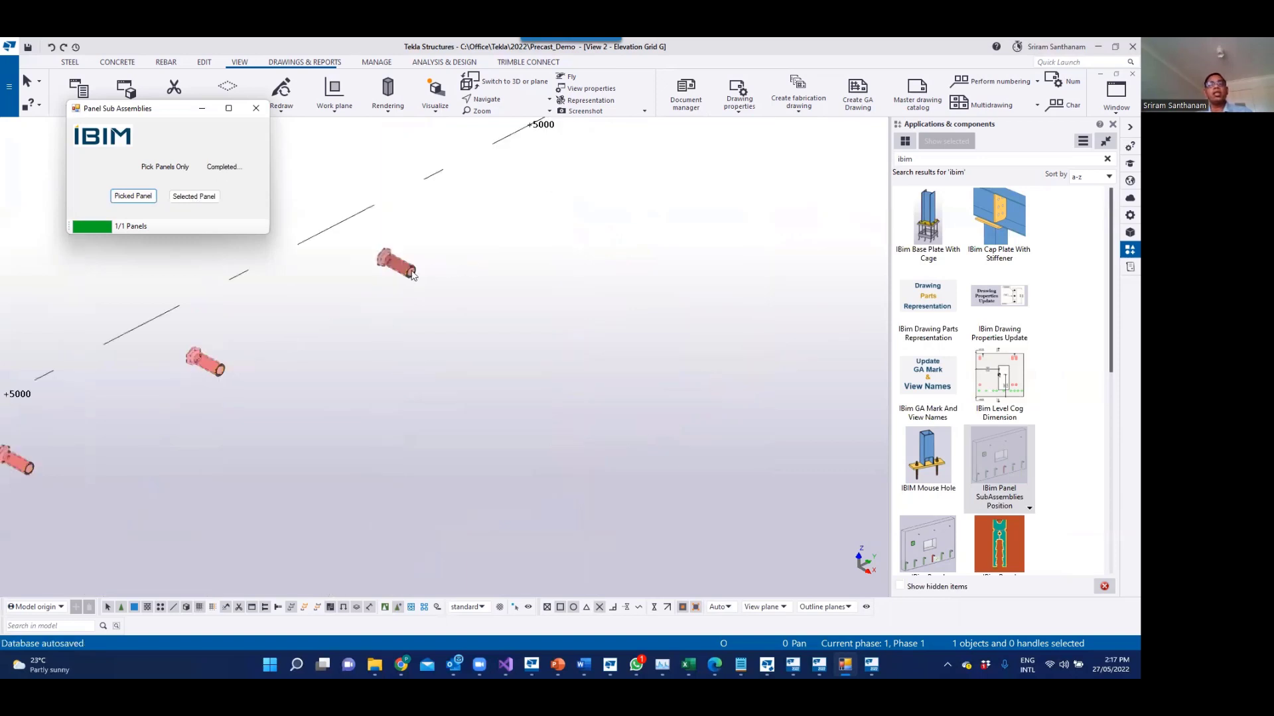
pyautogui.rightClick(411, 273)
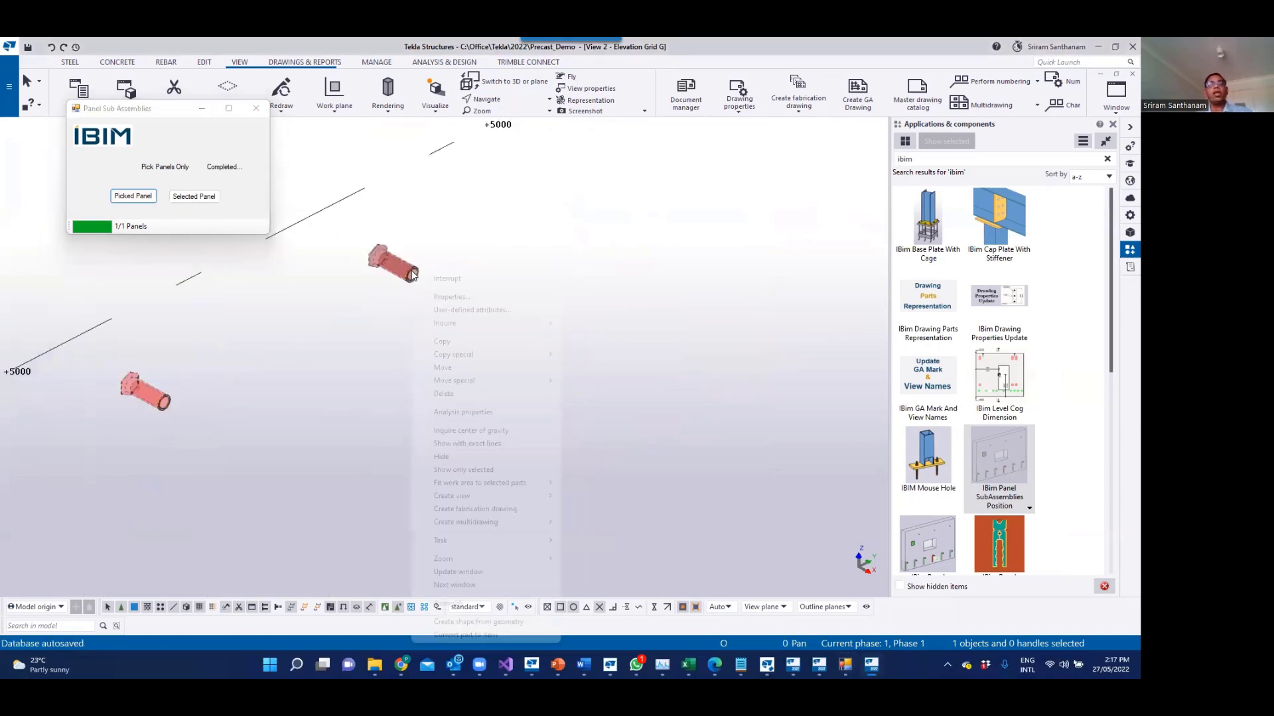
pyautogui.click(458, 309)
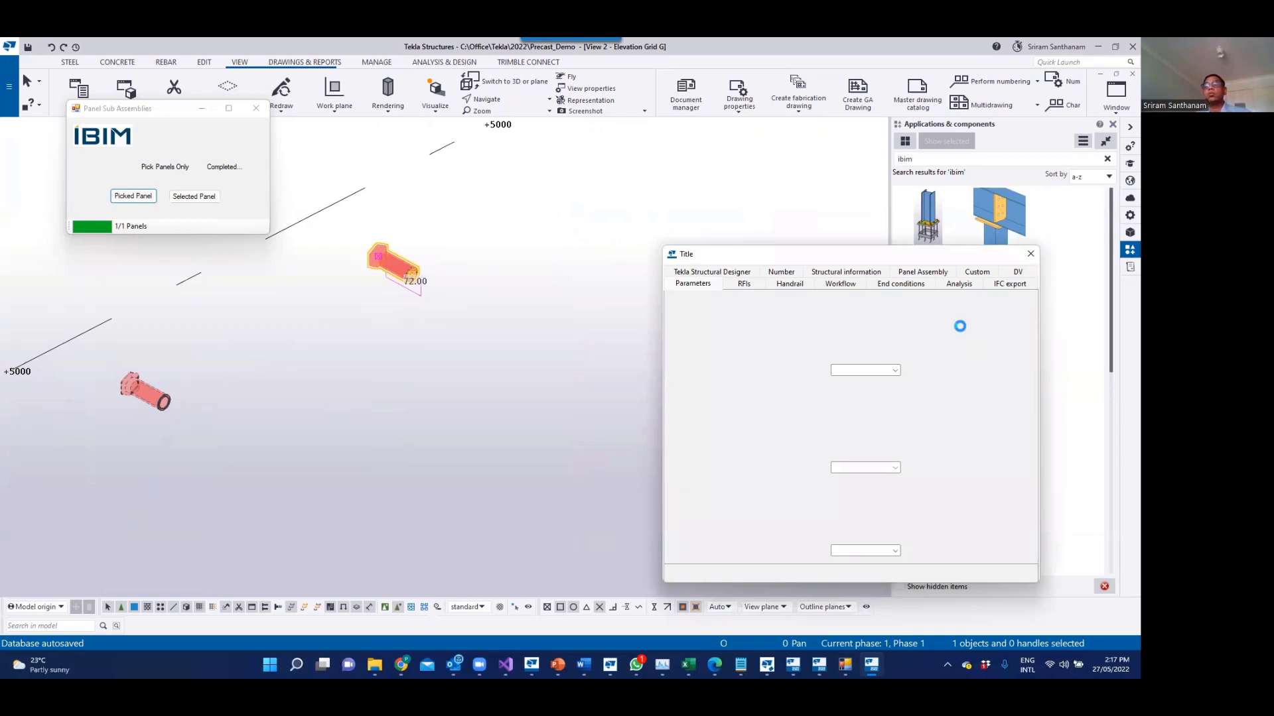
pyautogui.click(976, 273)
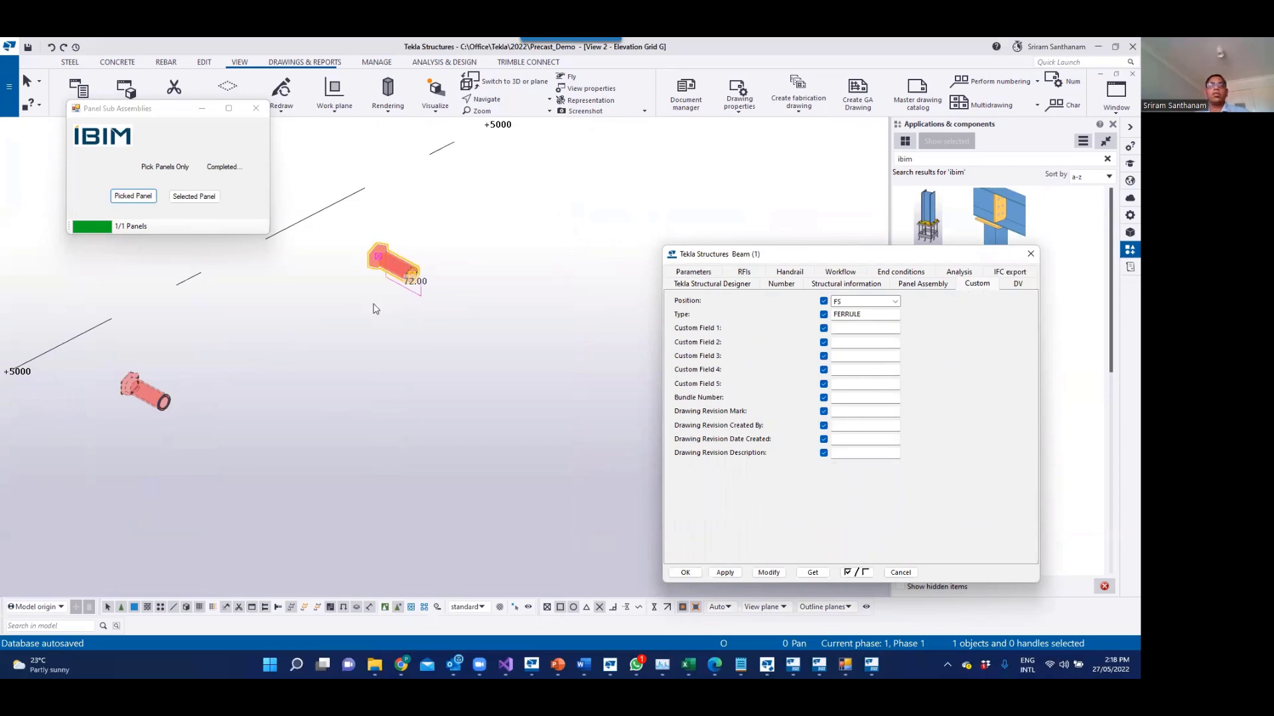
# Step: Load the end lower-row ferrule's attributes into the open dialog and check its custom Position value
pyautogui.scroll(-3, 434, 257)
pyautogui.scroll(1, 401, 384)
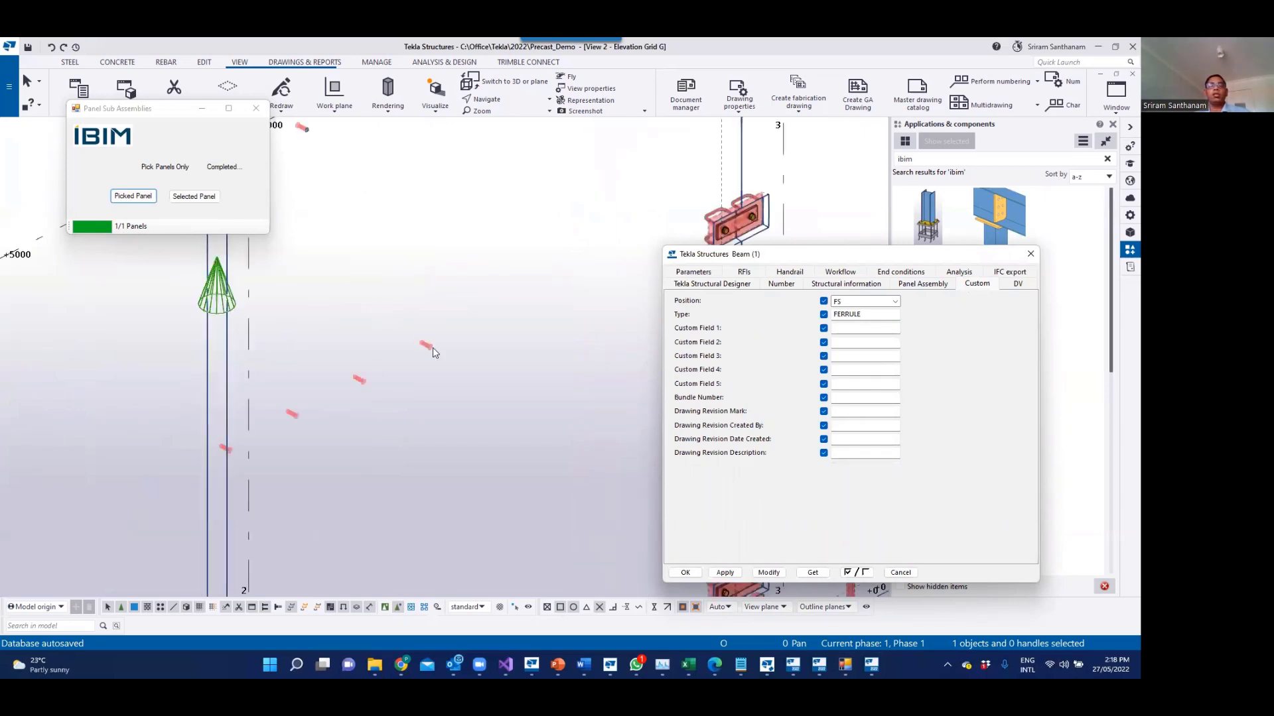
pyautogui.scroll(1, 434, 348)
pyautogui.click(432, 333)
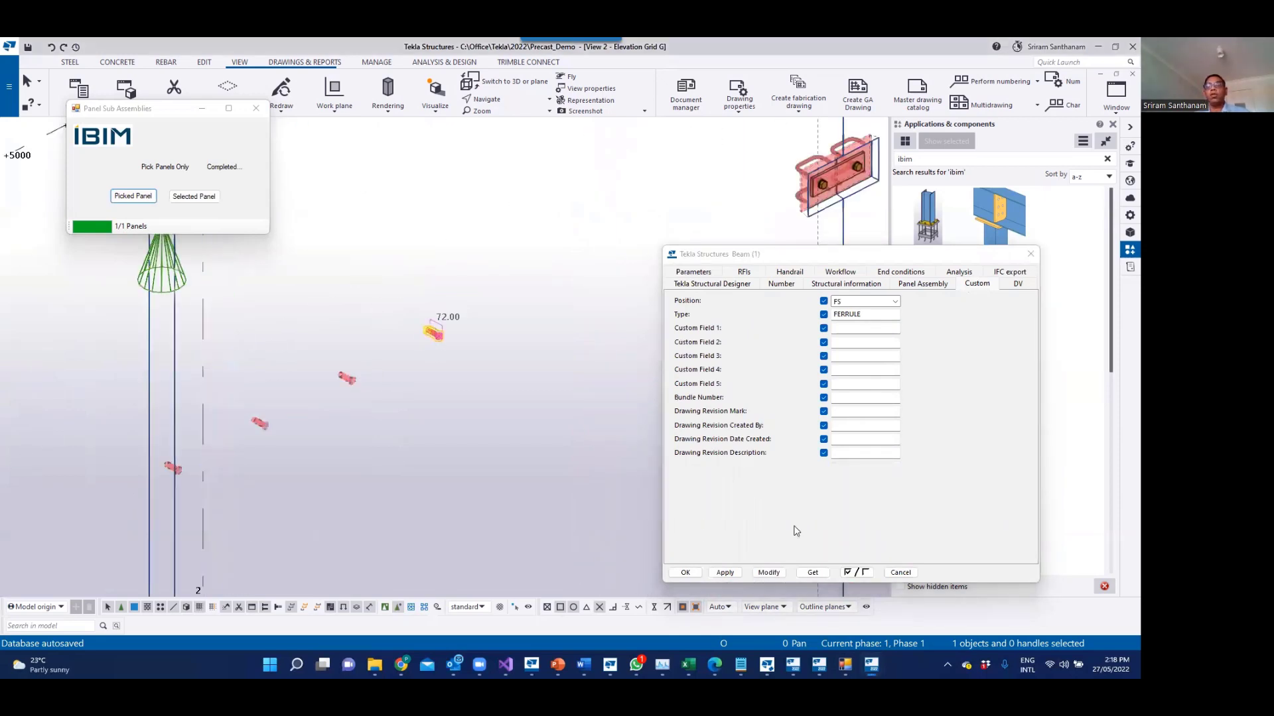
pyautogui.click(820, 572)
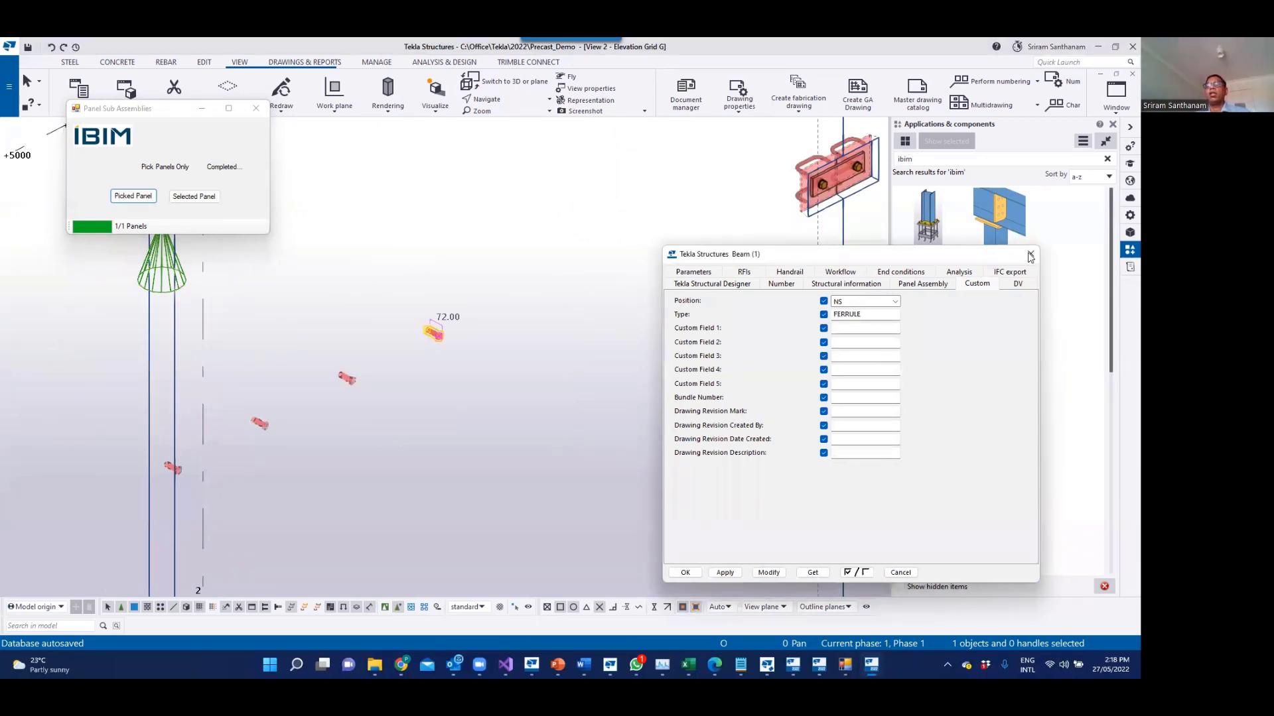
# Step: Switch to the PowerPoint slide on modelling tools, read the Panel Sub assembly Position check entry, and return to the Tekla Structures model
pyautogui.scroll(-2, 520, 363)
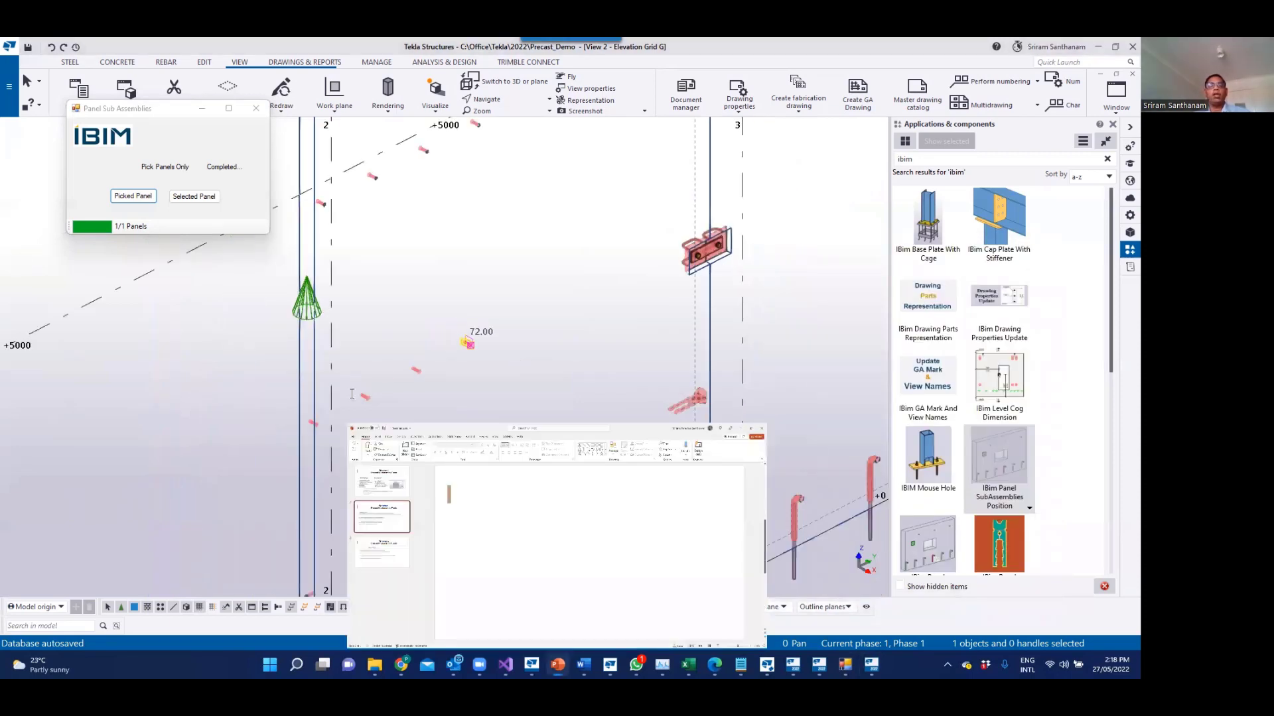
pyautogui.click(557, 666)
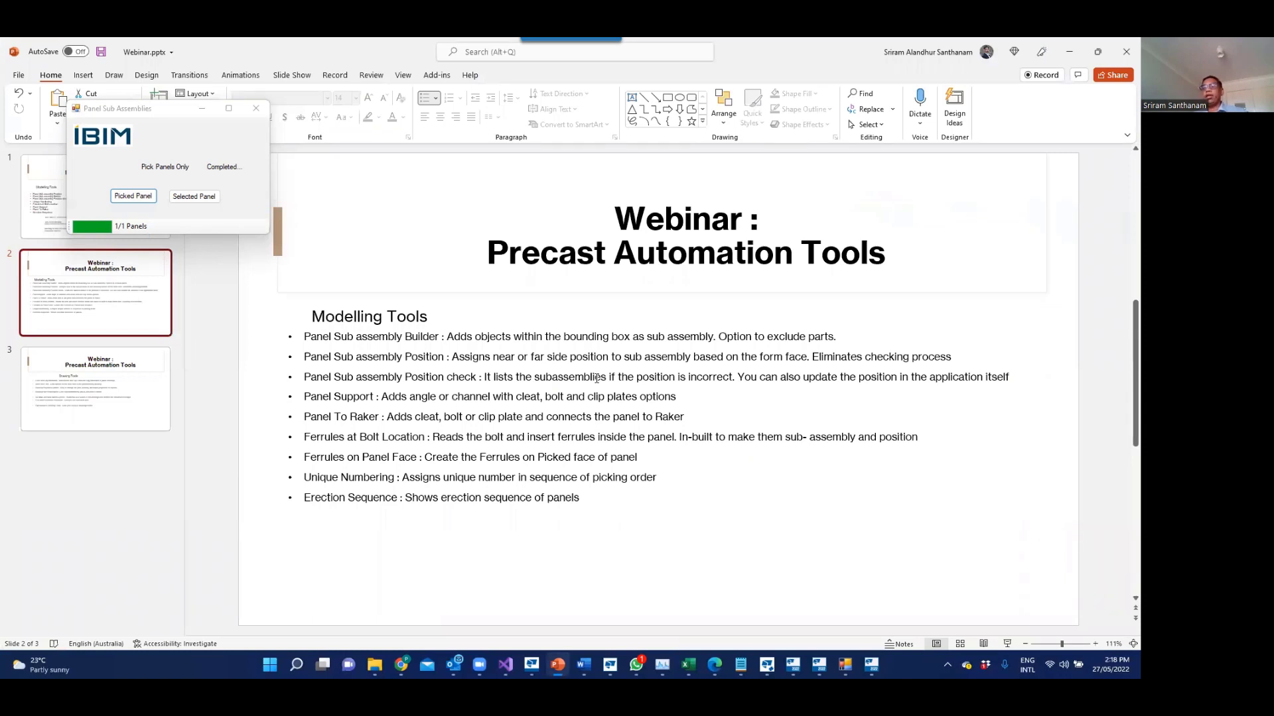
pyautogui.click(1070, 52)
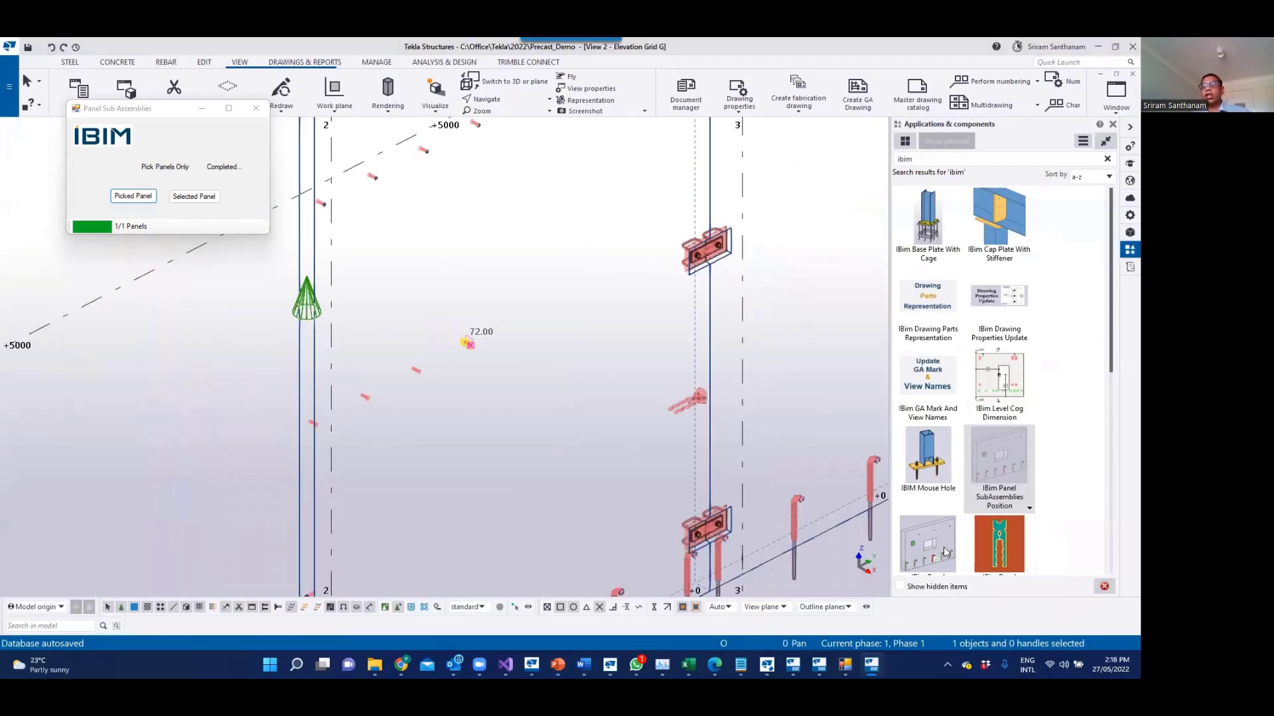
# Step: Start IBim Panel SubAssemblies Position Check and run the check on the selected panel between grids 2 and 3
pyautogui.scroll(-3, 933, 408)
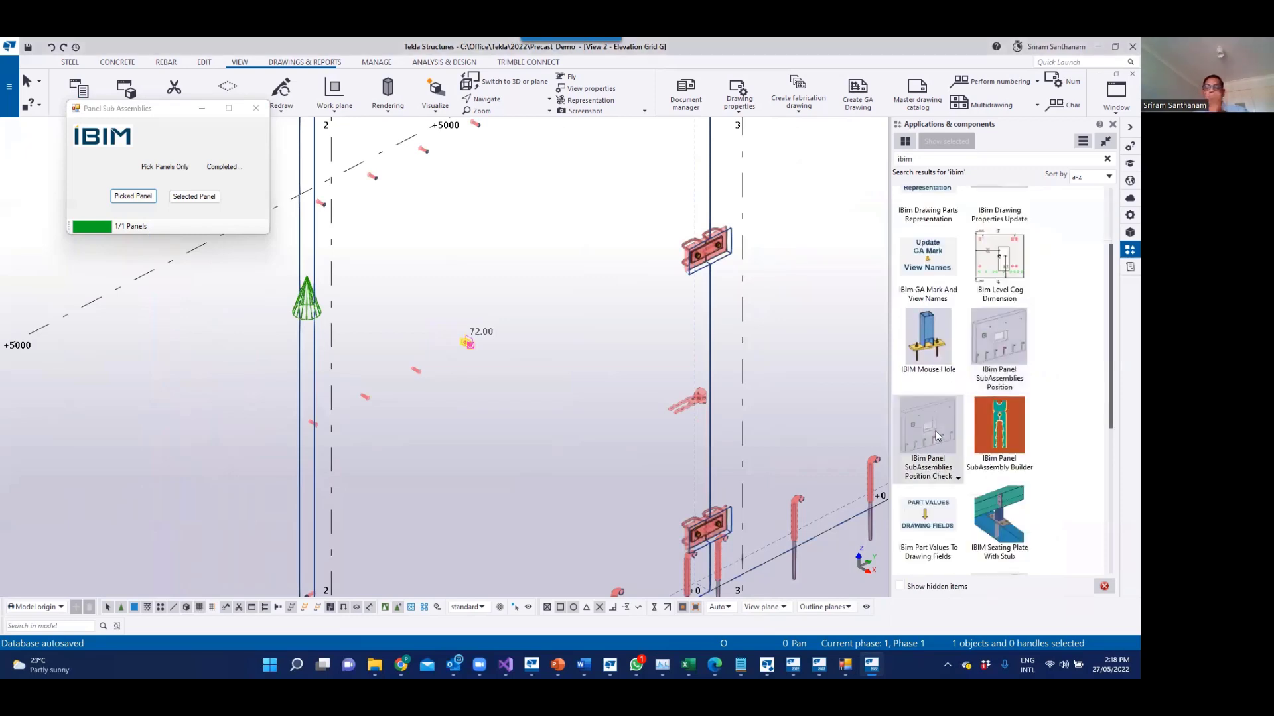
pyautogui.doubleClick(937, 436)
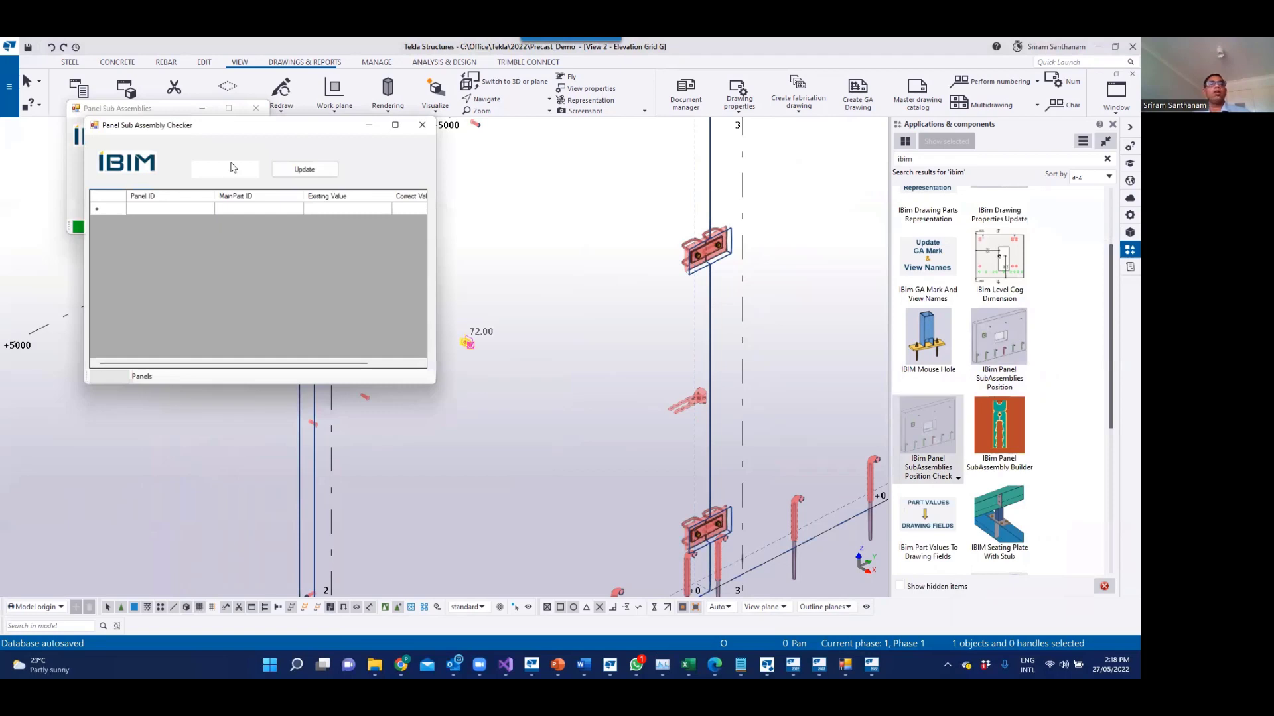
pyautogui.scroll(-3, 727, 449)
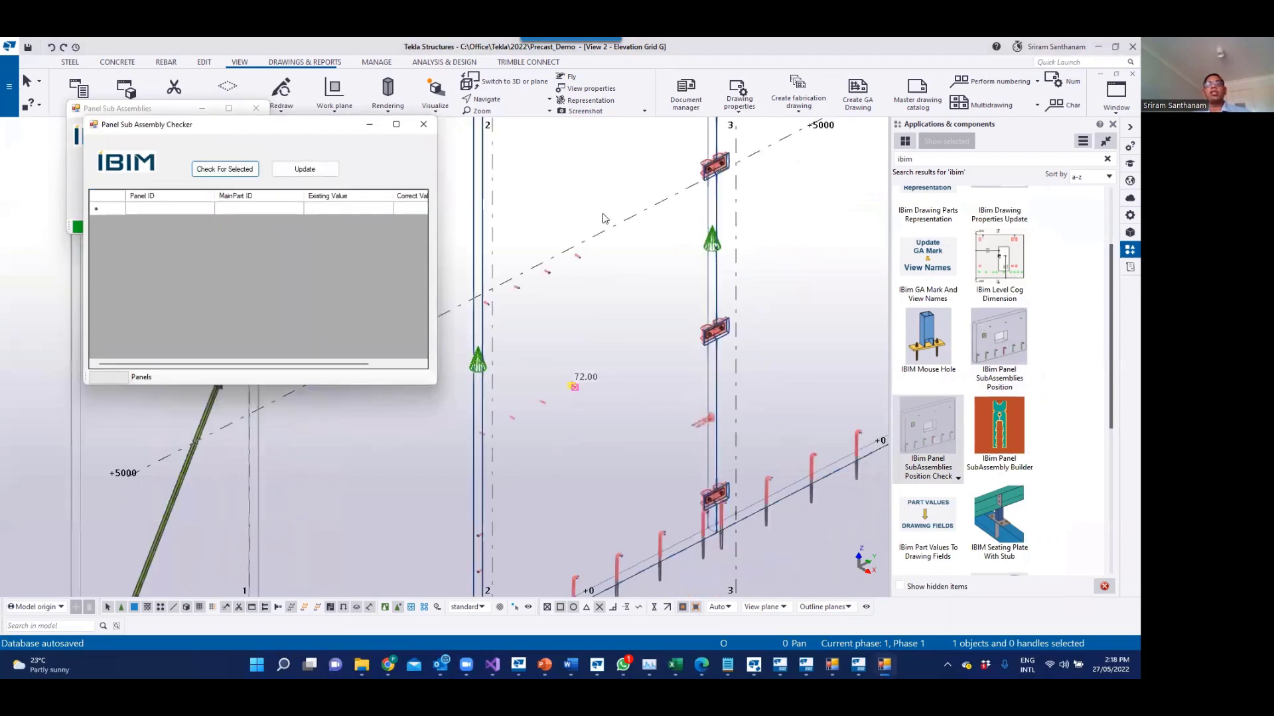
pyautogui.click(597, 136)
pyautogui.rightClick(596, 137)
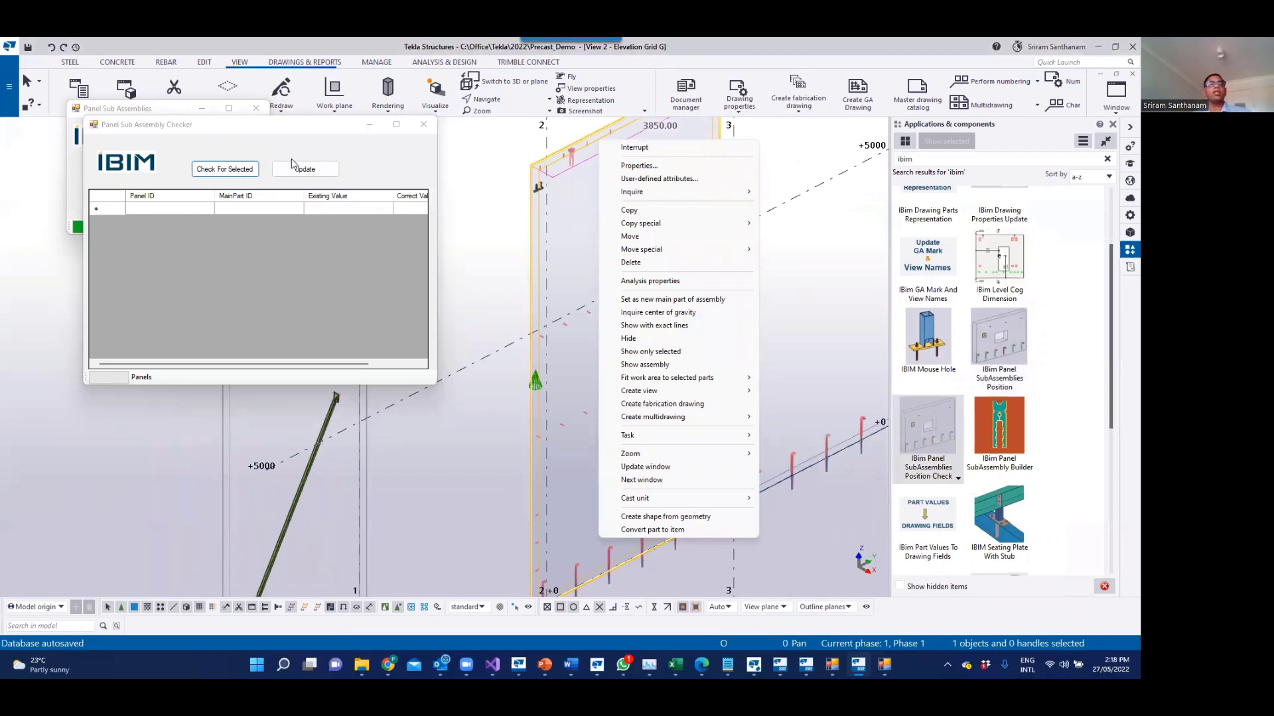
pyautogui.click(236, 169)
pyautogui.click(239, 171)
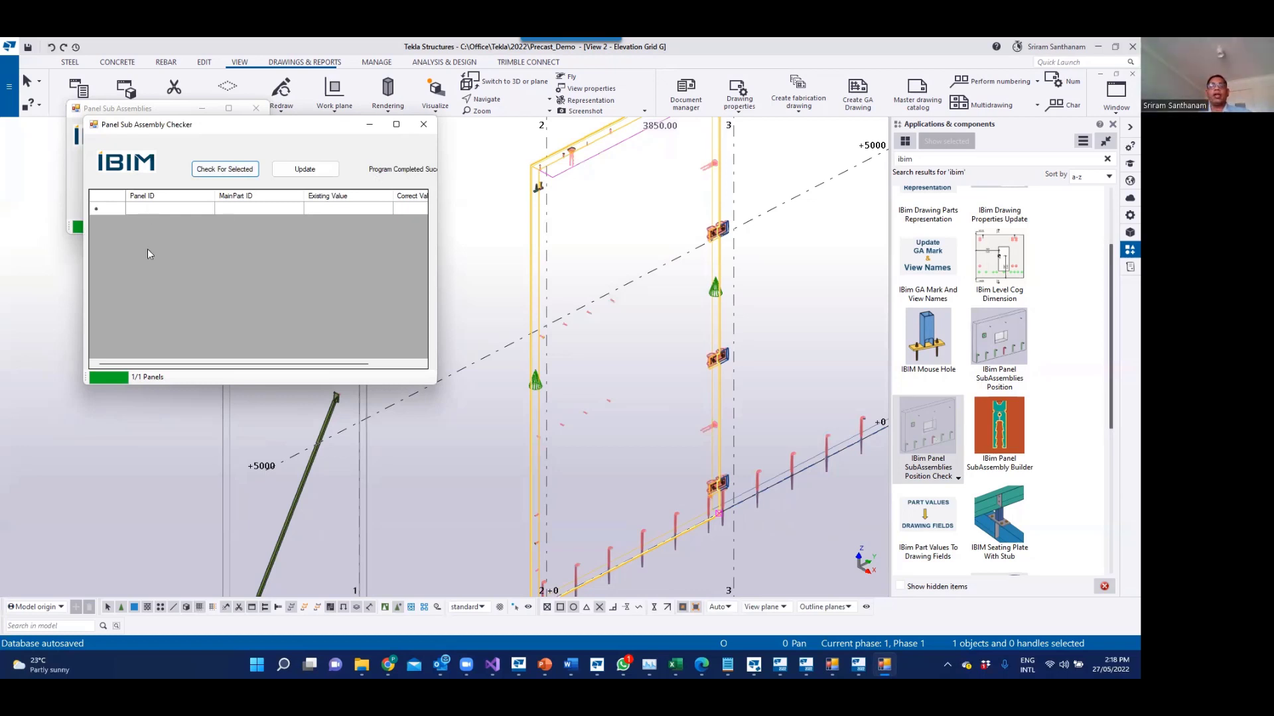
# Step: Open the user-defined attributes of the panel between grids 2 and 3 and set its Top in form face to Front
pyautogui.rightClick(556, 165)
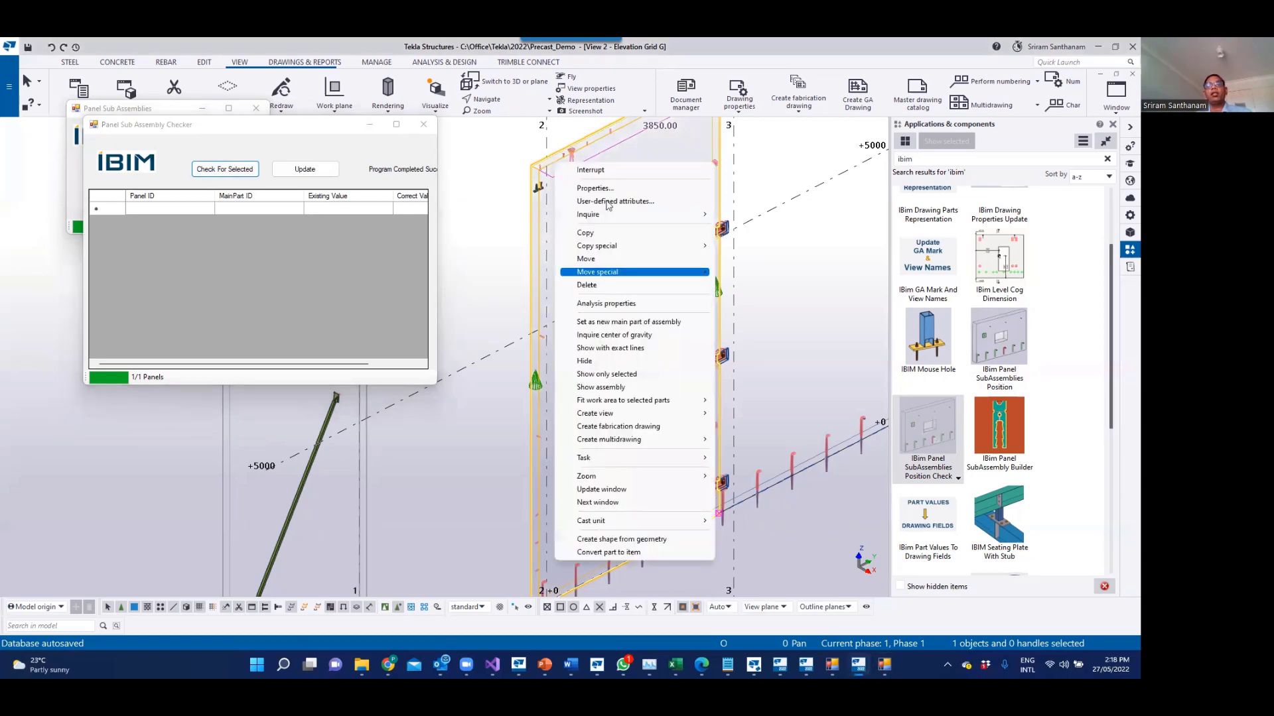
pyautogui.click(607, 201)
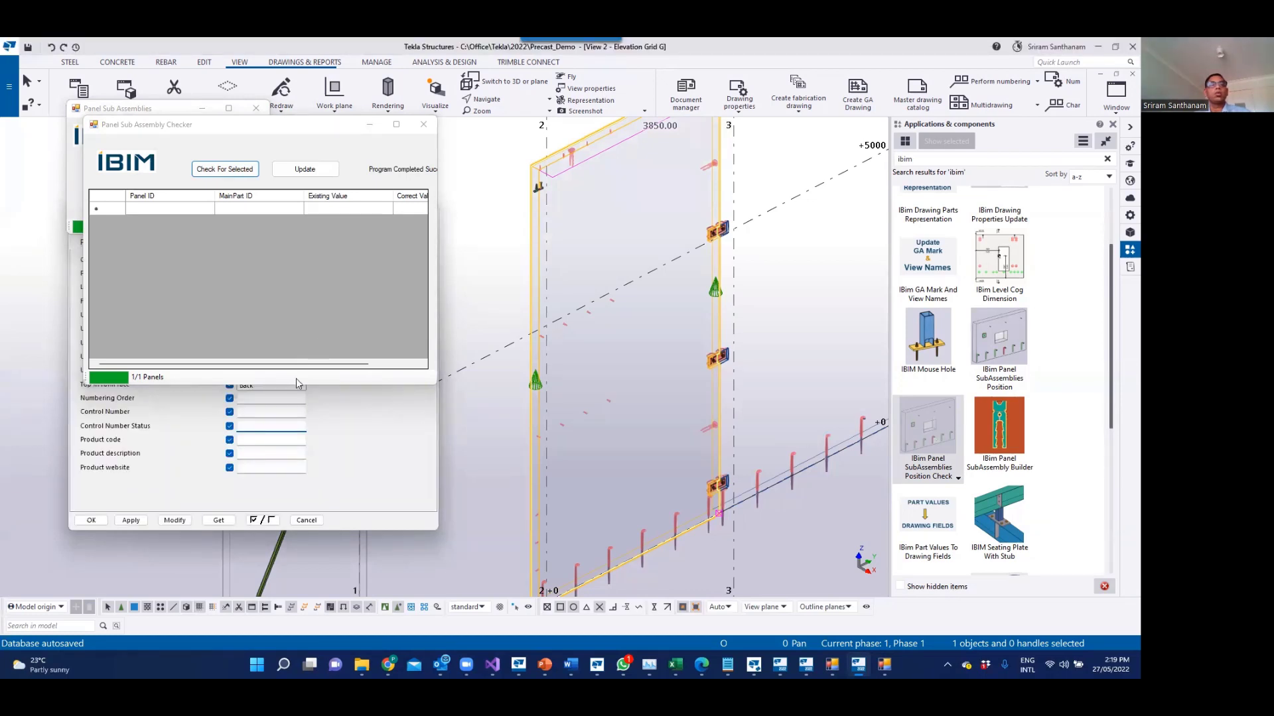
pyautogui.click(266, 385)
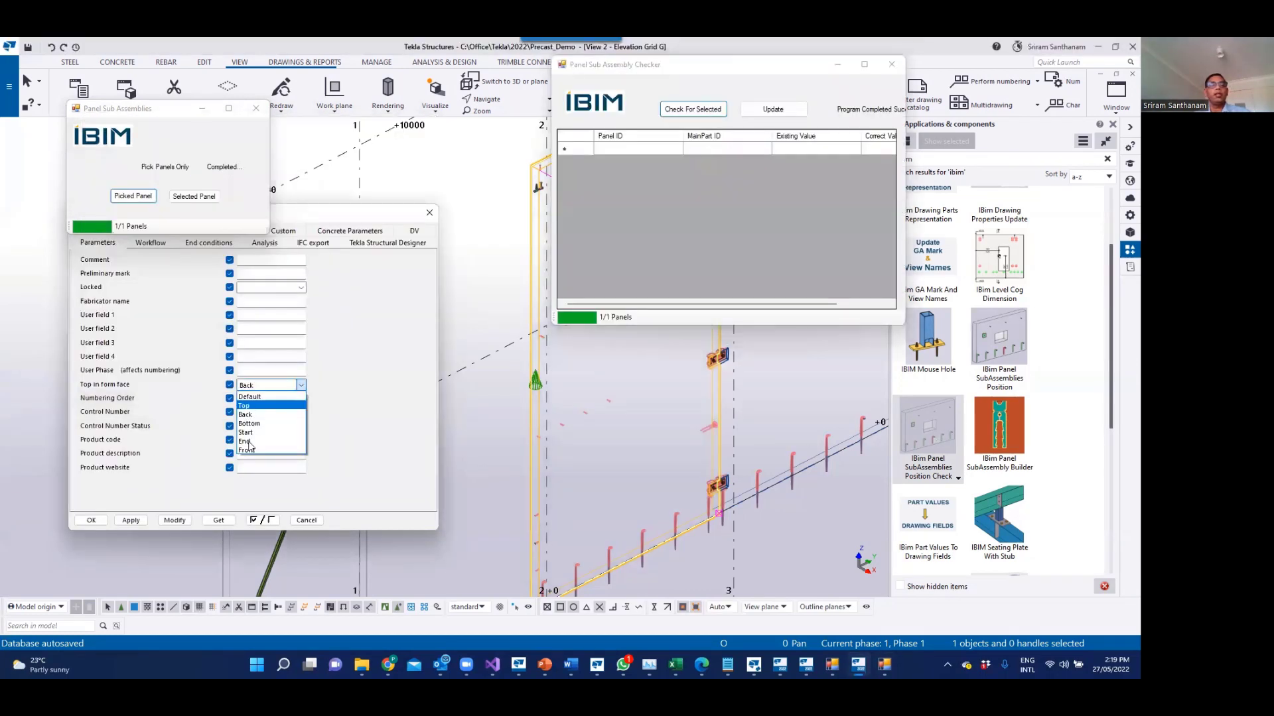
pyautogui.click(182, 522)
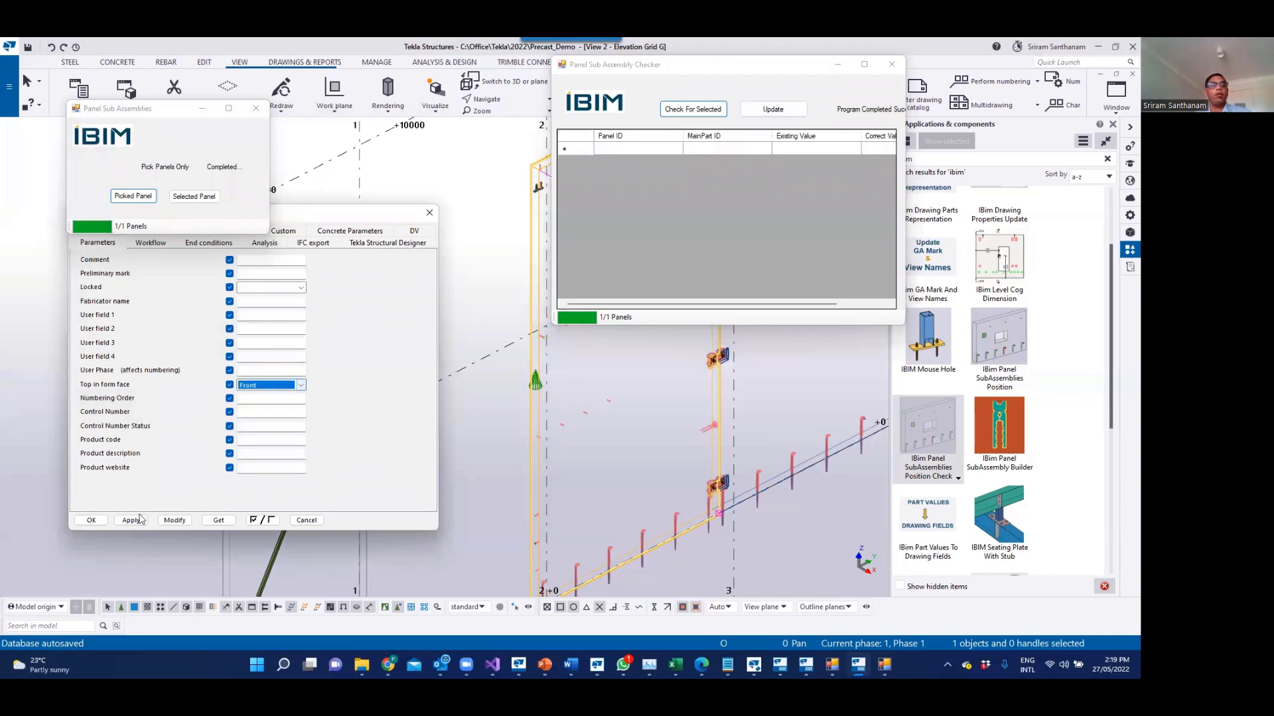
pyautogui.click(96, 521)
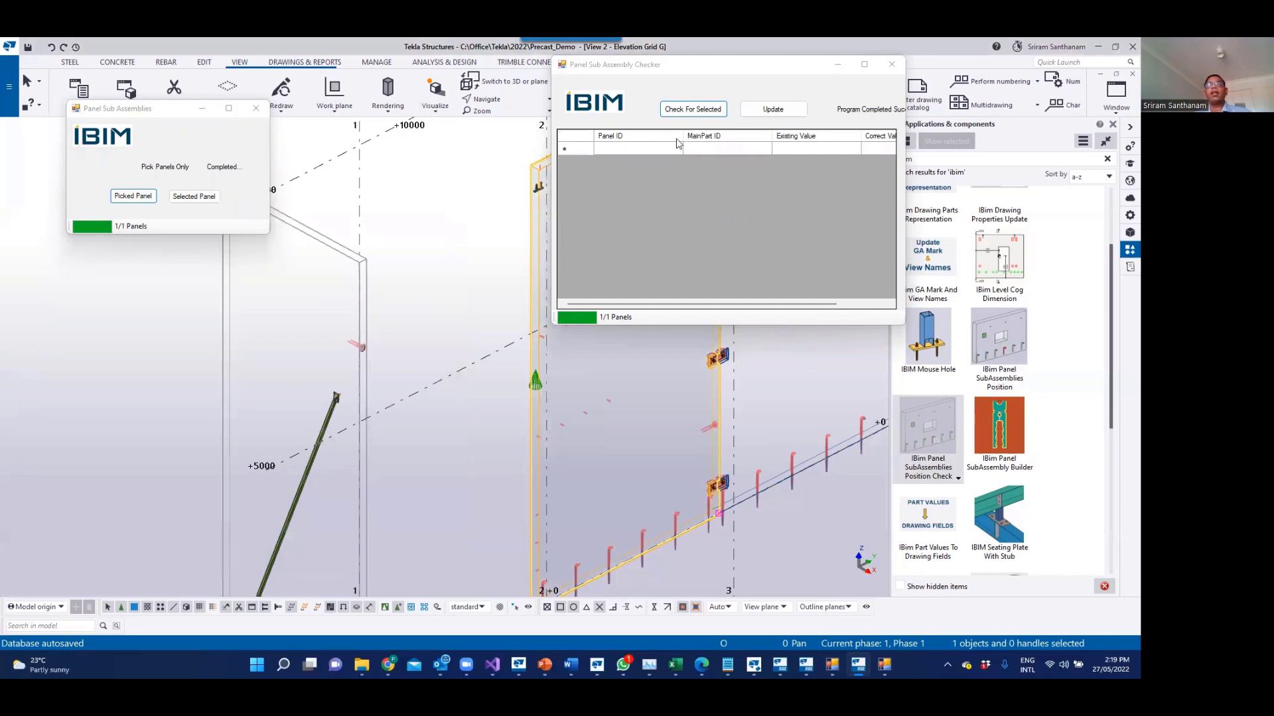
# Step: Run the sub-assembly position check on the selected panel again, inspect the listed parts and update their positions to the correct values
pyautogui.click(688, 111)
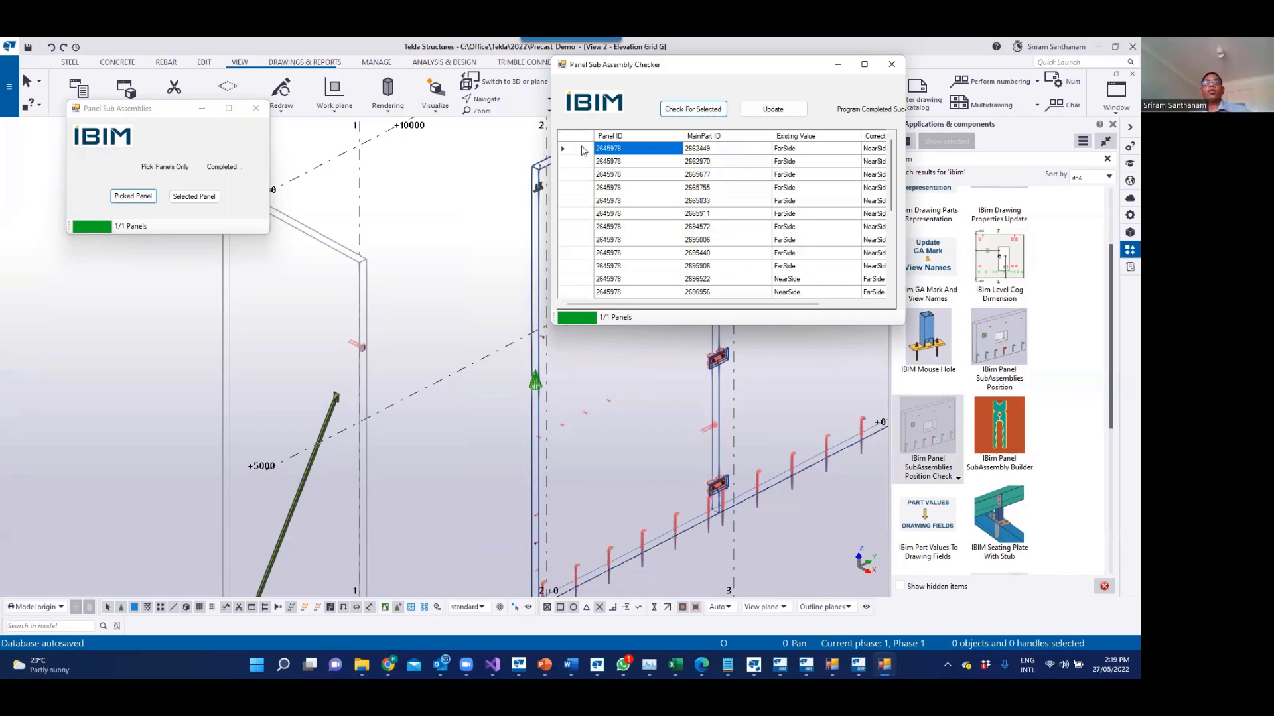
pyautogui.click(581, 150)
pyautogui.scroll(-5, 579, 272)
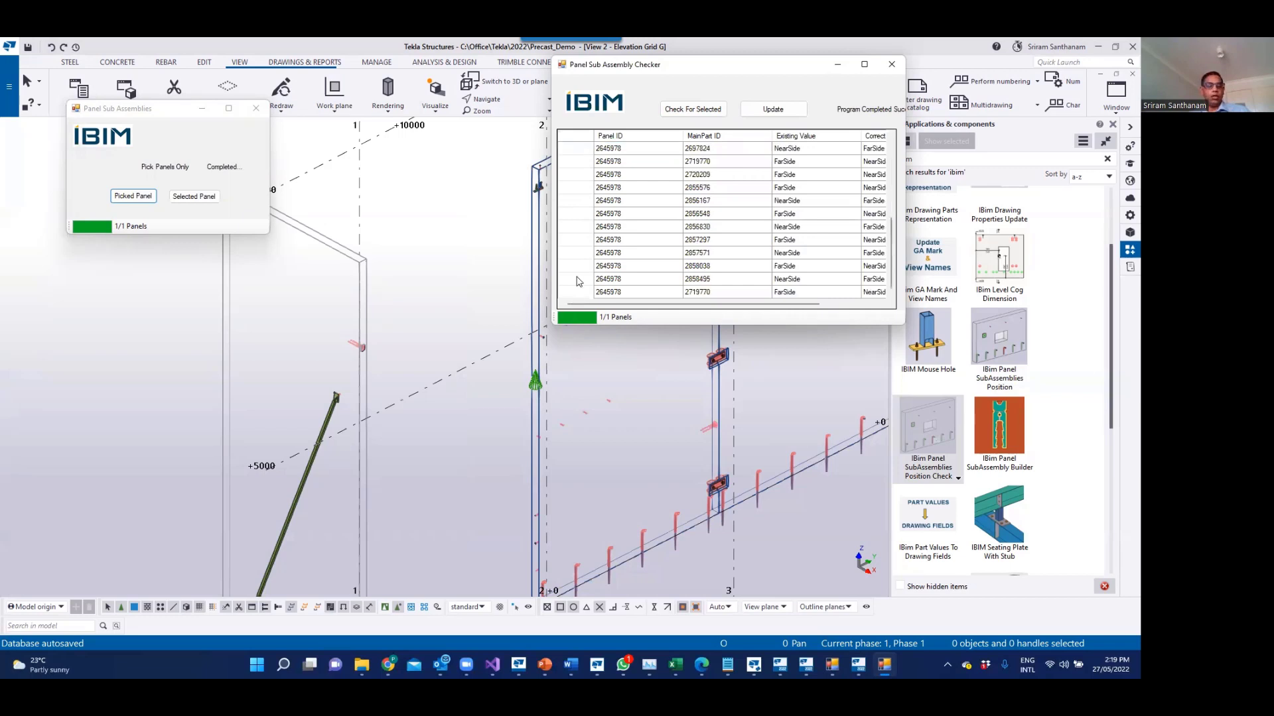
pyautogui.hscroll(2, 576, 278)
pyautogui.click(577, 279)
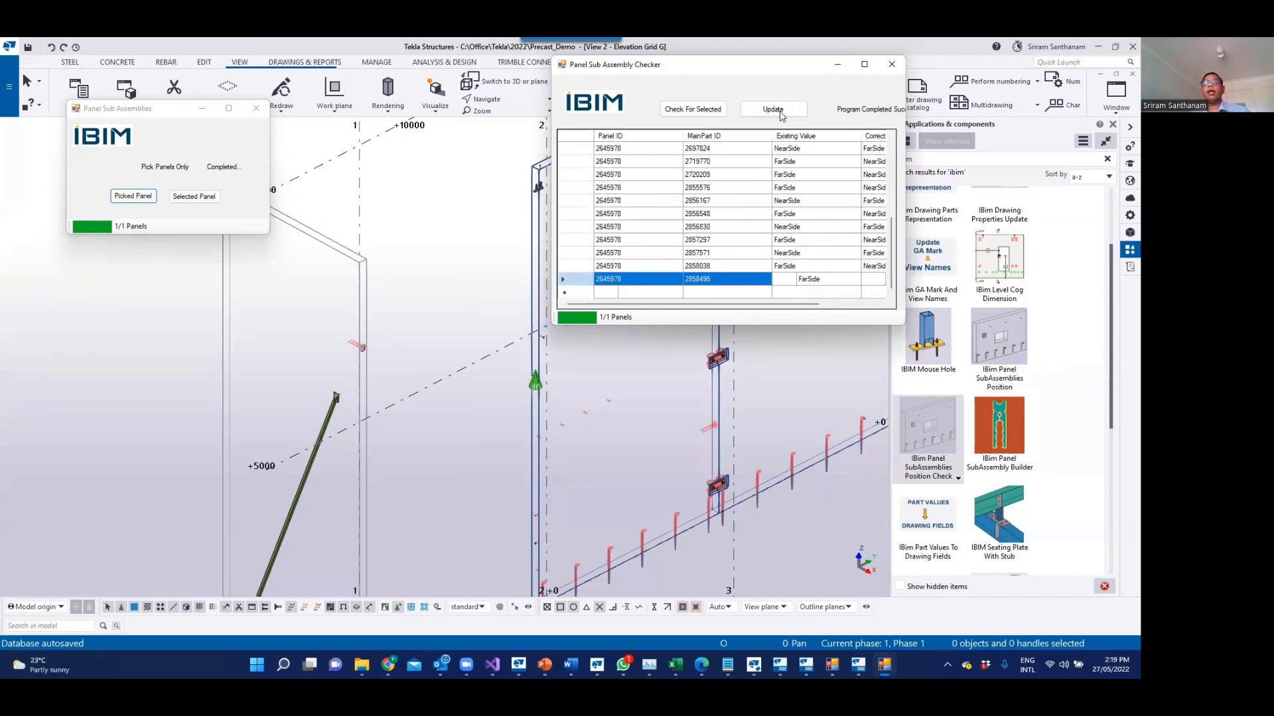
pyautogui.click(774, 110)
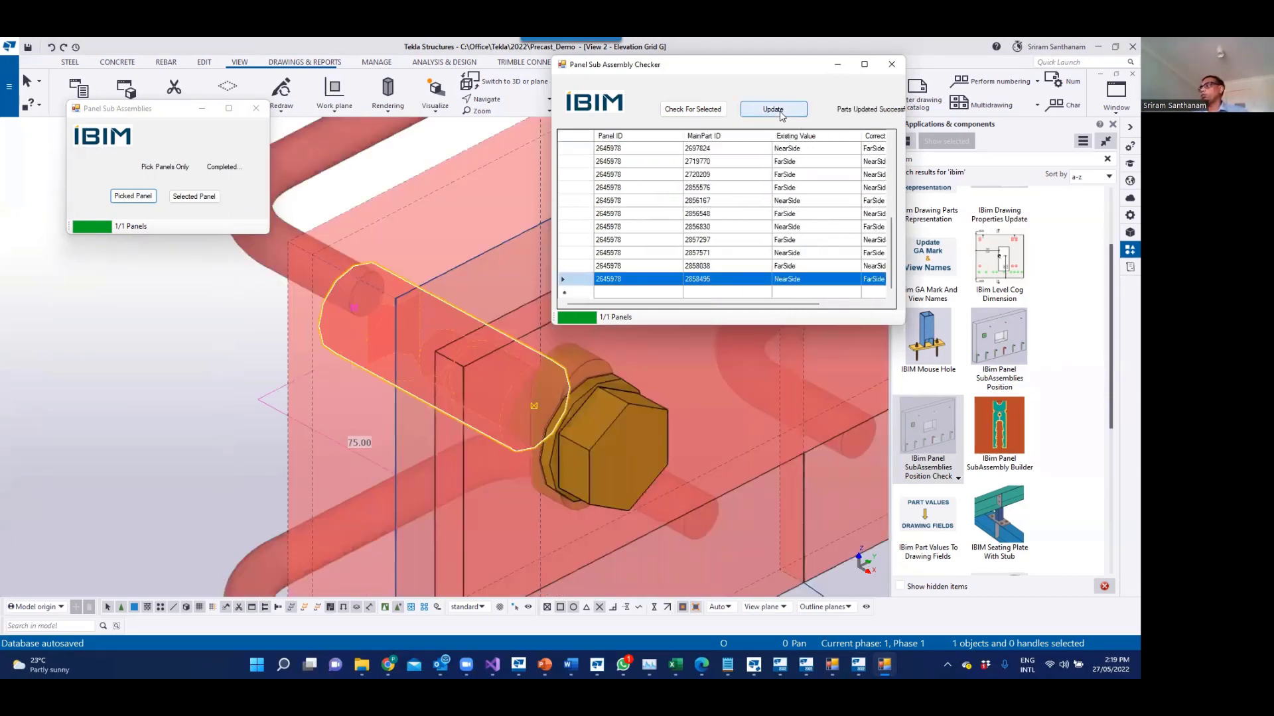
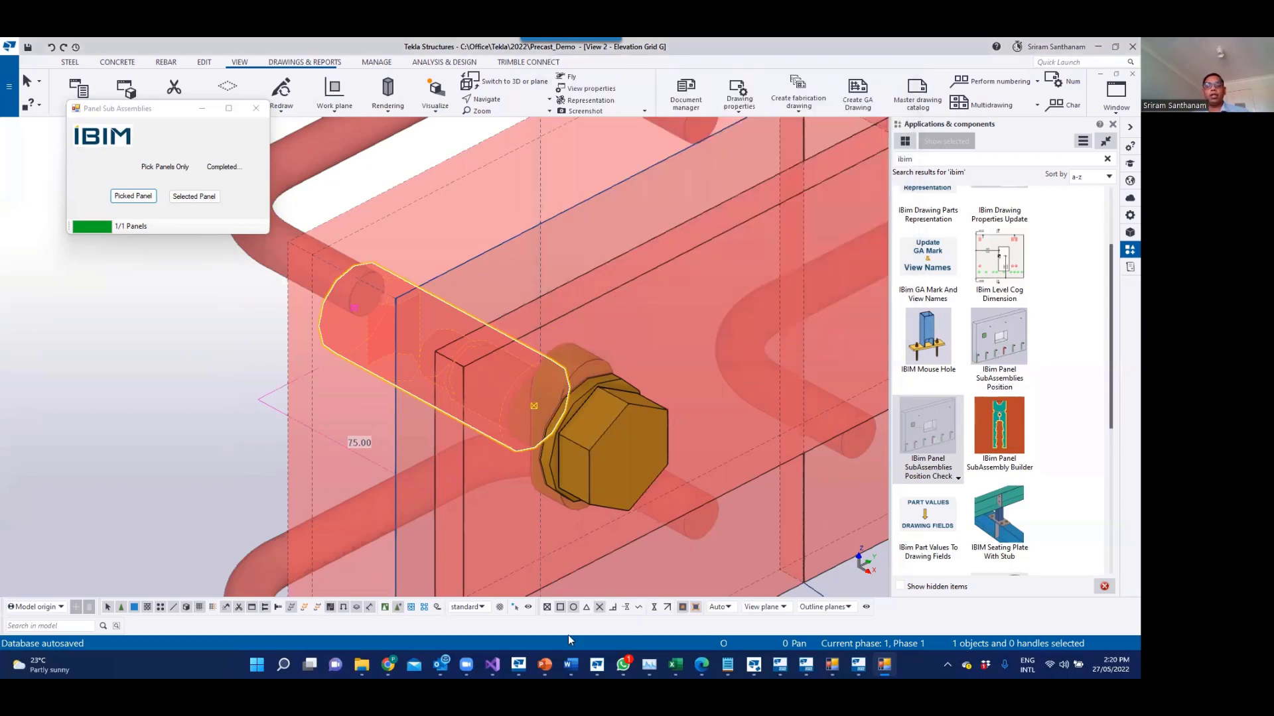
# Step: Switch to the PowerPoint slide on modelling tools, read the Panel Support entry, and return to the Tekla Structures model
pyautogui.click(557, 665)
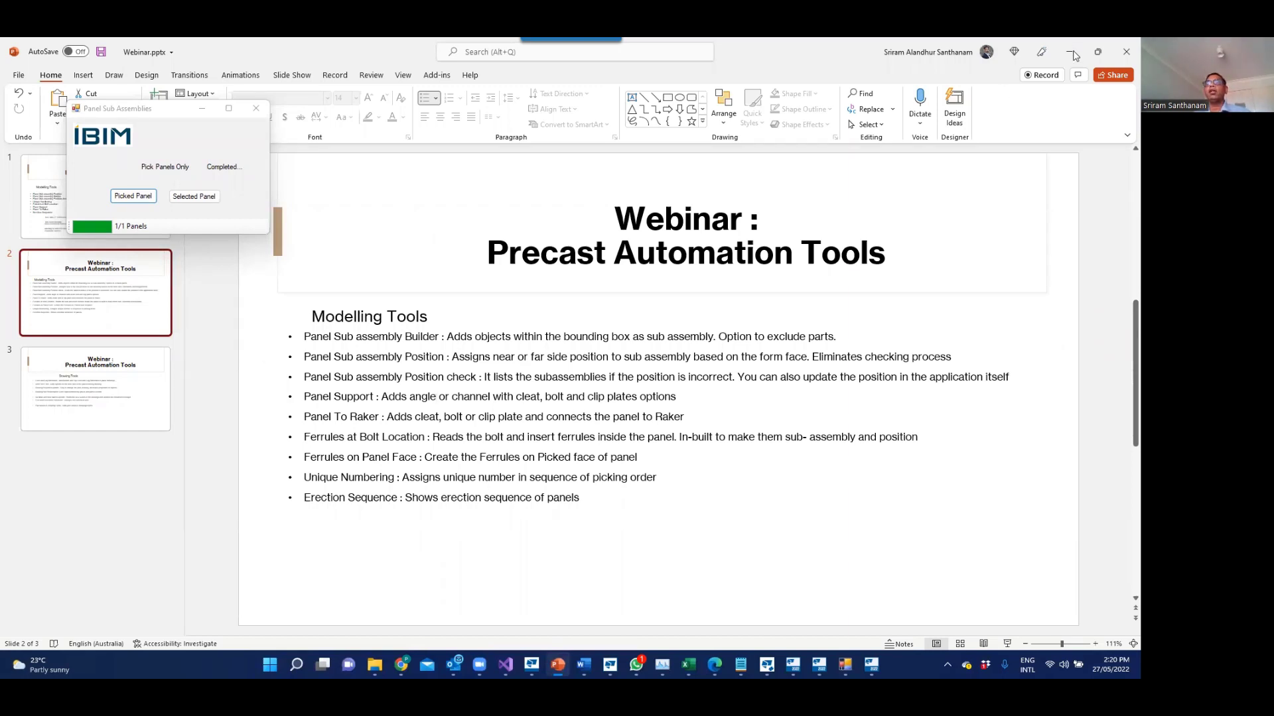
pyautogui.hotkey('alt', 'Tab')
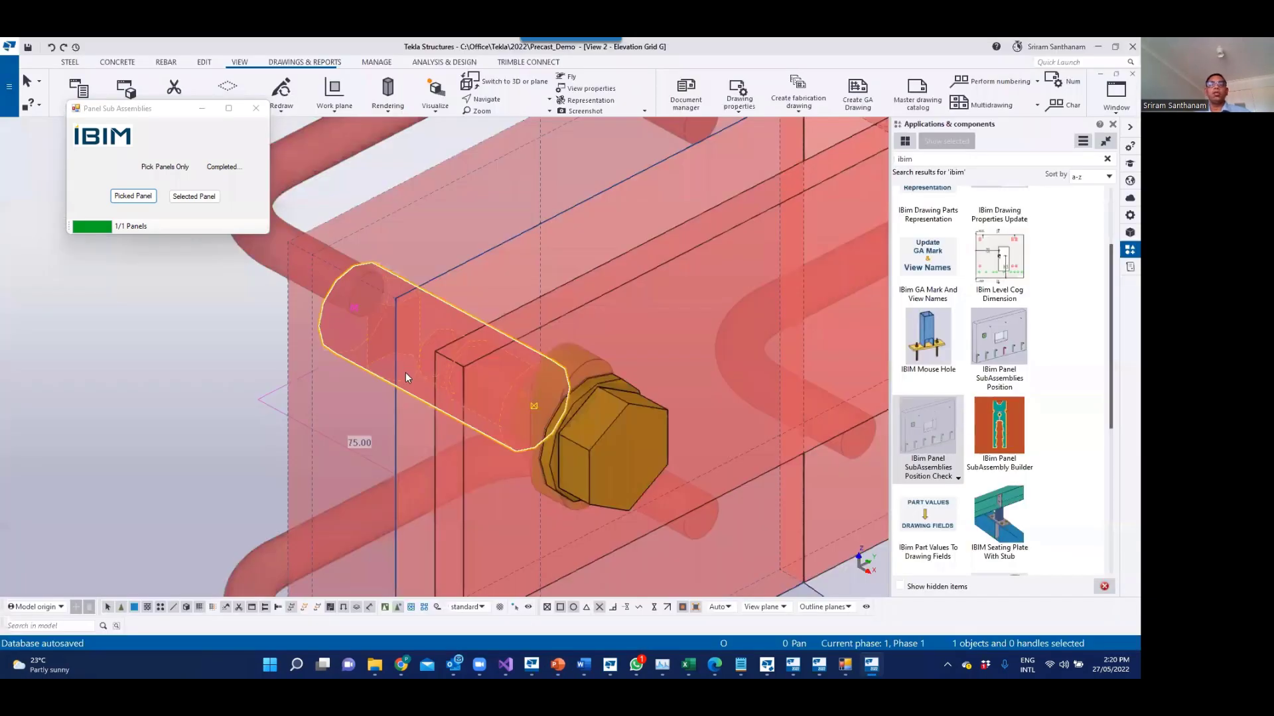
pyautogui.scroll(-5, 455, 387)
pyautogui.scroll(-5, 503, 370)
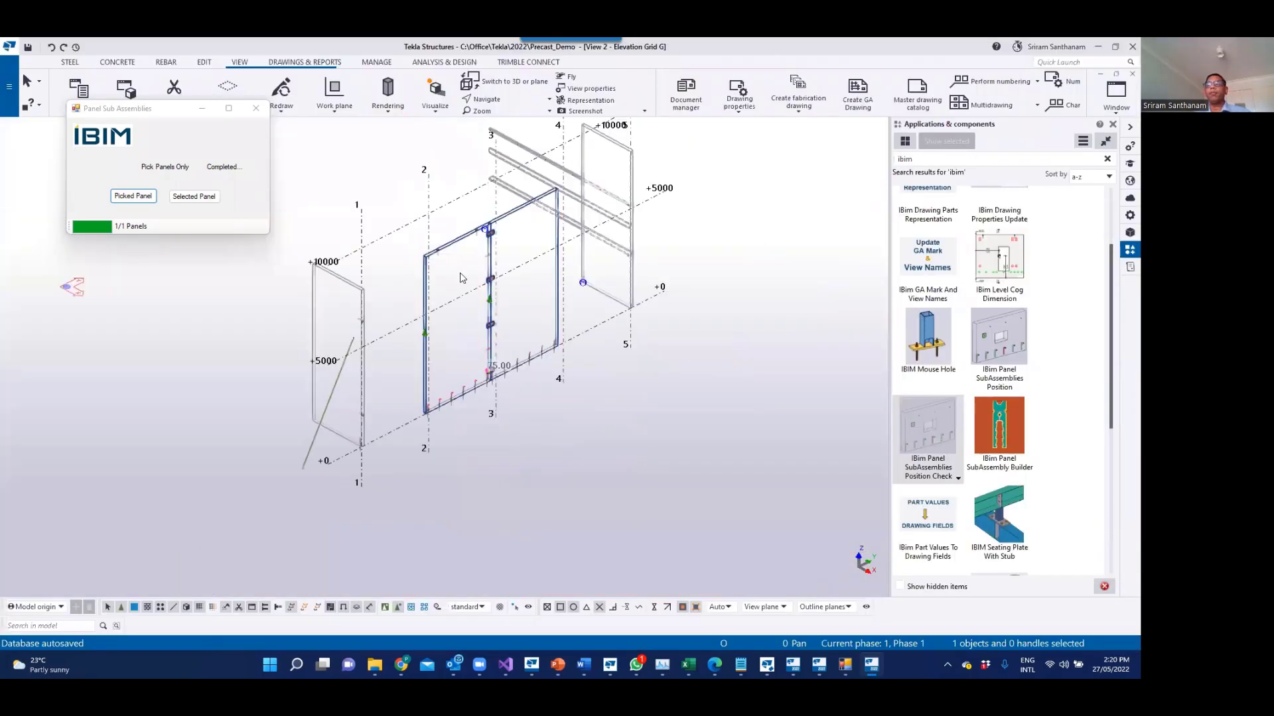
pyautogui.scroll(2, 455, 271)
# Step: Start IBIM_PanelSupportPlugin and pick the two adjoining panels between grids 2 and 4 as its input panels
pyautogui.scroll(-3, 934, 392)
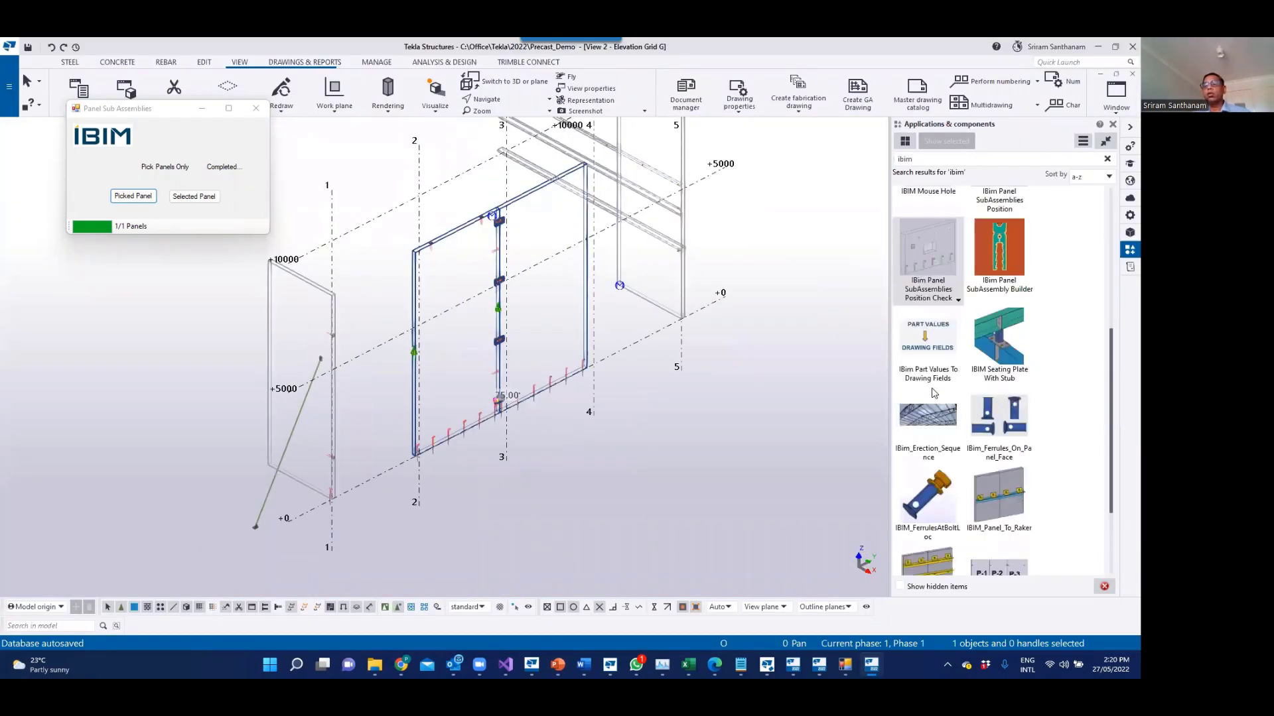
pyautogui.scroll(-3, 933, 398)
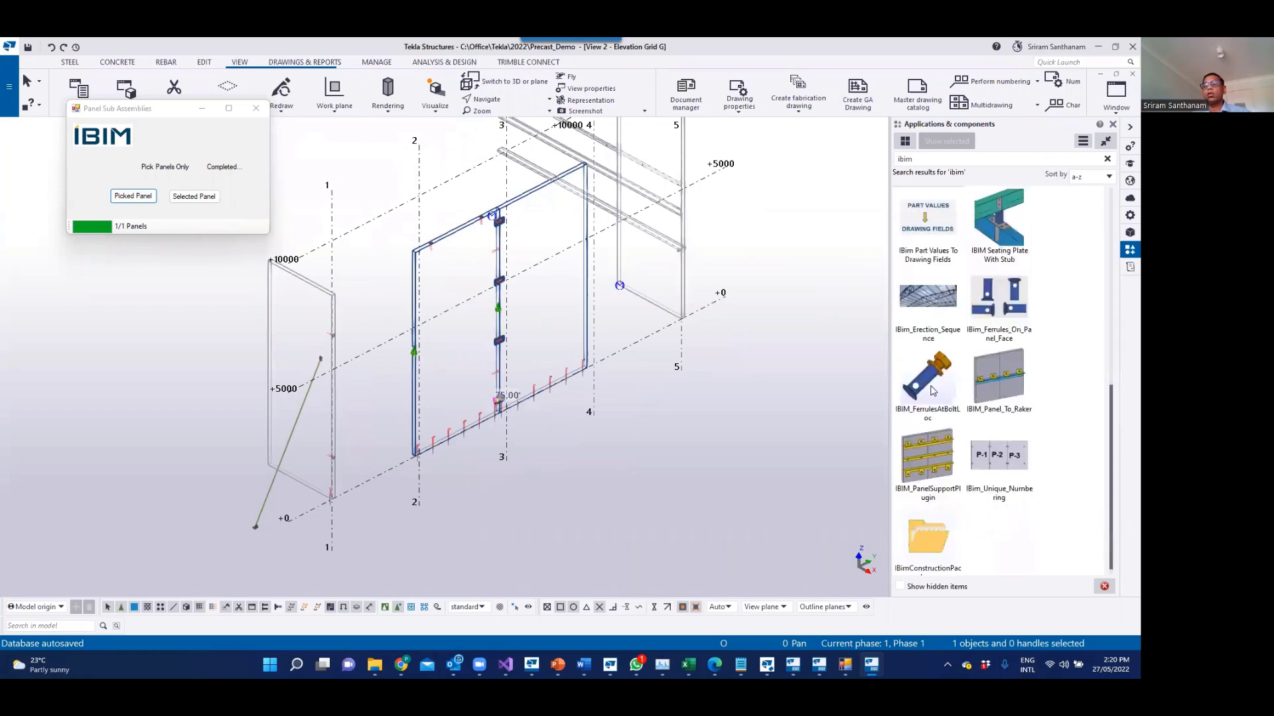
pyautogui.doubleClick(935, 455)
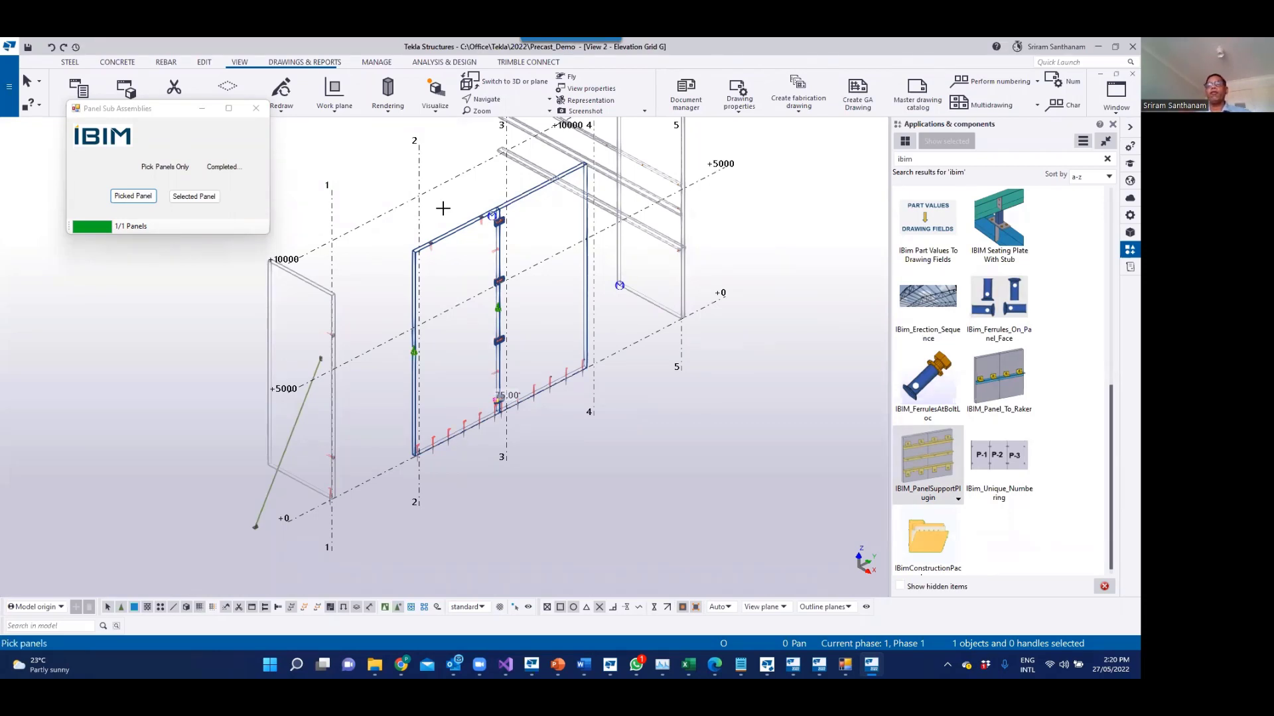
pyautogui.click(515, 198)
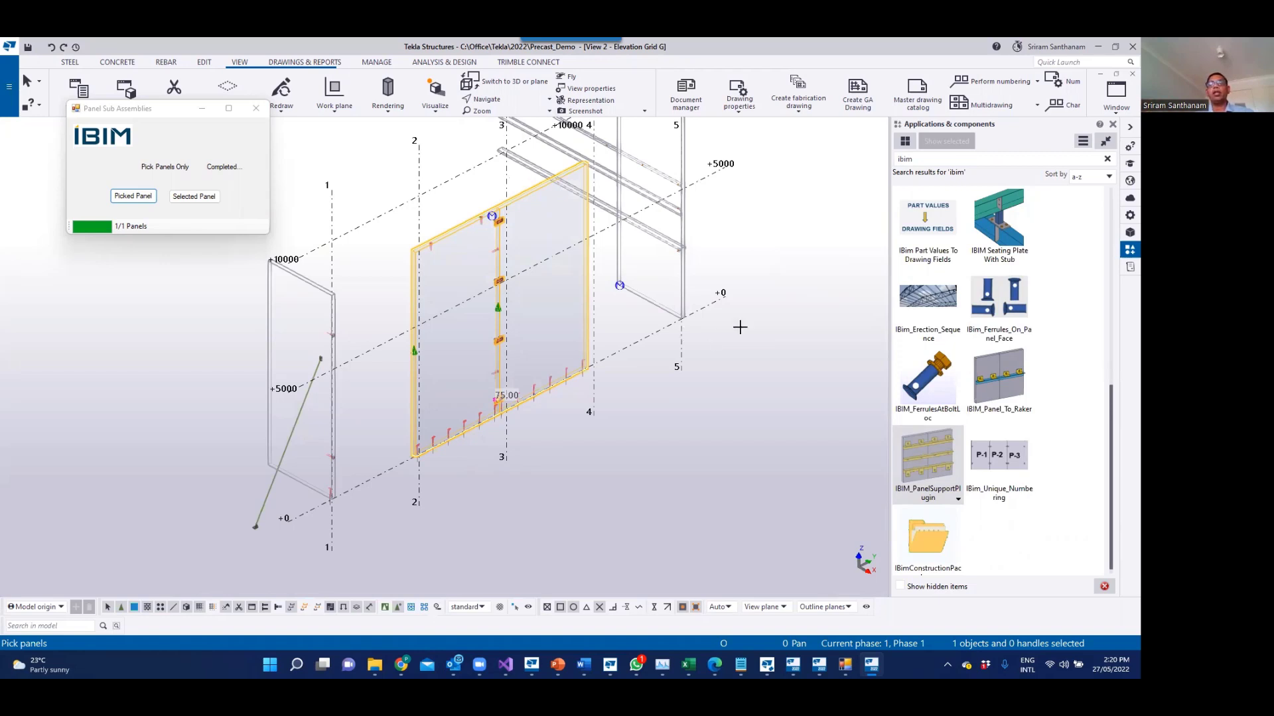
pyautogui.middleClick(641, 298)
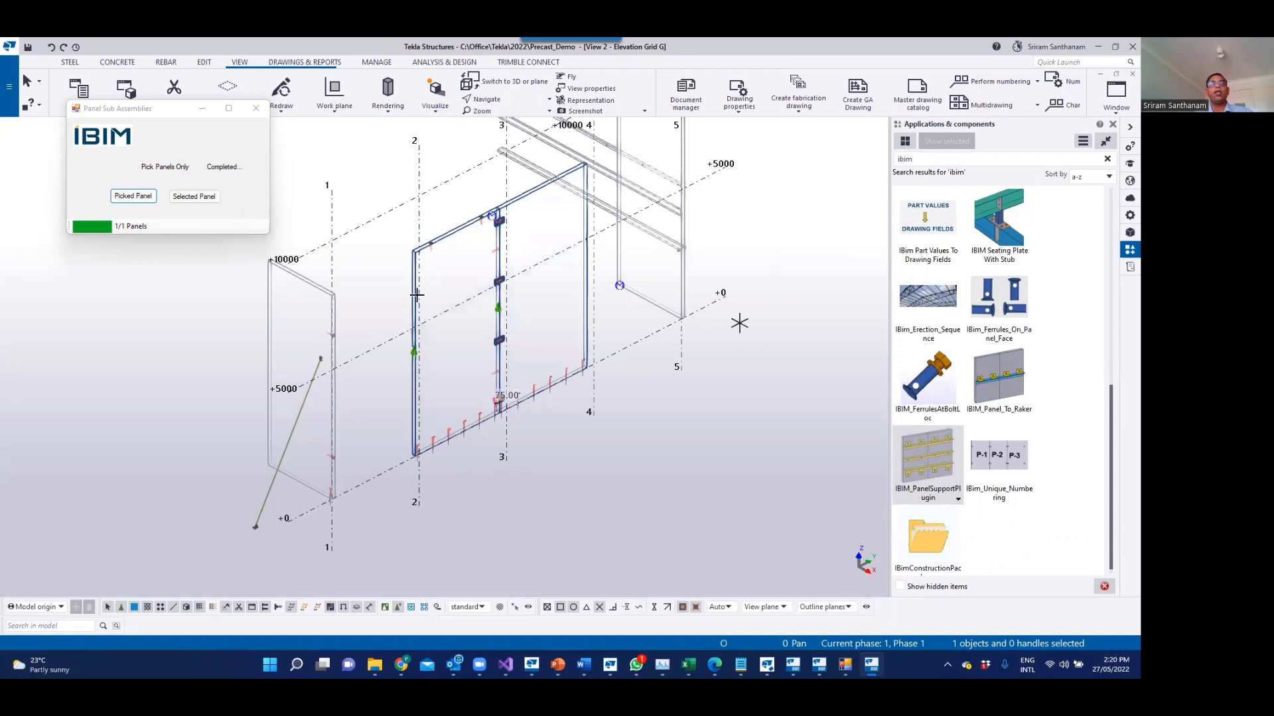
# Step: Place the panel support across both panels, from the outer edge at grid 2 to the outer edge at grid 4
pyautogui.scroll(3, 409, 267)
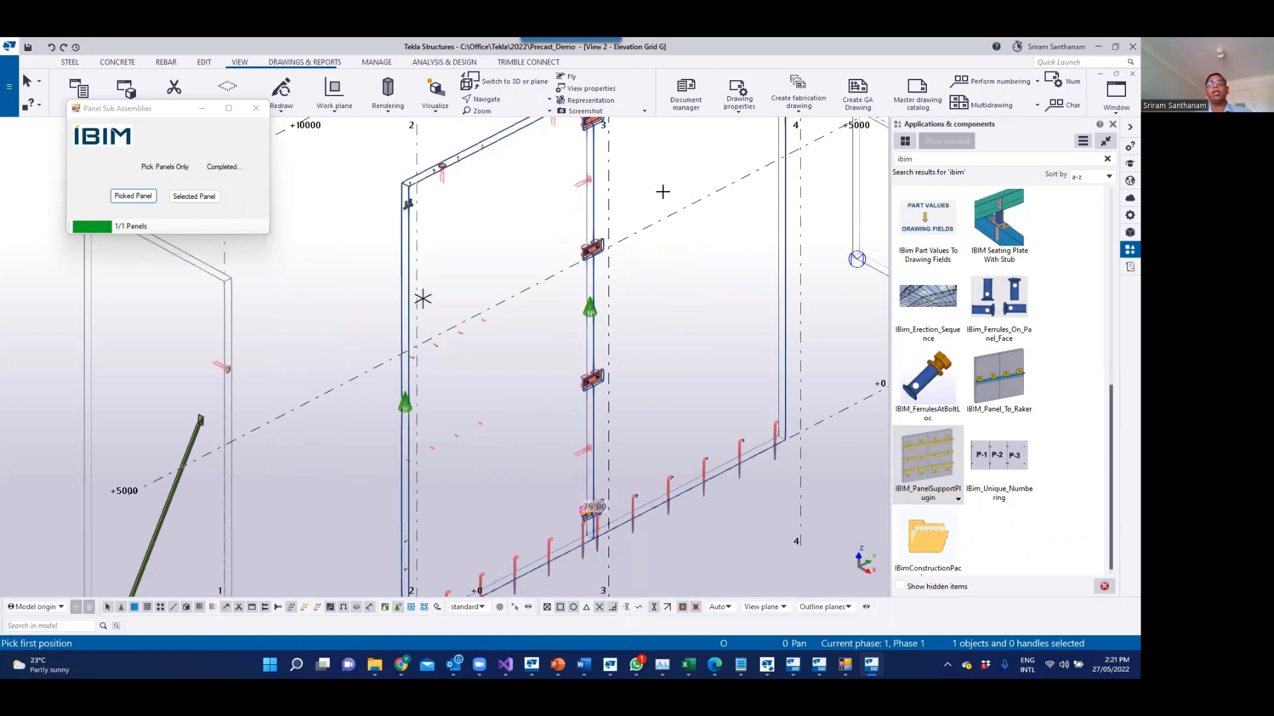
pyautogui.click(408, 287)
pyautogui.scroll(-1, 743, 372)
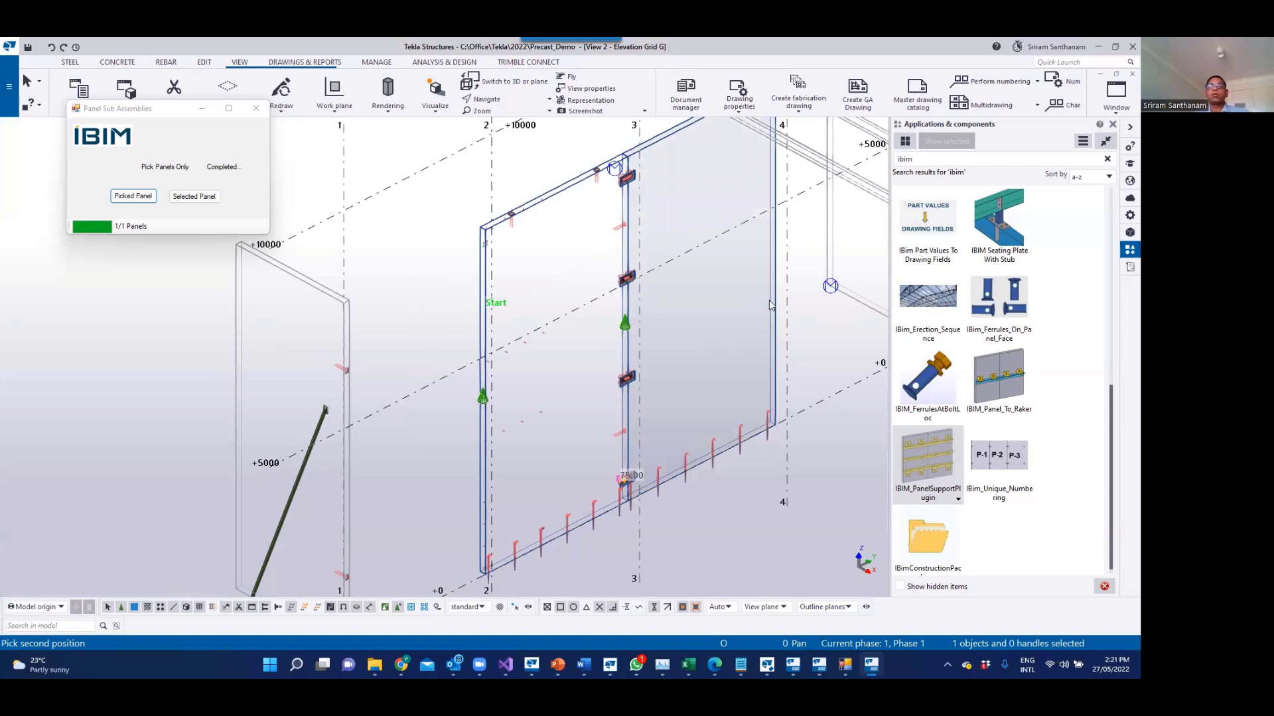
pyautogui.click(769, 300)
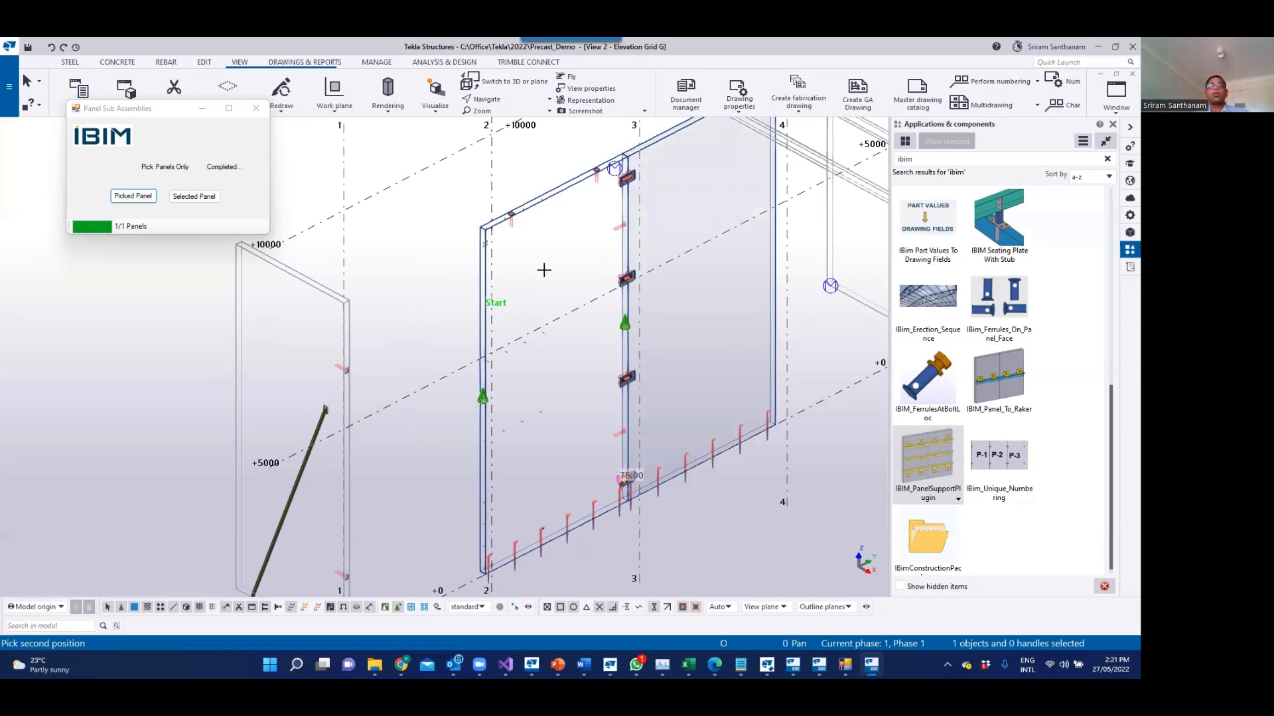
pyautogui.rightClick(365, 249)
pyautogui.press('Escape')
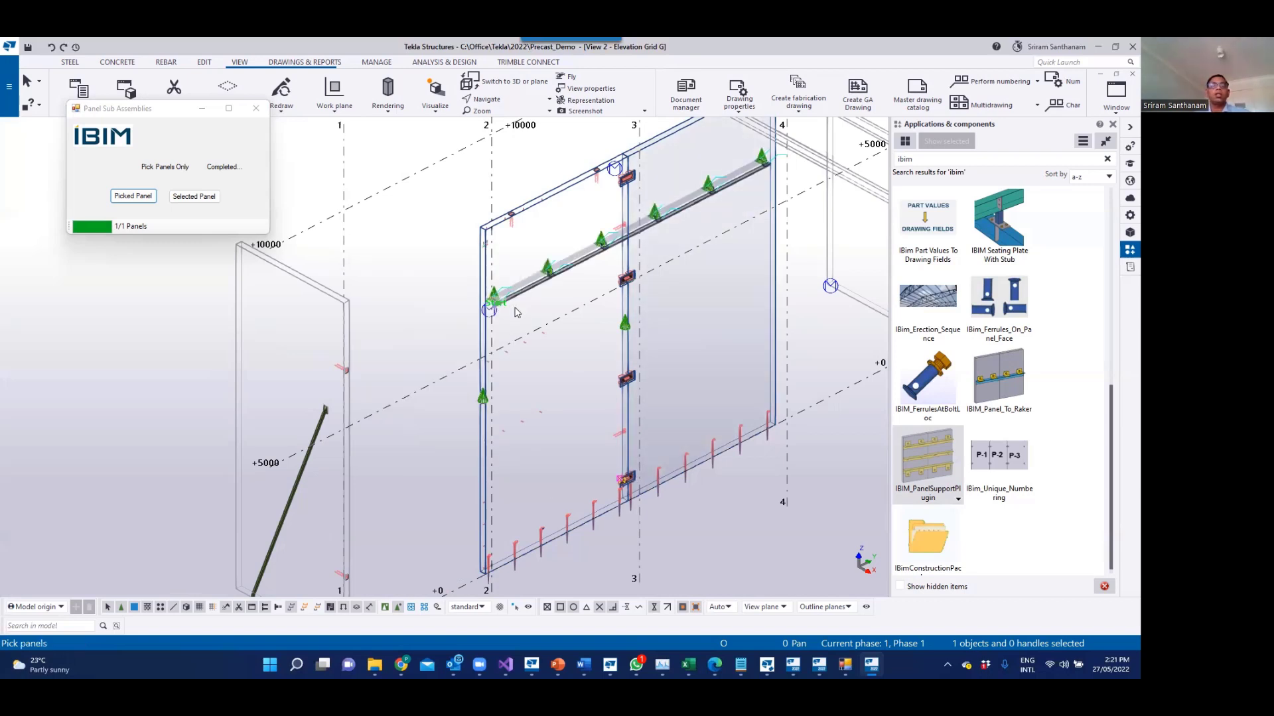
# Step: Examine the support angles, cleats, bolts and ferrules at the start end of the new panel support
pyautogui.scroll(5, 514, 312)
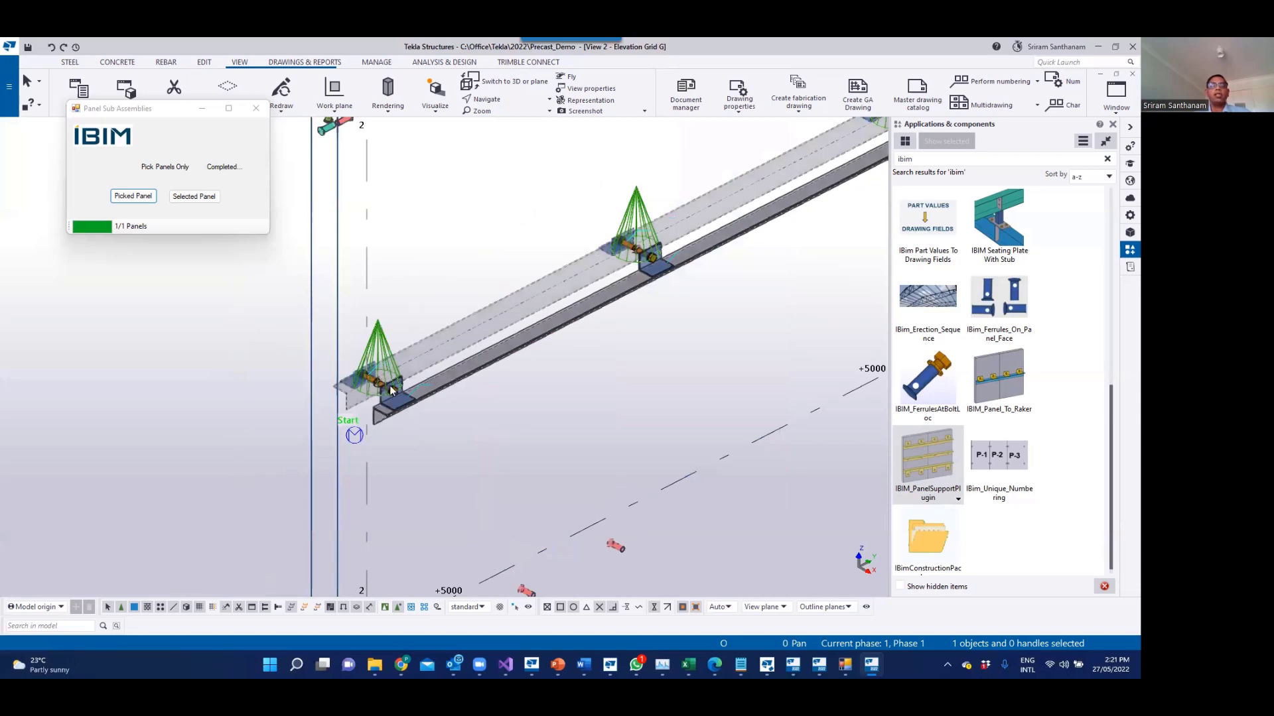
pyautogui.scroll(3, 388, 394)
pyautogui.scroll(2, 385, 371)
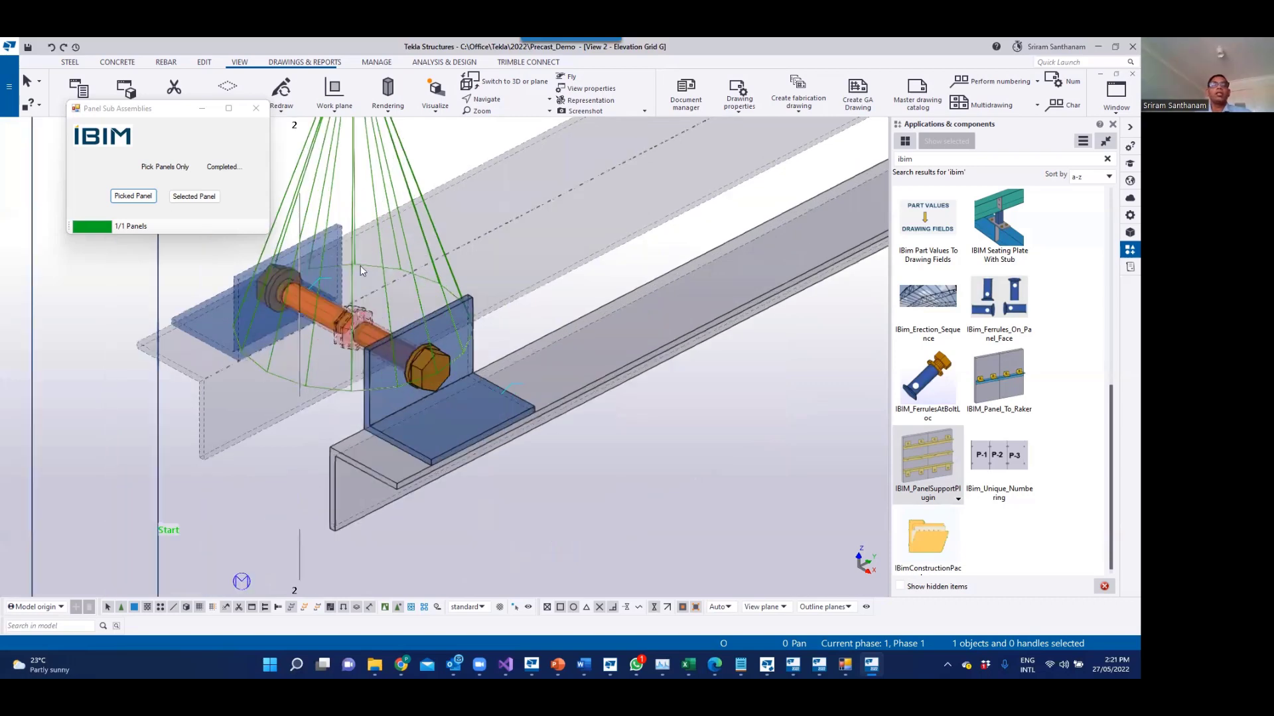
pyautogui.scroll(3, 366, 341)
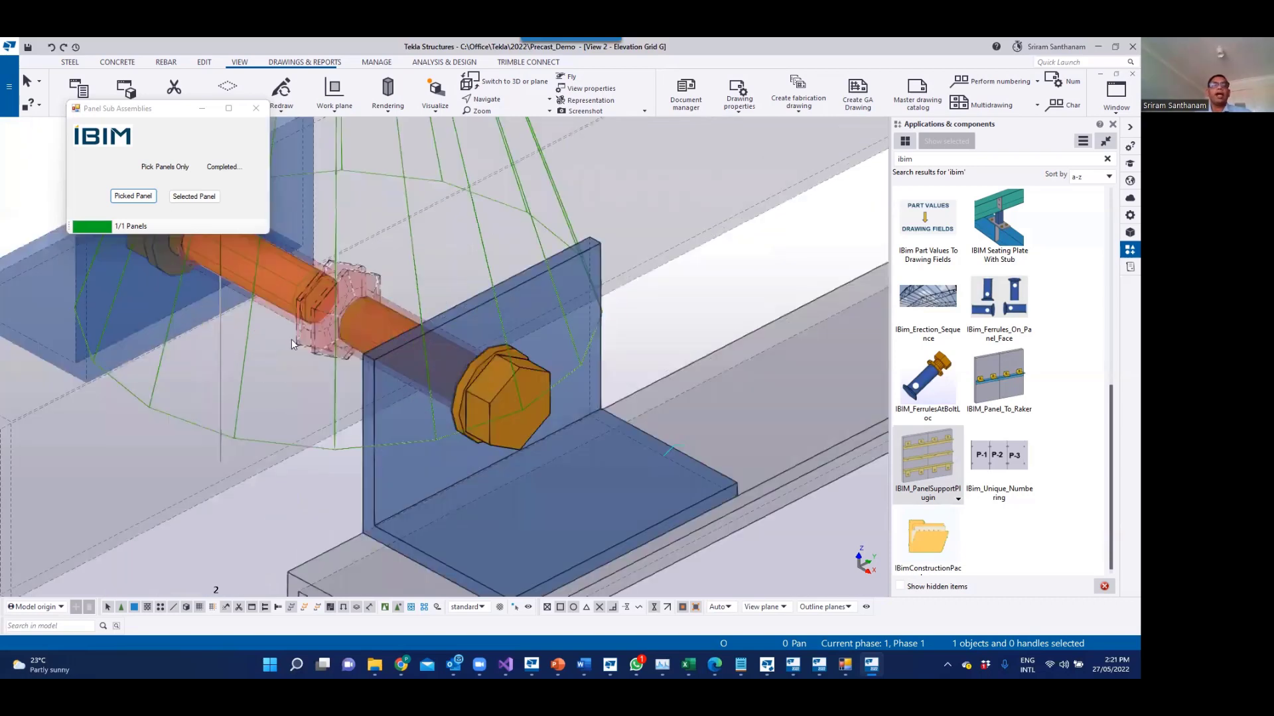
pyautogui.scroll(-3, 248, 331)
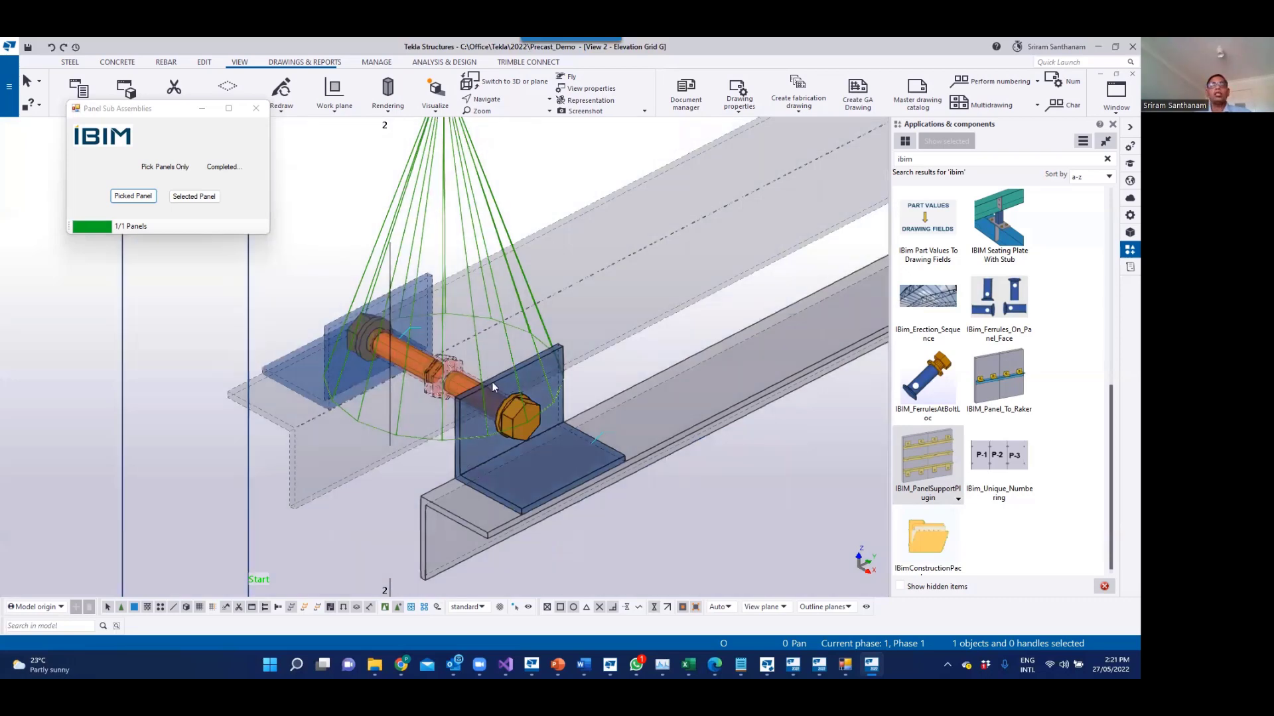
pyautogui.scroll(3, 467, 342)
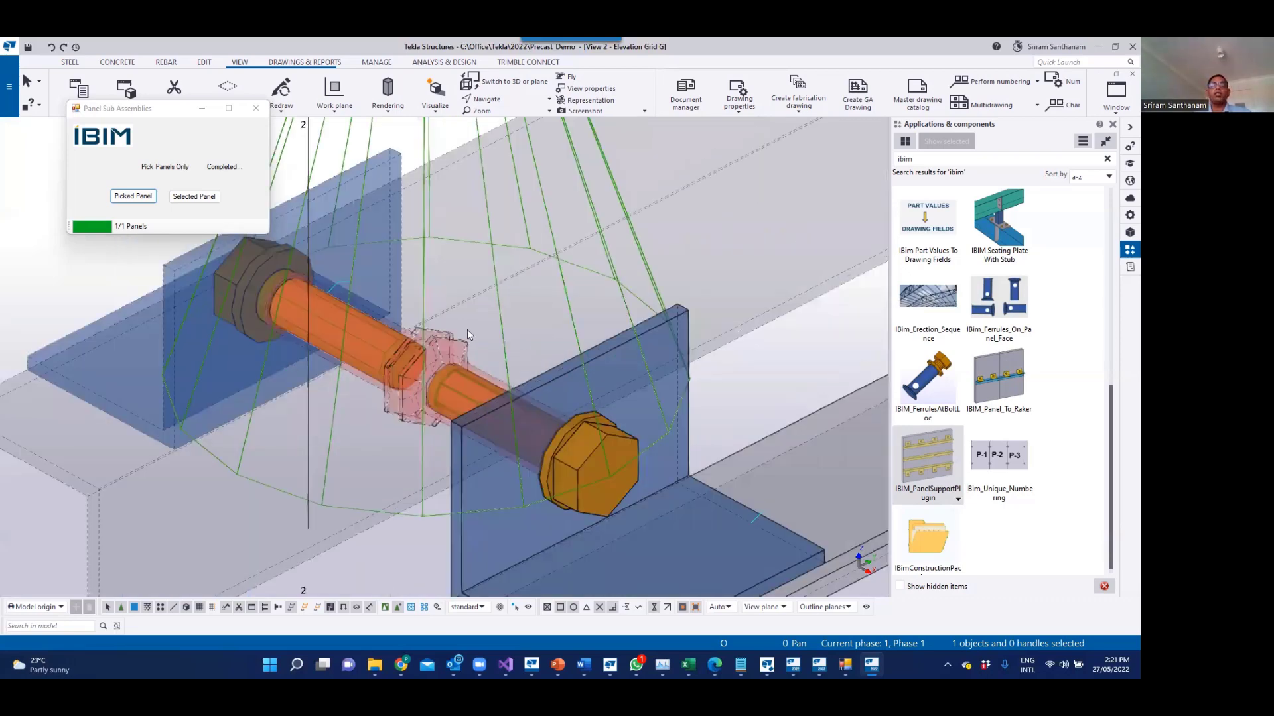
pyautogui.scroll(2, 468, 332)
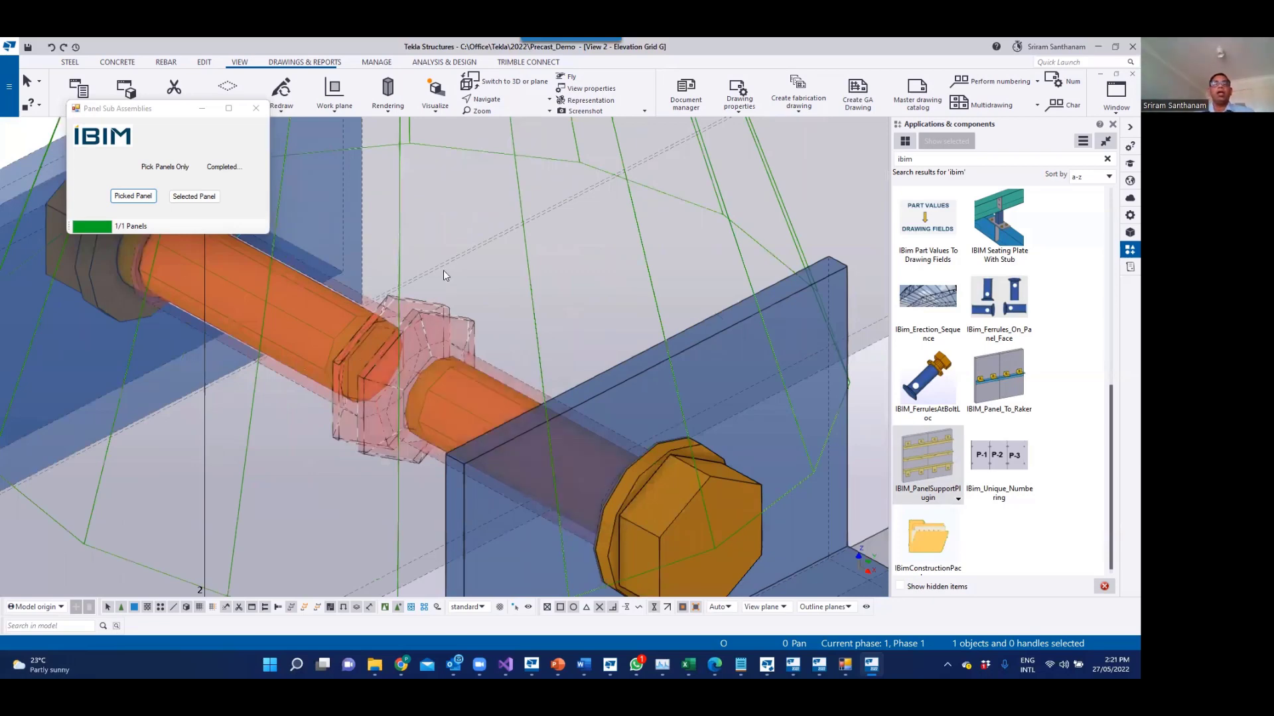
pyautogui.scroll(-3, 444, 269)
pyautogui.scroll(-3, 457, 189)
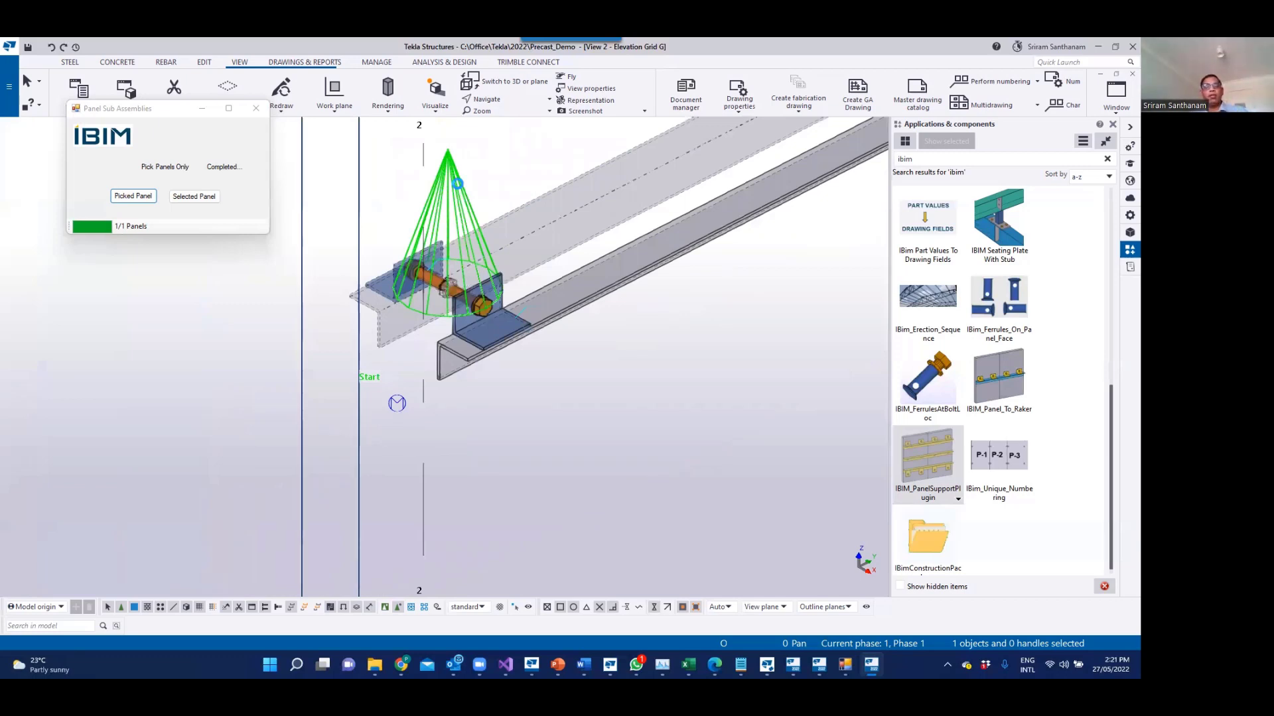
# Step: Close the ferrule component's dialog and open the parent IBIM Panel Support component's properties, keeping the support in view
pyautogui.doubleClick(428, 206)
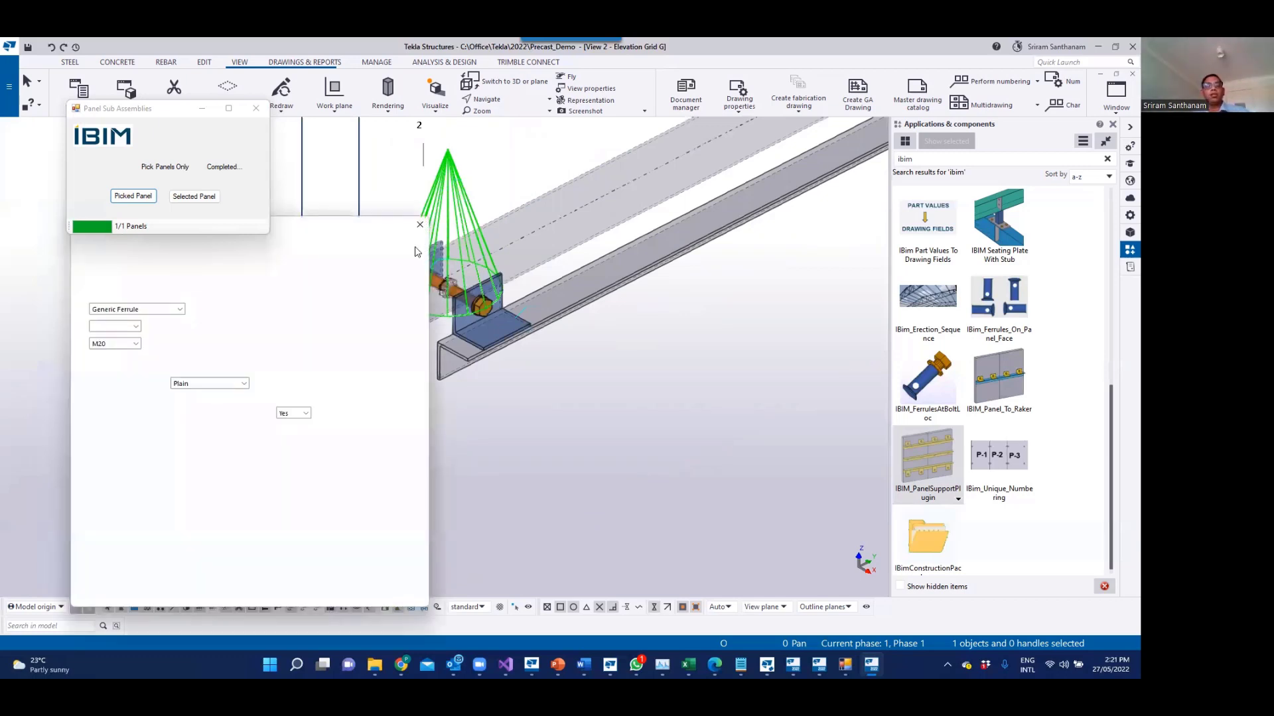
pyautogui.click(391, 613)
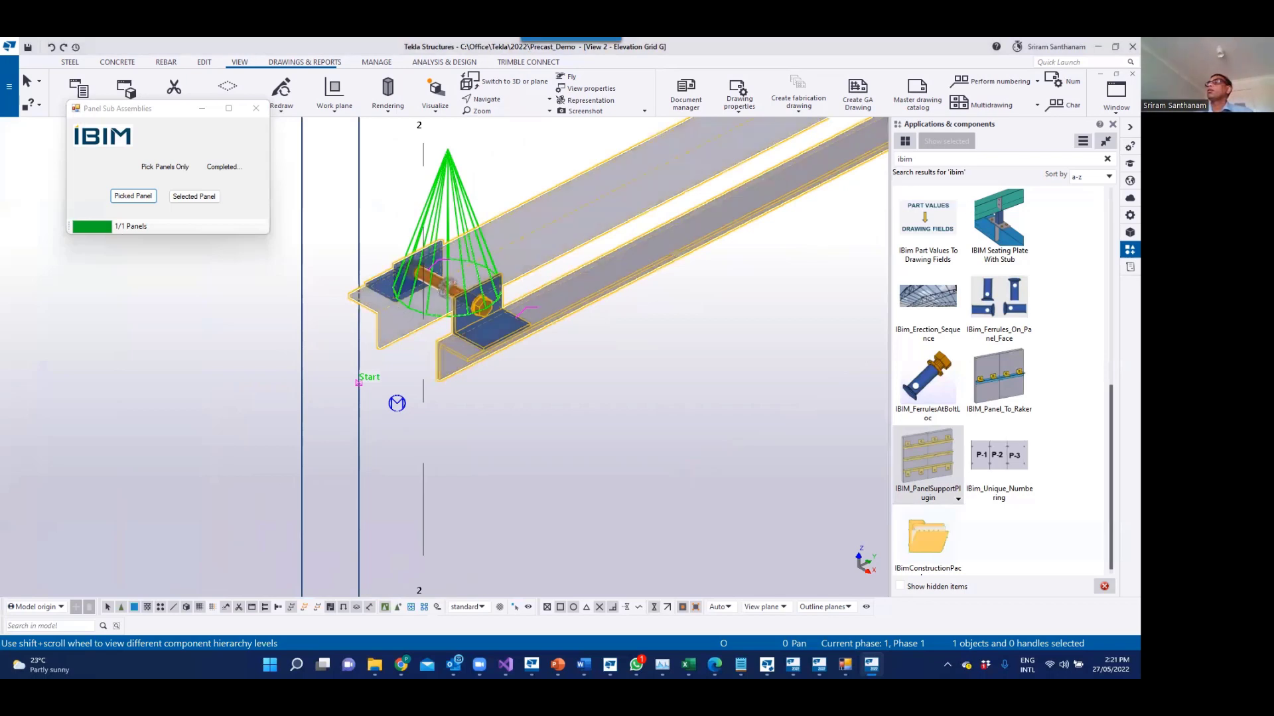
pyautogui.doubleClick(663, 272)
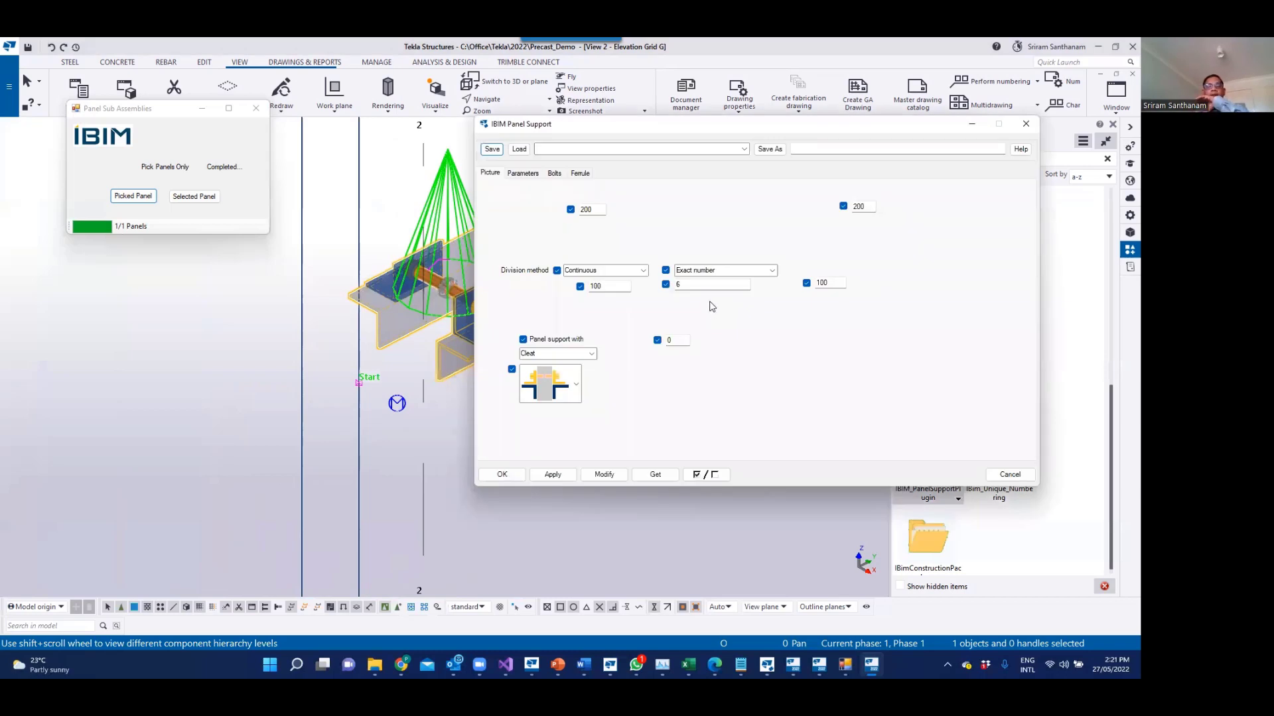
pyautogui.moveTo(636, 131); pyautogui.dragTo(809, 97)
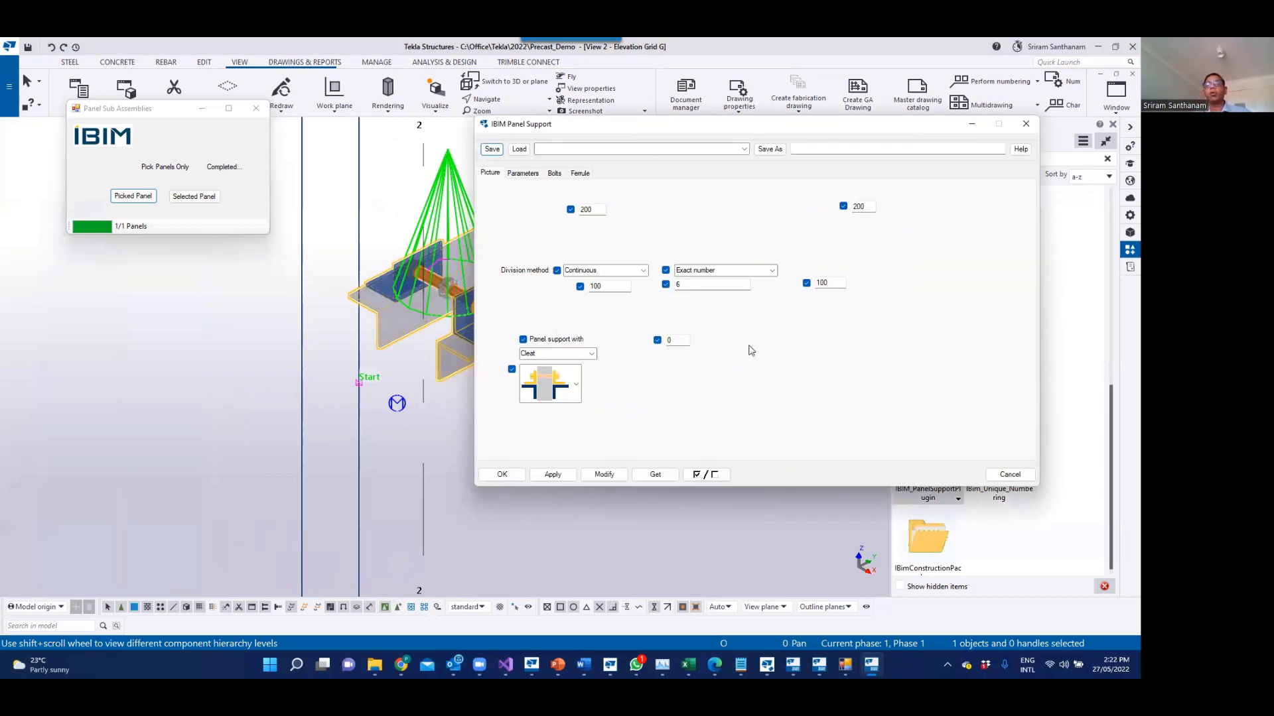
# Step: Change the panel support to Cleat with washer plate with the angle only on the right-hand face of the panel, and modify the component
pyautogui.click(749, 349)
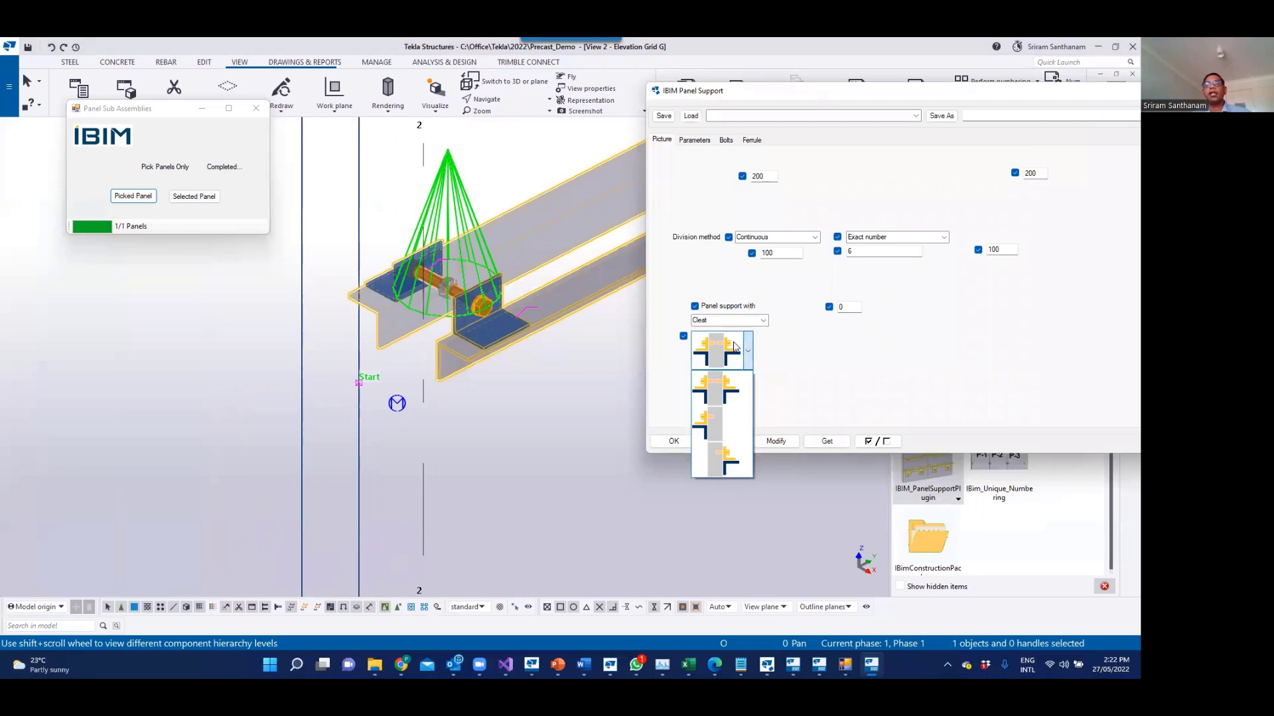
pyautogui.click(762, 321)
pyautogui.click(729, 344)
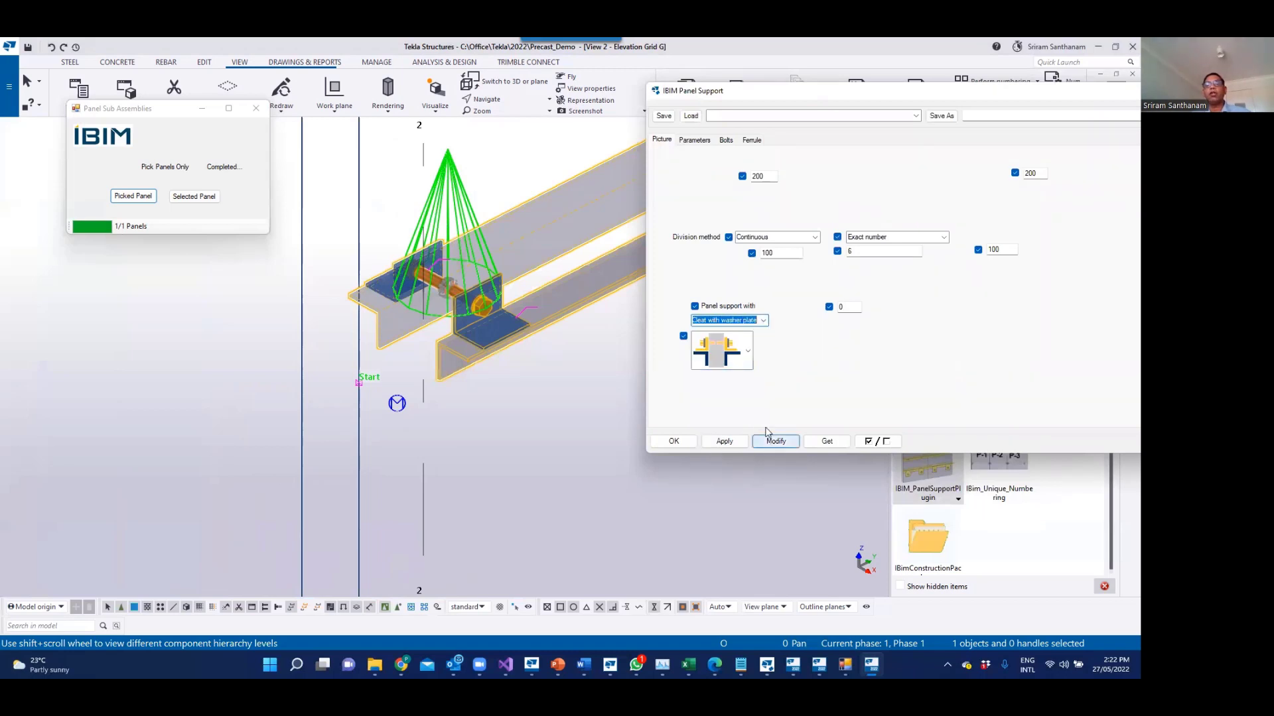
pyautogui.click(747, 351)
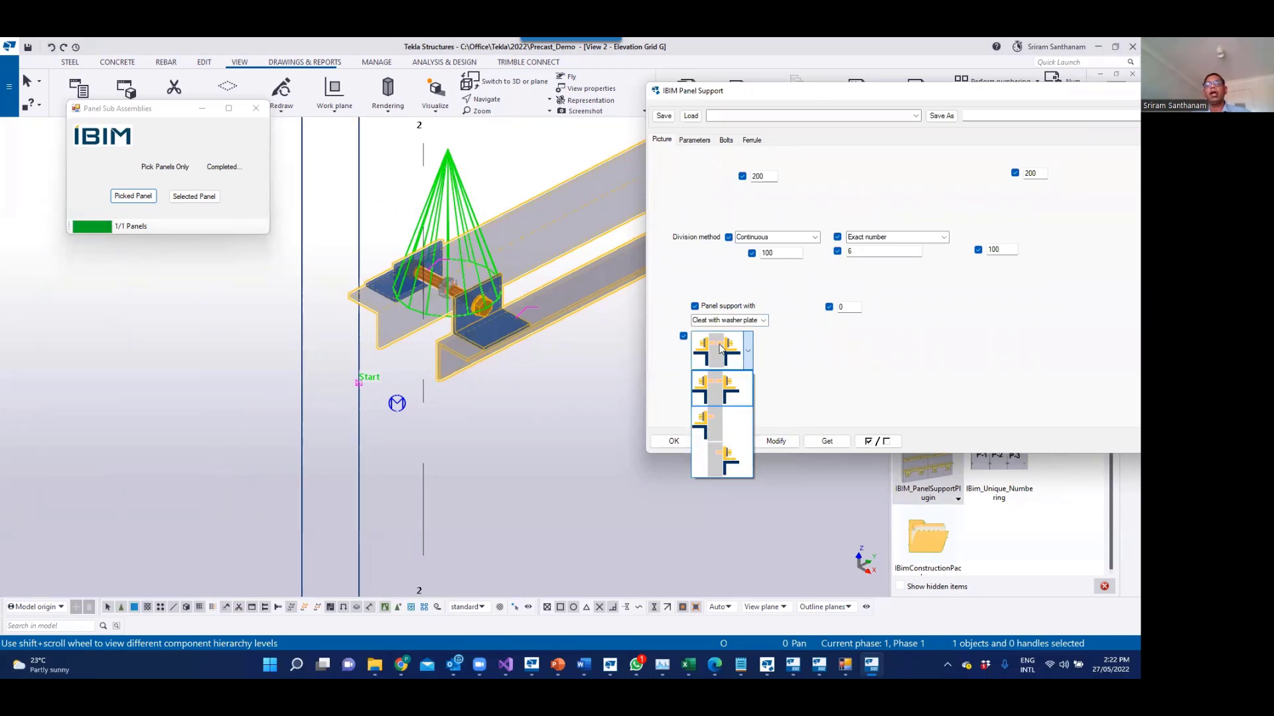
pyautogui.click(717, 468)
pyautogui.click(774, 442)
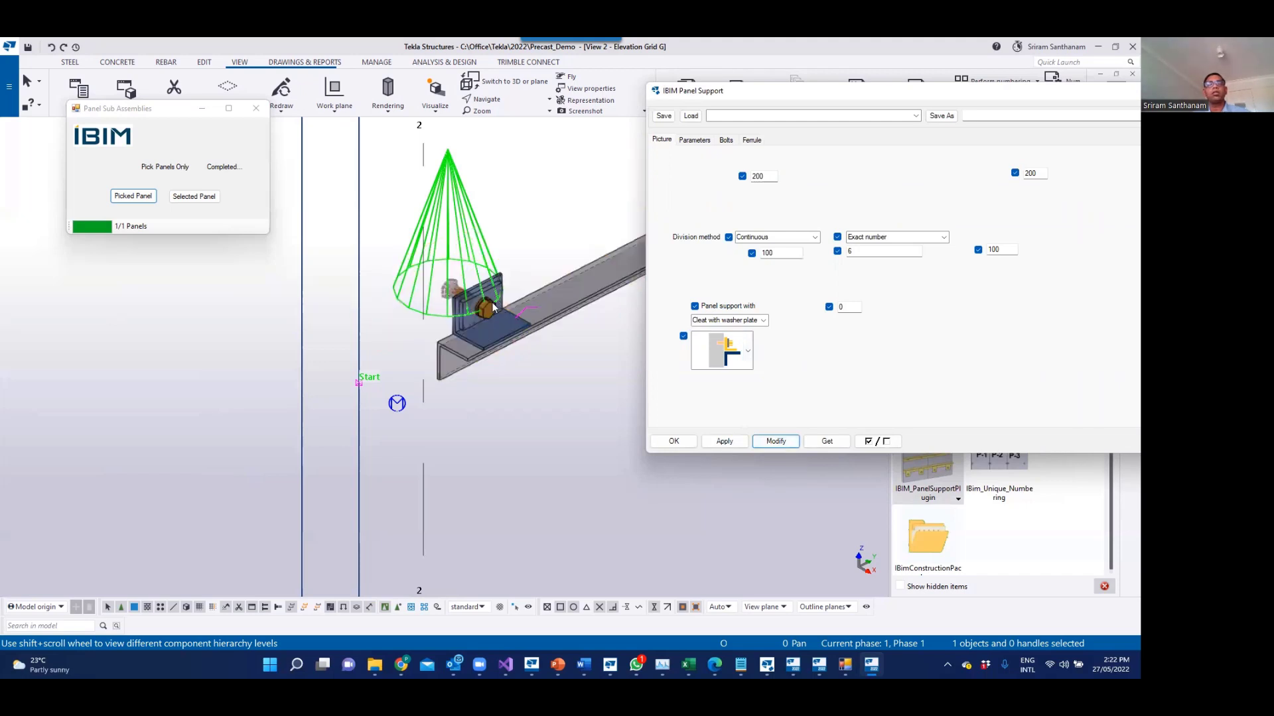
pyautogui.scroll(5, 418, 306)
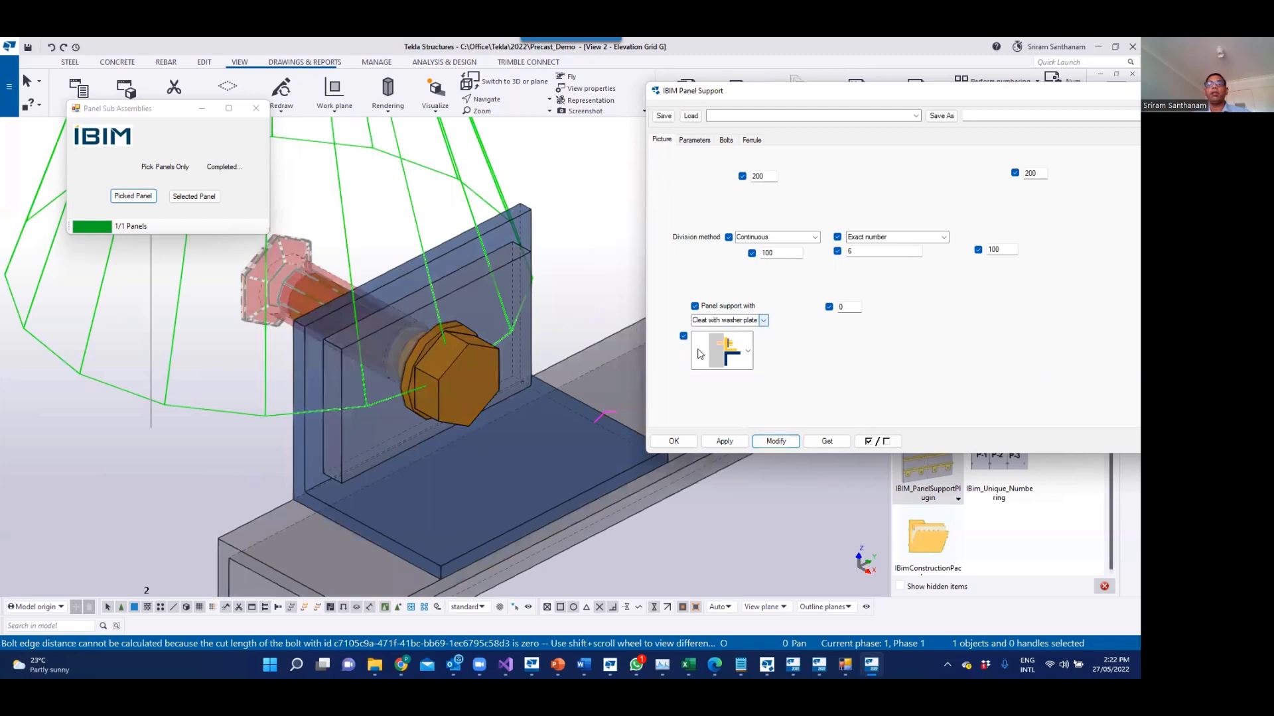
# Step: Change the panel support type to Bolt with the one-sided right-hand arrangement, and update the component in the model
pyautogui.click(763, 321)
pyautogui.click(730, 347)
pyautogui.click(749, 358)
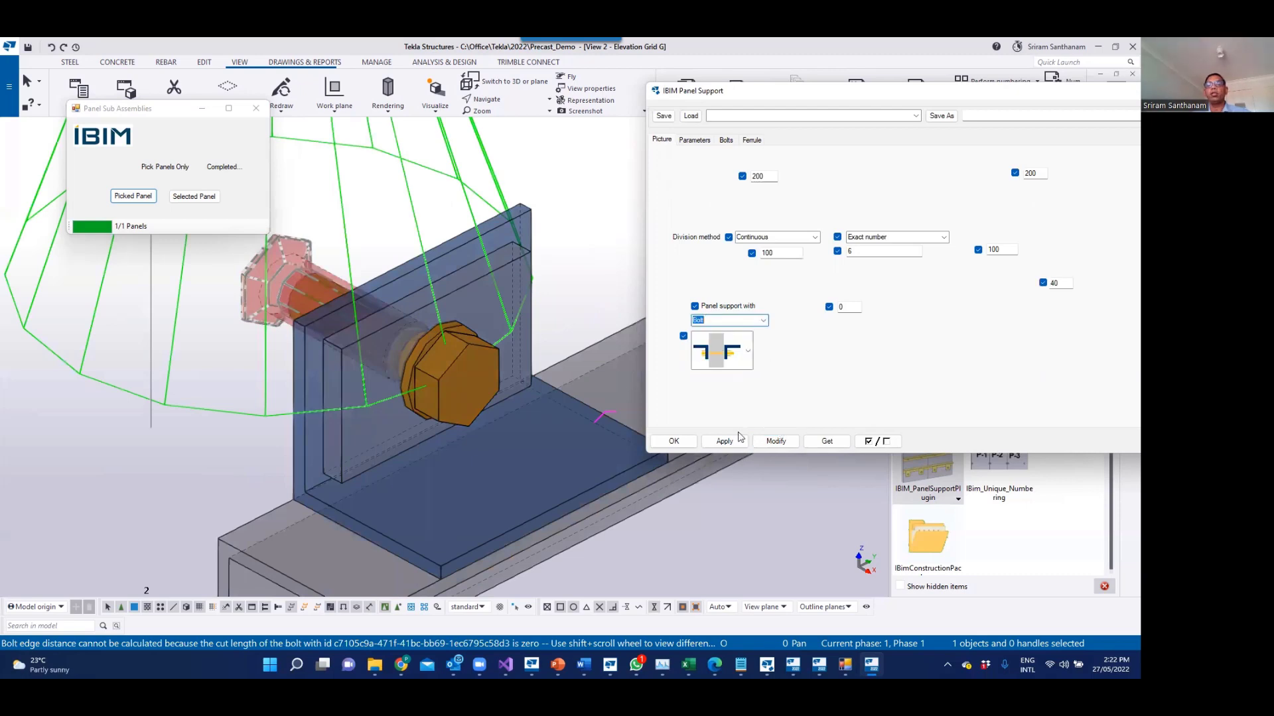
pyautogui.click(788, 444)
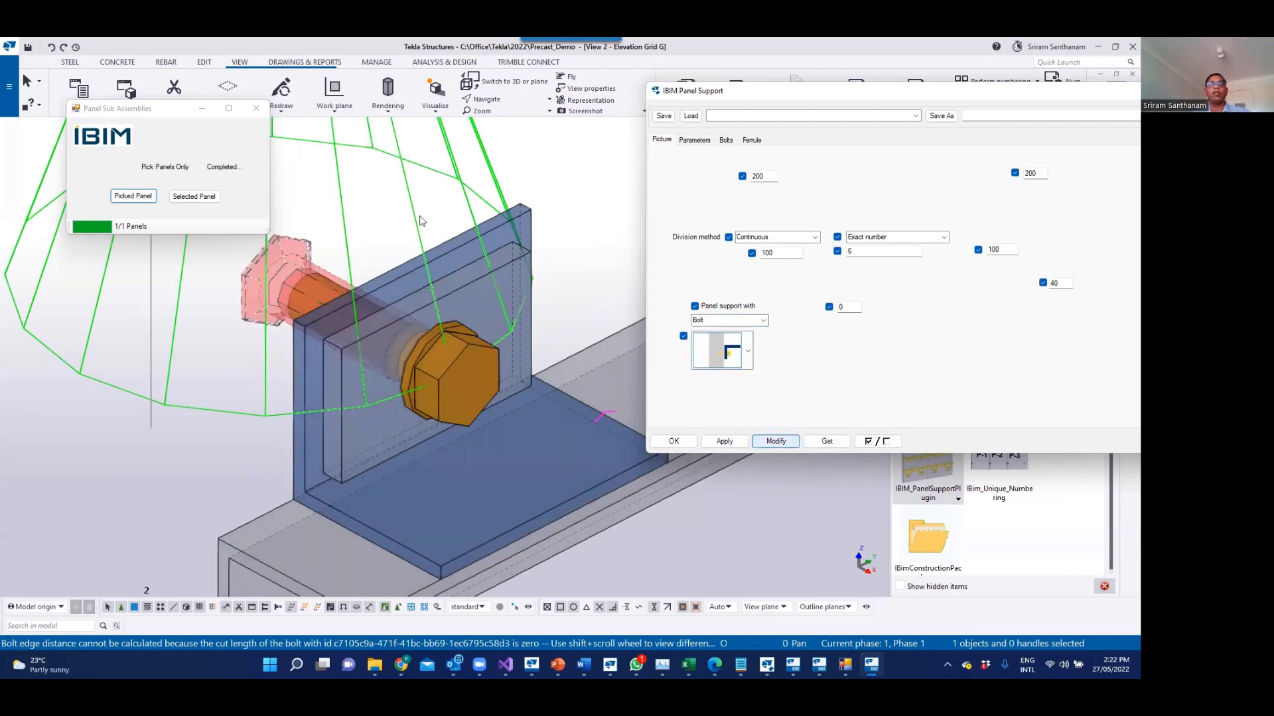
pyautogui.scroll(-3, 367, 205)
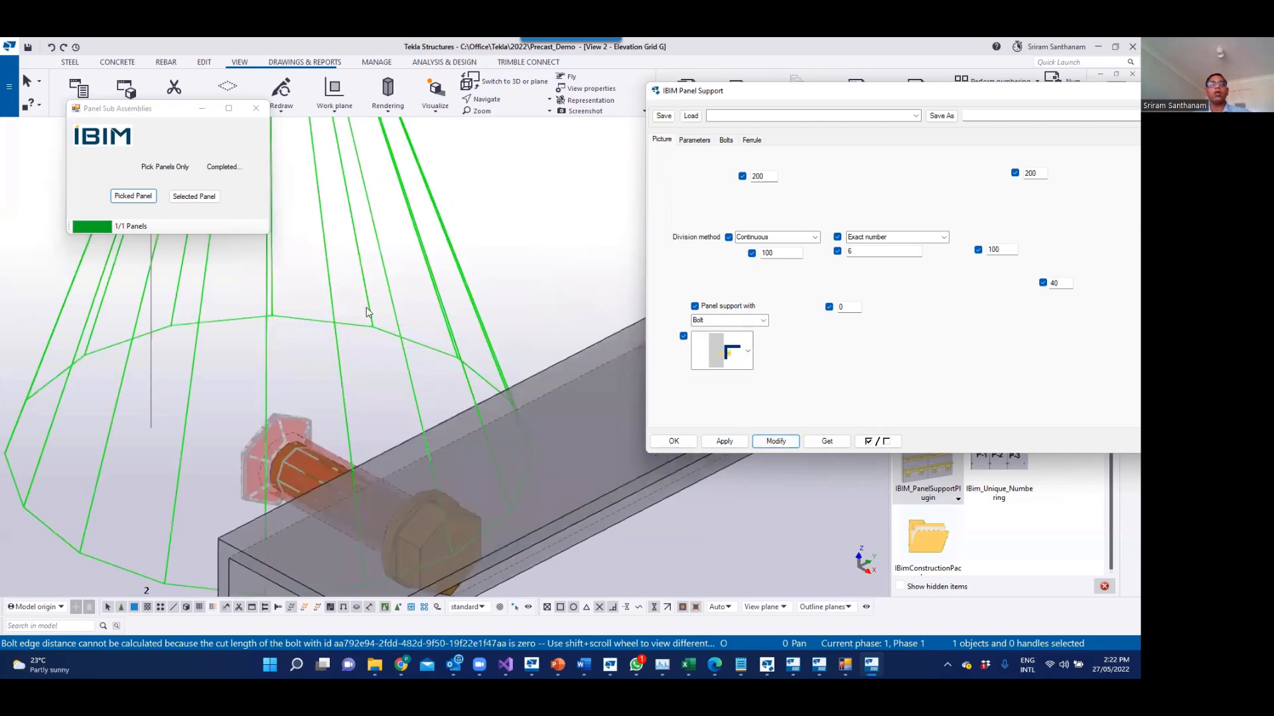
pyautogui.scroll(-2, 374, 301)
pyautogui.scroll(1, 410, 298)
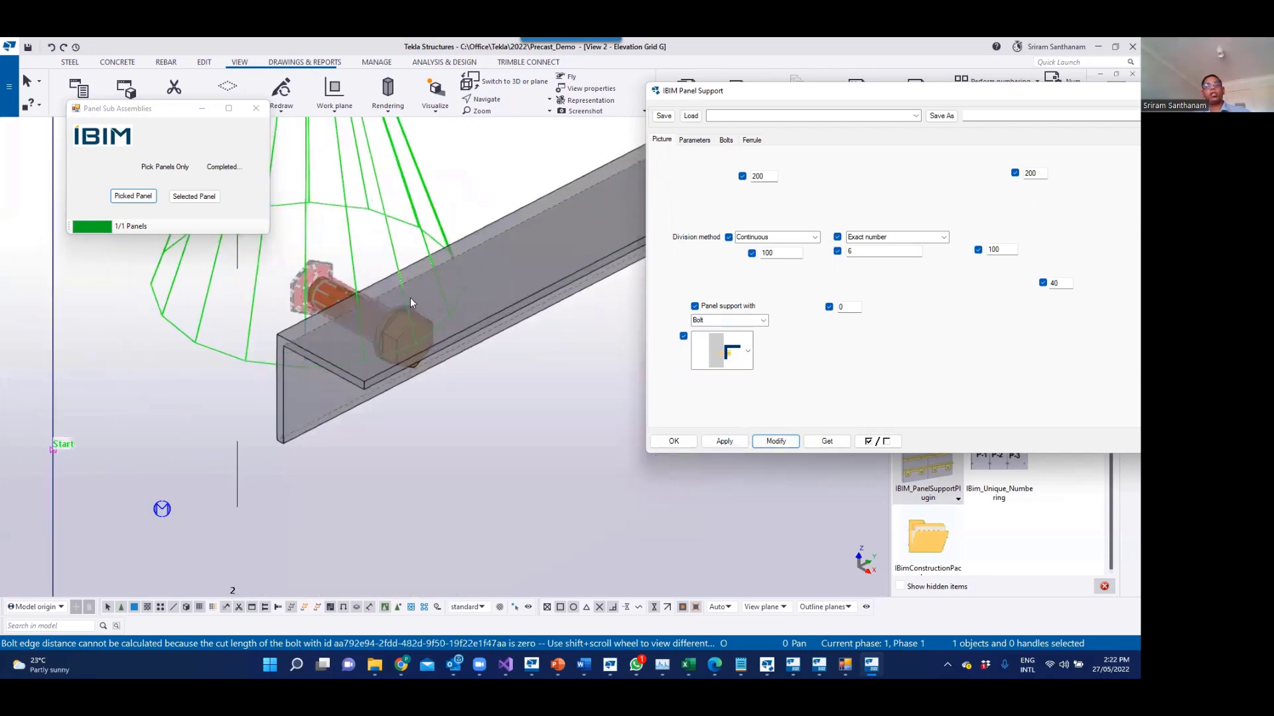
# Step: Change the panel support type to Clip plate with the angle on one side of the panel, and apply it to the support
pyautogui.click(747, 349)
pyautogui.click(763, 320)
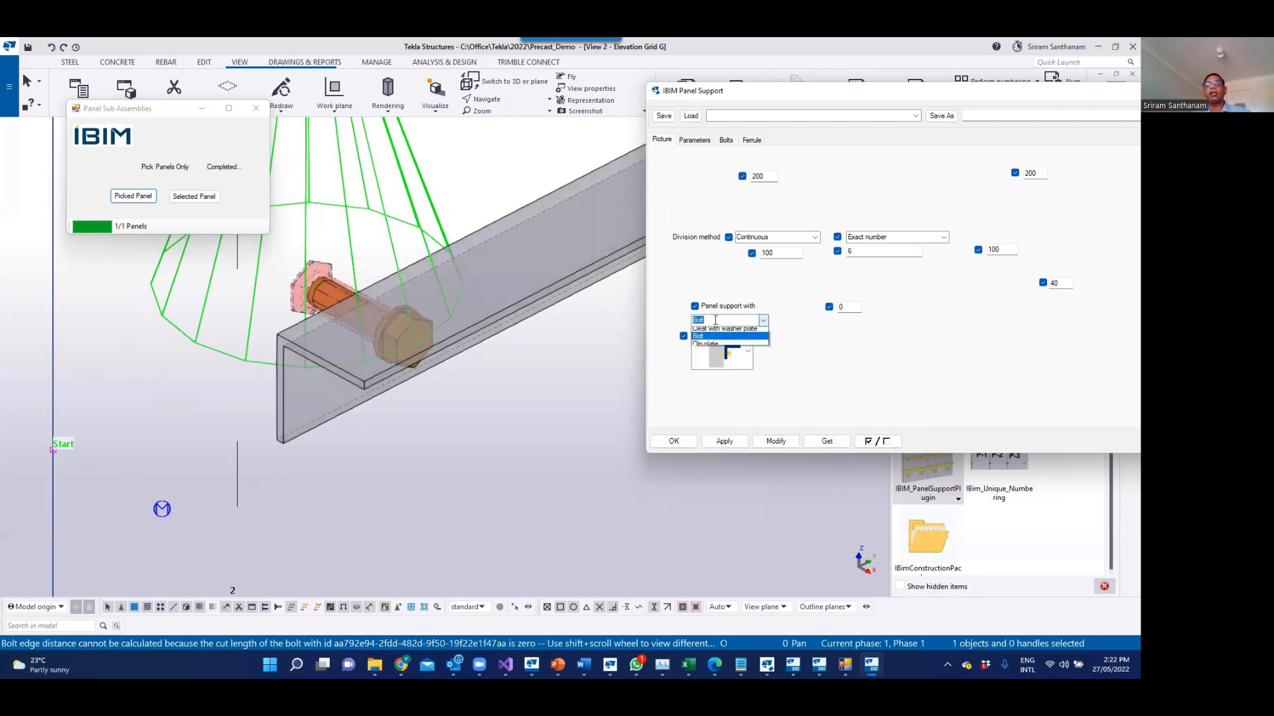
pyautogui.click(705, 343)
pyautogui.click(747, 350)
pyautogui.click(733, 425)
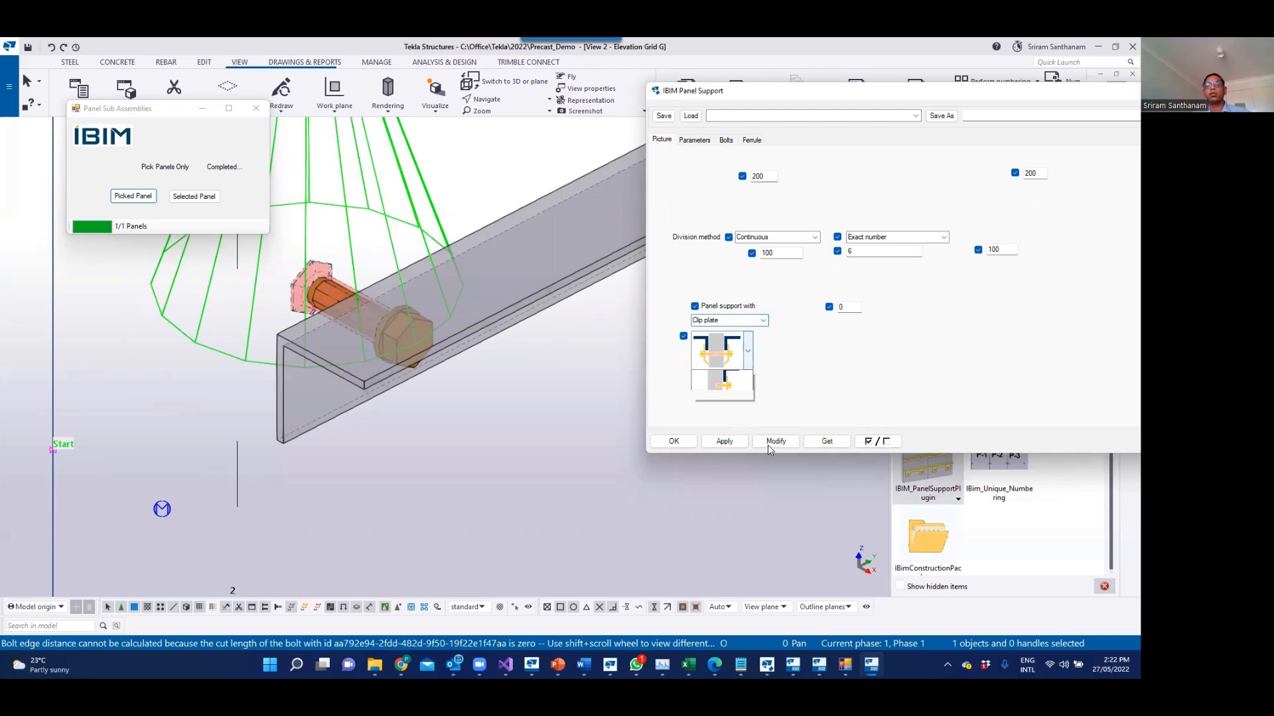
pyautogui.click(777, 441)
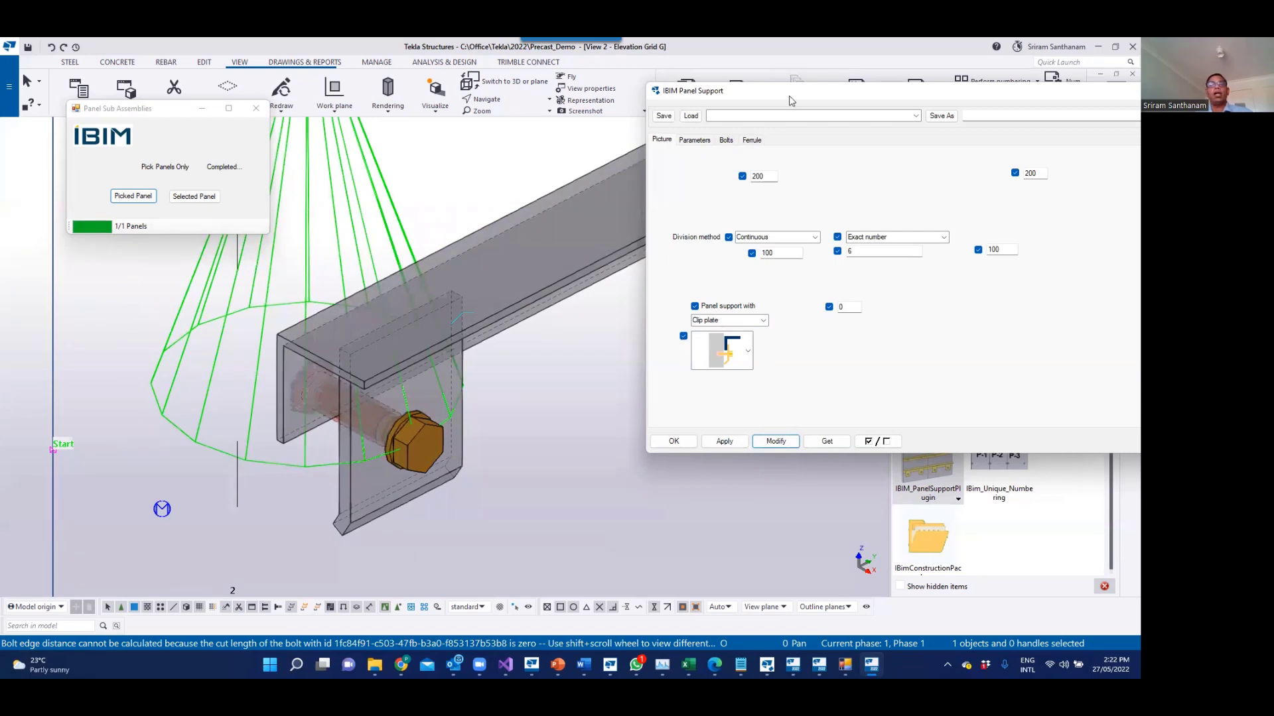
# Step: Set the support's division method to By Panel with Exact number spacing, modify the component and check the clip plates around the panel joint
pyautogui.scroll(-5, 208, 382)
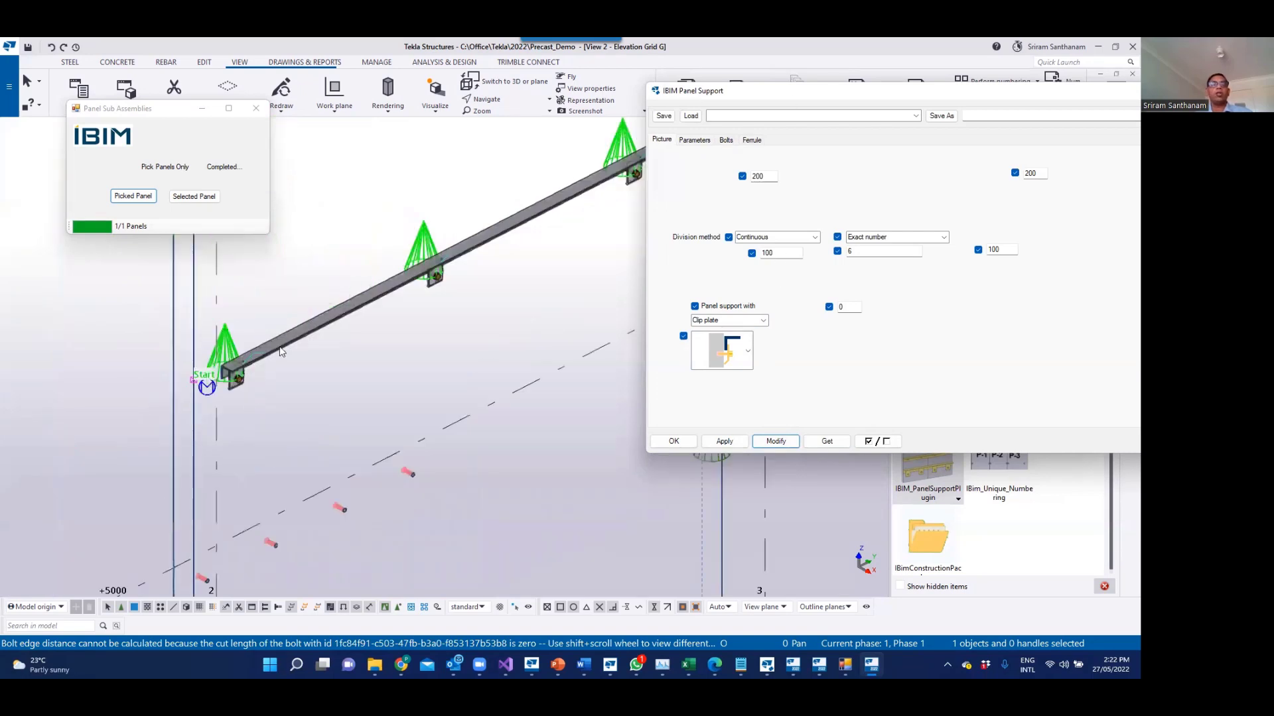
pyautogui.scroll(-3, 281, 351)
pyautogui.scroll(1, 565, 207)
pyautogui.scroll(-1, 360, 319)
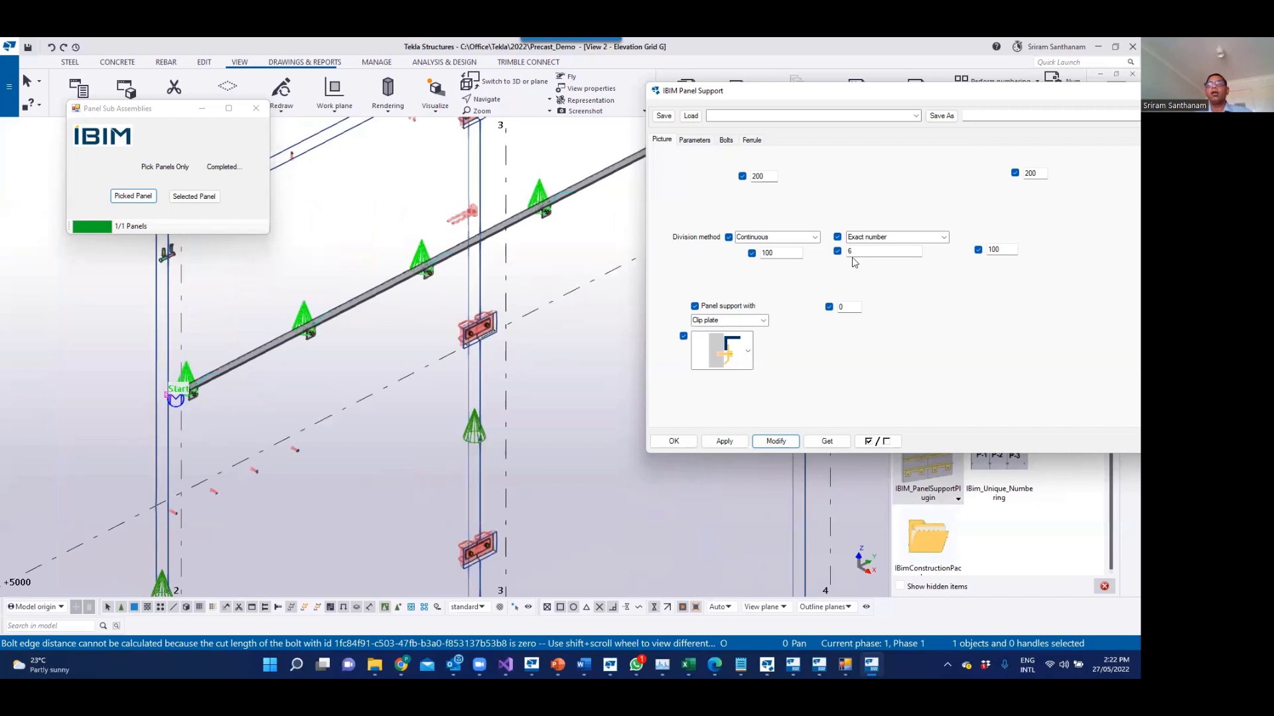
pyautogui.click(768, 240)
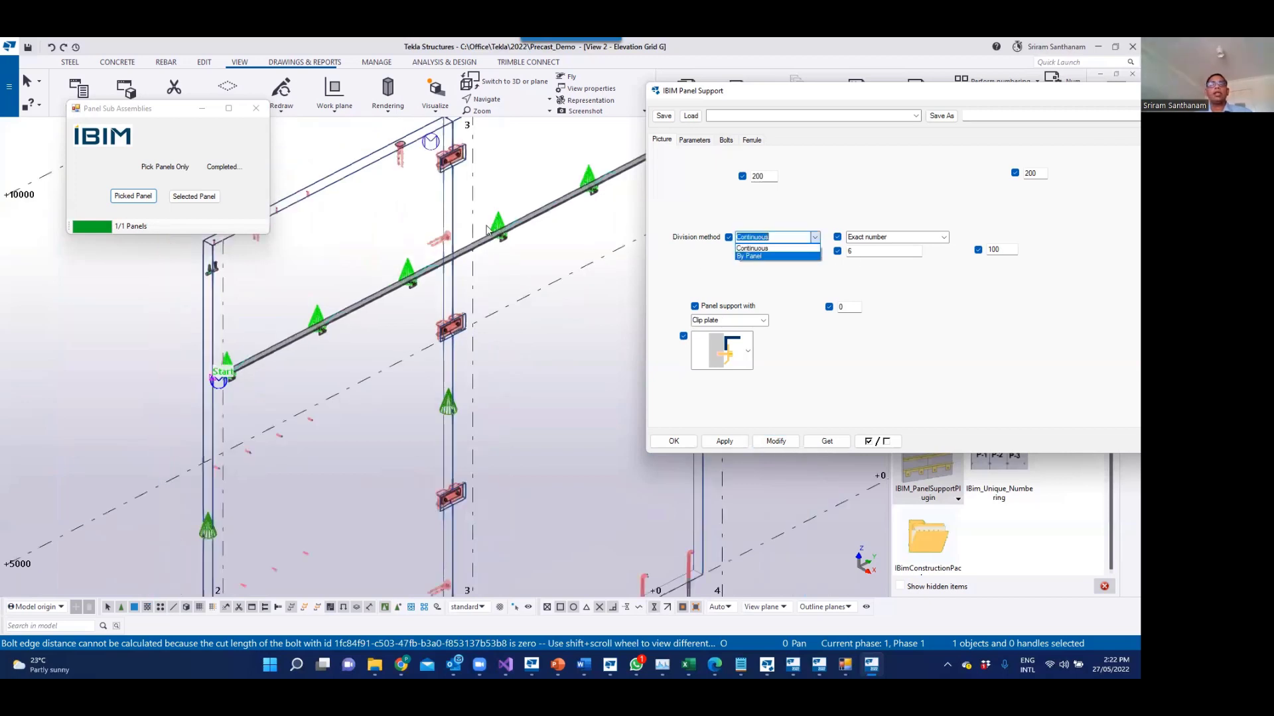
pyautogui.press('Return')
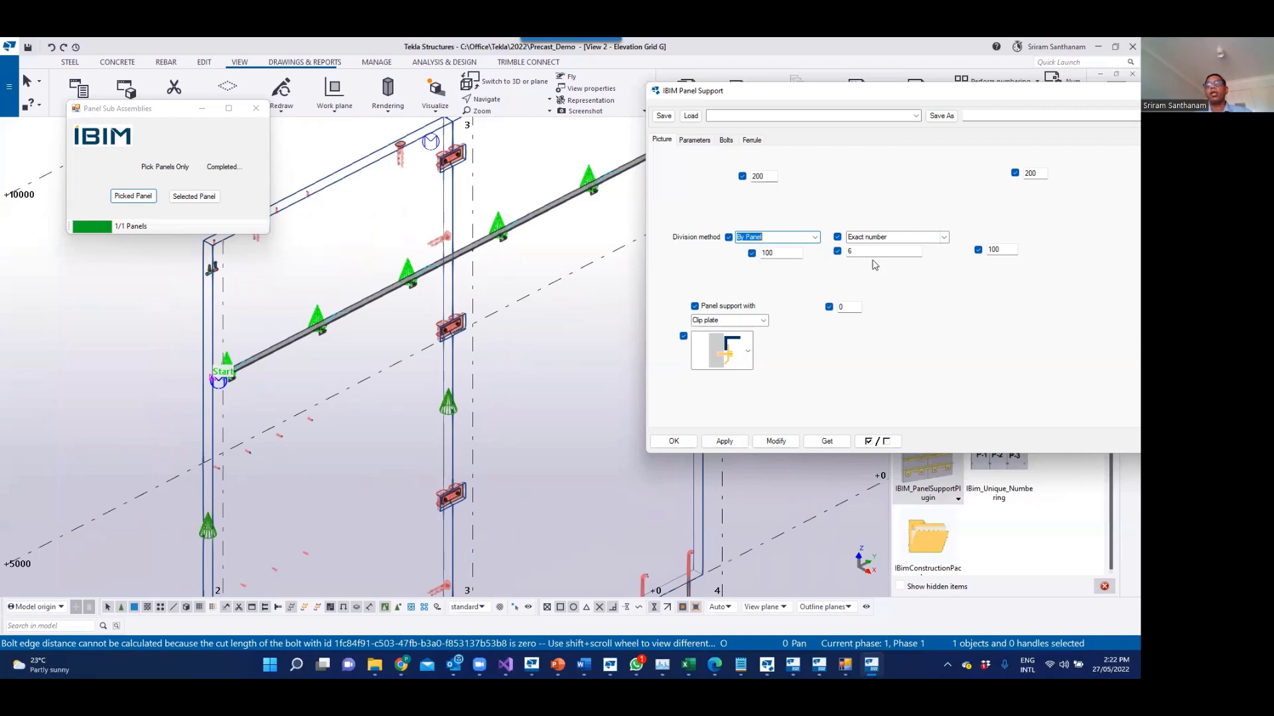
pyautogui.click(879, 237)
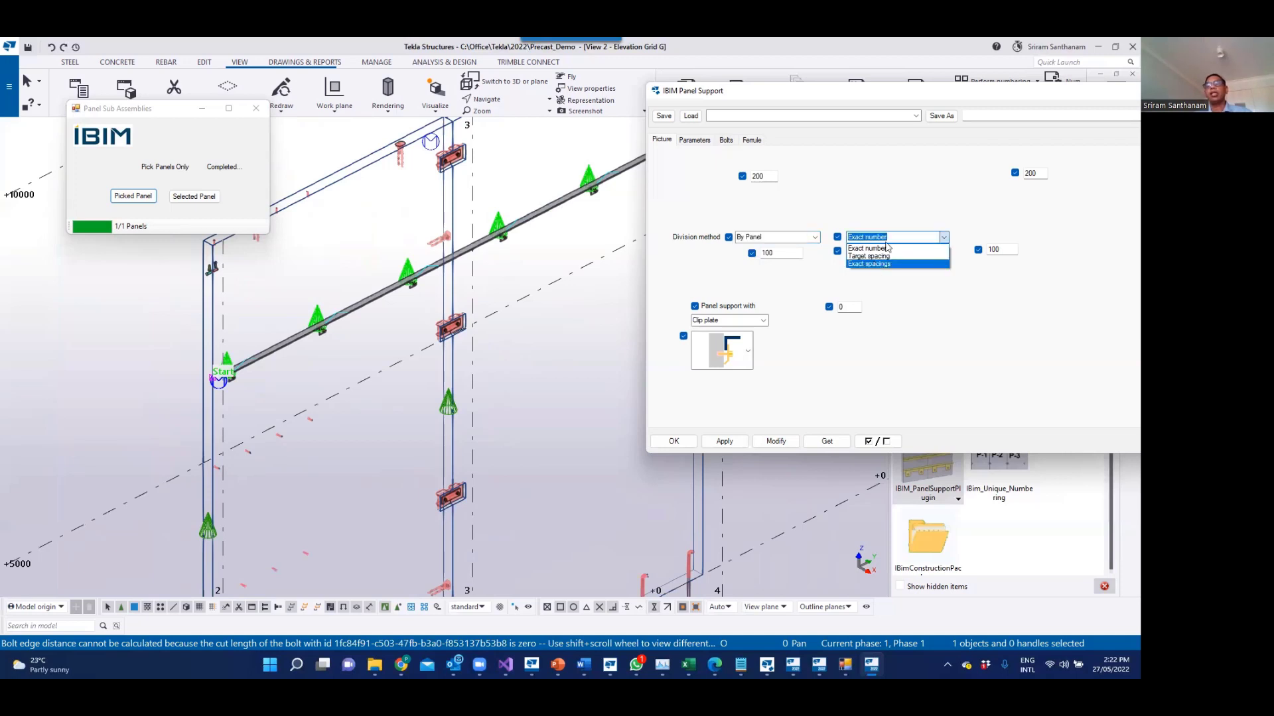
pyautogui.click(878, 248)
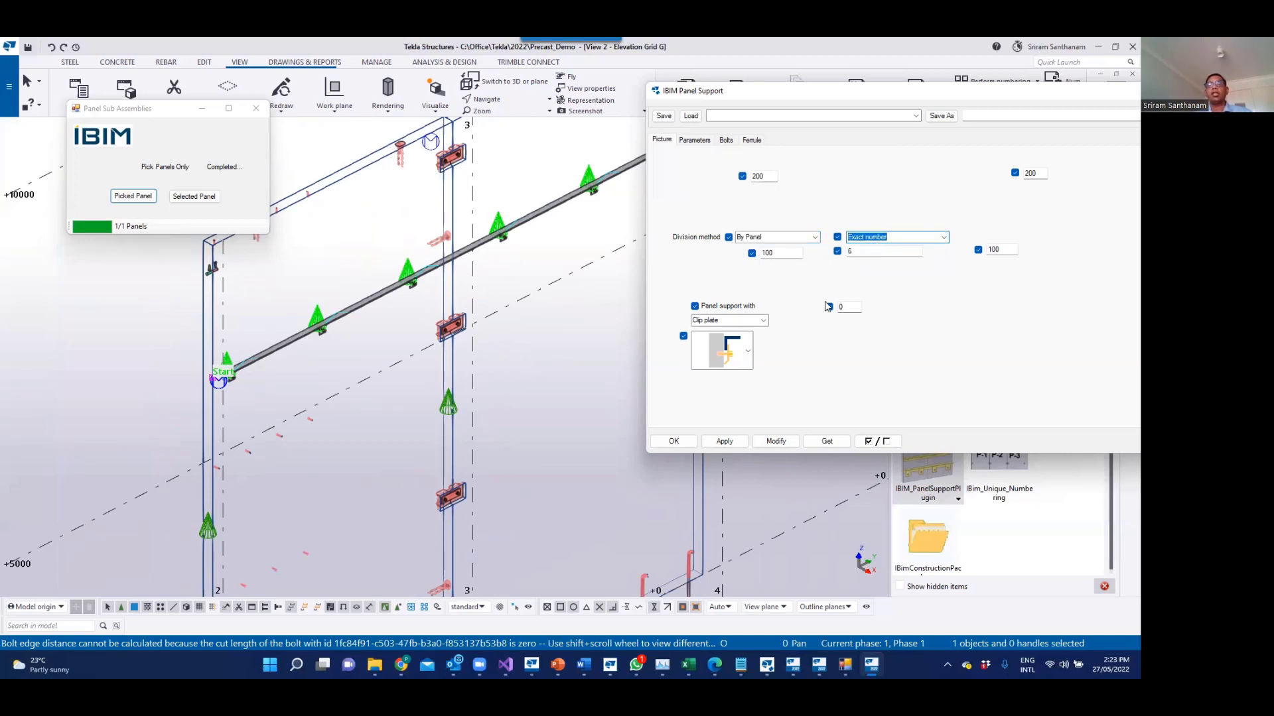
pyautogui.click(788, 440)
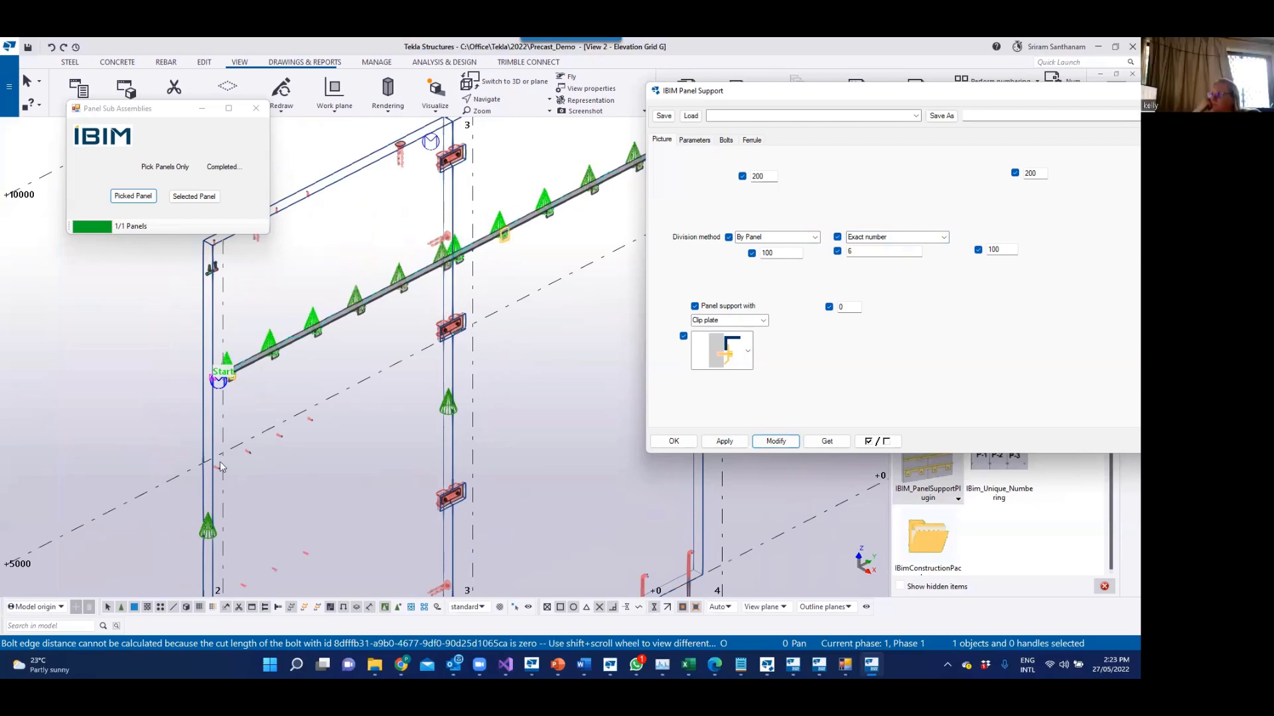
pyautogui.scroll(3, 421, 304)
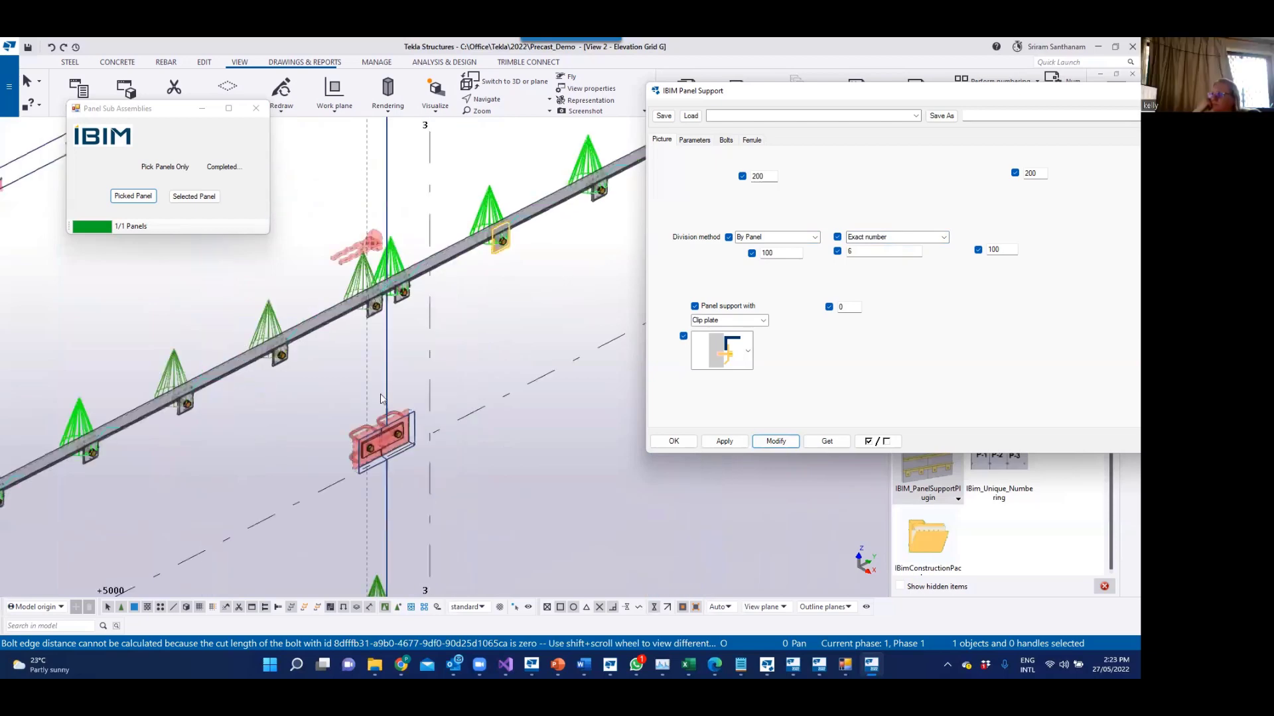
pyautogui.scroll(2, 380, 393)
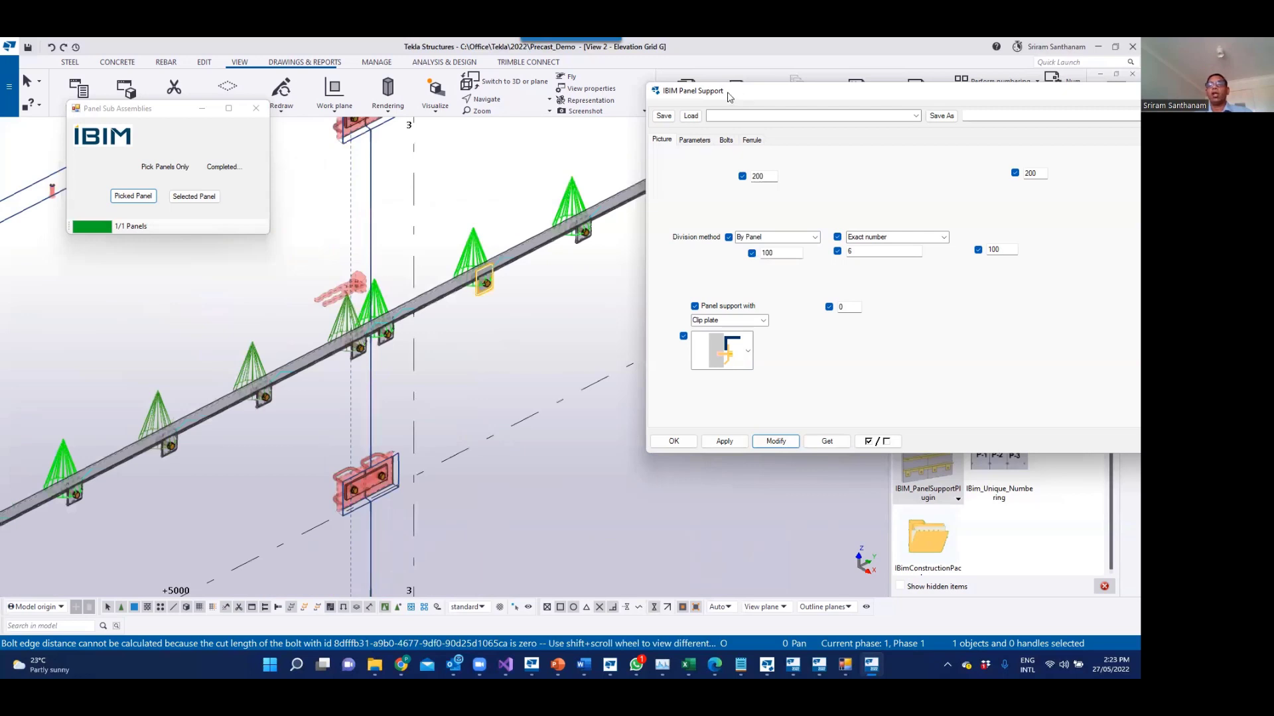
# Step: Open the IBIM_Panel_To_Raker component's properties and choose the clip plate arrangement as its panel support
pyautogui.moveTo(730, 98); pyautogui.dragTo(413, 114)
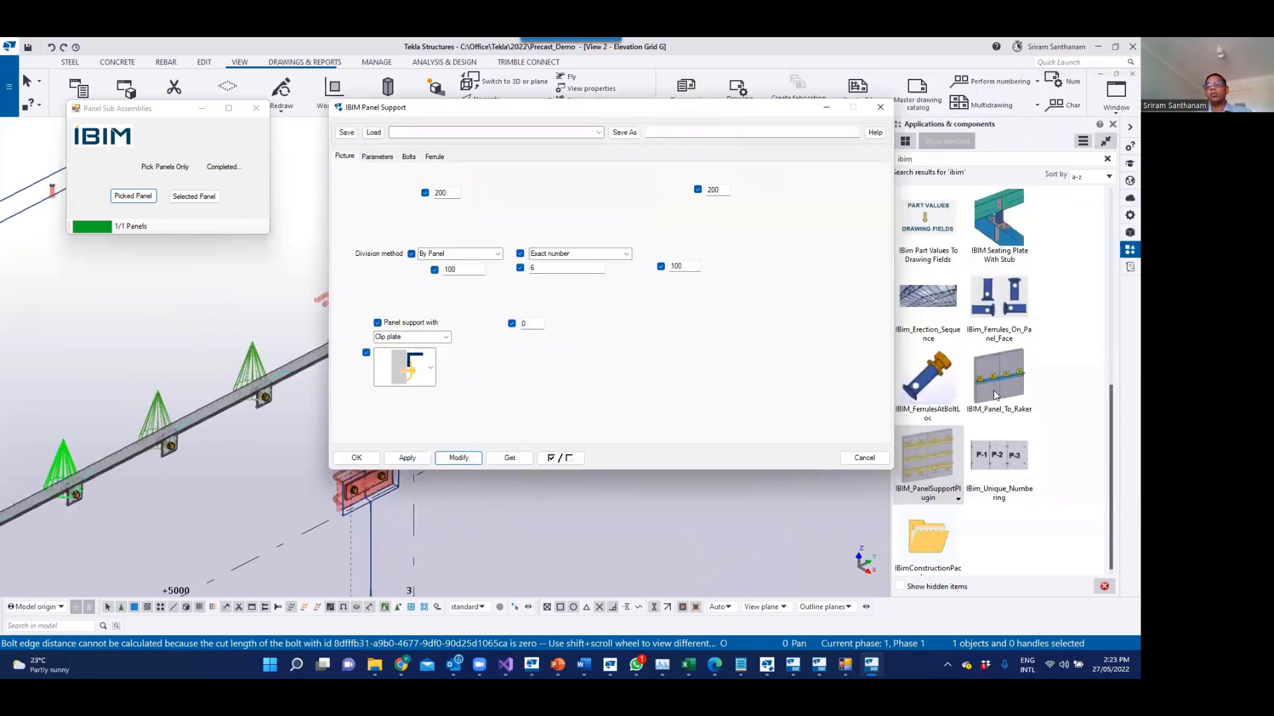
pyautogui.click(993, 388)
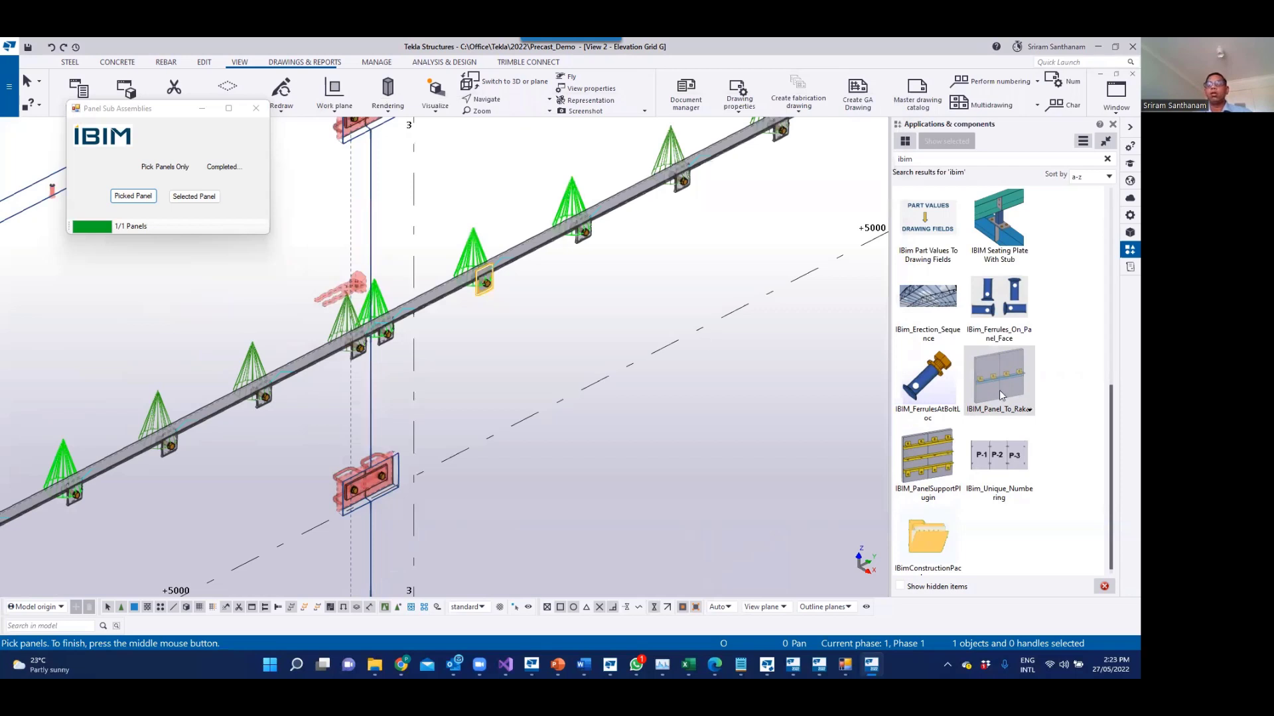
pyautogui.doubleClick(998, 387)
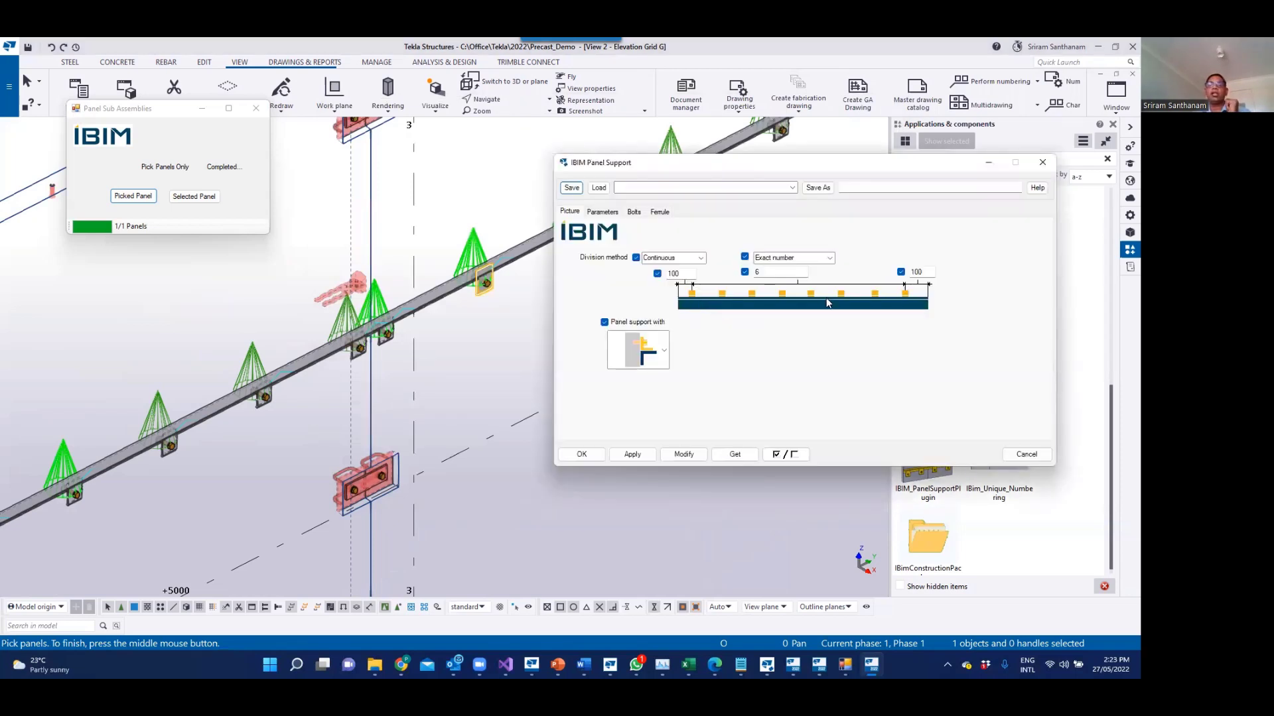
pyautogui.click(610, 215)
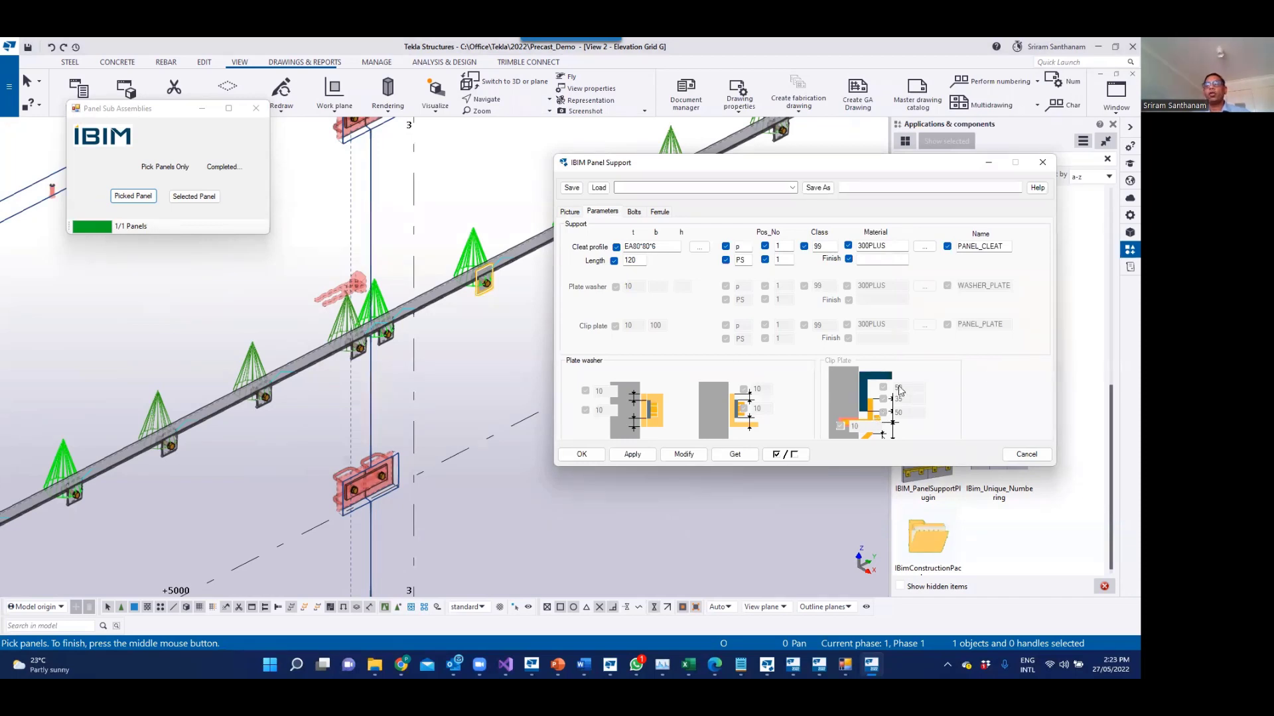
pyautogui.click(569, 213)
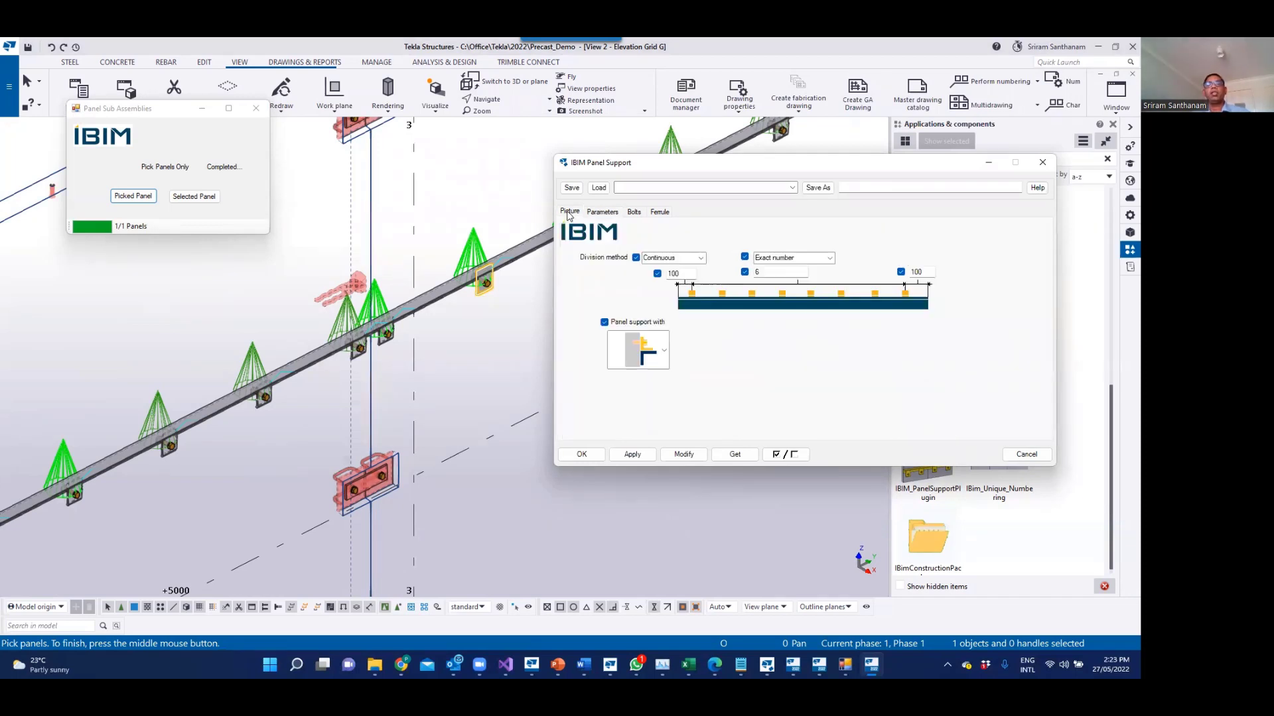
pyautogui.click(664, 351)
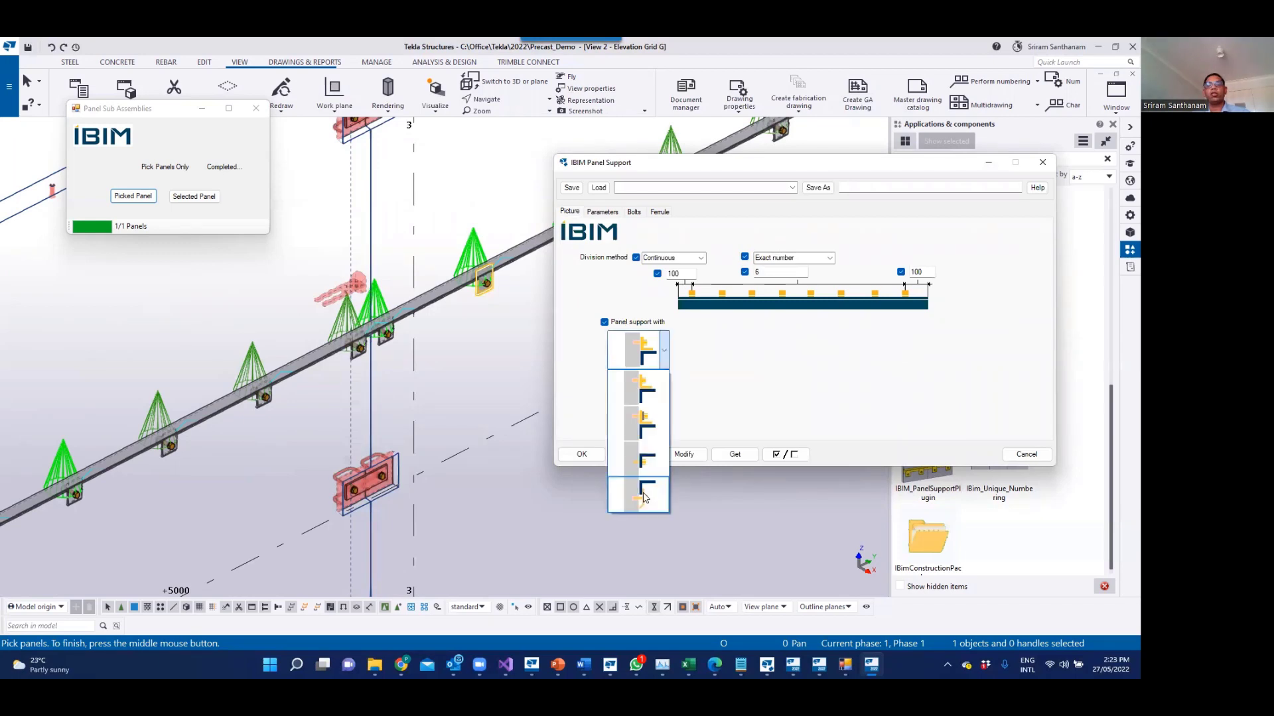
pyautogui.click(638, 494)
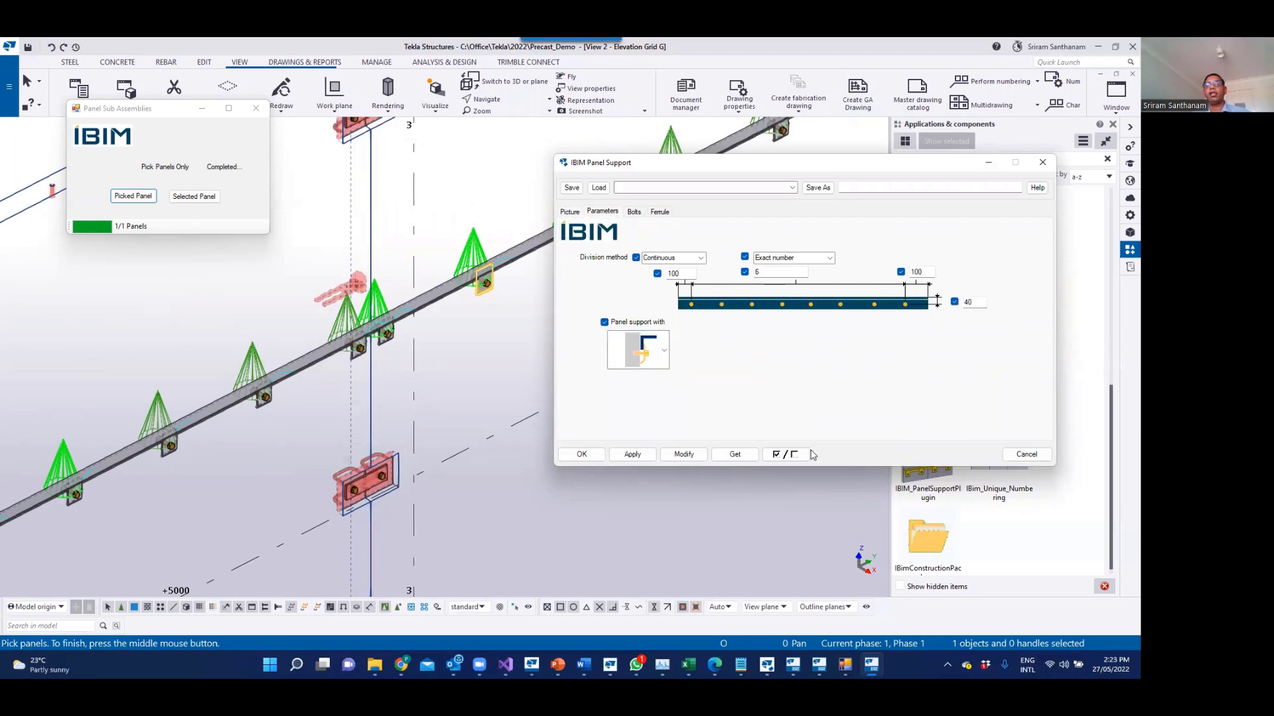
# Step: Review the raker component's cleat, plate and bolt settings, and set the ferrule's component type to Custom component
pyautogui.hotkey('ctrl', 'Tab')
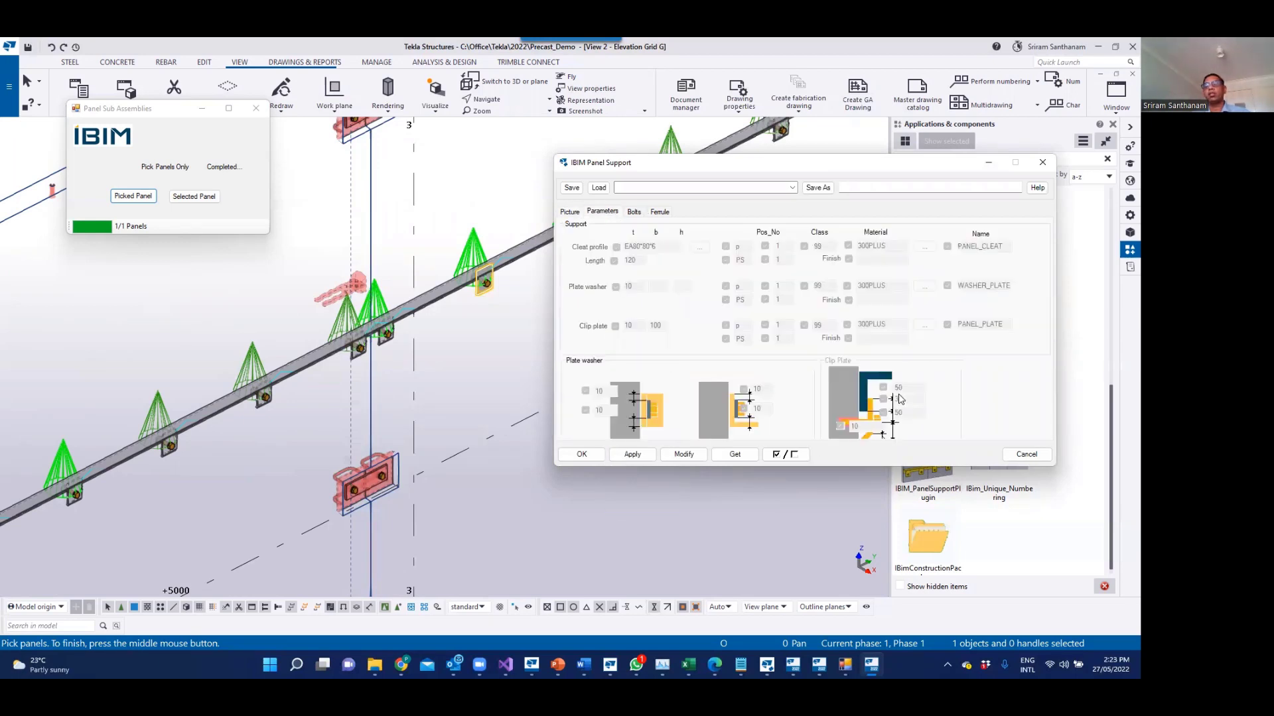
pyautogui.click(573, 212)
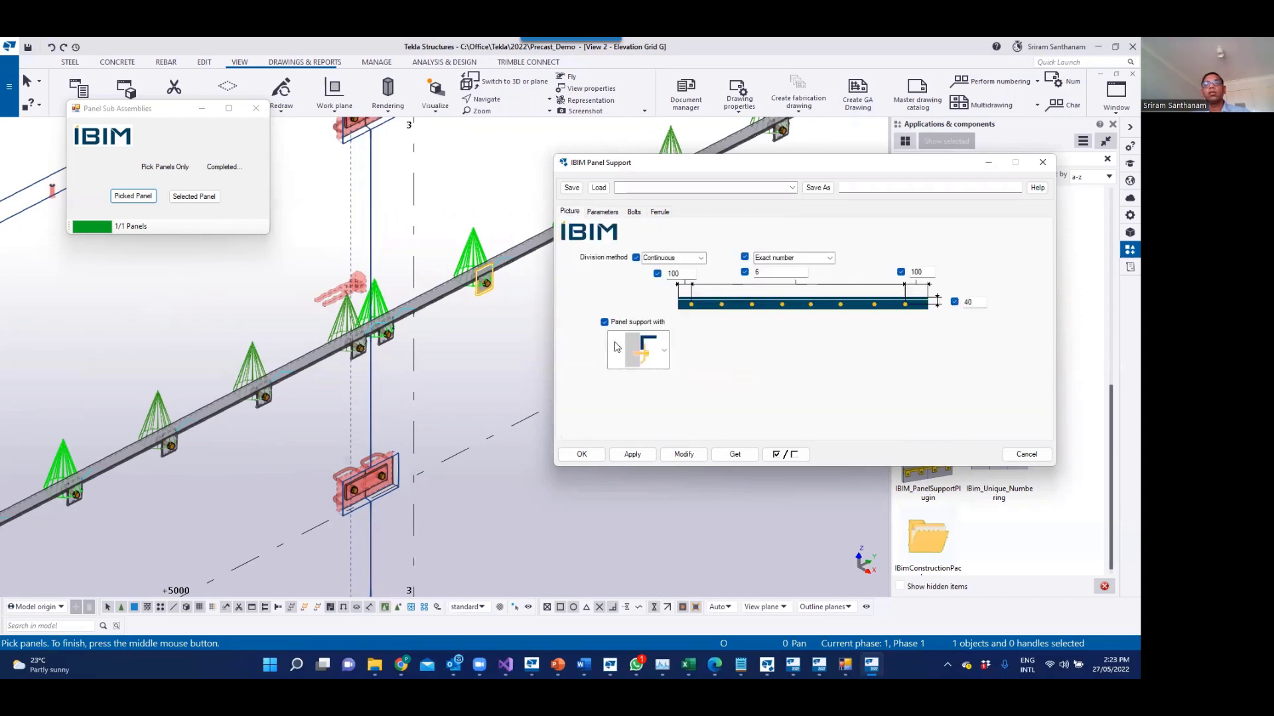
pyautogui.click(605, 212)
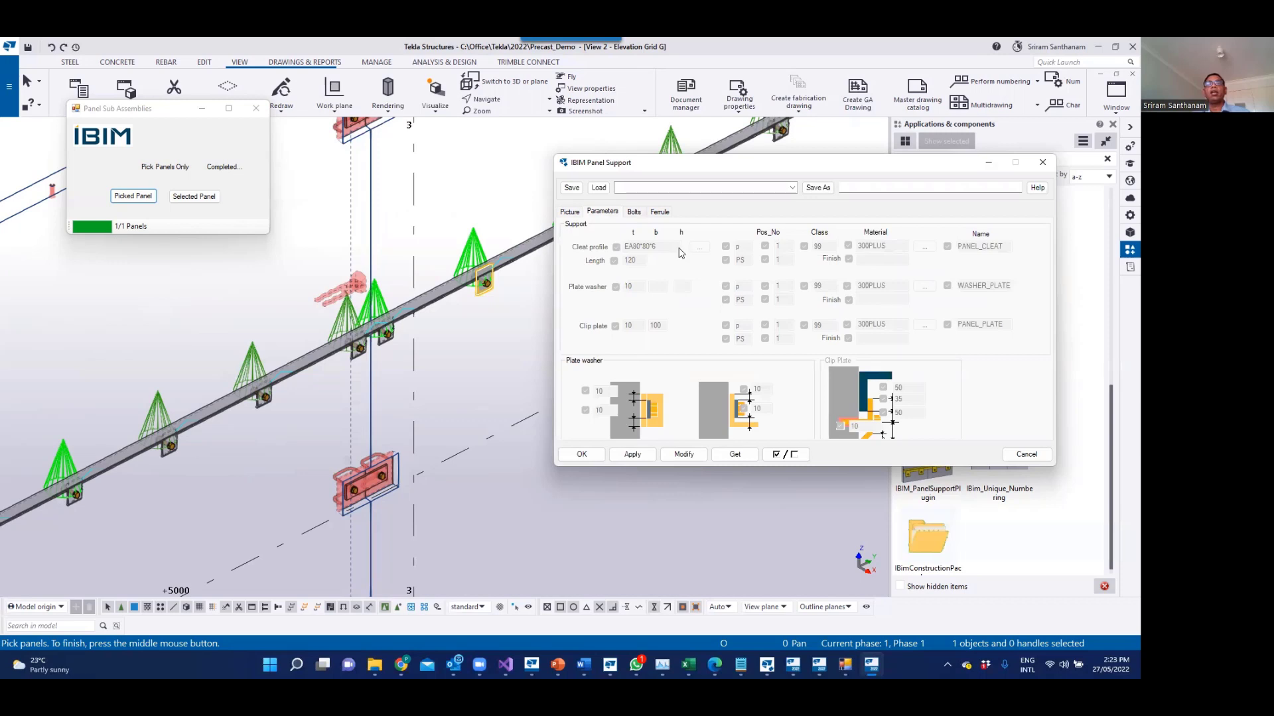
pyautogui.click(634, 212)
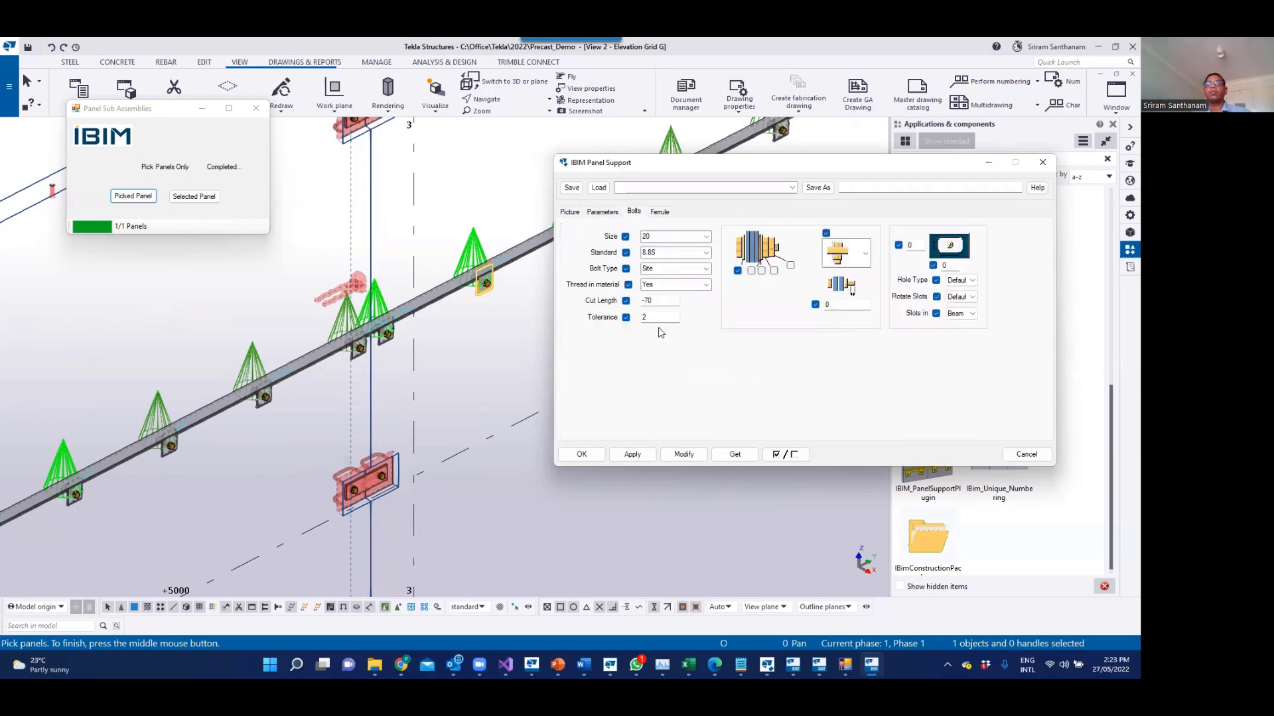
pyautogui.click(659, 213)
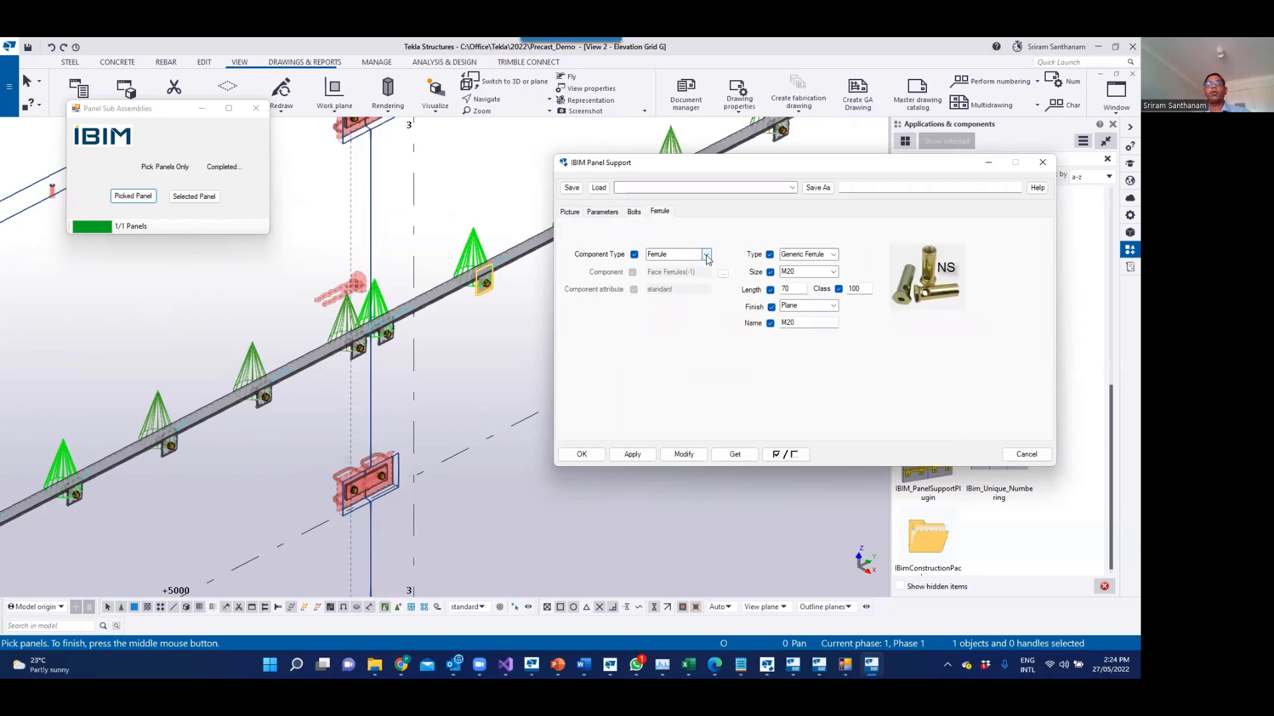
pyautogui.click(706, 255)
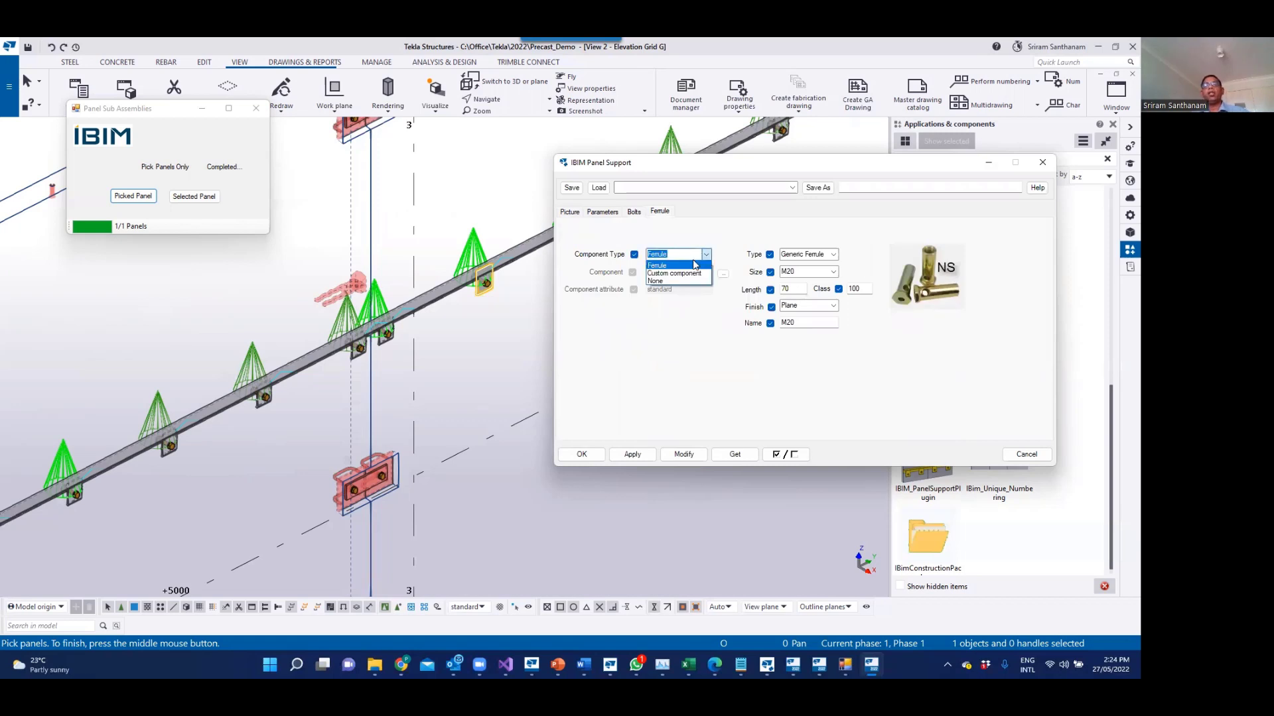
pyautogui.click(695, 274)
pyautogui.click(723, 274)
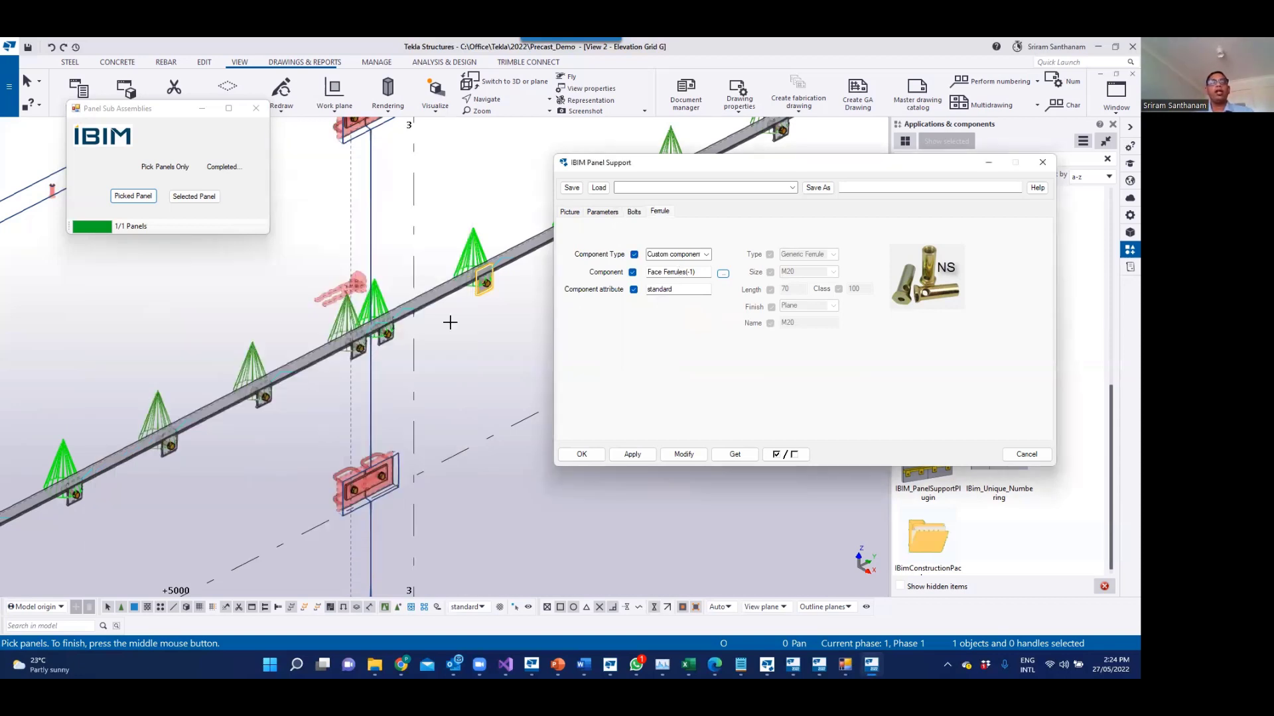
# Step: Close the raker component's dialog and open the properties of the IBIM panel support component
pyautogui.scroll(2, 493, 280)
pyautogui.click(1041, 163)
pyautogui.rightClick(577, 197)
pyautogui.click(593, 197)
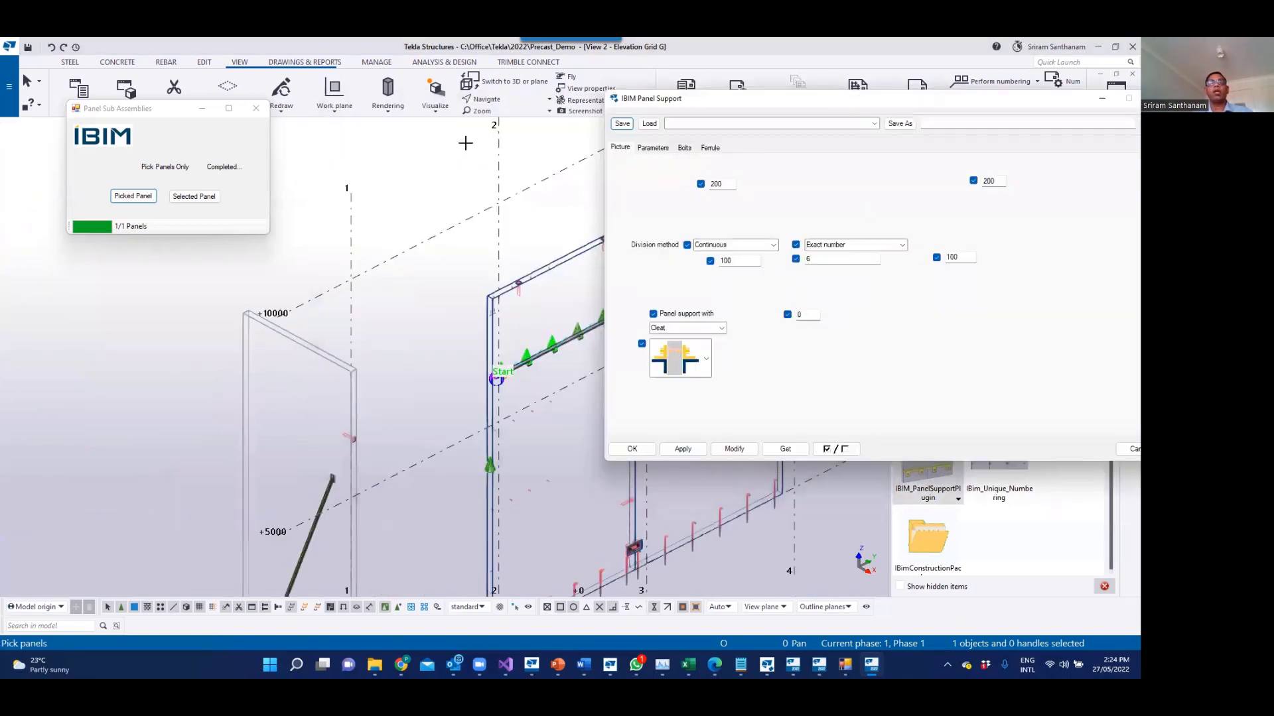
pyautogui.press('Escape')
pyautogui.scroll(5, 523, 367)
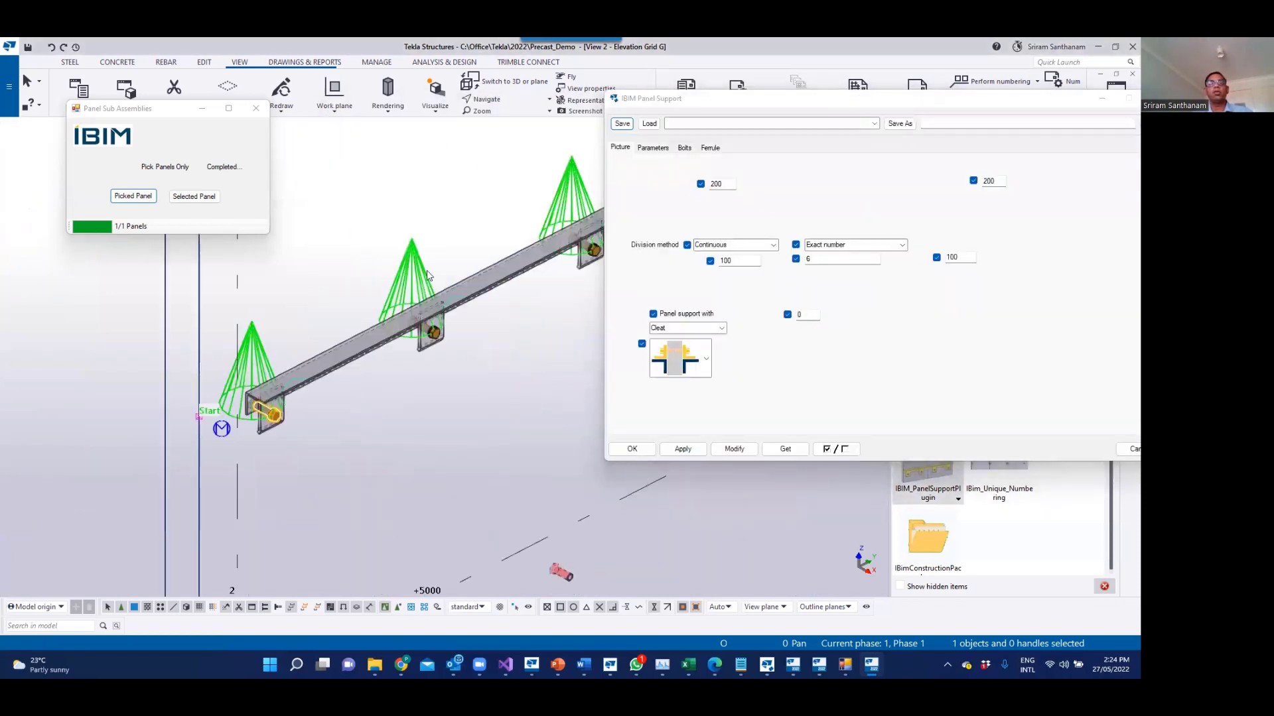
# Step: Change the panel support type to Bolt with the angle on one side of the panel, and modify the support
pyautogui.click(721, 329)
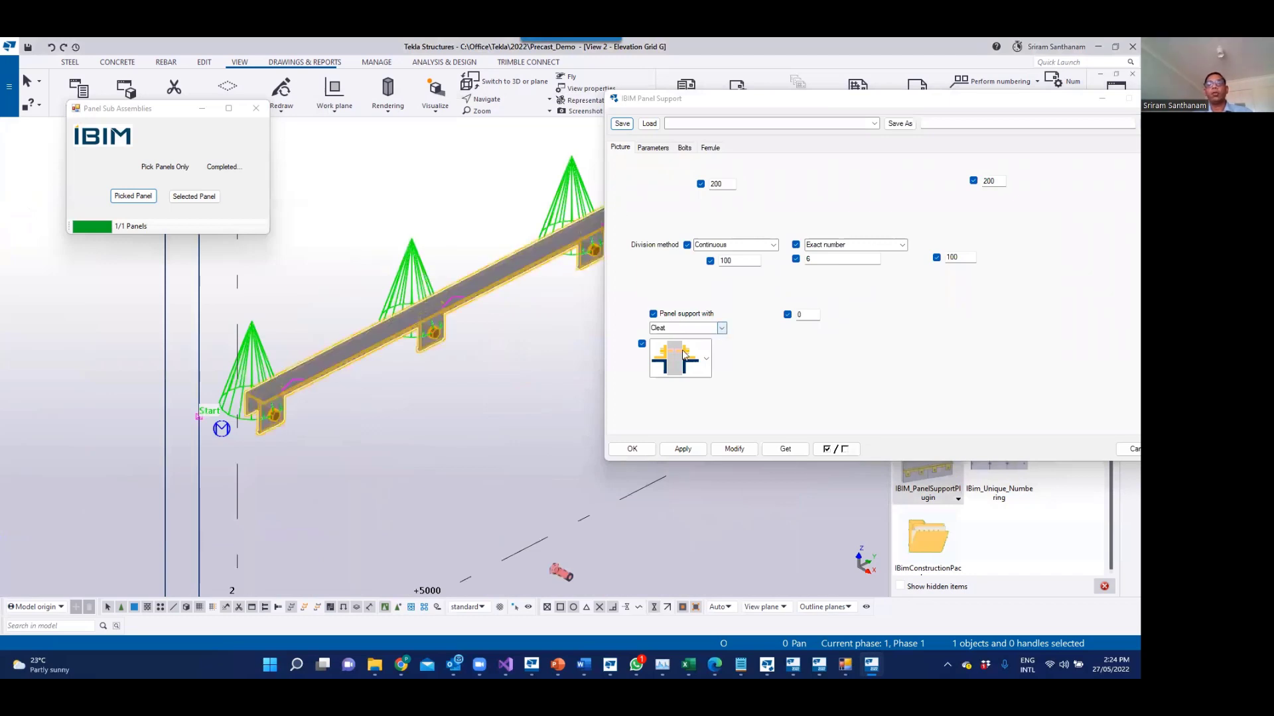
pyautogui.click(705, 355)
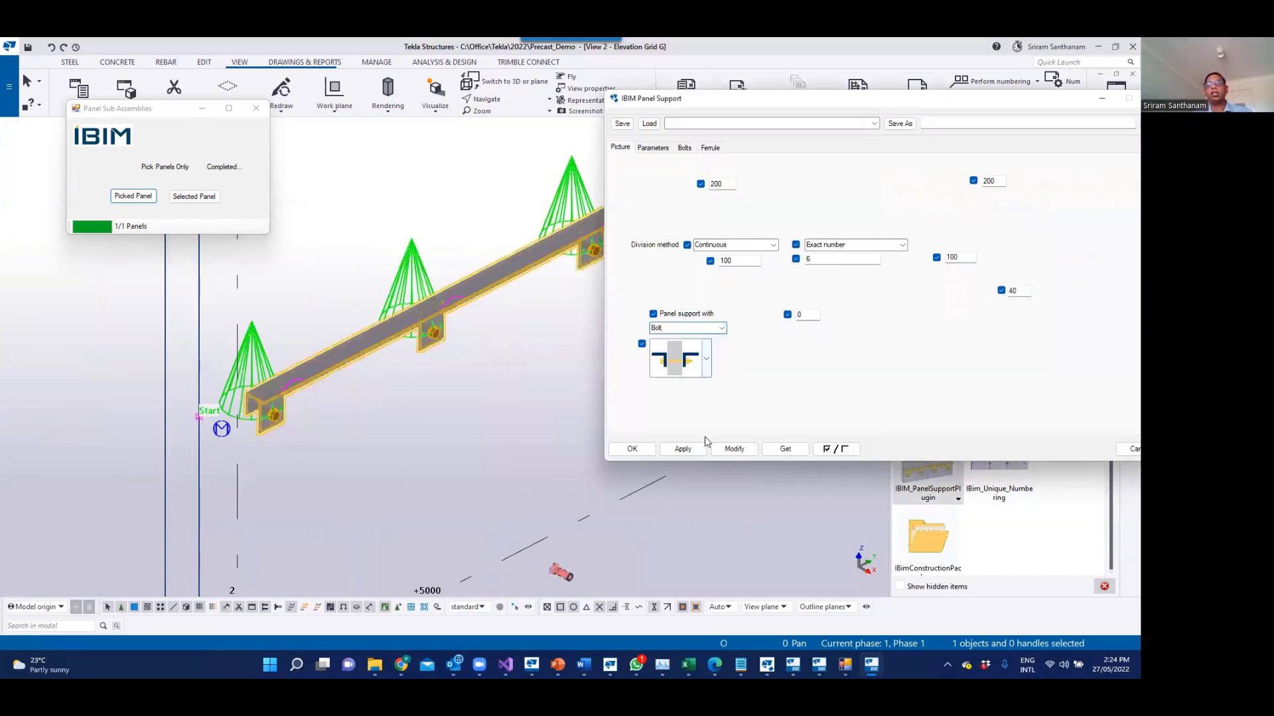
pyautogui.hotkey('alt', 'Down')
pyautogui.press('Down')
pyautogui.click(730, 450)
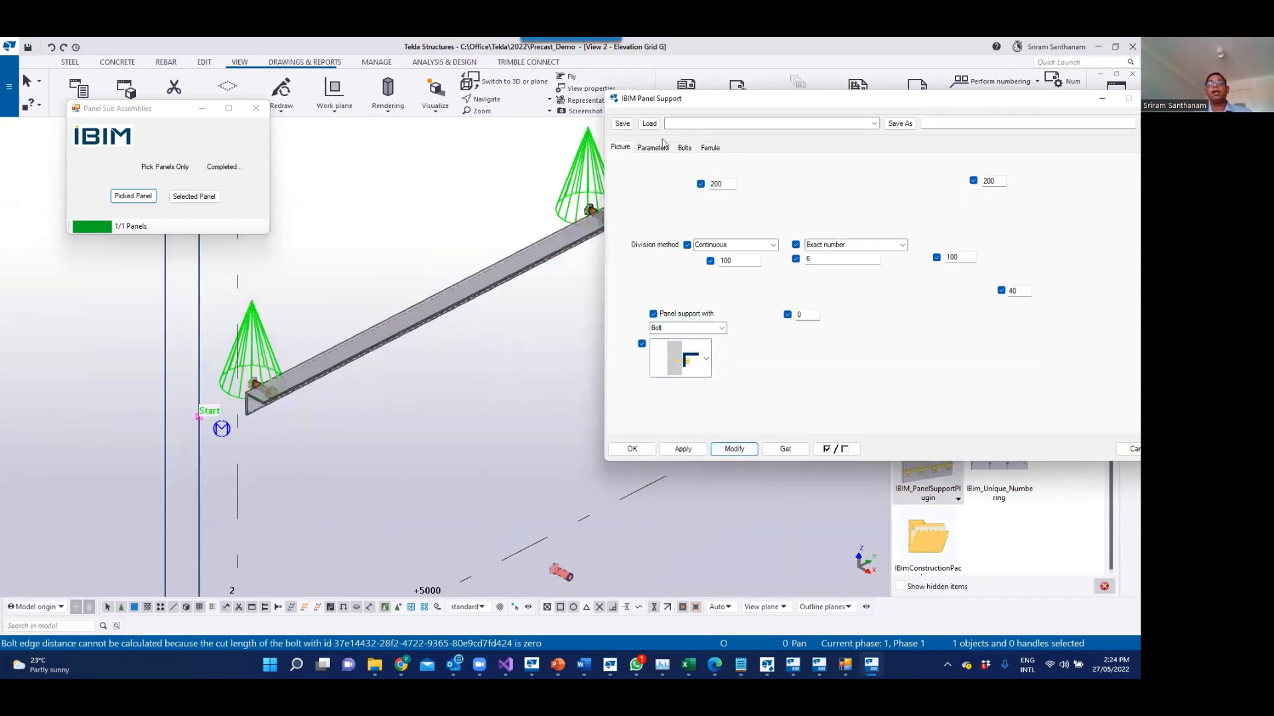
# Step: Review the ferrule component types, bolt standards and bolt assembly options of the panel support, and close its dialog
pyautogui.click(708, 149)
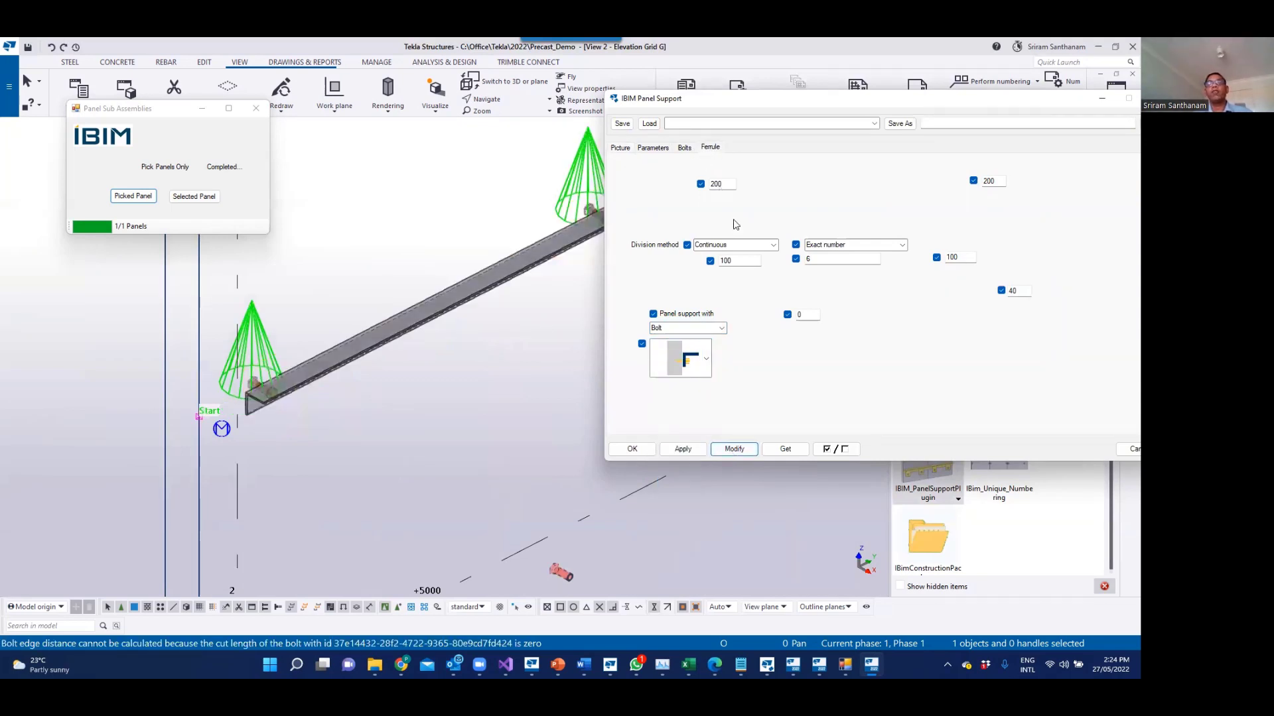
pyautogui.click(714, 189)
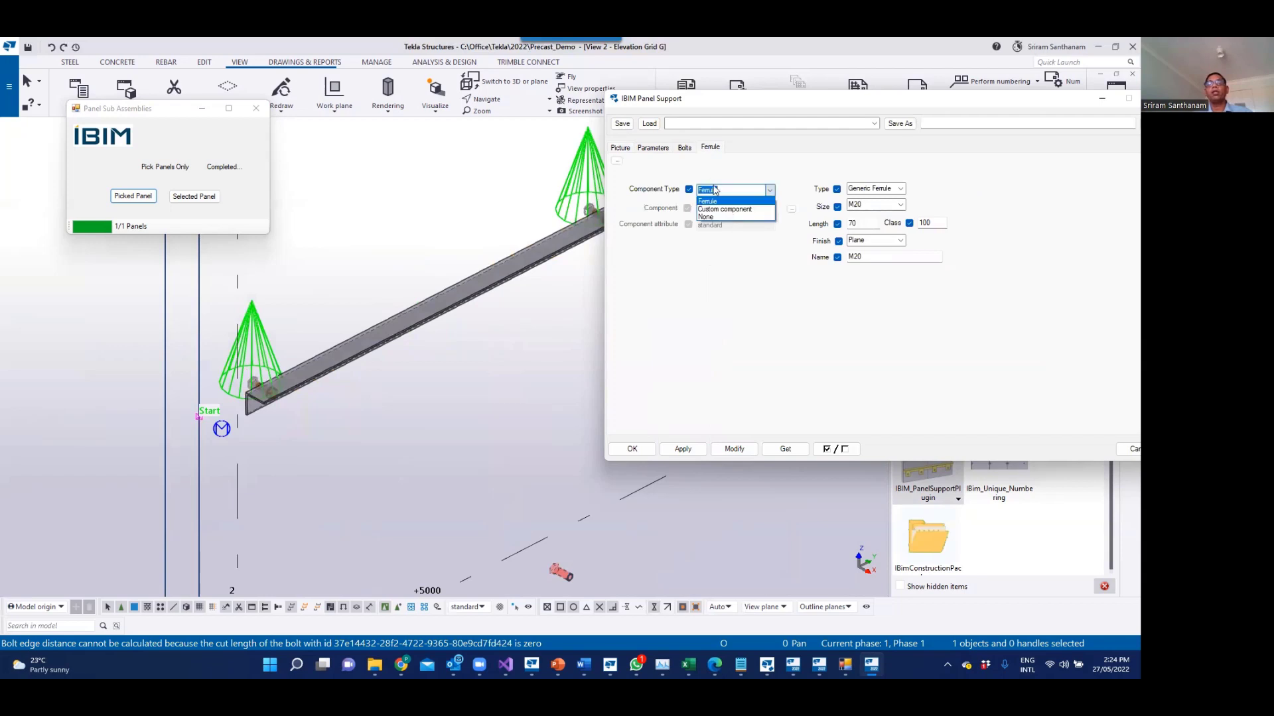
pyautogui.click(690, 146)
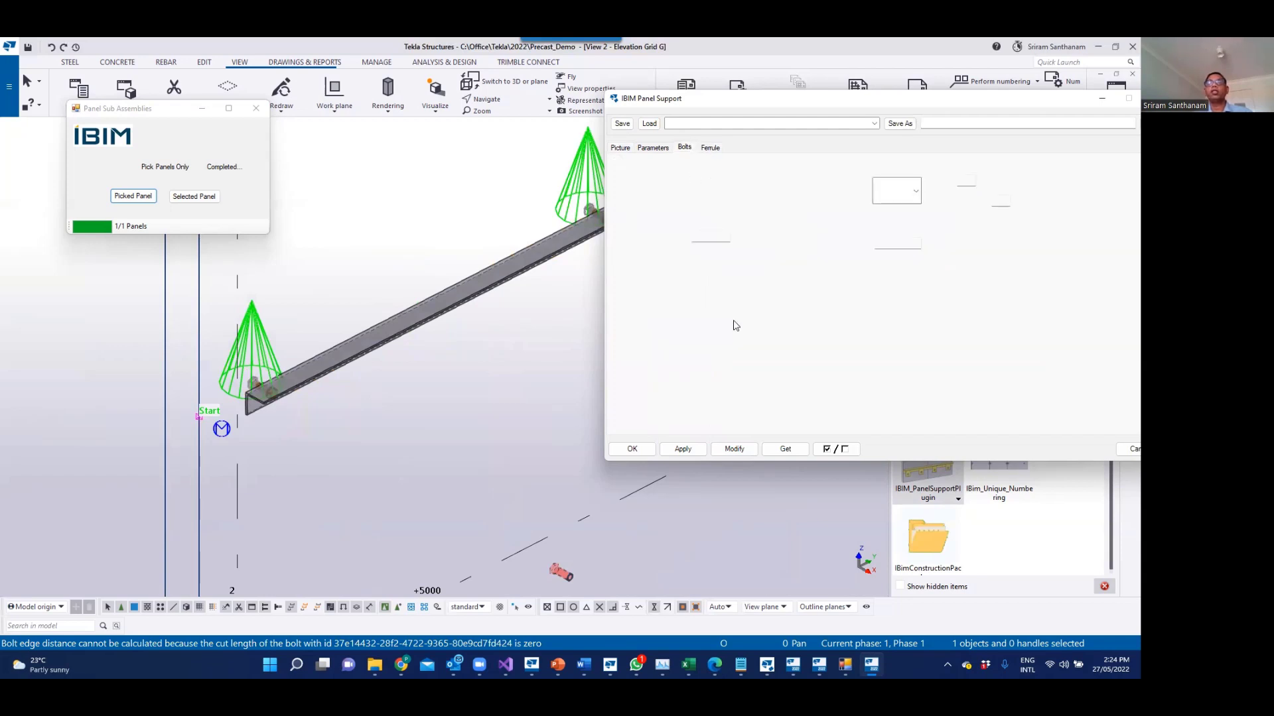
pyautogui.click(757, 189)
pyautogui.scroll(2, 715, 370)
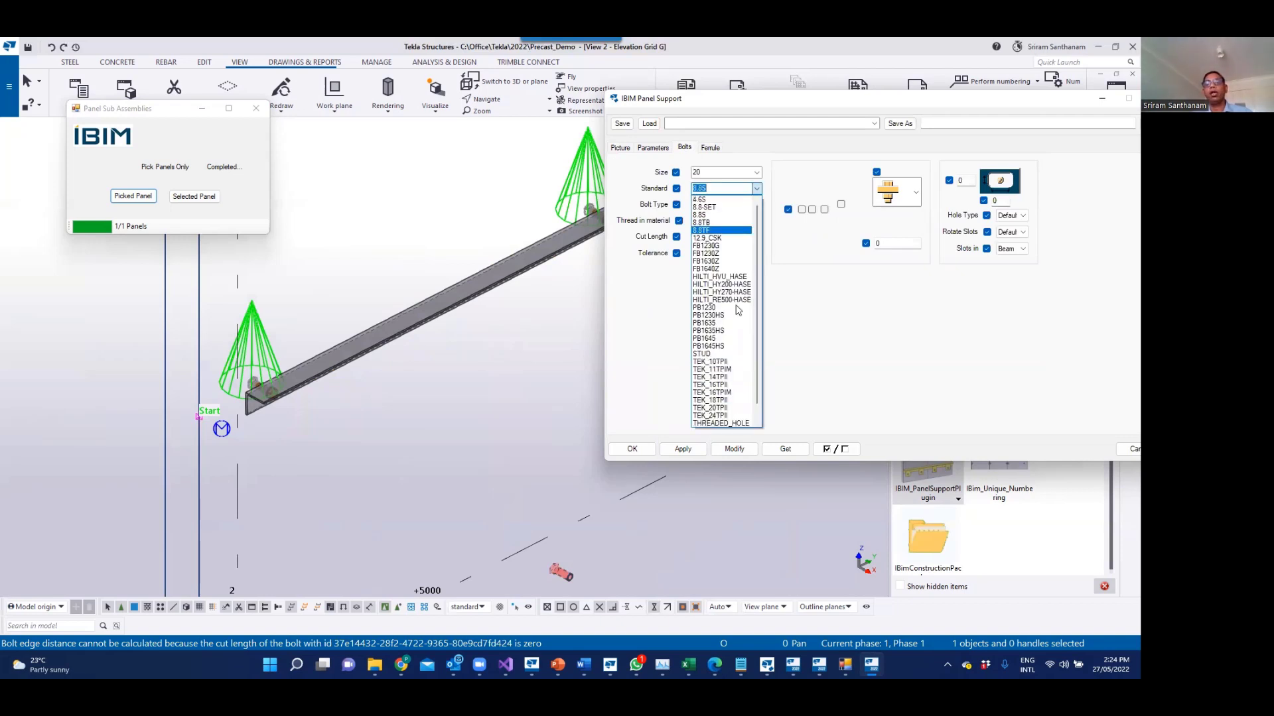
pyautogui.scroll(-1, 739, 416)
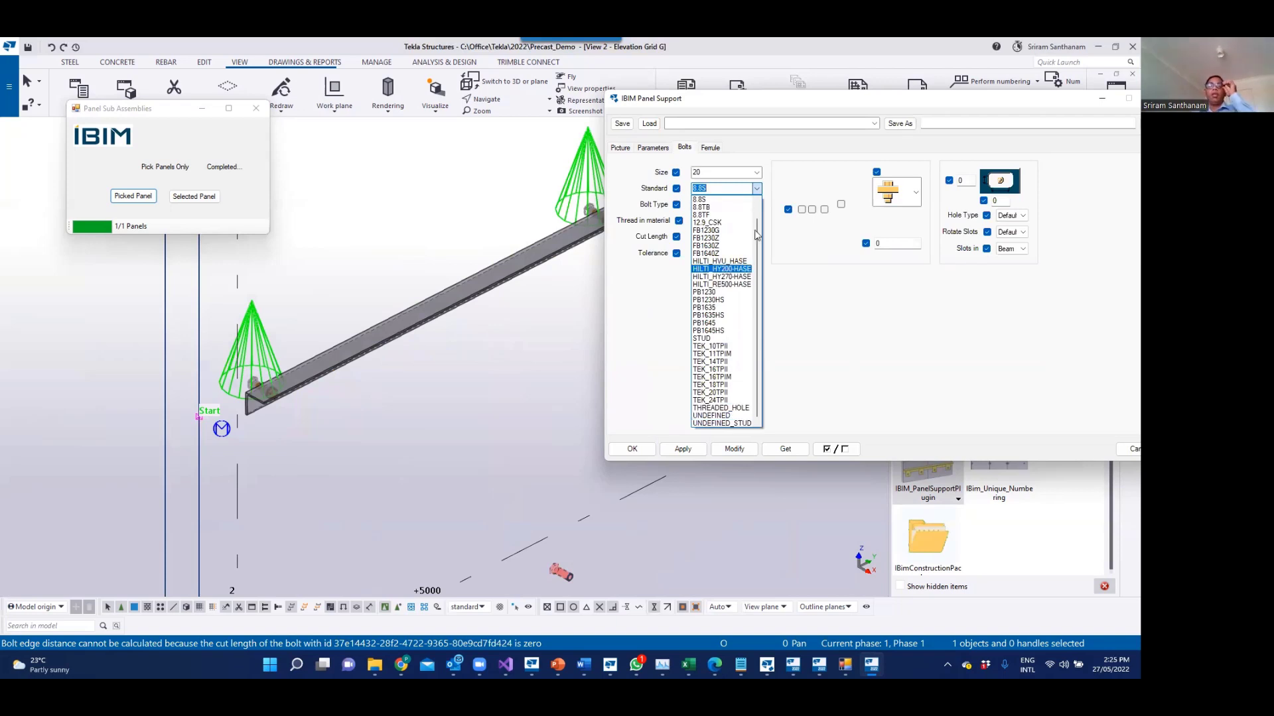
pyautogui.click(761, 190)
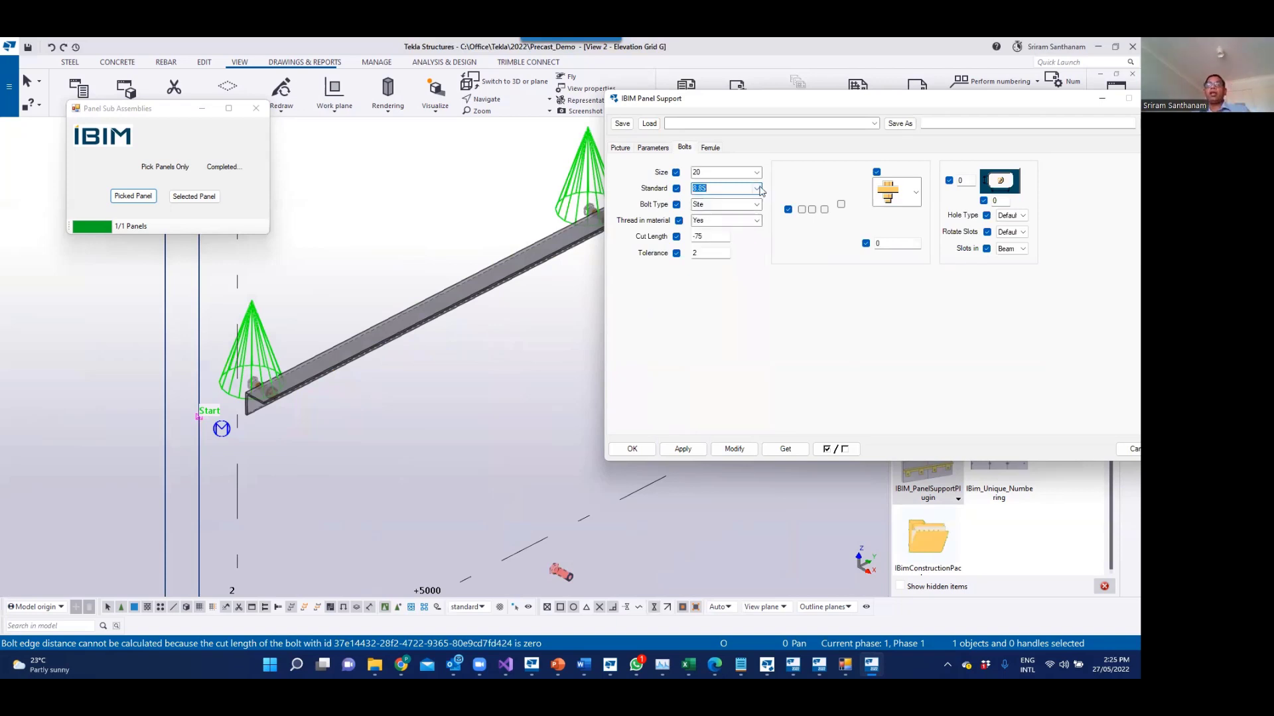
pyautogui.click(916, 192)
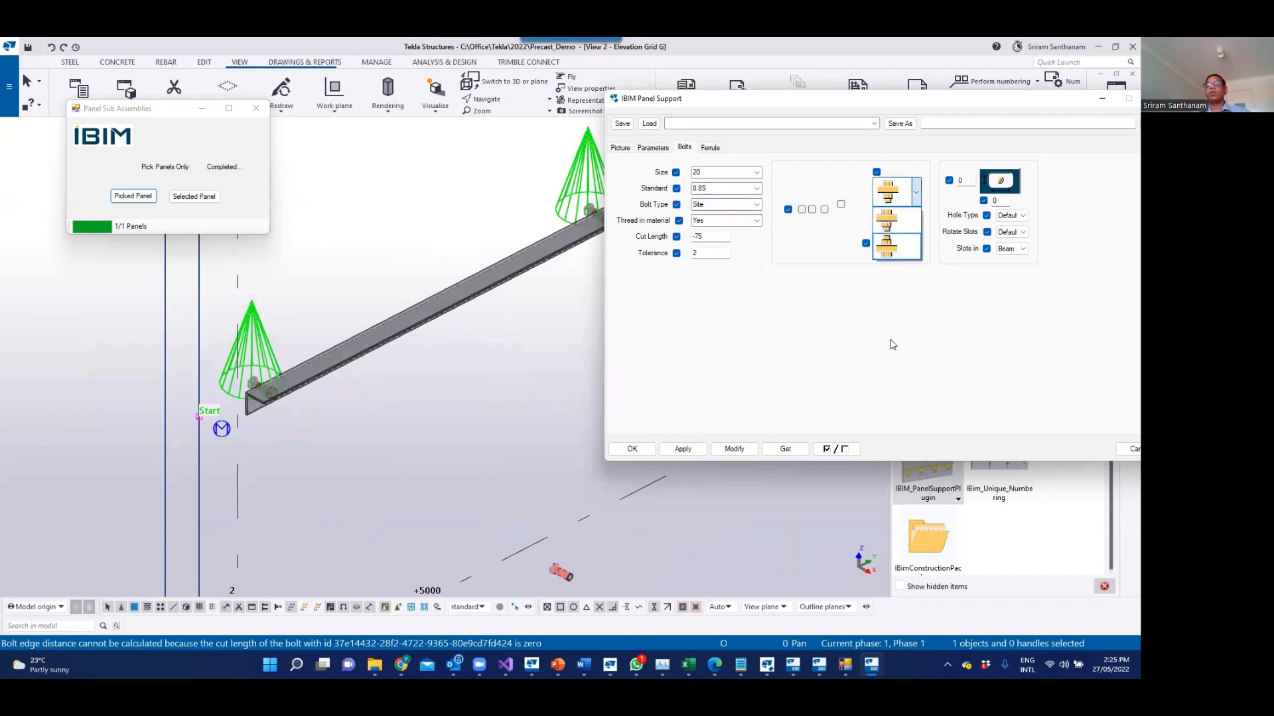
pyautogui.click(1019, 114)
pyautogui.click(708, 149)
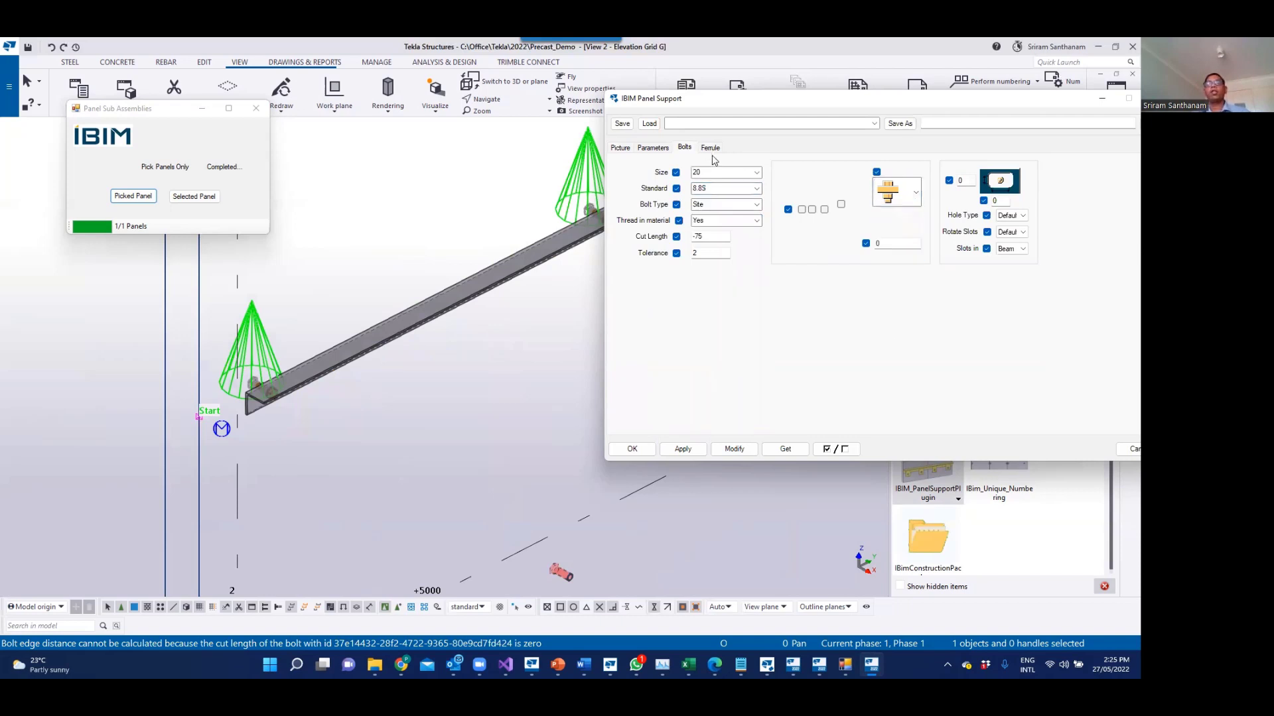
pyautogui.moveTo(898, 99); pyautogui.dragTo(457, 197)
pyautogui.click(714, 195)
pyautogui.scroll(-4, 587, 254)
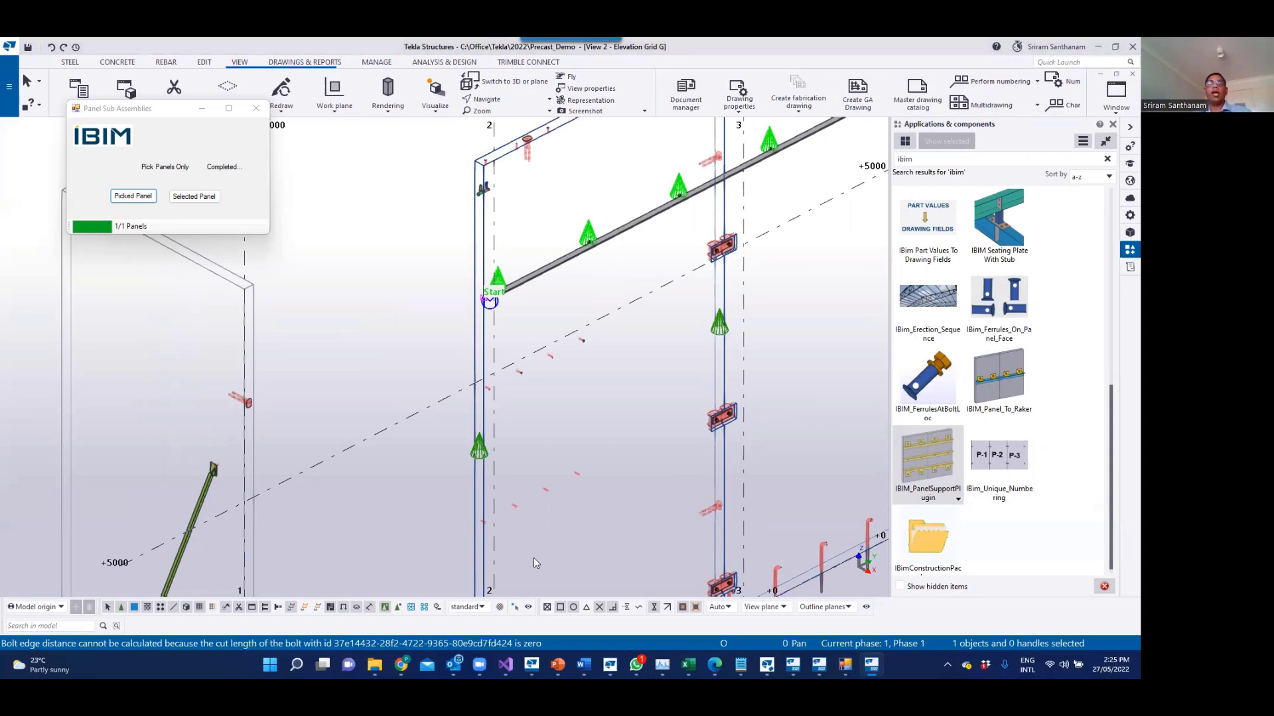
pyautogui.scroll(1, 427, 562)
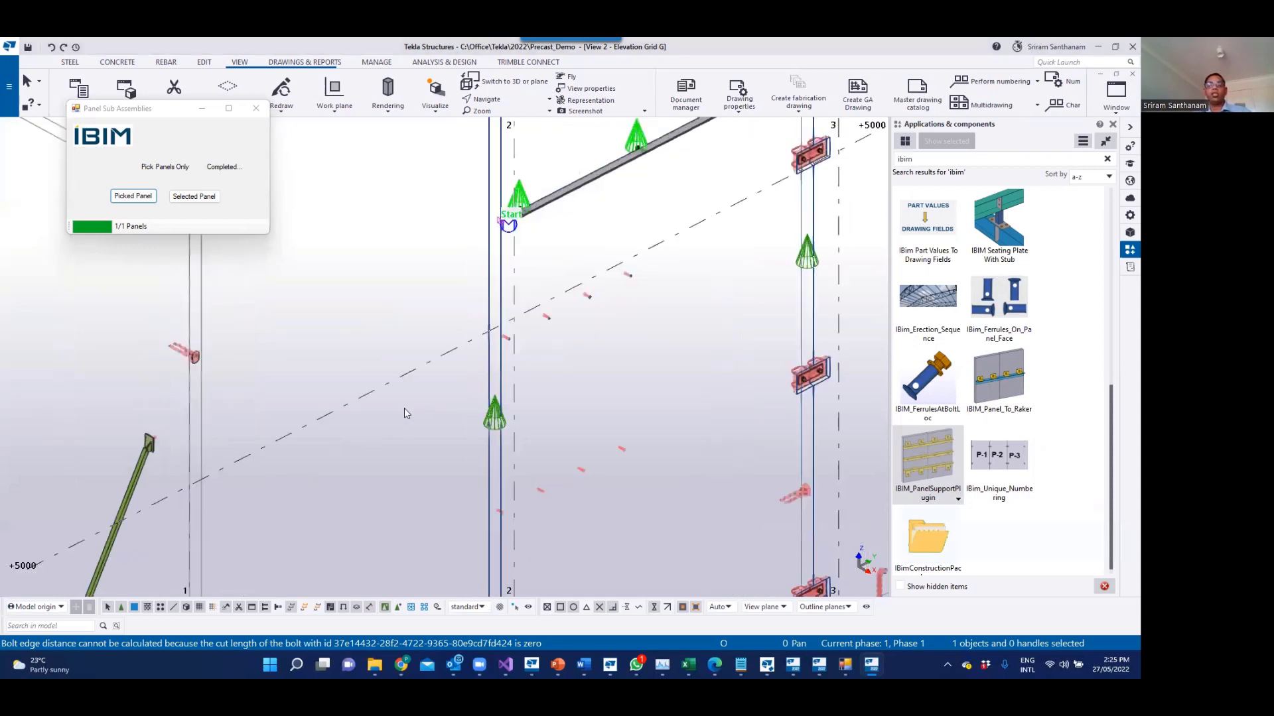
pyautogui.moveTo(404, 401); pyautogui.dragTo(400, 370, button='middle')
pyautogui.press('Home')
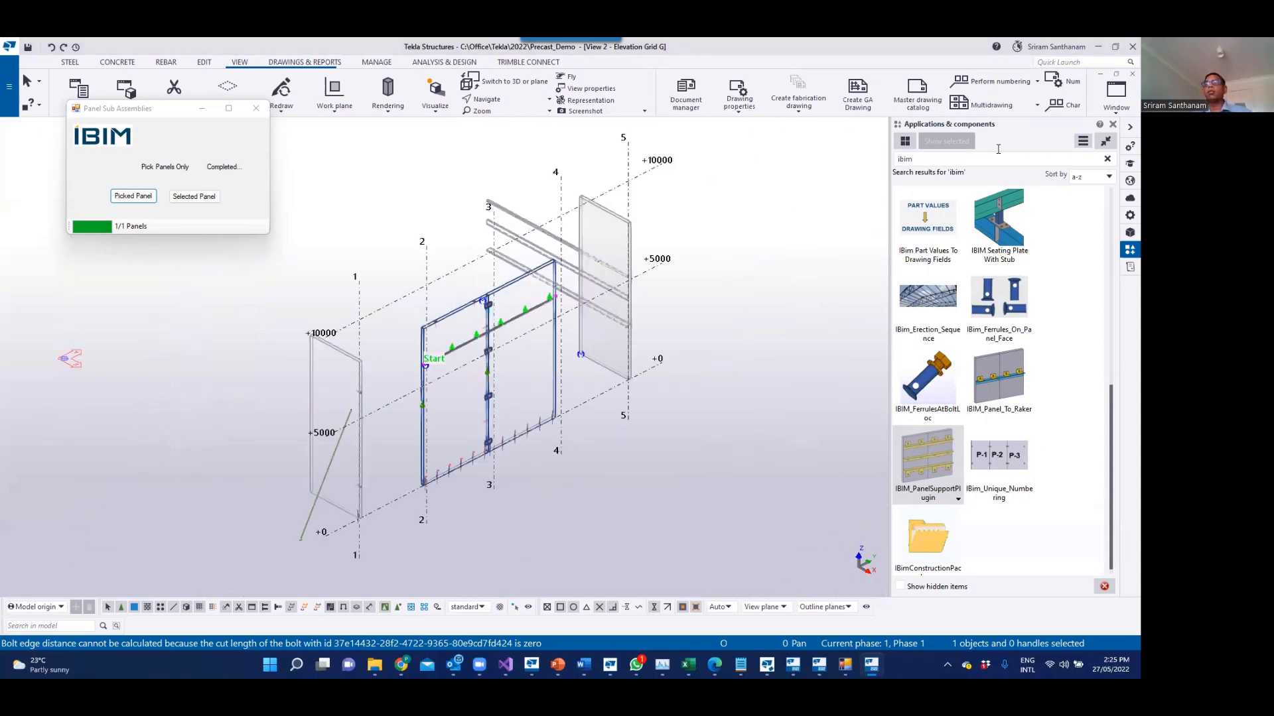
pyautogui.scroll(3, 632, 328)
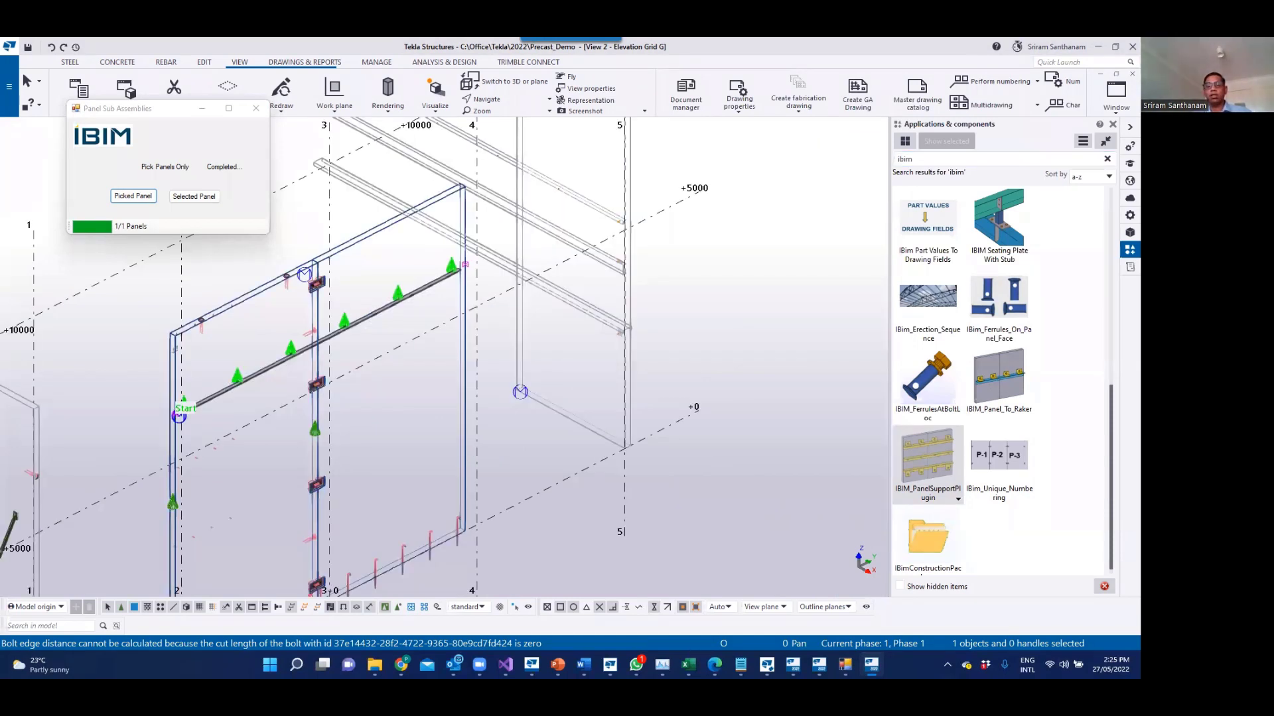
pyautogui.hotkey('alt', 'Tab')
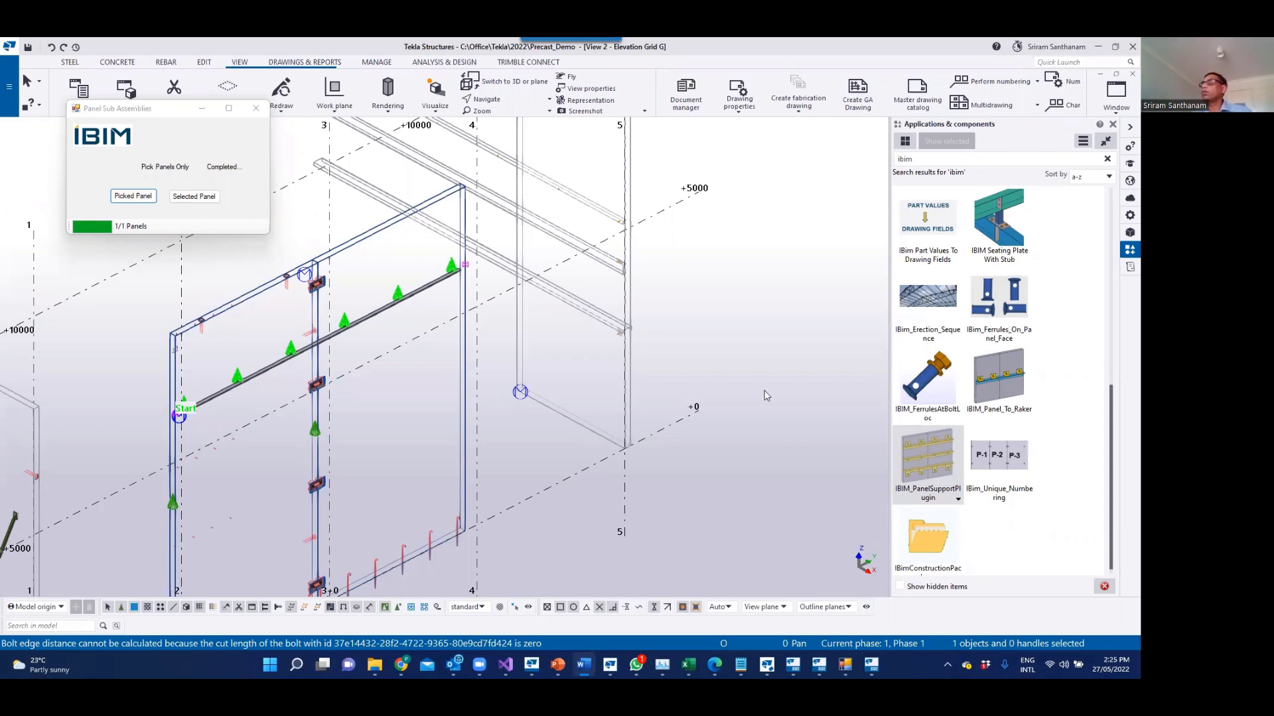
pyautogui.scroll(-3, 792, 439)
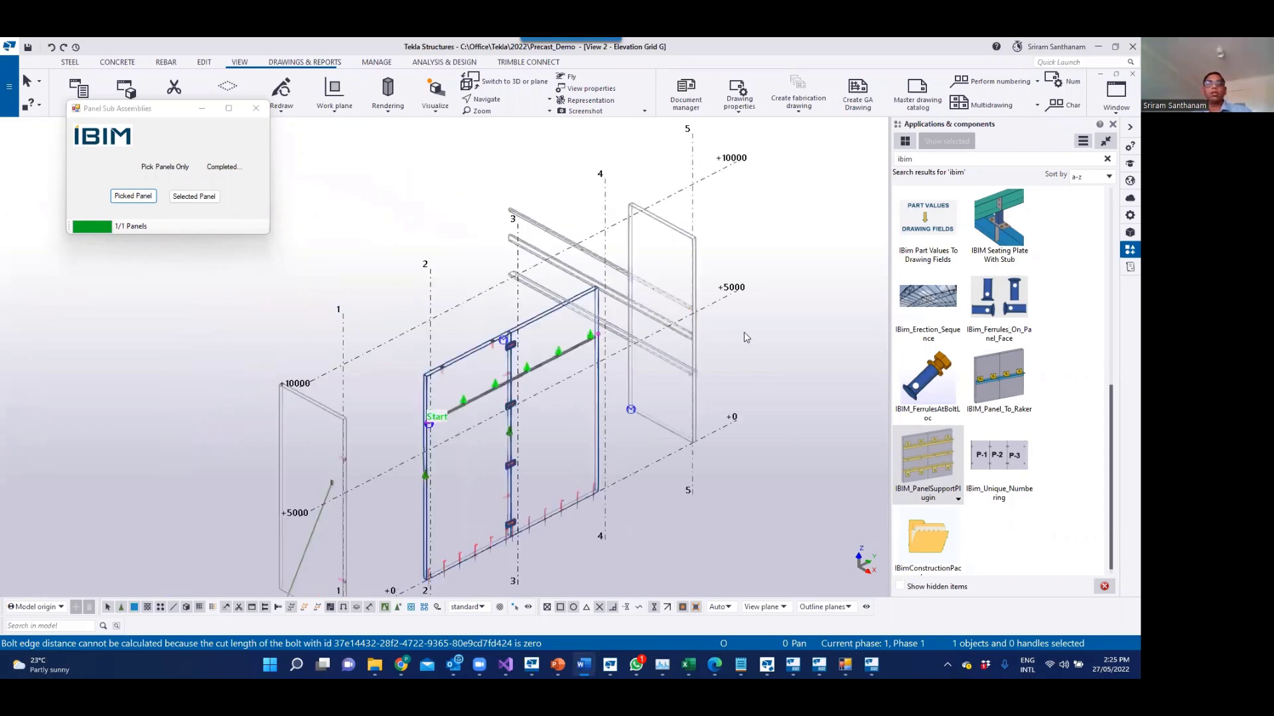
# Step: Open the Elevation Grid 5 view from the list of named views and bring the panels with their supports into view
pyautogui.click(700, 355)
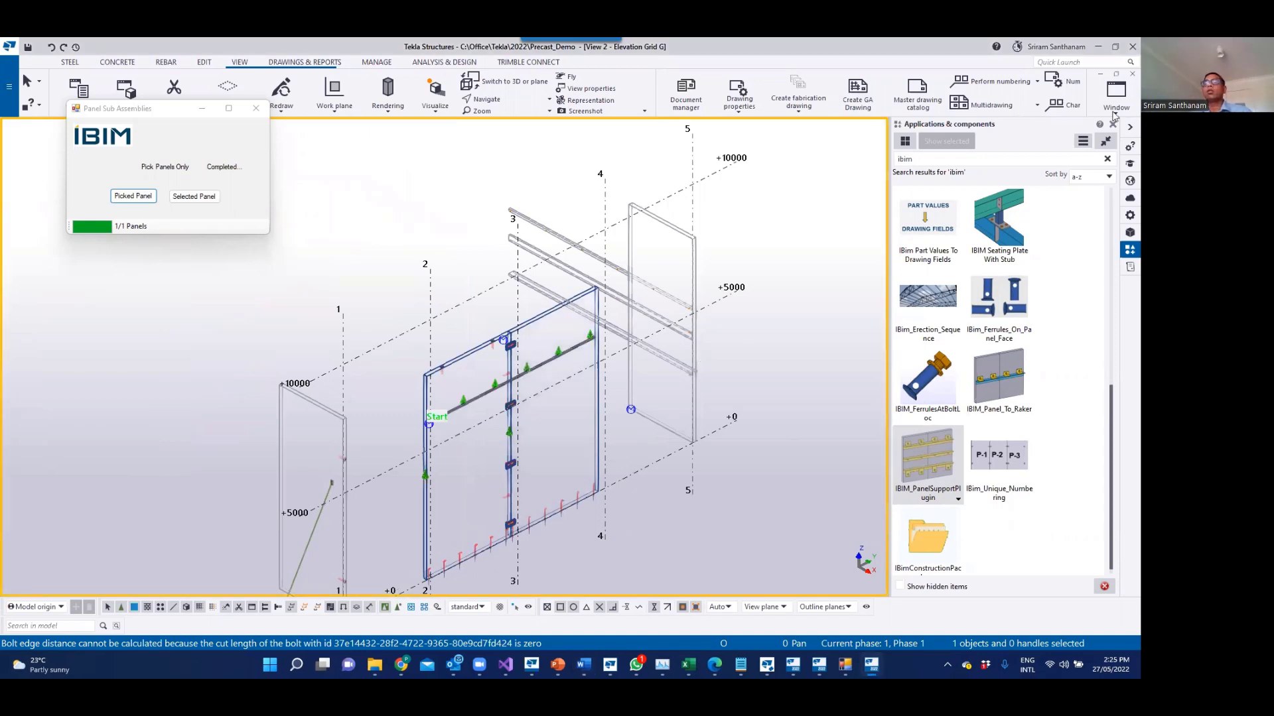
pyautogui.hotkey('ctrl', 'Tab')
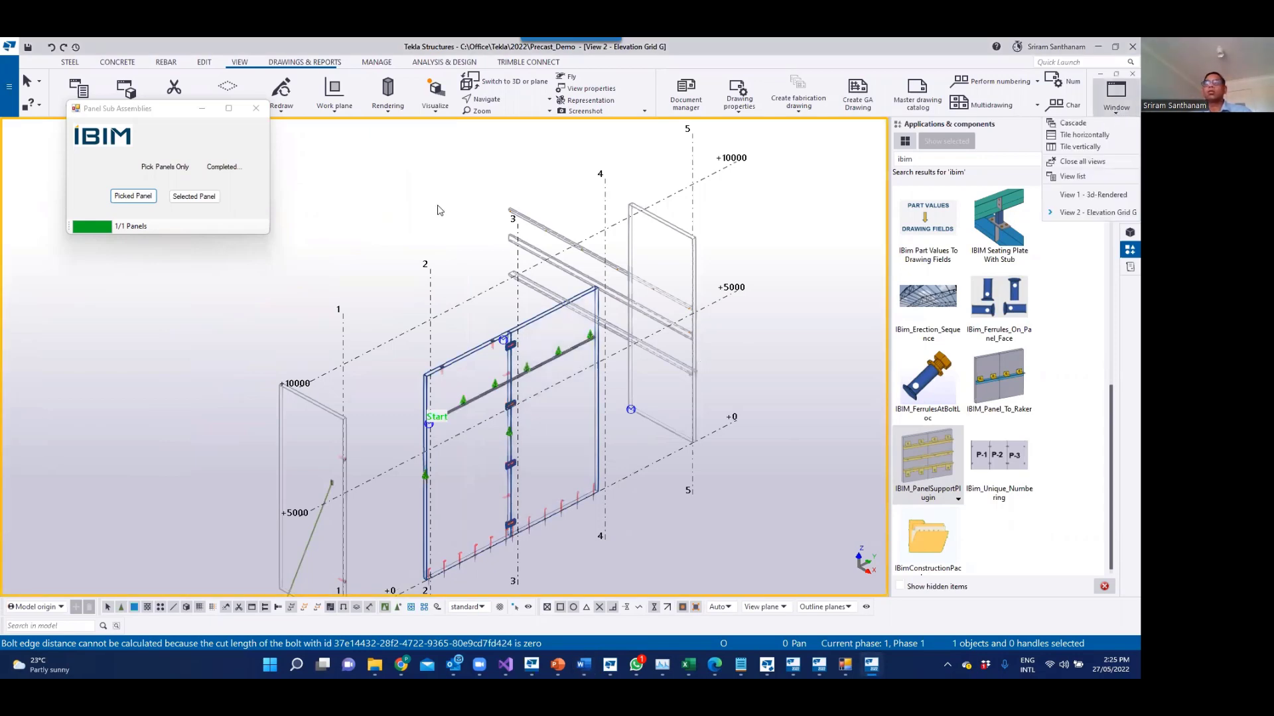
pyautogui.press('Escape')
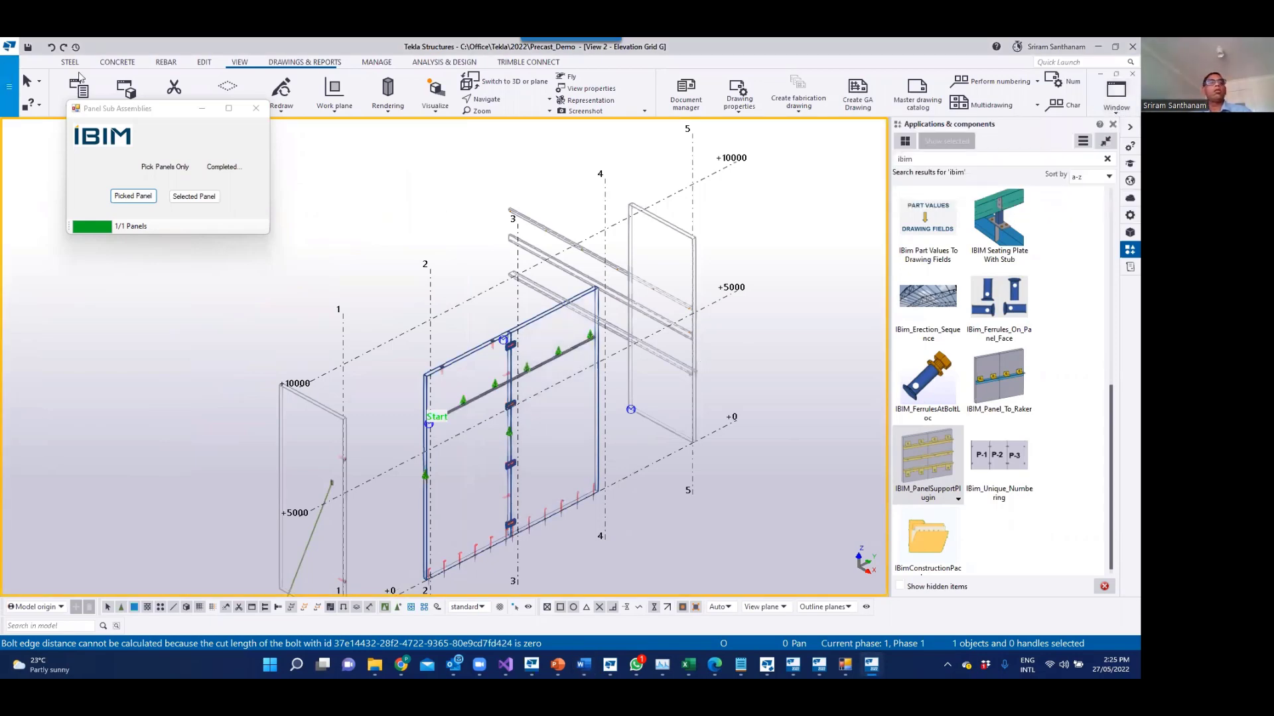
pyautogui.click(92, 91)
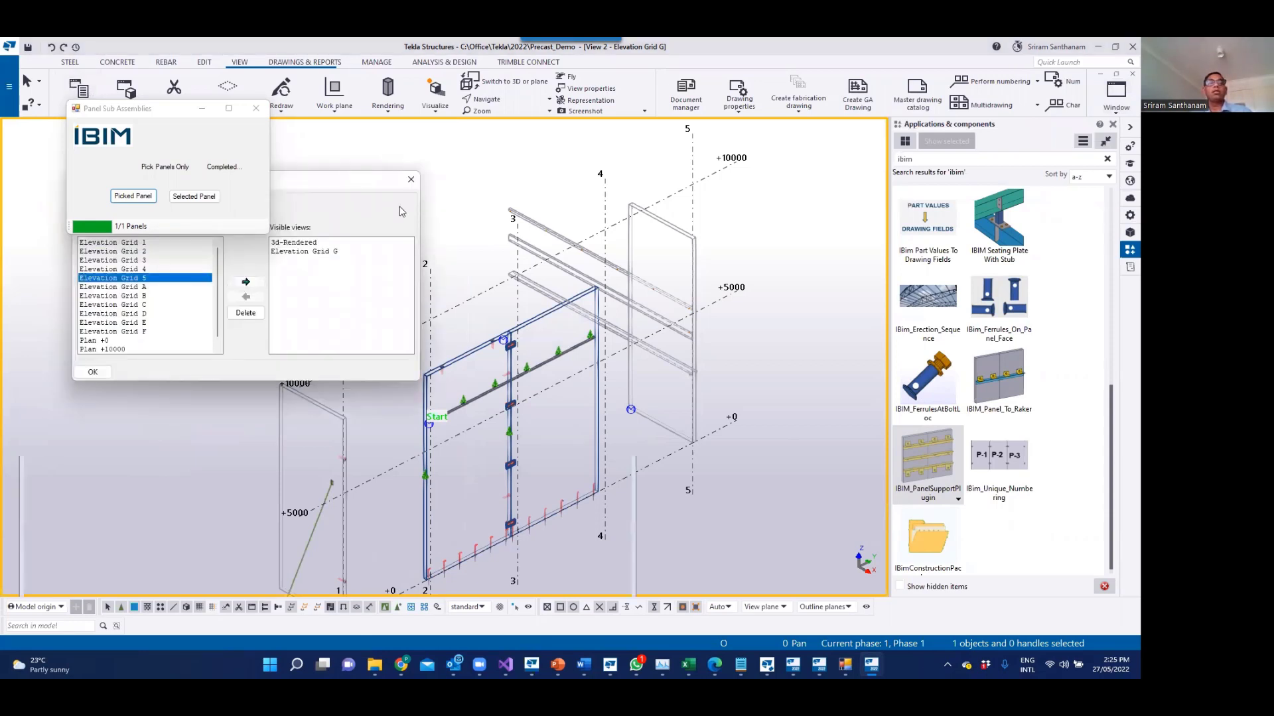
pyautogui.click(411, 181)
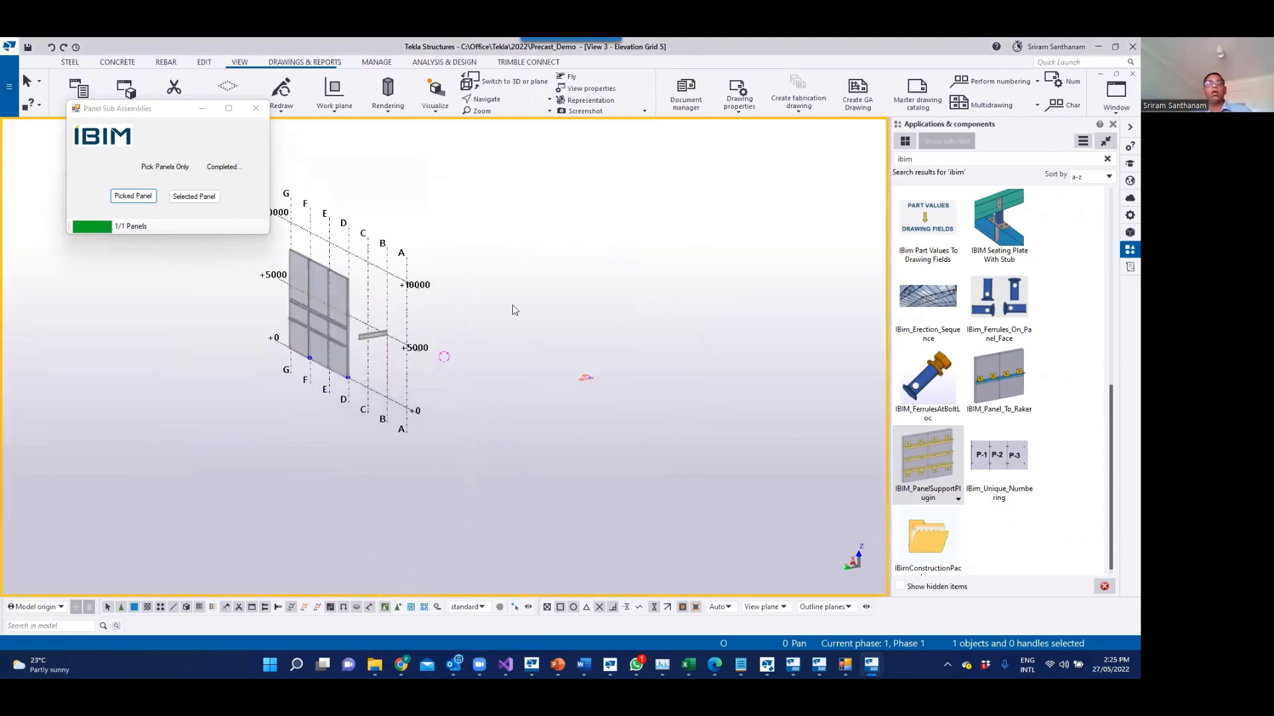
pyautogui.hotkey('ctrl', 'p')
pyautogui.keyDown('ctrl'); pyautogui.moveTo(635, 361); pyautogui.dragTo(821, 334, button='middle'); pyautogui.keyUp('ctrl')
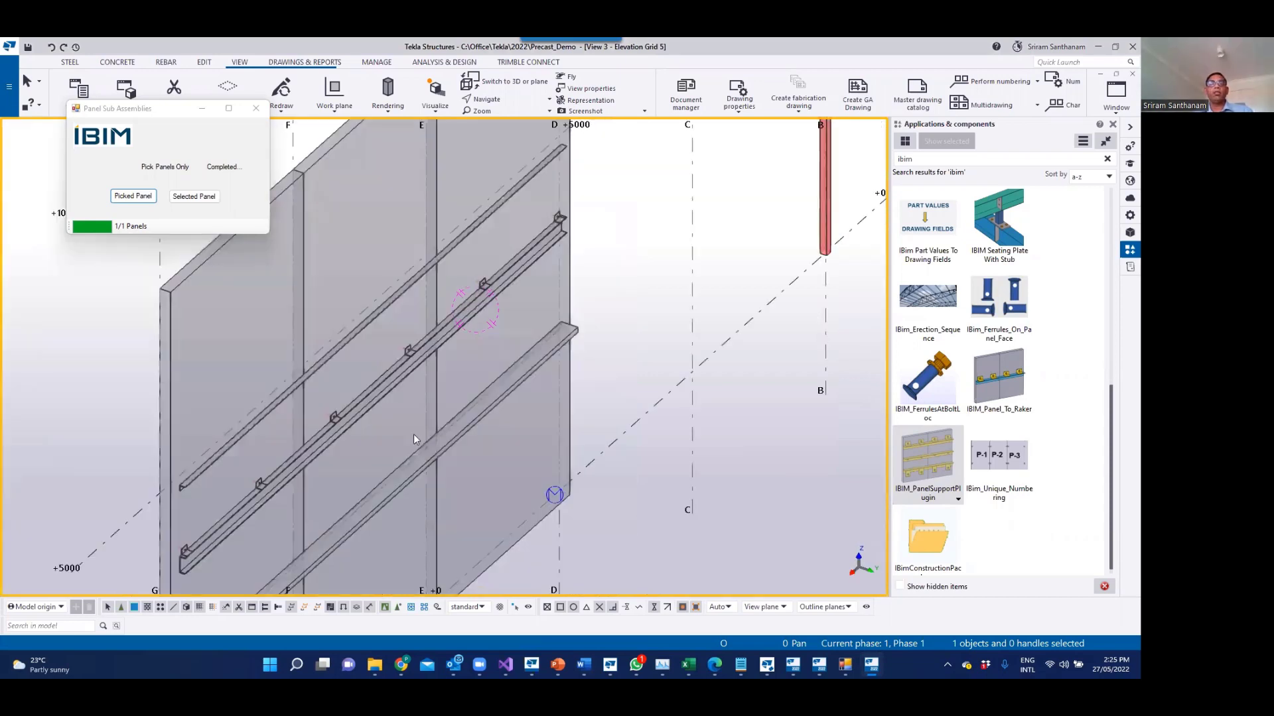
# Step: Delete the existing cleat connections from the middle and lower channel supports on the Grid 5 panels
pyautogui.scroll(-3, 824, 337)
pyautogui.scroll(4, 524, 357)
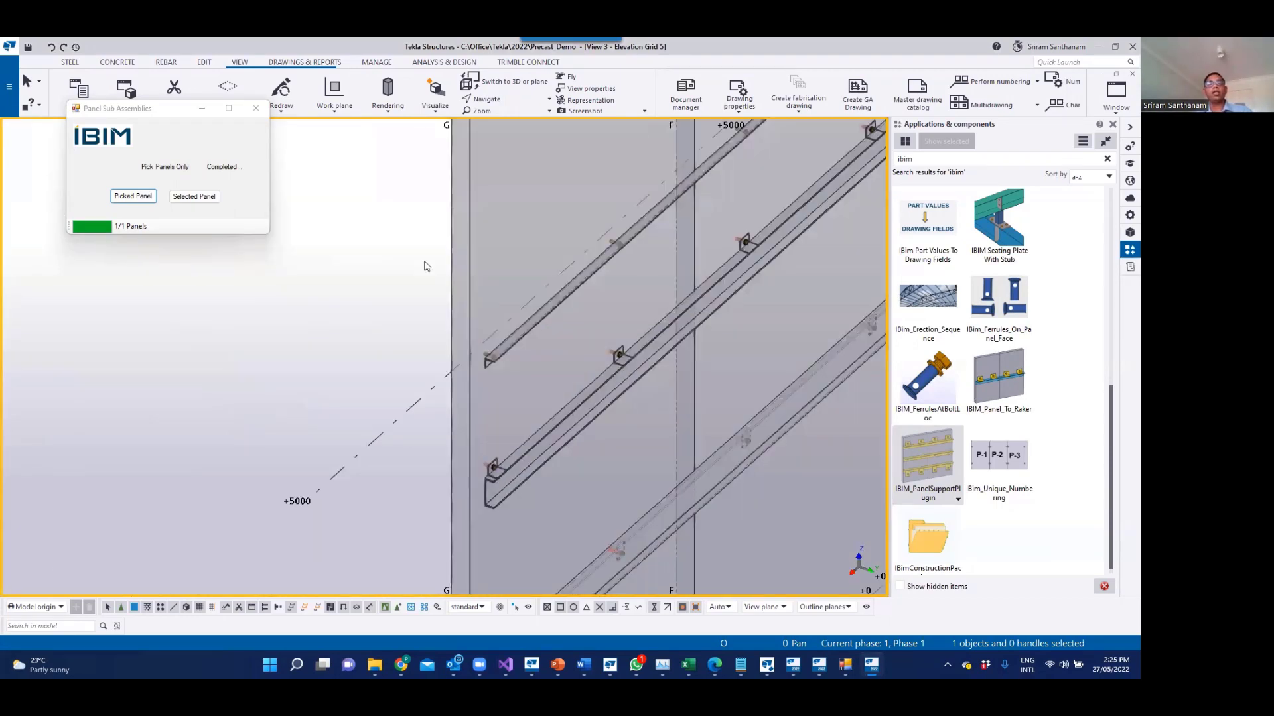
pyautogui.scroll(3, 430, 262)
pyautogui.scroll(-4, 479, 360)
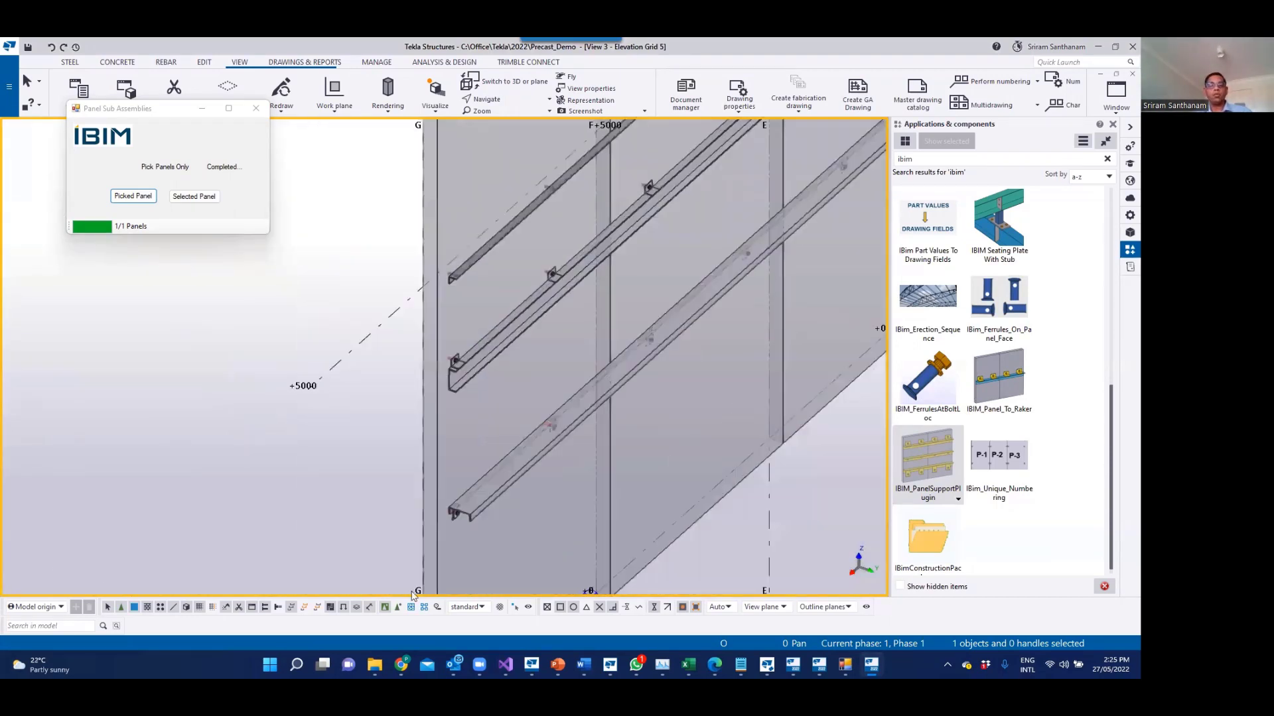
pyautogui.scroll(2, 479, 358)
pyautogui.click(430, 369)
pyautogui.press('Delete')
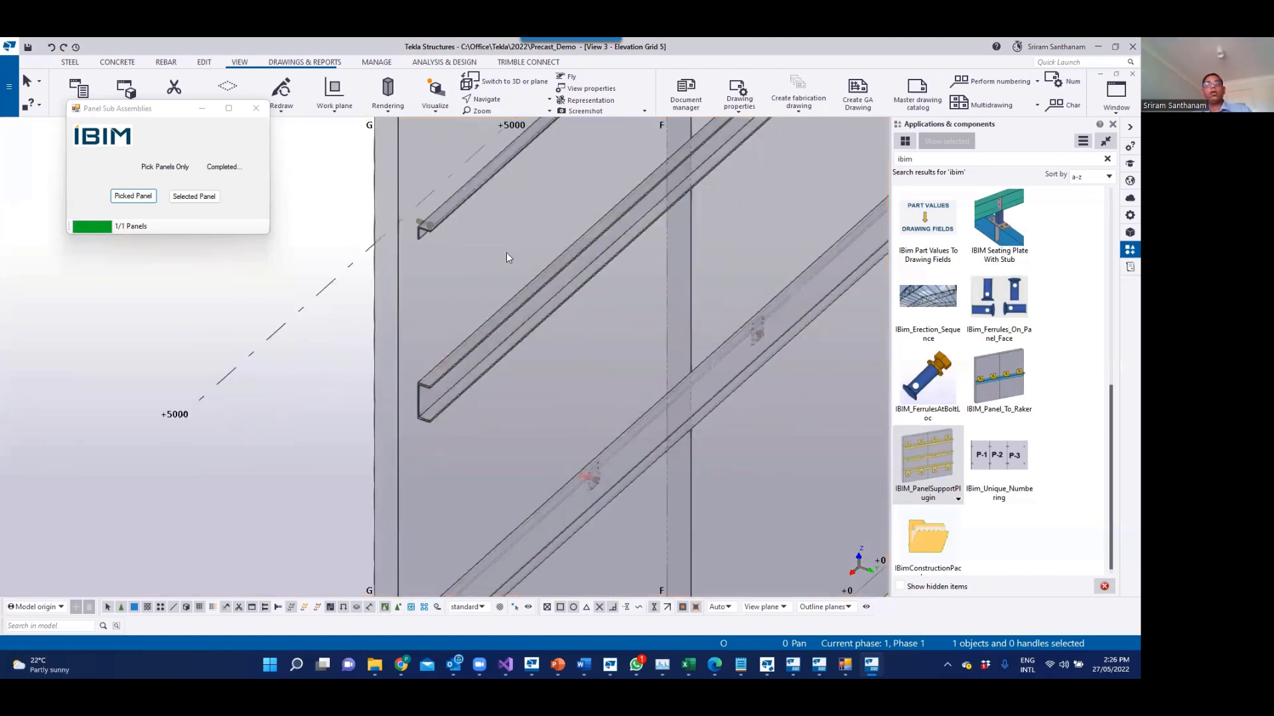
pyautogui.scroll(3, 468, 430)
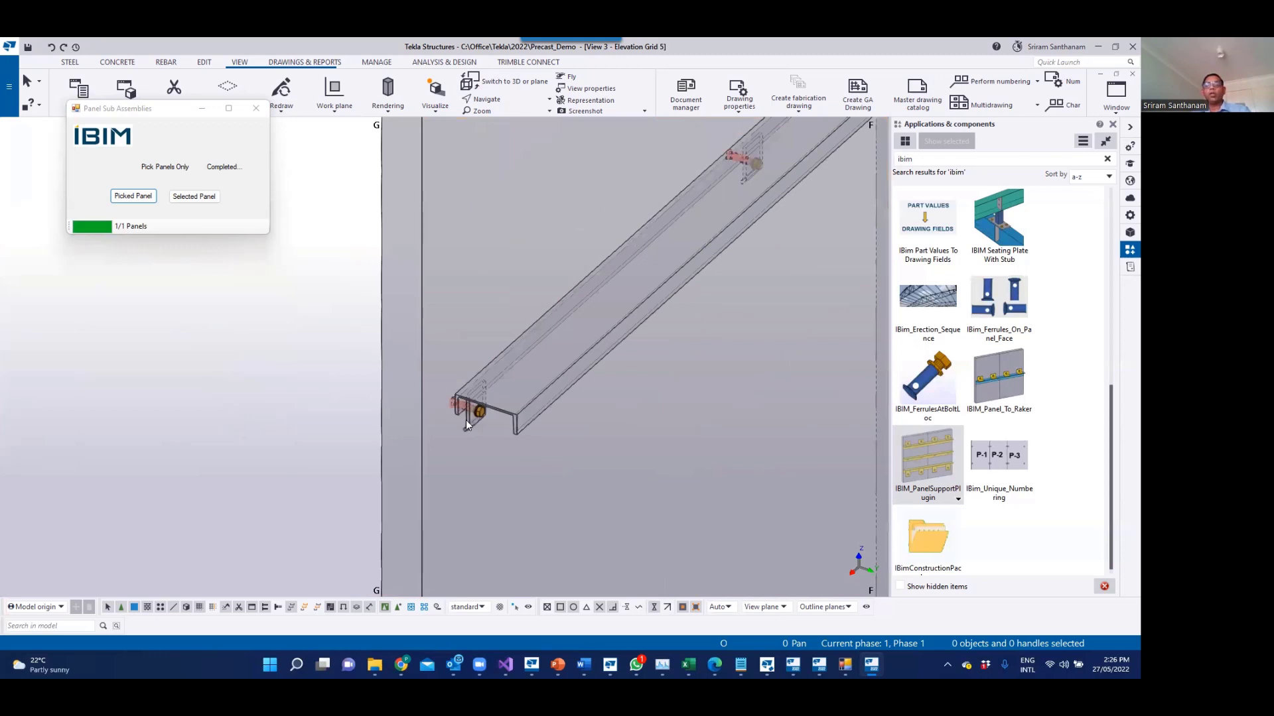
pyautogui.scroll(2, 466, 420)
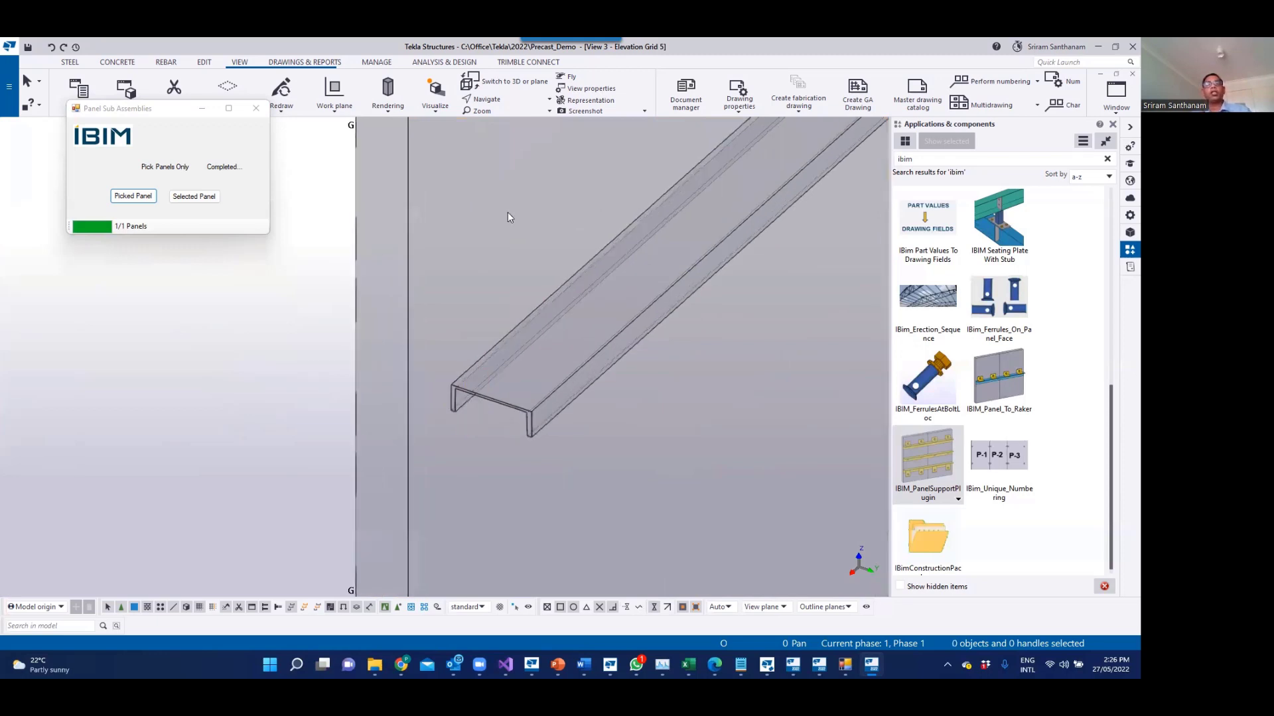
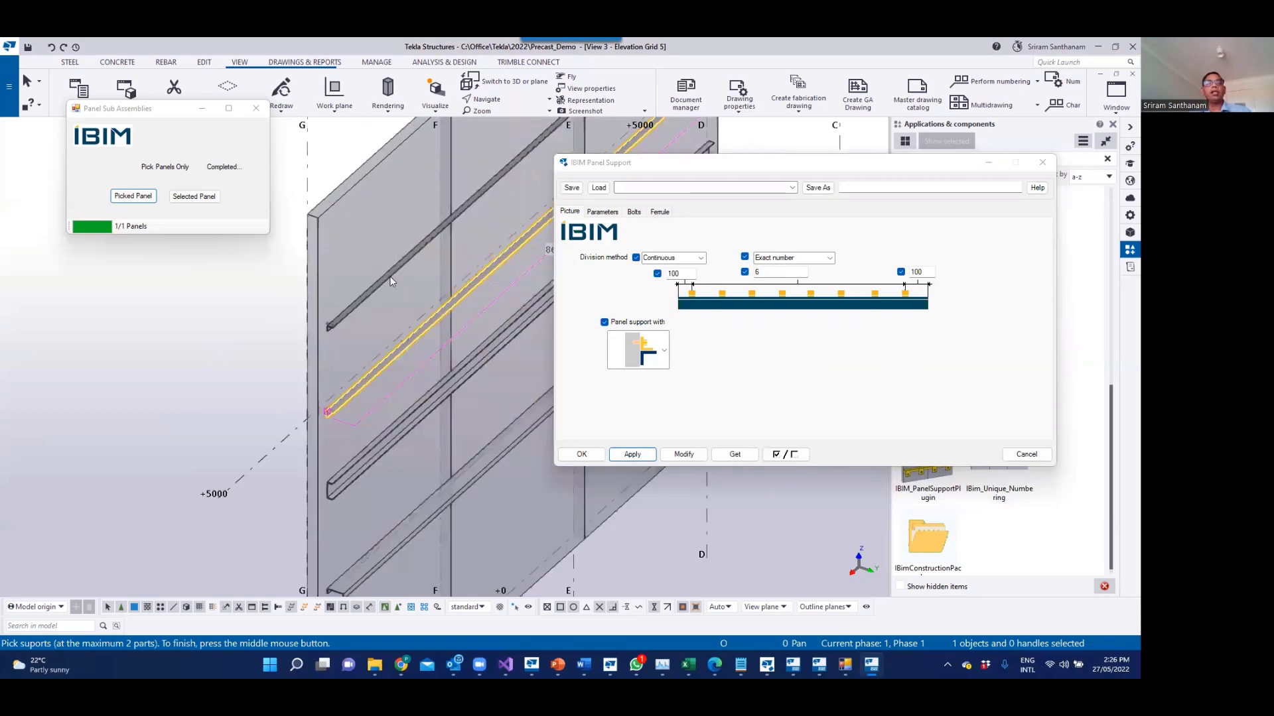
# Step: Apply the panel support with the one-sided cleat arrangement to the uppermost angle on the panels, and examine its end connection
pyautogui.click(390, 273)
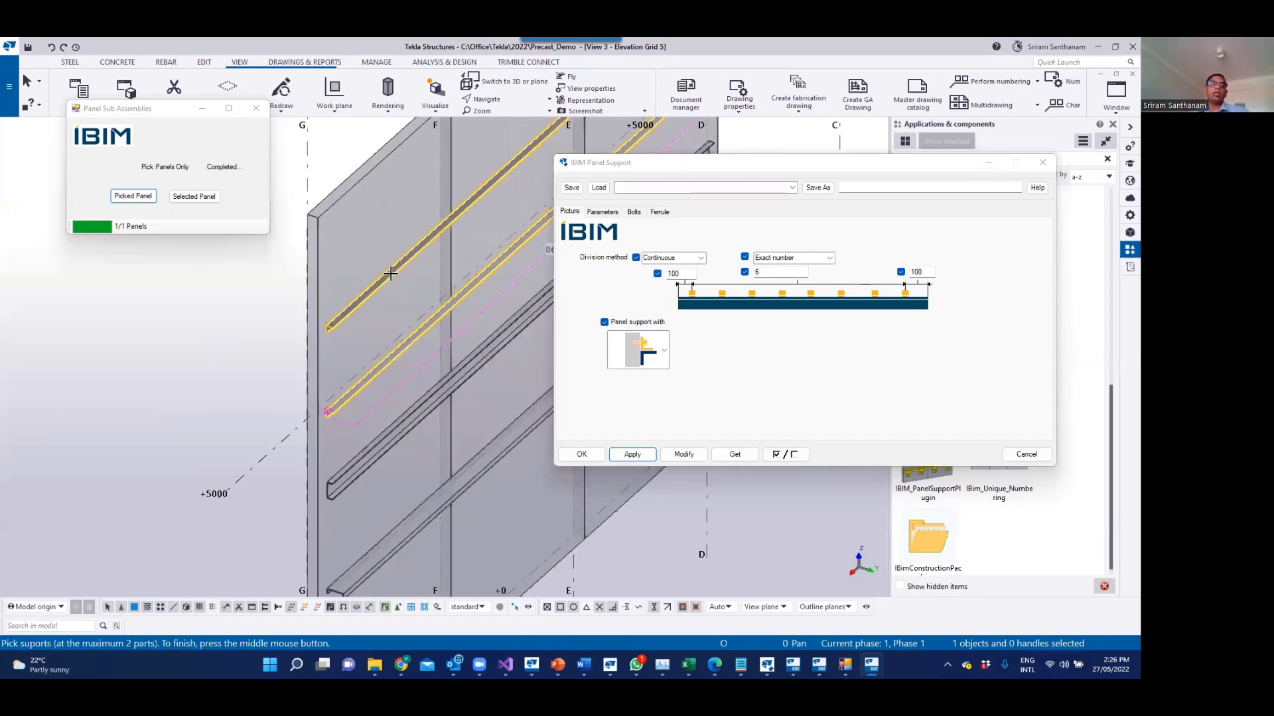
pyautogui.middleClick(234, 292)
pyautogui.scroll(1, 231, 294)
pyautogui.rightClick(235, 289)
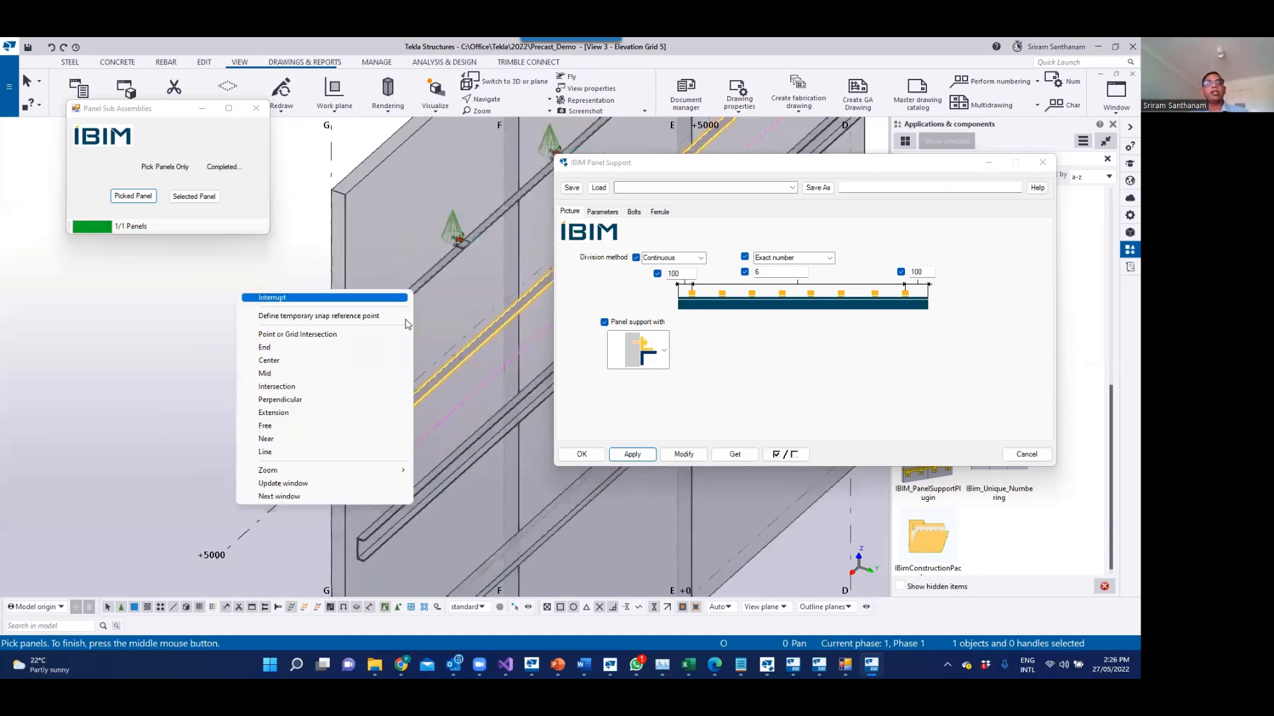
pyautogui.click(361, 341)
pyautogui.scroll(5, 358, 337)
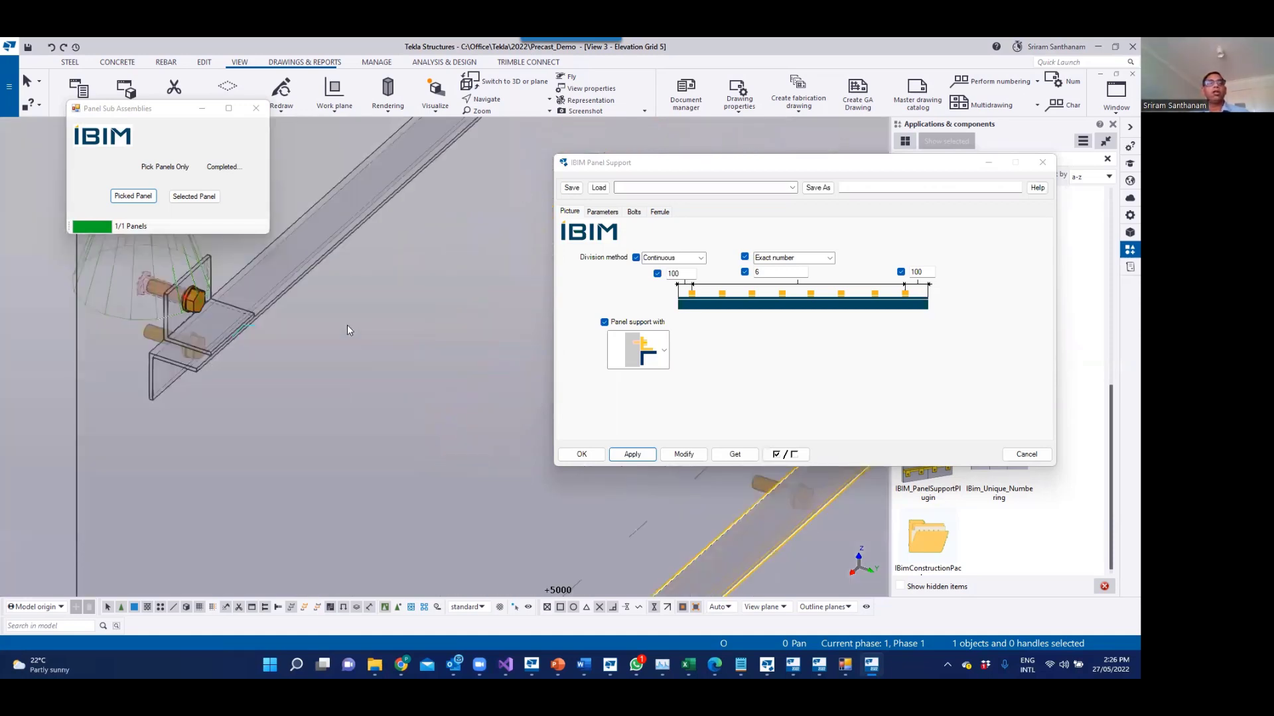
pyautogui.moveTo(271, 338); pyautogui.dragTo(302, 333, button='middle')
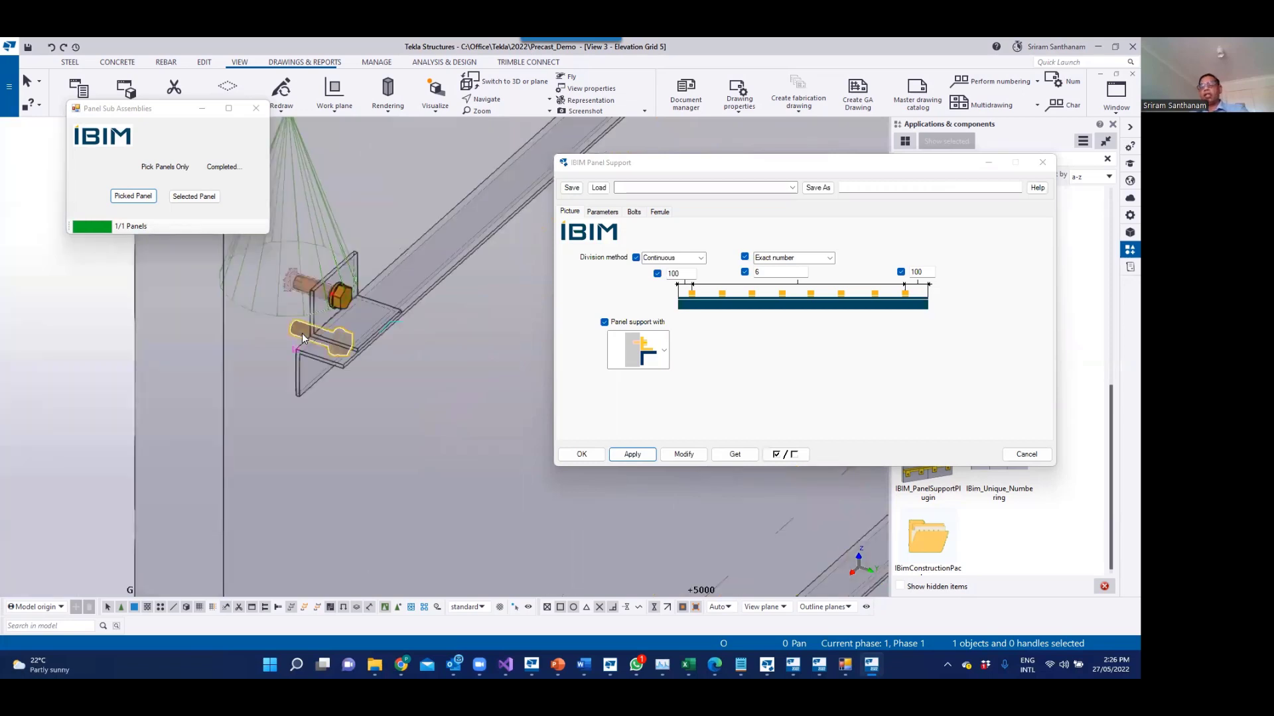
# Step: Modify the panel support on the uppermost angle to the alternative upright cleat arrangement above the angle, and examine its end connection
pyautogui.scroll(-4, 347, 325)
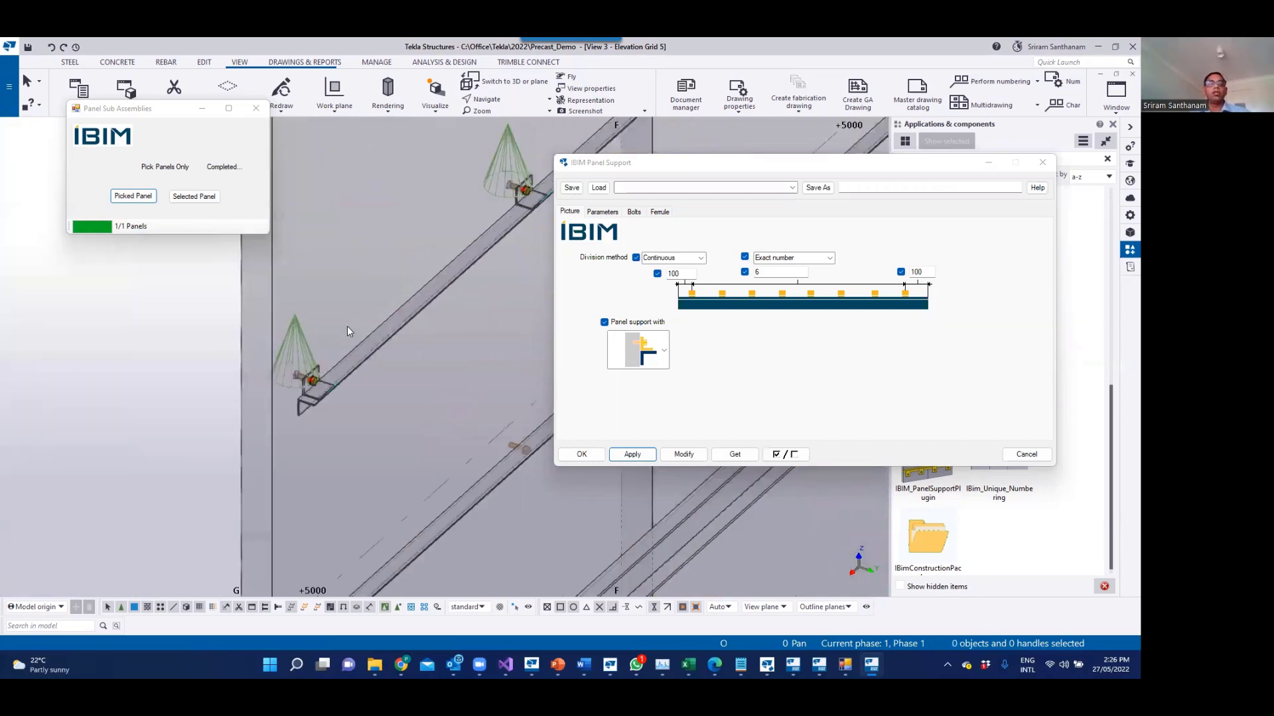
pyautogui.scroll(-3, 376, 280)
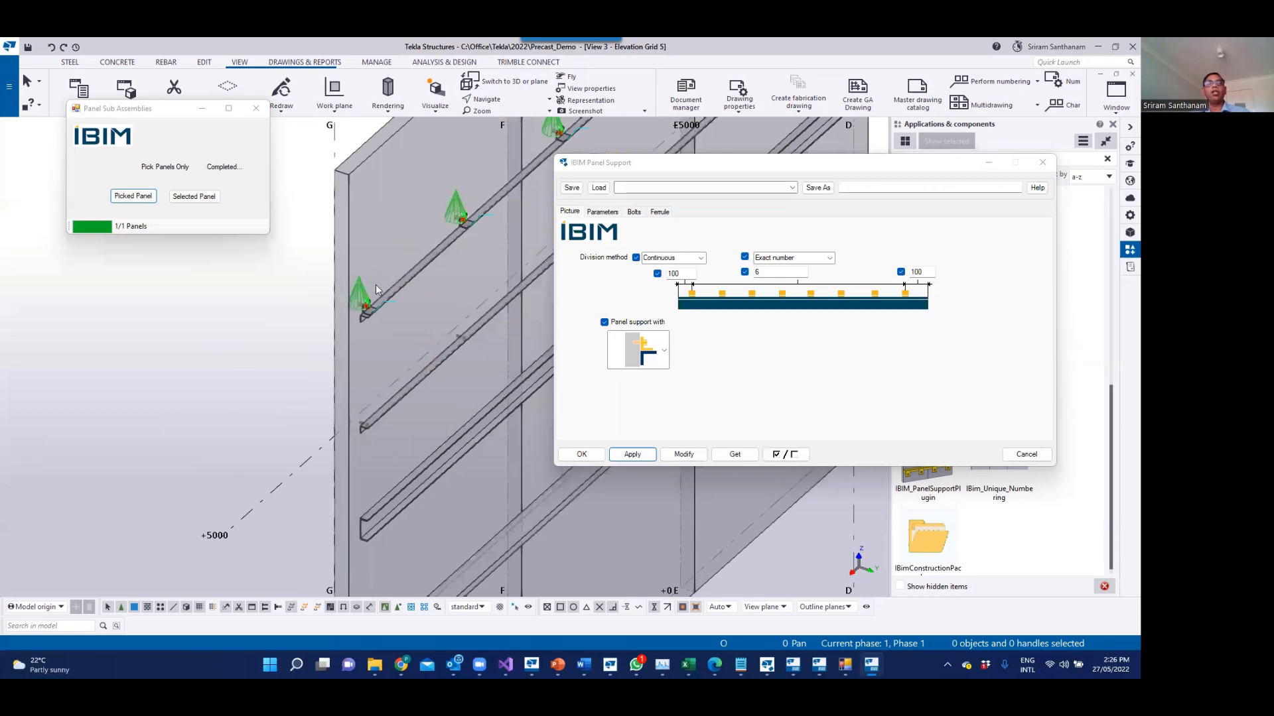
pyautogui.scroll(4, 360, 302)
pyautogui.click(384, 328)
pyautogui.click(665, 351)
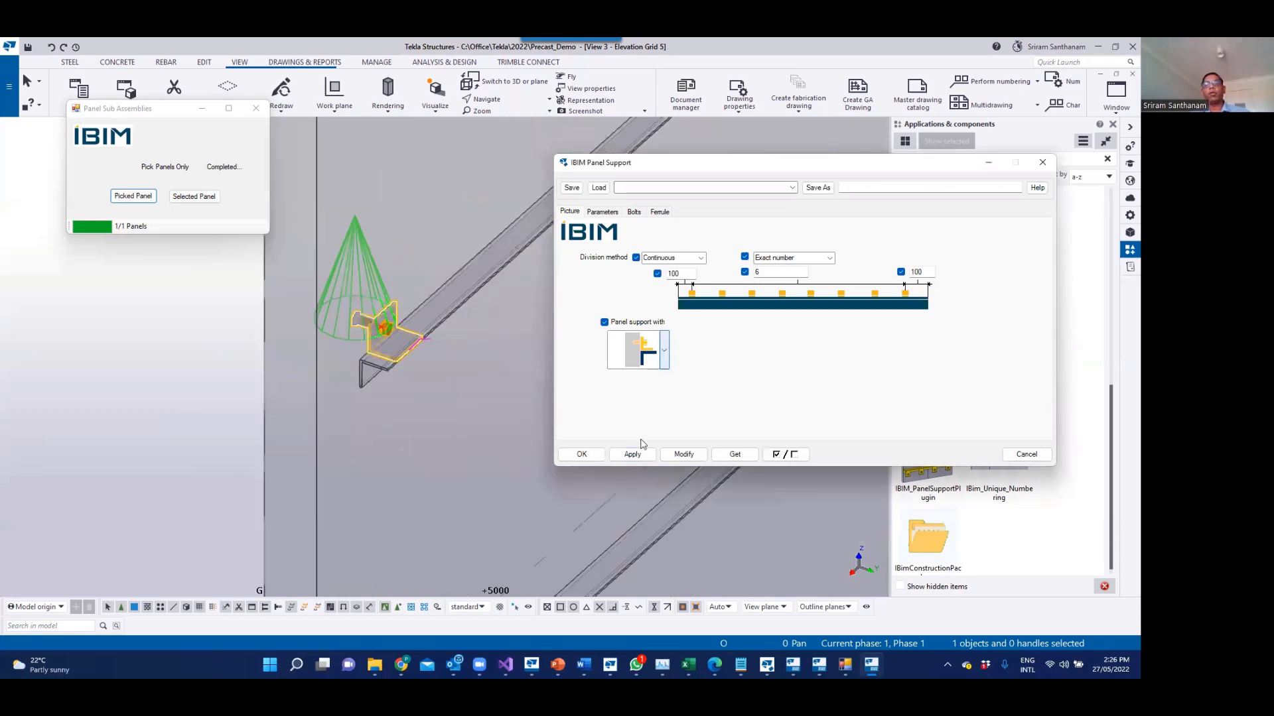
pyautogui.click(677, 455)
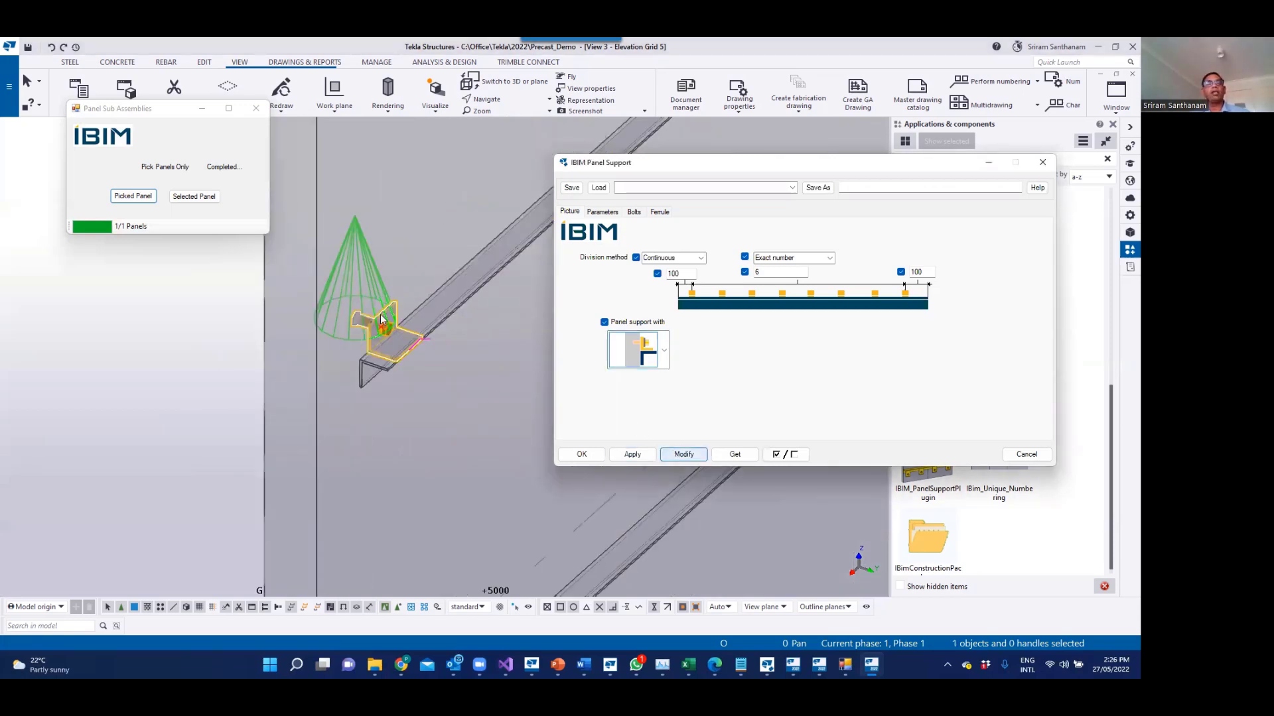
pyautogui.scroll(5, 398, 335)
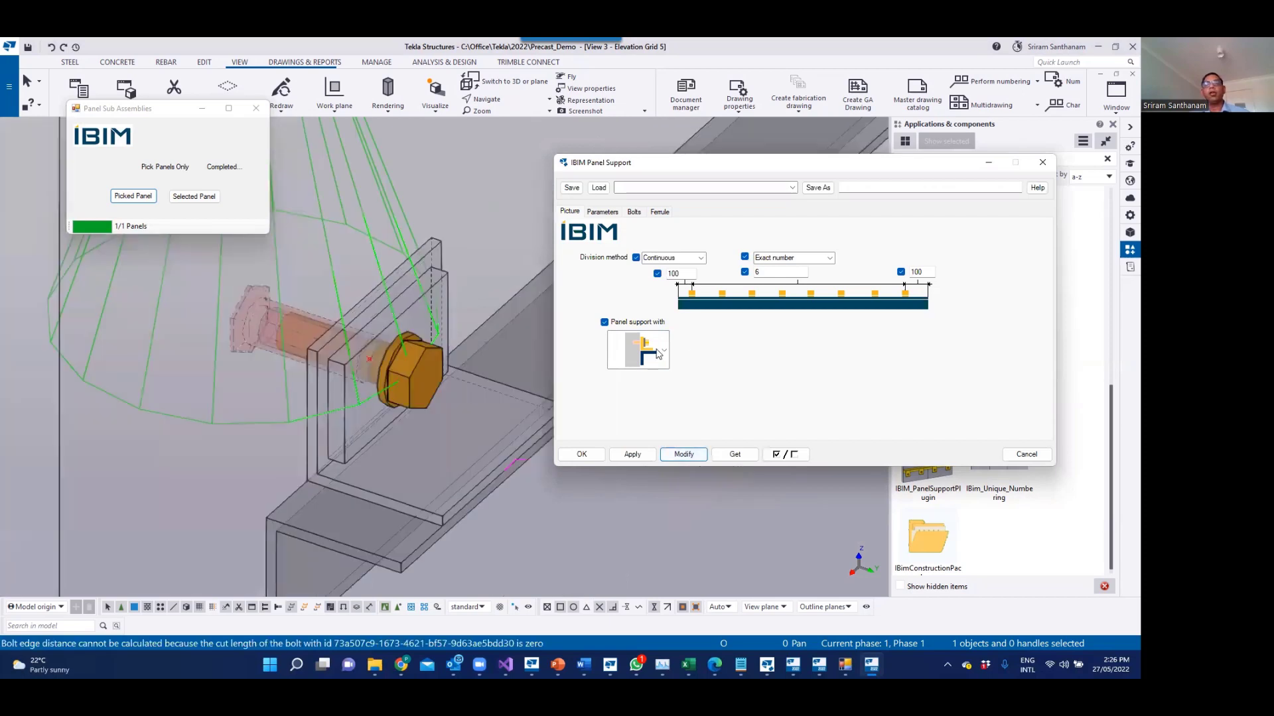
# Step: Modify the panel support to bolt directly through the angle without a cleat, and examine the end connection
pyautogui.click(665, 355)
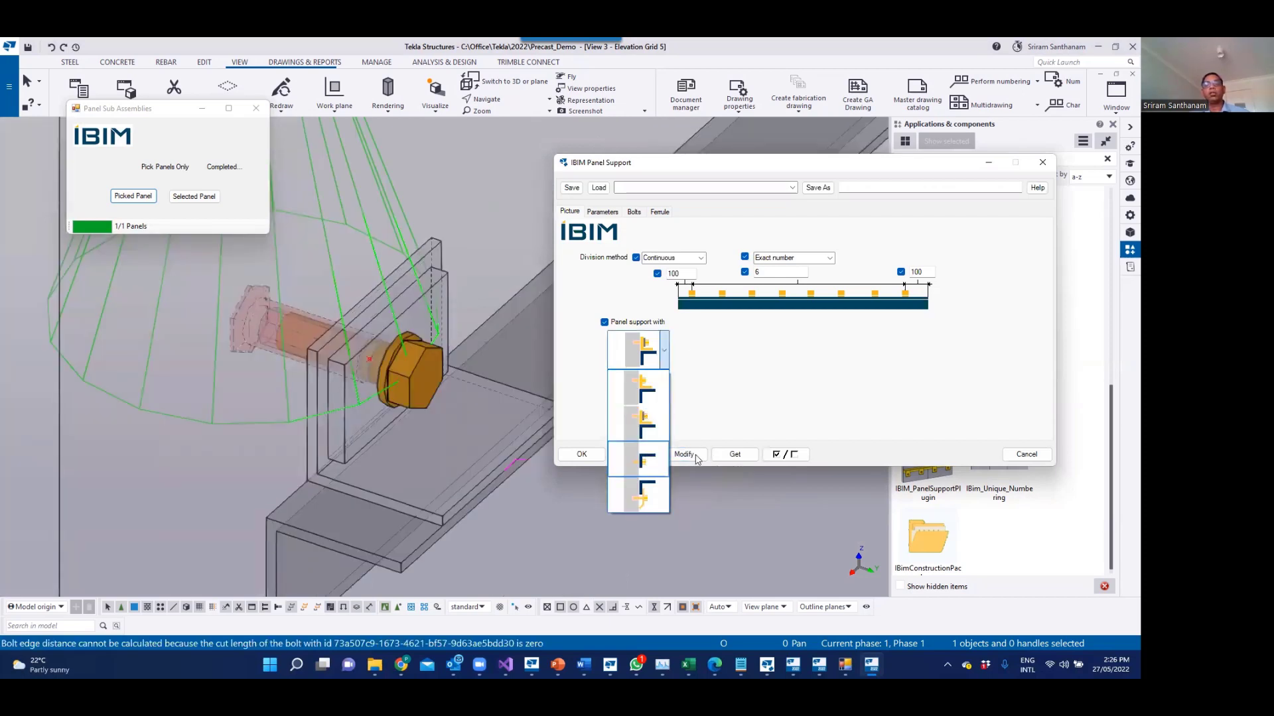
pyautogui.click(489, 357)
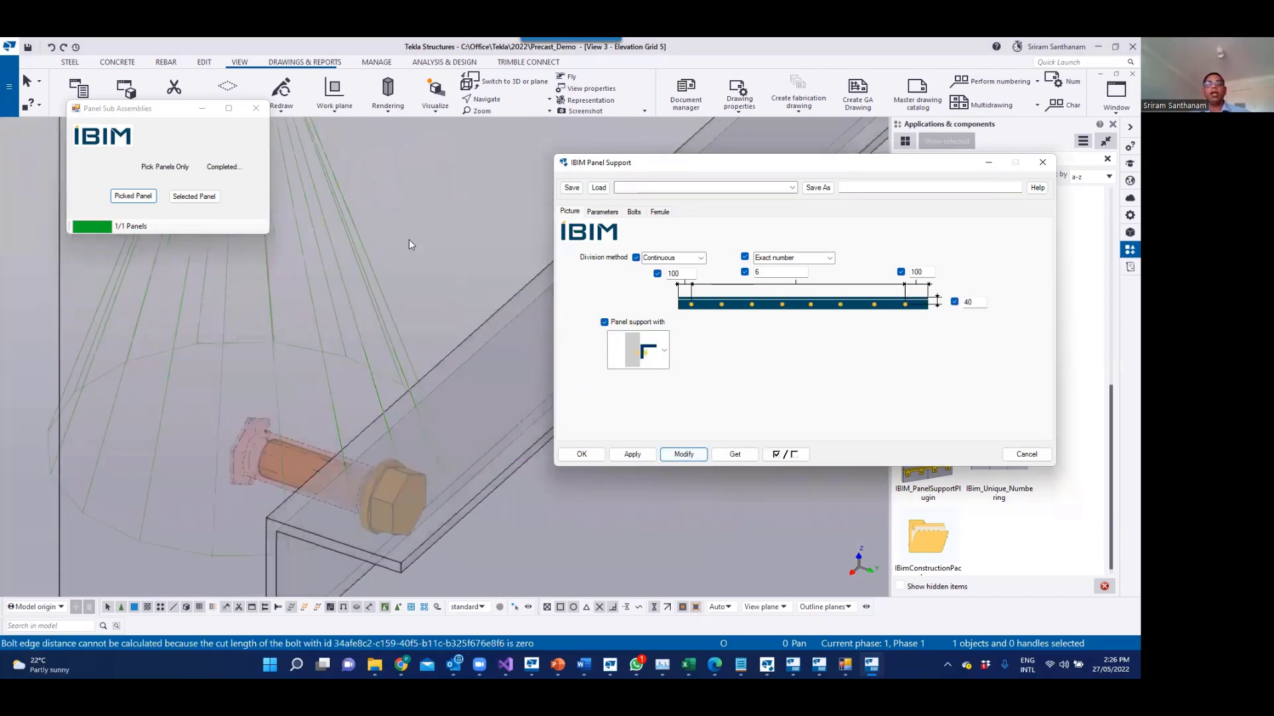
pyautogui.scroll(-5, 394, 345)
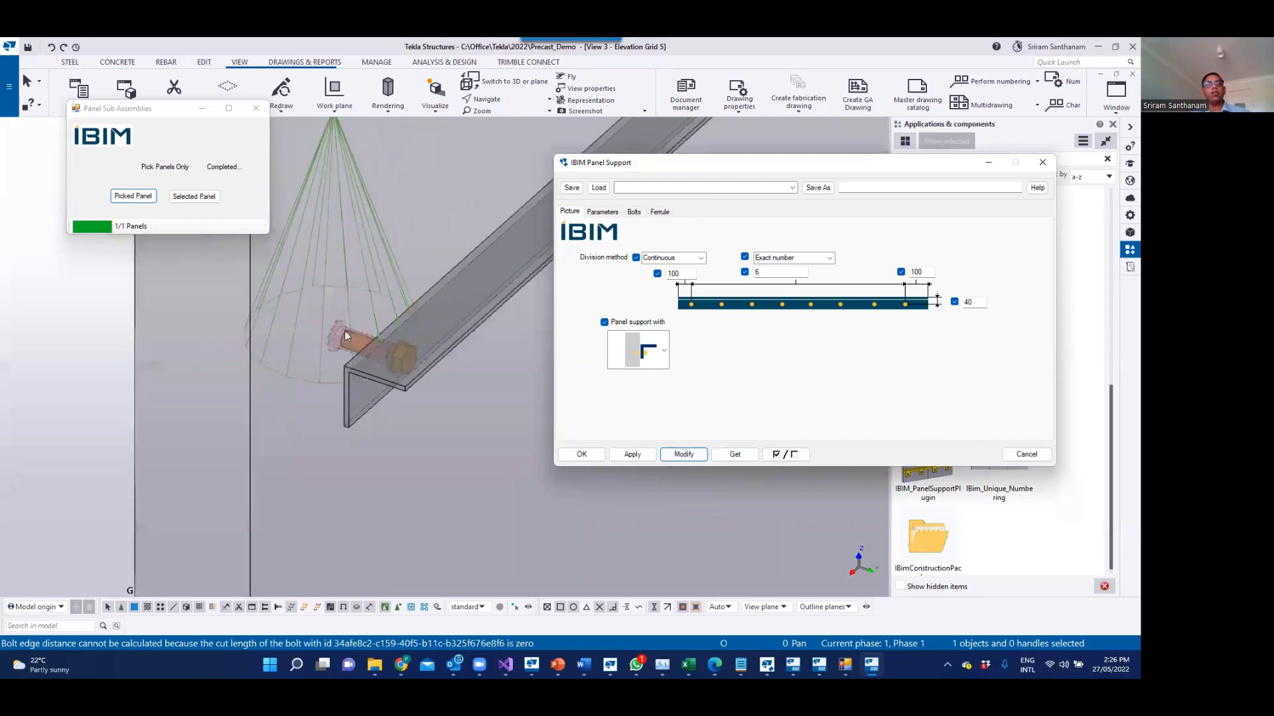
# Step: Modify the panel support to the arrangement with the cleat below the angle
pyautogui.click(665, 355)
pyautogui.click(643, 494)
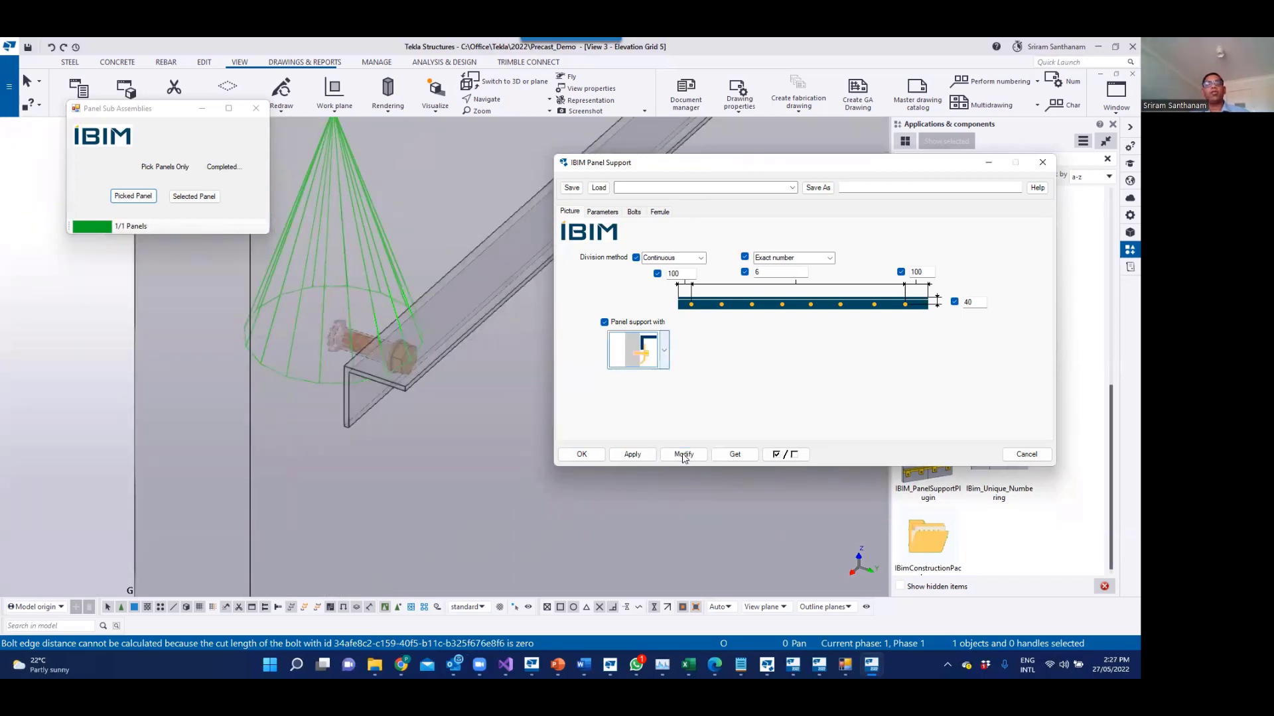
pyautogui.click(682, 454)
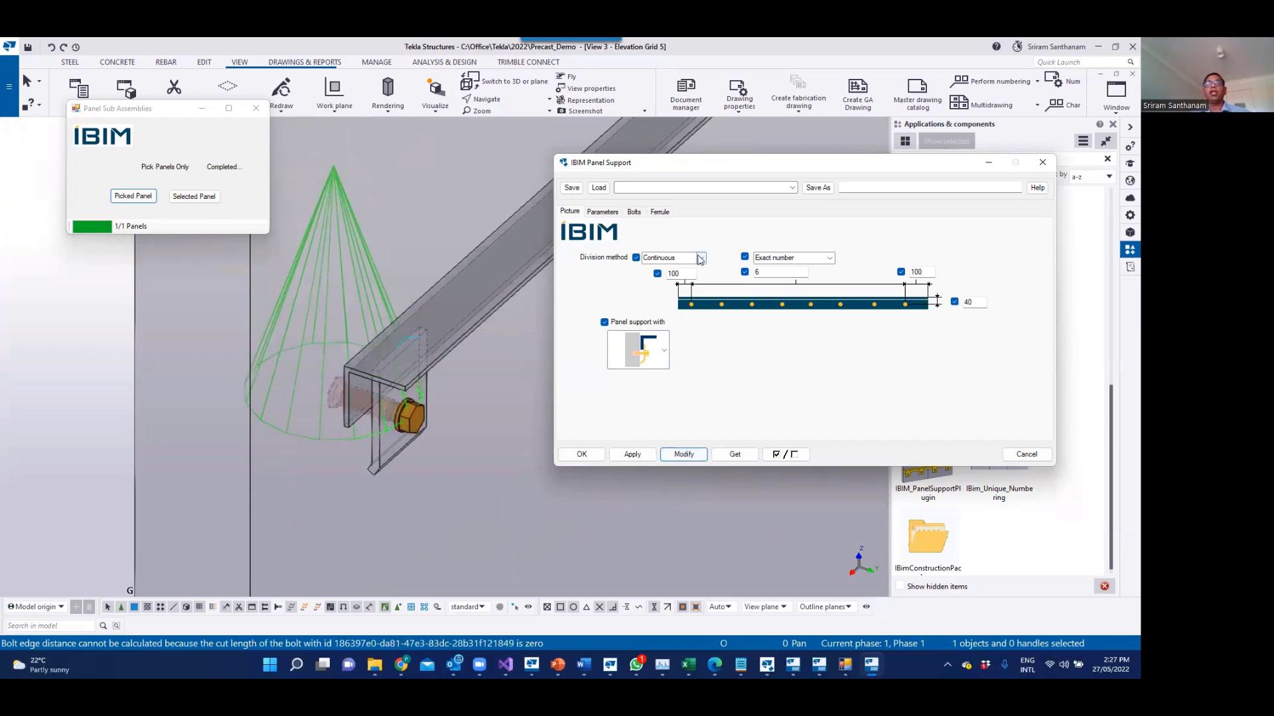
# Step: Set the panel support's division method to By Panel with an exact number of 5, and modify the uppermost angle's support
pyautogui.click(673, 257)
pyautogui.click(660, 279)
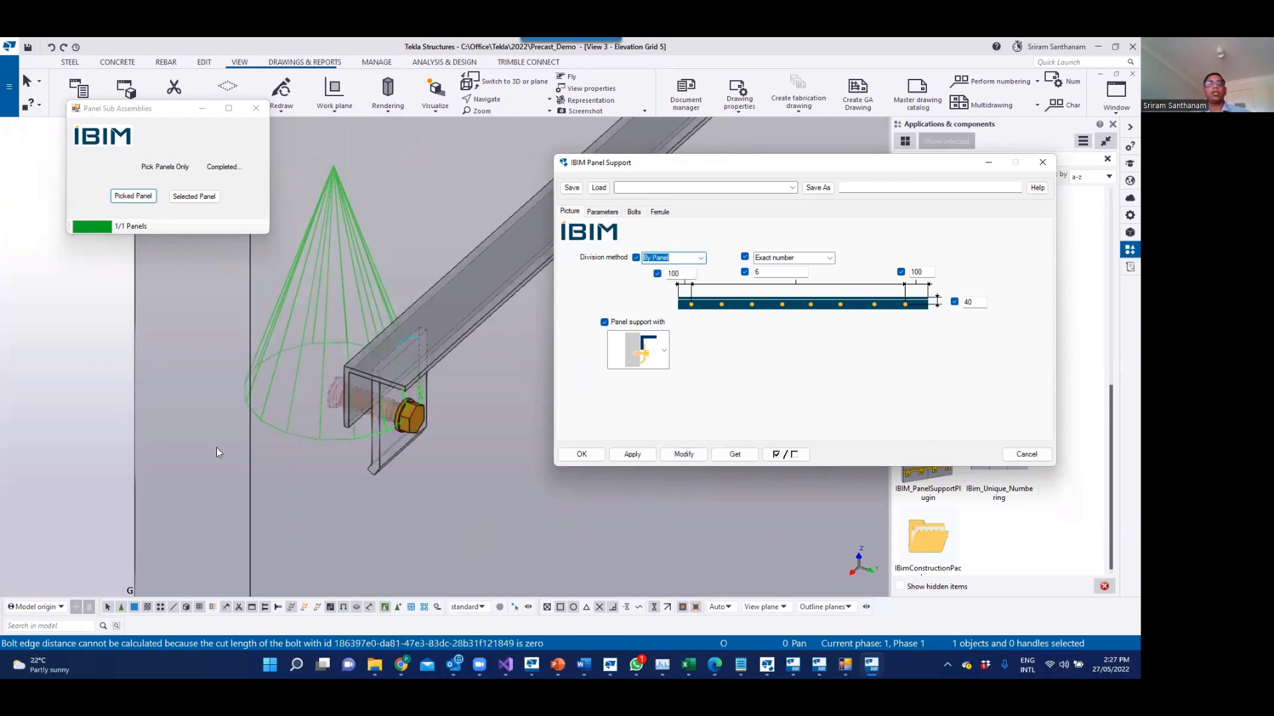
pyautogui.scroll(-5, 332, 359)
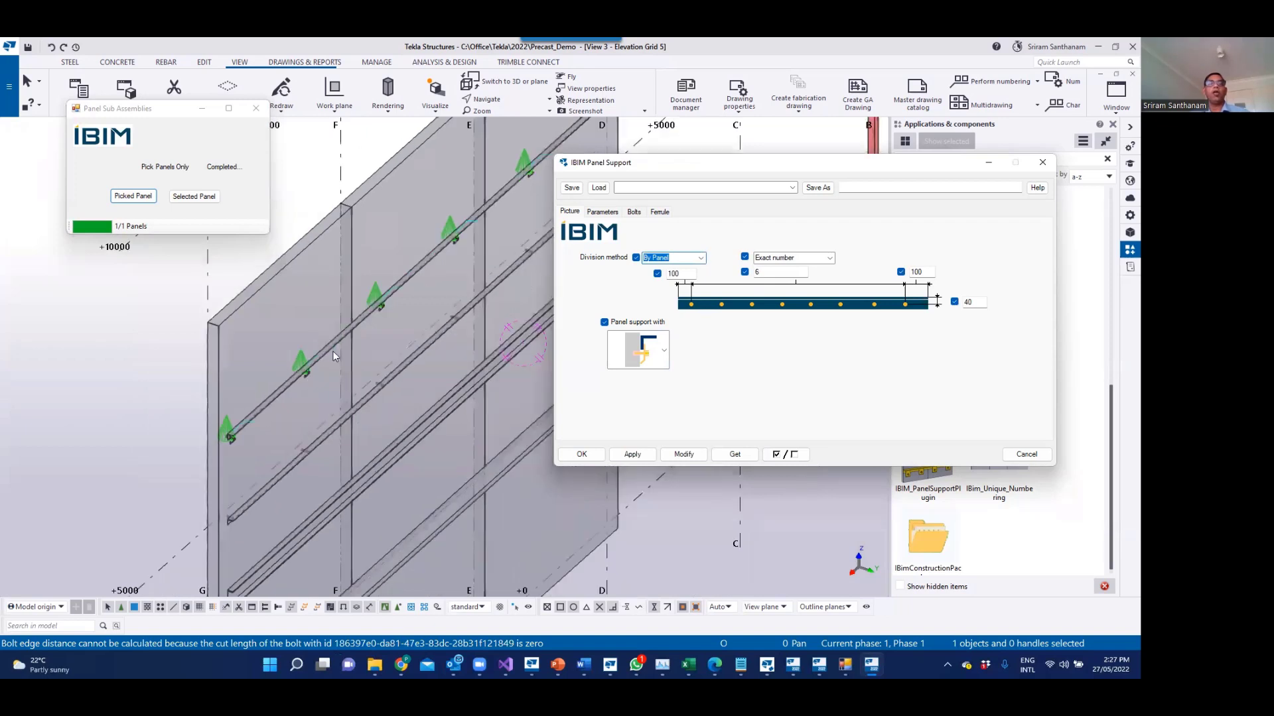
pyautogui.moveTo(307, 379); pyautogui.dragTo(270, 405, button='middle')
pyautogui.scroll(-2, 280, 392)
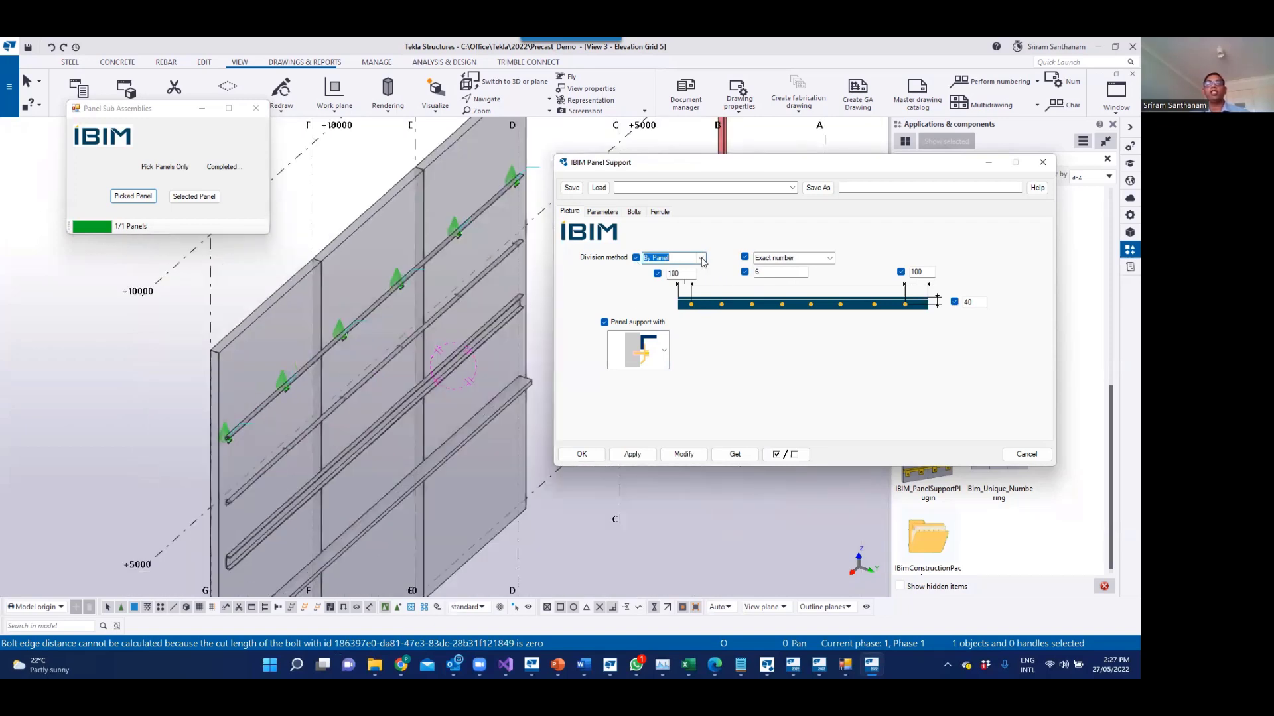
pyautogui.press('Tab')
pyautogui.write('5')
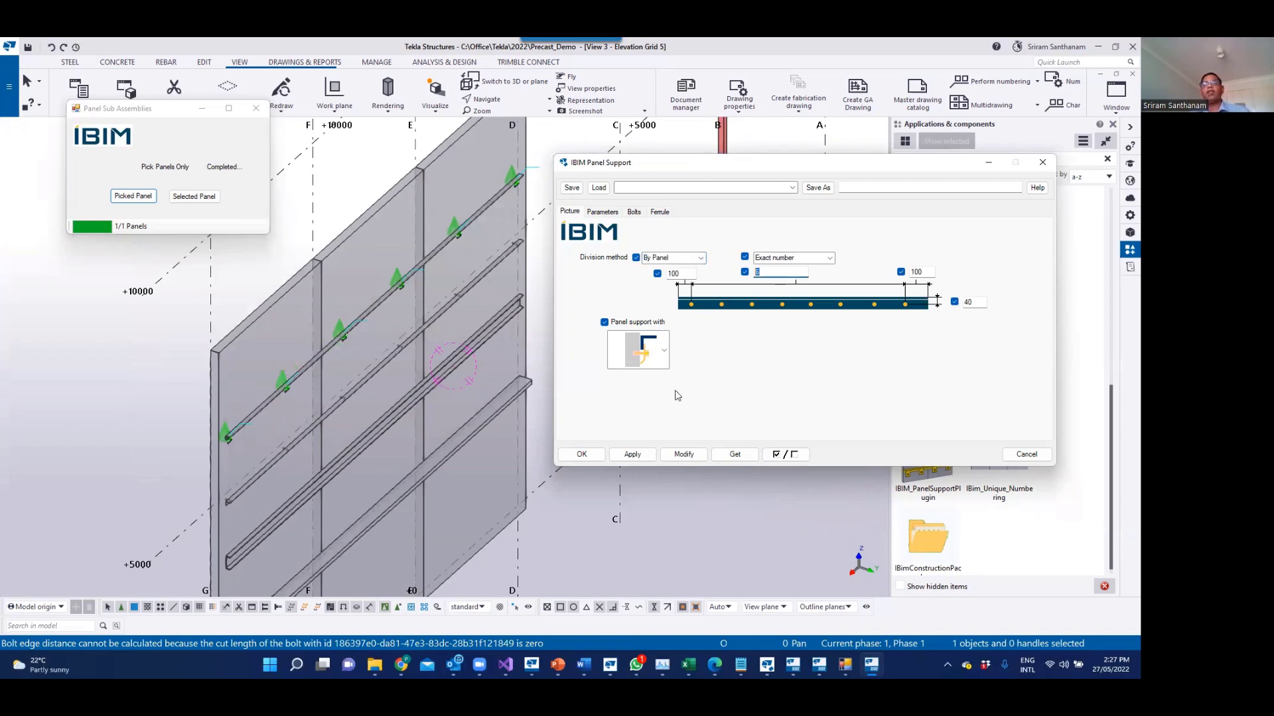
pyautogui.click(684, 455)
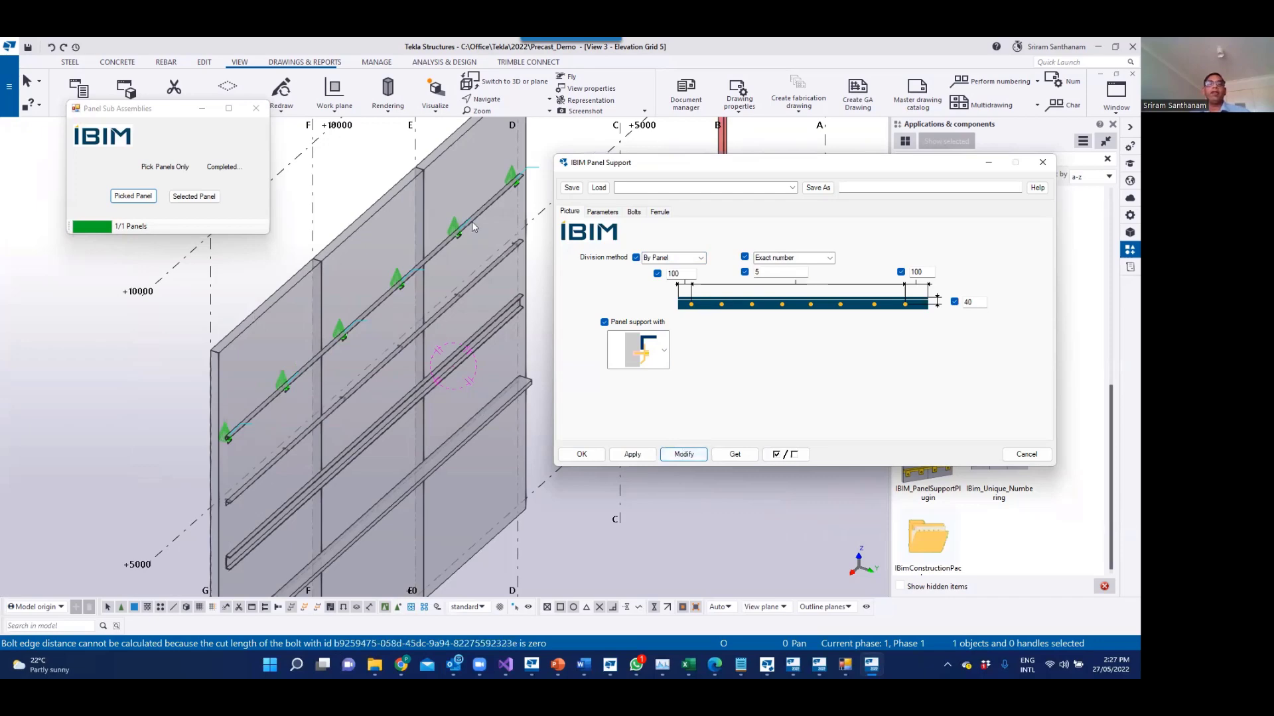
# Step: Examine the support spacing along the uppermost angle, at its ends and across the joints between the panels
pyautogui.scroll(3, 394, 255)
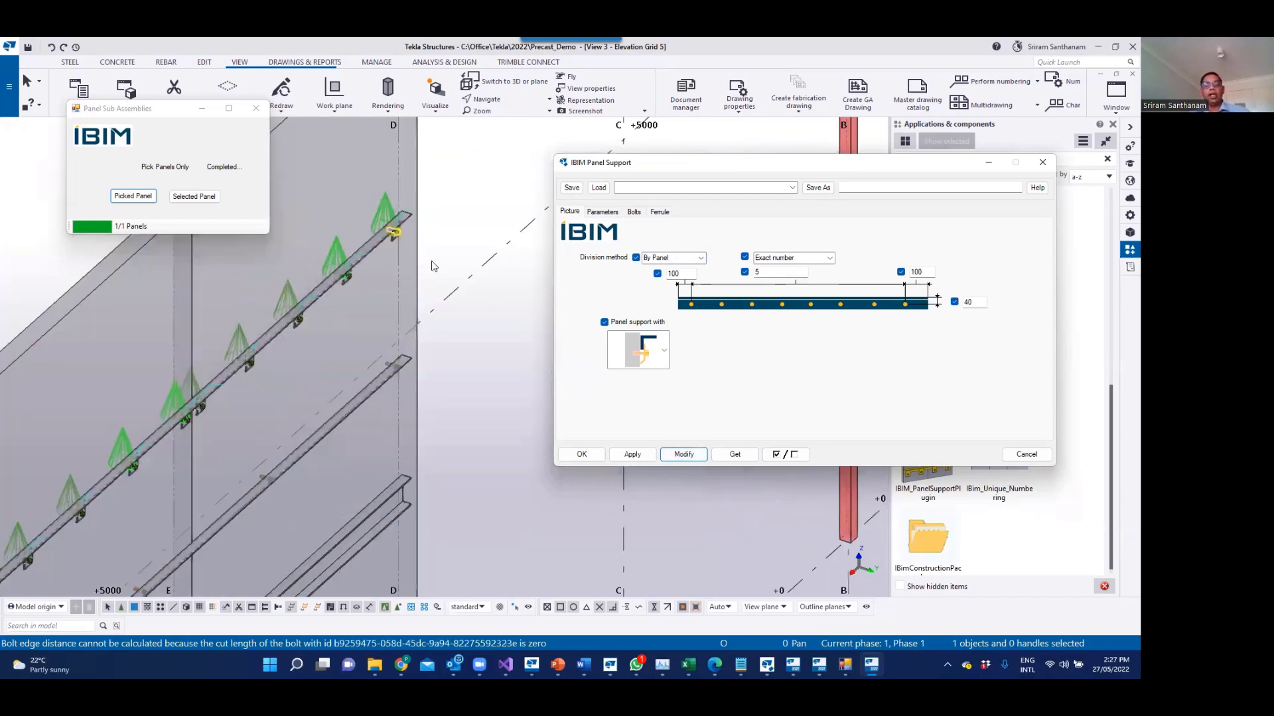
pyautogui.scroll(-3, 431, 264)
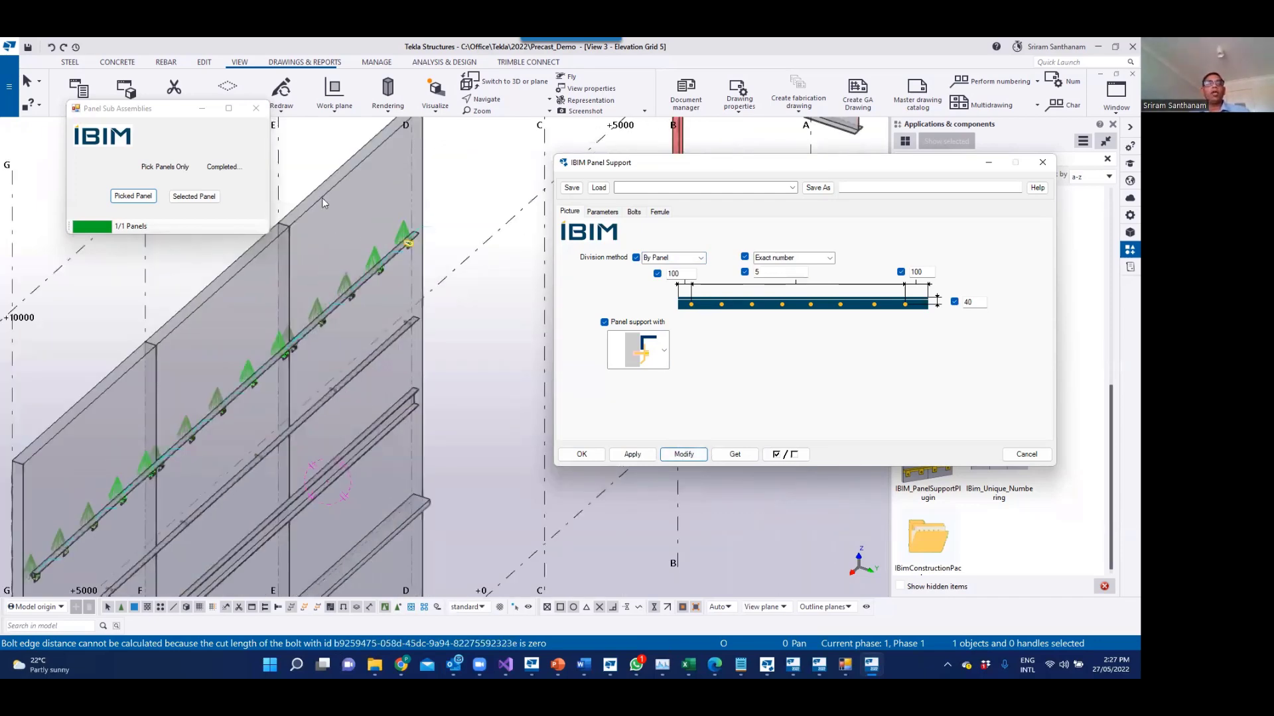
pyautogui.scroll(3, 339, 301)
pyautogui.scroll(-2, 478, 203)
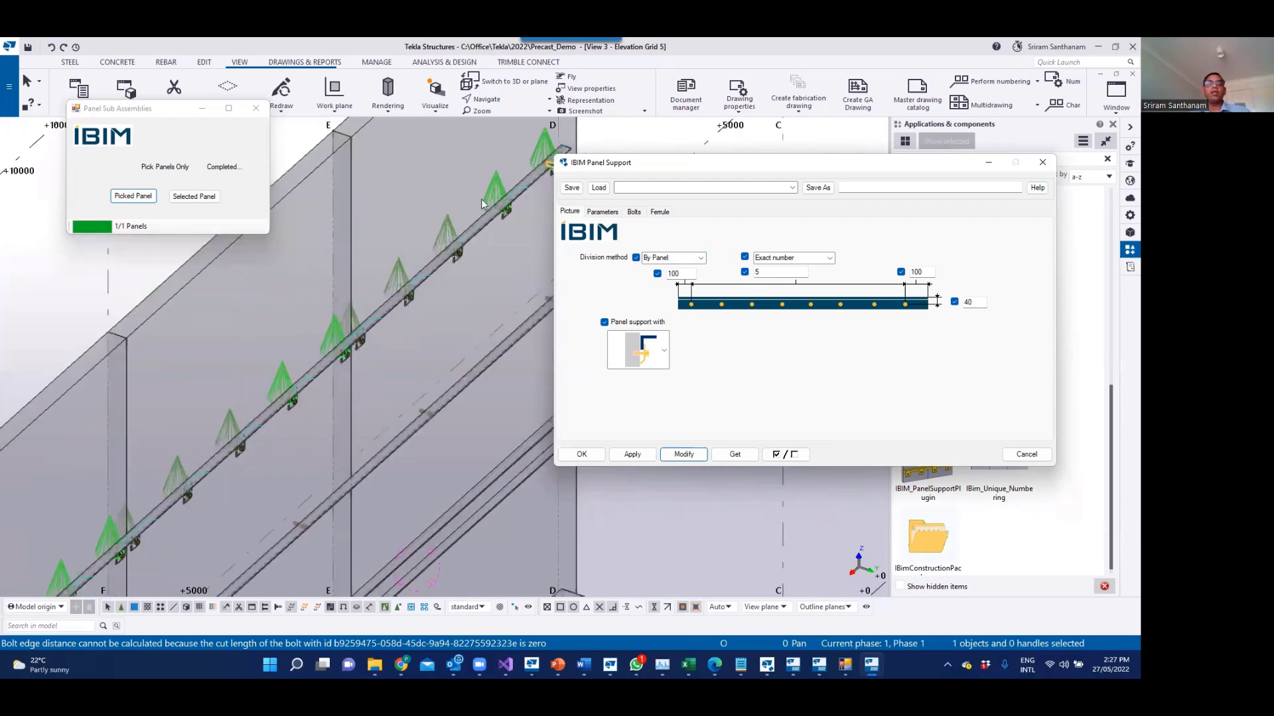
pyautogui.scroll(-4, 391, 285)
pyautogui.scroll(4, 381, 315)
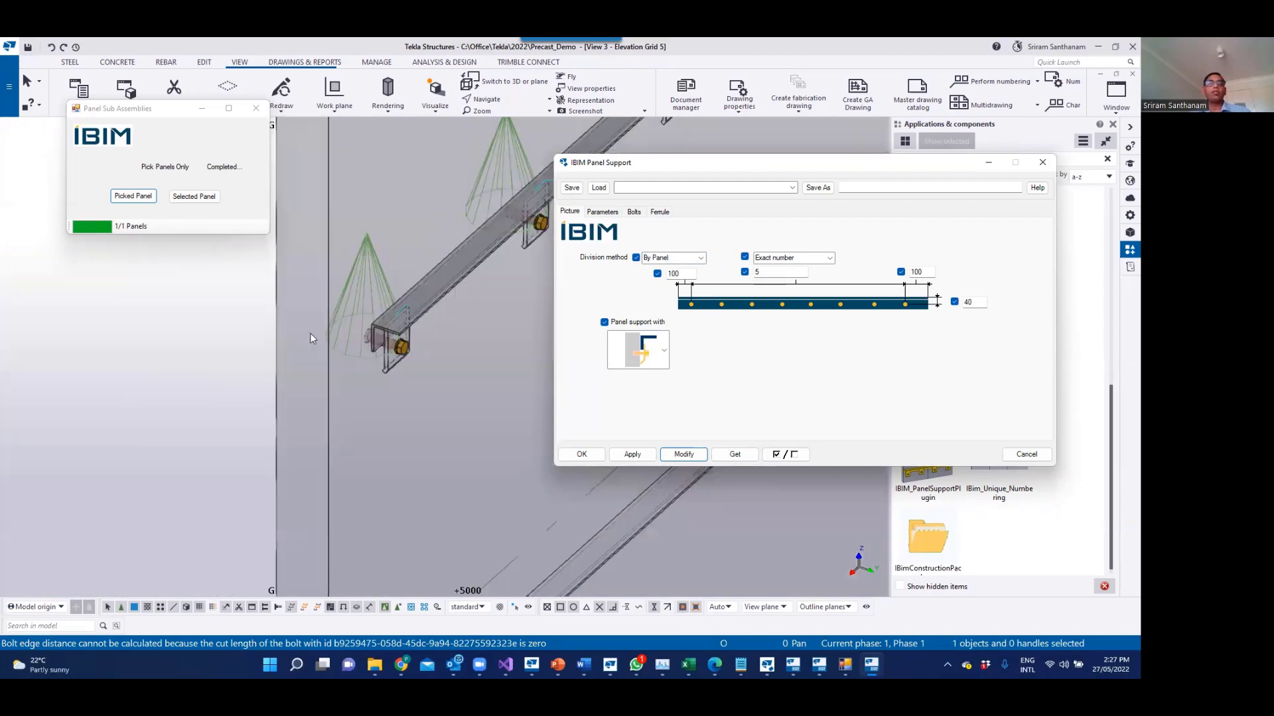
pyautogui.scroll(3, 231, 379)
pyautogui.scroll(-4, 233, 368)
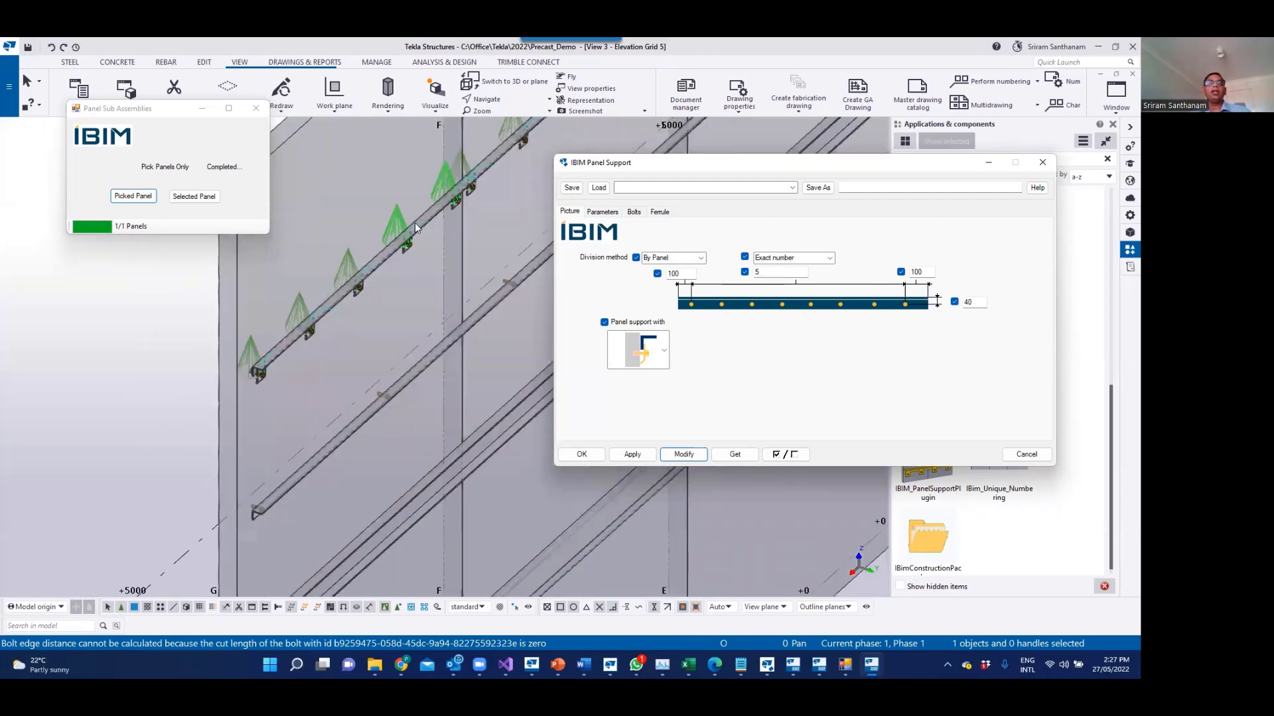
pyautogui.scroll(2, 372, 237)
pyautogui.scroll(-4, 411, 156)
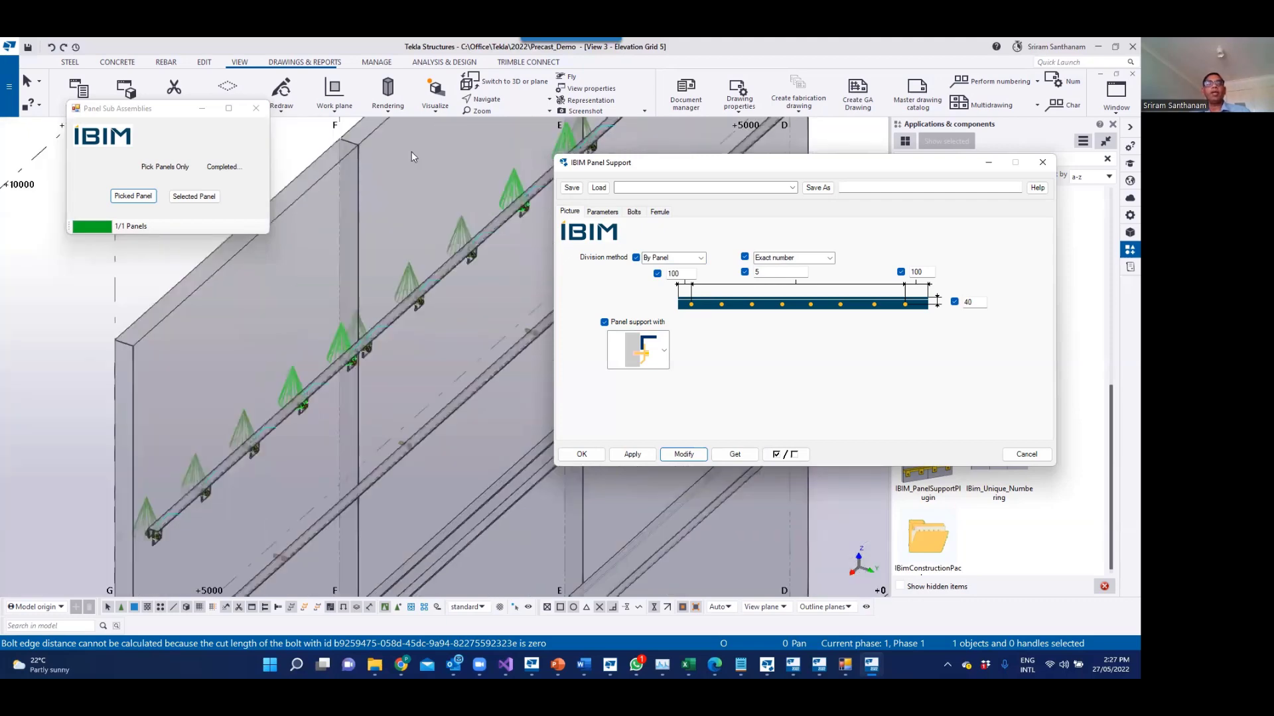
pyautogui.scroll(2, 412, 155)
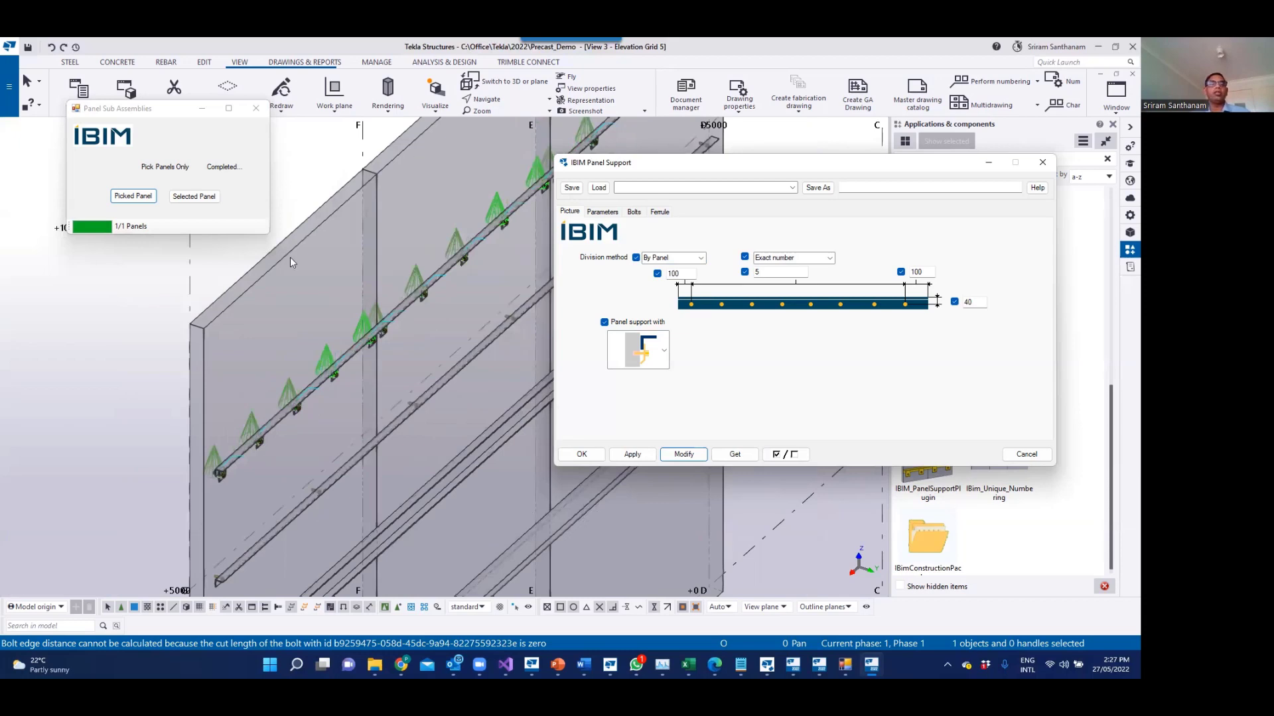
# Step: Switch the selection mode to assemblies and select the end panel between grids G and F
pyautogui.click(412, 607)
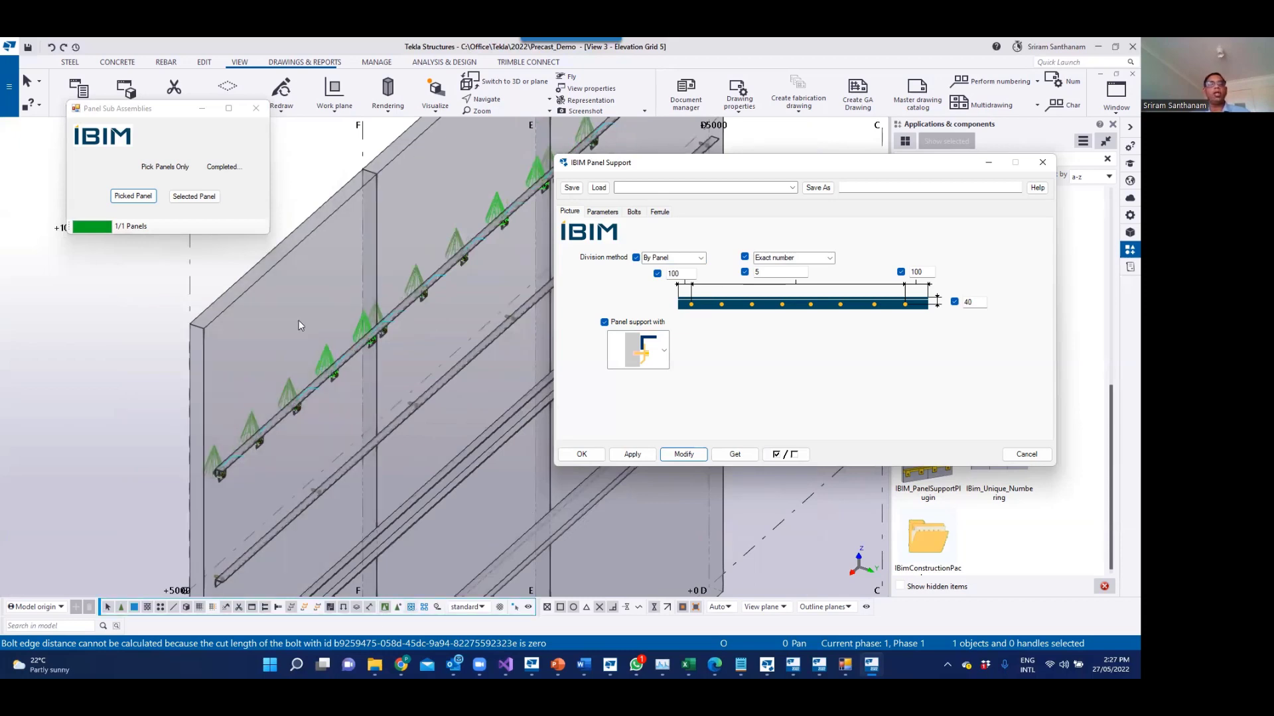
pyautogui.rightClick(269, 266)
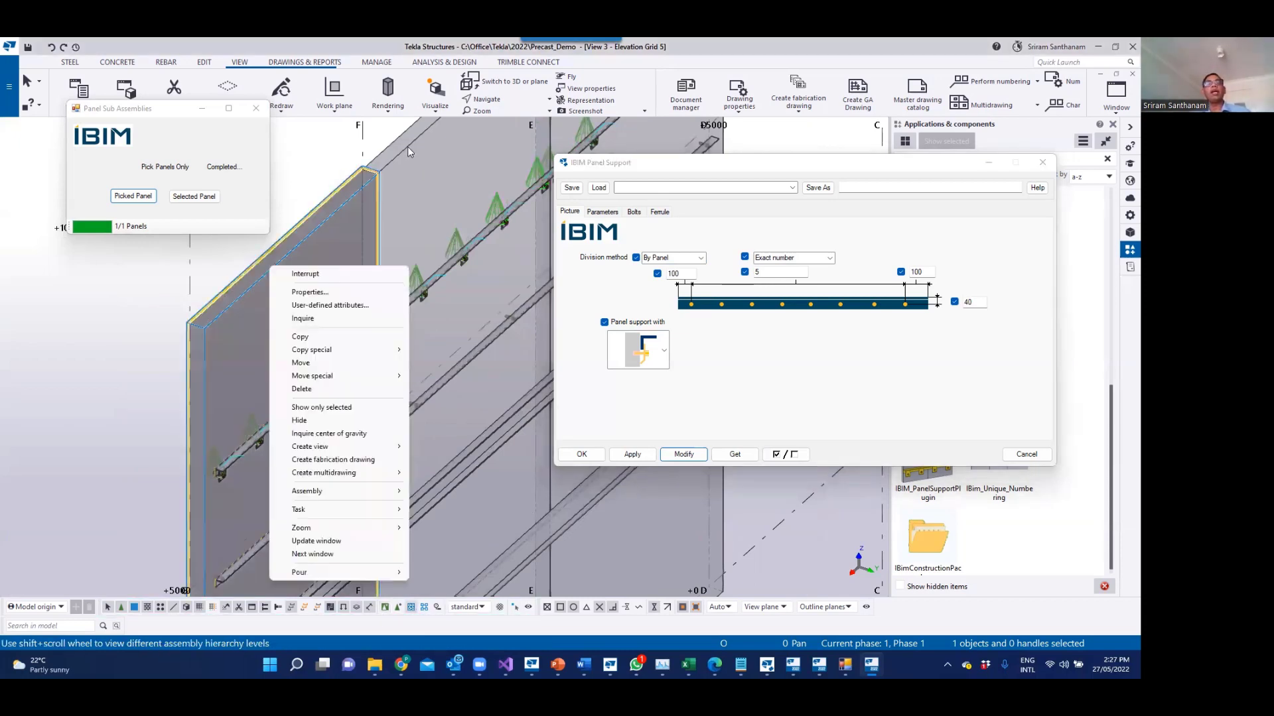
# Step: Hide the wall panel between grids E and F and examine the ferrules behind the support angle
pyautogui.click(407, 145)
pyautogui.rightClick(455, 281)
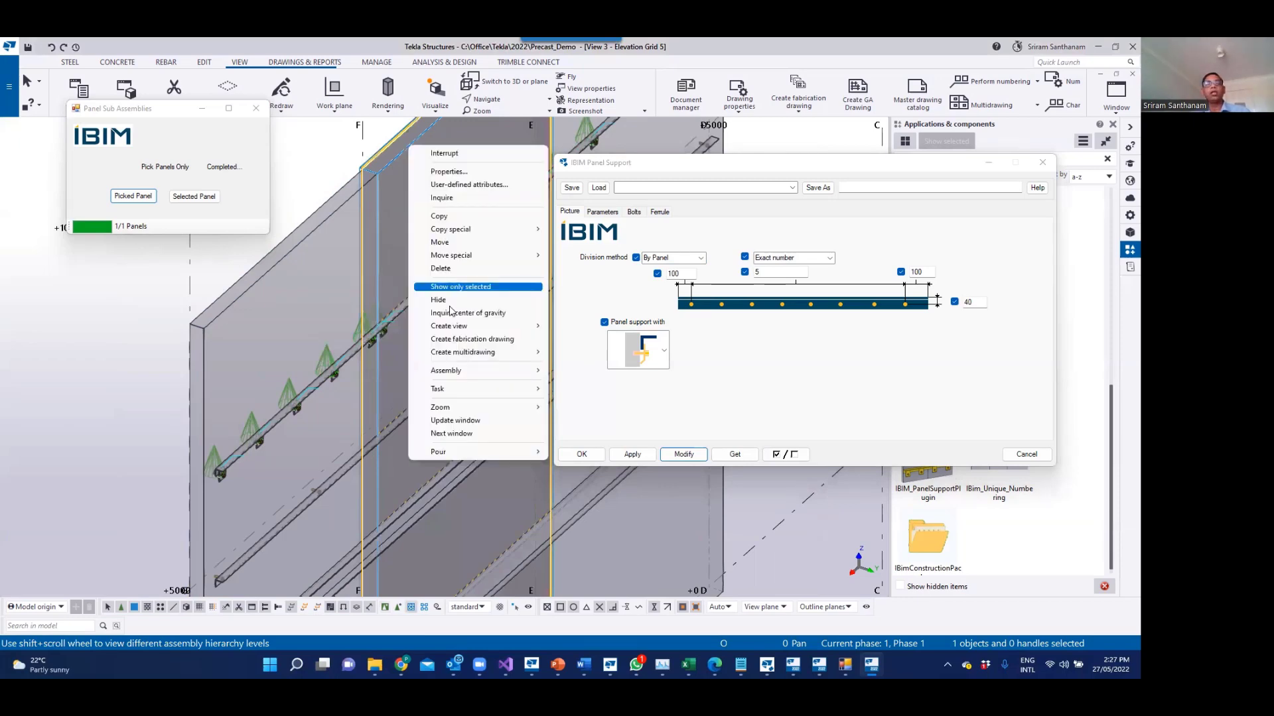
pyautogui.click(437, 300)
pyautogui.keyDown('ctrl'); pyautogui.moveTo(450, 369); pyautogui.dragTo(520, 361, button='middle'); pyautogui.keyUp('ctrl')
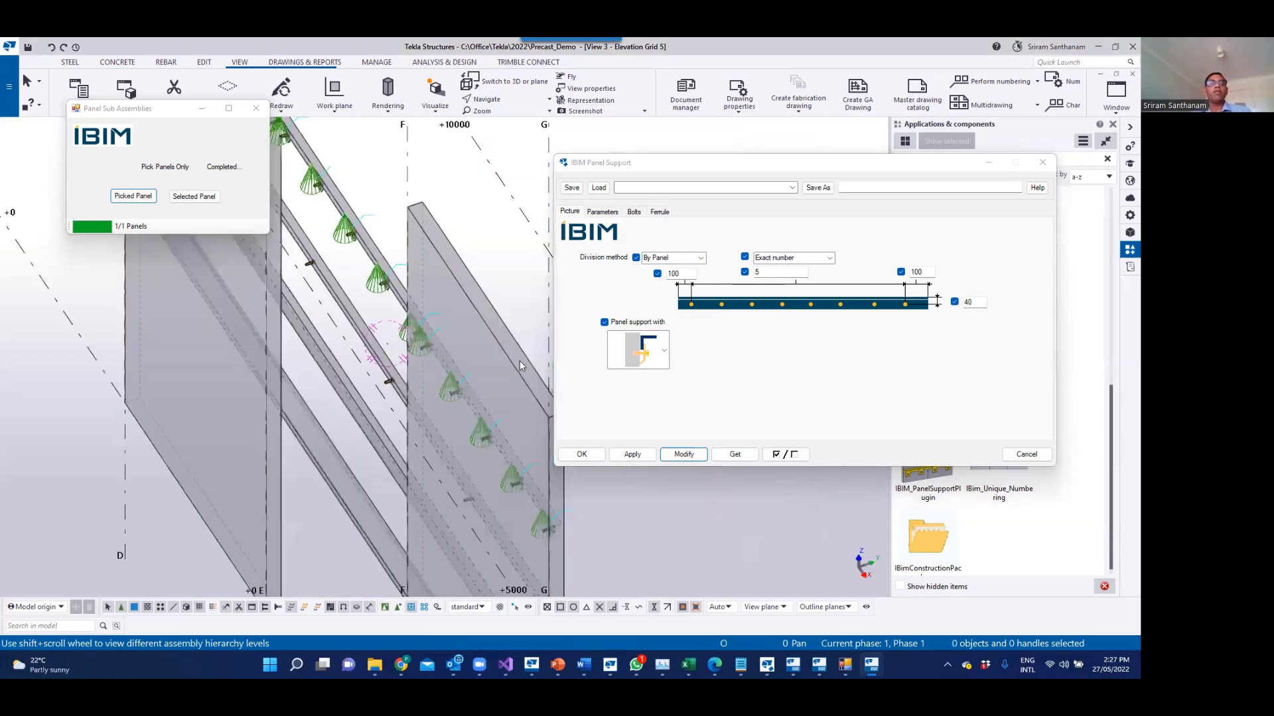
pyautogui.scroll(3, 499, 357)
pyautogui.scroll(3, 396, 232)
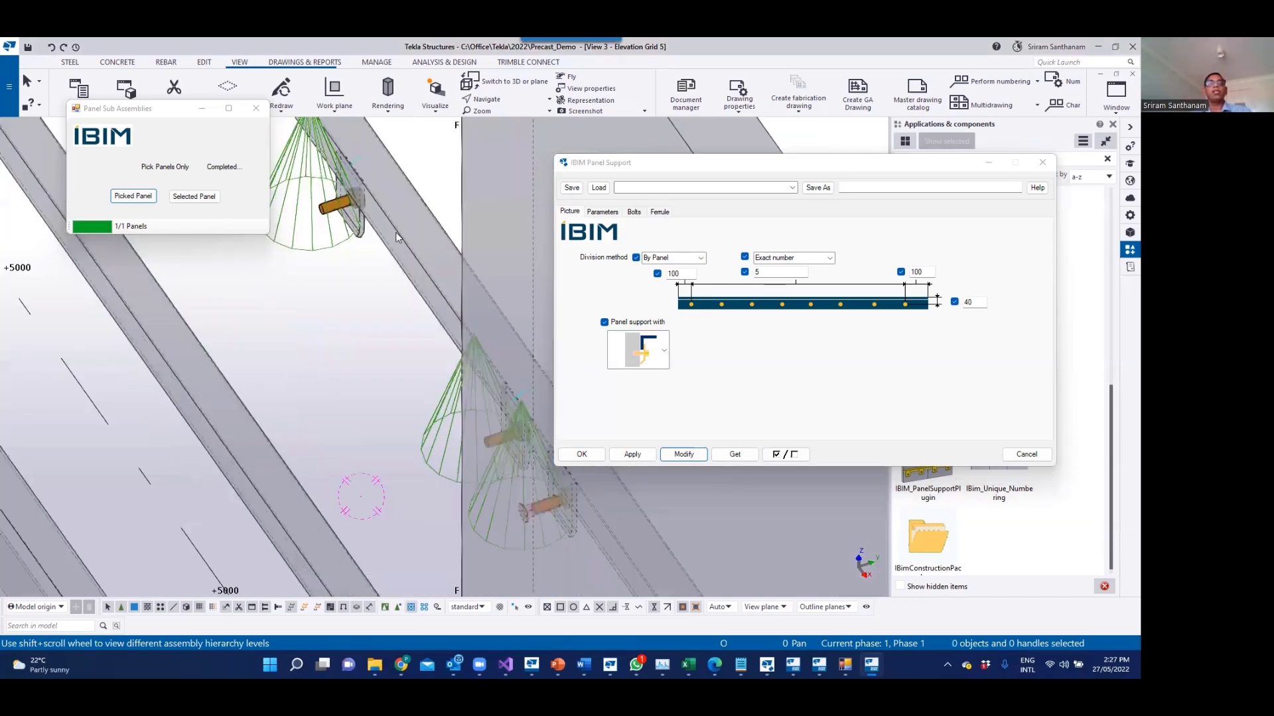
pyautogui.scroll(3, 409, 255)
pyautogui.scroll(-4, 391, 321)
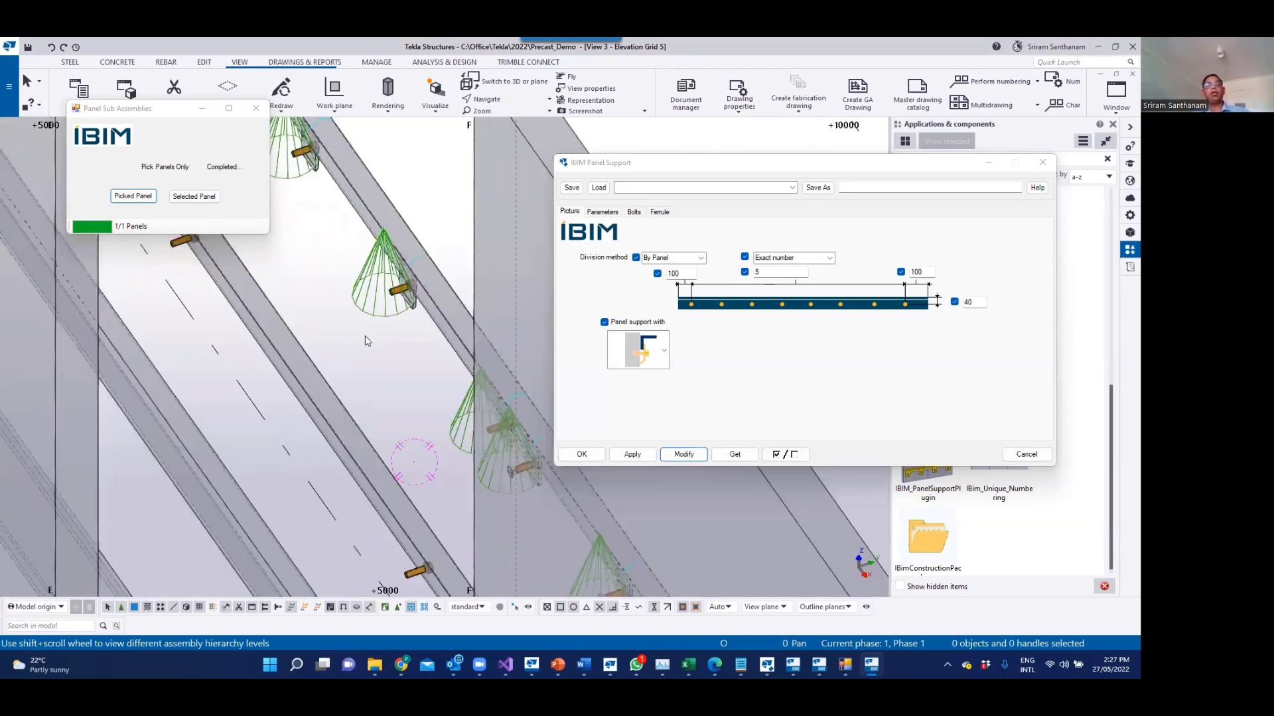
pyautogui.scroll(-3, 381, 323)
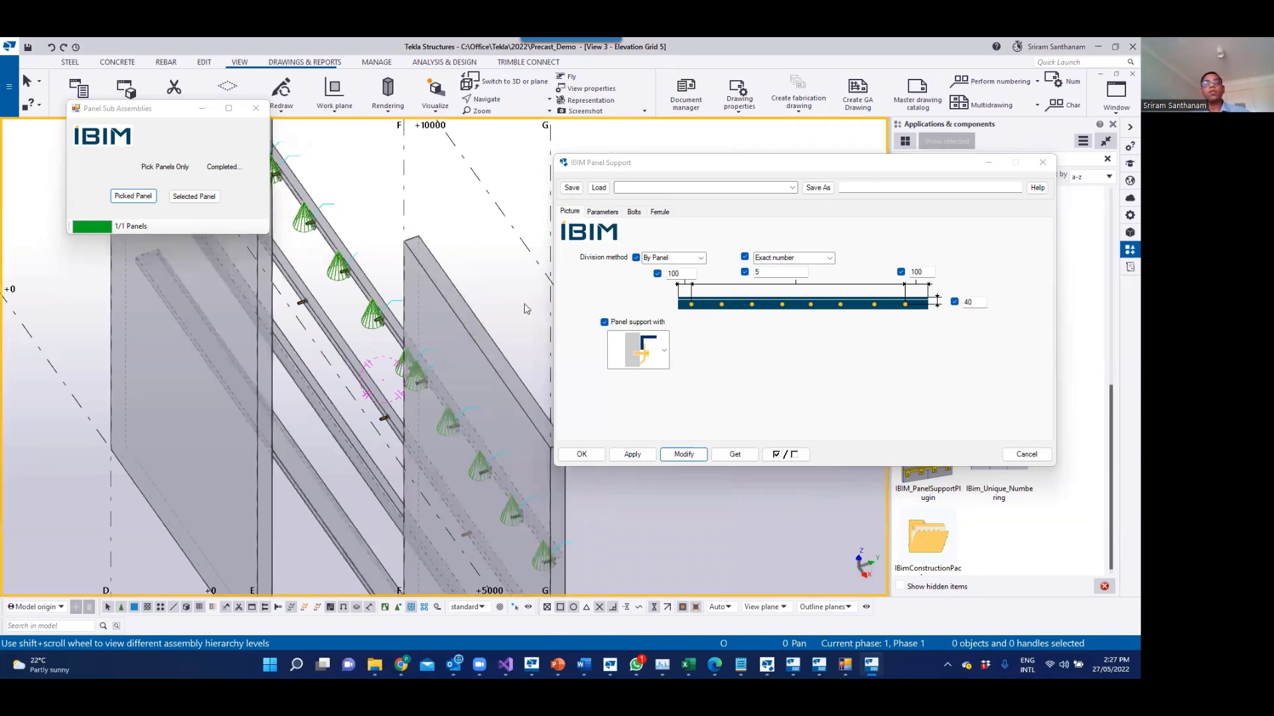
# Step: Refresh the model view to bring the hidden wall panels back
pyautogui.rightClick(481, 236)
pyautogui.press('Return')
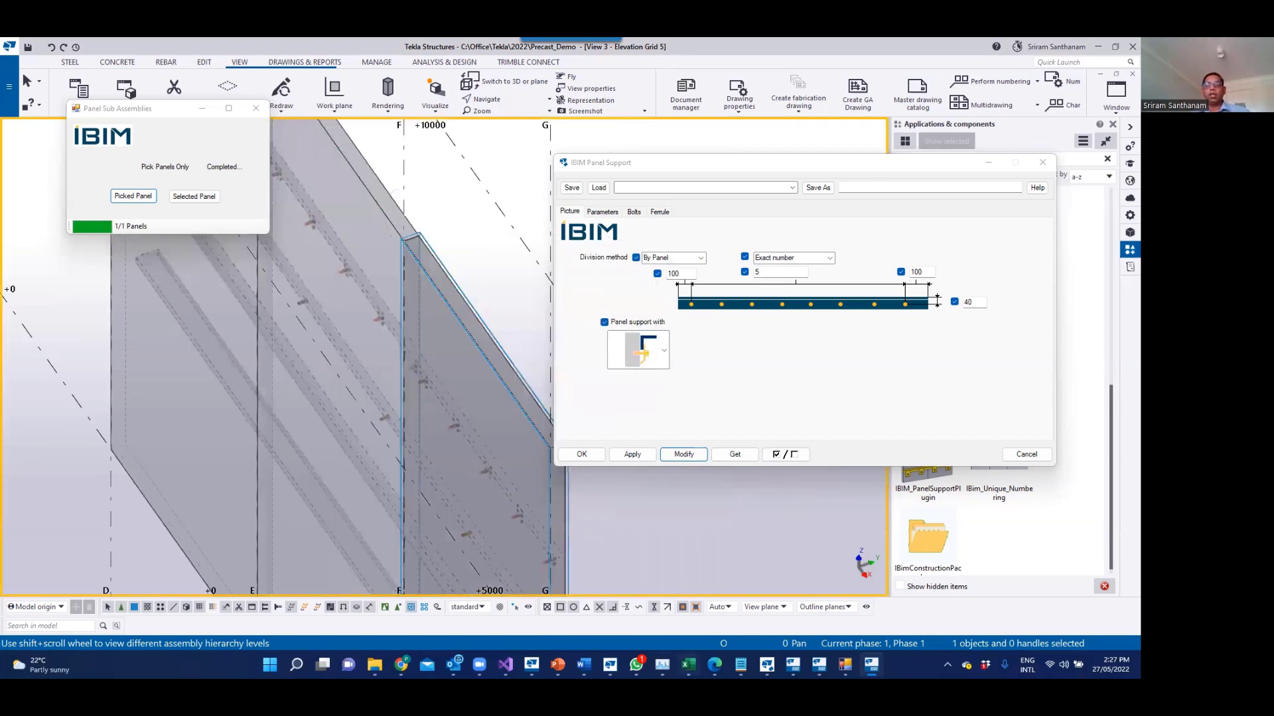
# Step: Switch to PowerPoint to read the webinar's Modelling Tools slide, and return to Tekla Structures
pyautogui.moveTo(845, 665)
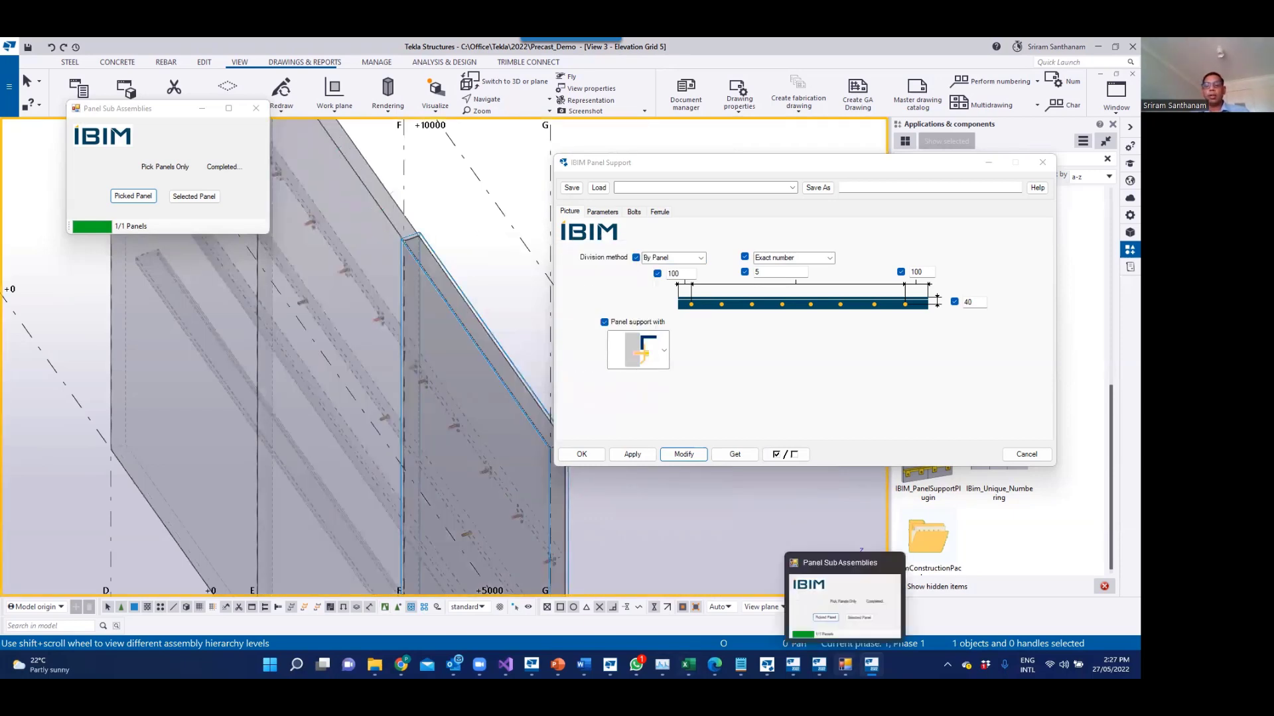
pyautogui.click(557, 665)
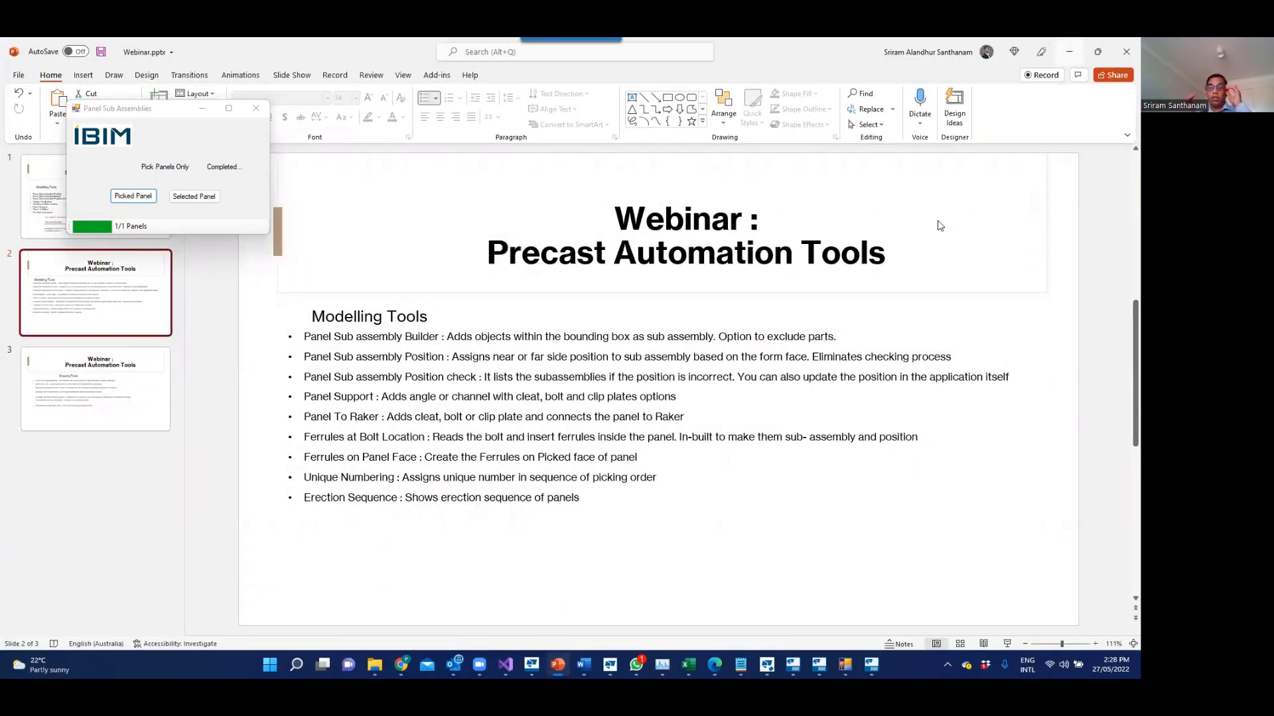
pyautogui.hotkey('alt', 'Tab')
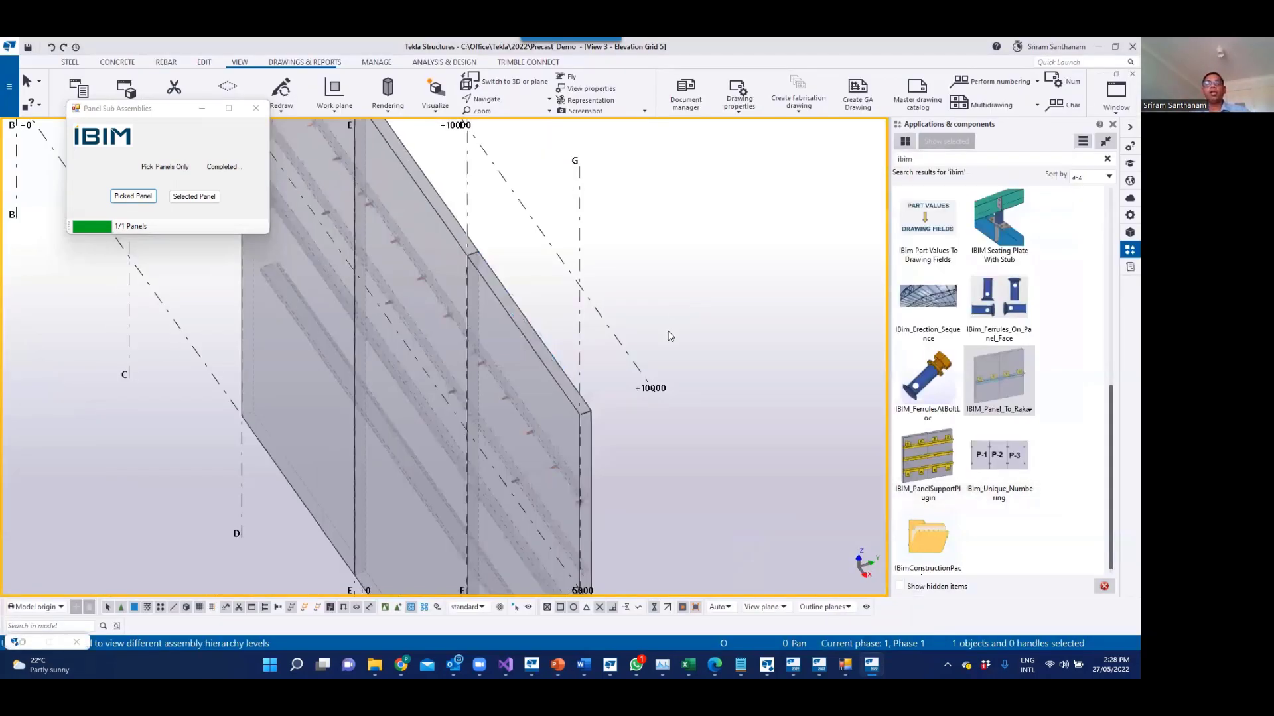
# Step: Examine the bolt at the grid G end of the plain angle near the +5000 level
pyautogui.scroll(-7, 668, 330)
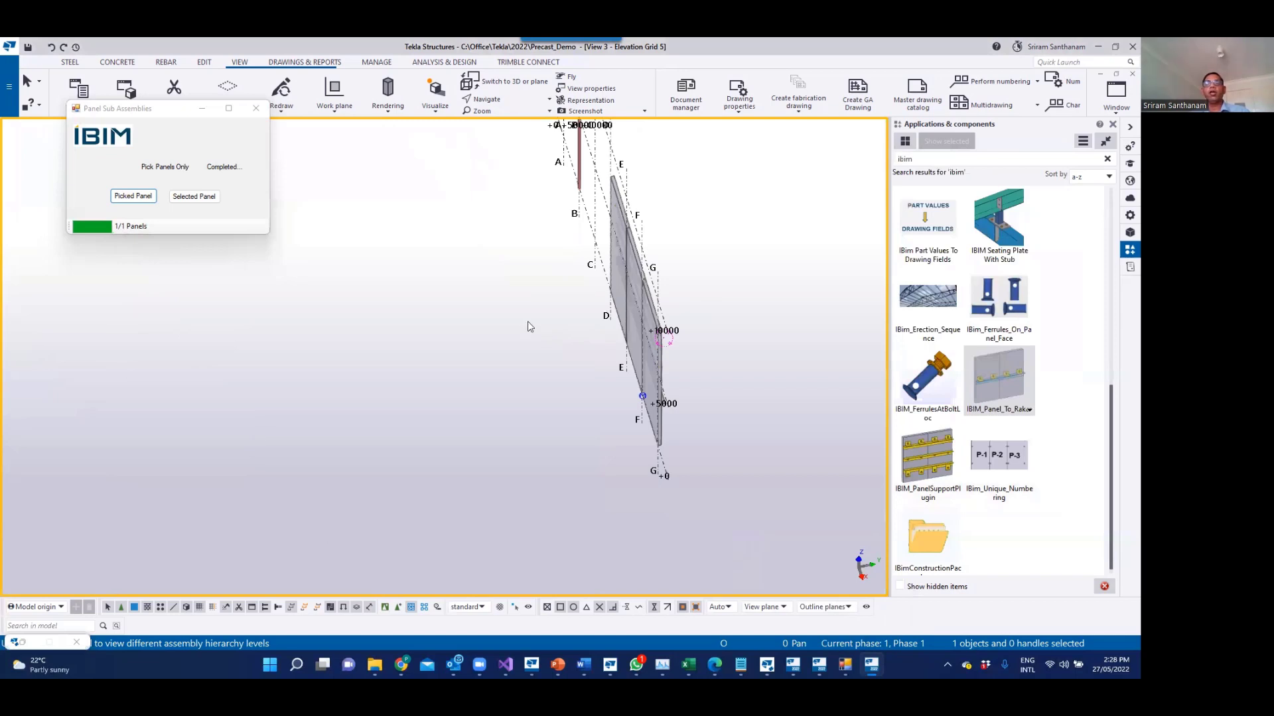
pyautogui.keyDown('ctrl'); pyautogui.moveTo(528, 321); pyautogui.dragTo(586, 327, button='middle'); pyautogui.keyUp('ctrl')
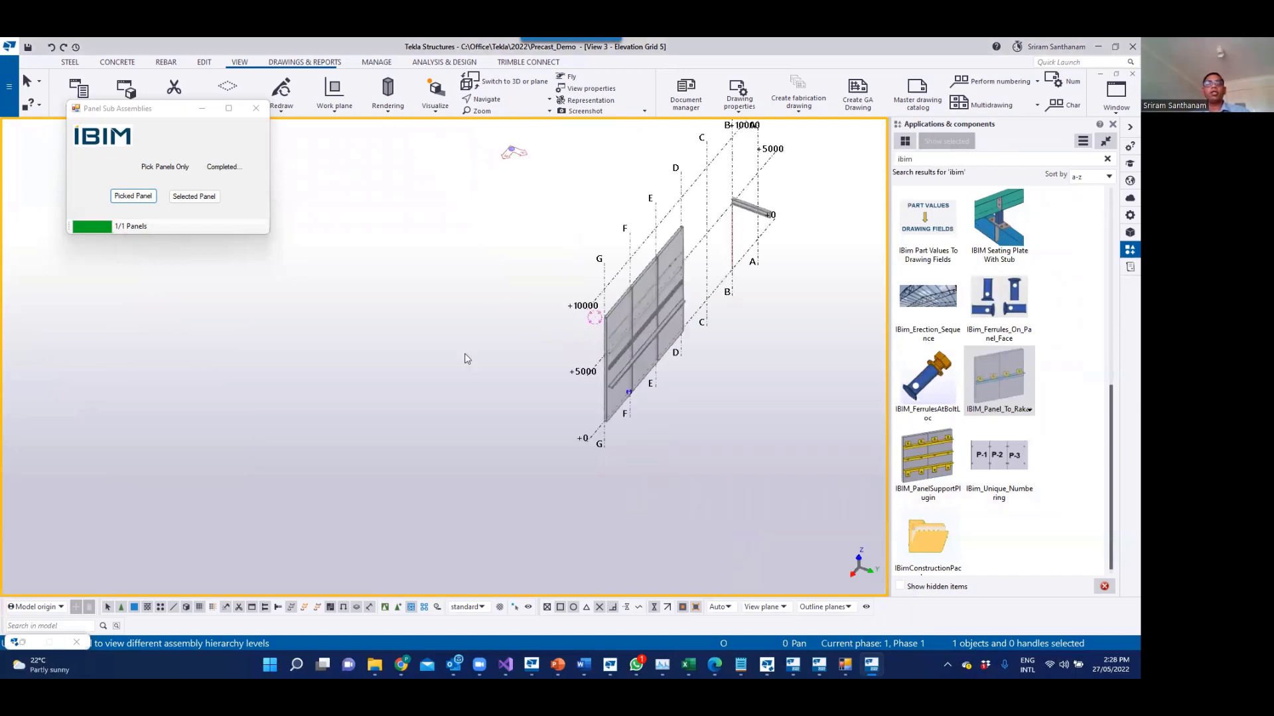
pyautogui.scroll(5, 467, 359)
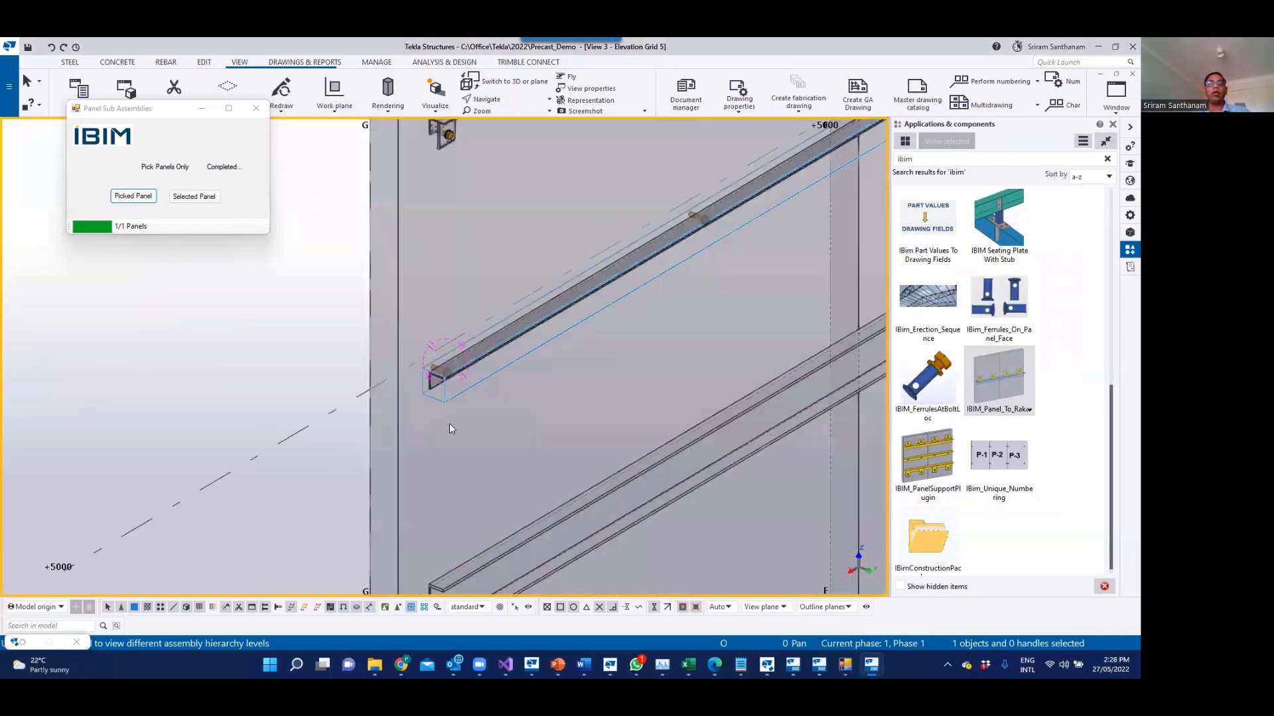
pyautogui.scroll(2, 485, 352)
pyautogui.moveTo(502, 326); pyautogui.dragTo(507, 318, button='middle')
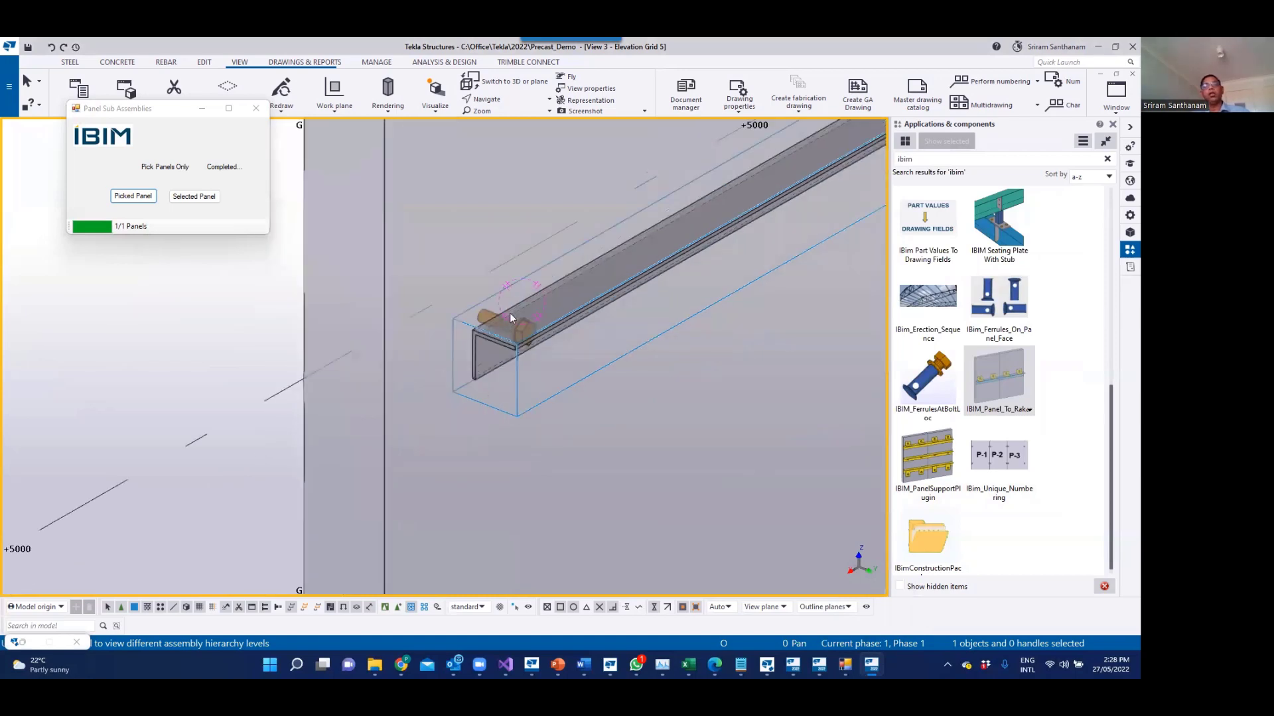
pyautogui.scroll(-3, 515, 274)
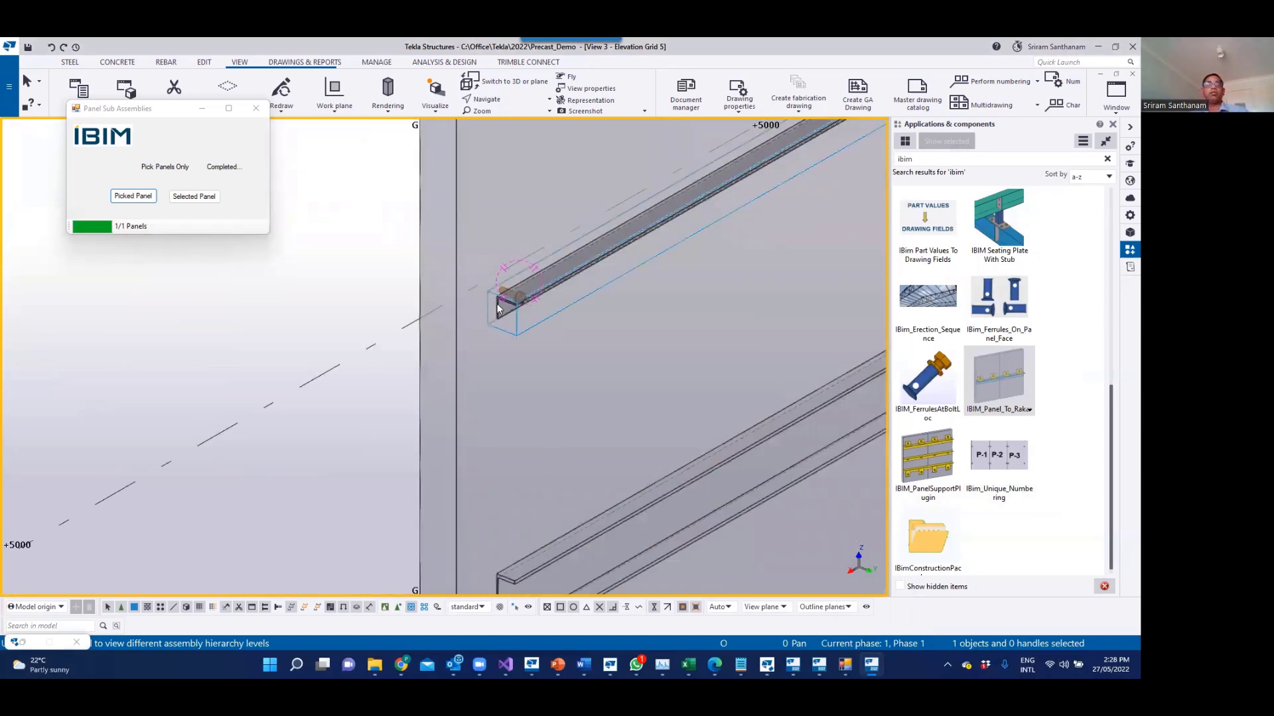
pyautogui.scroll(2, 491, 299)
pyautogui.scroll(-2, 486, 285)
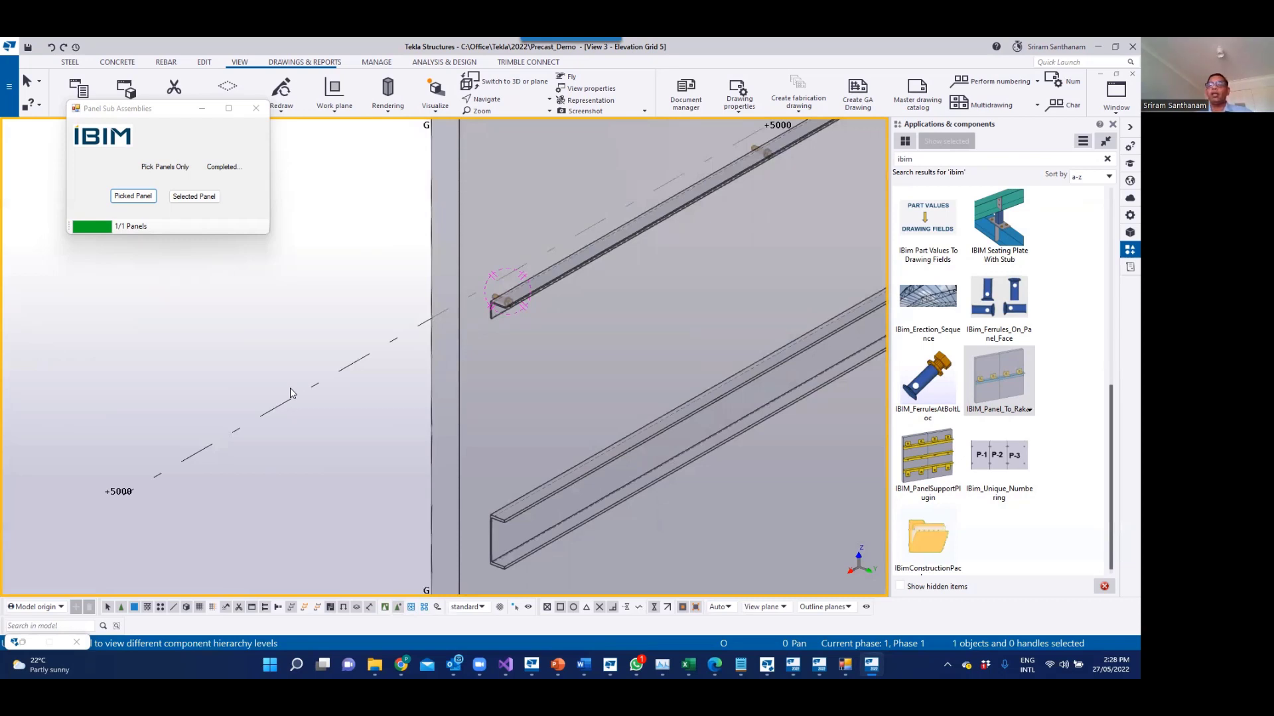
# Step: Apply the IBIM_FerrulesAtBoltLoc component to the three wall panels and the bolt group on the angle near +5000
pyautogui.click(939, 365)
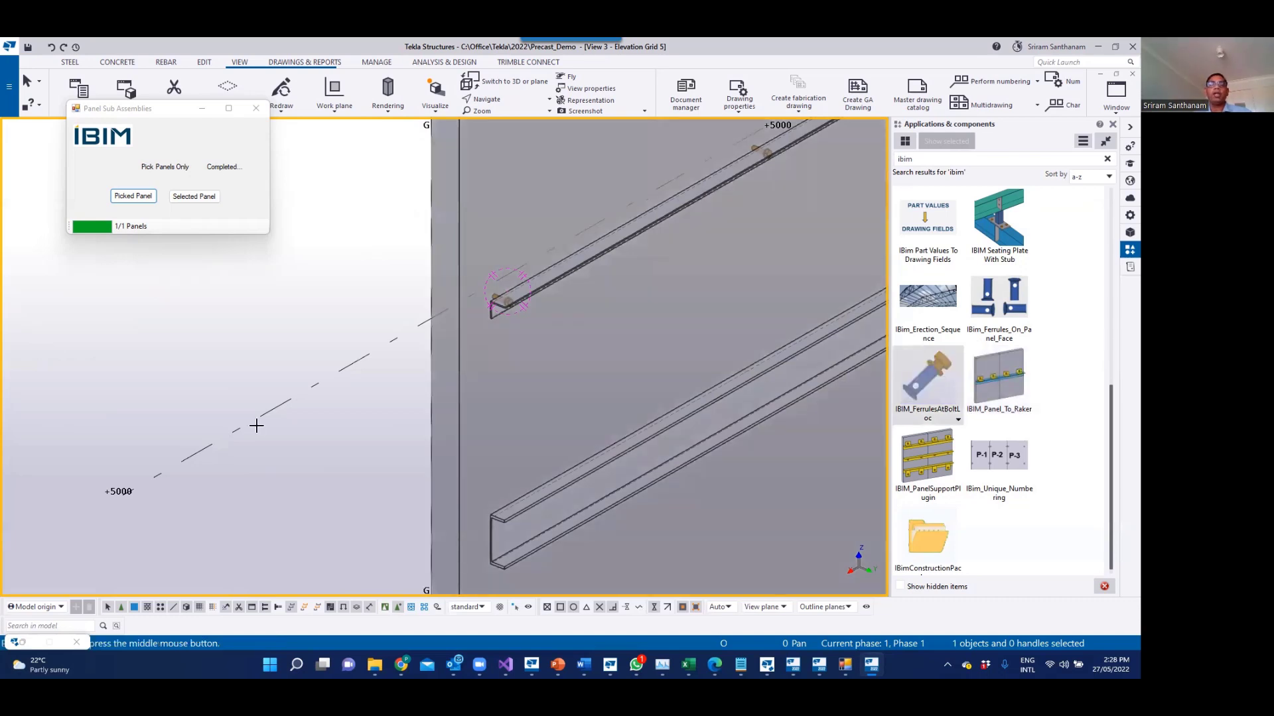
pyautogui.scroll(-5, 418, 208)
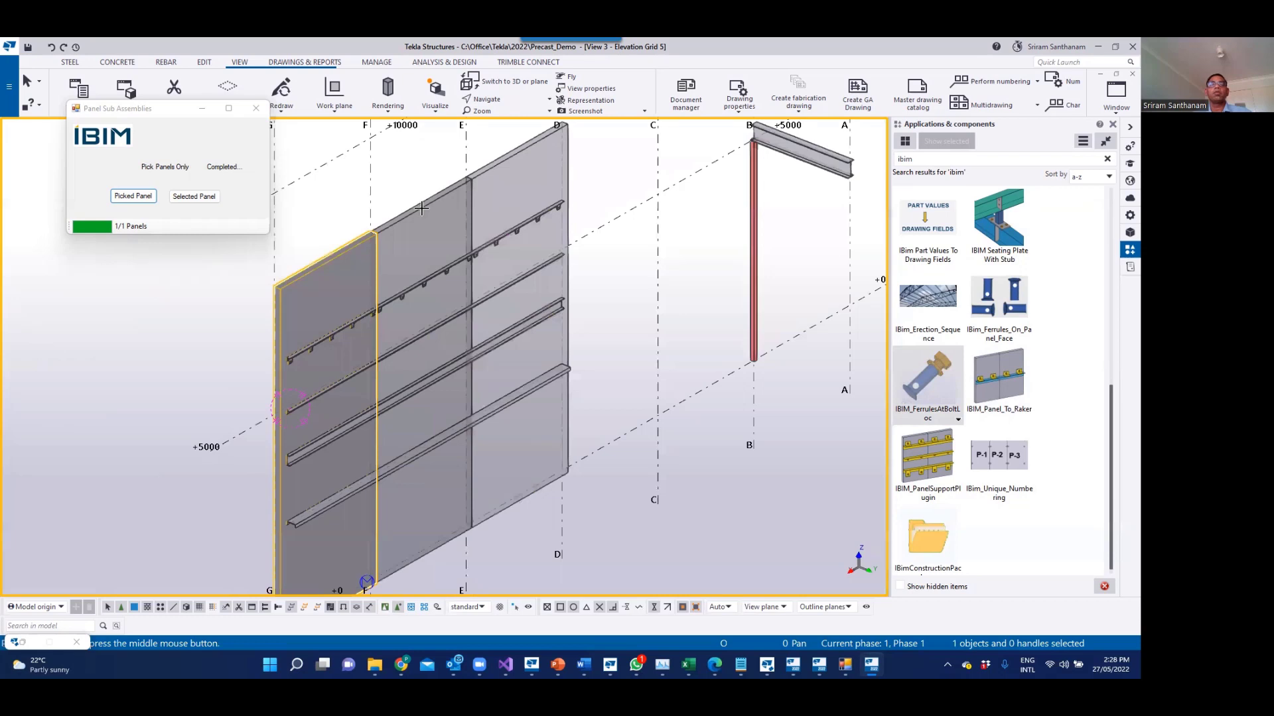
pyautogui.click(497, 167)
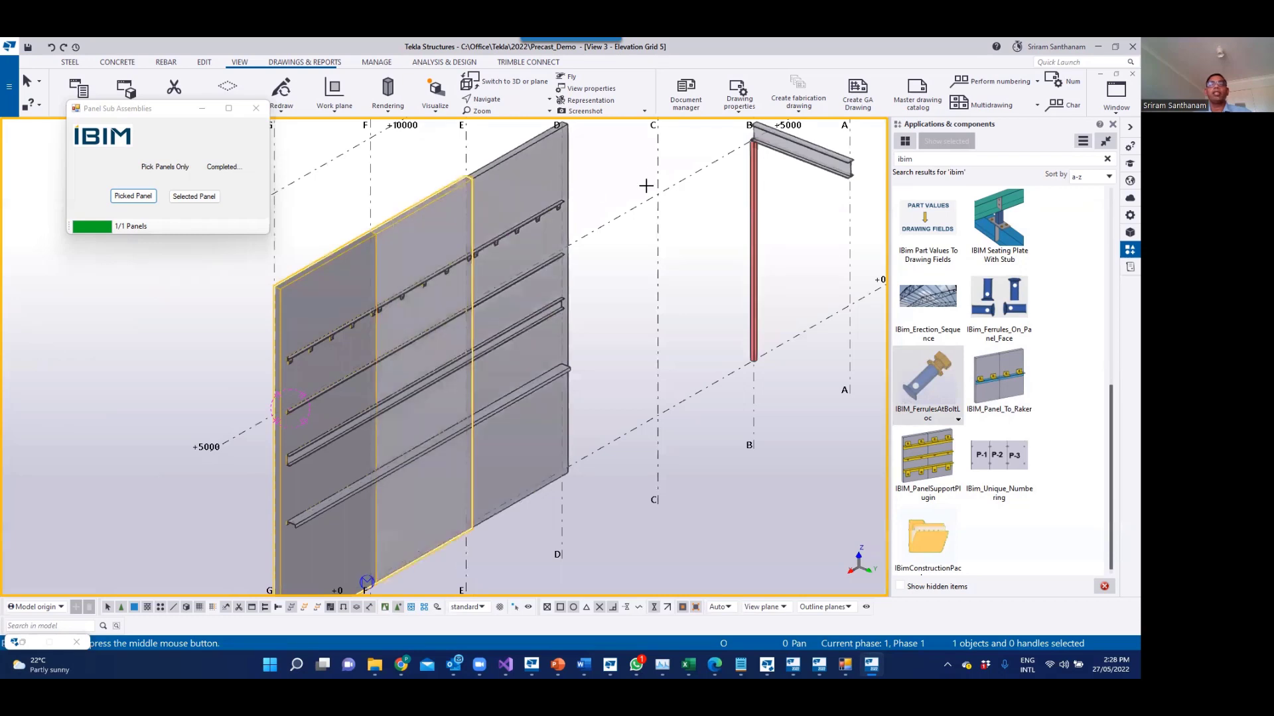
pyautogui.scroll(-3, 319, 296)
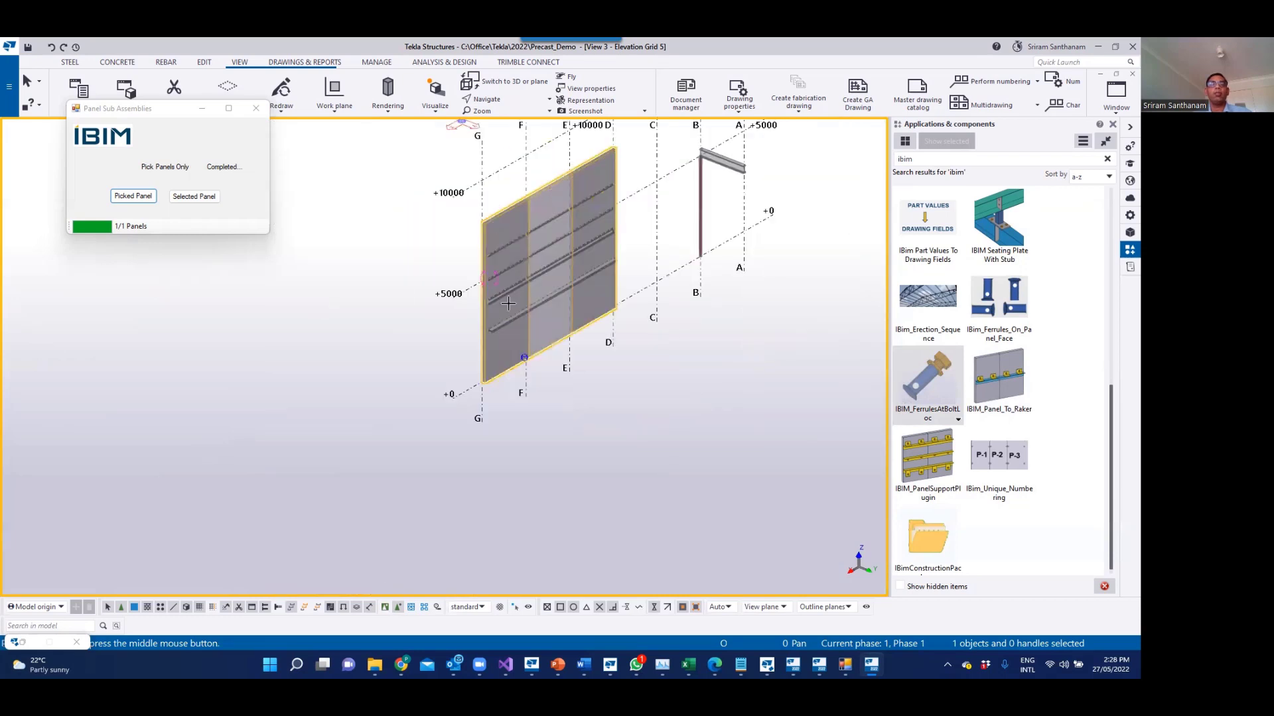
pyautogui.scroll(5, 515, 250)
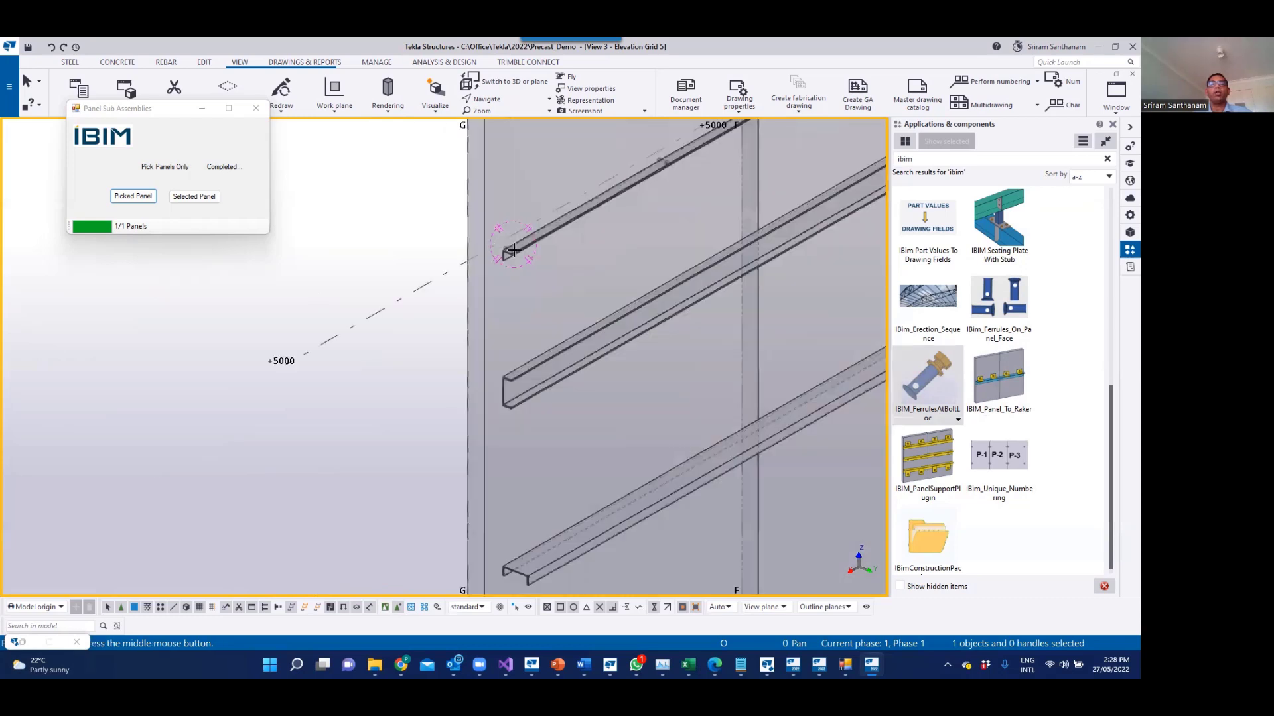
pyautogui.scroll(3, 515, 250)
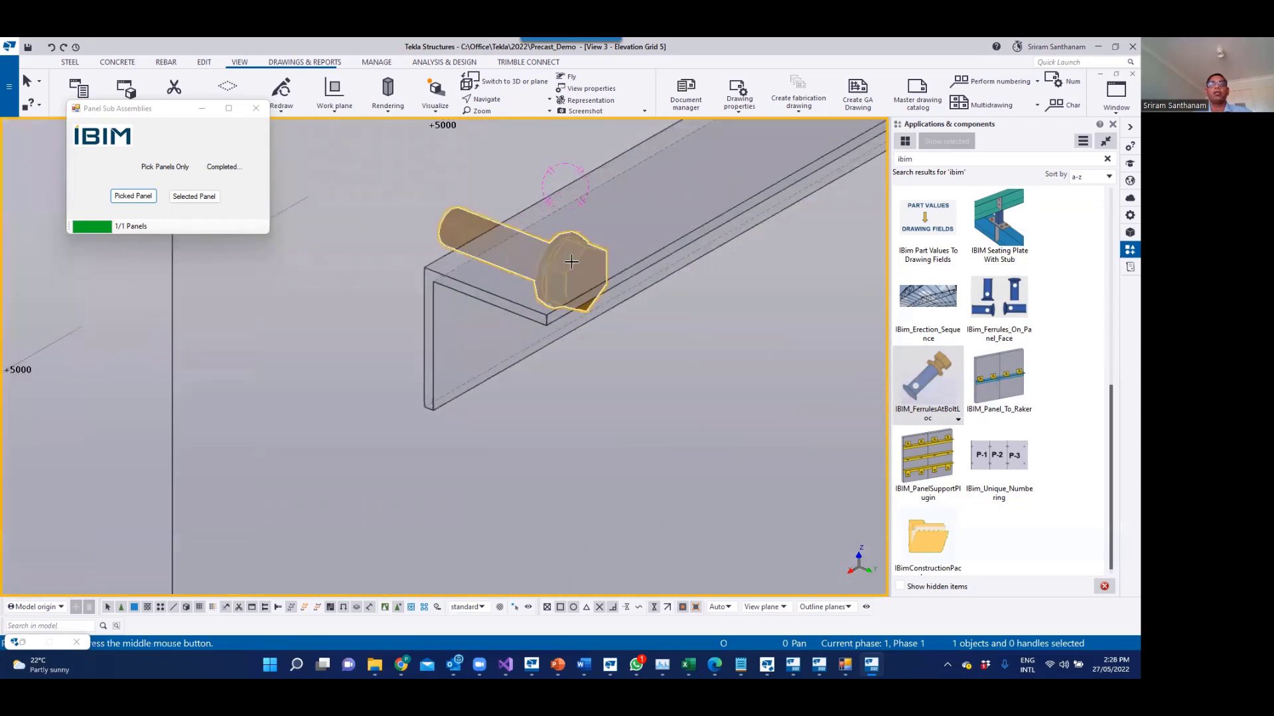
pyautogui.click(571, 262)
pyautogui.scroll(7, 571, 262)
pyautogui.middleClick(618, 330)
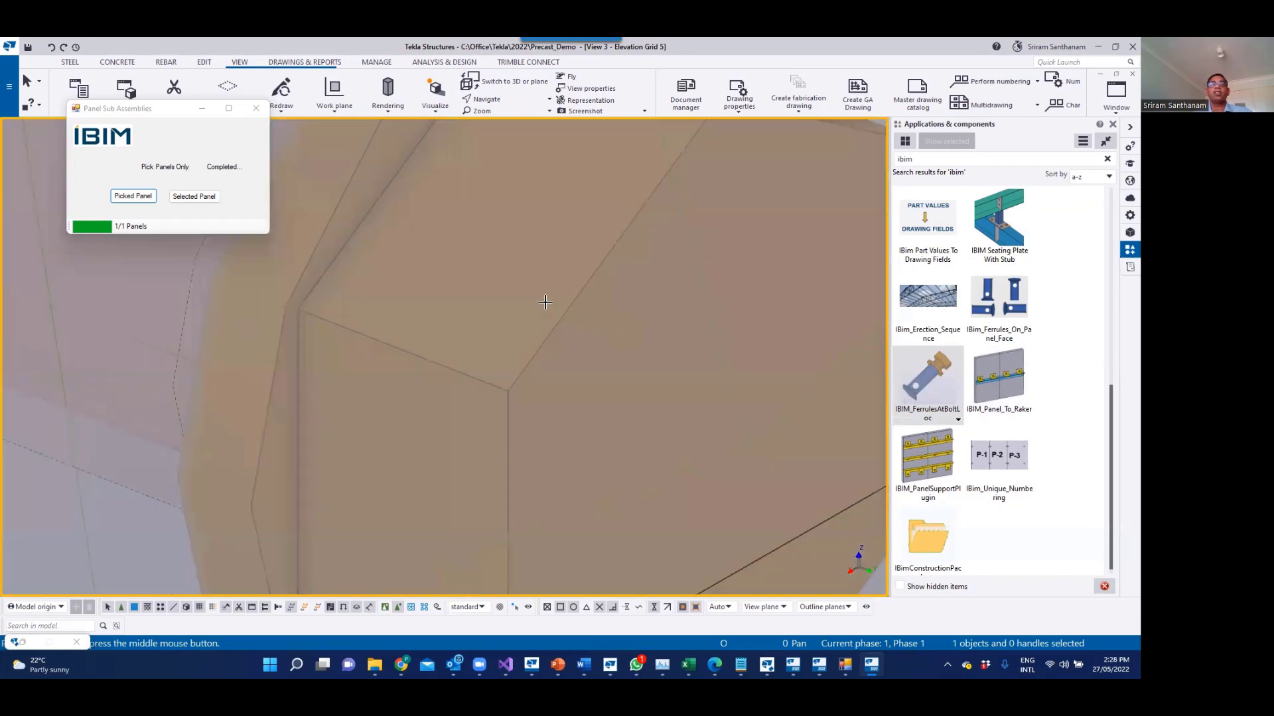
# Step: Examine the ferrules along the angle's bolt group across all three wall panels
pyautogui.scroll(-8, 618, 329)
pyautogui.scroll(3, 229, 393)
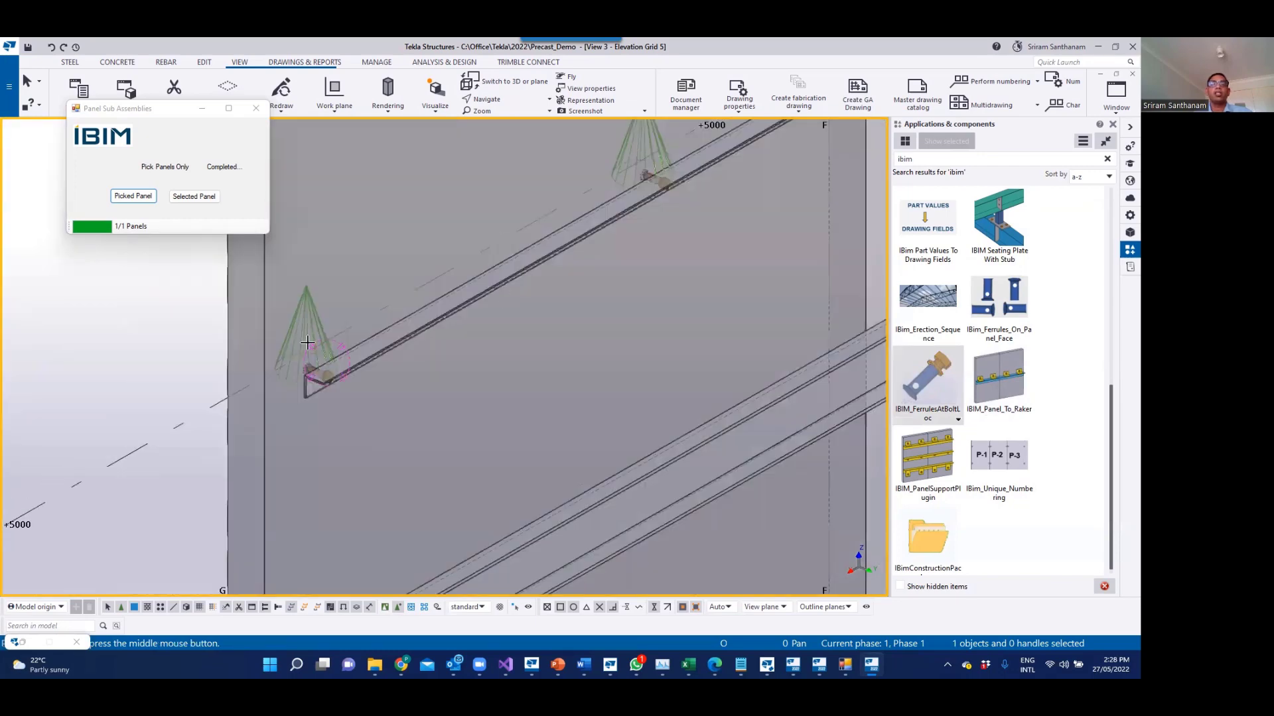
pyautogui.scroll(-3, 300, 359)
pyautogui.scroll(3, 488, 249)
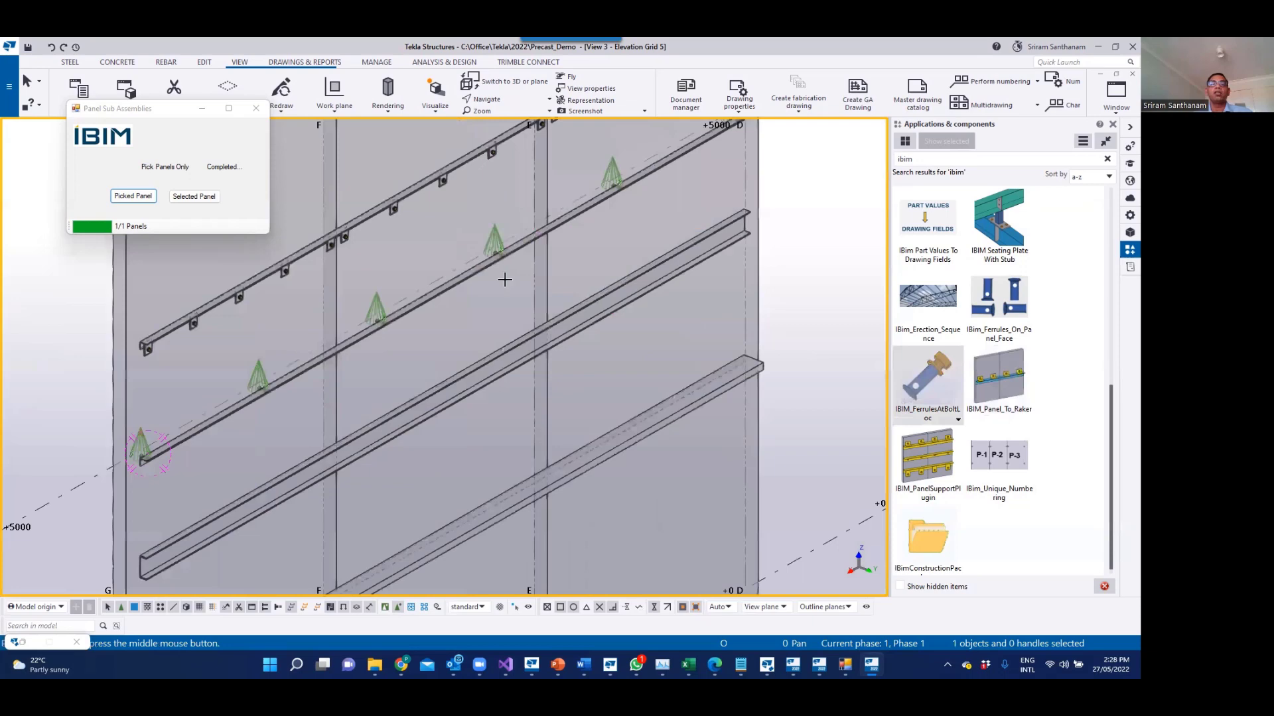
pyautogui.scroll(-4, 584, 212)
pyautogui.scroll(-3, 675, 188)
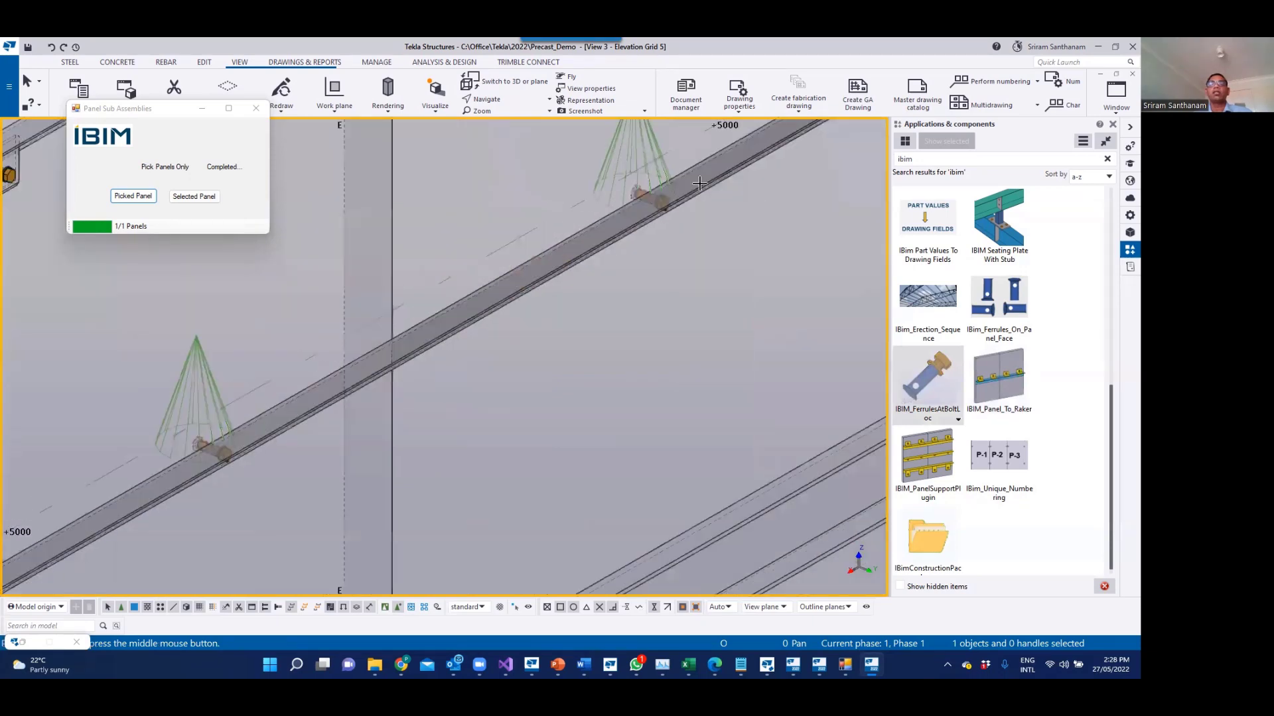
pyautogui.scroll(-3, 728, 173)
pyautogui.scroll(2, 634, 212)
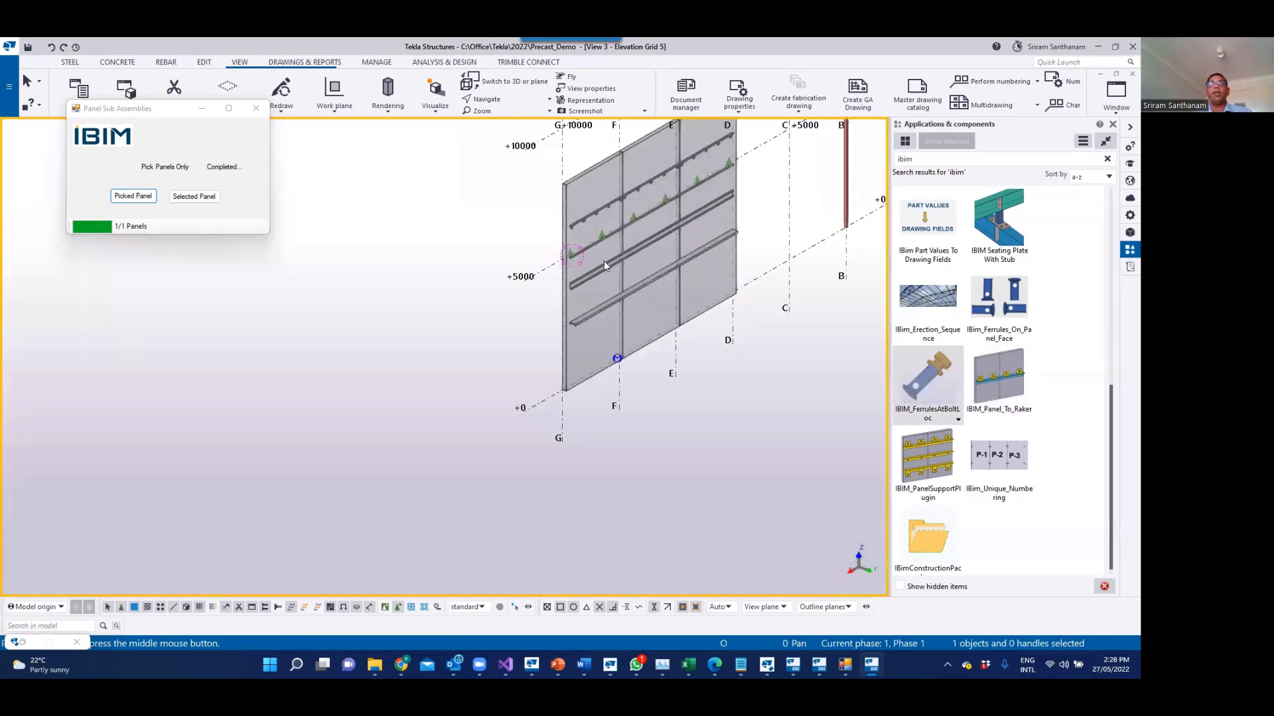
# Step: Modify the bolt group on the angle near +5000 by setting its Bolt dist X to 15*300
pyautogui.scroll(3, 617, 239)
pyautogui.scroll(4, 631, 213)
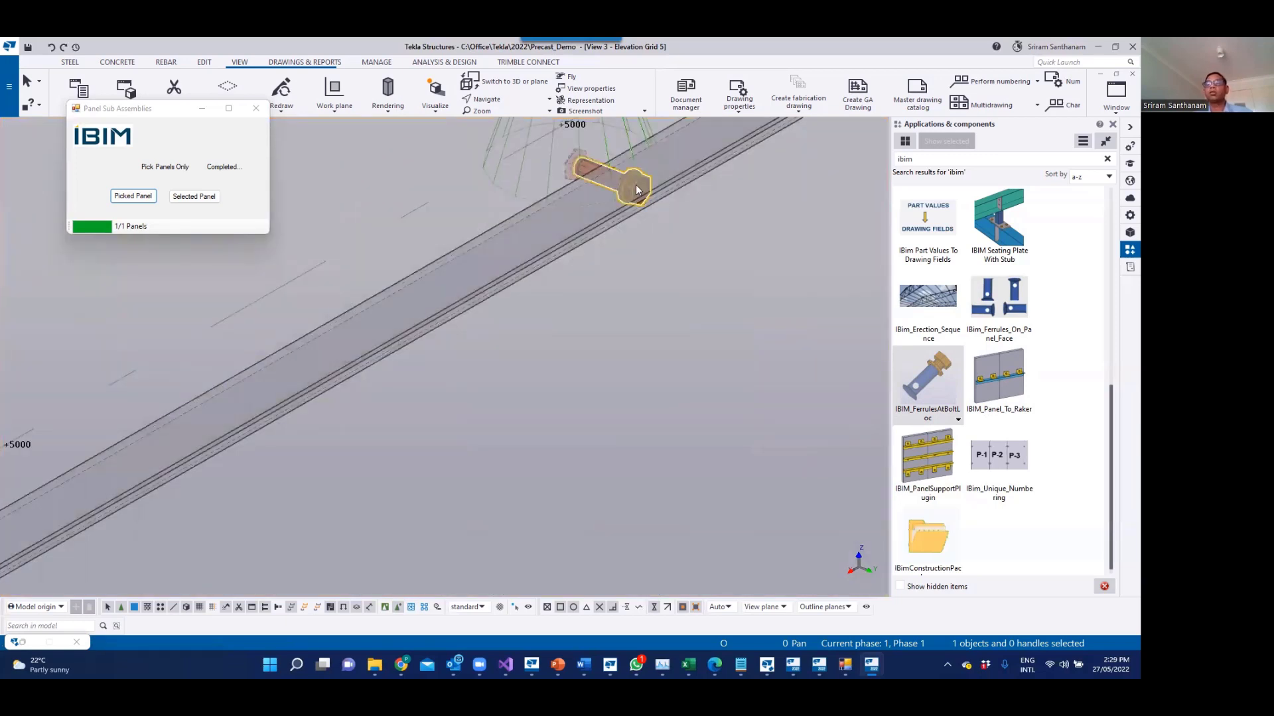
pyautogui.doubleClick(635, 184)
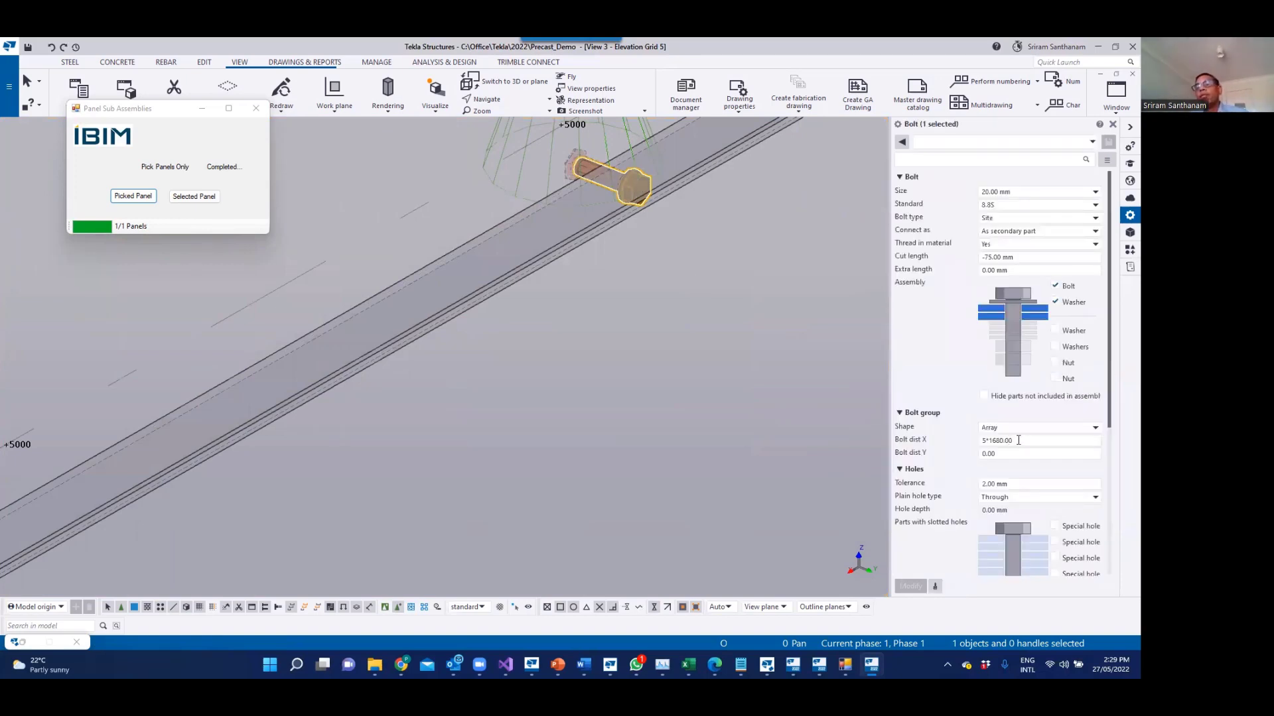
pyautogui.click(989, 440)
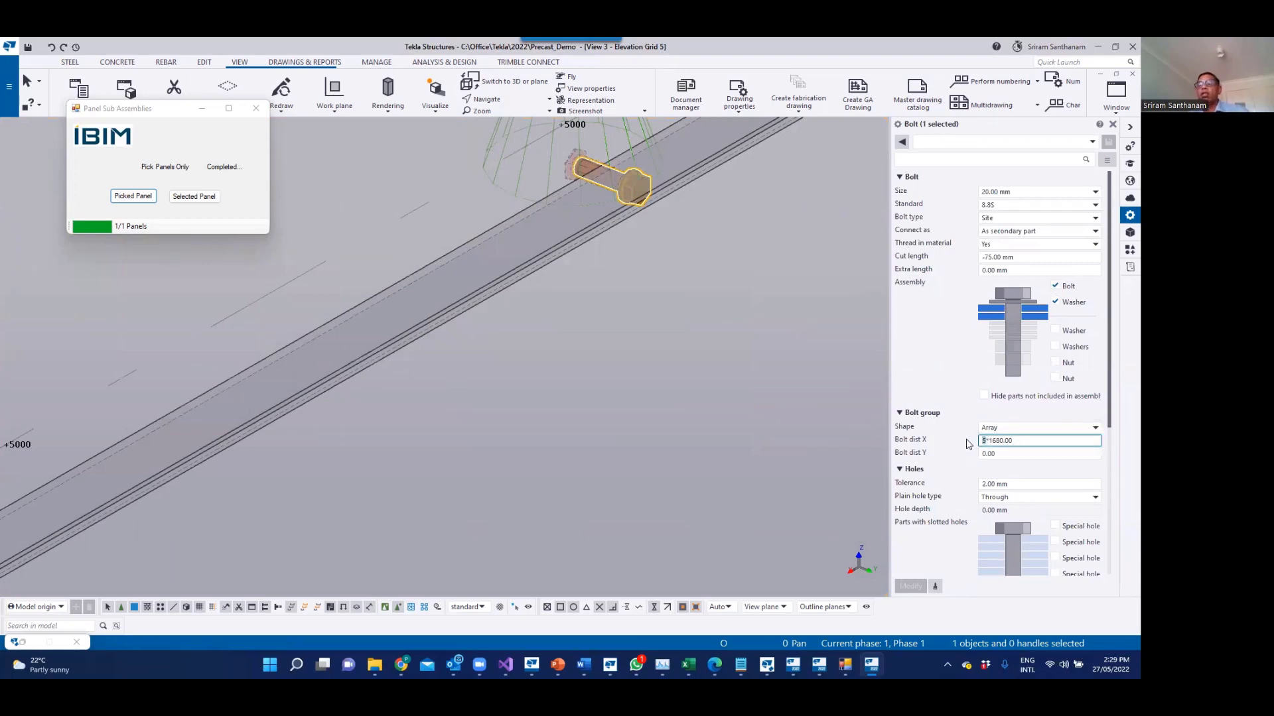
pyautogui.write('1')
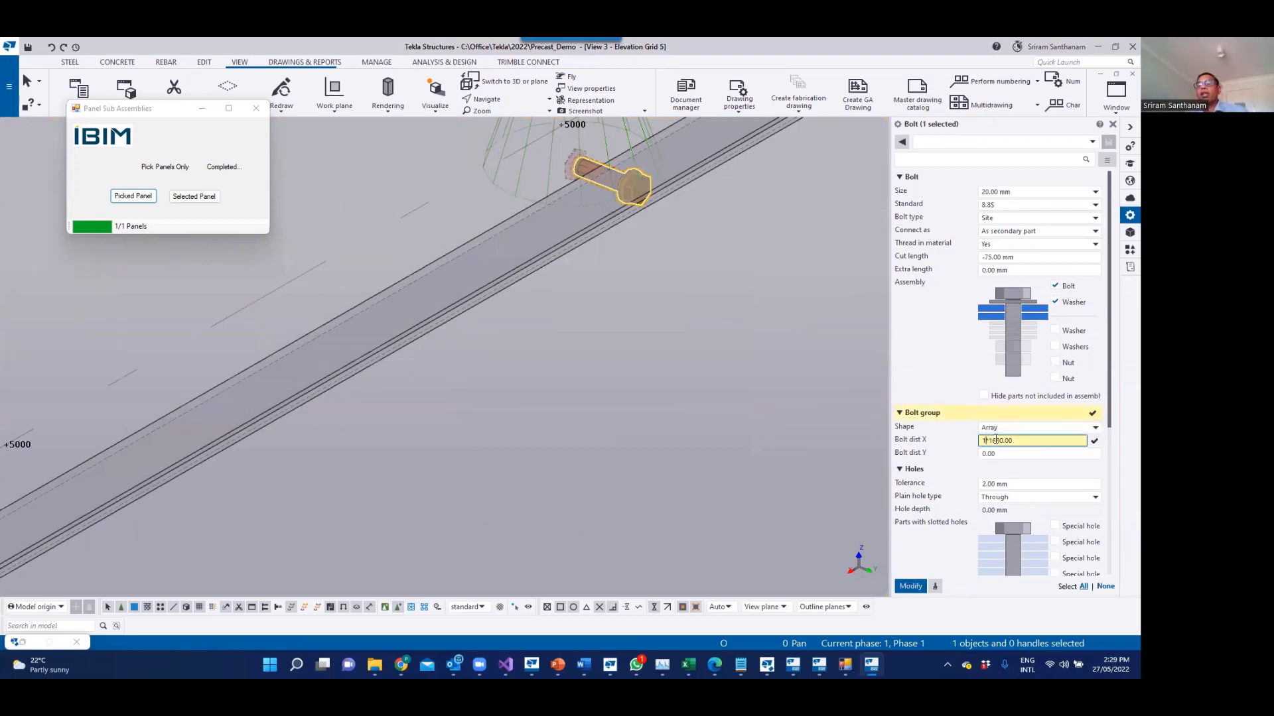
pyautogui.write('5')
pyautogui.moveTo(1015, 443); pyautogui.dragTo(996, 443)
pyautogui.press('BackSpace')
pyautogui.press('BackSpace')
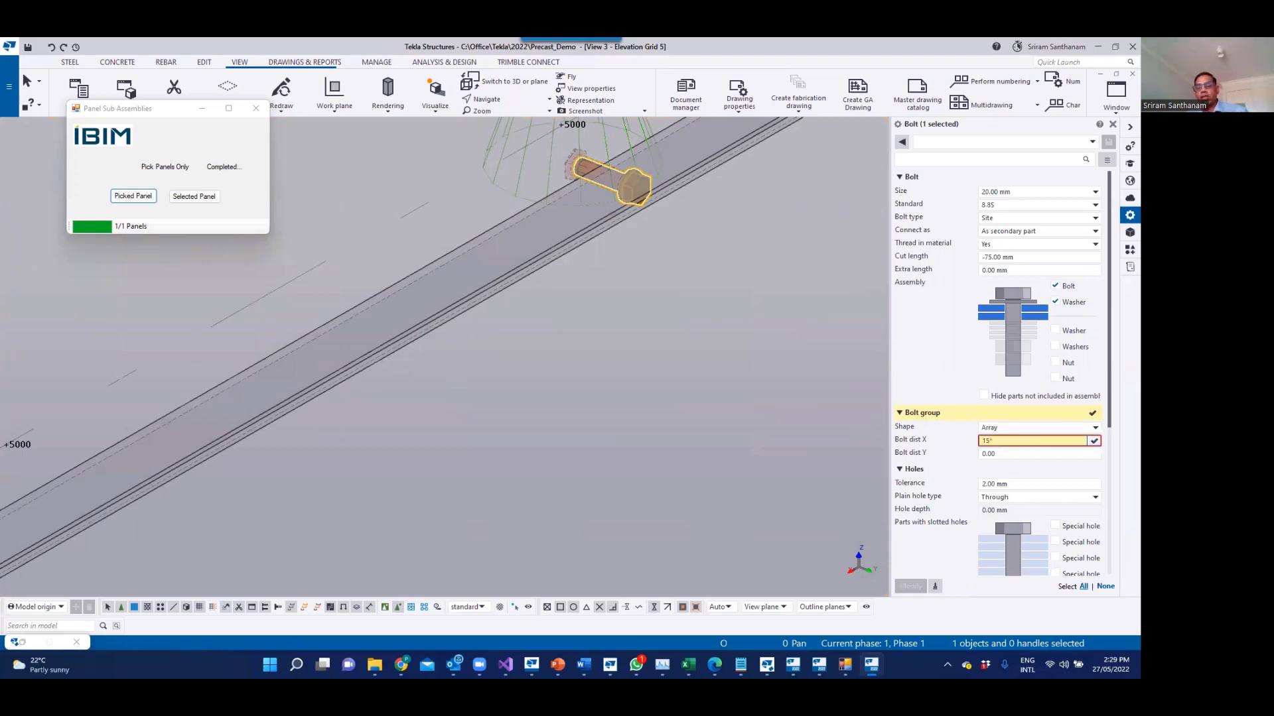
pyautogui.write('300')
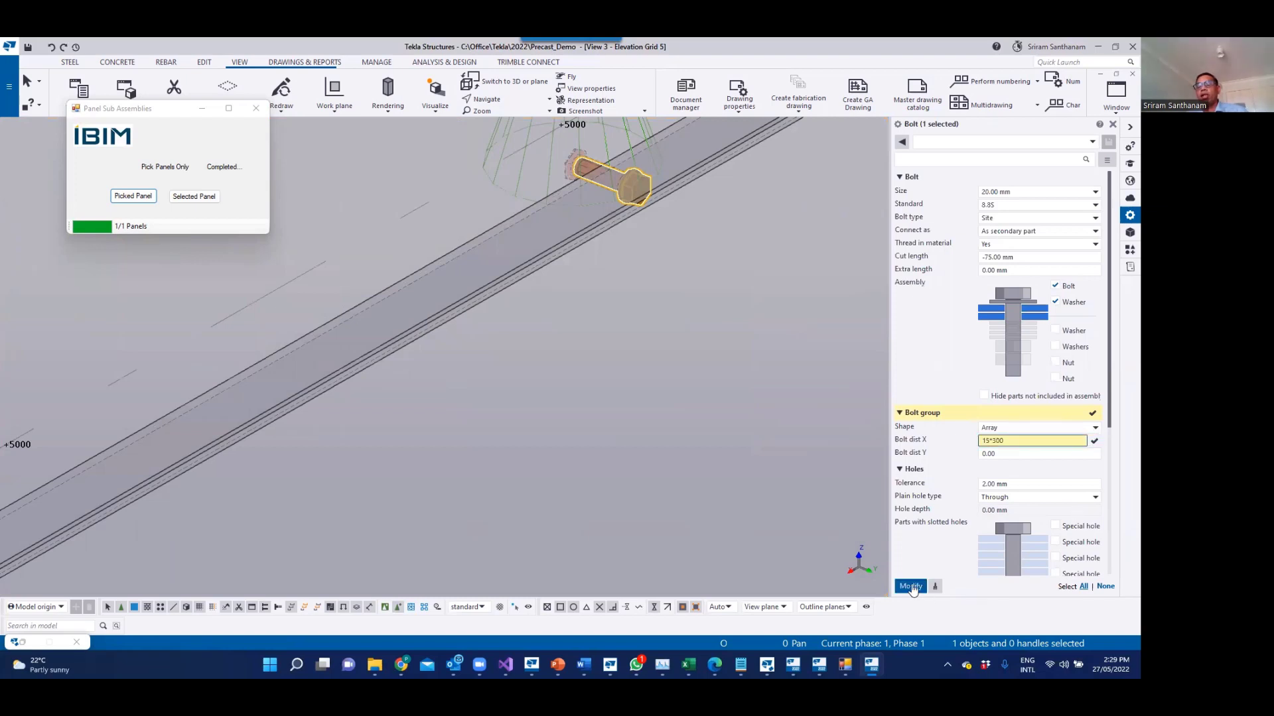
pyautogui.press('Return')
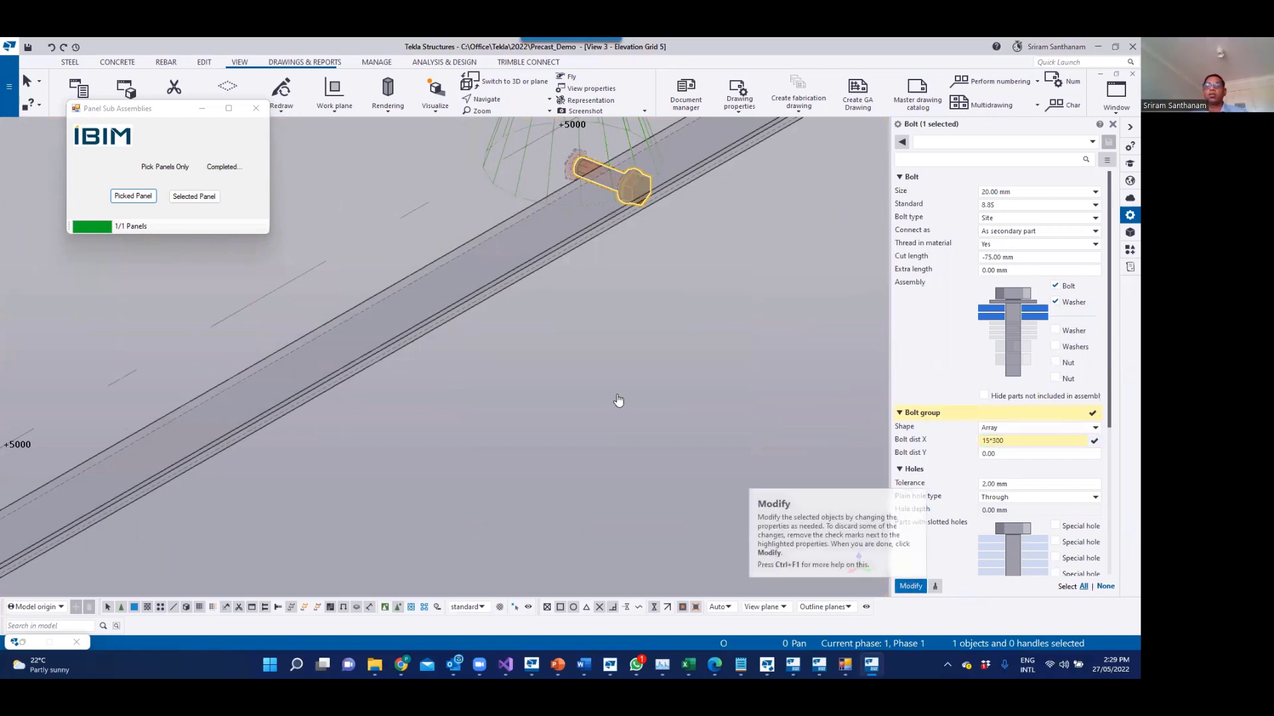
pyautogui.press('Return')
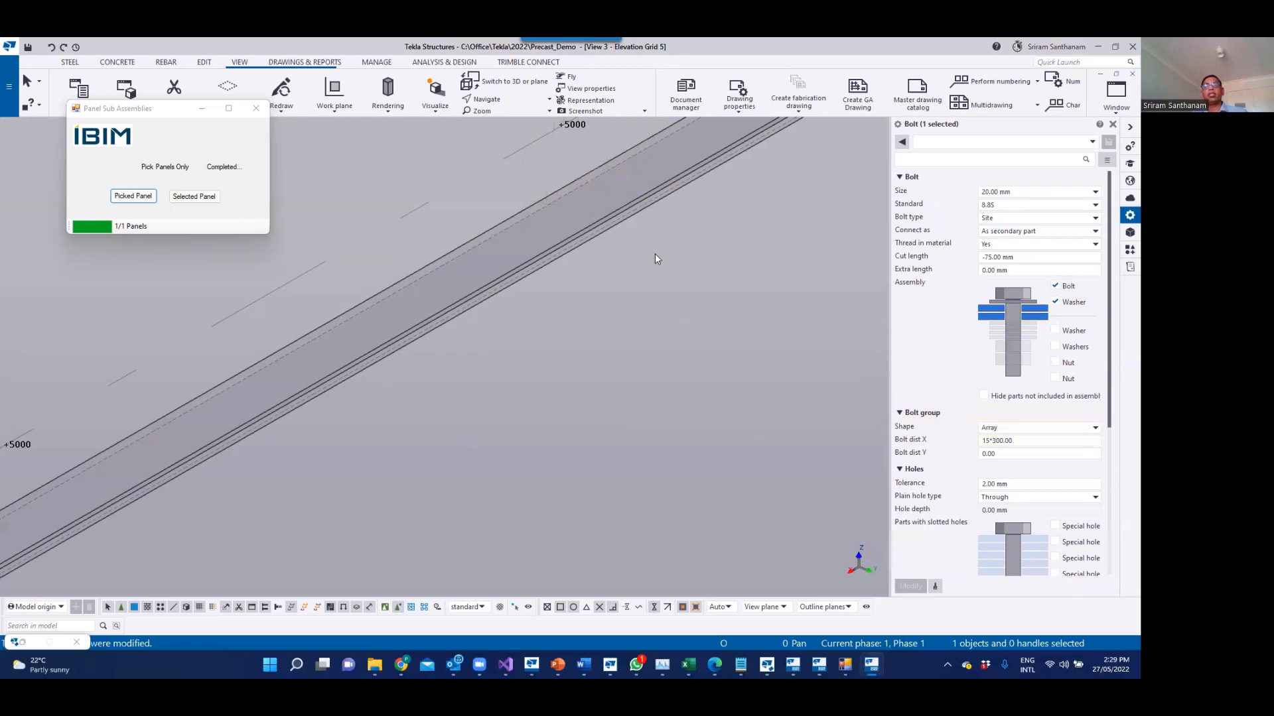
pyautogui.scroll(-5, 678, 236)
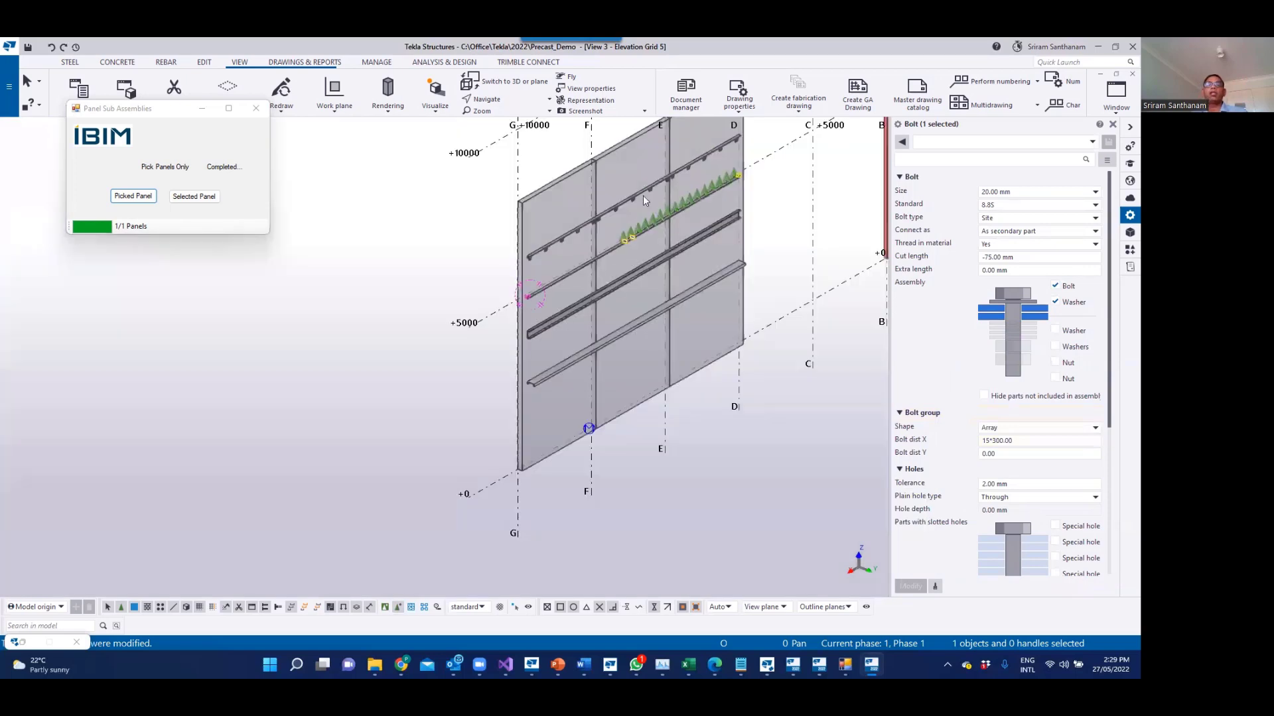
# Step: Undo the last Bolt dist X change on the bolt group of the angle near +5000
pyautogui.scroll(6, 642, 195)
pyautogui.scroll(-4, 626, 217)
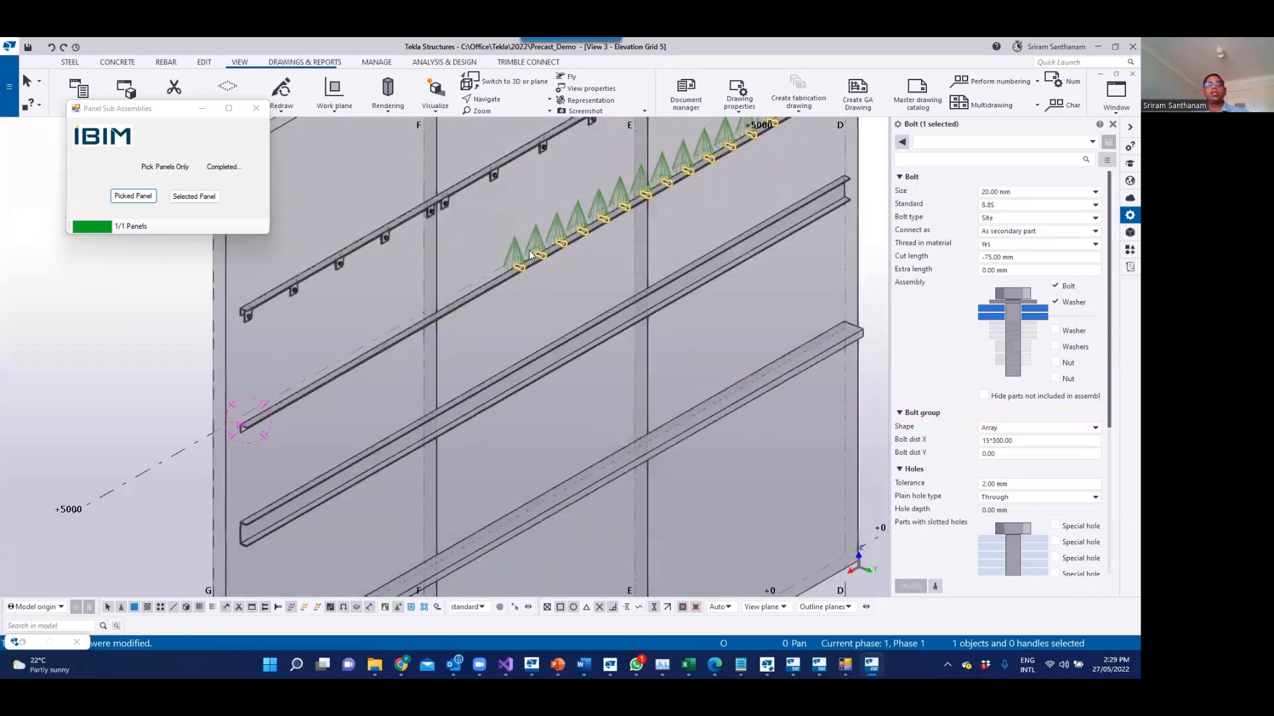
pyautogui.moveTo(1015, 442); pyautogui.dragTo(909, 441)
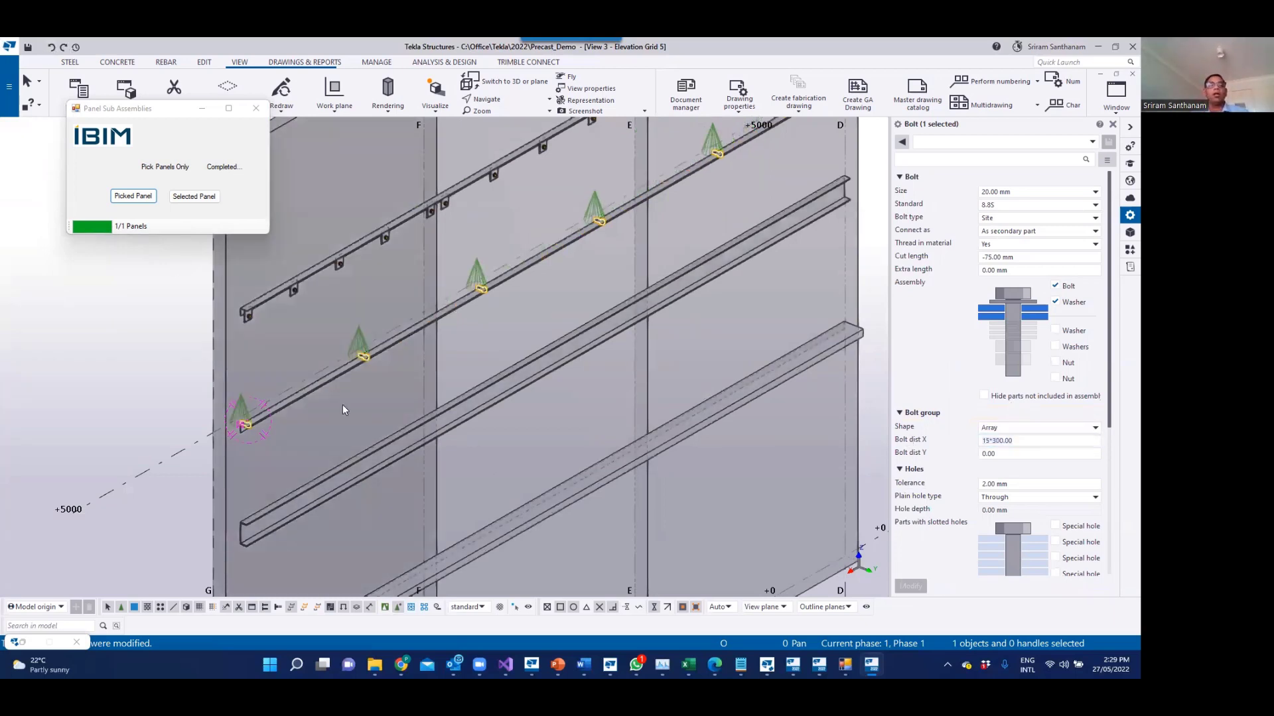
pyautogui.scroll(-2, 413, 316)
pyautogui.scroll(2, 413, 315)
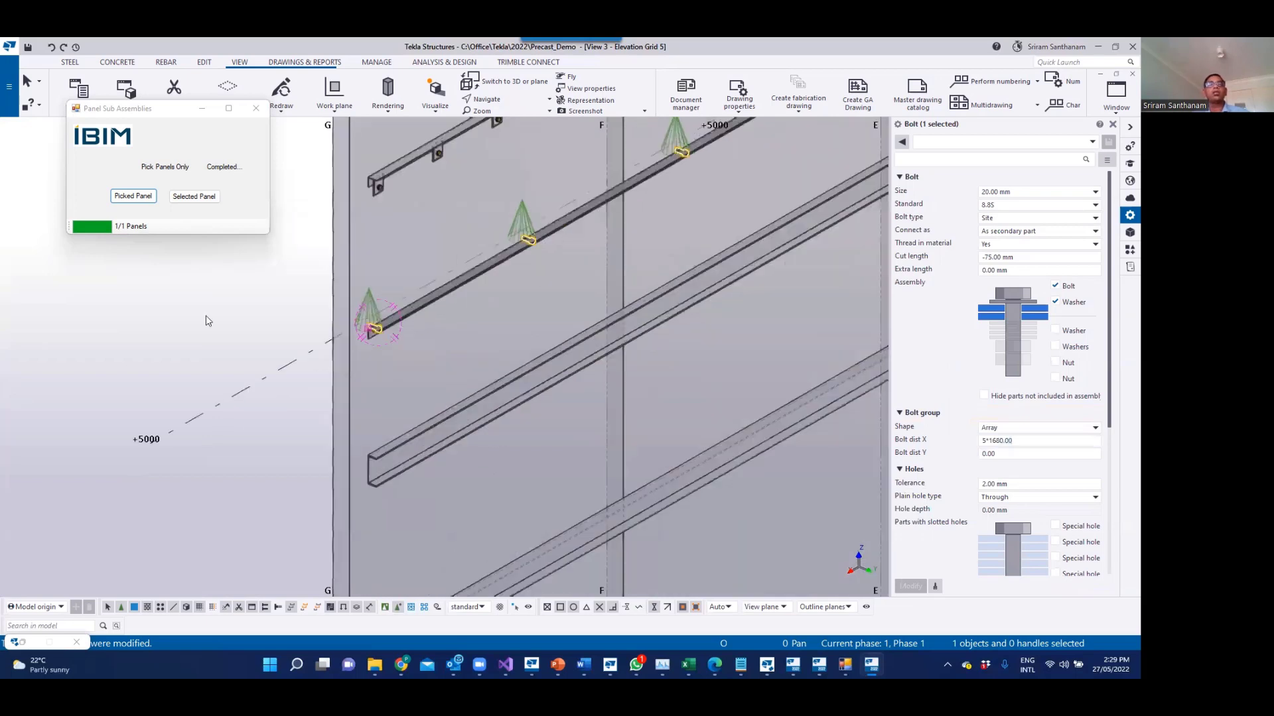
# Step: Insert an IBIM_PanelSupportPlugin support across the wall panel between grids G and F, just below the angle near +5000
pyautogui.click(413, 306)
pyautogui.click(501, 277)
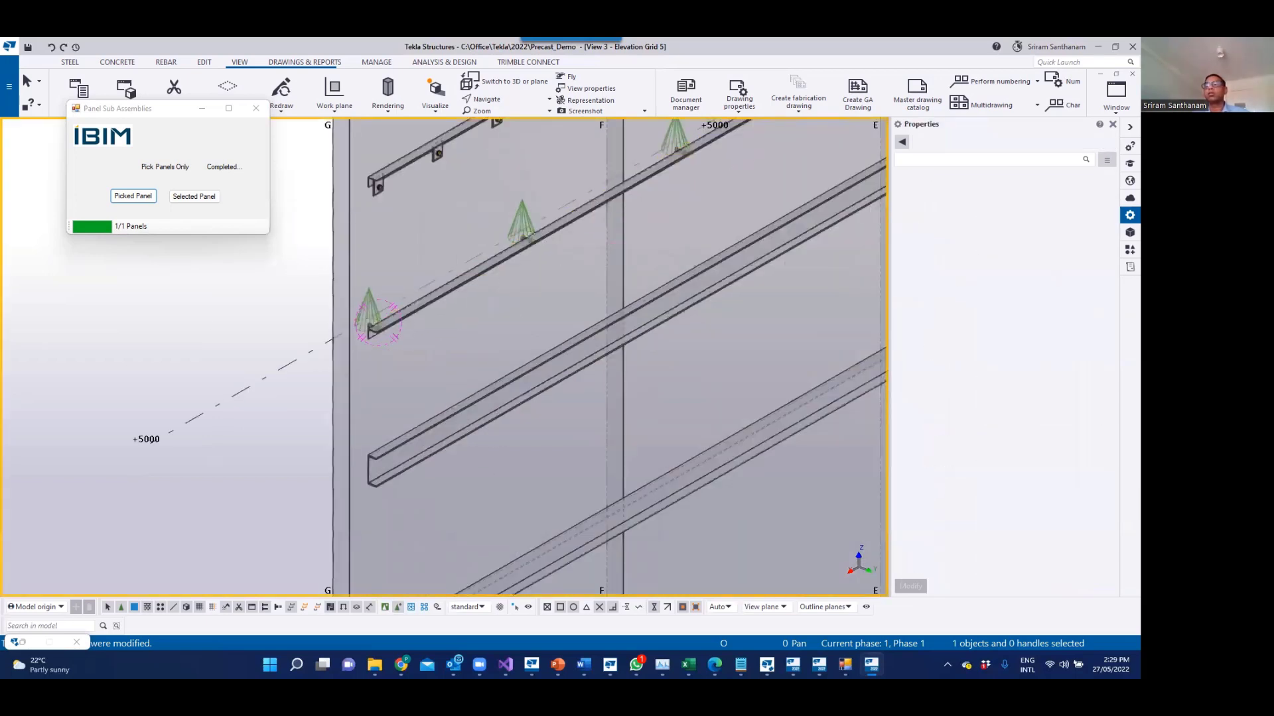
pyautogui.click(1130, 249)
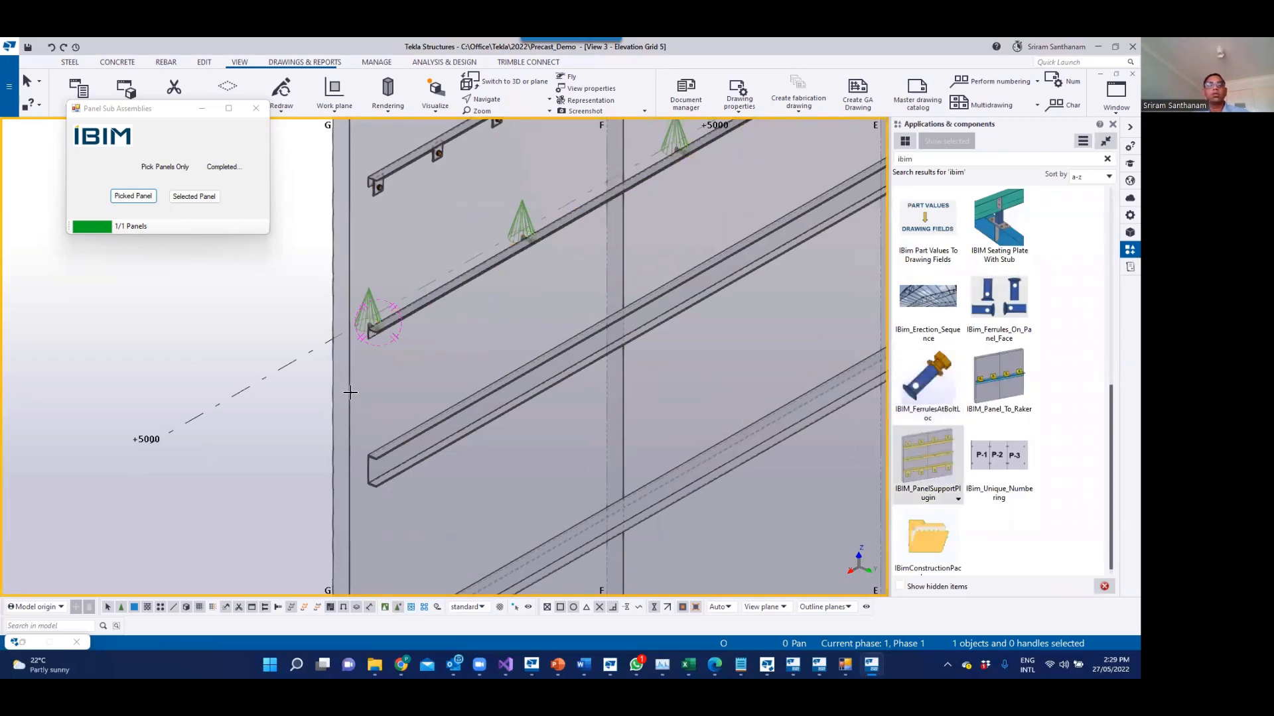
pyautogui.click(379, 408)
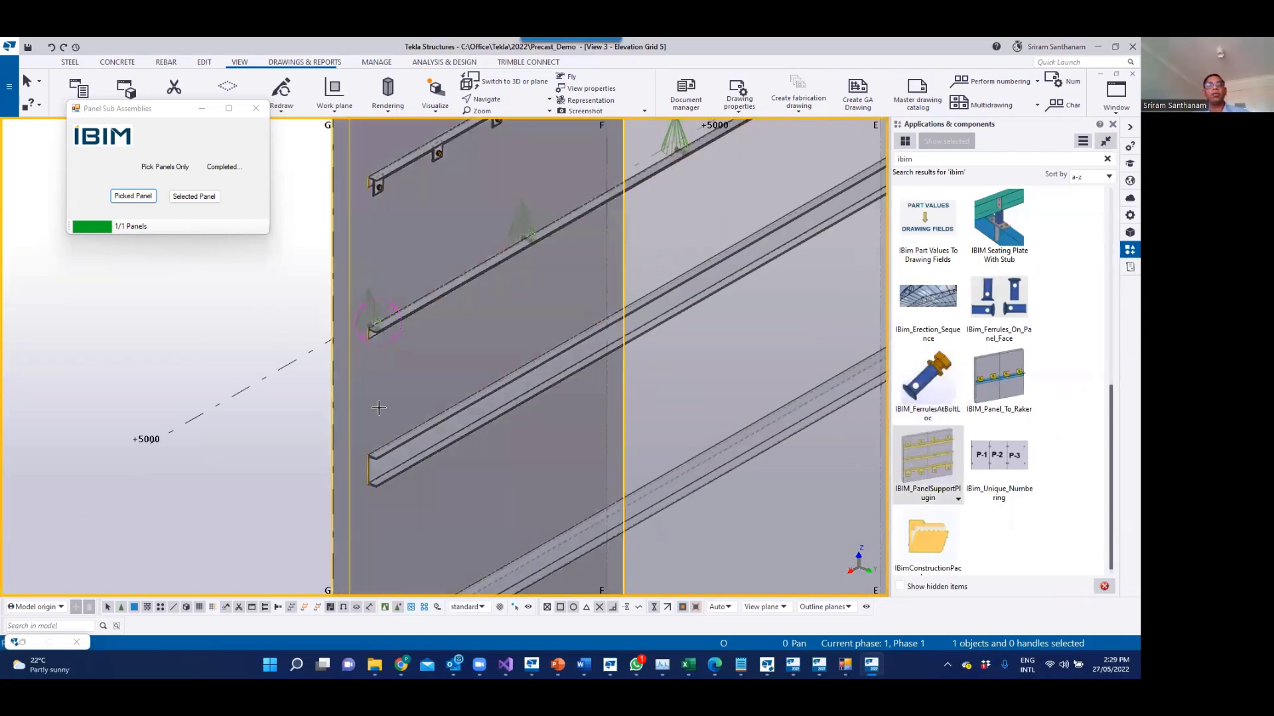
pyautogui.scroll(2, 407, 454)
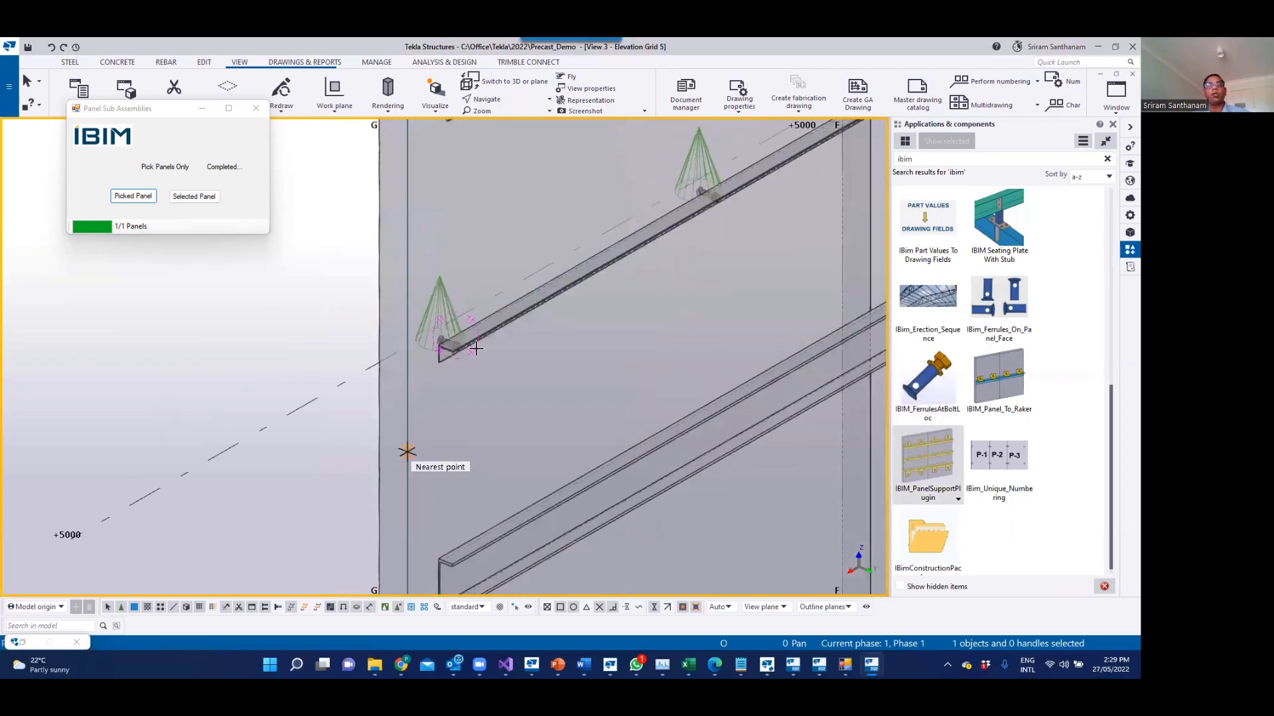
pyautogui.scroll(-3, 476, 348)
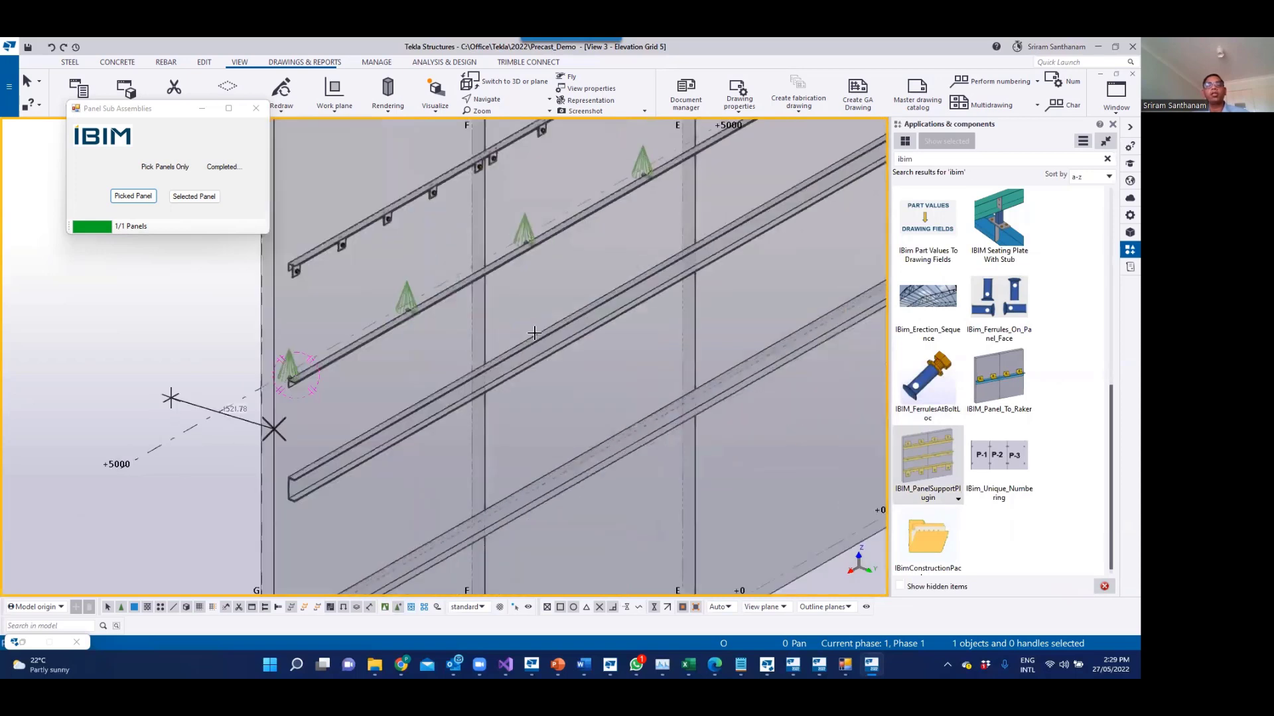
pyautogui.click(483, 310)
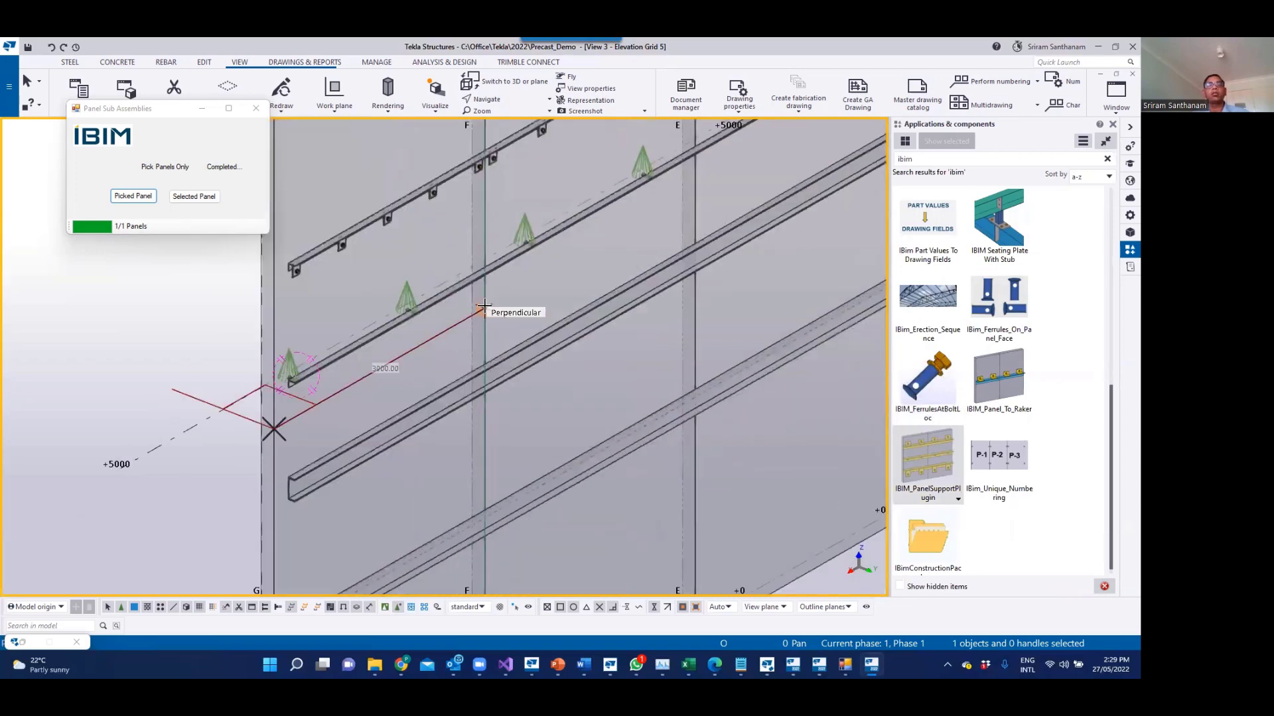
pyautogui.click(41, 301)
pyautogui.scroll(4, 309, 417)
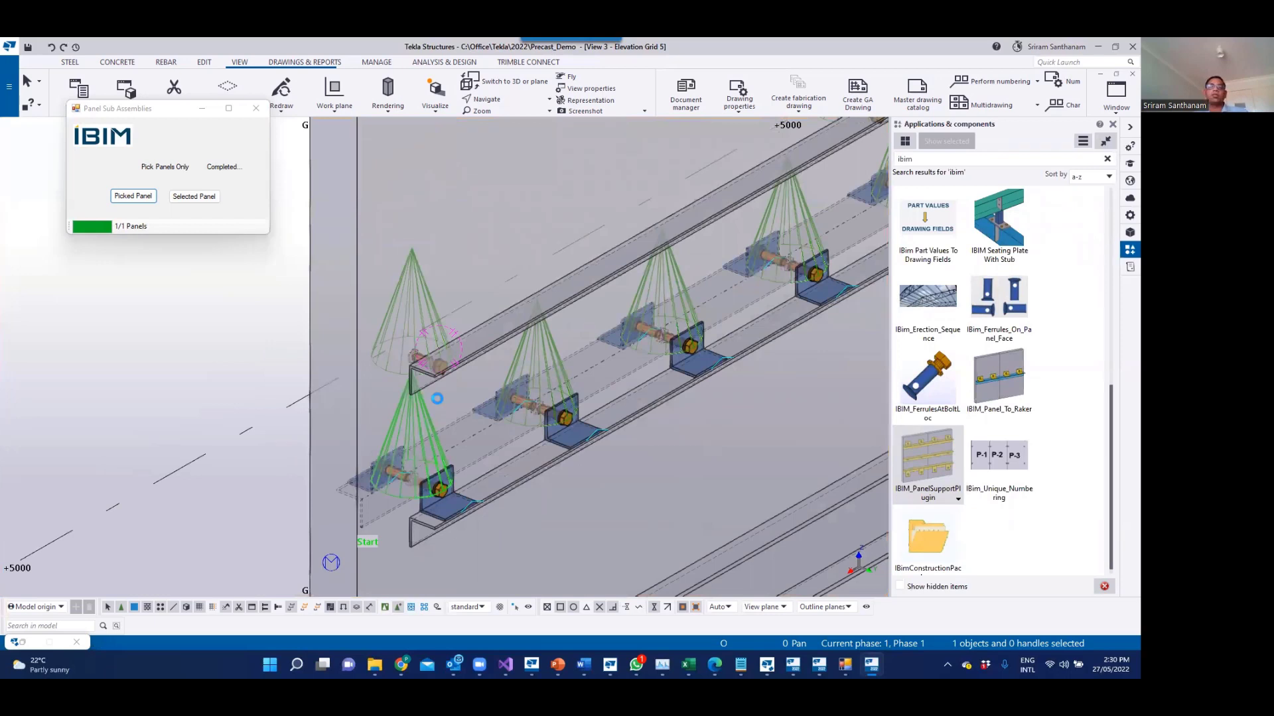
# Step: Modify the new panel support to use Bolt as its support type, with a bolted angle on one face of the panel only
pyautogui.doubleClick(422, 224)
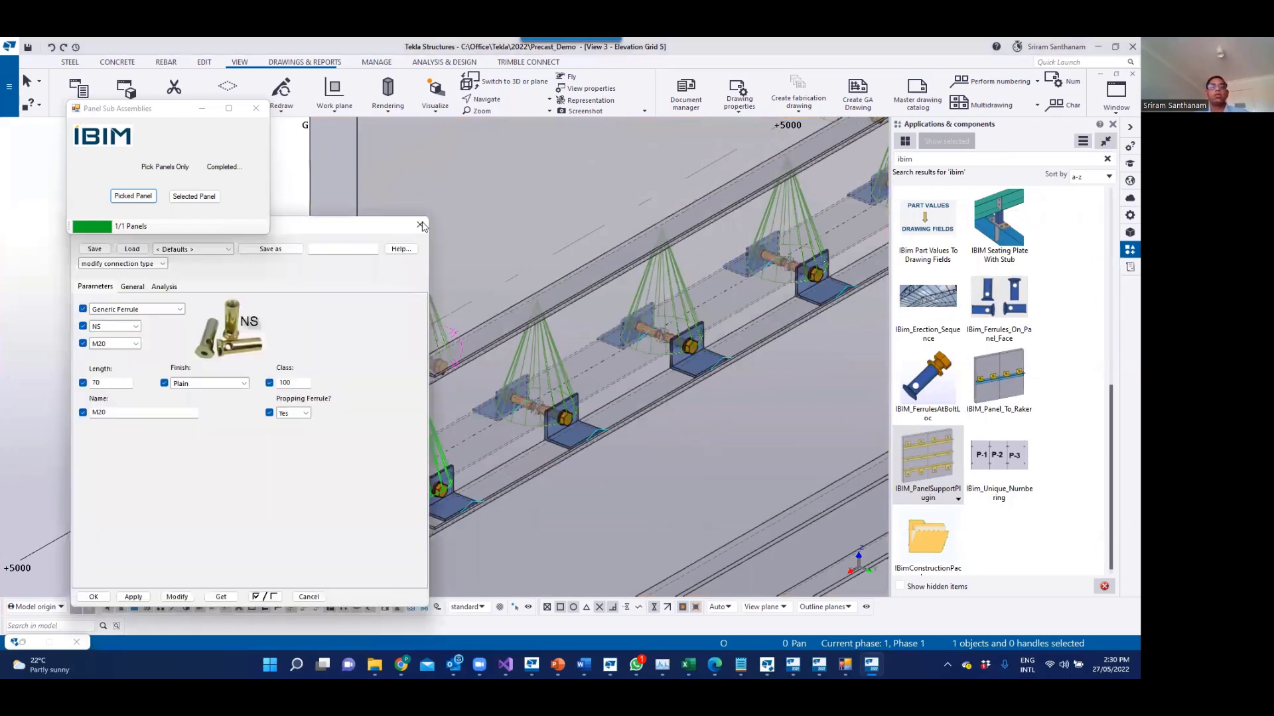
pyautogui.click(309, 596)
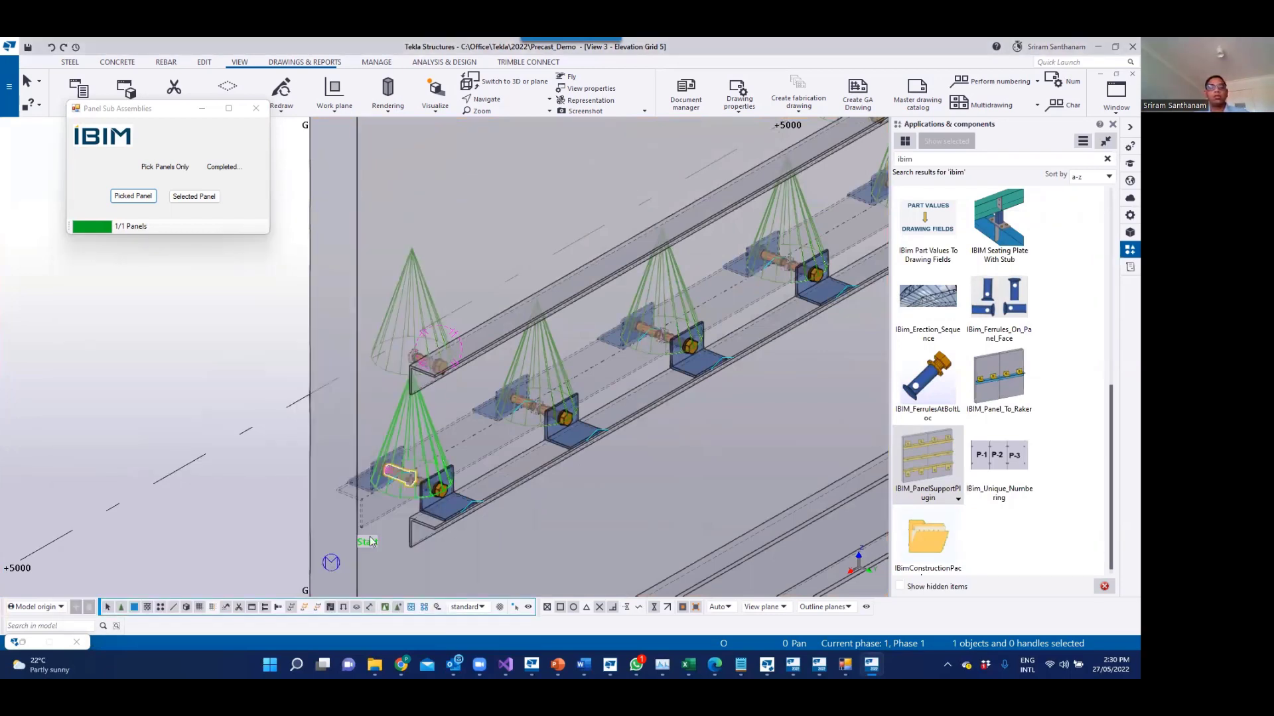
pyautogui.click(421, 427)
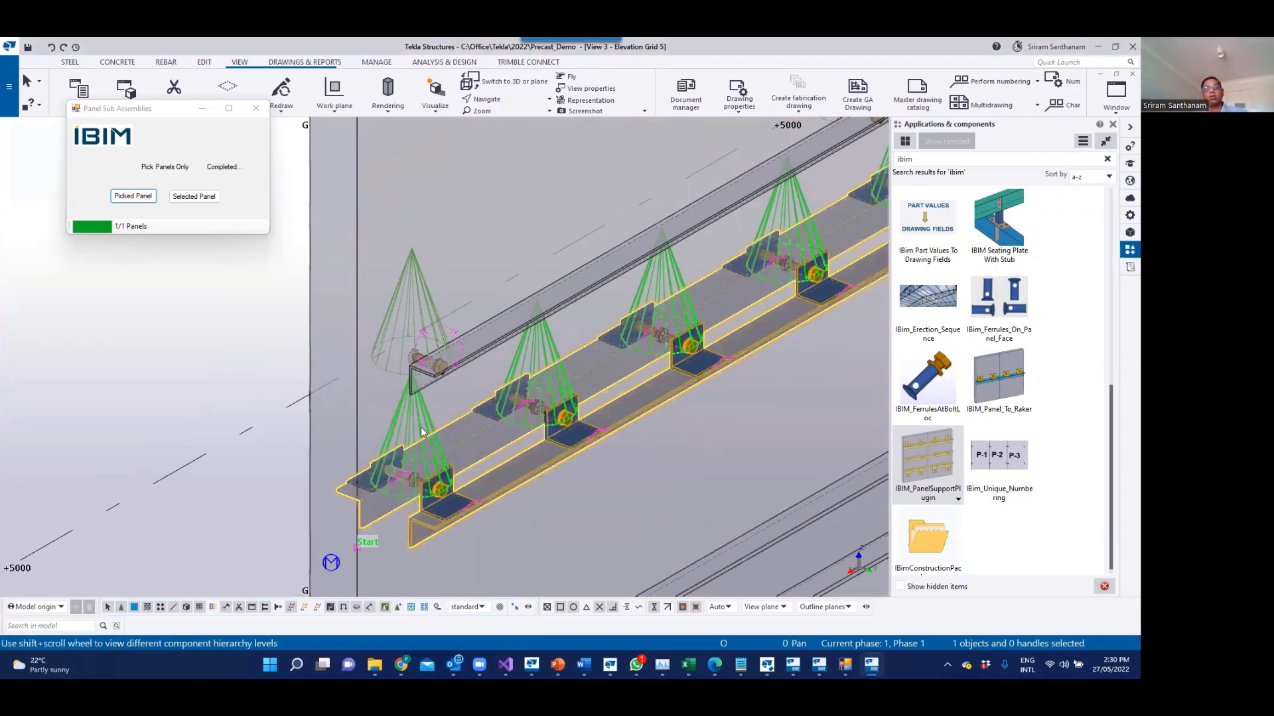
pyautogui.doubleClick(420, 431)
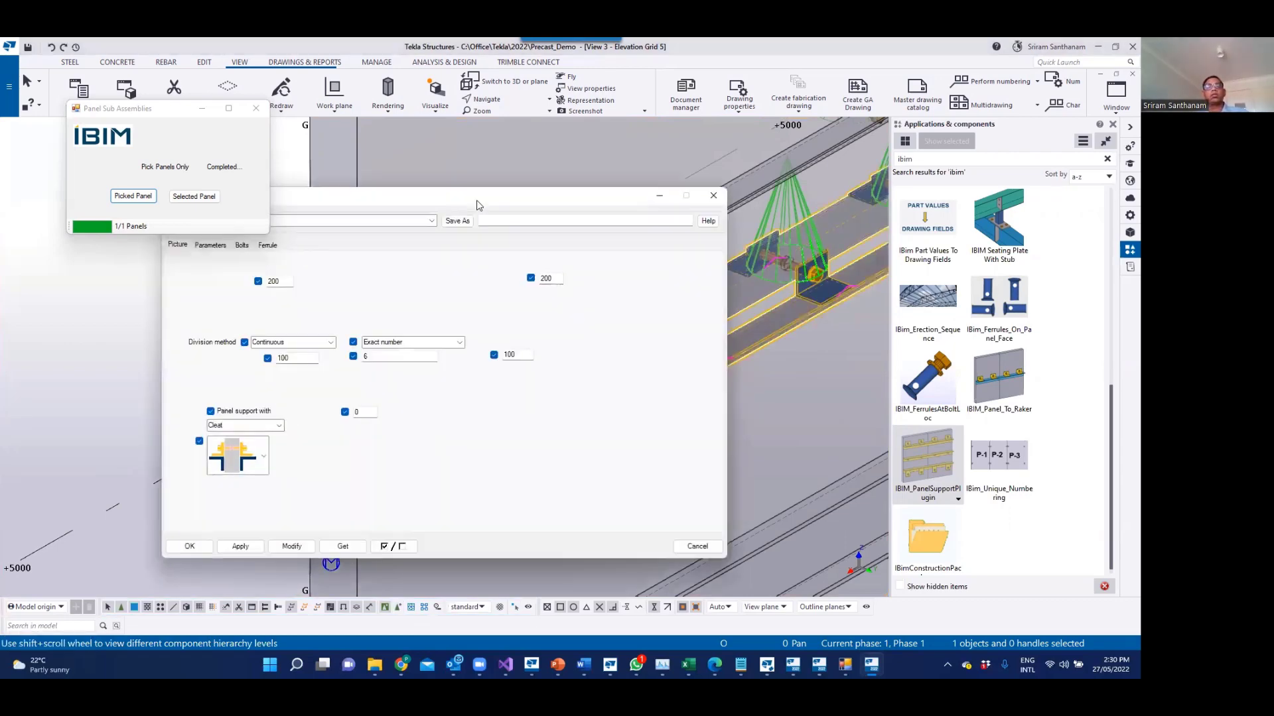
pyautogui.moveTo(477, 200); pyautogui.dragTo(799, 131)
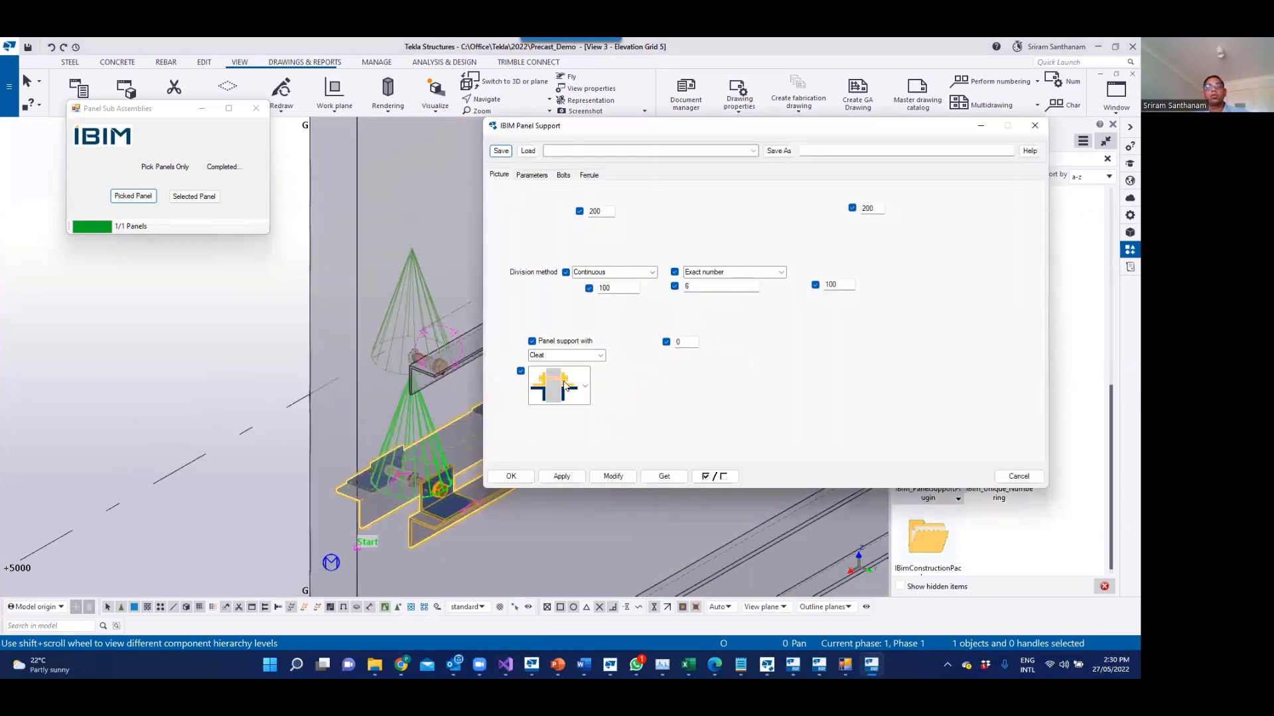
pyautogui.click(565, 389)
pyautogui.click(582, 391)
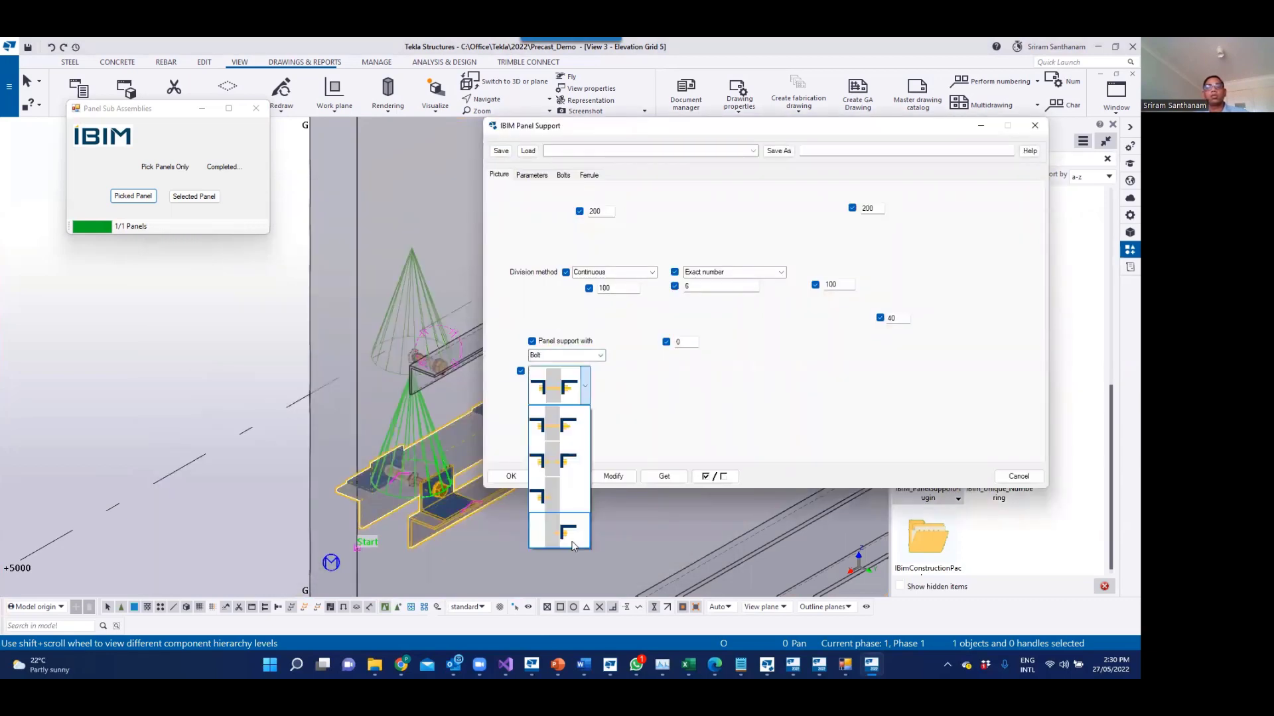
pyautogui.click(559, 531)
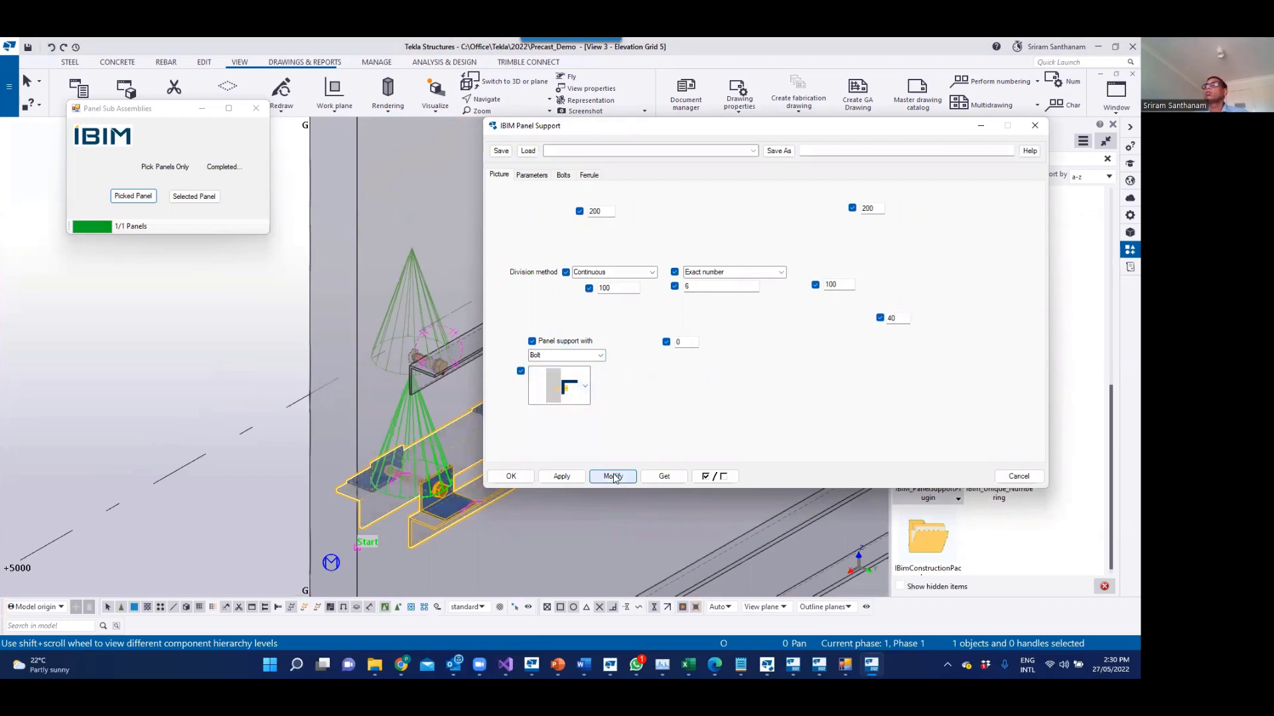
pyautogui.click(613, 477)
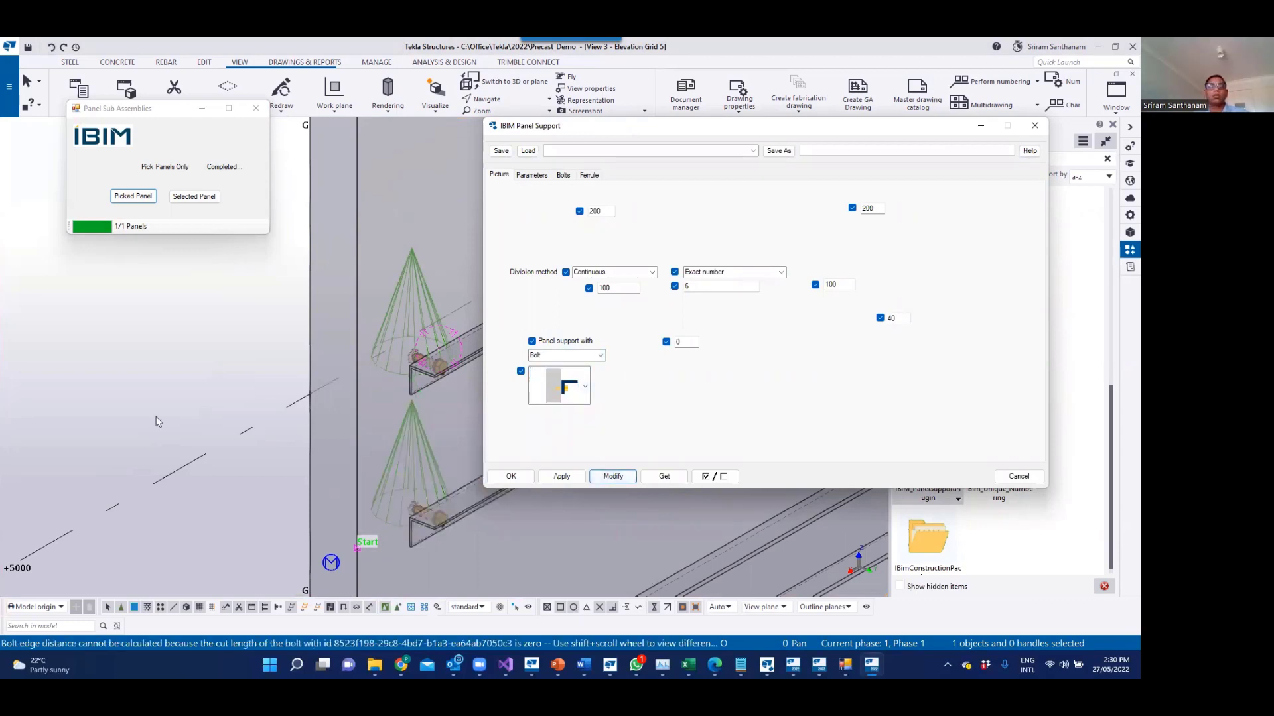
pyautogui.scroll(-3, 174, 418)
pyautogui.scroll(5, 340, 475)
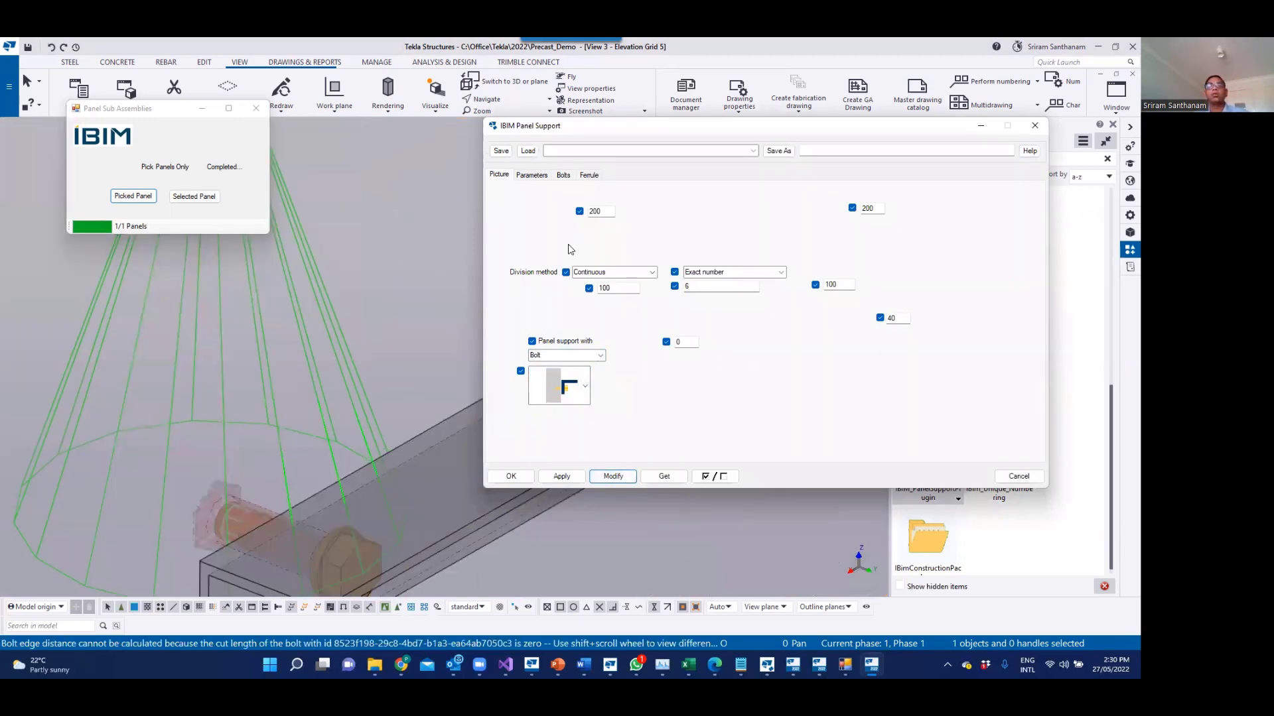
# Step: Set the panel support's ferrule Component Type to None, apply the change and explode the component
pyautogui.click(587, 176)
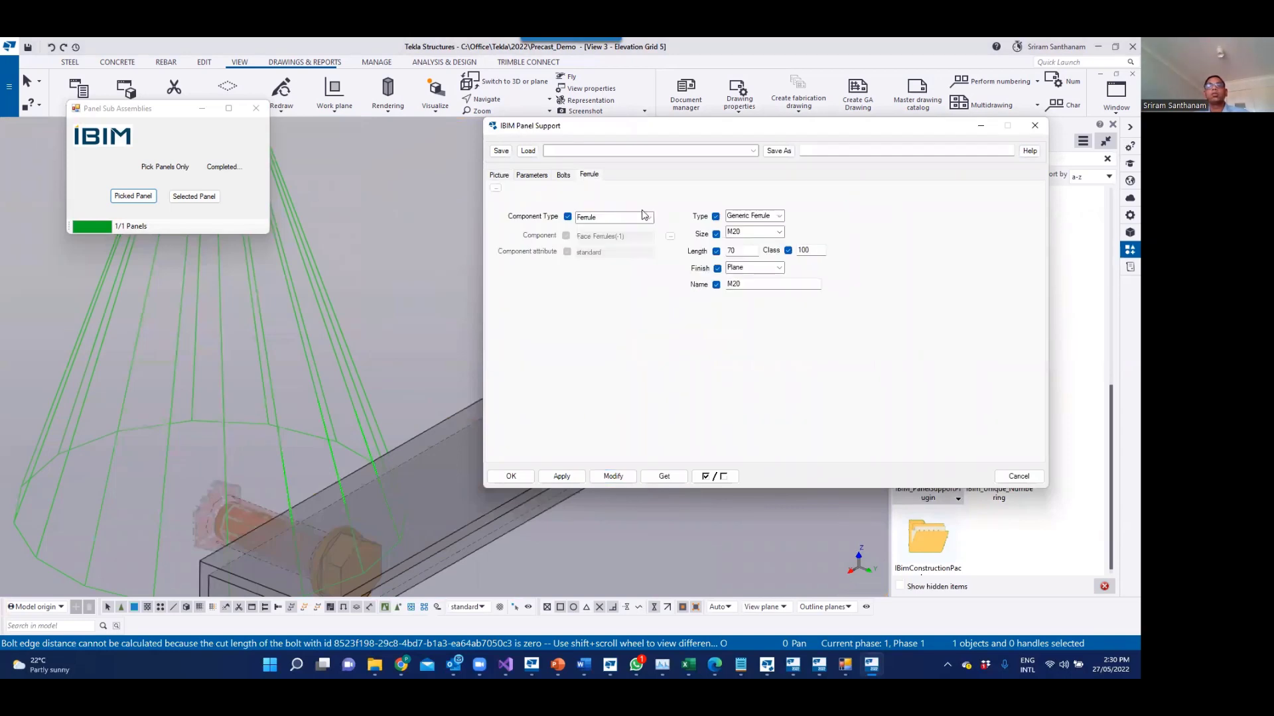
pyautogui.click(648, 218)
pyautogui.click(585, 245)
pyautogui.click(616, 477)
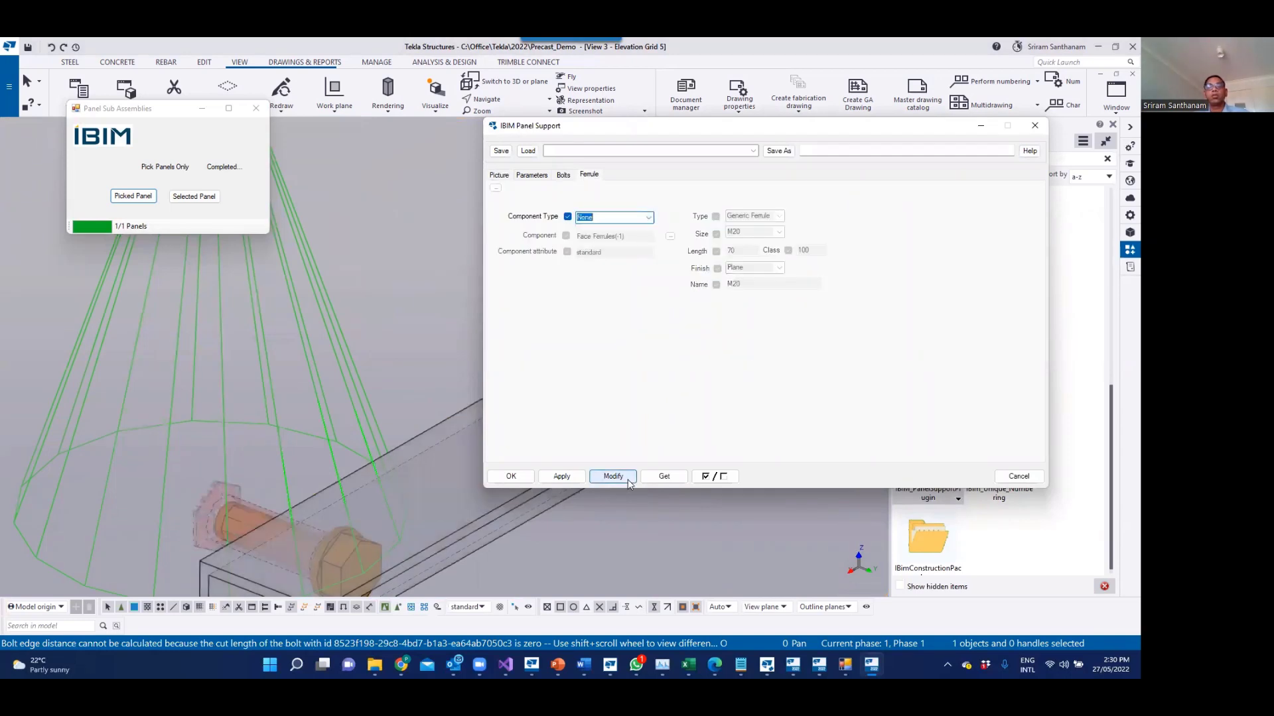
pyautogui.scroll(-5, 298, 331)
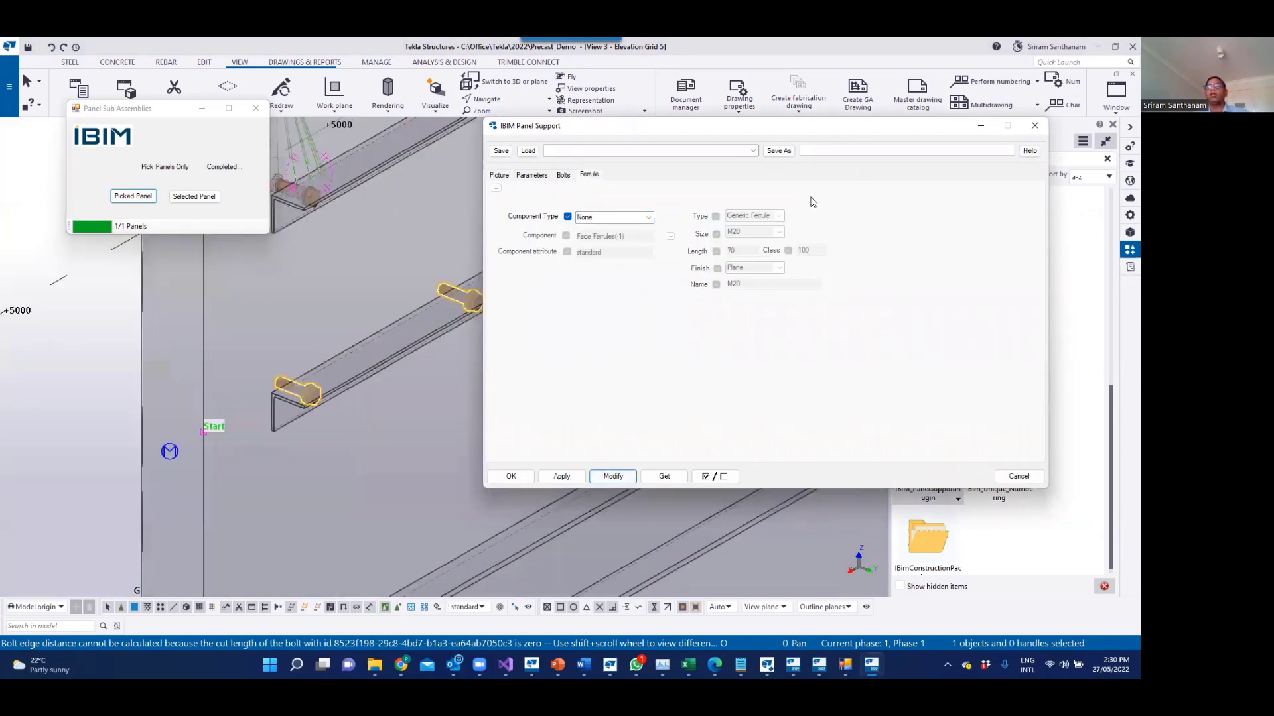
pyautogui.click(1034, 126)
pyautogui.rightClick(481, 302)
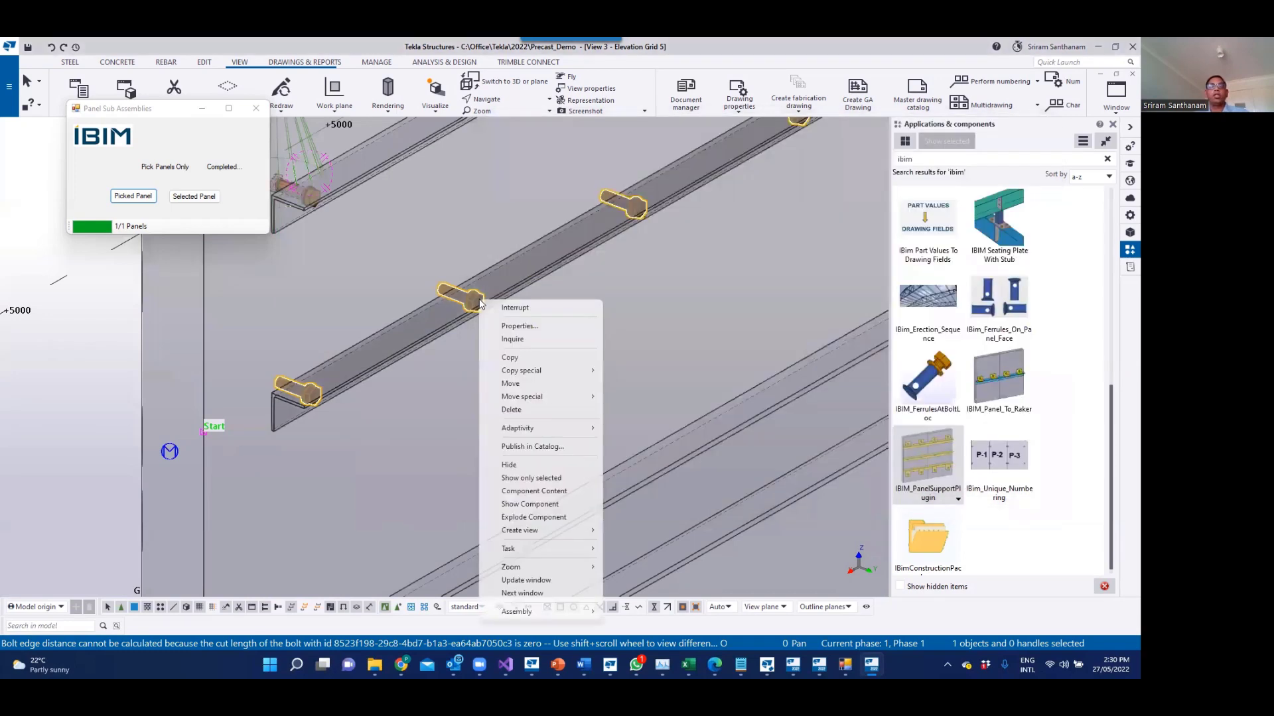
pyautogui.click(408, 353)
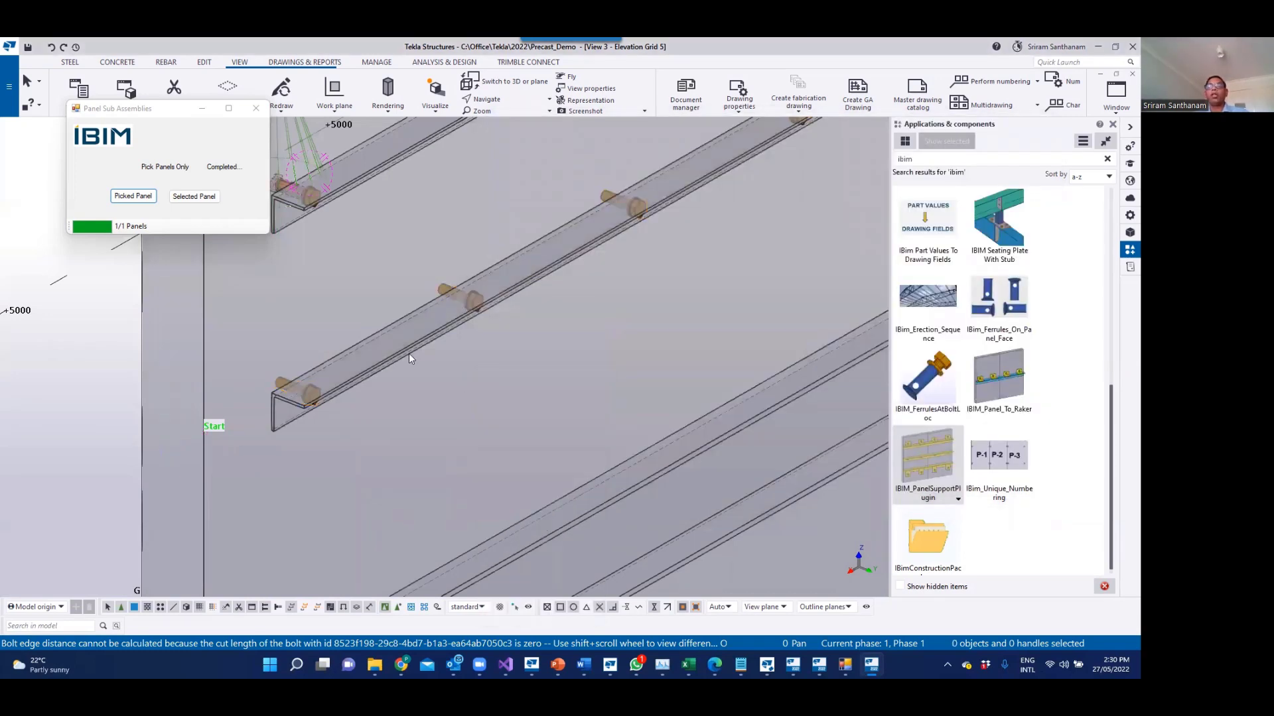
# Step: Apply the IBIM_FerrulesAtBoltLoc component to the wall panel between grids G and F and the bolt group on the exploded angle
pyautogui.click(925, 383)
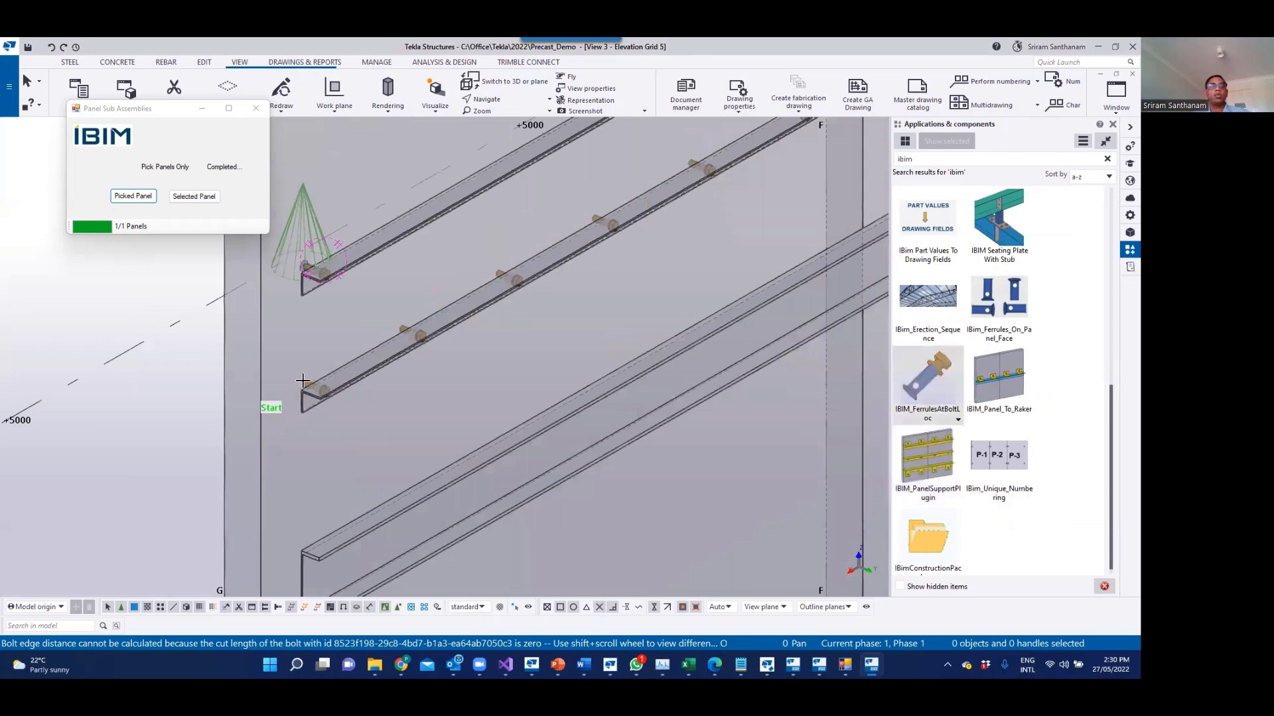
pyautogui.click(124, 408)
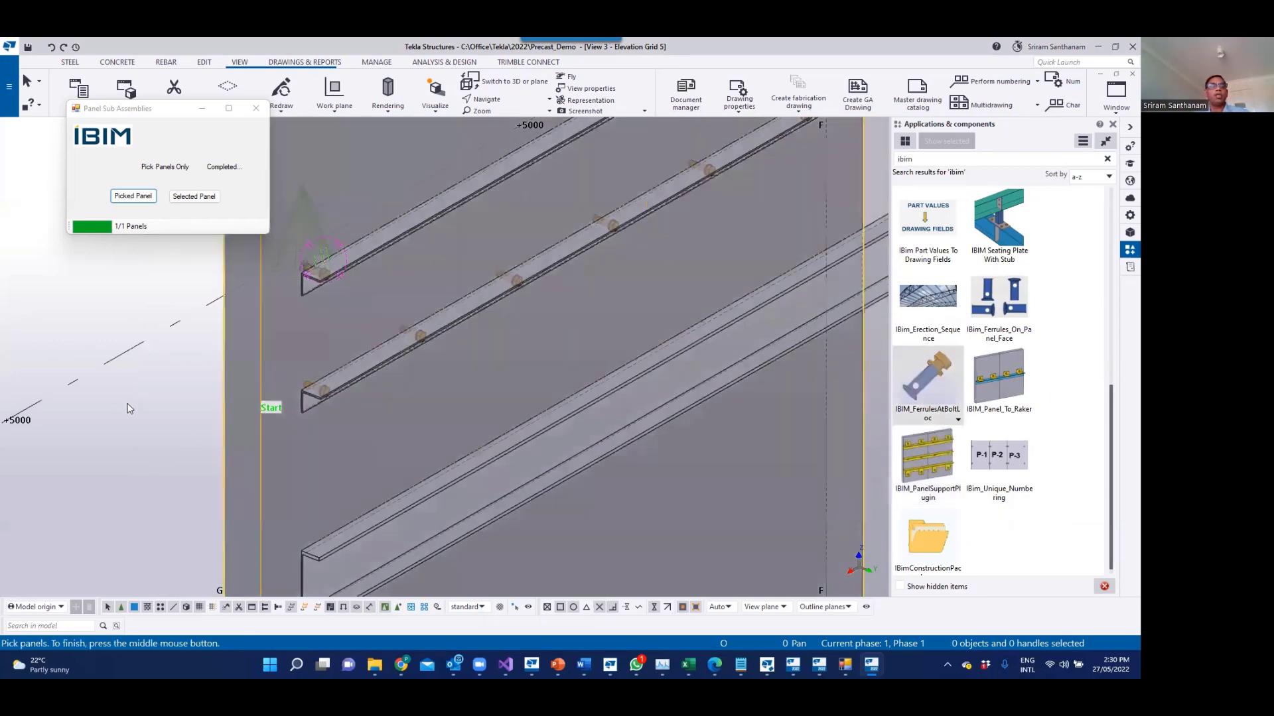
pyautogui.middleClick(193, 417)
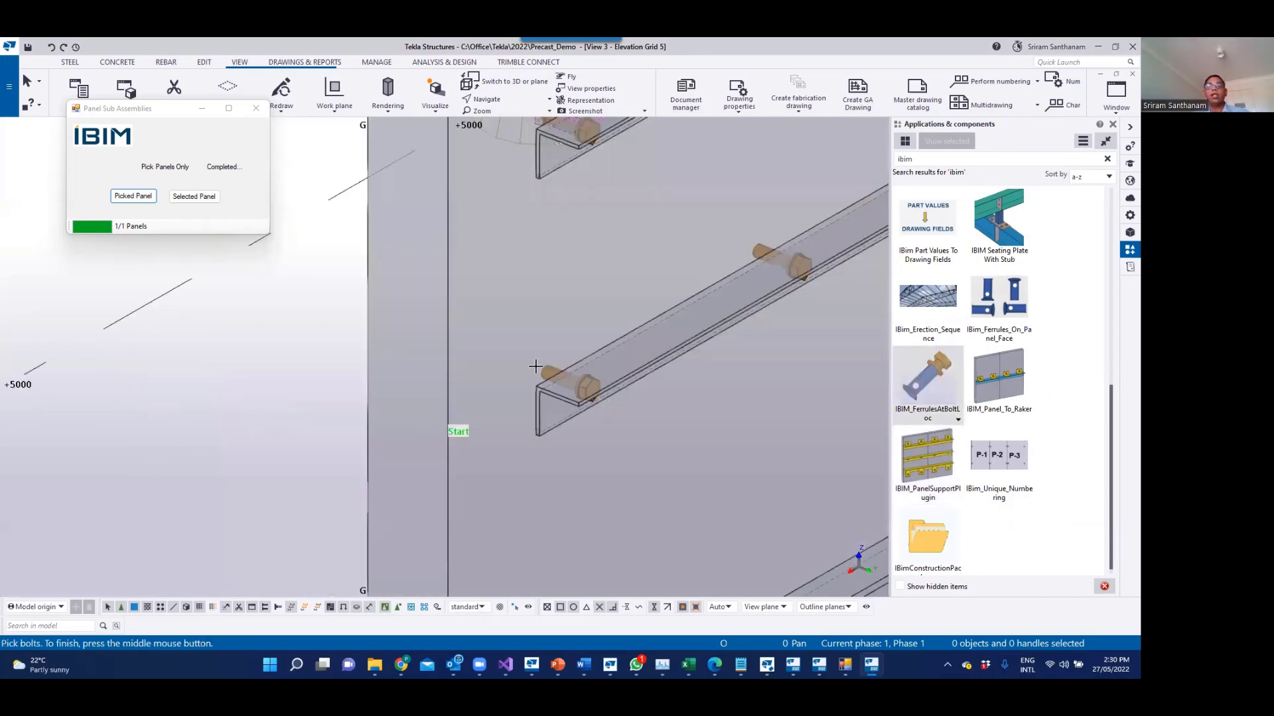
pyautogui.scroll(3, 607, 390)
pyautogui.scroll(1, 603, 376)
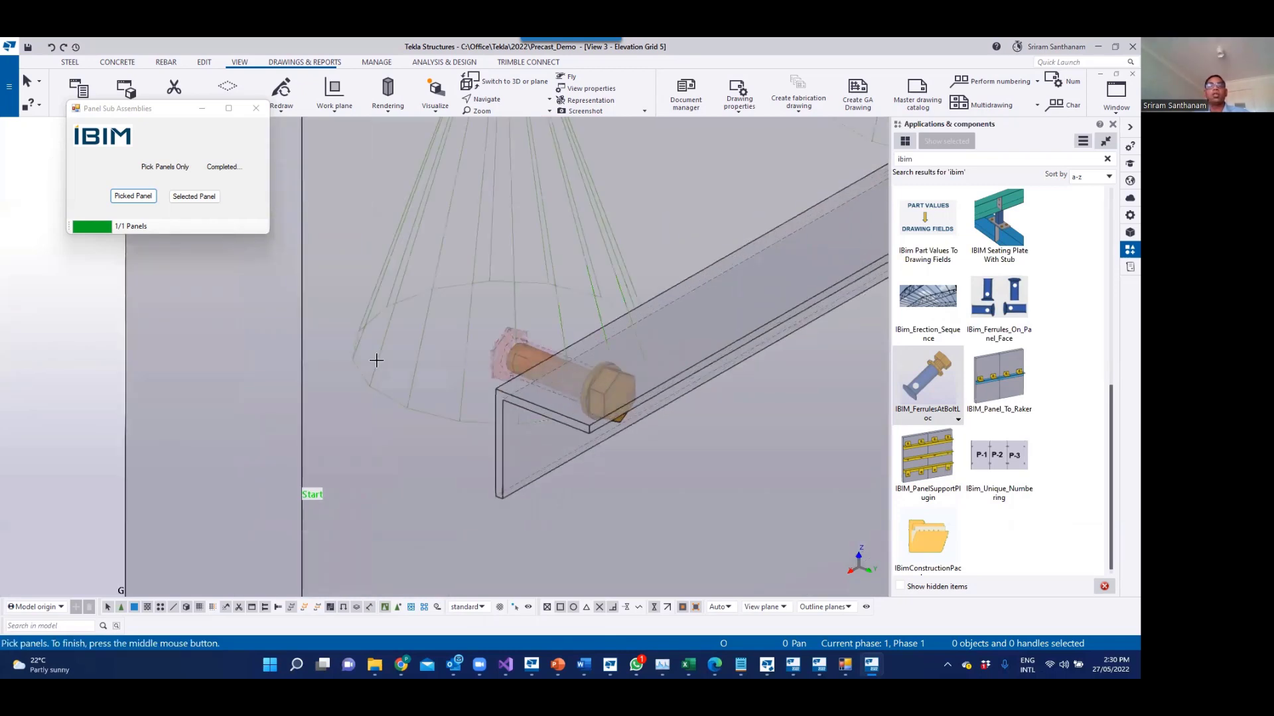
pyautogui.scroll(-3, 329, 378)
pyautogui.rightClick(196, 337)
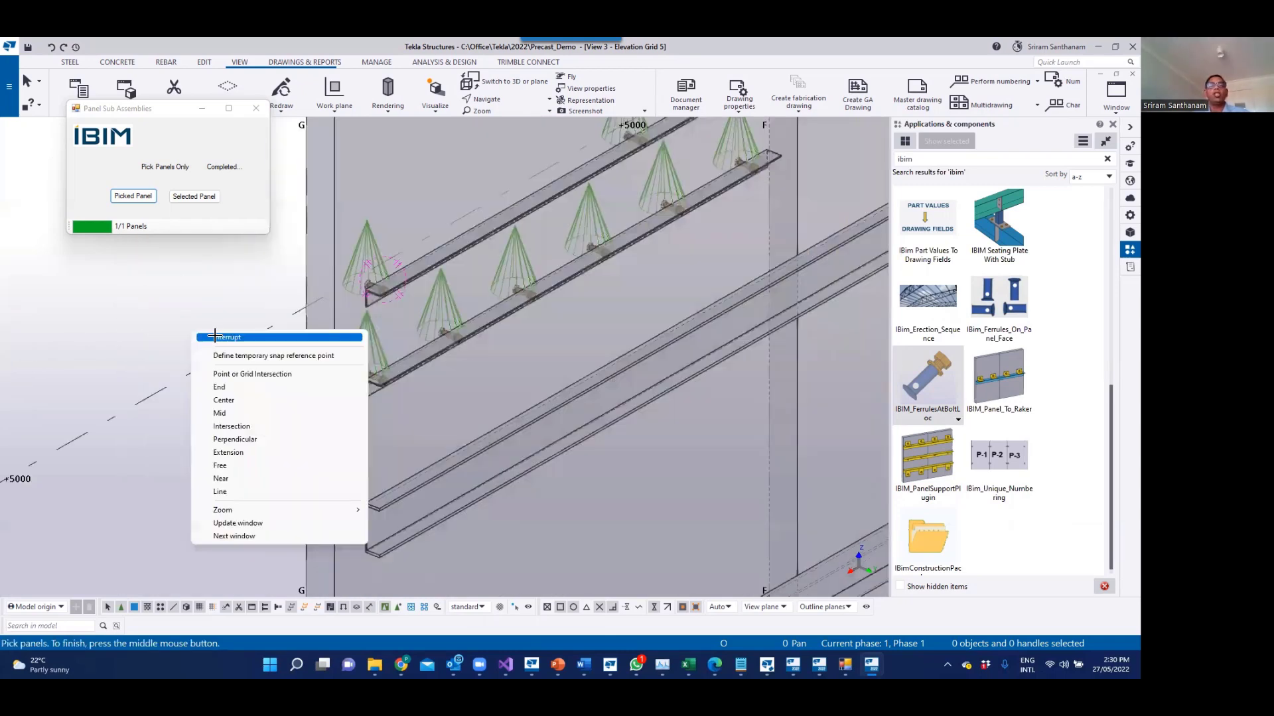
pyautogui.click(214, 335)
# Step: Modify the bolt group on the short angle between grids G and F by setting its Bolt dist X to 7*300
pyautogui.scroll(2, 524, 312)
pyautogui.scroll(2, 561, 266)
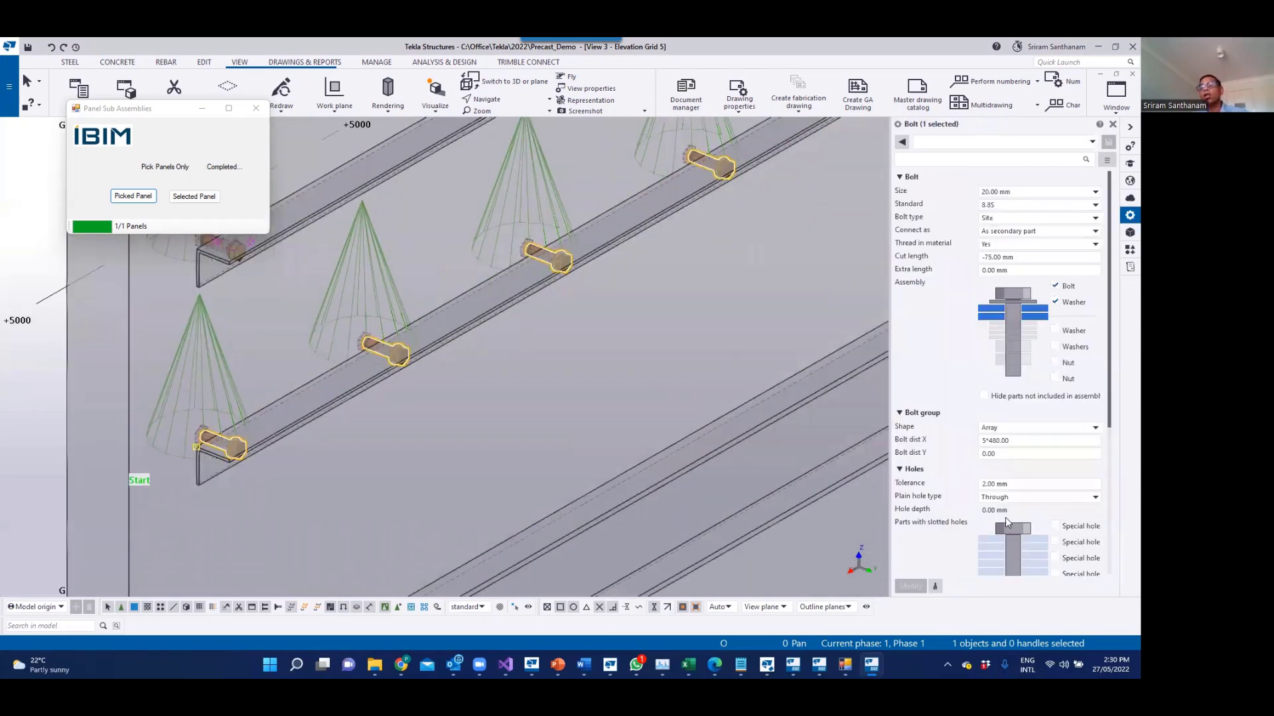
pyautogui.click(979, 442)
pyautogui.write('5*')
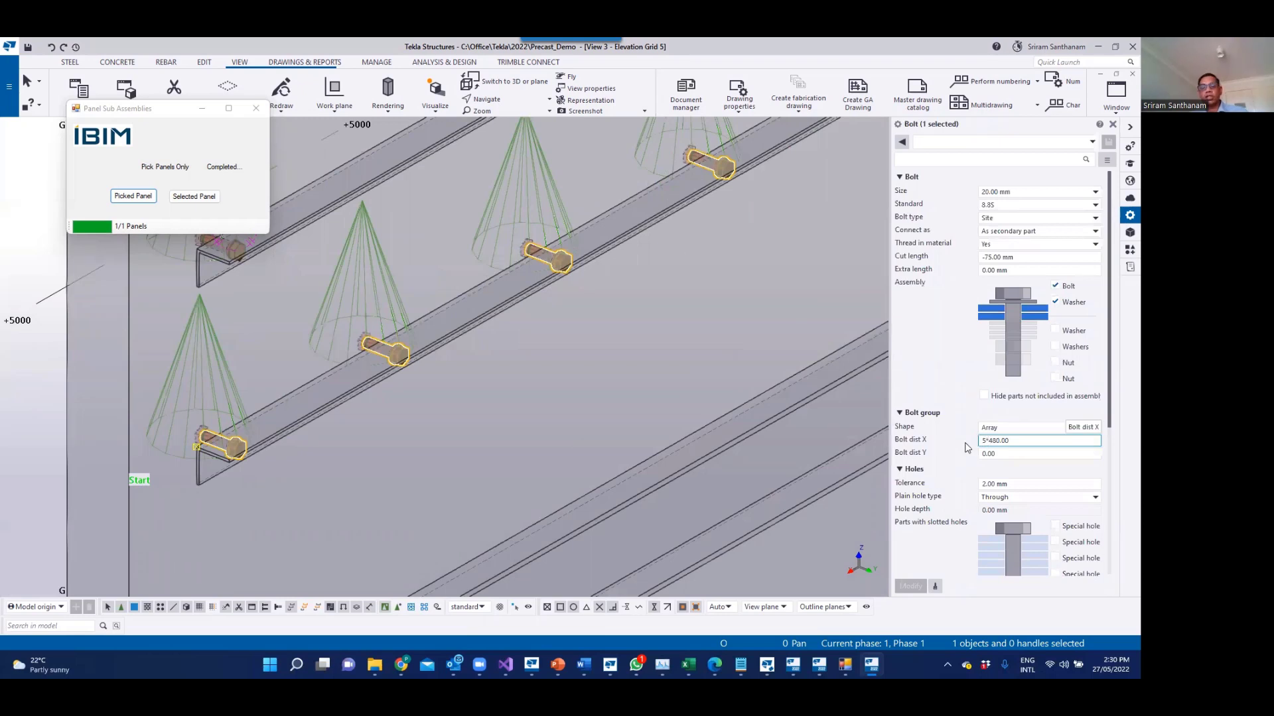
pyautogui.write('7')
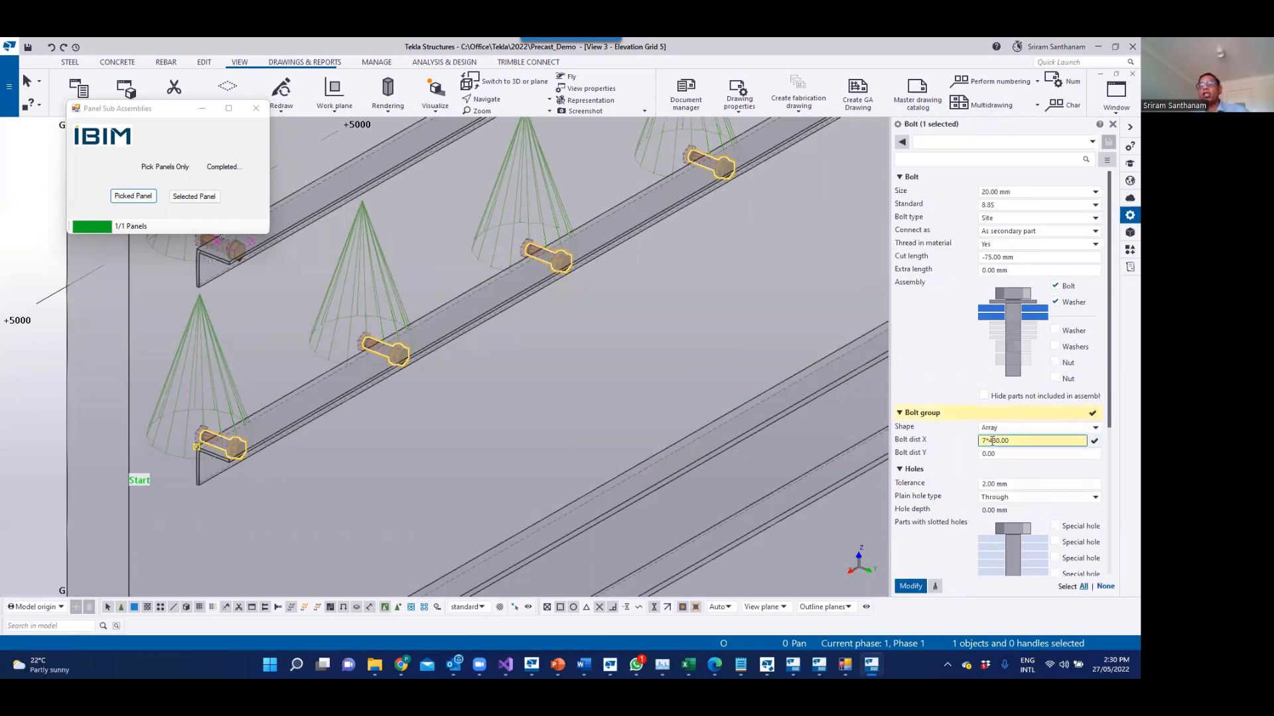
pyautogui.write('30')
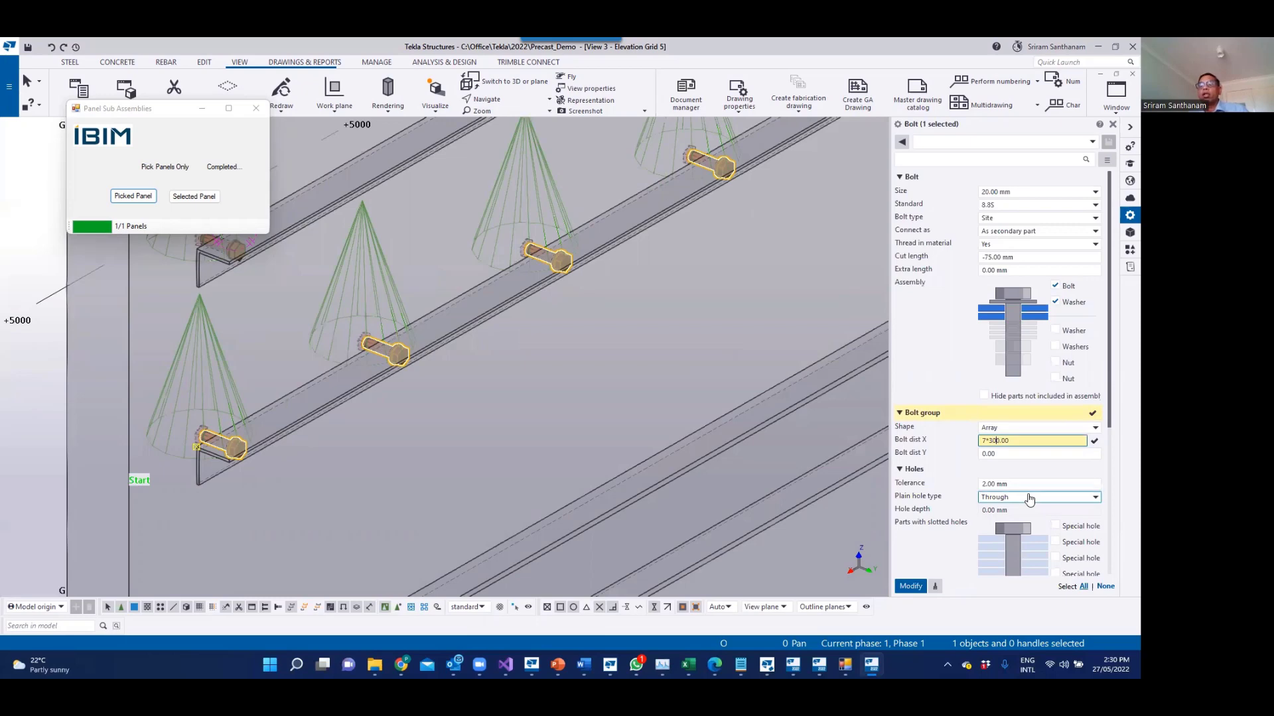
pyautogui.click(919, 587)
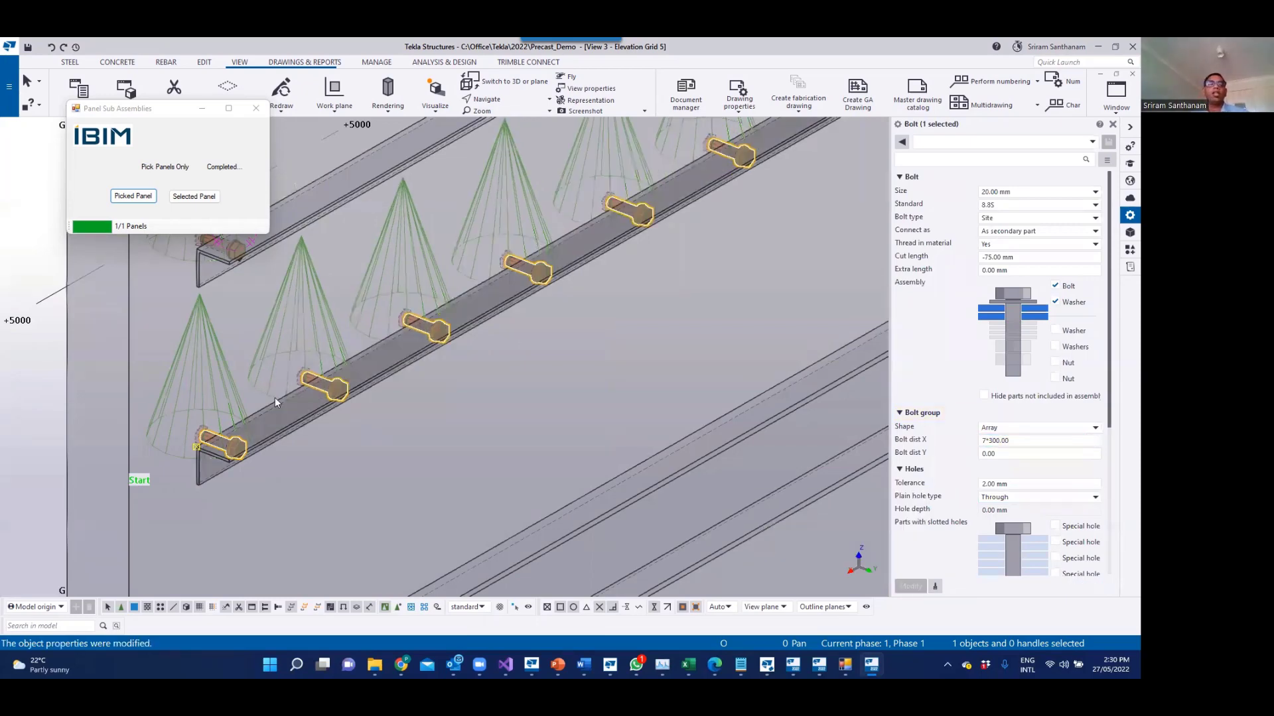
pyautogui.scroll(2, 160, 476)
pyautogui.scroll(-2, 583, 241)
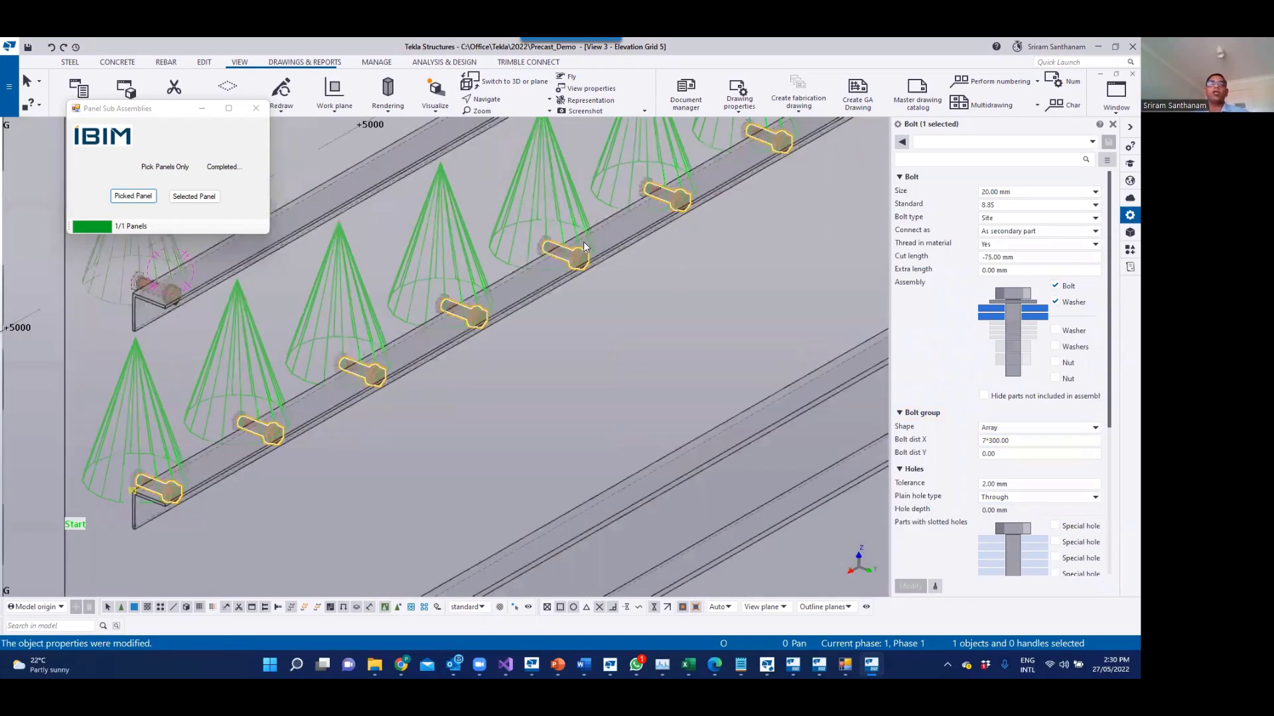
# Step: Examine the ferrules along the modified bolt group on the short angle between grids G and F
pyautogui.scroll(5, 582, 245)
pyautogui.scroll(-5, 526, 265)
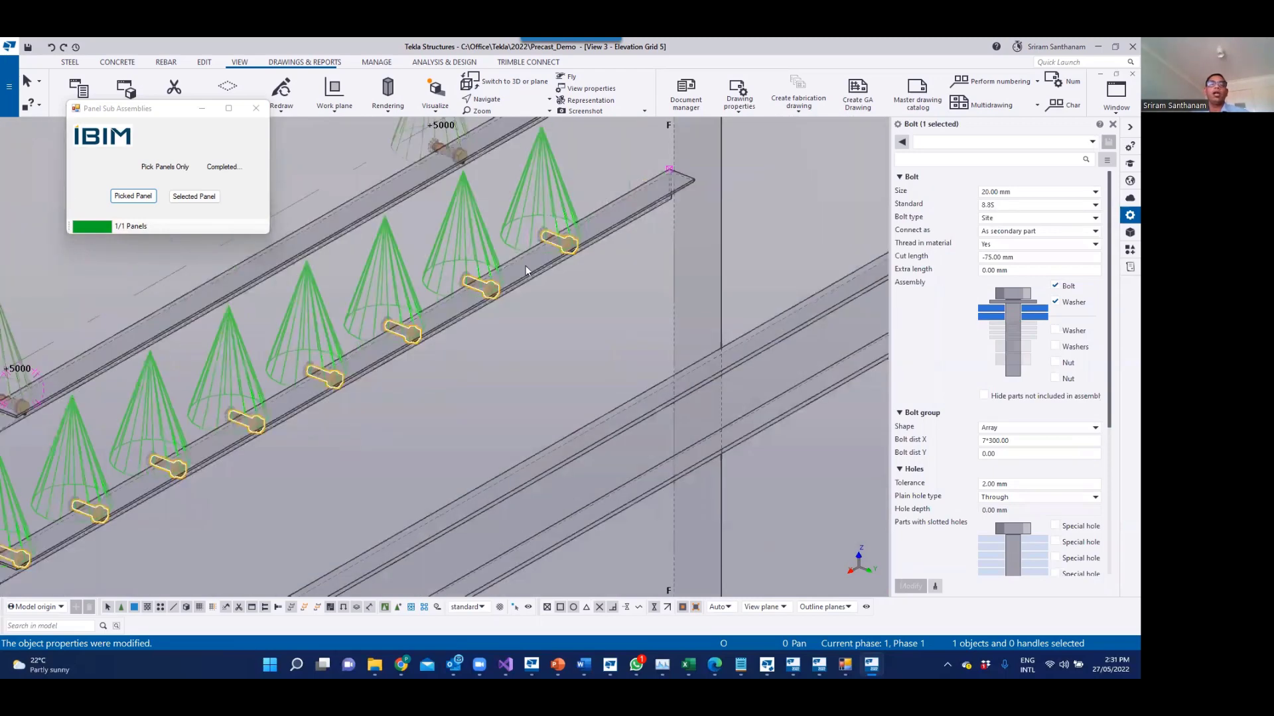
pyautogui.scroll(2, 544, 208)
pyautogui.scroll(2, 544, 205)
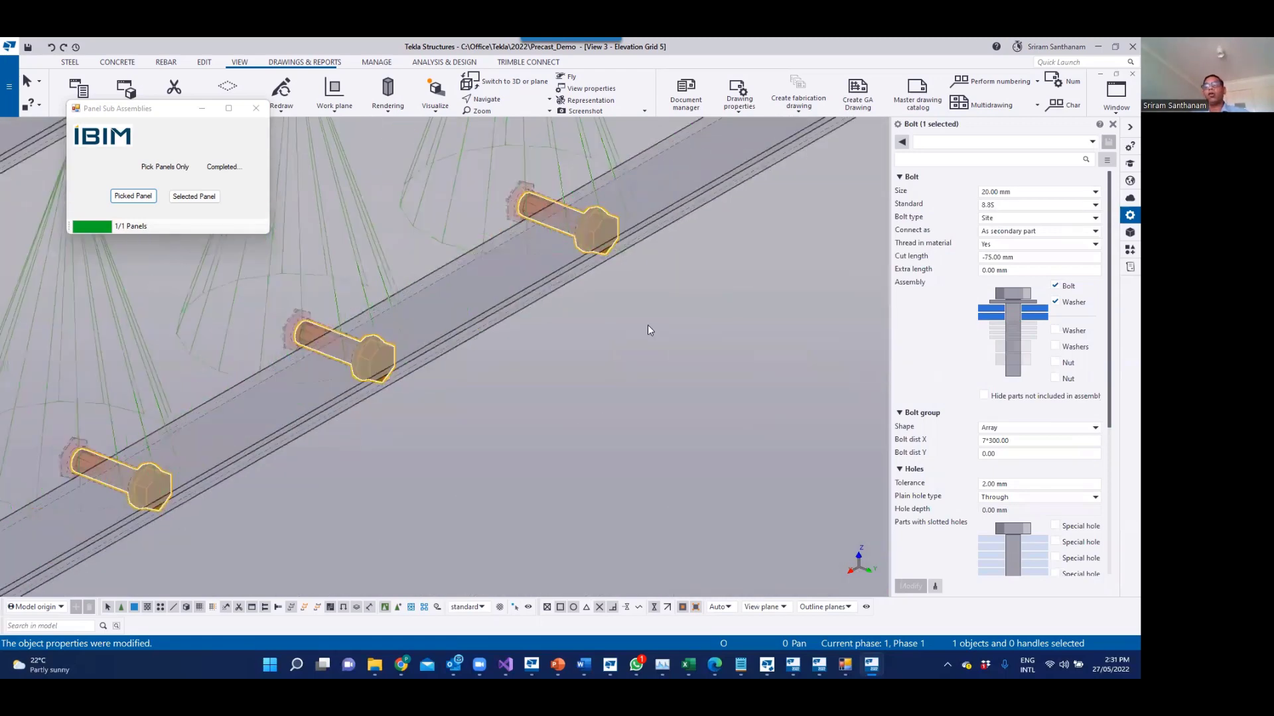
pyautogui.click(1011, 440)
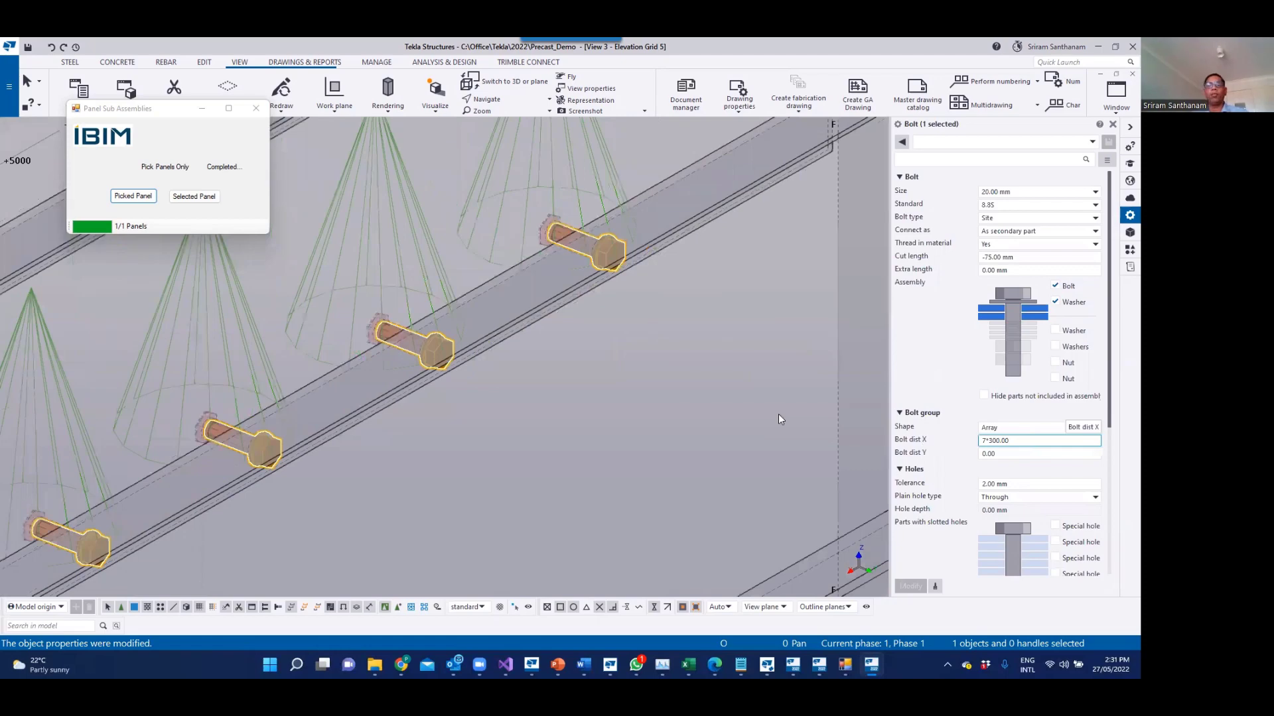
pyautogui.hotkey('ctrl', 'a')
pyautogui.scroll(-3, 773, 336)
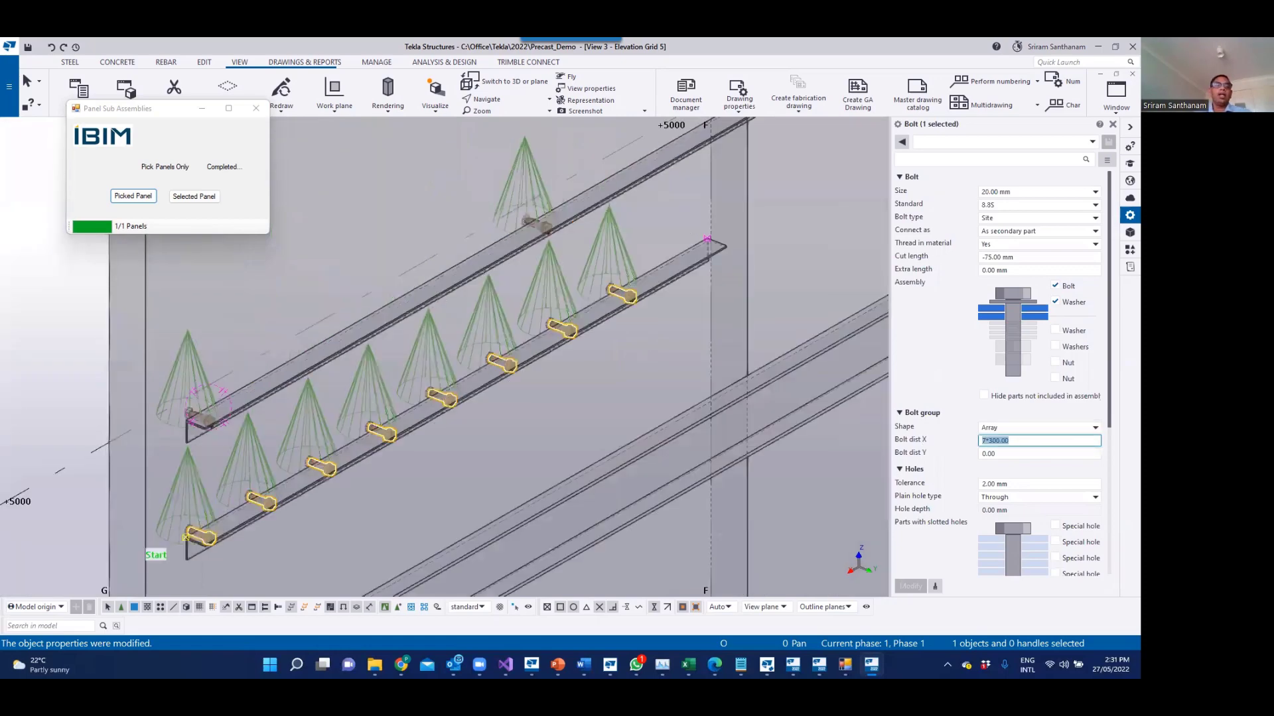
pyautogui.scroll(-5, 395, 344)
pyautogui.scroll(5, 309, 455)
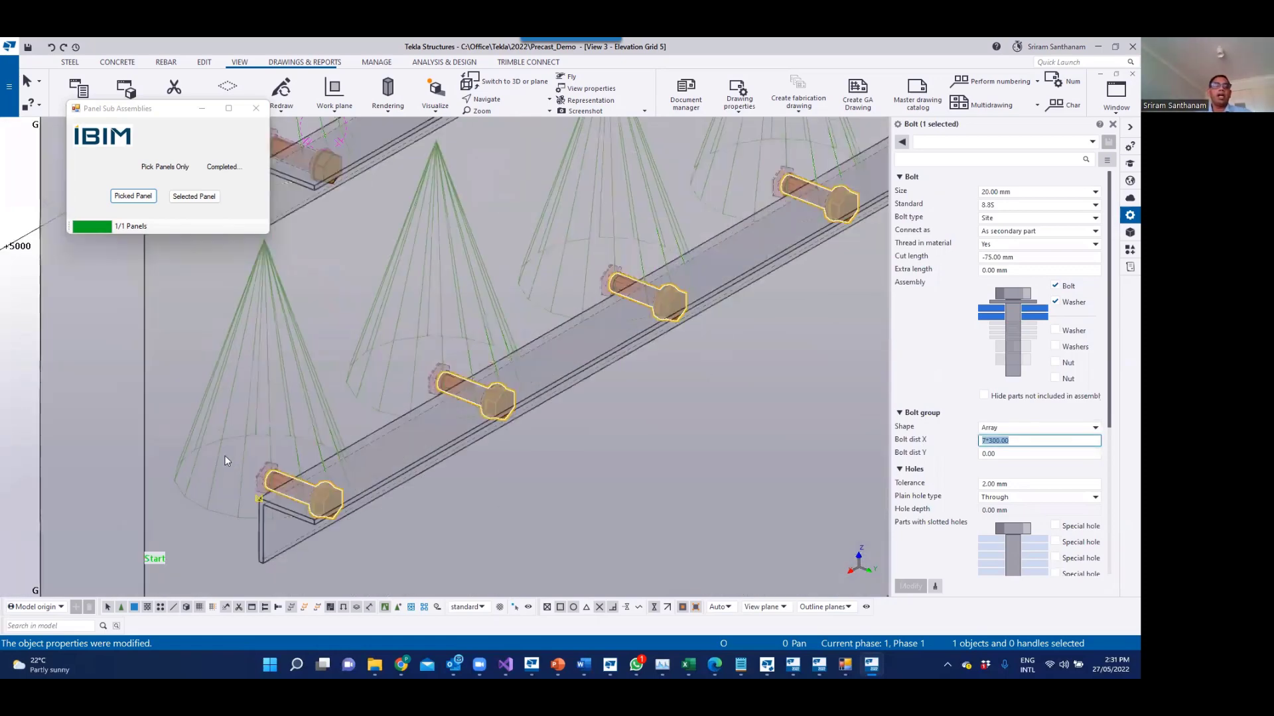
pyautogui.scroll(-3, 411, 387)
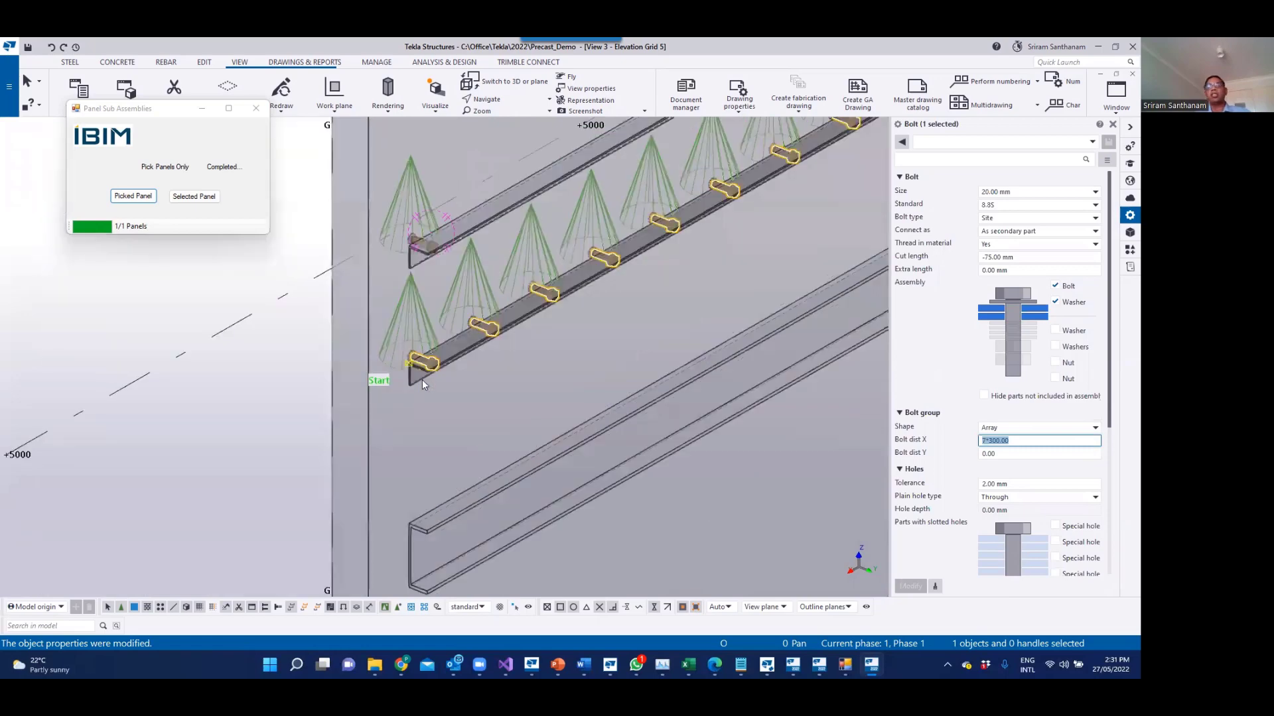
pyautogui.scroll(2, 424, 380)
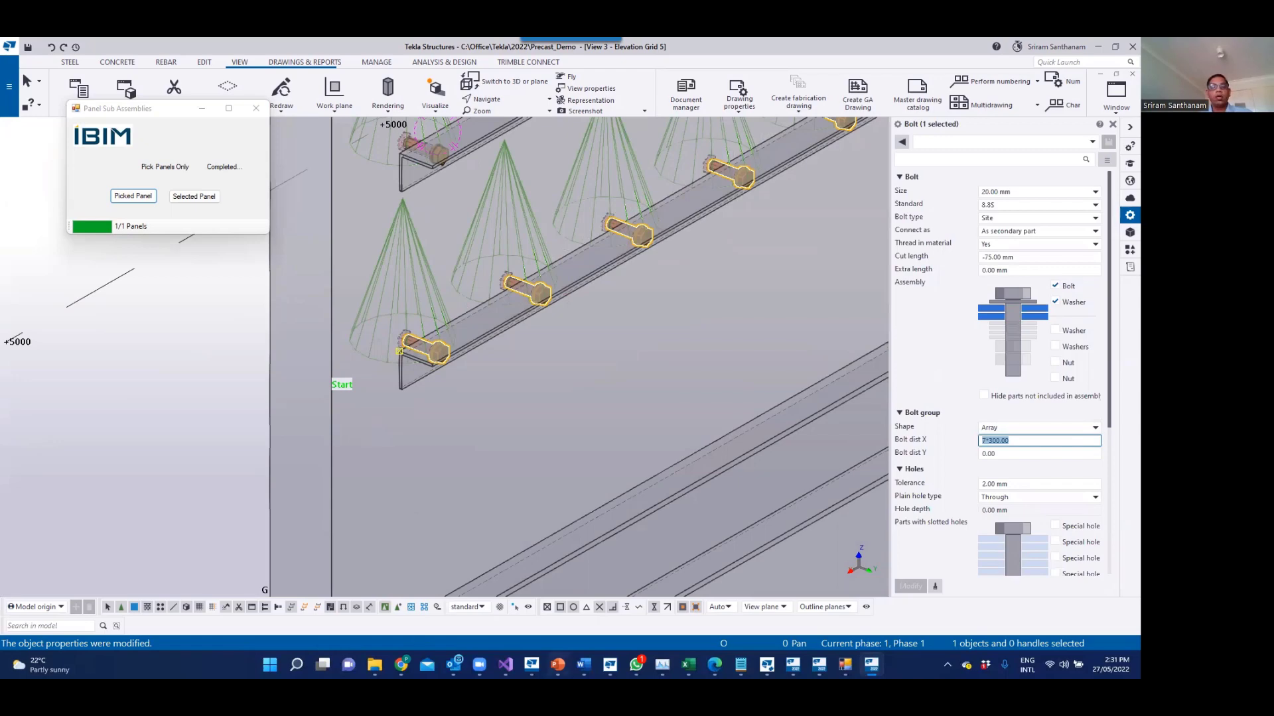
pyautogui.scroll(-3, 380, 342)
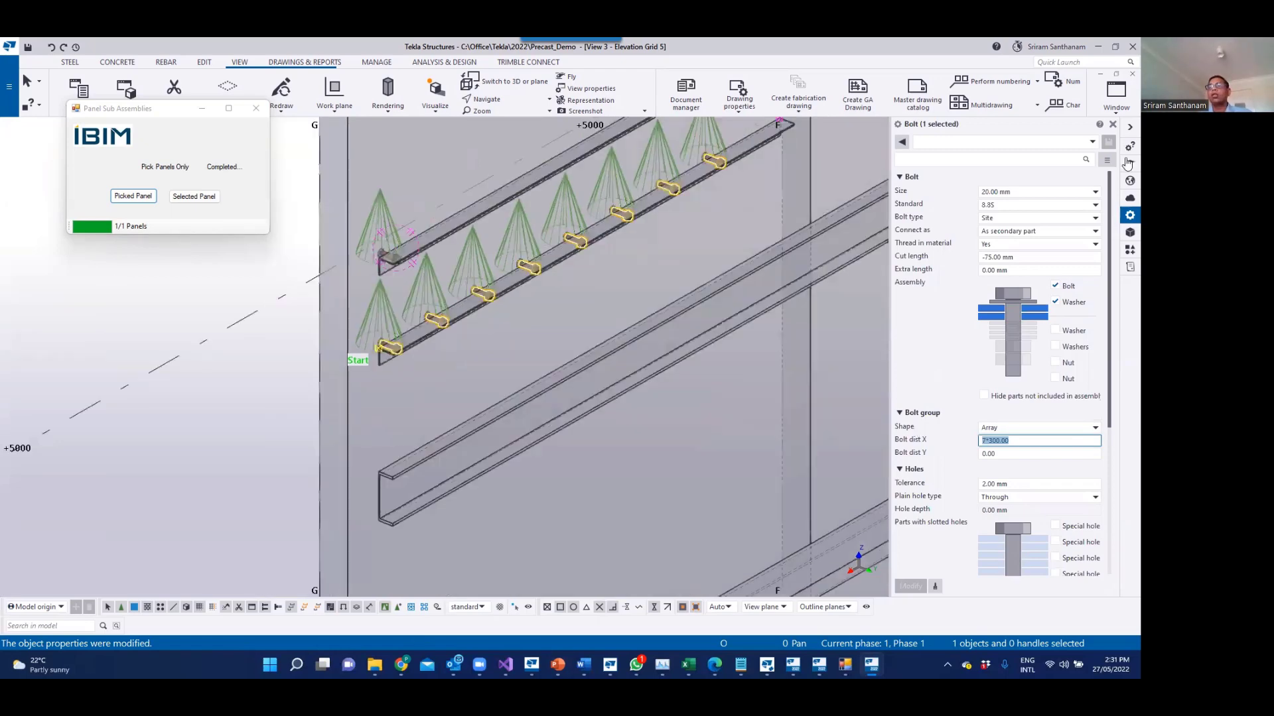
# Step: Close the bolt properties and bring up the IBIM tools in Applications & components, with the wall panels in view
pyautogui.click(1114, 125)
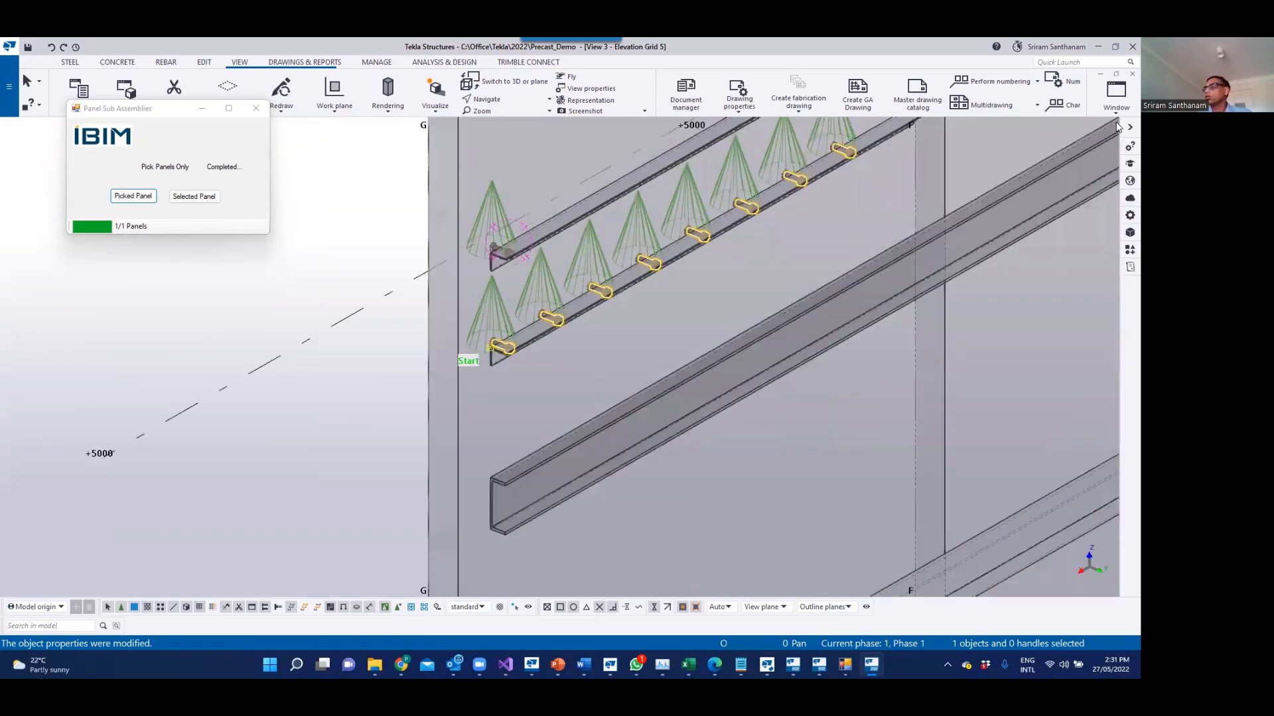
pyautogui.click(1129, 250)
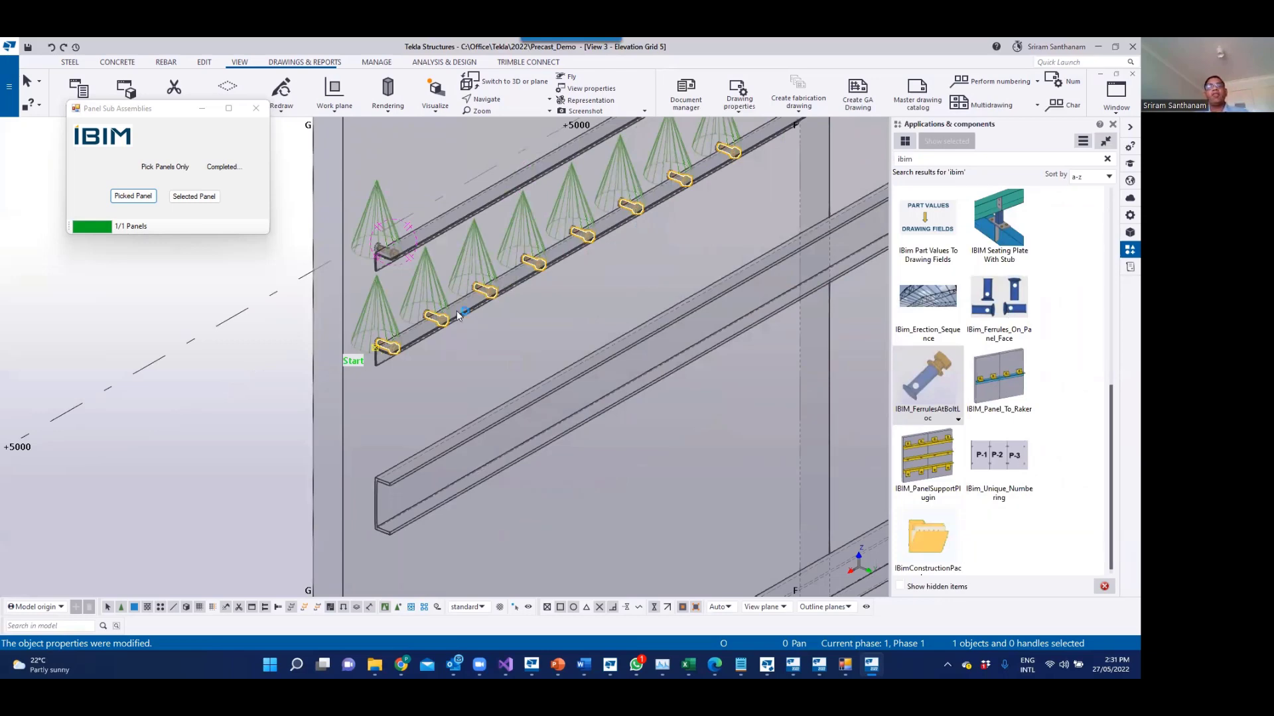
pyautogui.scroll(-3, 456, 316)
pyautogui.scroll(3, 455, 286)
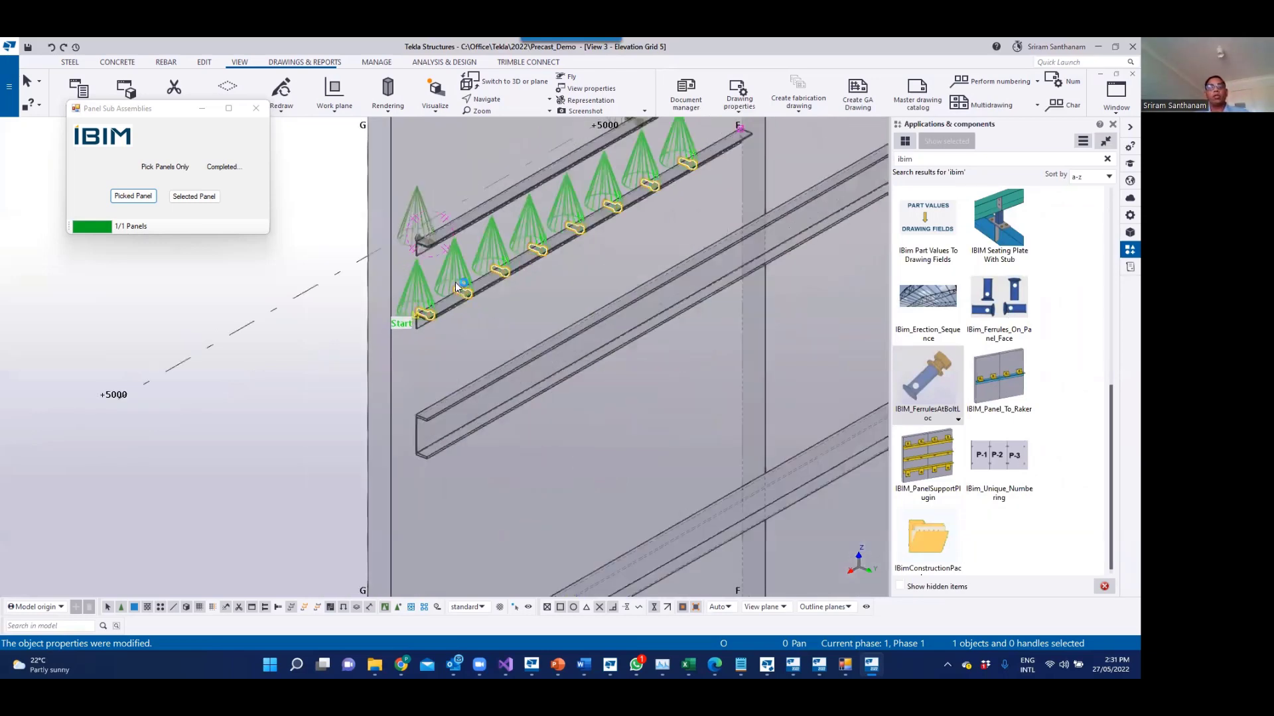
pyautogui.scroll(-2, 420, 401)
pyautogui.scroll(-3, 467, 452)
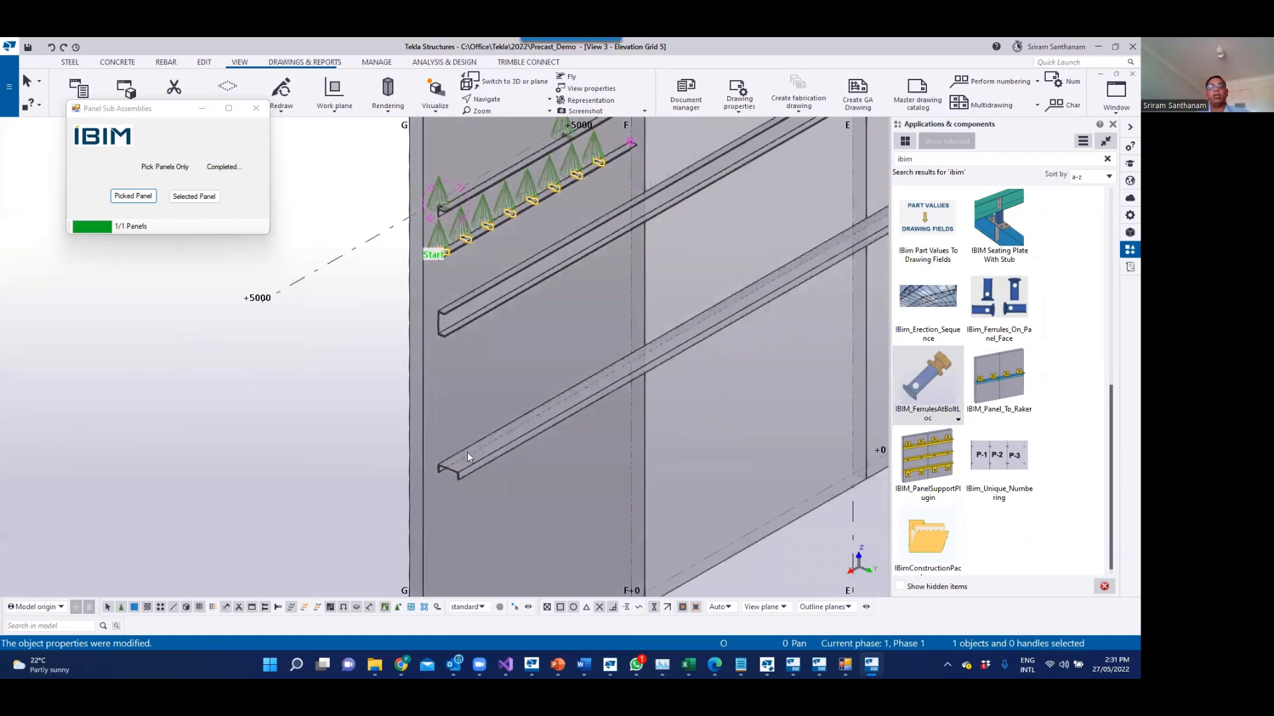
pyautogui.scroll(-2, 448, 477)
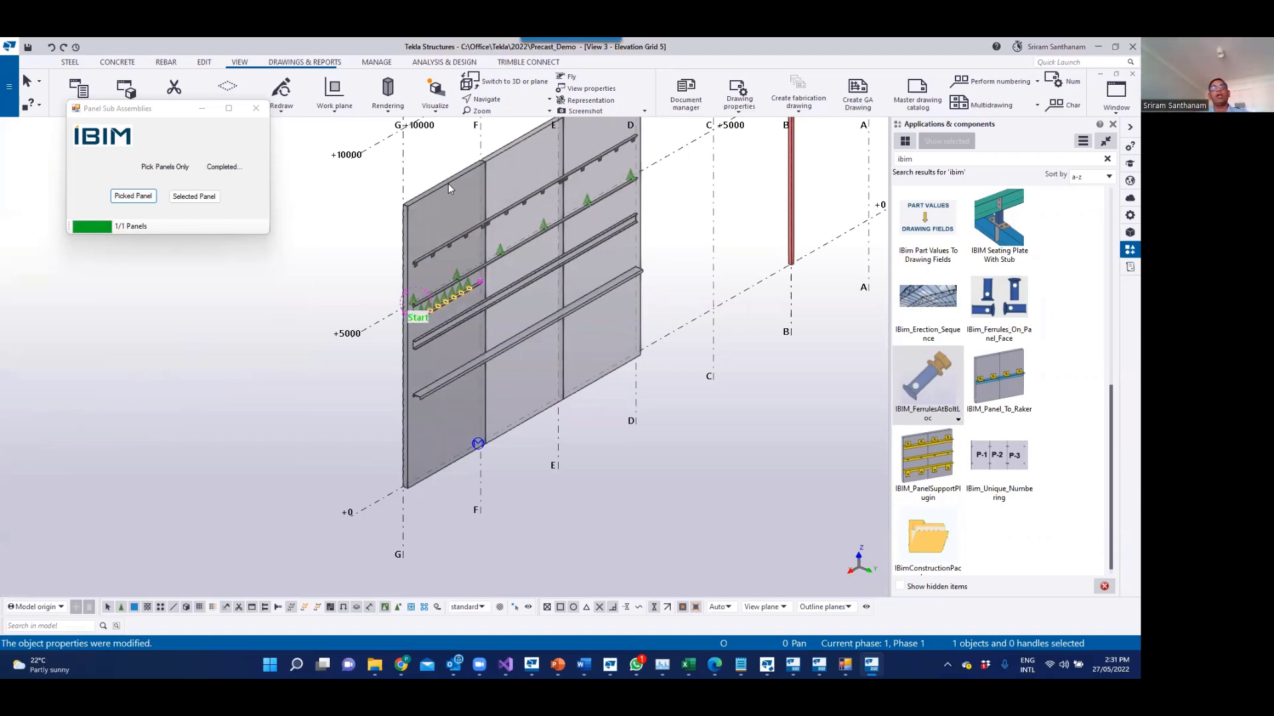
# Step: Start the IBim_Ferrules_On_Panel_Face component, close the Panel Sub Assemblies window and choose the wall panel's vertical end face at grid G
pyautogui.click(1014, 292)
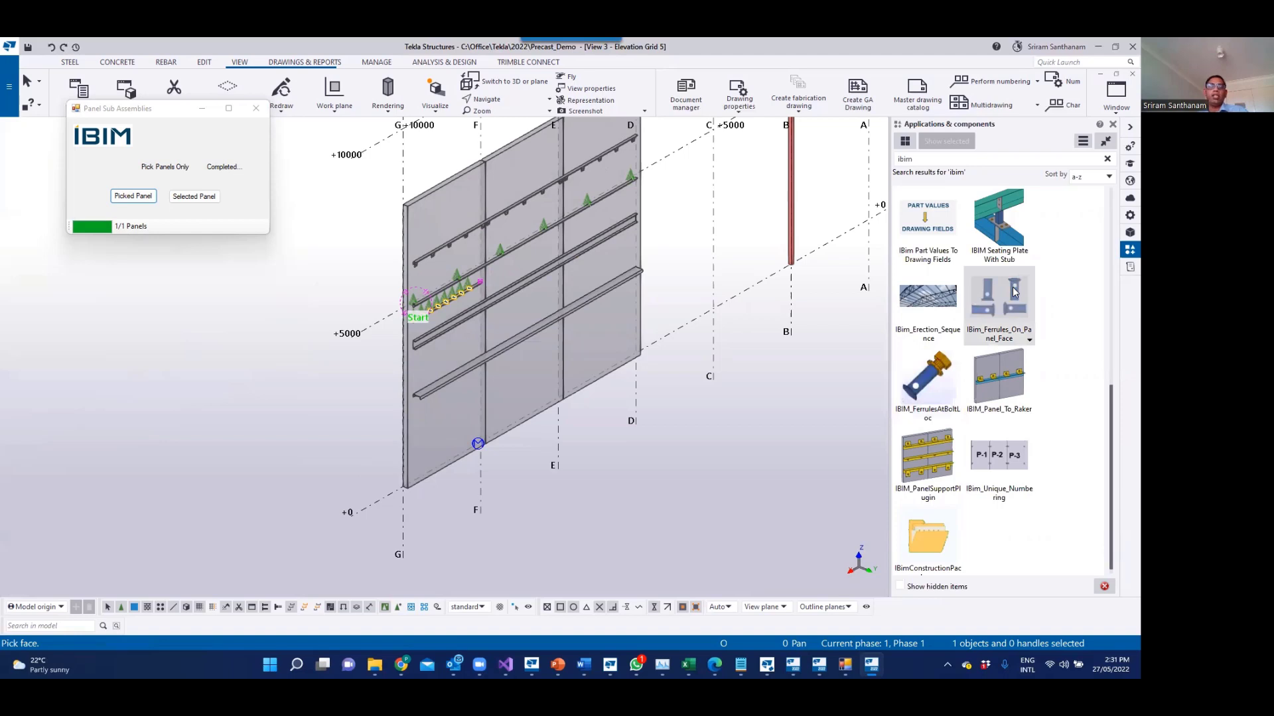
pyautogui.click(257, 109)
pyautogui.scroll(5, 395, 479)
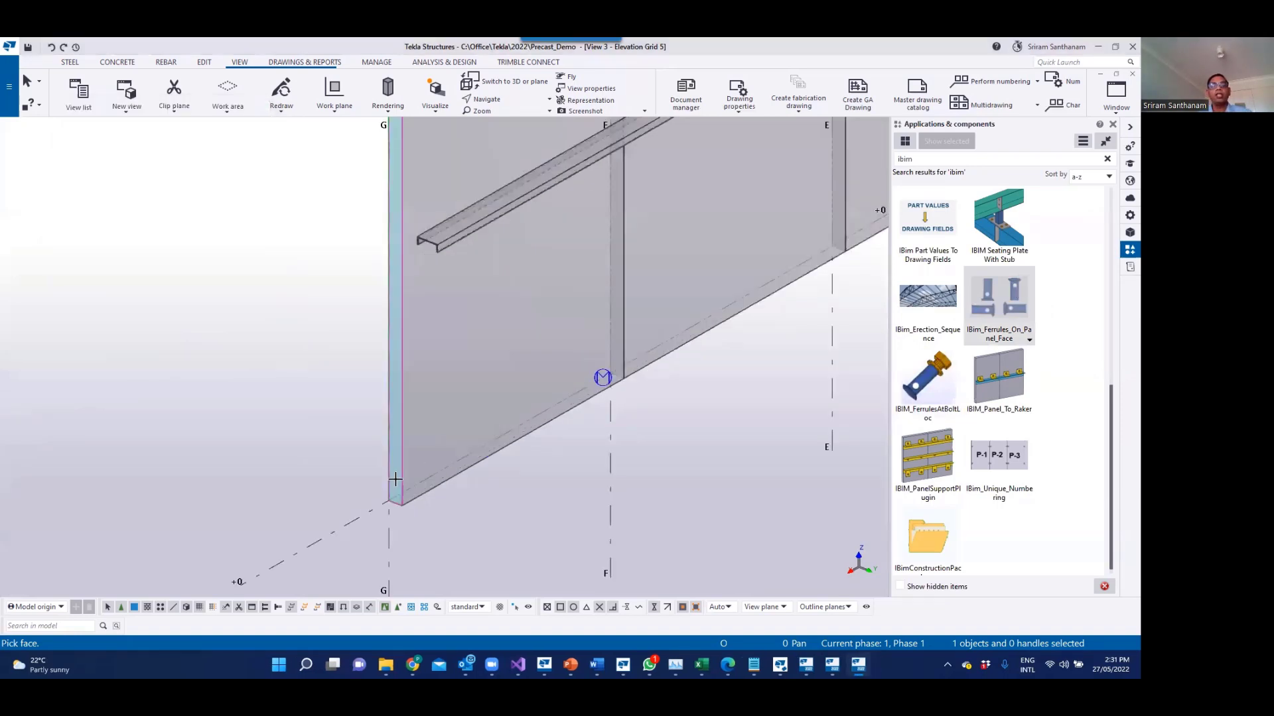
pyautogui.scroll(1, 396, 479)
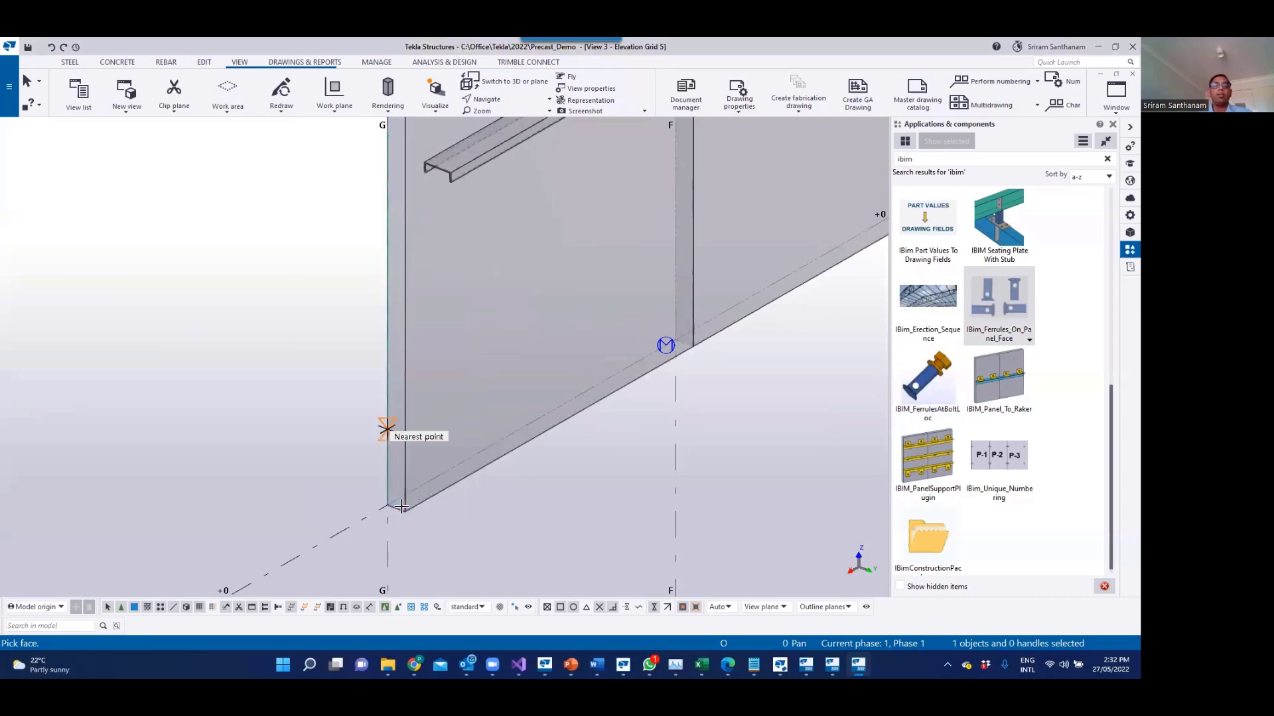
pyautogui.click(398, 507)
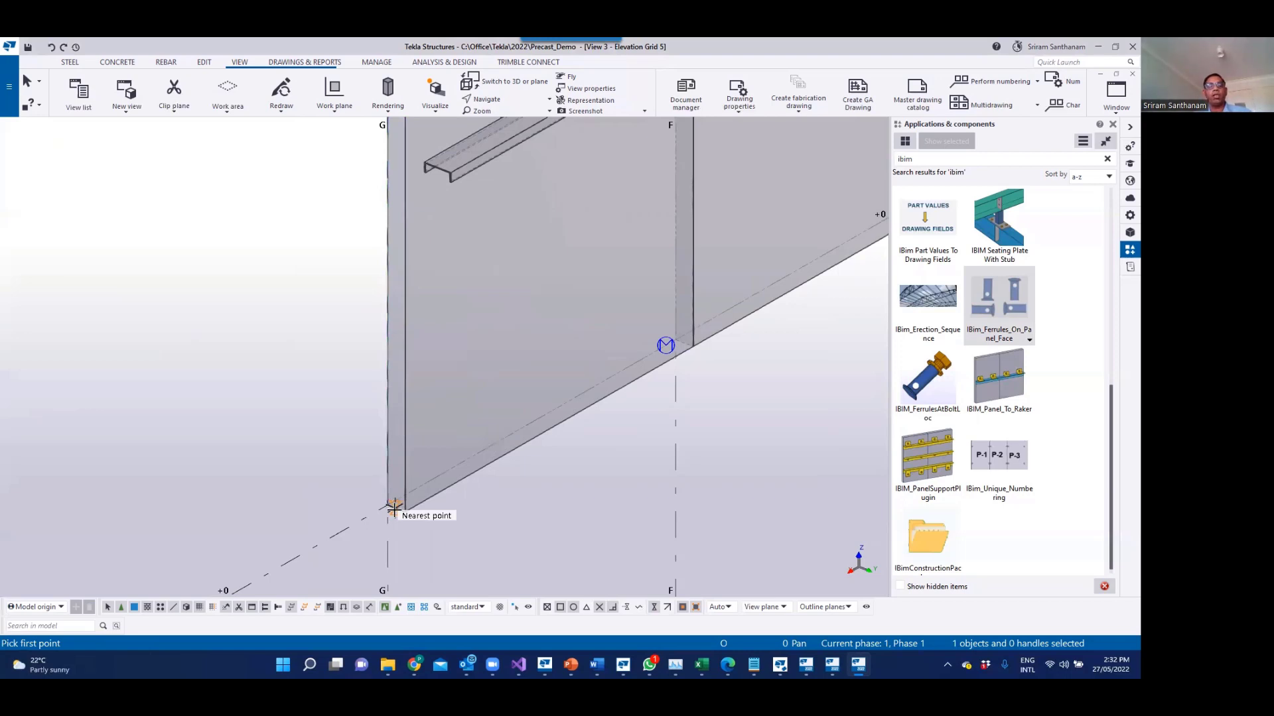
# Step: Place the ferrules on the end face at grid G by defining their line from the panel's bottom edge to its top edge
pyautogui.click(394, 508)
pyautogui.scroll(-3, 394, 510)
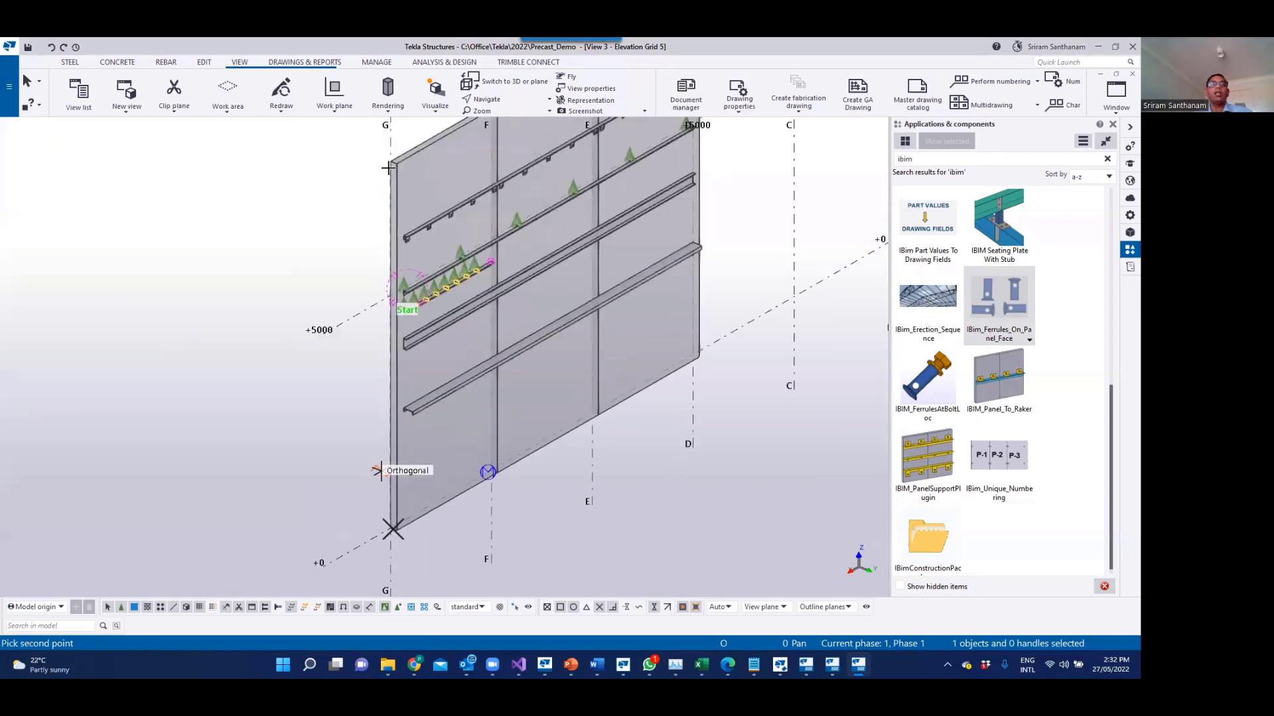
pyautogui.scroll(3, 412, 174)
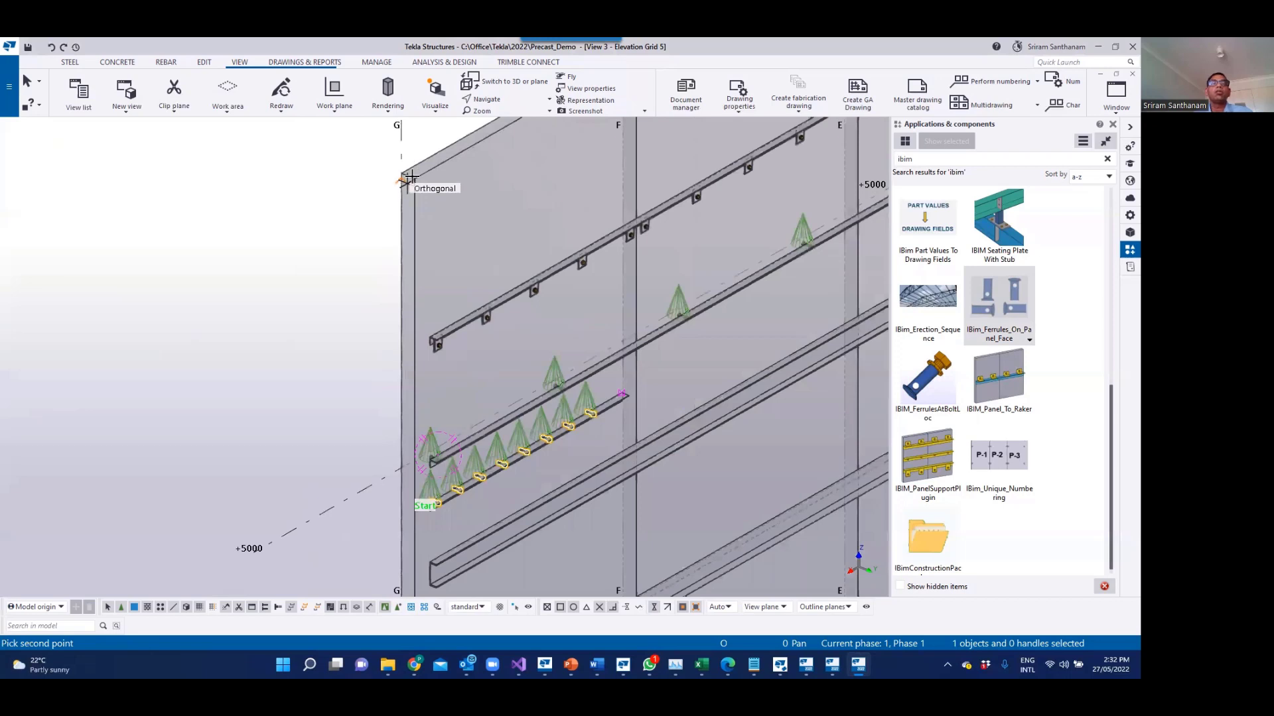
pyautogui.scroll(2, 412, 174)
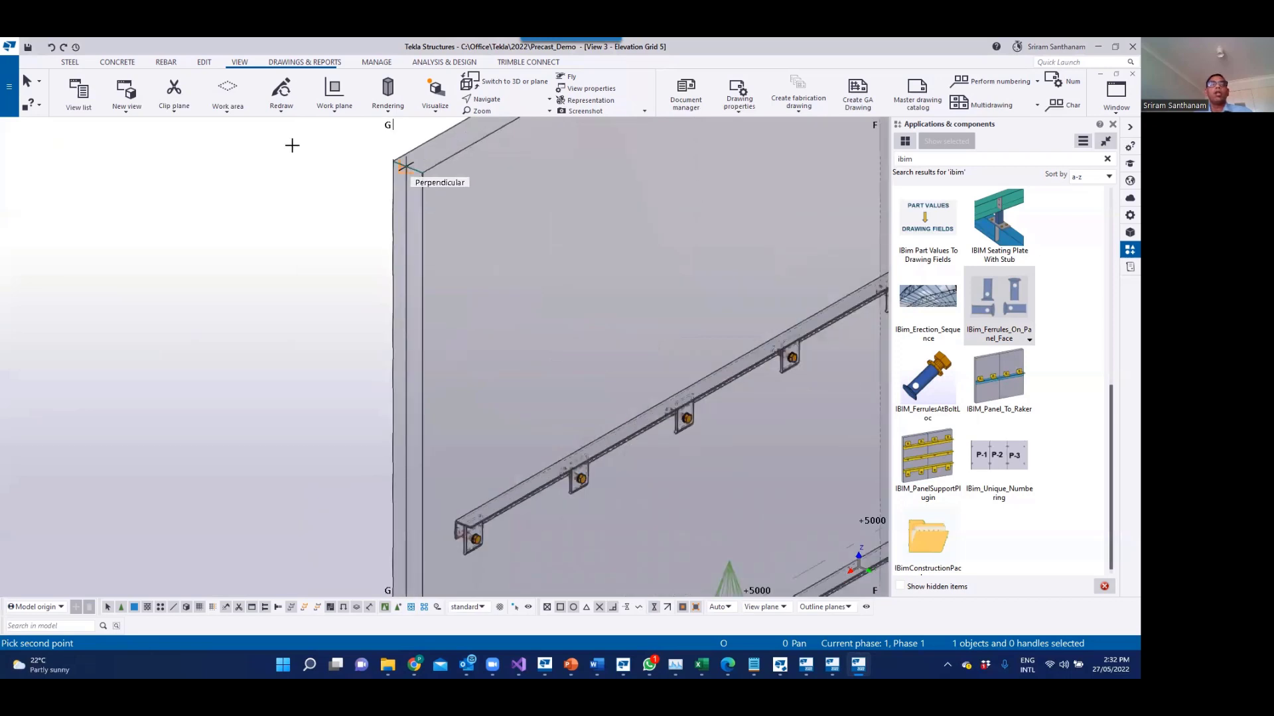
pyautogui.click(438, 165)
pyautogui.scroll(-5, 421, 255)
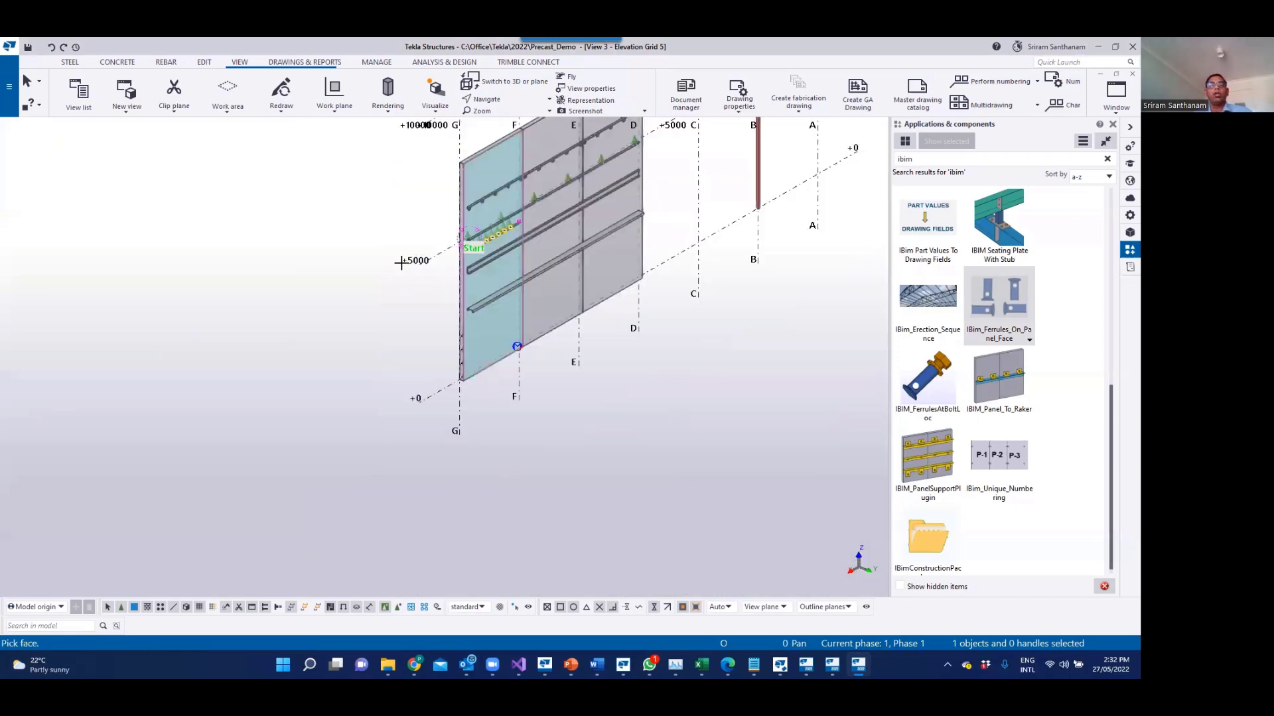
pyautogui.scroll(5, 443, 335)
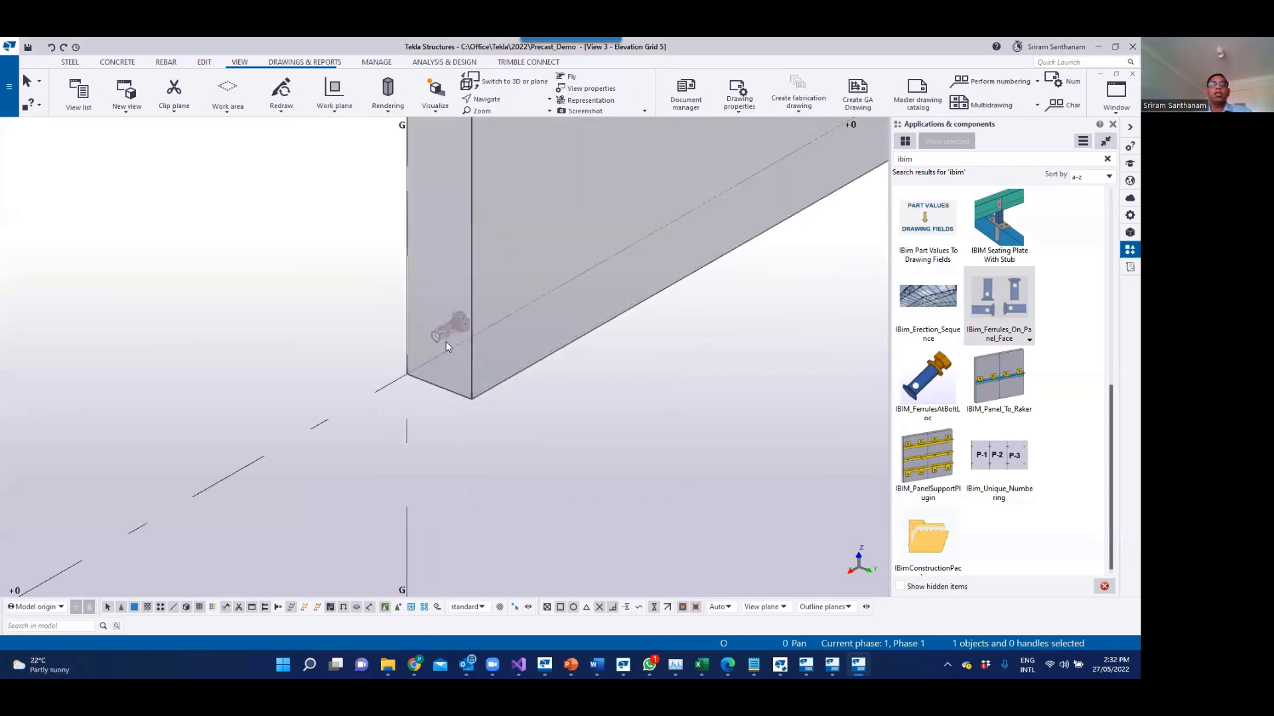
pyautogui.scroll(1, 446, 341)
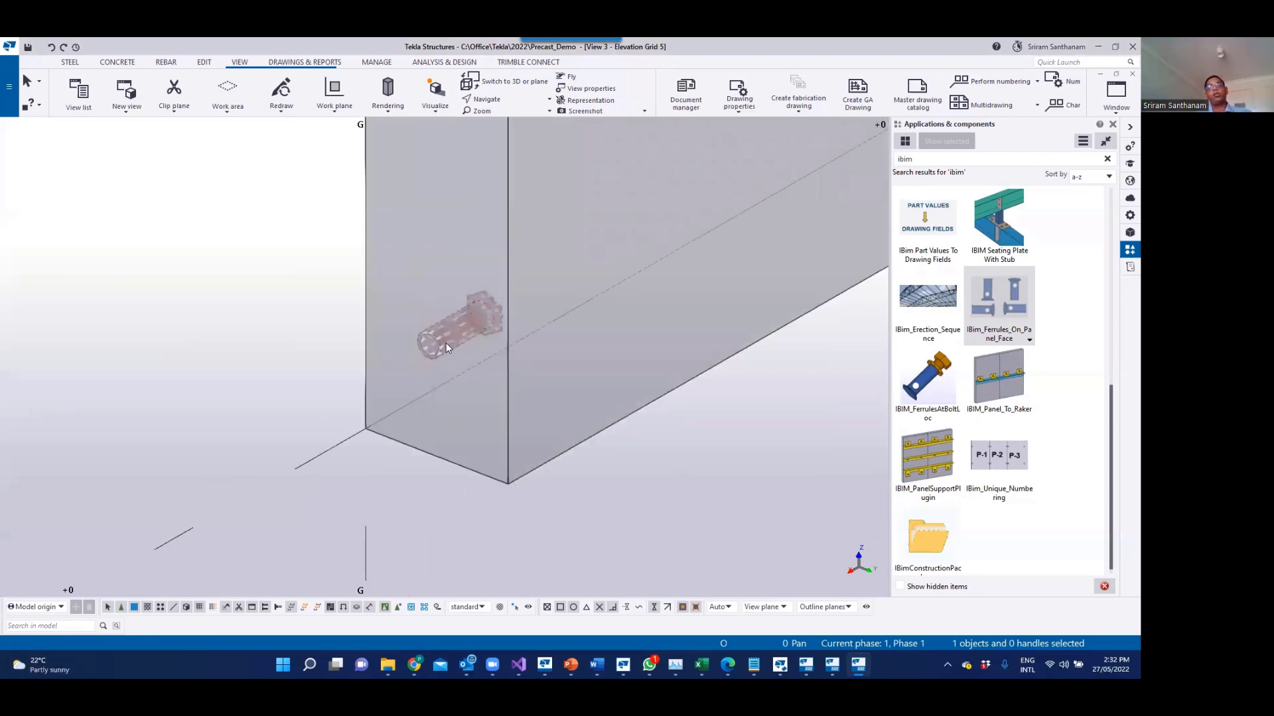
pyautogui.scroll(-5, 456, 472)
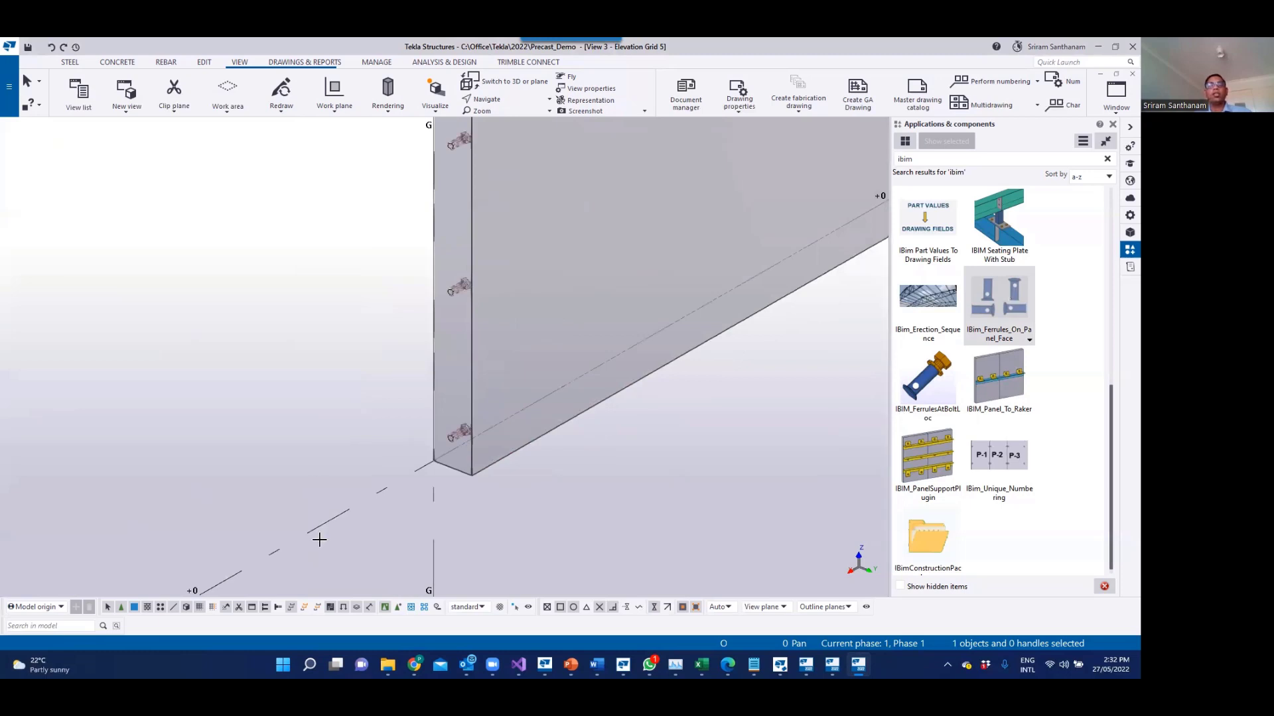
# Step: Choose the top face of the wall panel between grids G and F as the face for another set of ferrules
pyautogui.scroll(-3, 398, 387)
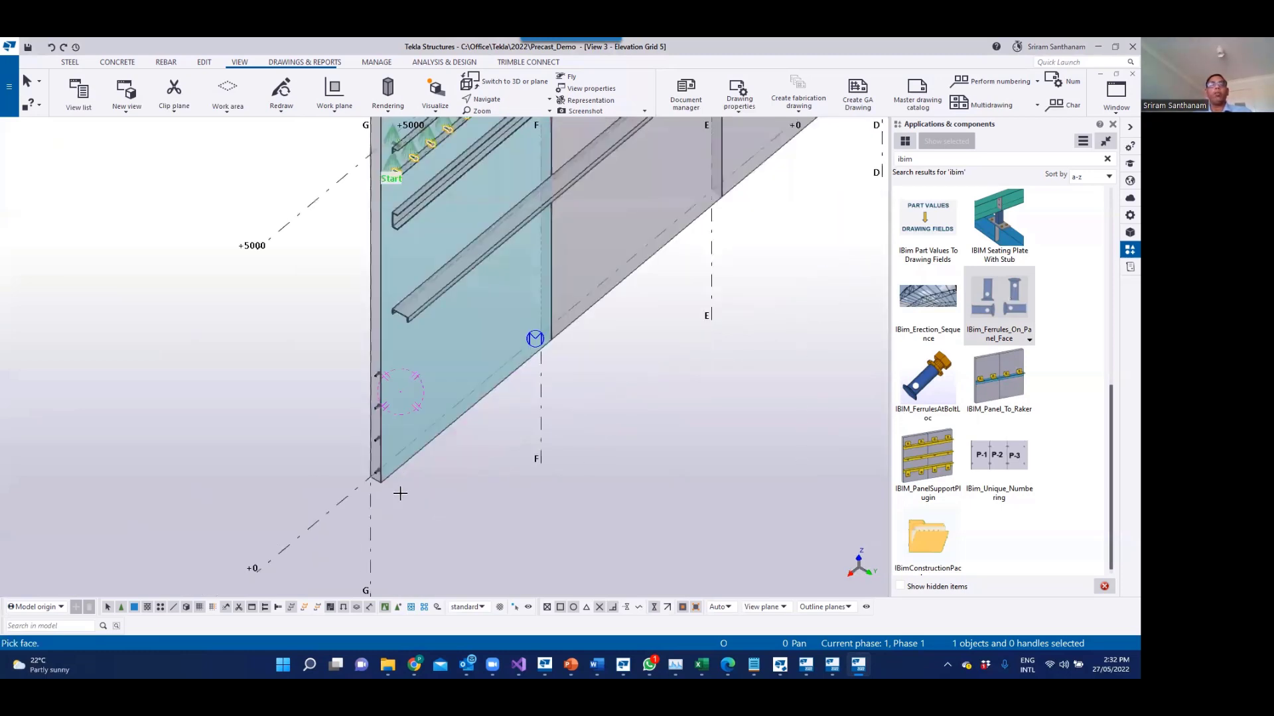
pyautogui.keyDown('ctrl'); pyautogui.moveTo(382, 305); pyautogui.dragTo(398, 324, button='middle'); pyautogui.keyUp('ctrl')
pyautogui.scroll(3, 401, 338)
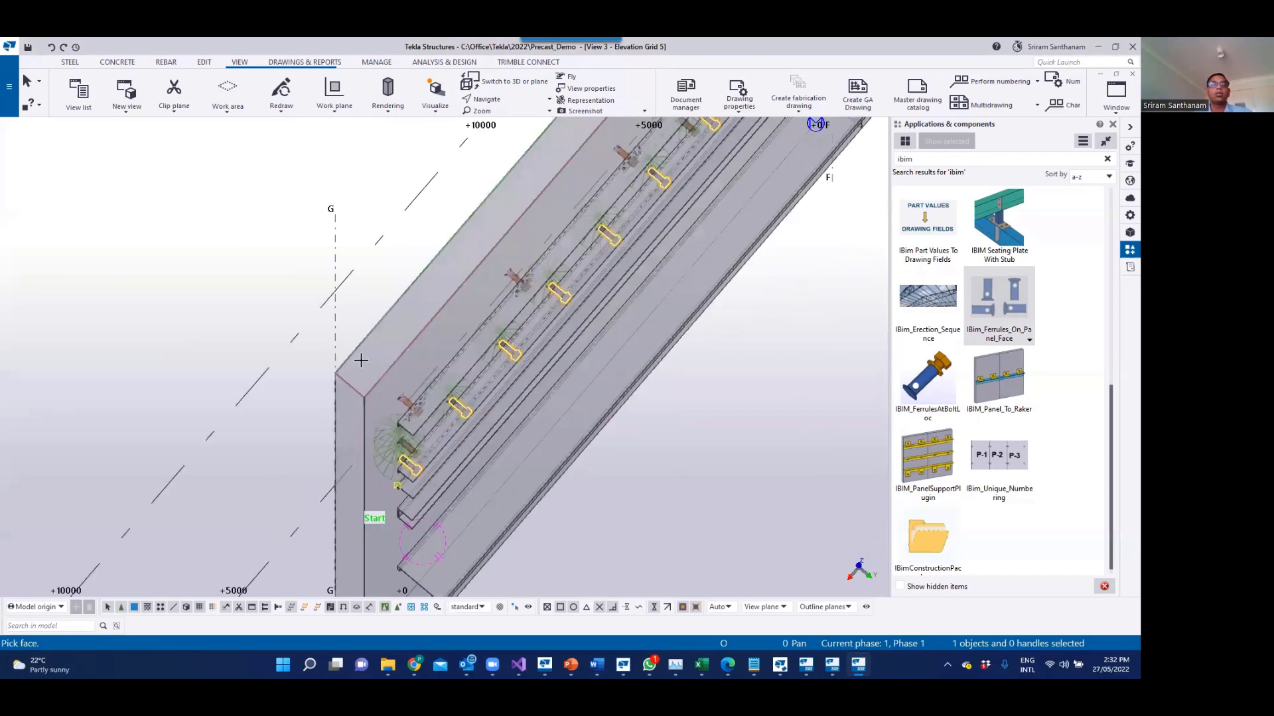
pyautogui.scroll(5, 410, 366)
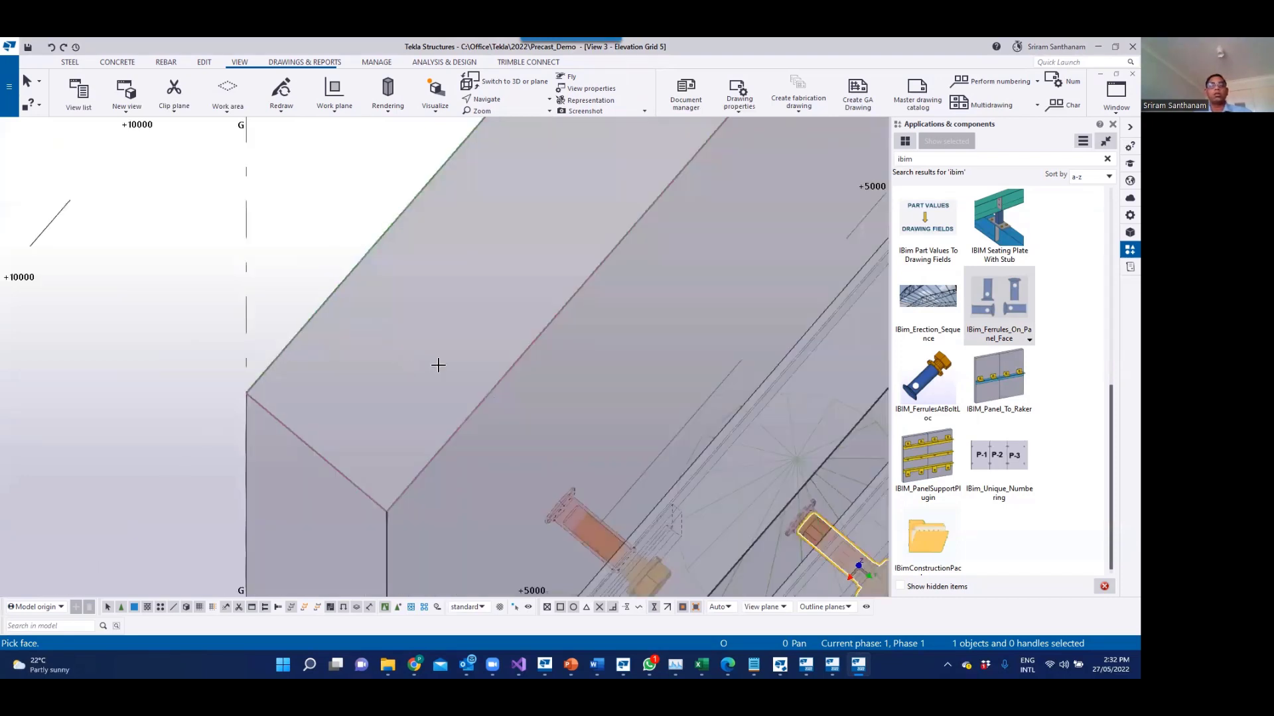
pyautogui.scroll(5, 464, 327)
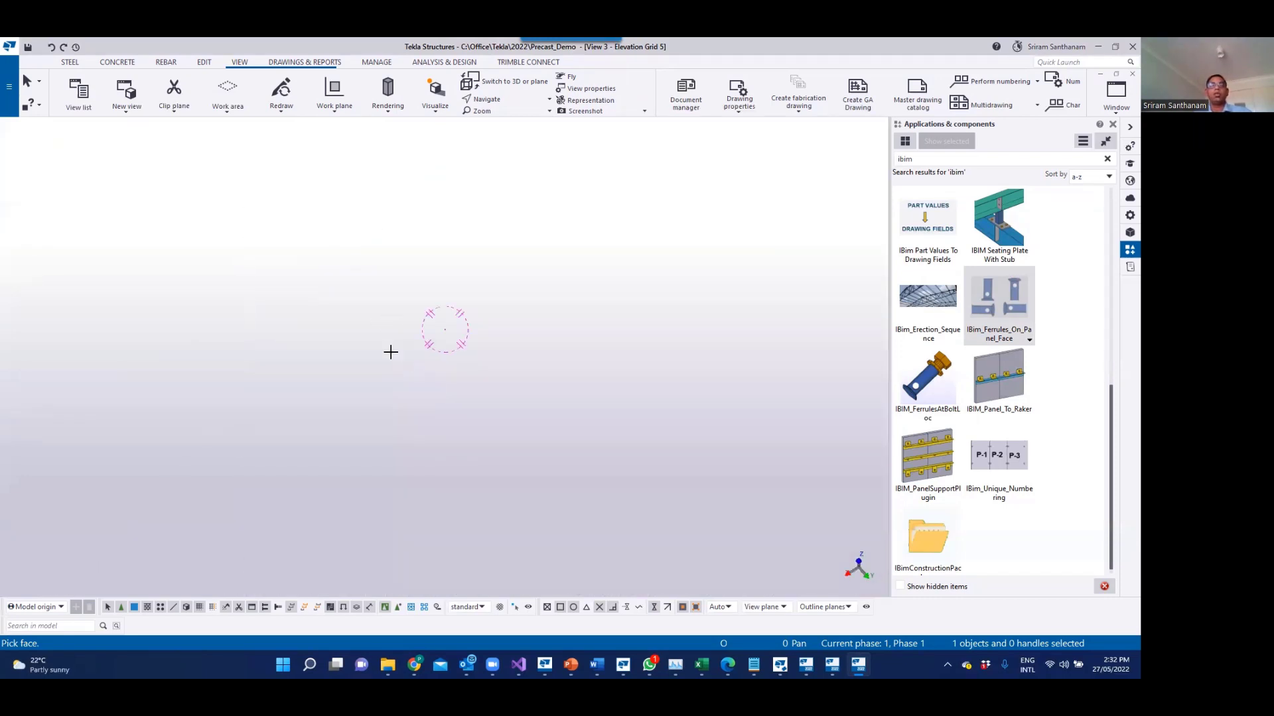
pyautogui.scroll(-3, 412, 304)
pyautogui.scroll(-2, 426, 308)
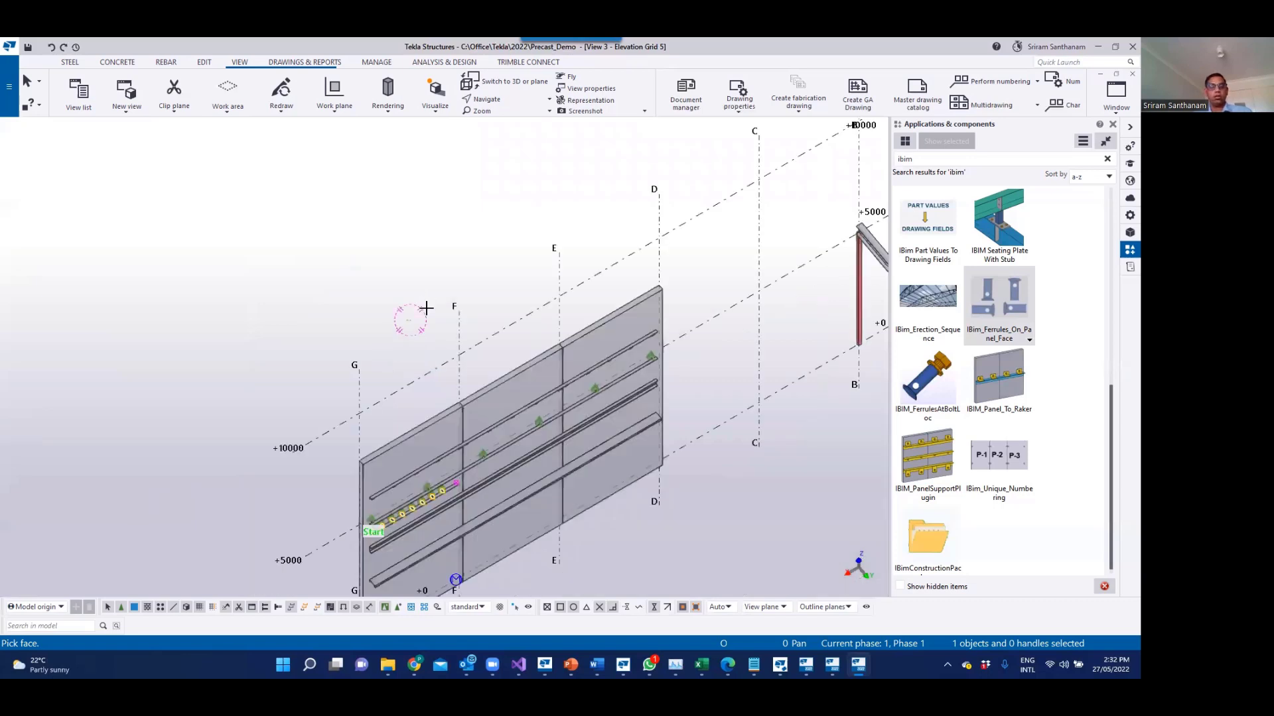
pyautogui.scroll(3, 373, 457)
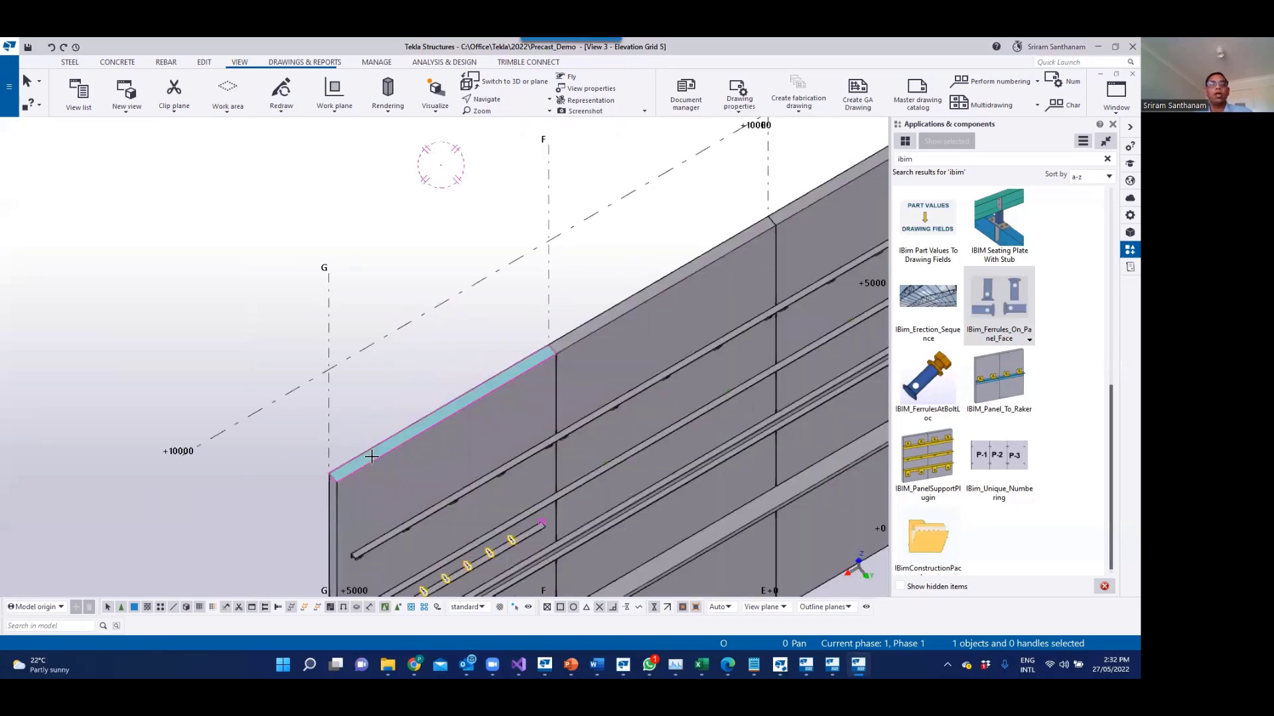
pyautogui.scroll(-2, 398, 307)
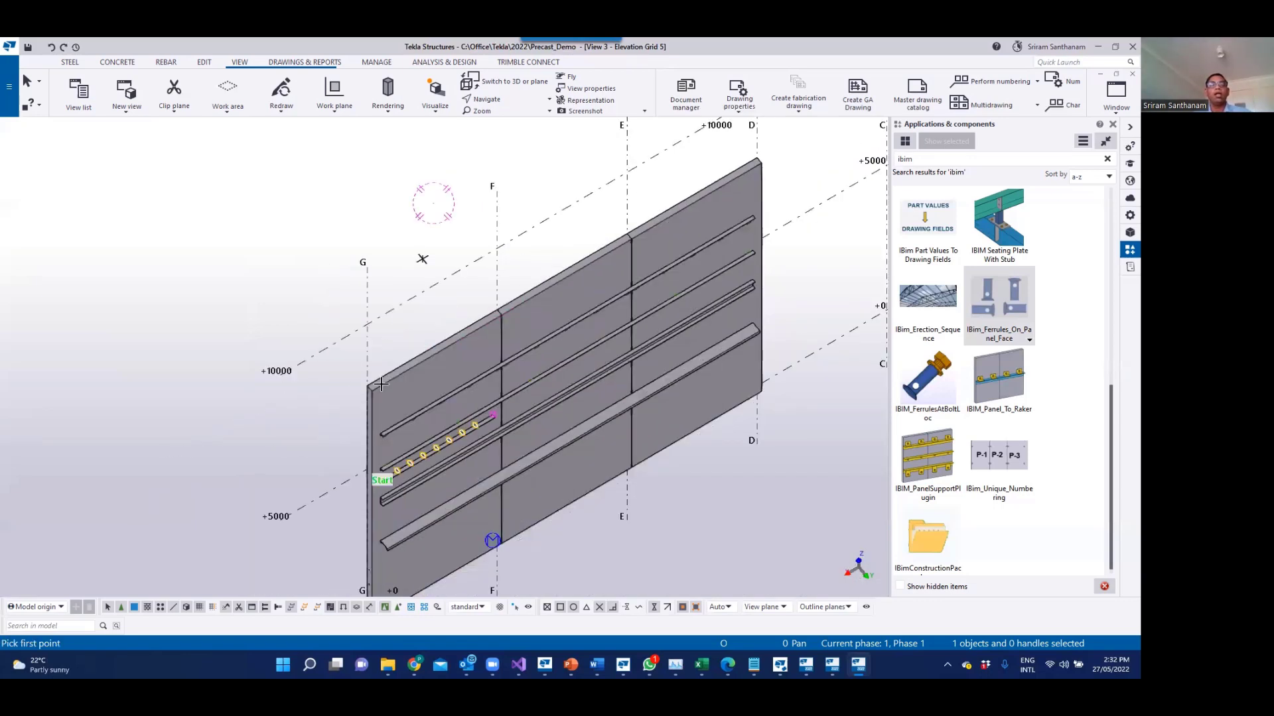
# Step: Place the ferrules along the panel's top face from its corner at grid G to its corner at grid F
pyautogui.scroll(3, 379, 366)
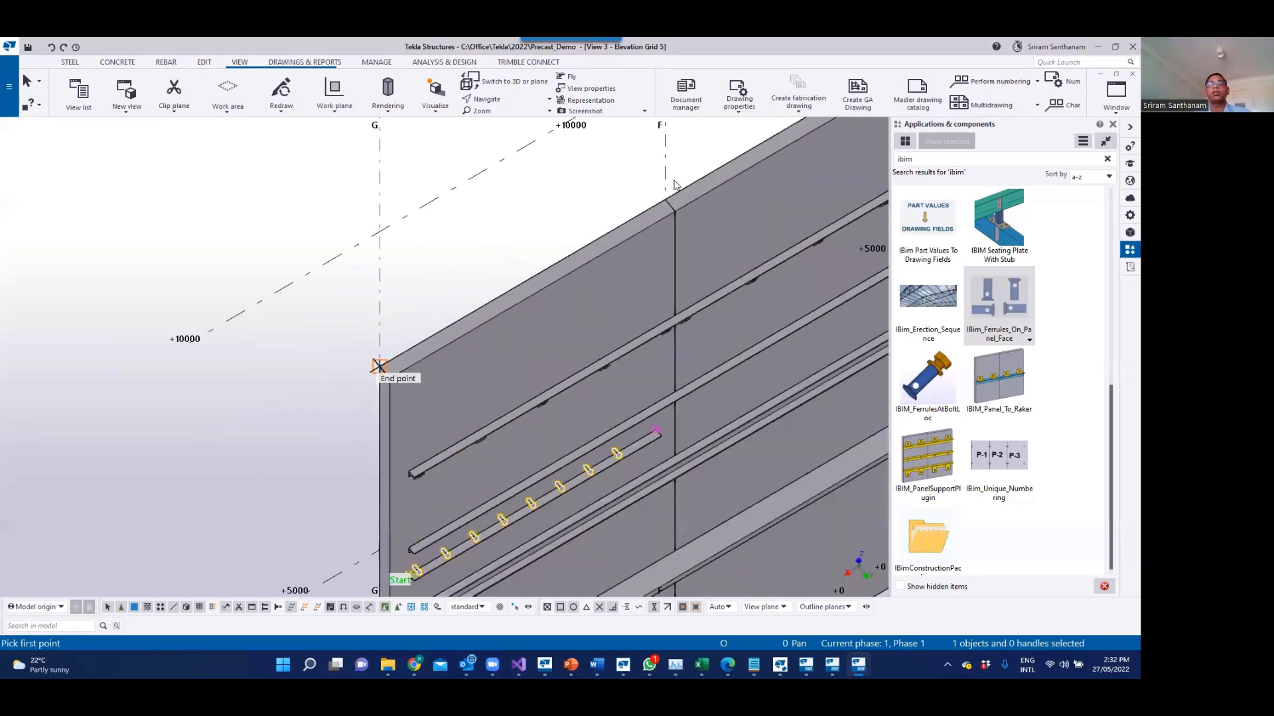
pyautogui.click(670, 210)
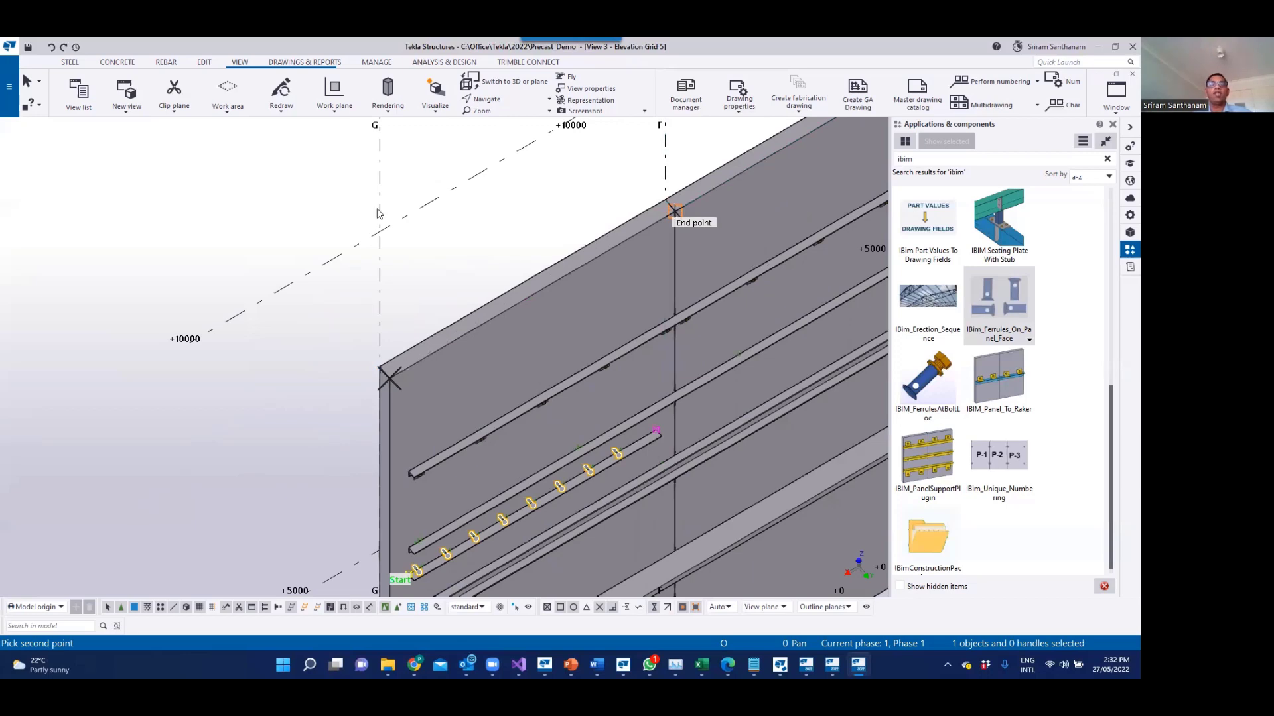
pyautogui.click(338, 208)
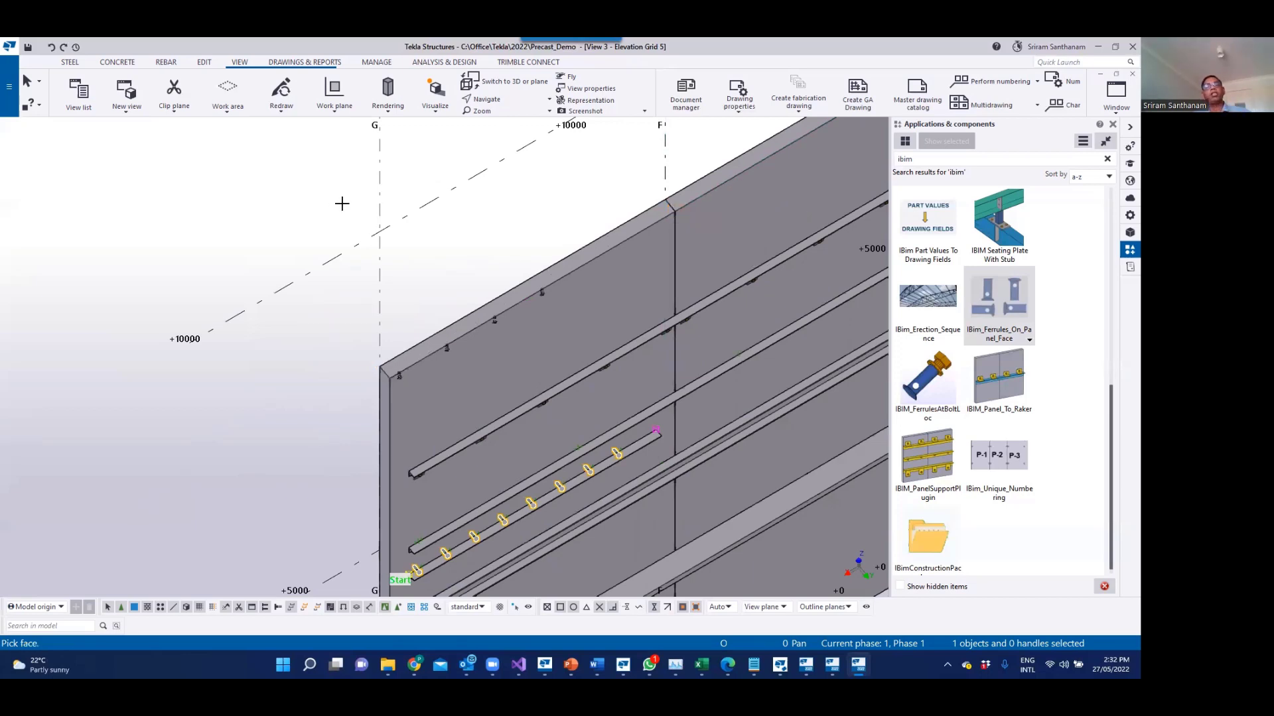
pyautogui.rightClick(472, 339)
pyautogui.scroll(3, 428, 352)
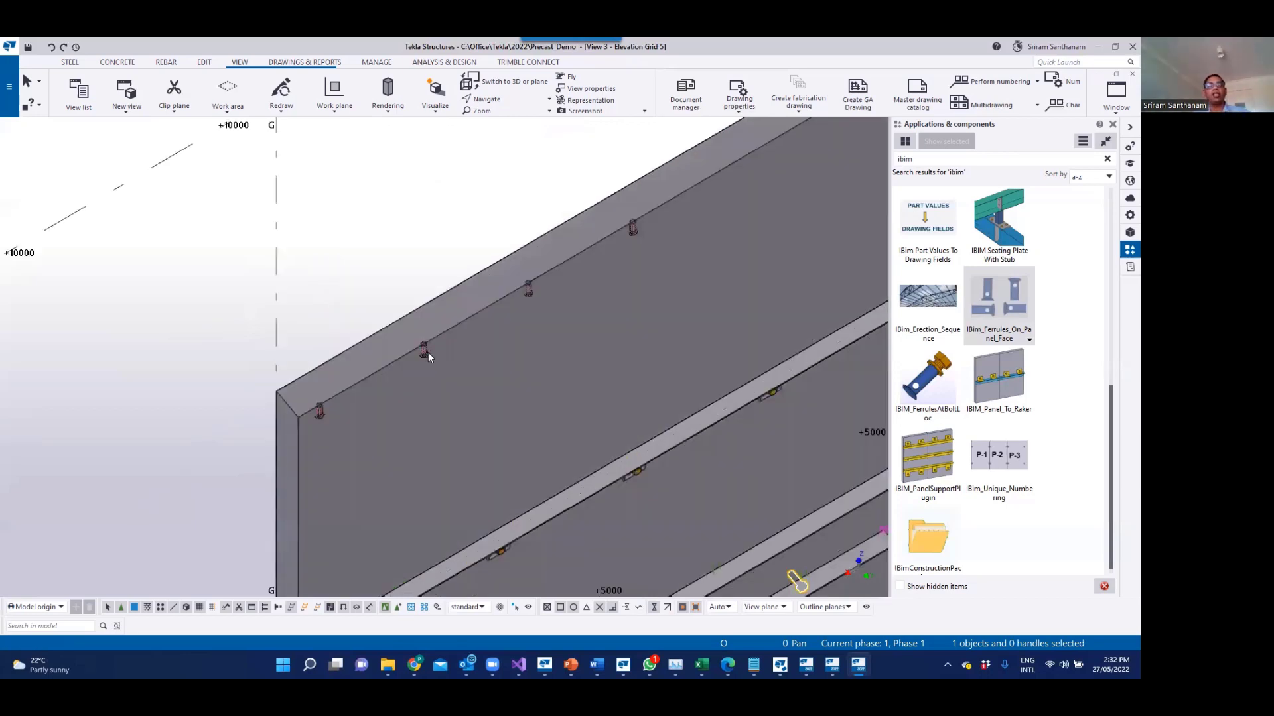
# Step: Choose the bottom face of the wall panel between grids G and F as the face for another set of ferrules
pyautogui.scroll(2, 415, 328)
pyautogui.scroll(3, 376, 286)
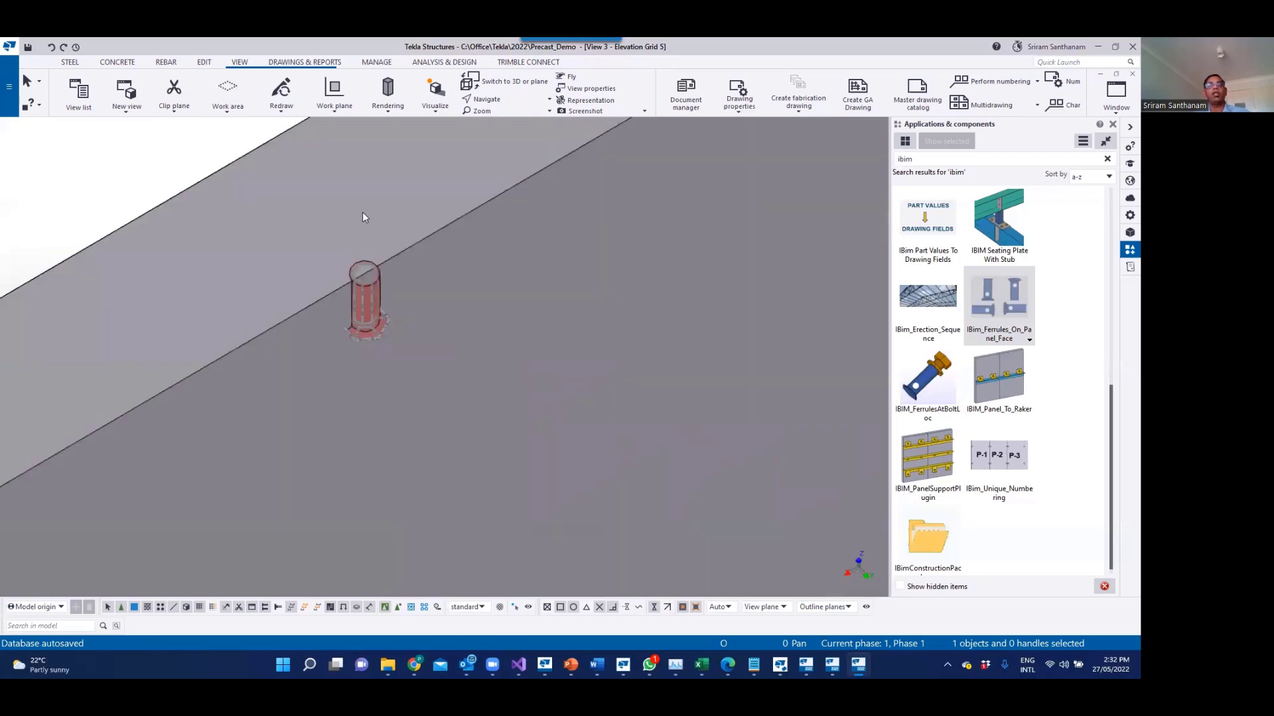
pyautogui.scroll(-3, 365, 196)
pyautogui.scroll(-4, 386, 289)
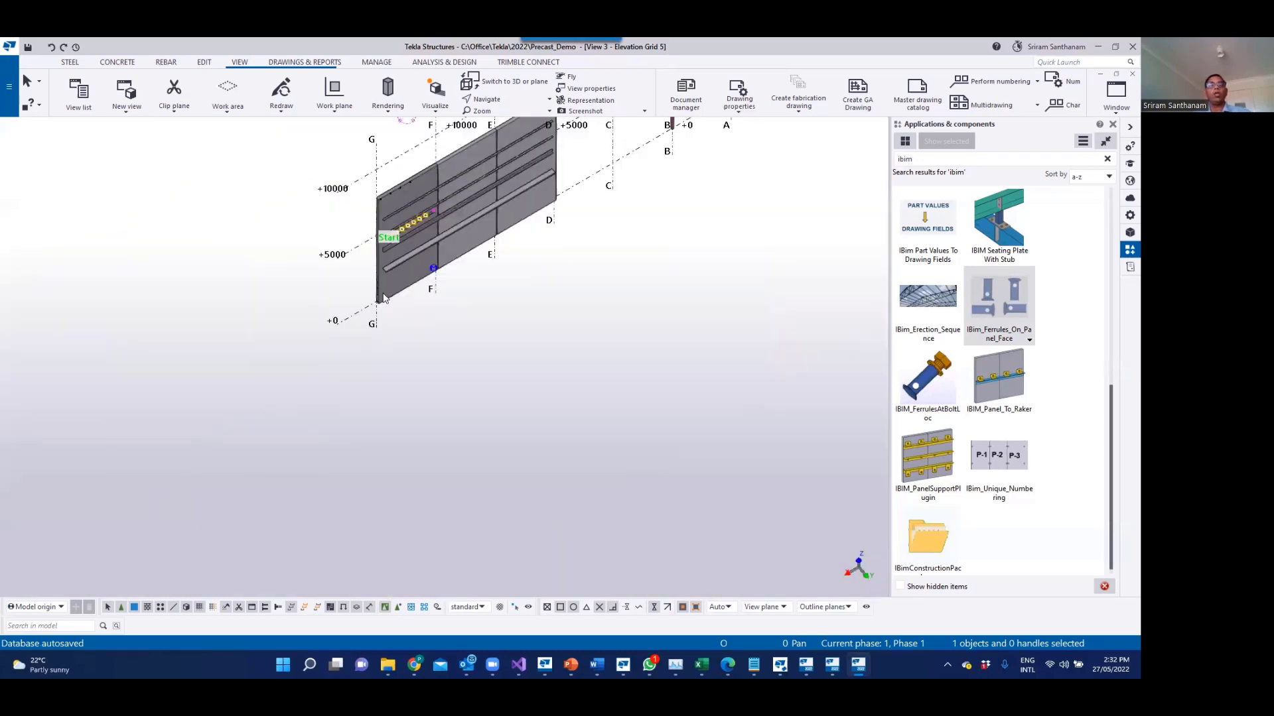
pyautogui.scroll(2, 413, 144)
pyautogui.scroll(2, 440, 147)
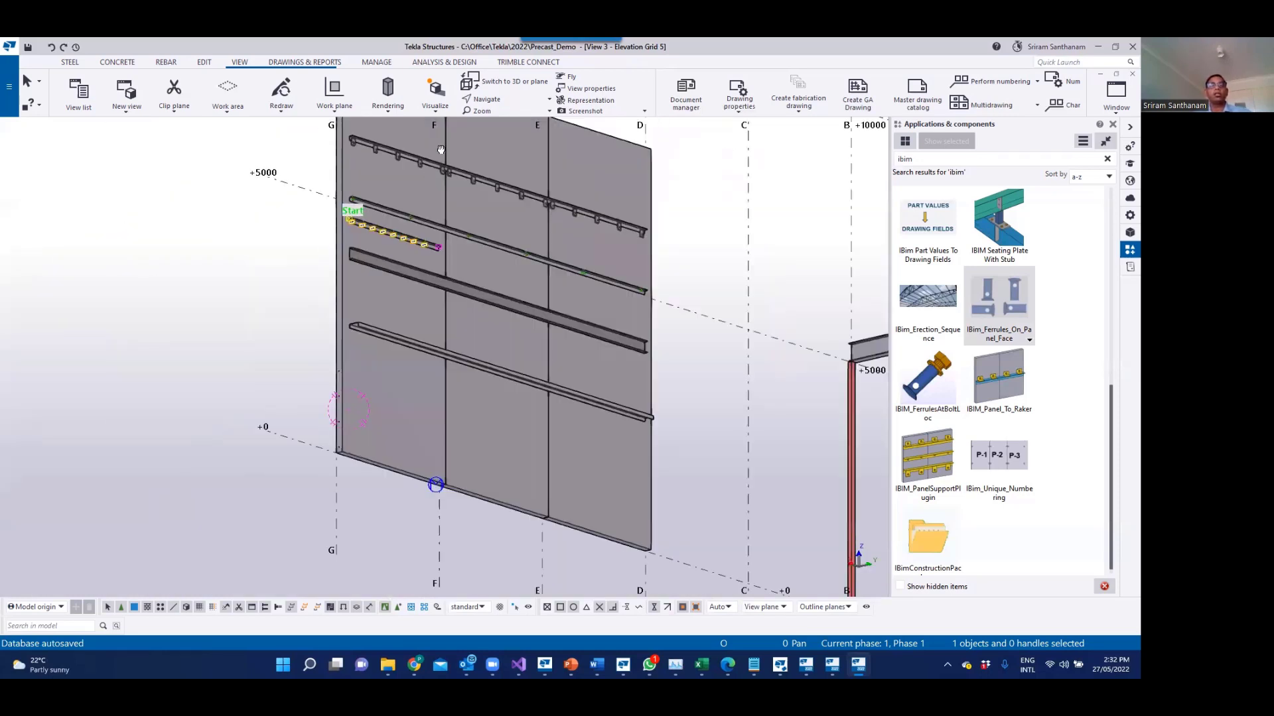
pyautogui.keyDown('ctrl'); pyautogui.moveTo(335, 480); pyautogui.dragTo(865, 428, button='middle'); pyautogui.keyUp('ctrl')
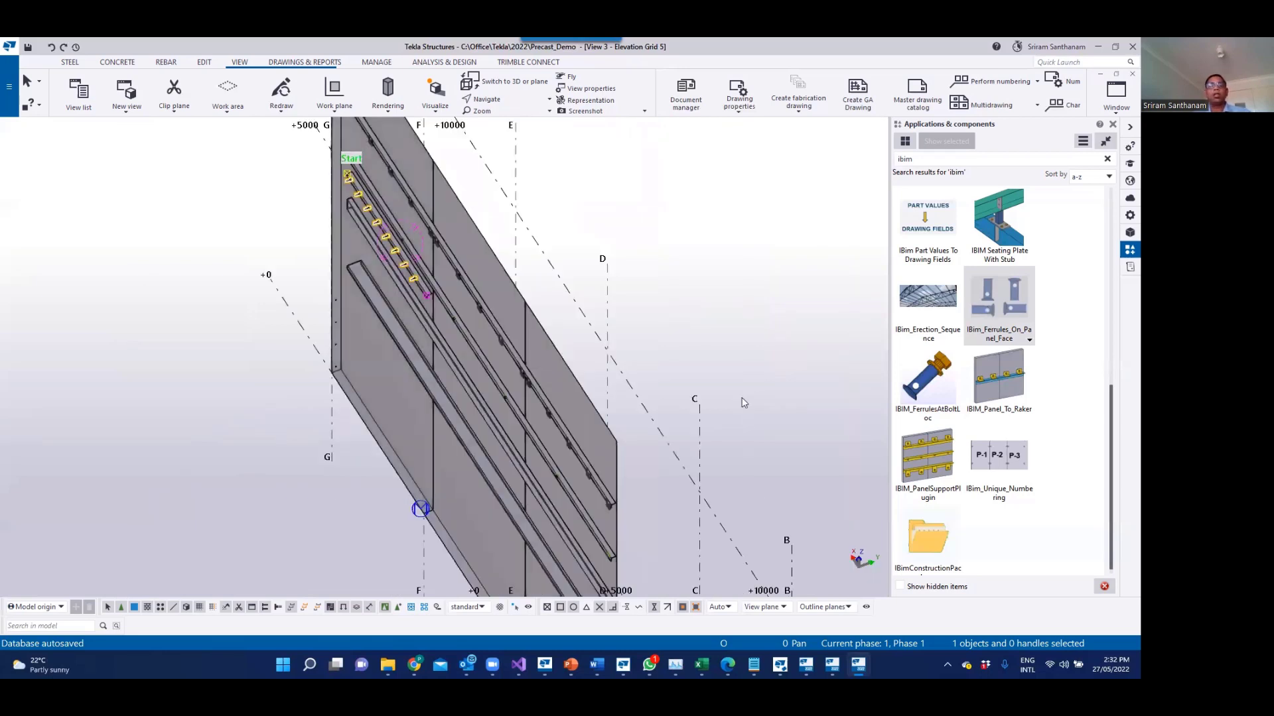
pyautogui.scroll(2, 348, 372)
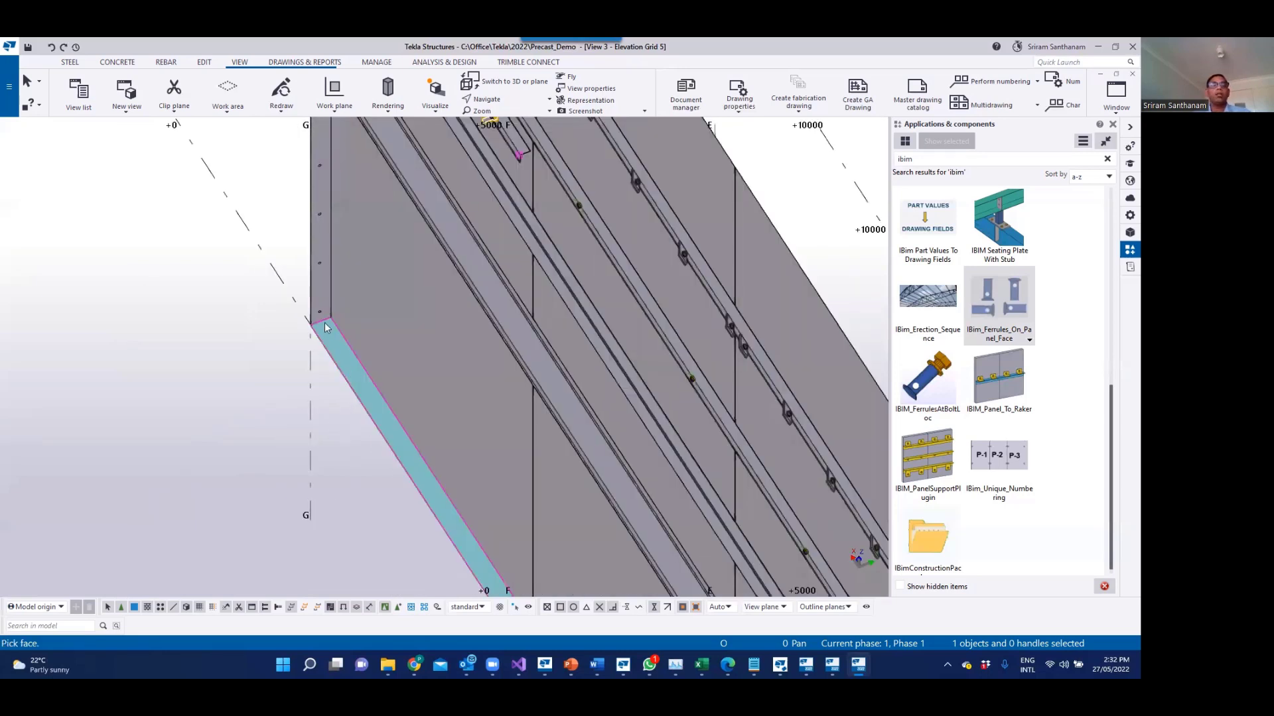
pyautogui.scroll(2, 319, 324)
pyautogui.scroll(2, 323, 322)
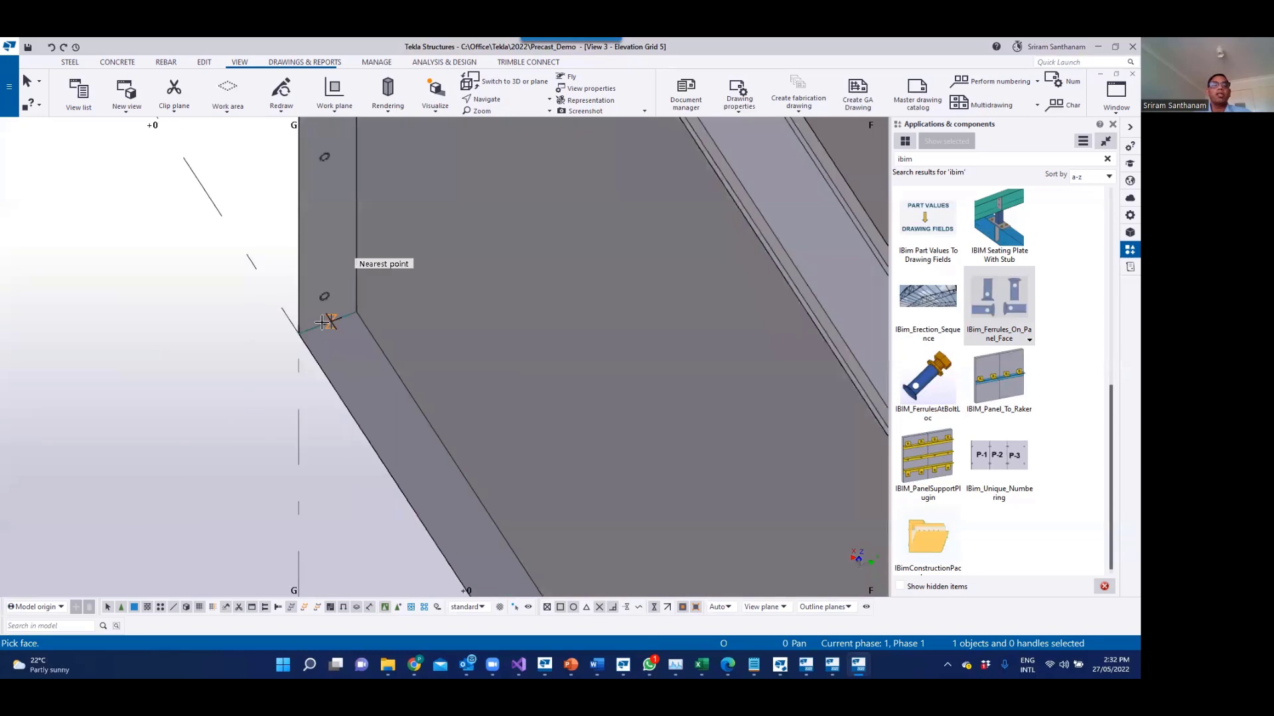
pyautogui.click(323, 322)
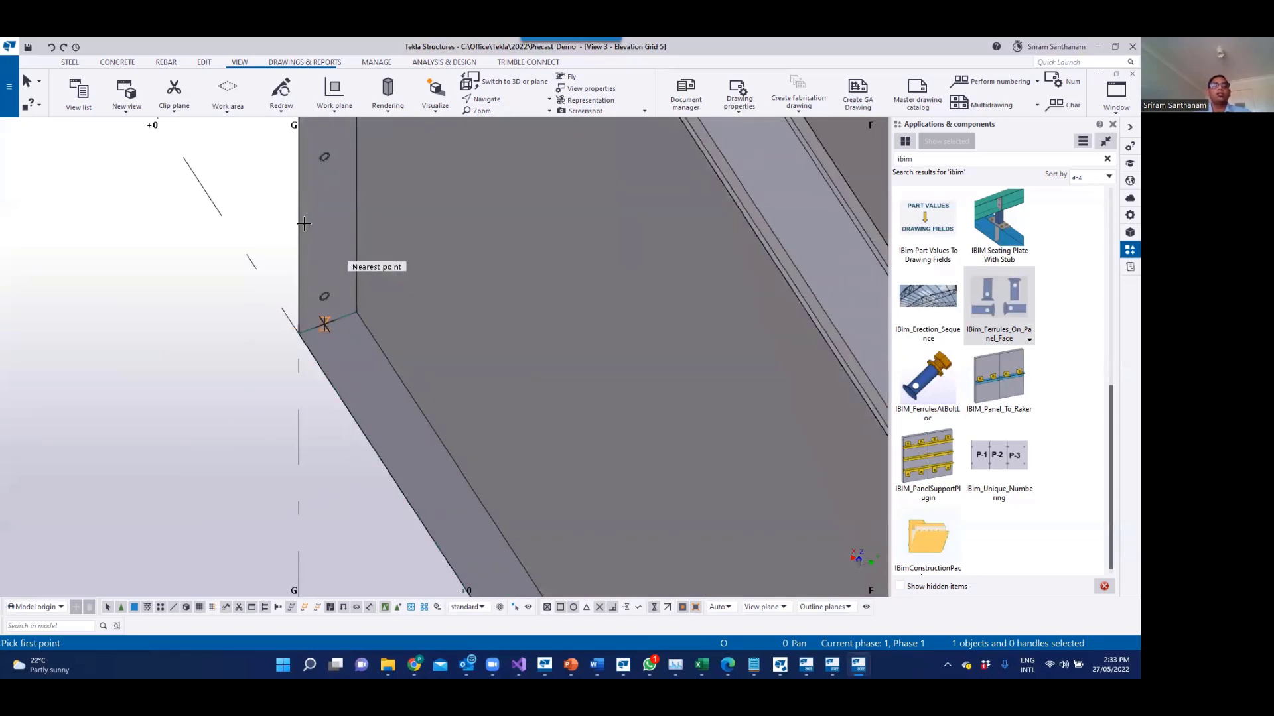
# Step: Place the ferrules along the panel's bottom face from its edge at grid G to its edge at grid F
pyautogui.click(322, 319)
pyautogui.scroll(-3, 321, 312)
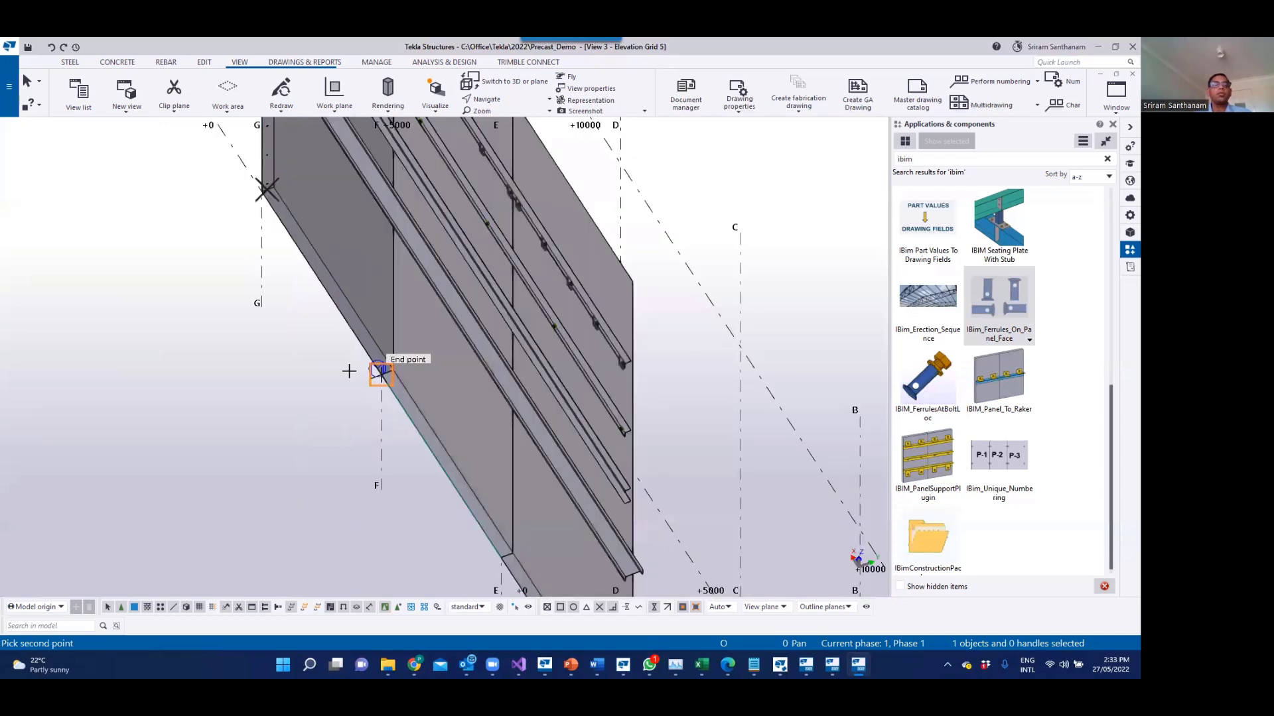
pyautogui.scroll(5, 438, 385)
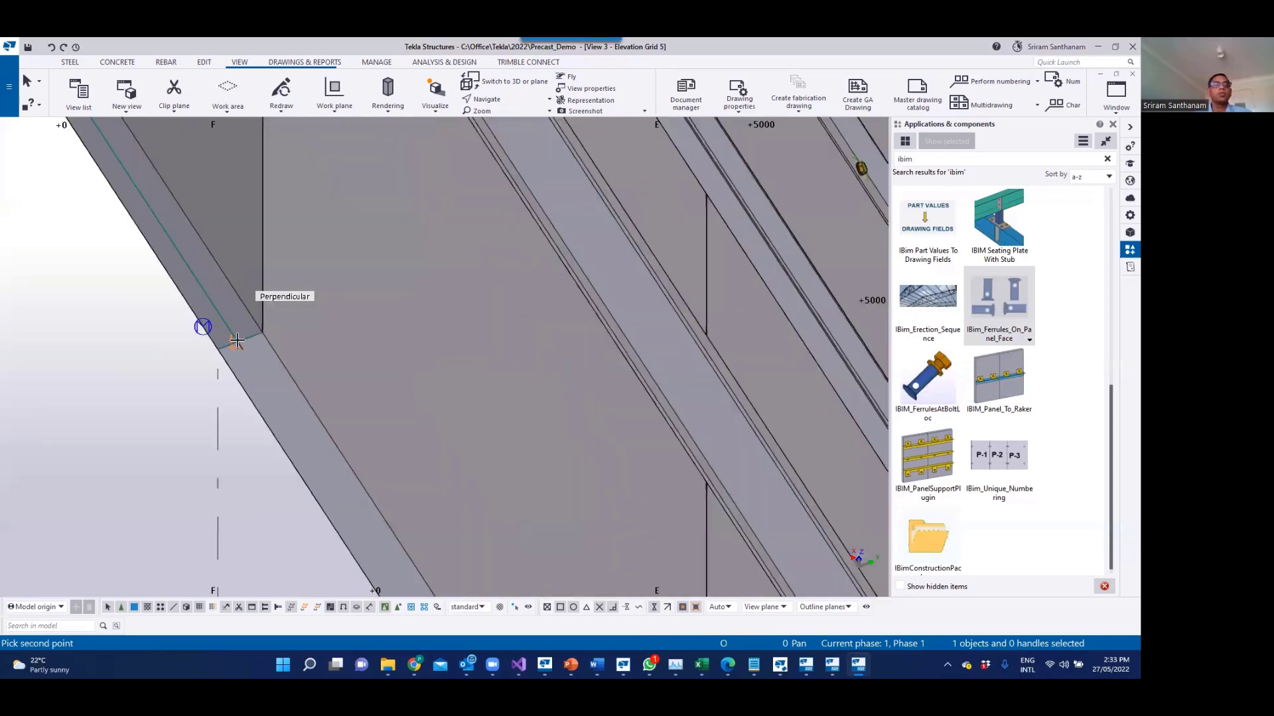
pyautogui.click(435, 473)
pyautogui.scroll(-5, 459, 472)
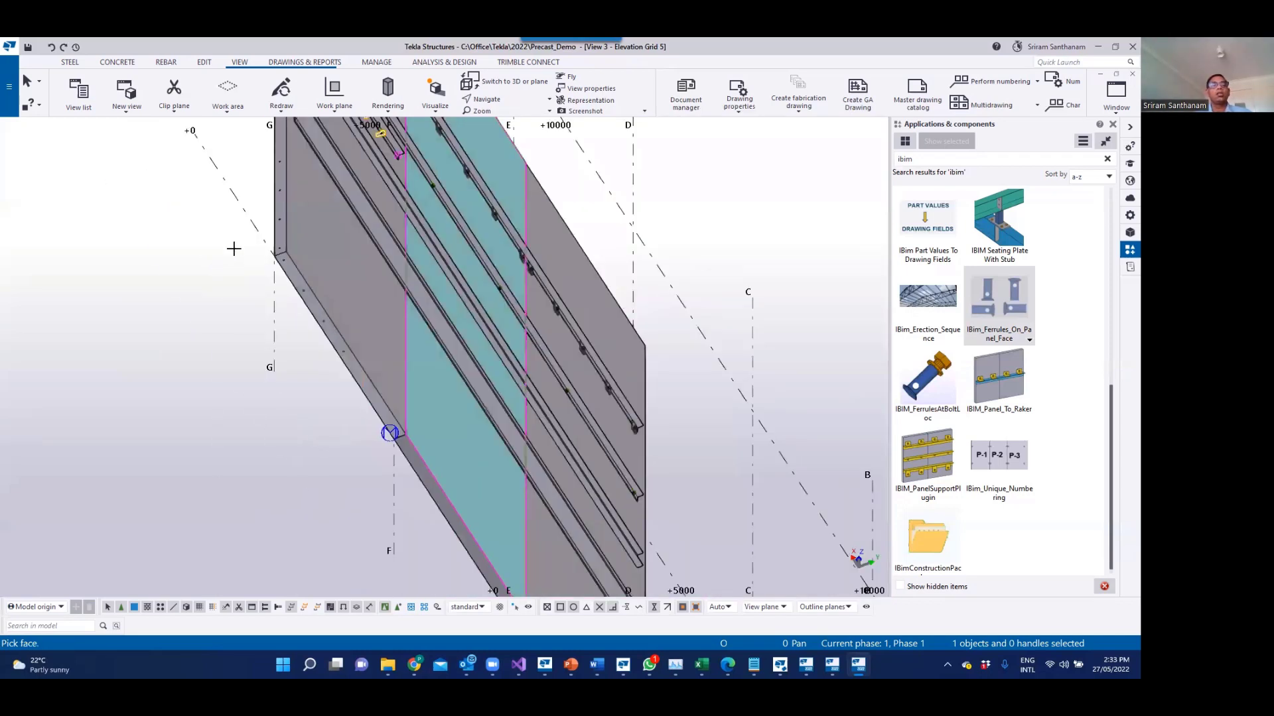
pyautogui.click(236, 226)
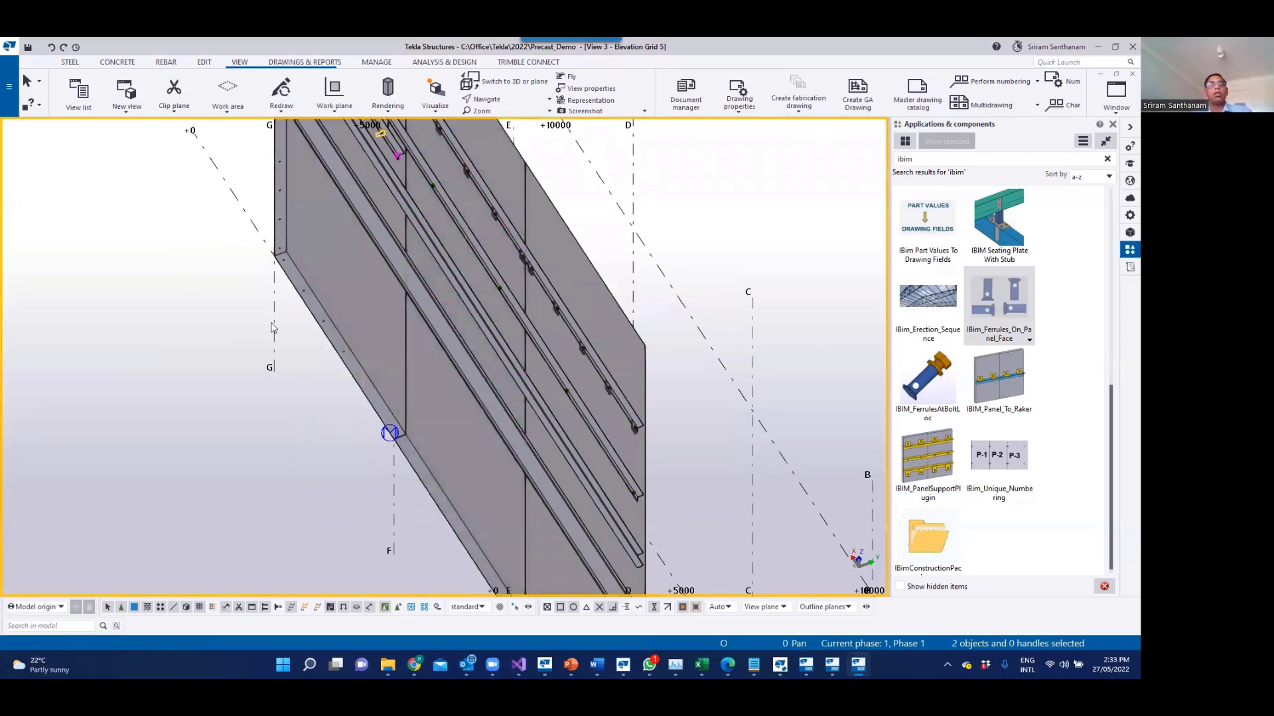
# Step: Set the gauge of the ferrules on the panel's bottom face to 70 and apply the modification to the component
pyautogui.scroll(3, 303, 287)
pyautogui.scroll(5, 319, 295)
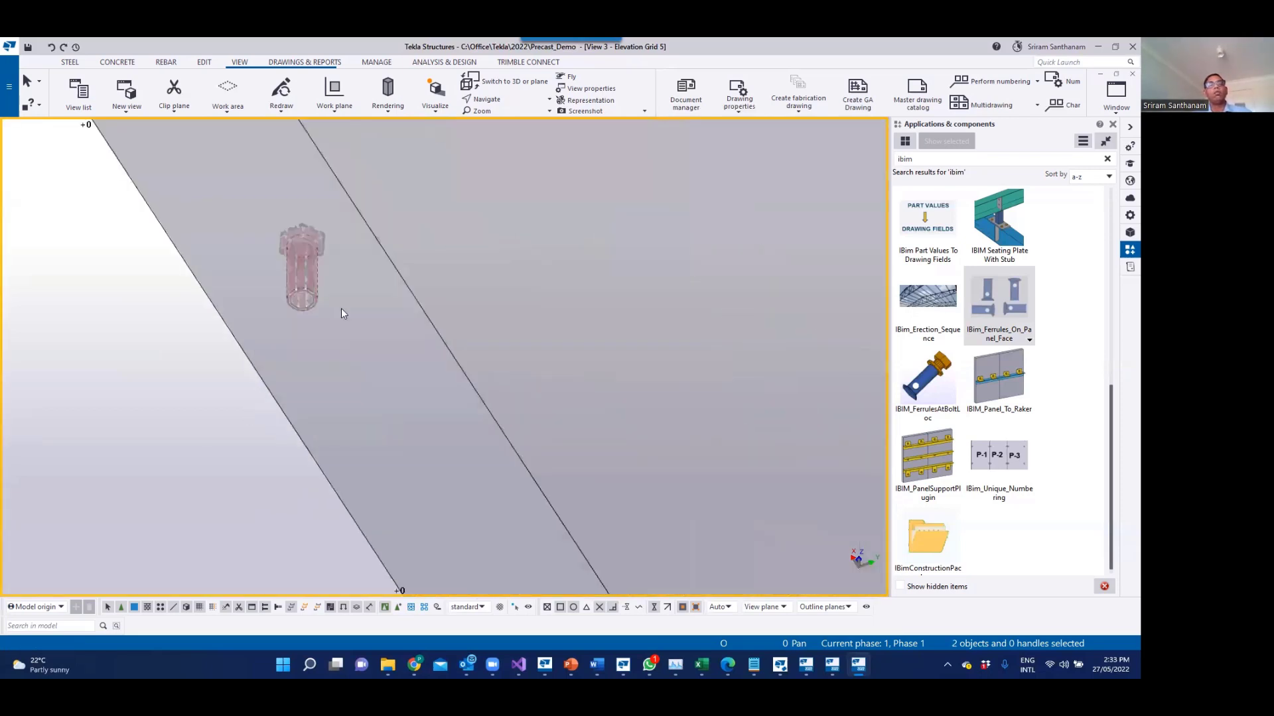
pyautogui.scroll(-3, 341, 308)
pyautogui.scroll(-2, 324, 308)
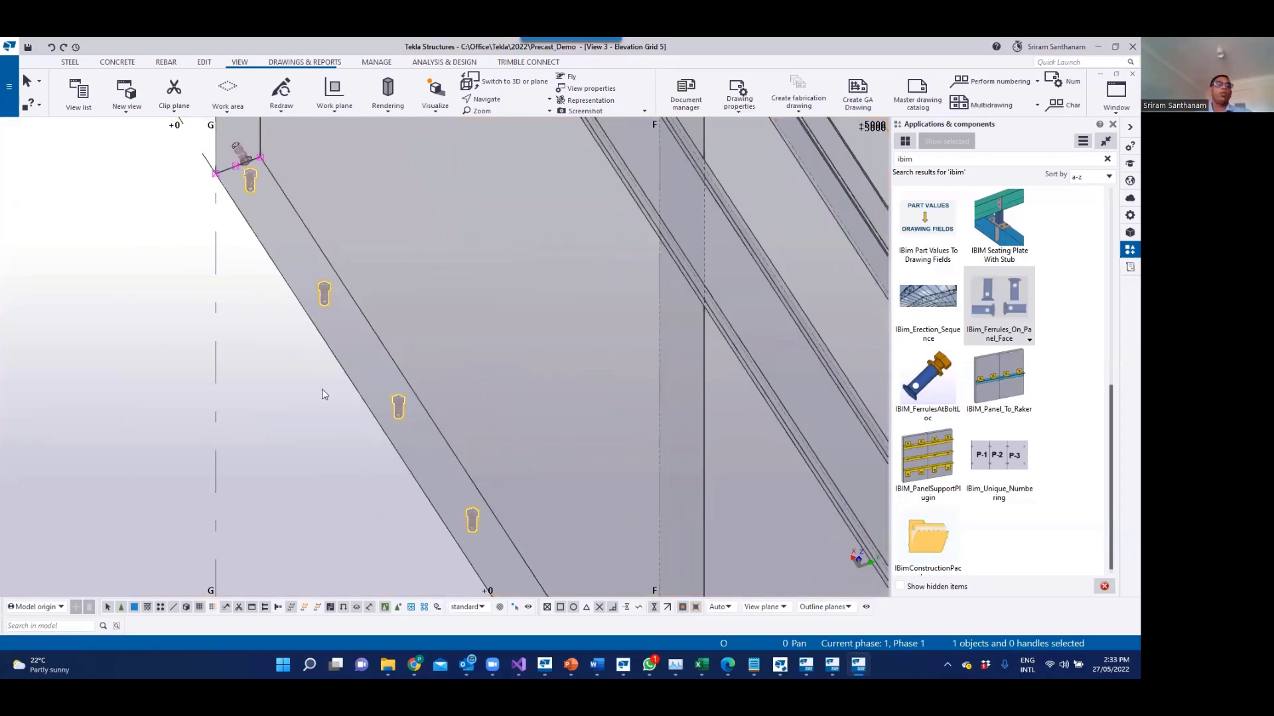
pyautogui.doubleClick(328, 299)
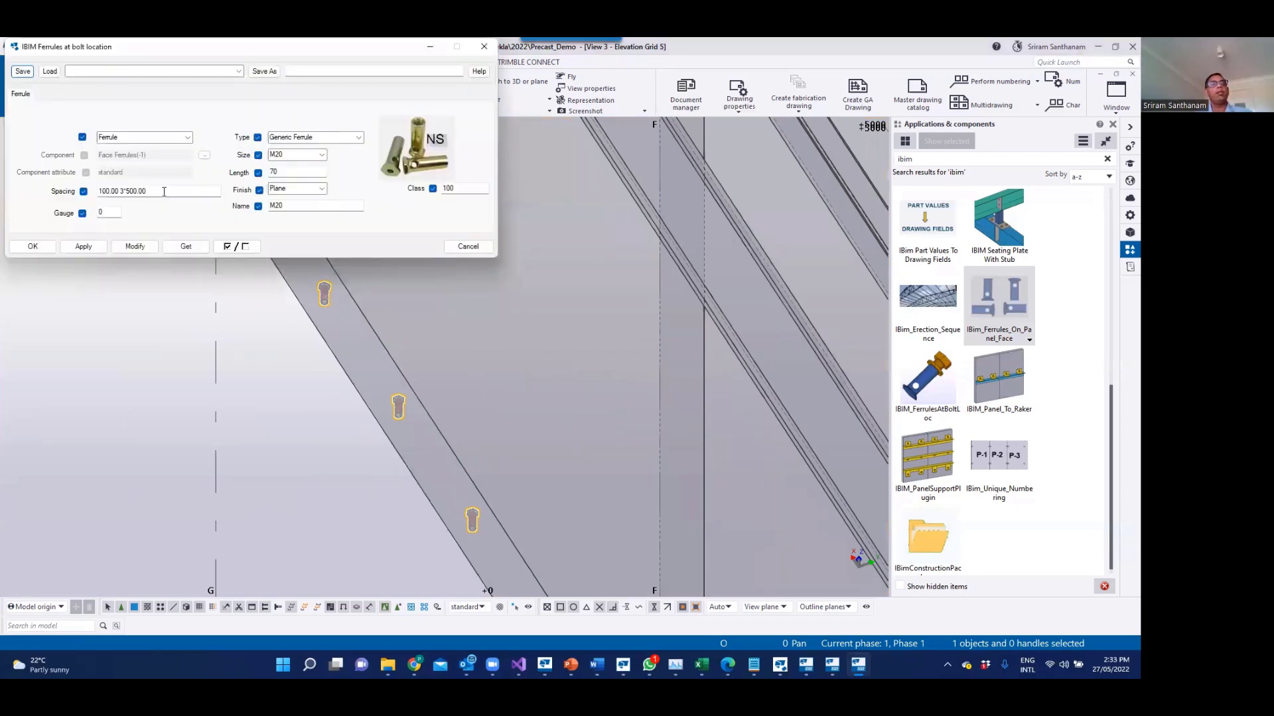
pyautogui.moveTo(6, 197); pyautogui.dragTo(5, 205)
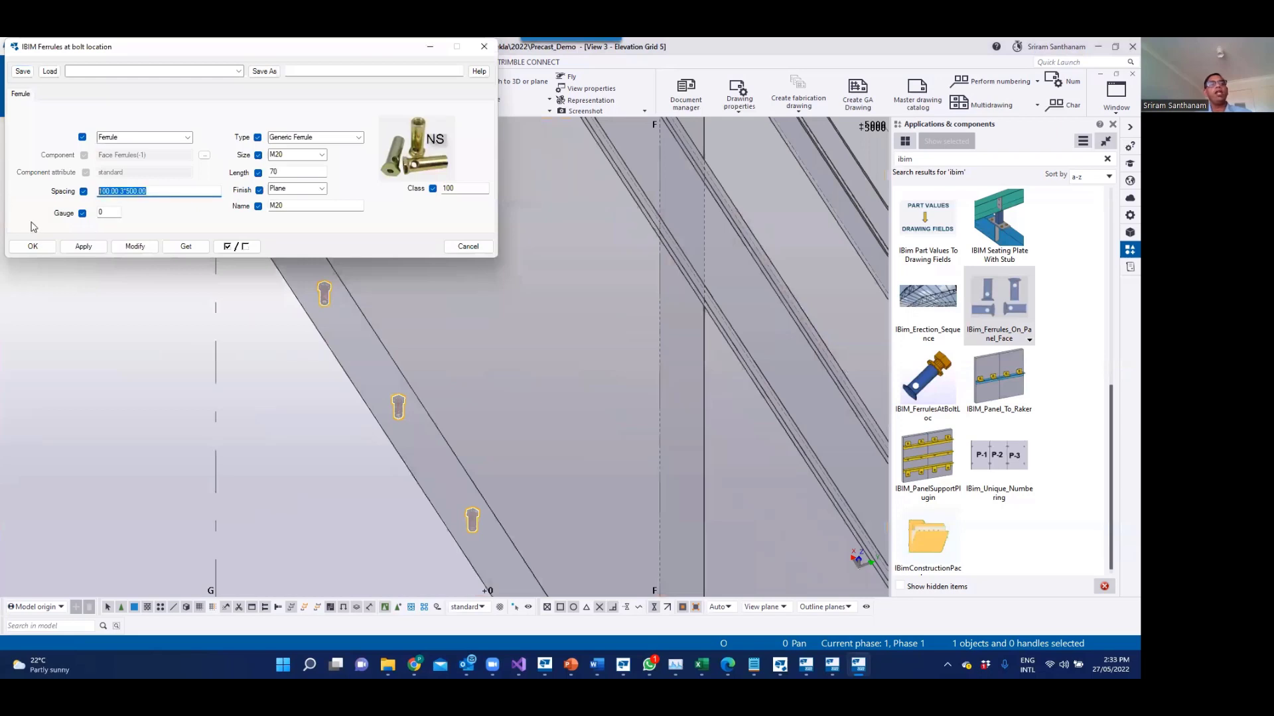
pyautogui.press('Tab')
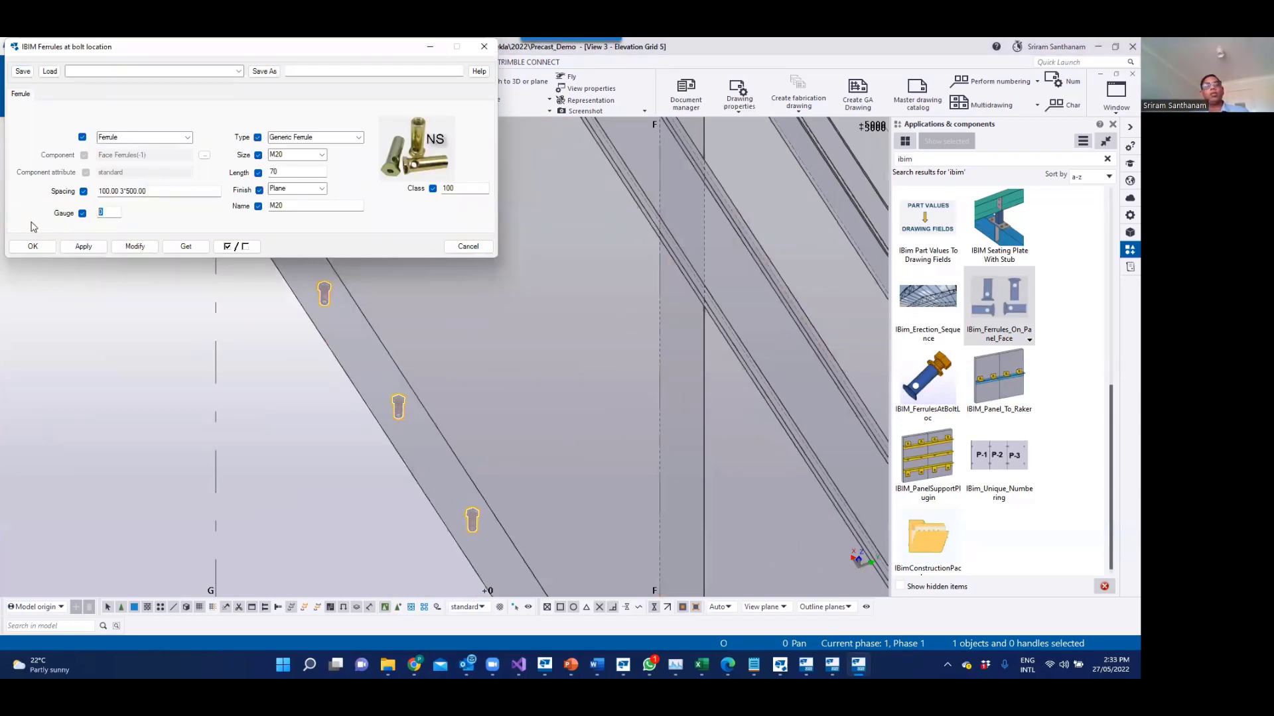
pyautogui.write('70')
pyautogui.click(134, 246)
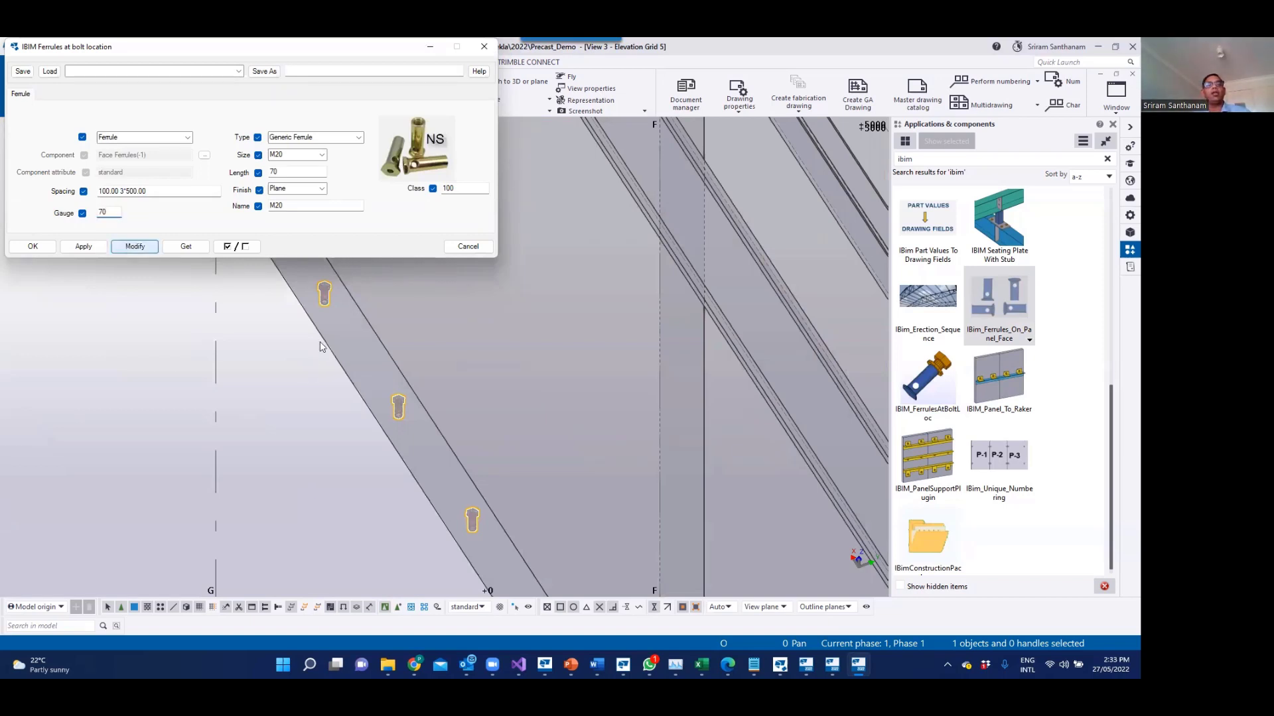
# Step: Examine the modified ferrules on the panel's bottom face from several angles and close the ferrule settings
pyautogui.scroll(3, 408, 424)
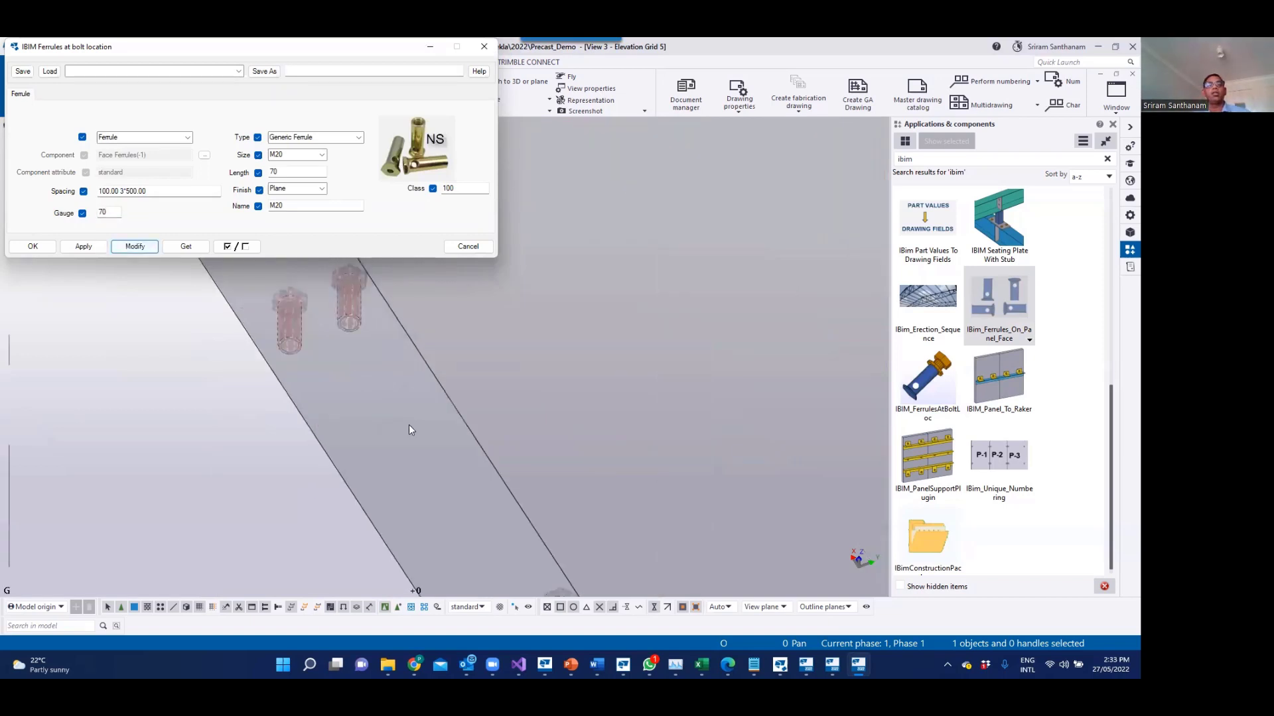
pyautogui.scroll(-5, 424, 443)
pyautogui.moveTo(424, 443); pyautogui.dragTo(402, 516, button='middle')
pyautogui.scroll(-4, 391, 556)
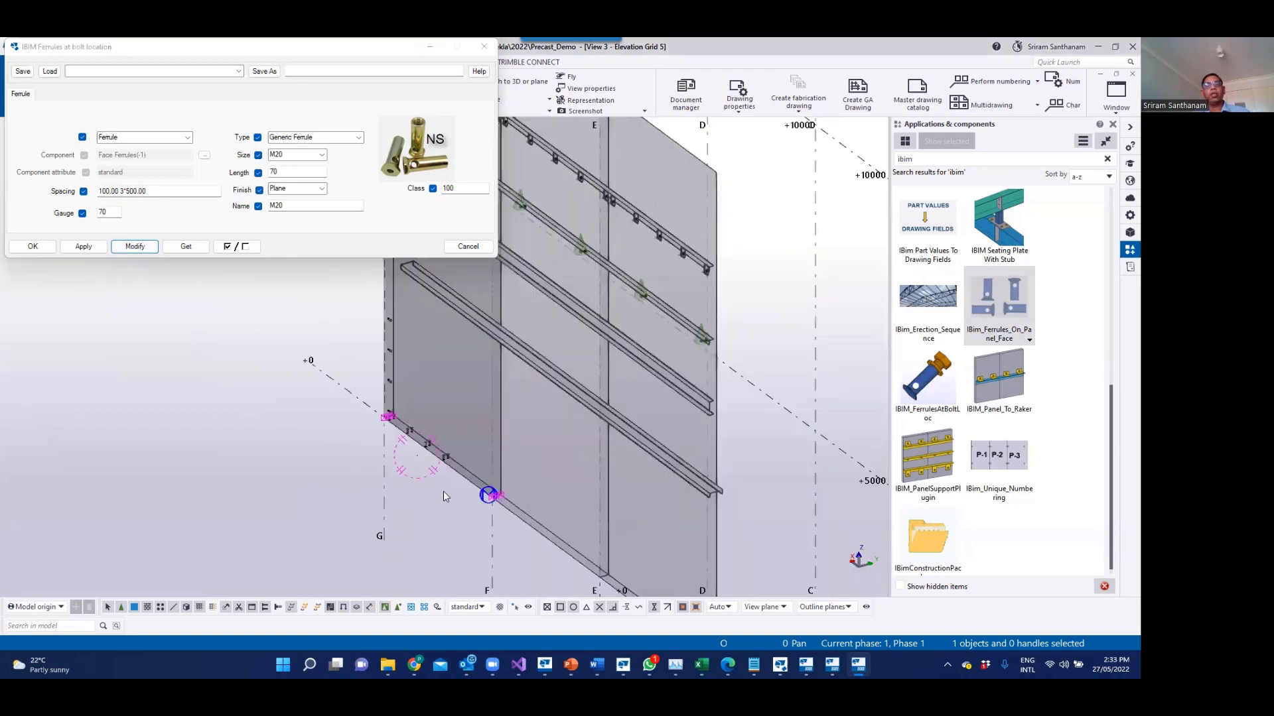
pyautogui.keyDown('ctrl'); pyautogui.moveTo(538, 482); pyautogui.dragTo(466, 436, button='middle'); pyautogui.keyUp('ctrl')
pyautogui.scroll(-2, 476, 508)
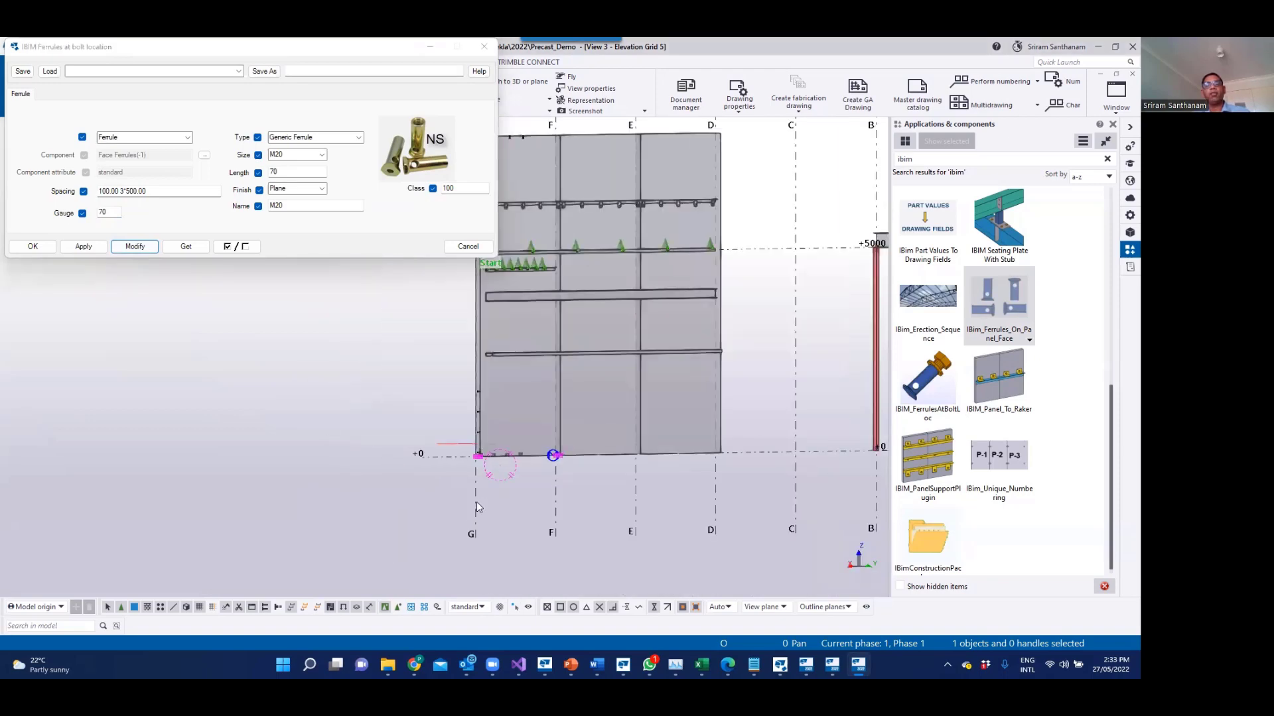
pyautogui.keyDown('ctrl'); pyautogui.moveTo(640, 483); pyautogui.dragTo(527, 440, button='middle'); pyautogui.keyUp('ctrl')
pyautogui.scroll(2, 534, 445)
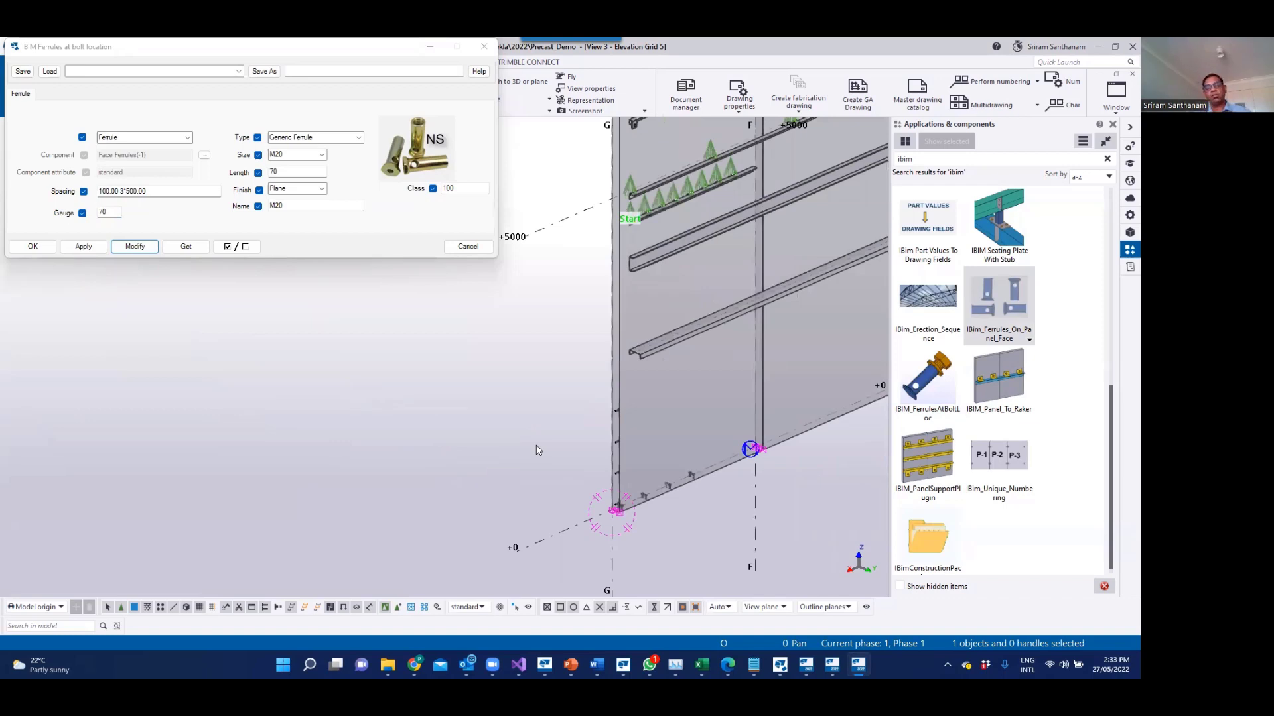
pyautogui.click(482, 48)
# Step: Switch to the model view named View 1 - 3d-Rendered
pyautogui.scroll(-5, 310, 338)
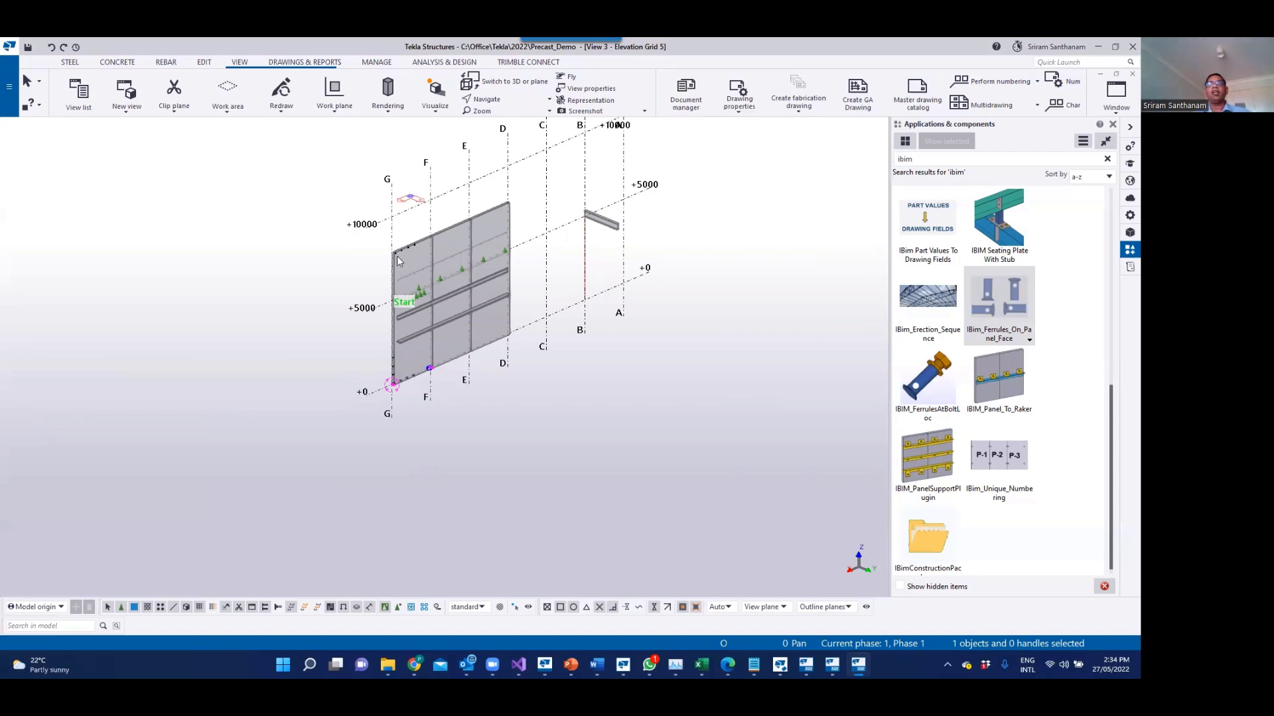
pyautogui.scroll(3, 436, 280)
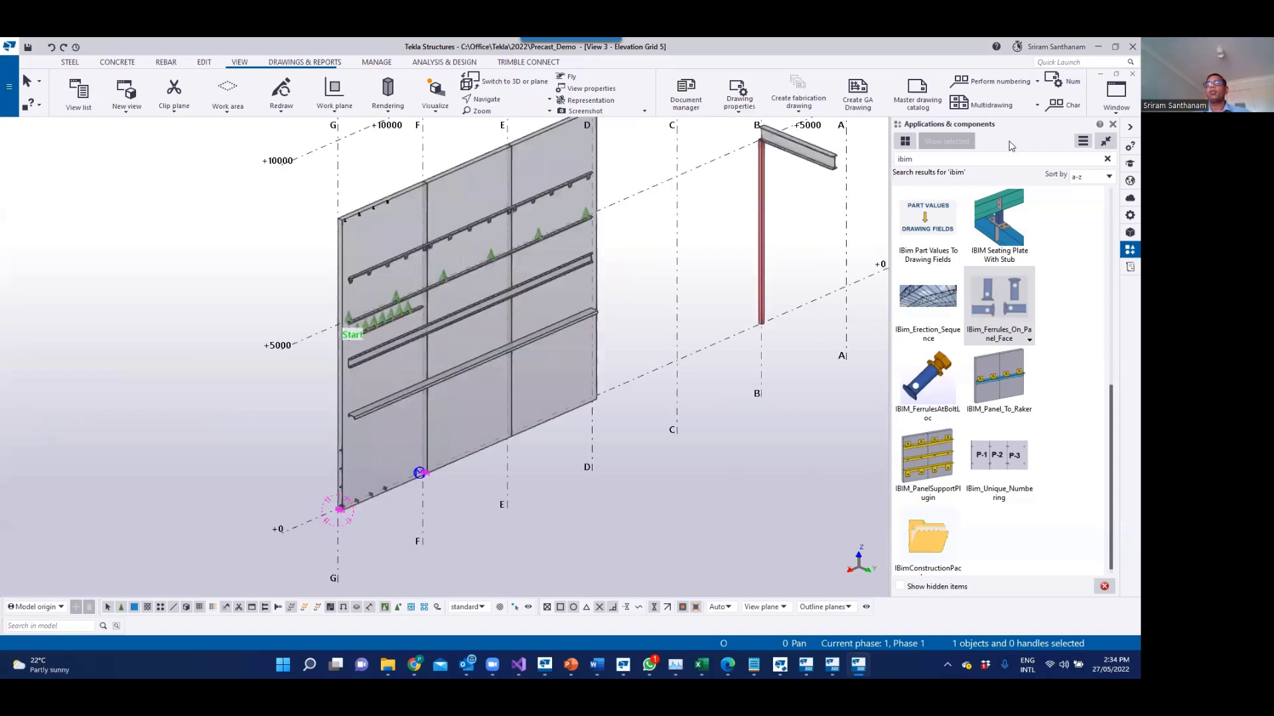
pyautogui.click(1116, 99)
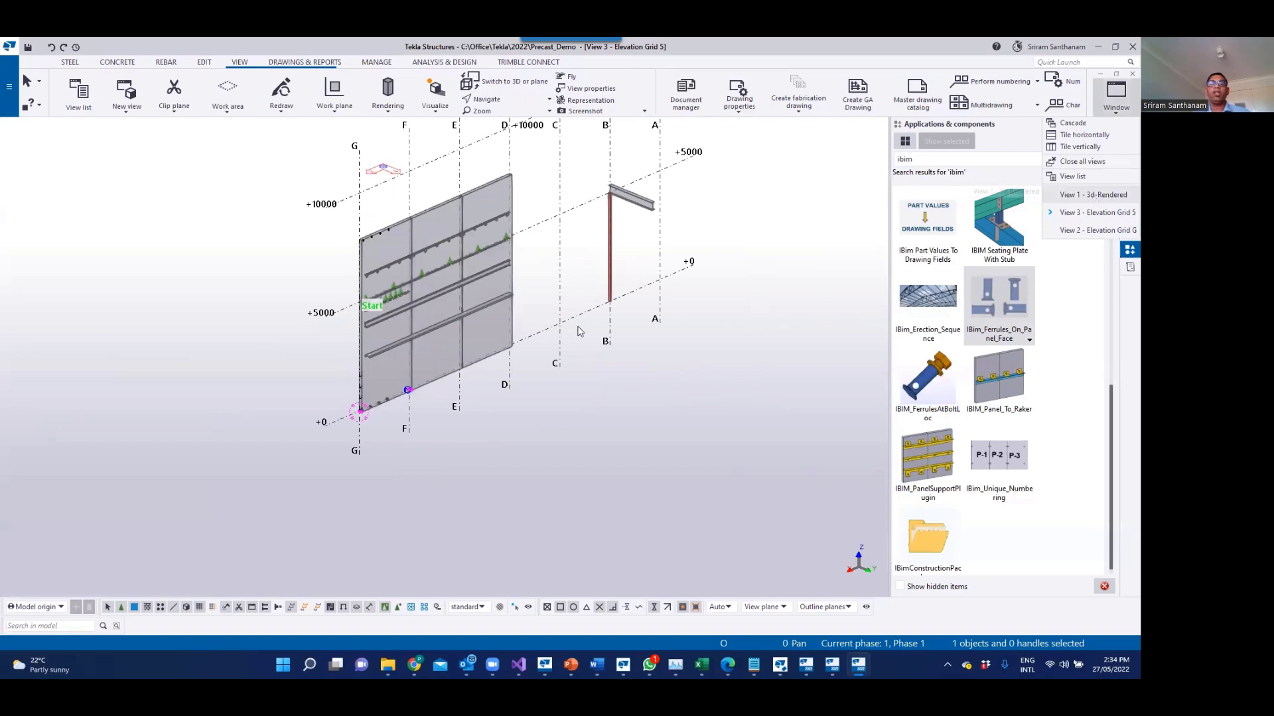
pyautogui.click(1094, 195)
pyautogui.scroll(-4, 530, 307)
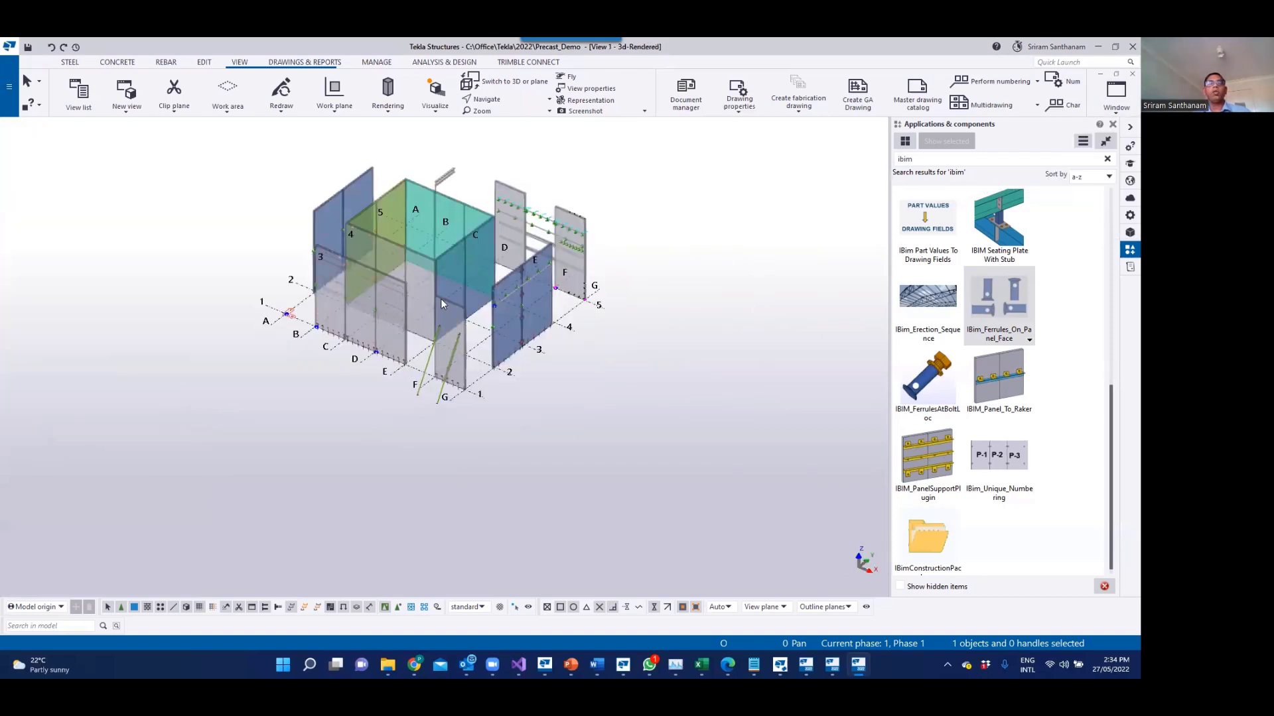
# Step: Select the wall panels along grid A with their attached objects and hide them in the 3D view
pyautogui.keyDown('ctrl'); pyautogui.moveTo(416, 335); pyautogui.dragTo(948, 344, button='middle'); pyautogui.keyUp('ctrl')
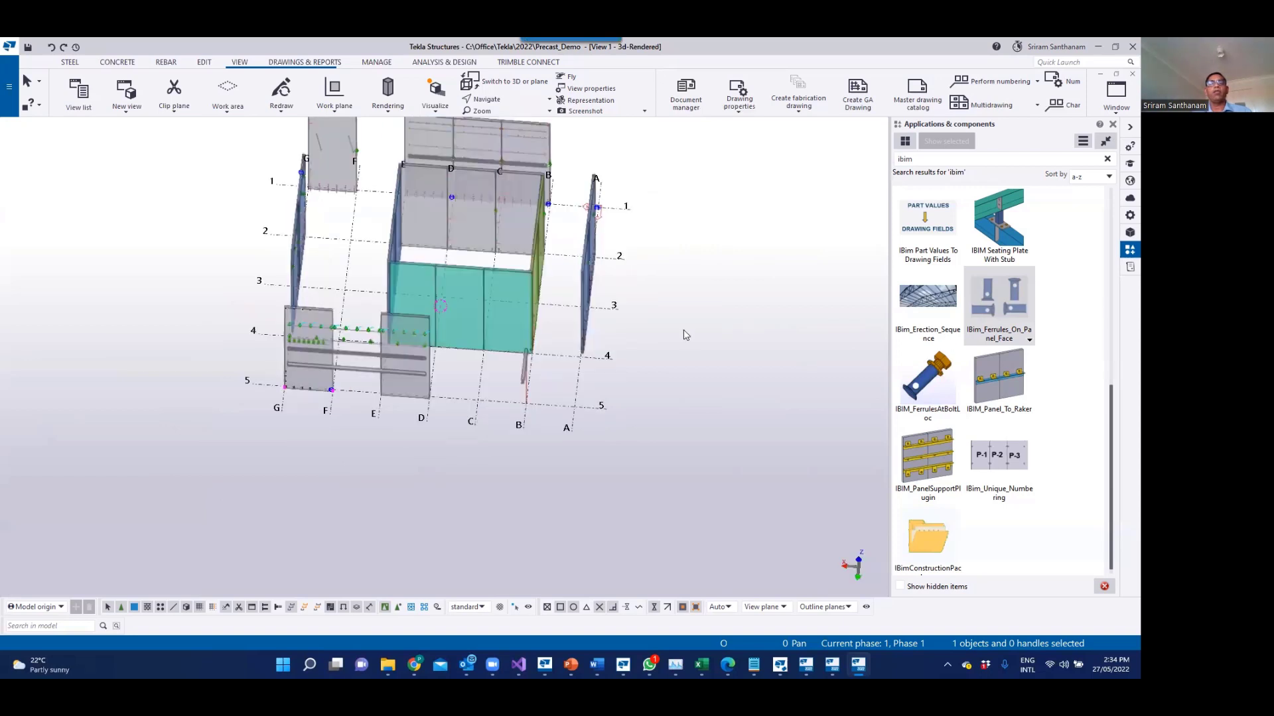
pyautogui.scroll(1, 948, 343)
pyautogui.scroll(2, 690, 336)
pyautogui.scroll(-3, 691, 337)
pyautogui.moveTo(513, 158); pyautogui.dragTo(564, 372)
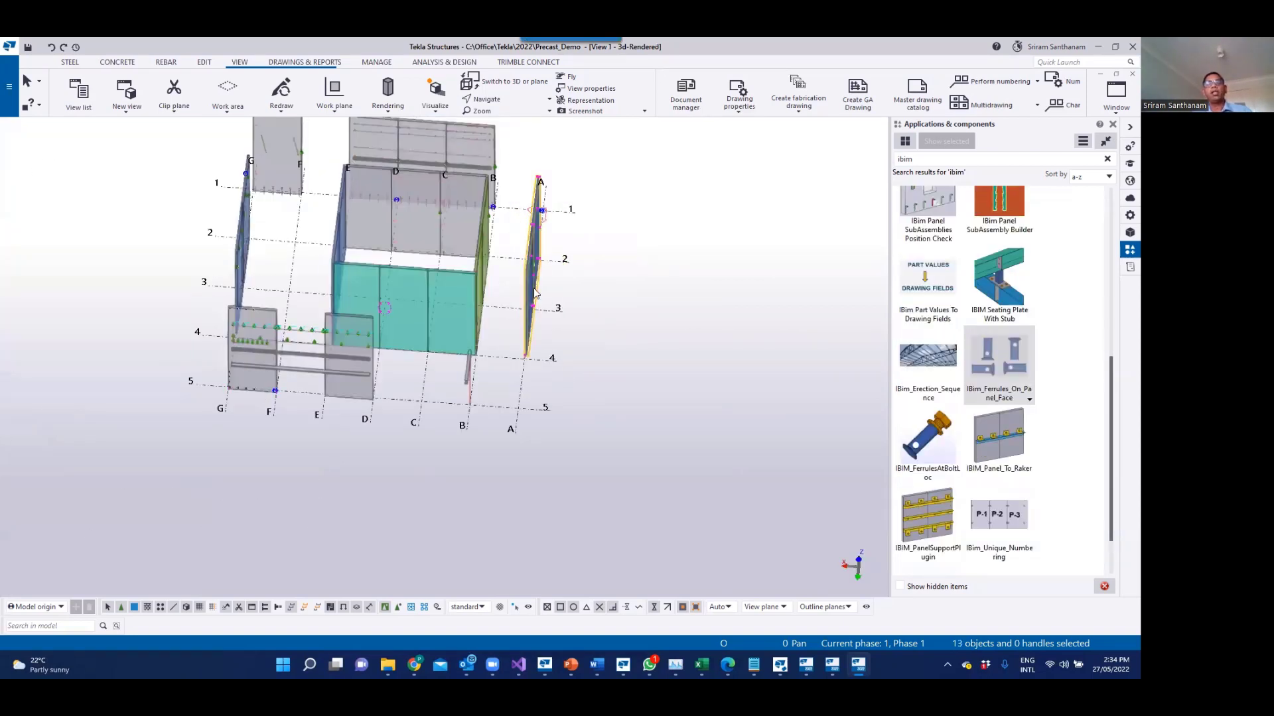
pyautogui.rightClick(536, 292)
pyautogui.click(570, 412)
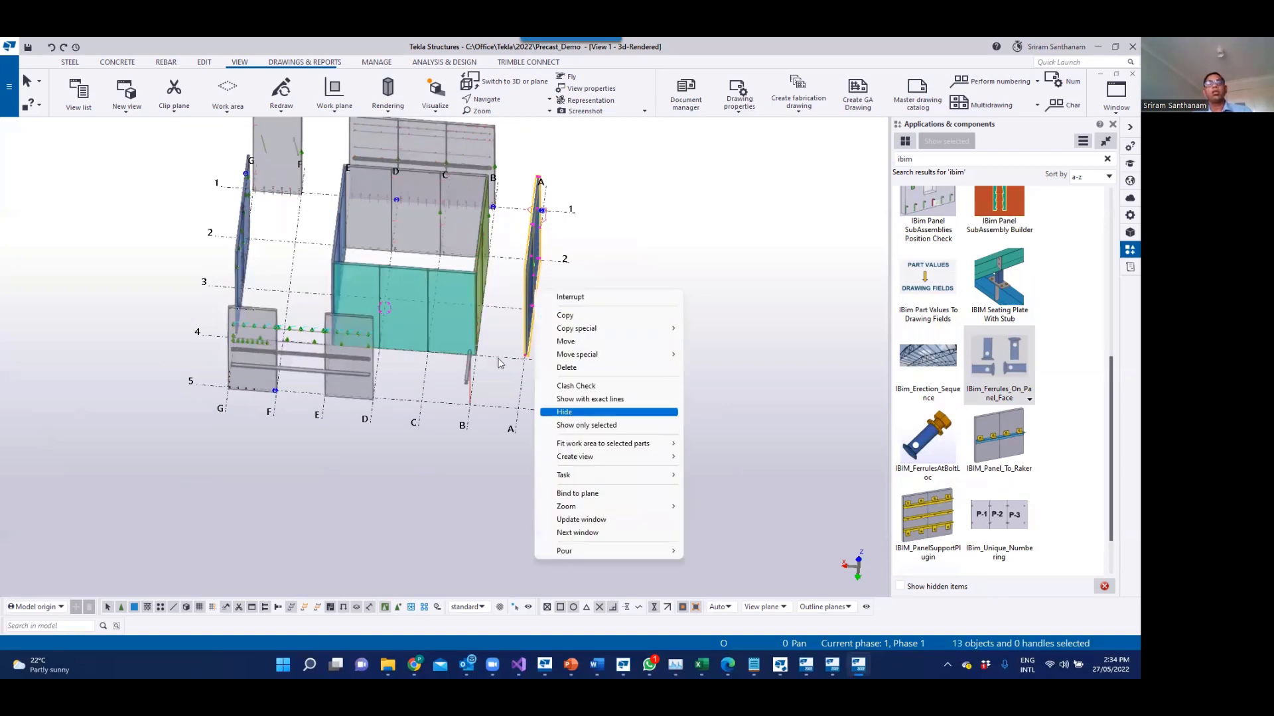
# Step: Look over the whole precast model and browse the list of IBIM components back to its beginning
pyautogui.scroll(2, 443, 365)
pyautogui.keyDown('ctrl'); pyautogui.moveTo(295, 356); pyautogui.dragTo(340, 380, button='middle'); pyautogui.keyUp('ctrl')
pyautogui.scroll(-2, 465, 278)
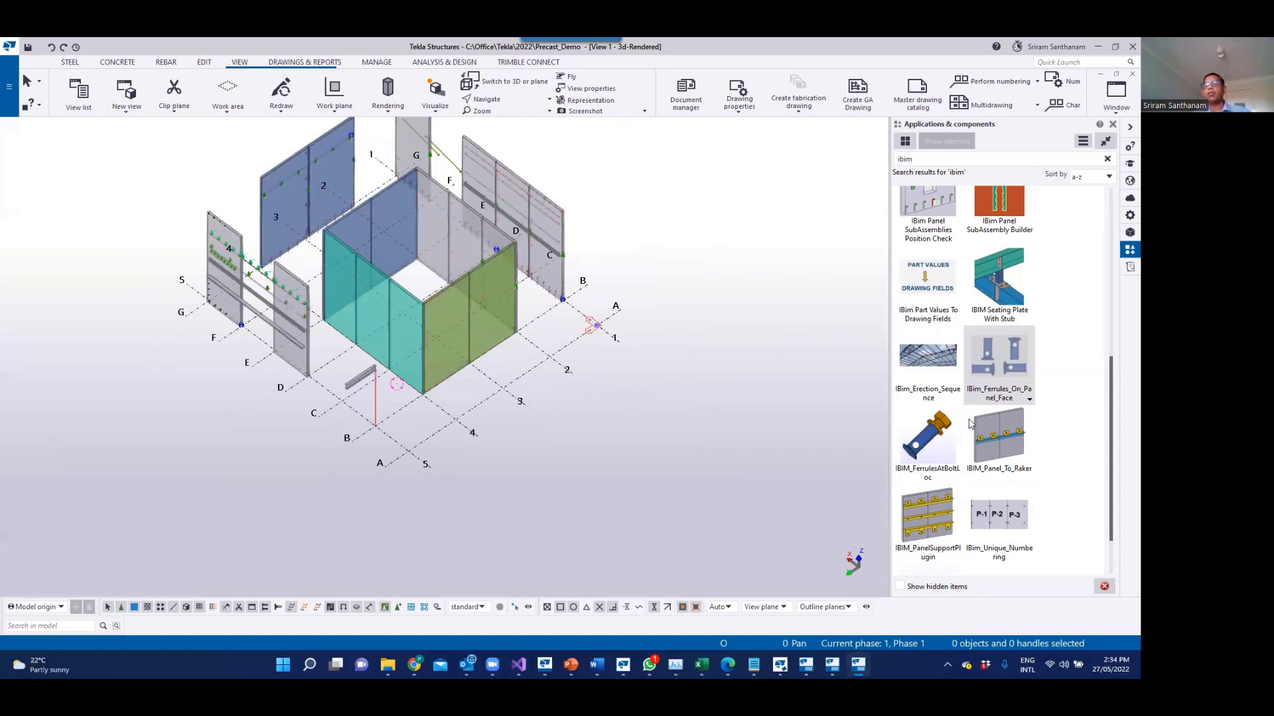
pyautogui.scroll(1, 963, 471)
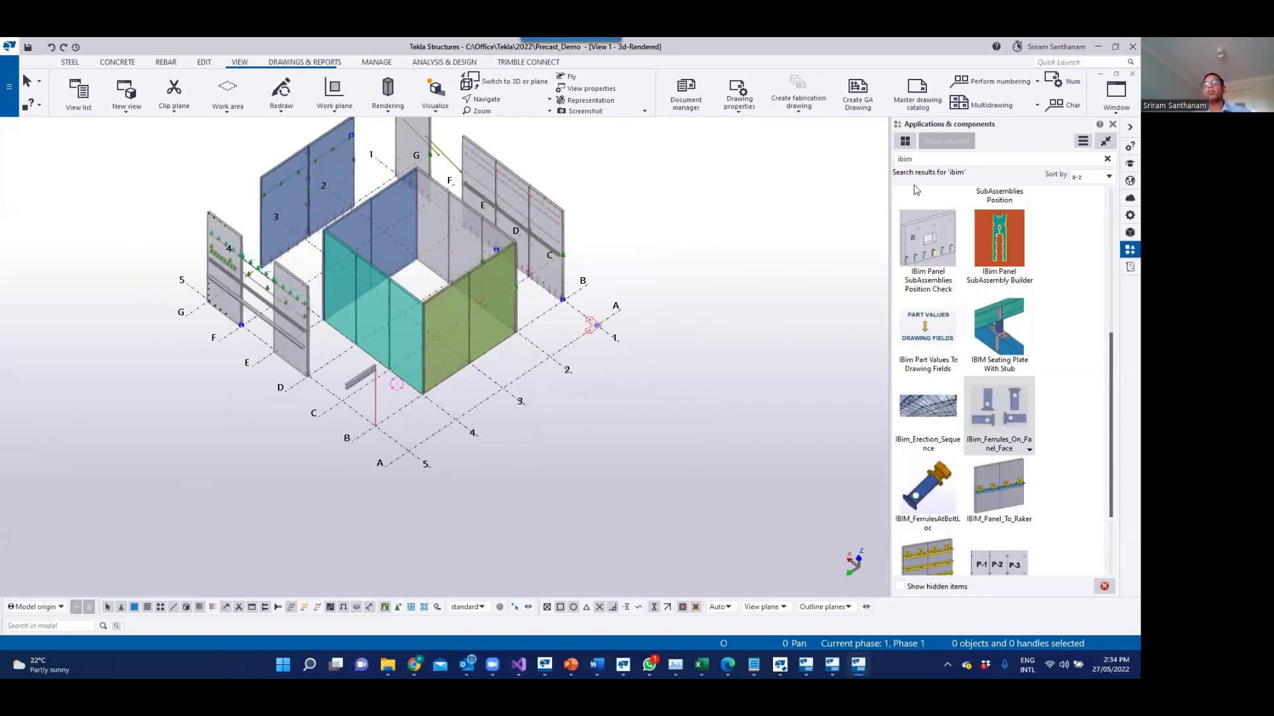
pyautogui.scroll(-1, 1012, 385)
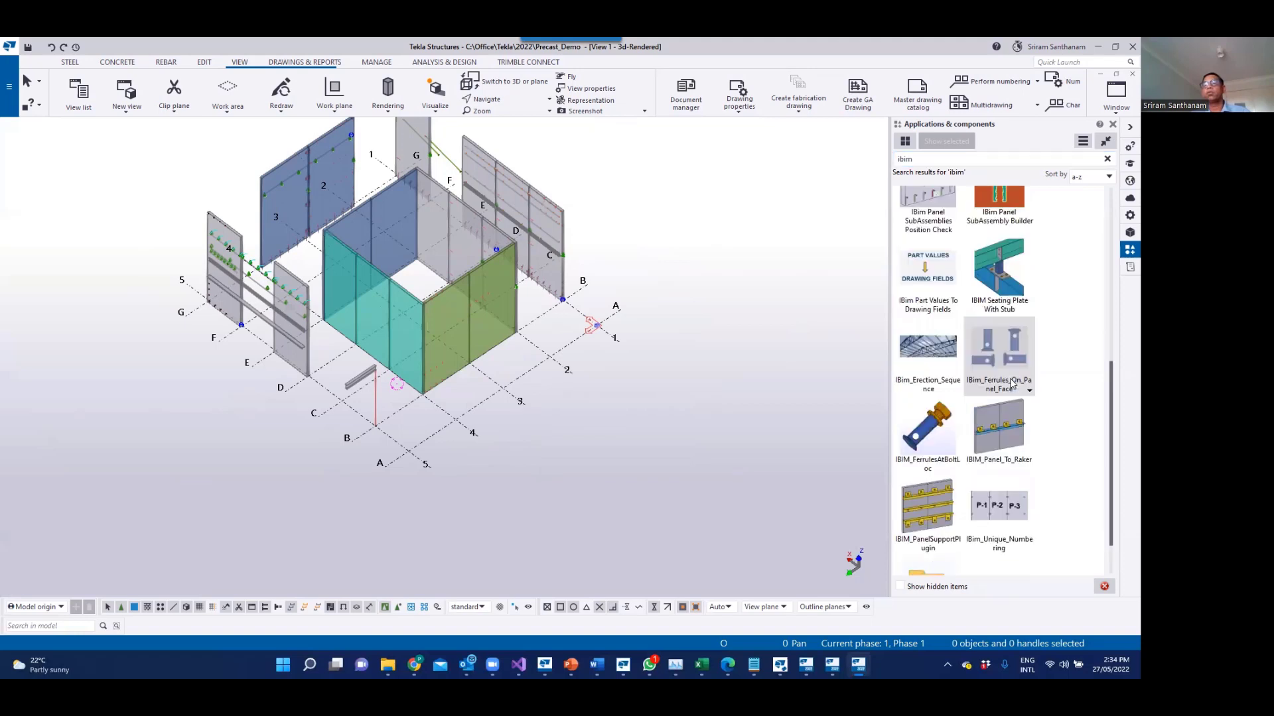
pyautogui.scroll(-1, 1012, 384)
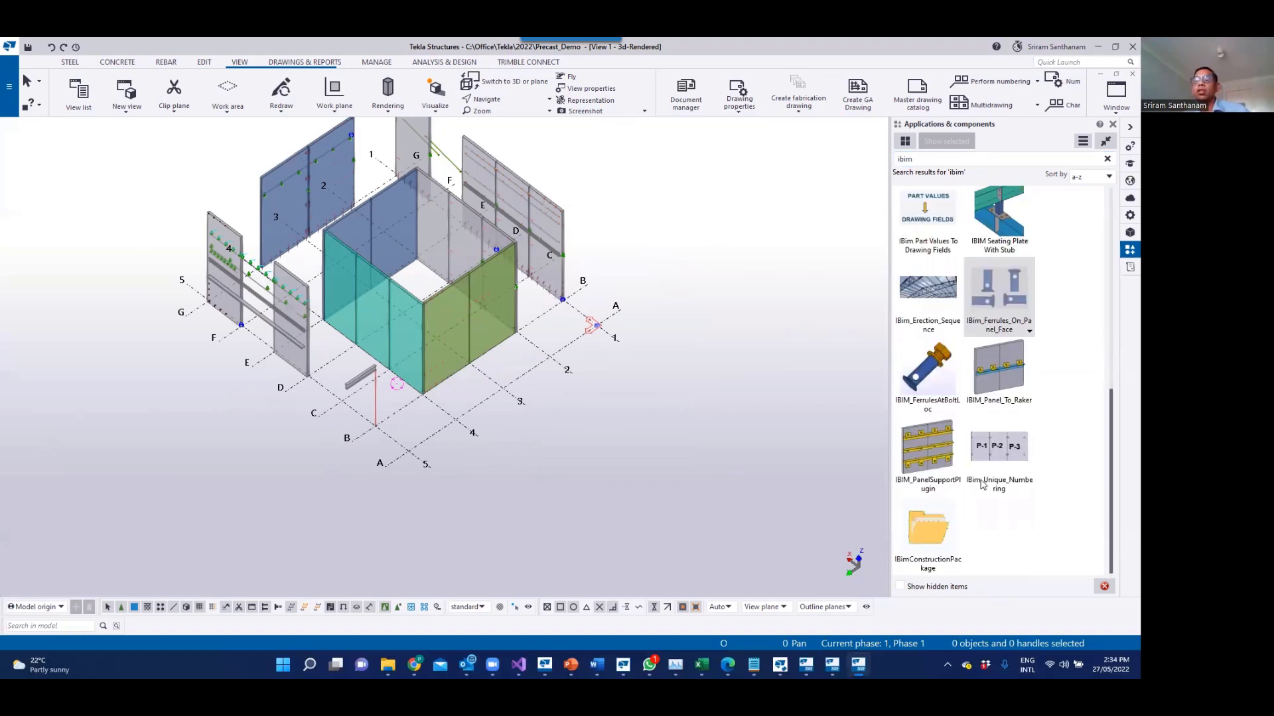
pyautogui.scroll(1, 980, 495)
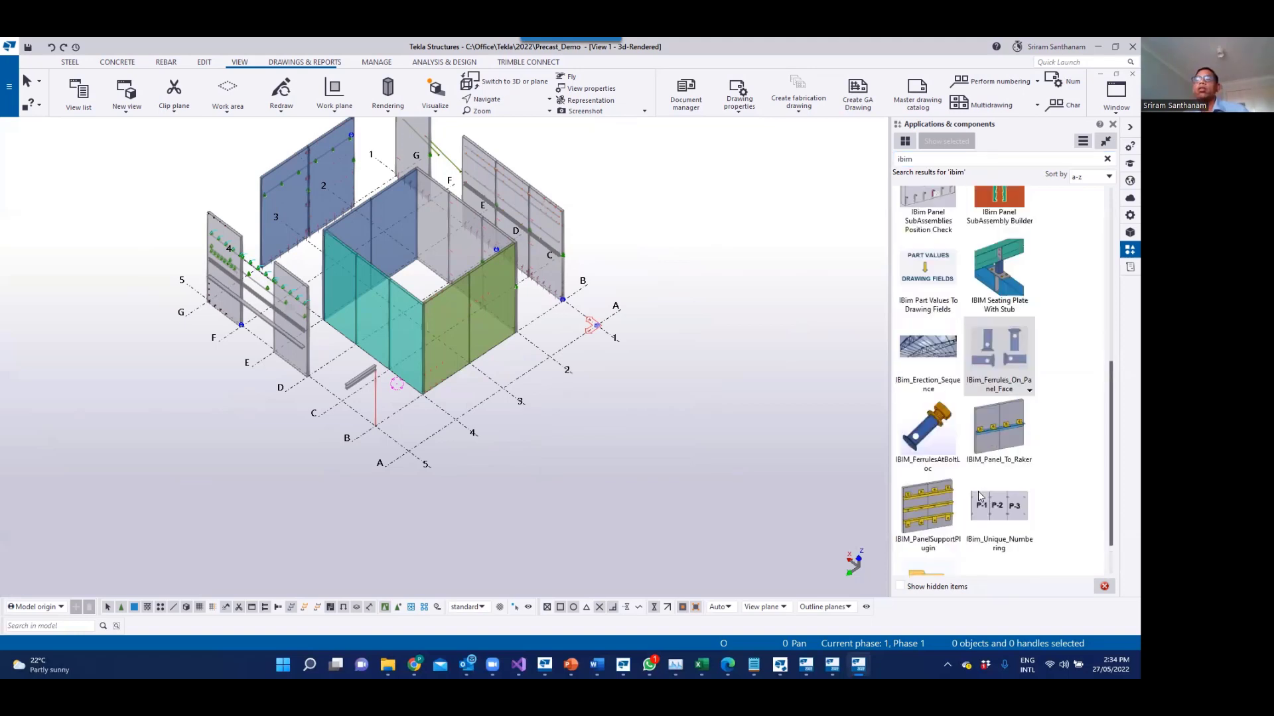
pyautogui.scroll(2, 966, 222)
pyautogui.scroll(2, 964, 259)
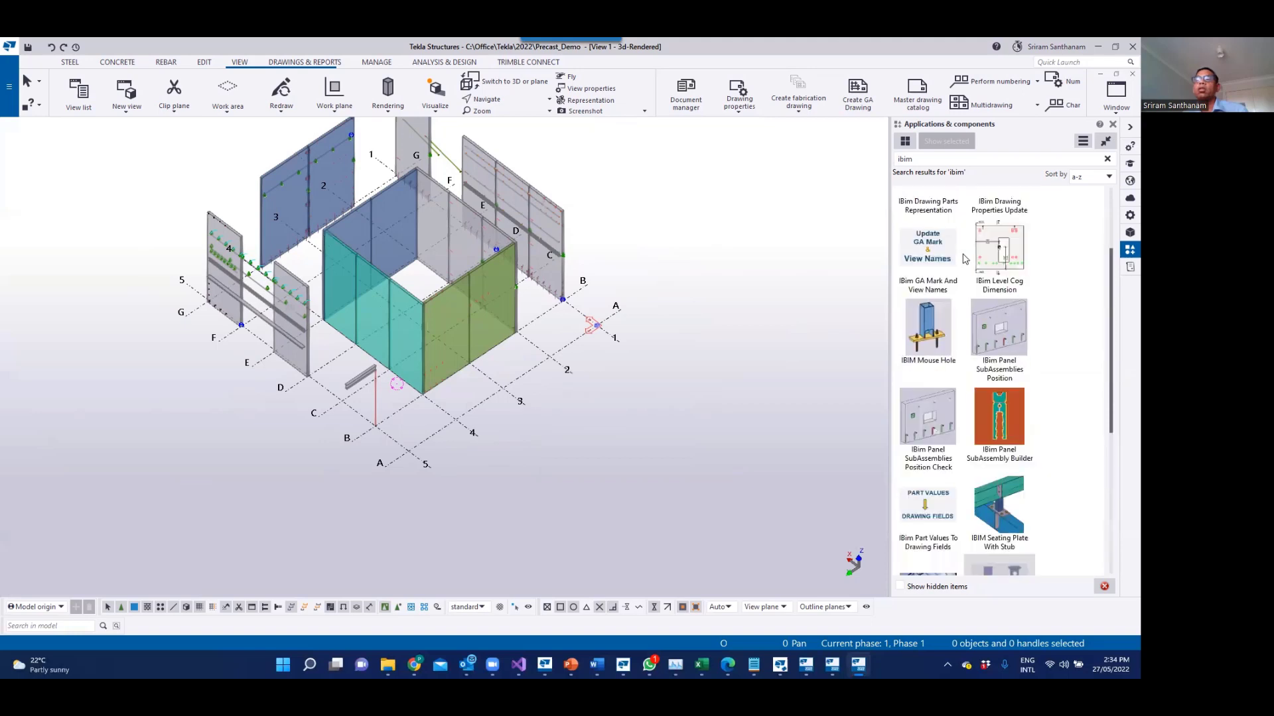
pyautogui.scroll(2, 964, 259)
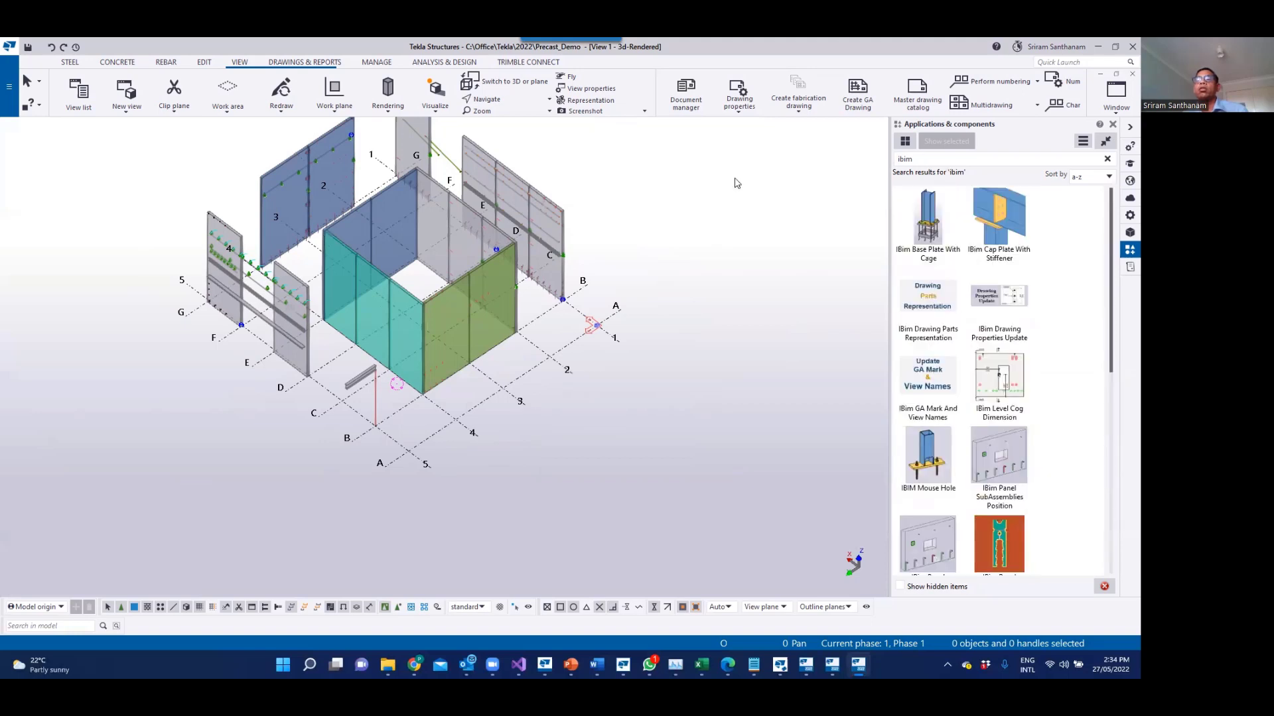
# Step: Search the component catalog for "unique", open IBim_Unique_Numbering and move its dialog clear of the wall panels
pyautogui.click(922, 159)
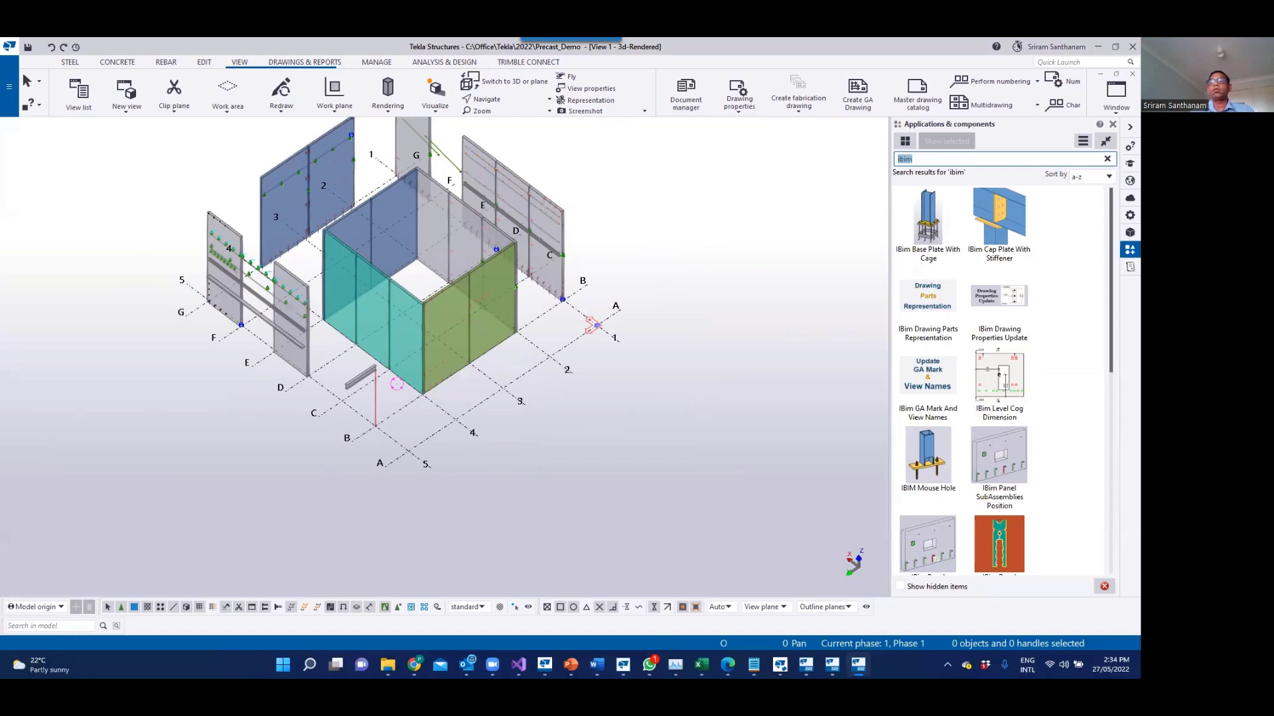
pyautogui.write('unique')
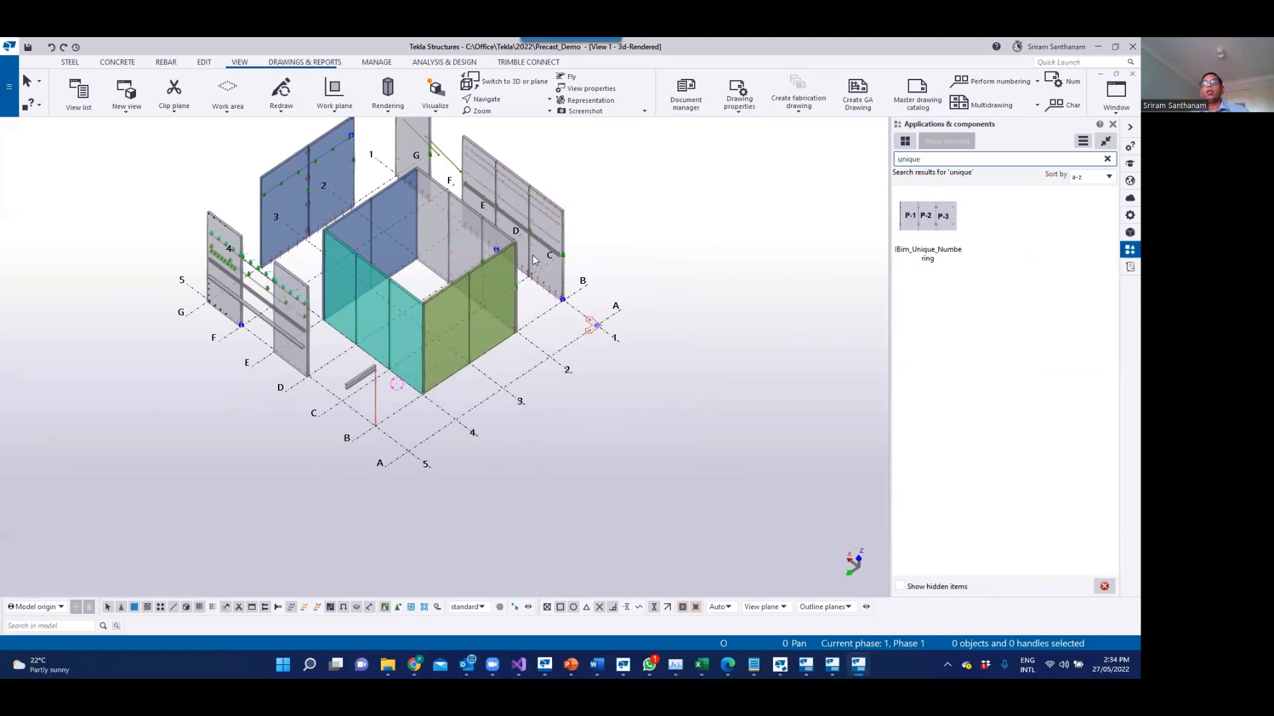
pyautogui.click(937, 219)
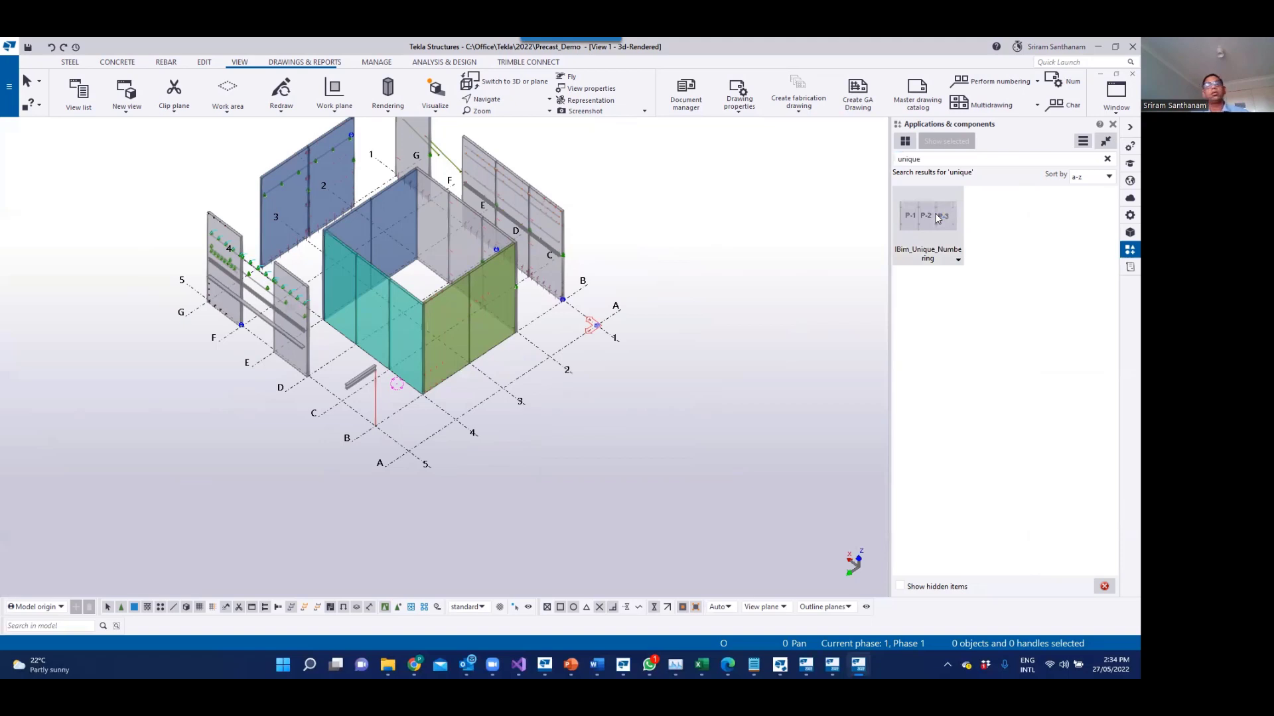
pyautogui.doubleClick(938, 219)
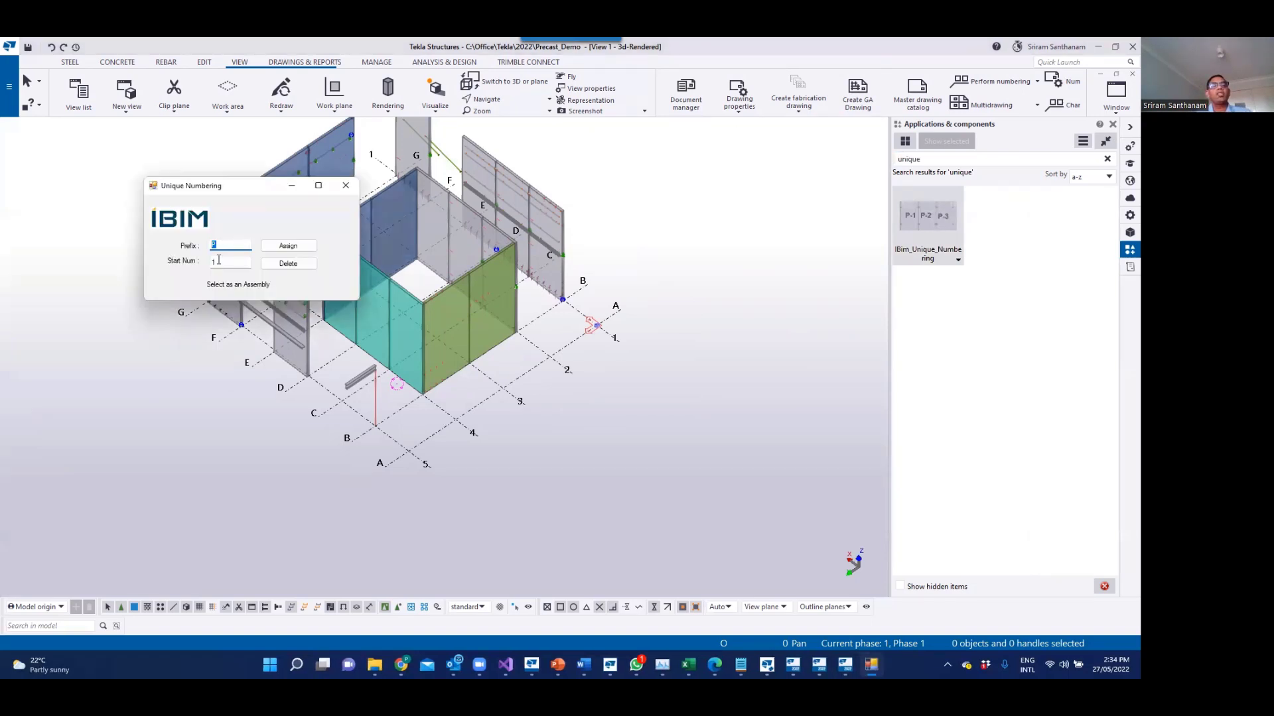
pyautogui.press('Tab')
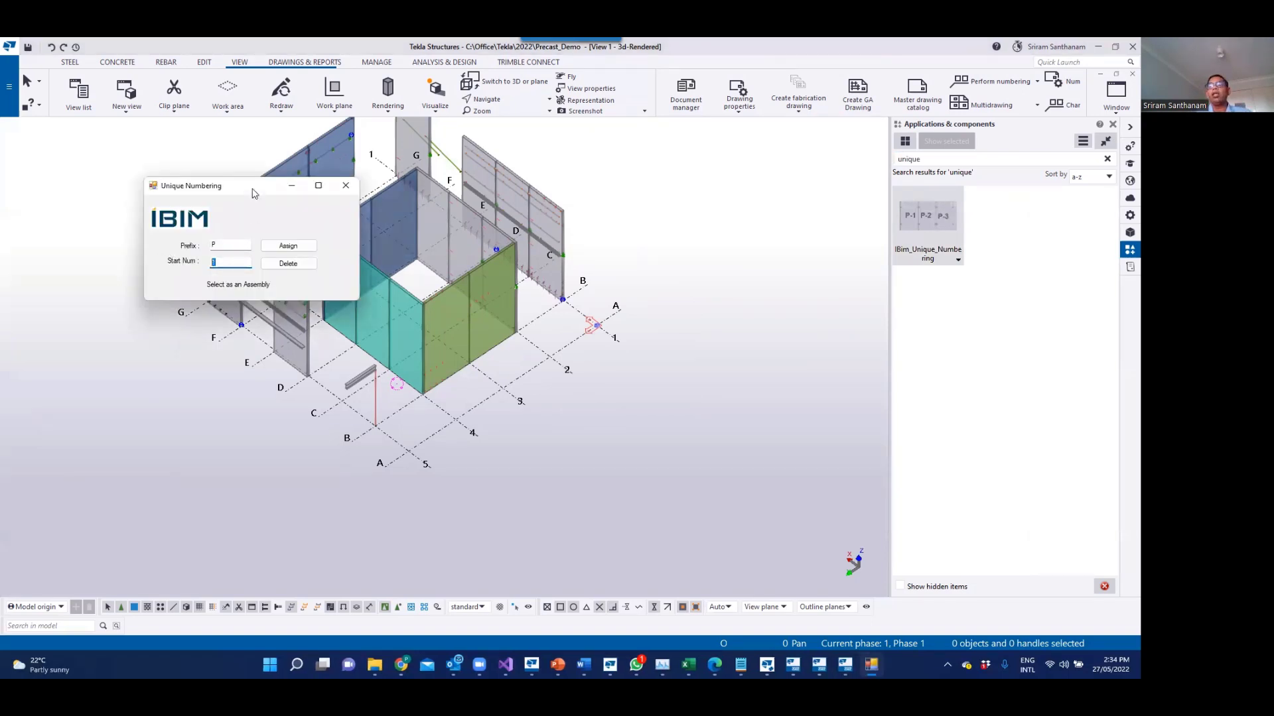
pyautogui.moveTo(253, 193); pyautogui.dragTo(820, 170)
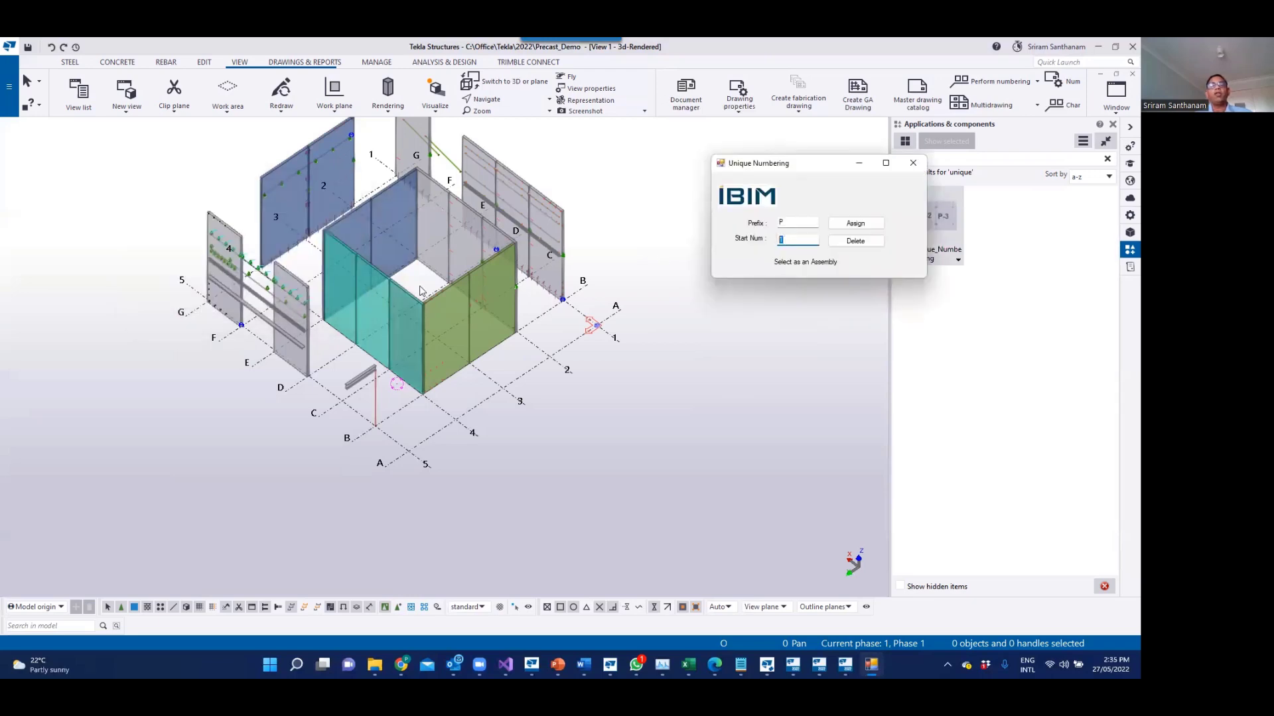
# Step: Set the unique numbering prefix to WP and turn on selection of whole assemblies
pyautogui.scroll(5, 481, 273)
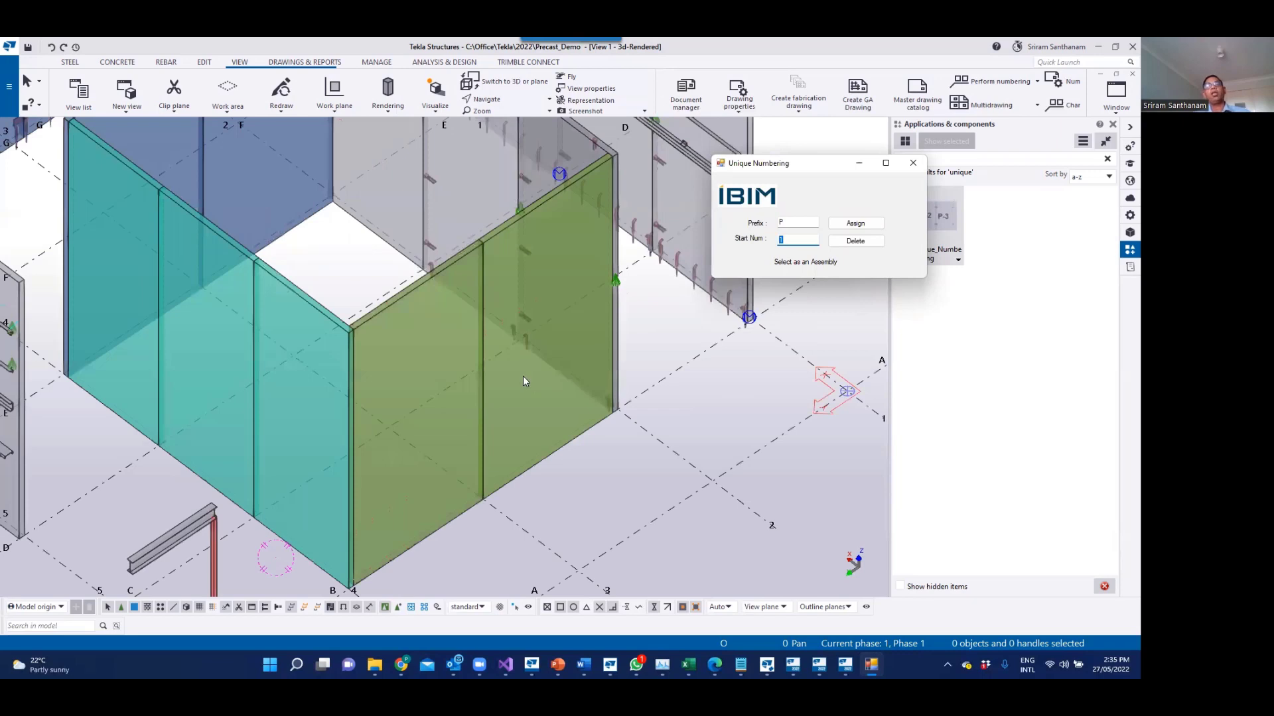
pyautogui.scroll(-3, 523, 380)
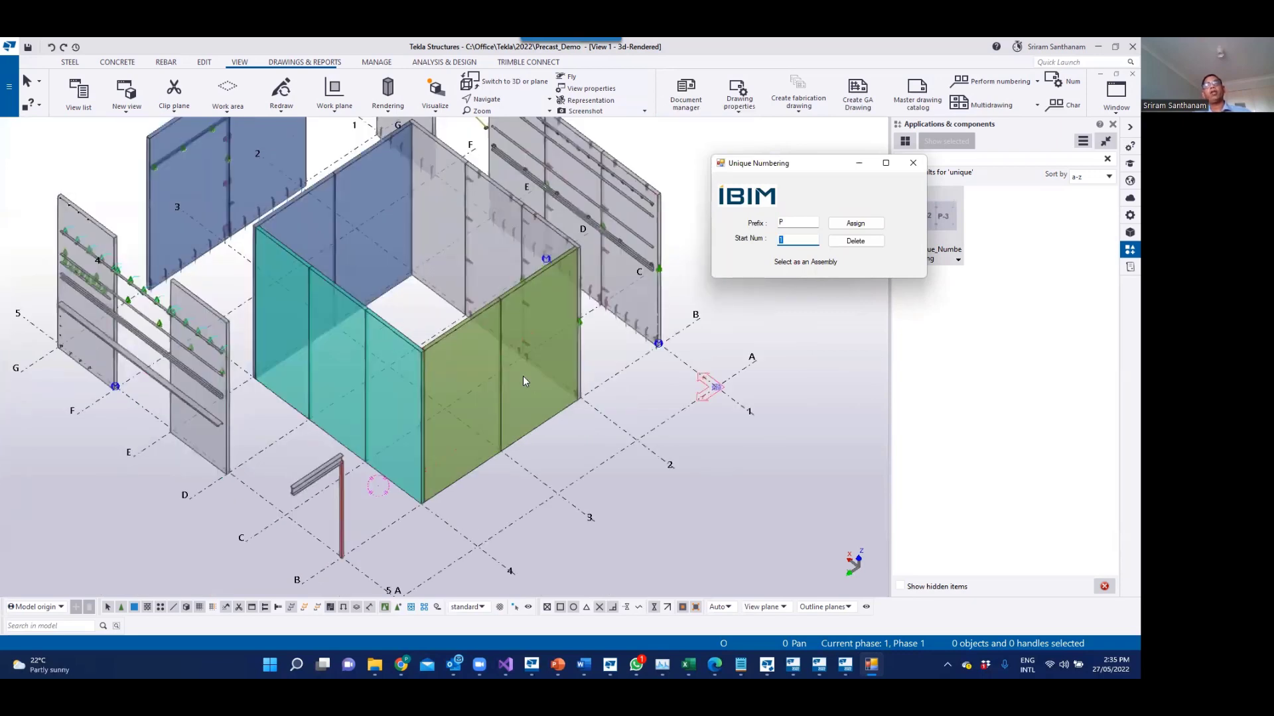
pyautogui.scroll(5, 548, 236)
pyautogui.click(551, 231)
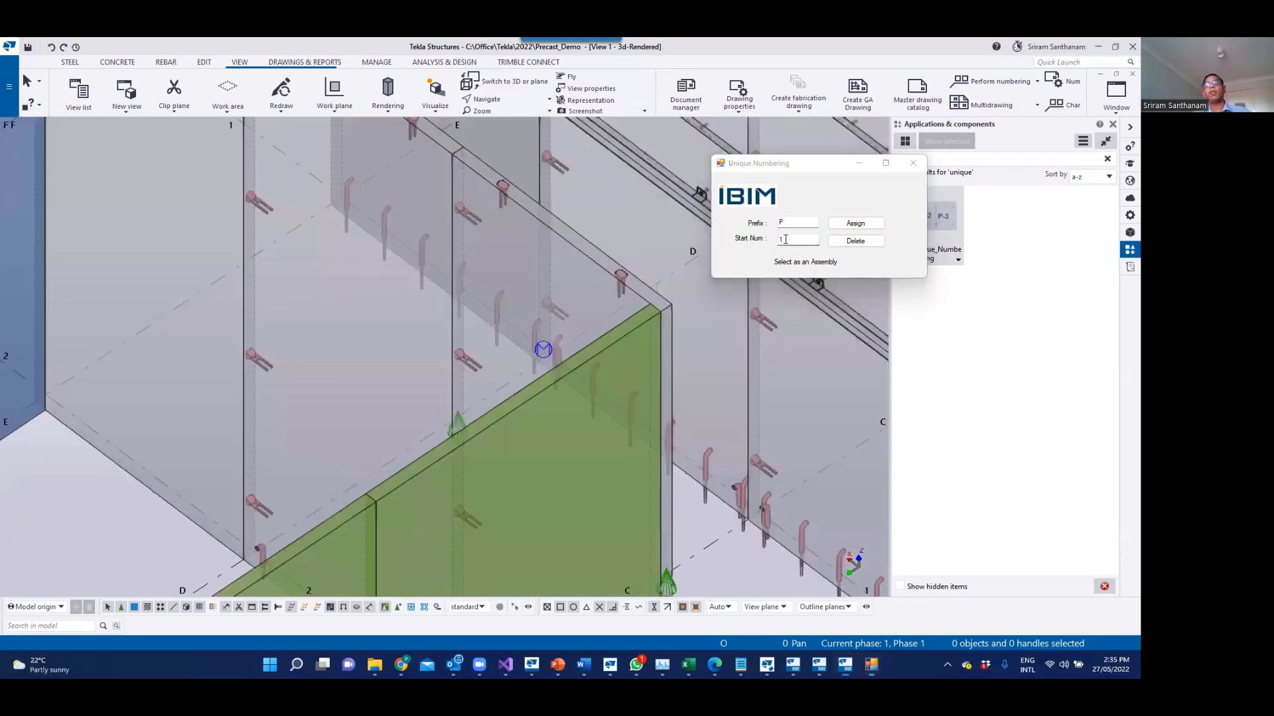
pyautogui.scroll(-2, 604, 305)
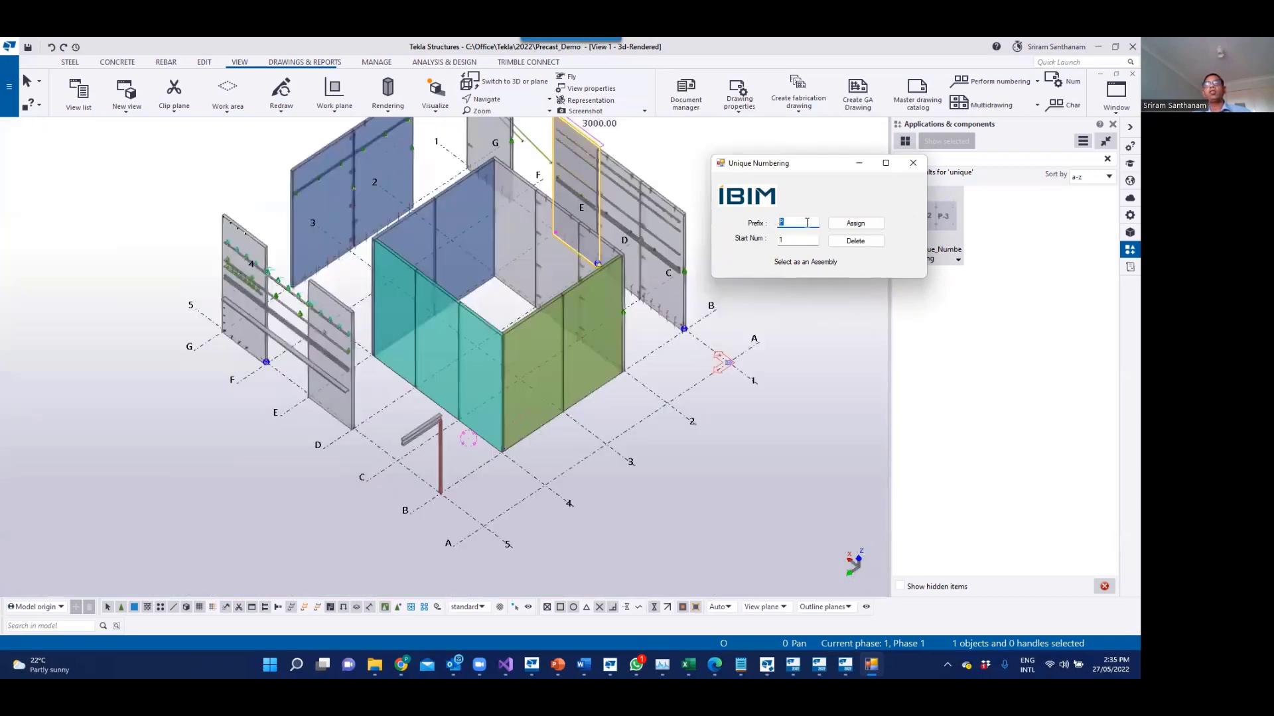
pyautogui.doubleClick(805, 223)
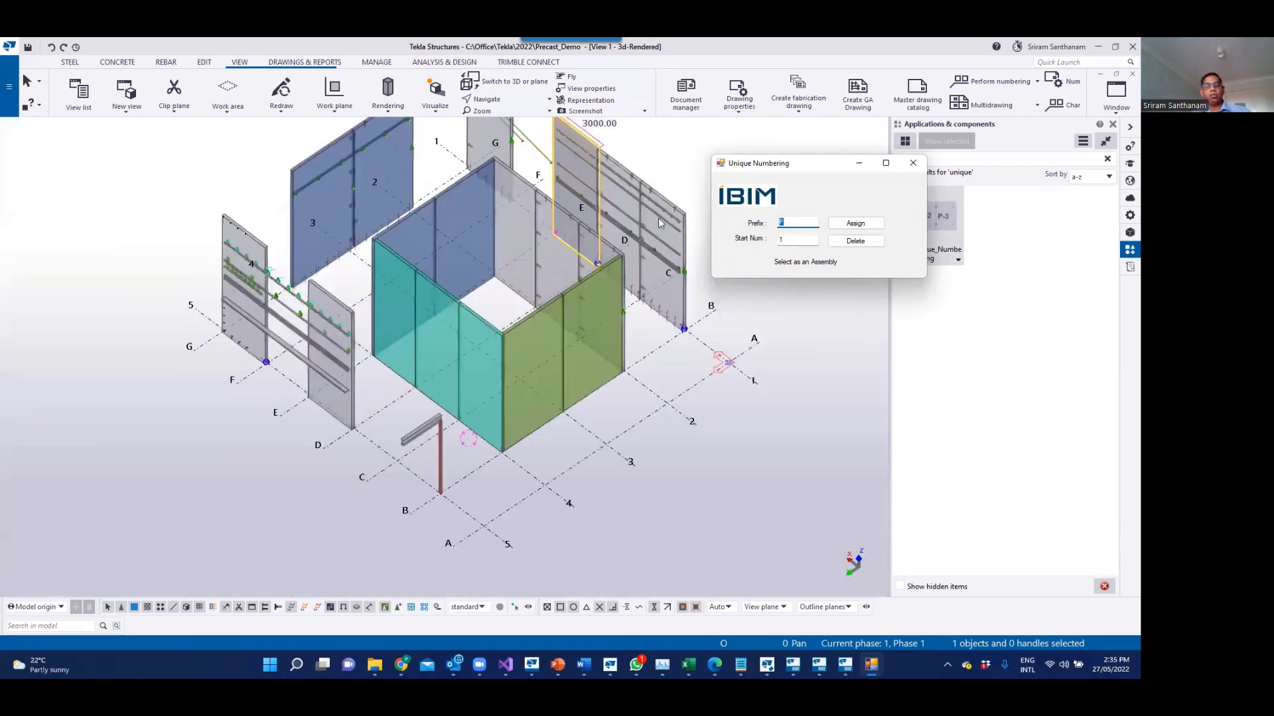
pyautogui.write('WP')
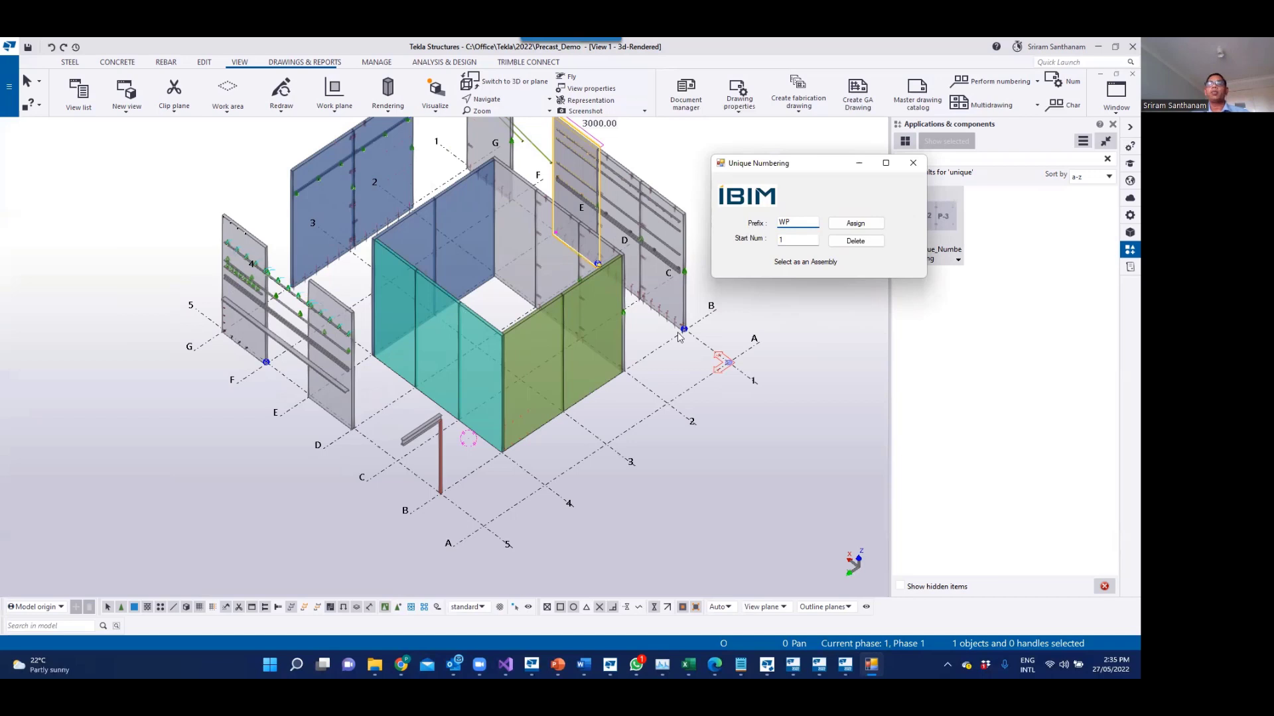
pyautogui.click(410, 607)
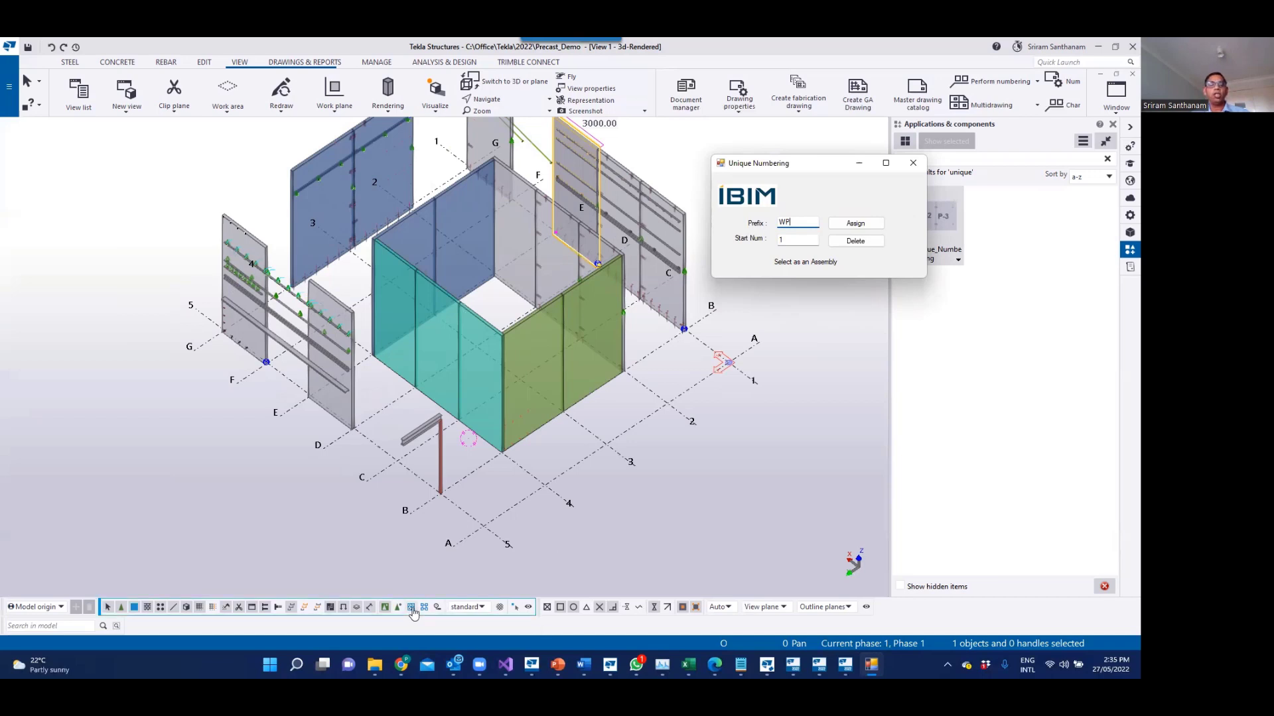
# Step: Check the prefix and start number attributes of the green wall panel's cast unit beside the teal wall, with the numbering dialog moved aside
pyautogui.click(527, 316)
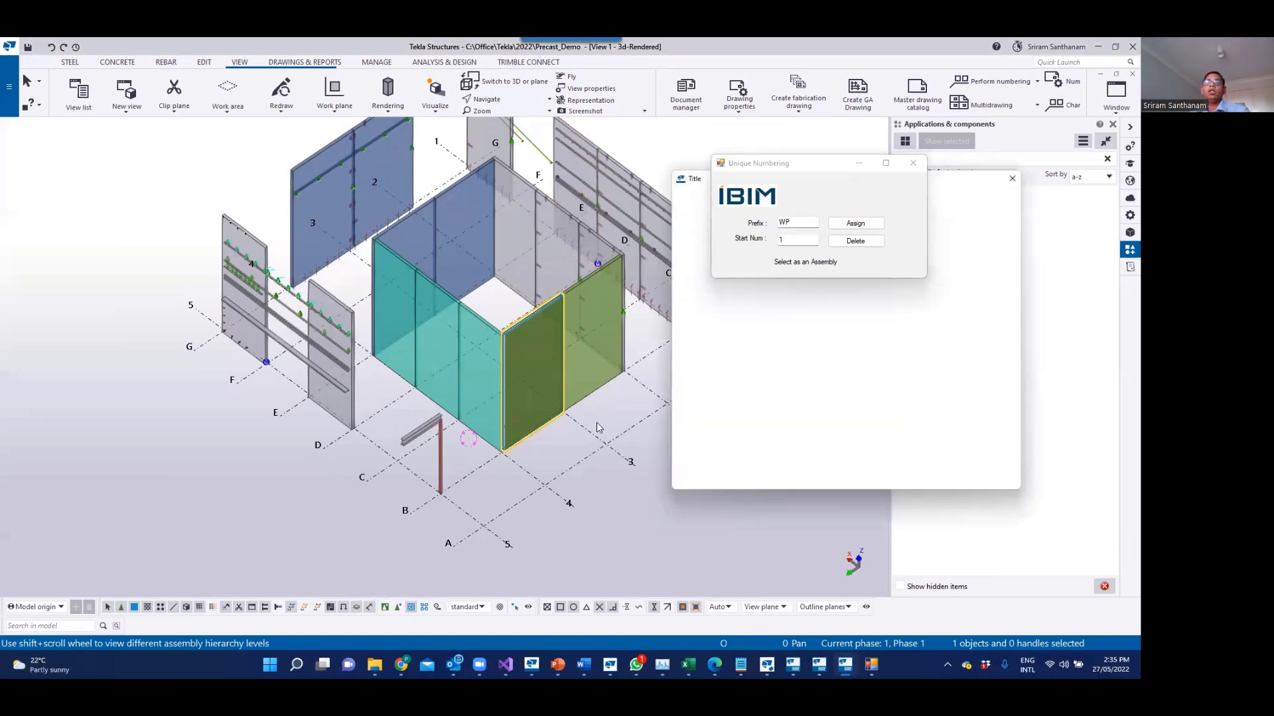
pyautogui.moveTo(782, 163); pyautogui.dragTo(296, 147)
pyautogui.click(799, 215)
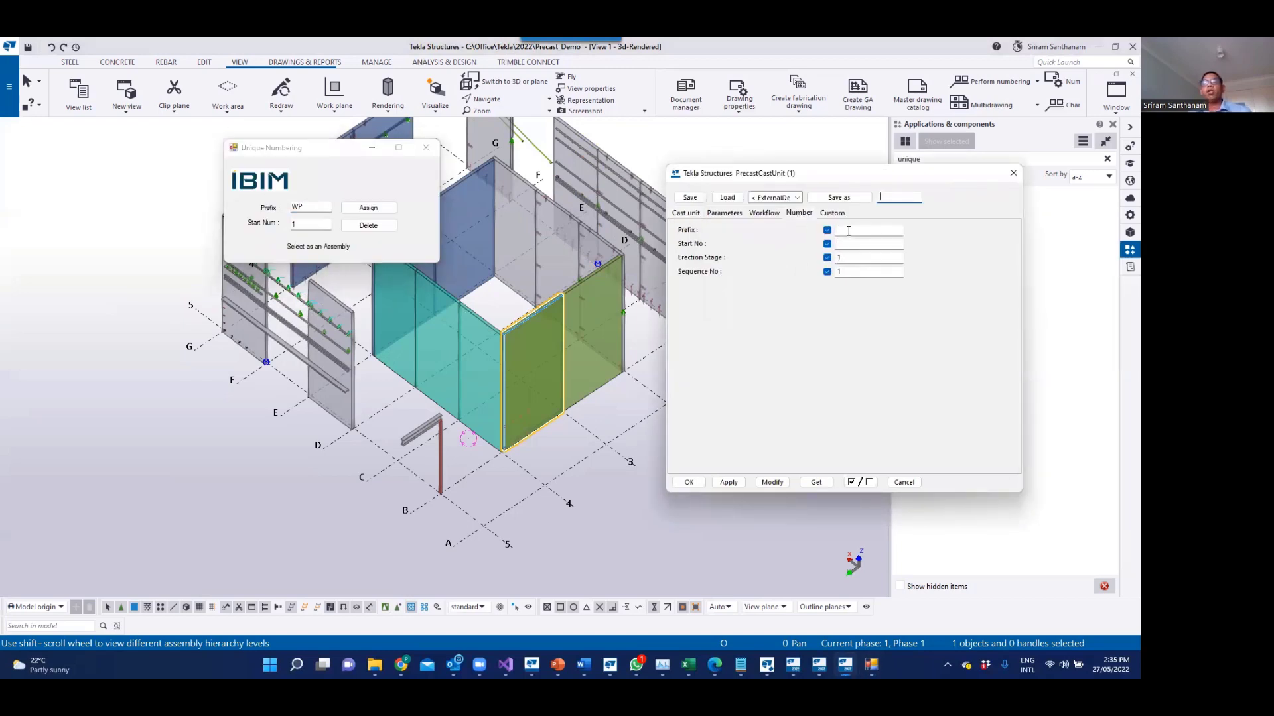
pyautogui.click(850, 244)
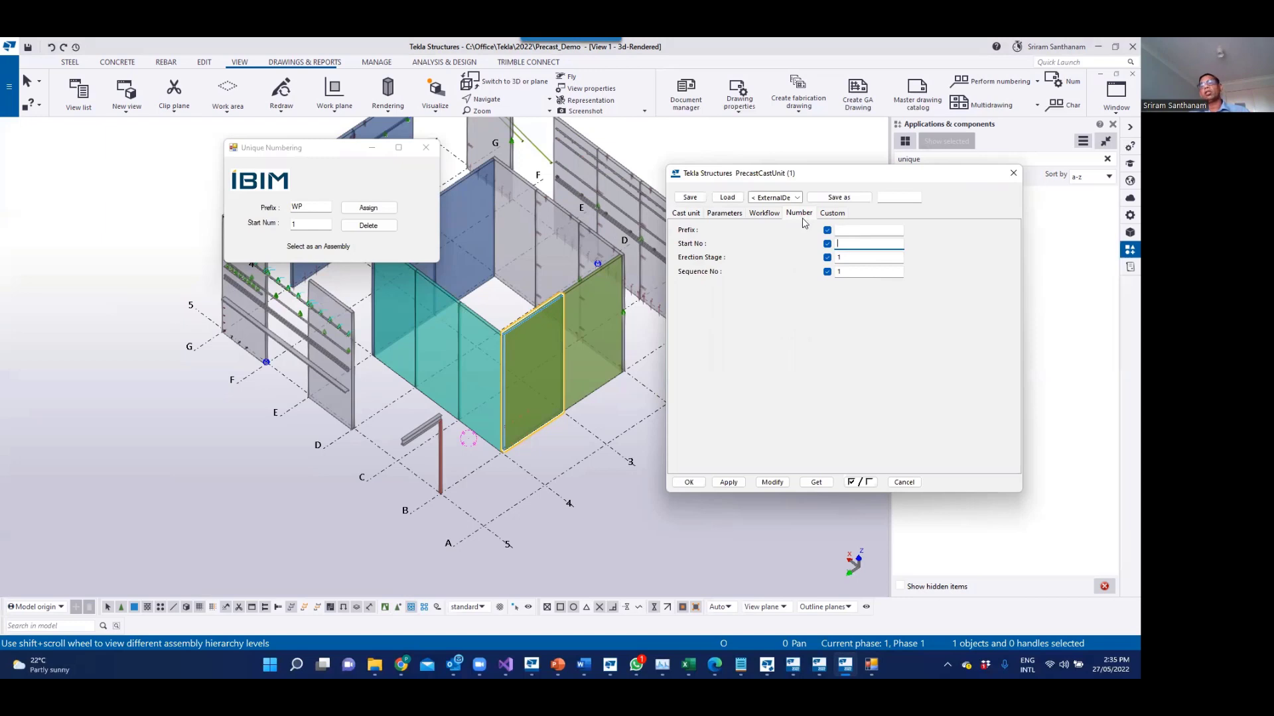
pyautogui.click(1013, 174)
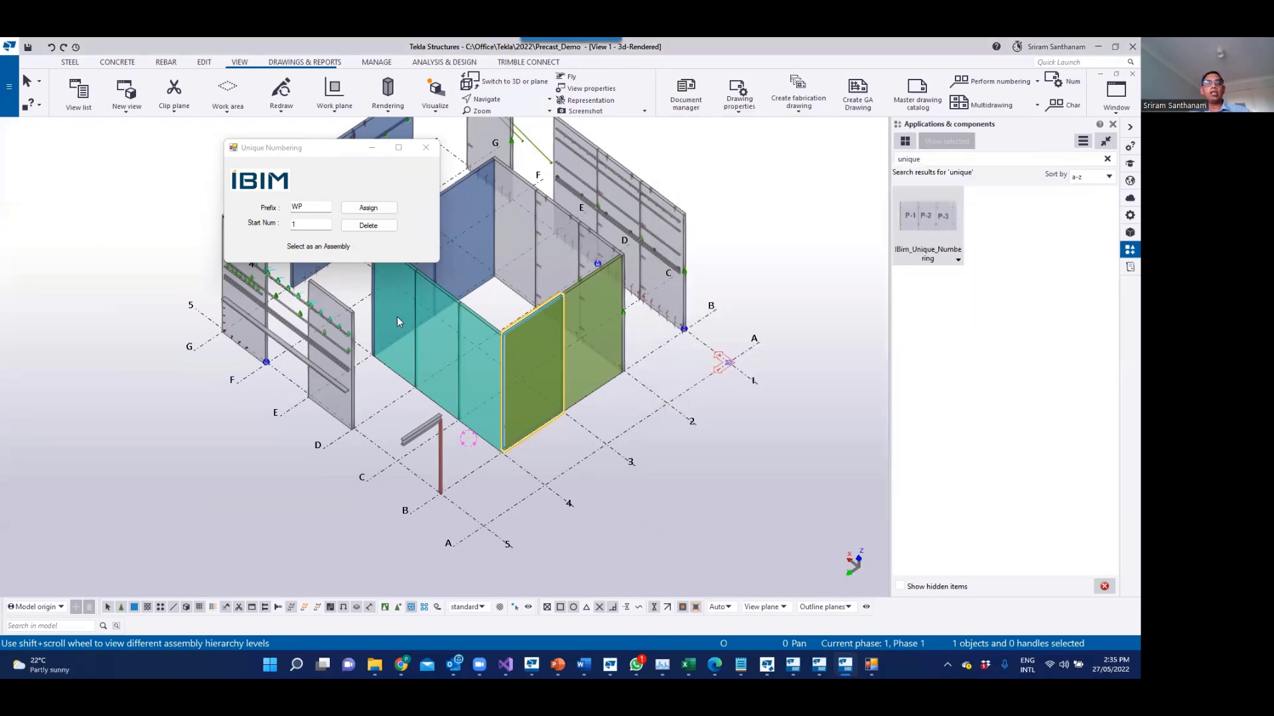
# Step: Assign WP numbers starting at 1 to the ten panels of the rectangular enclosure, going round from the green panel beside the teal wall
pyautogui.click(368, 208)
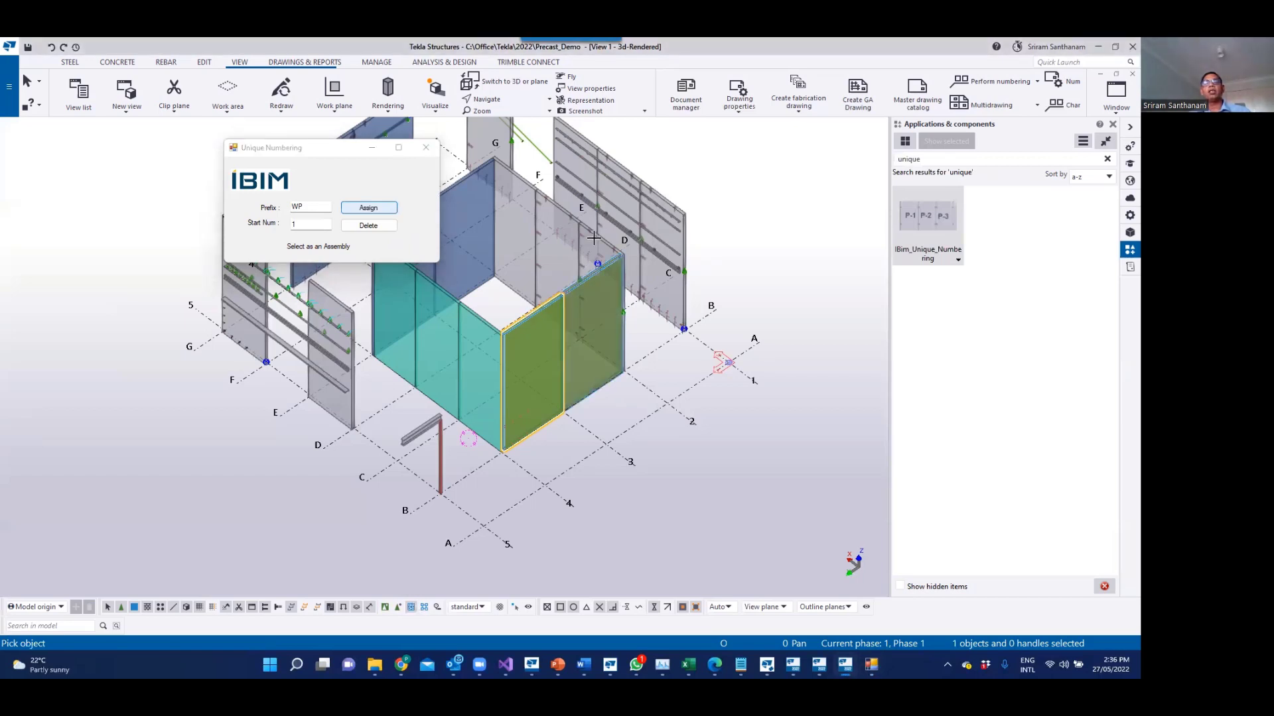
pyautogui.click(594, 238)
pyautogui.click(550, 205)
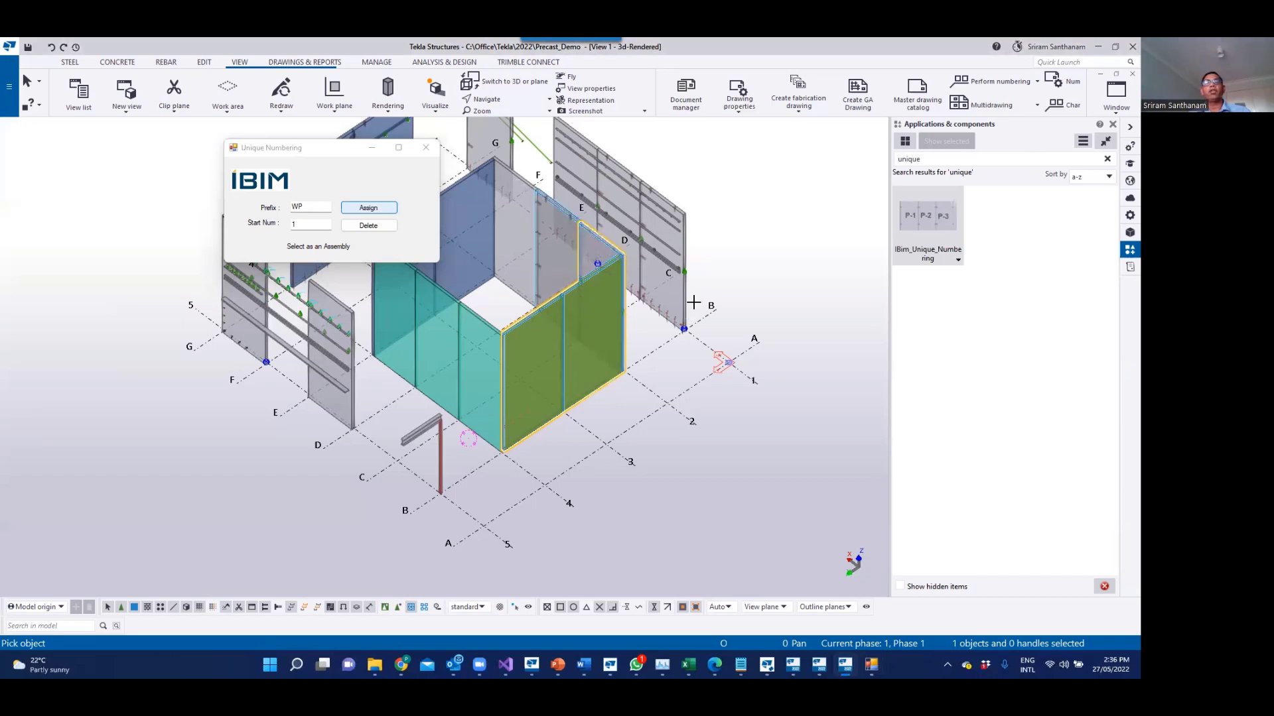
pyautogui.scroll(-2, 694, 302)
pyautogui.scroll(2, 566, 252)
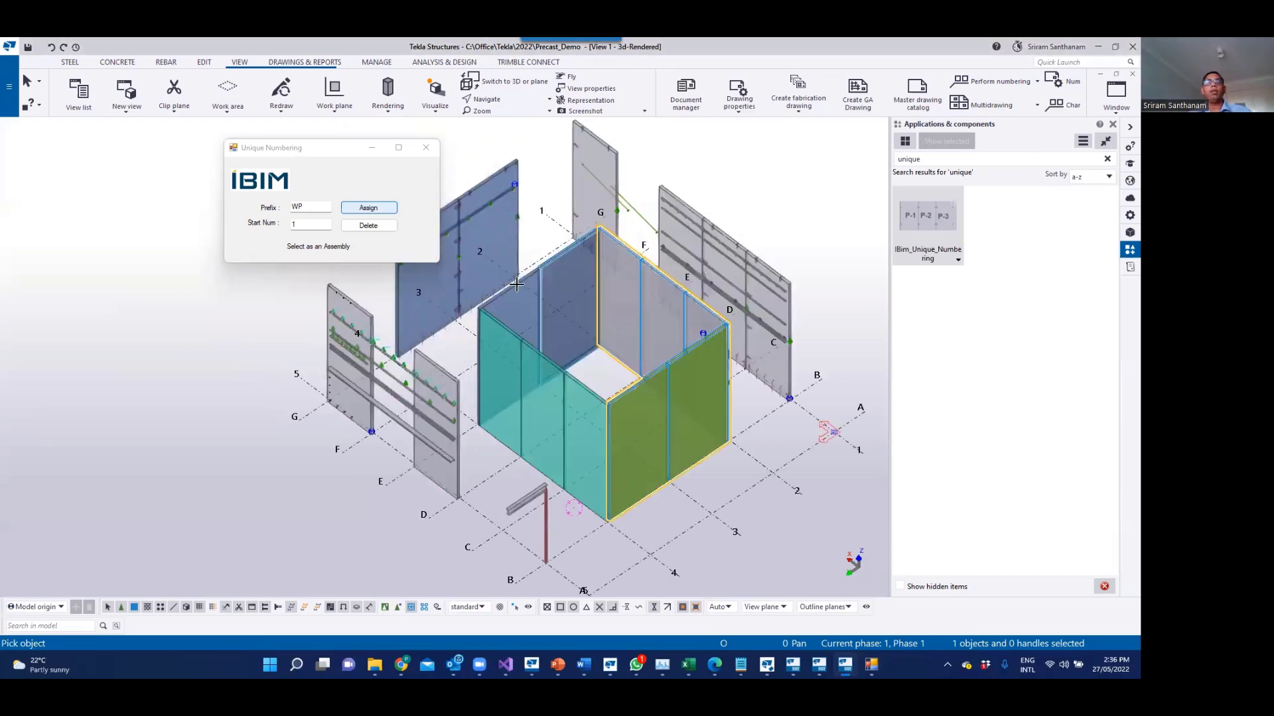
pyautogui.keyDown('shift'); pyautogui.click(516, 284); pyautogui.keyUp('shift')
pyautogui.keyDown('shift'); pyautogui.click(559, 368); pyautogui.keyUp('shift')
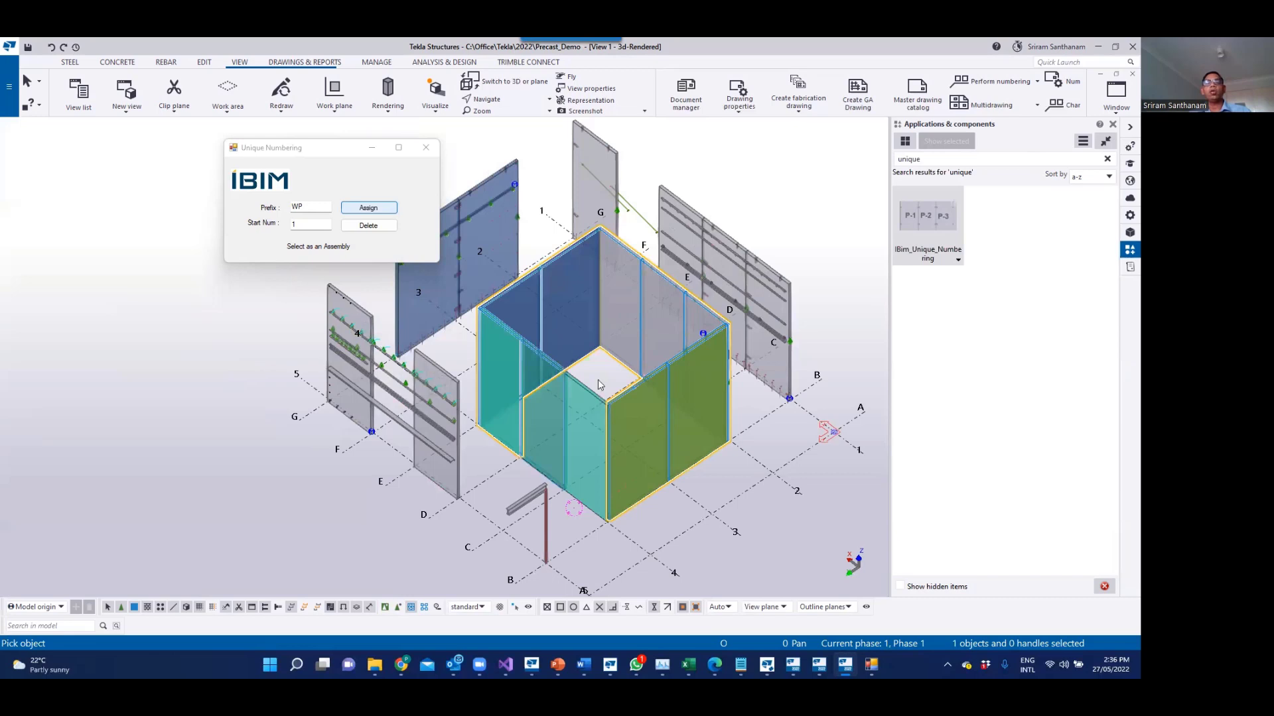
pyautogui.middleClick(766, 237)
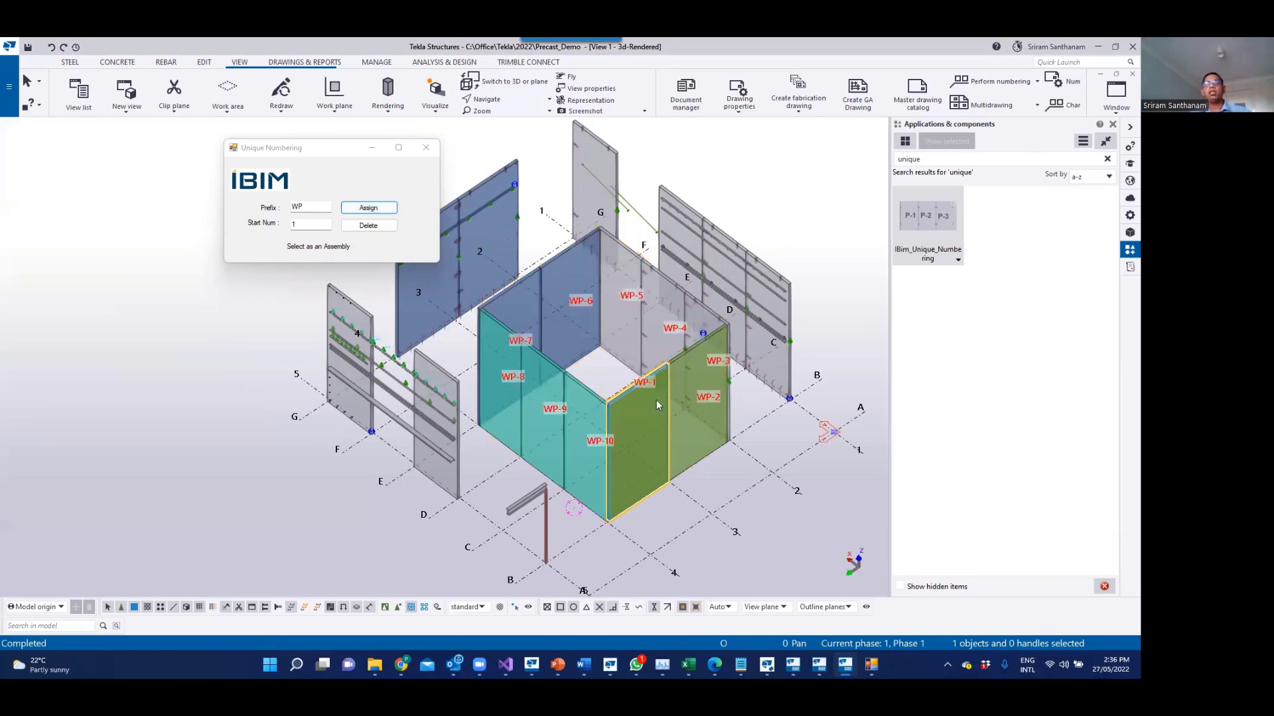
# Step: Examine the number labels on the enclosure's wall panels from several angles
pyautogui.scroll(4, 656, 400)
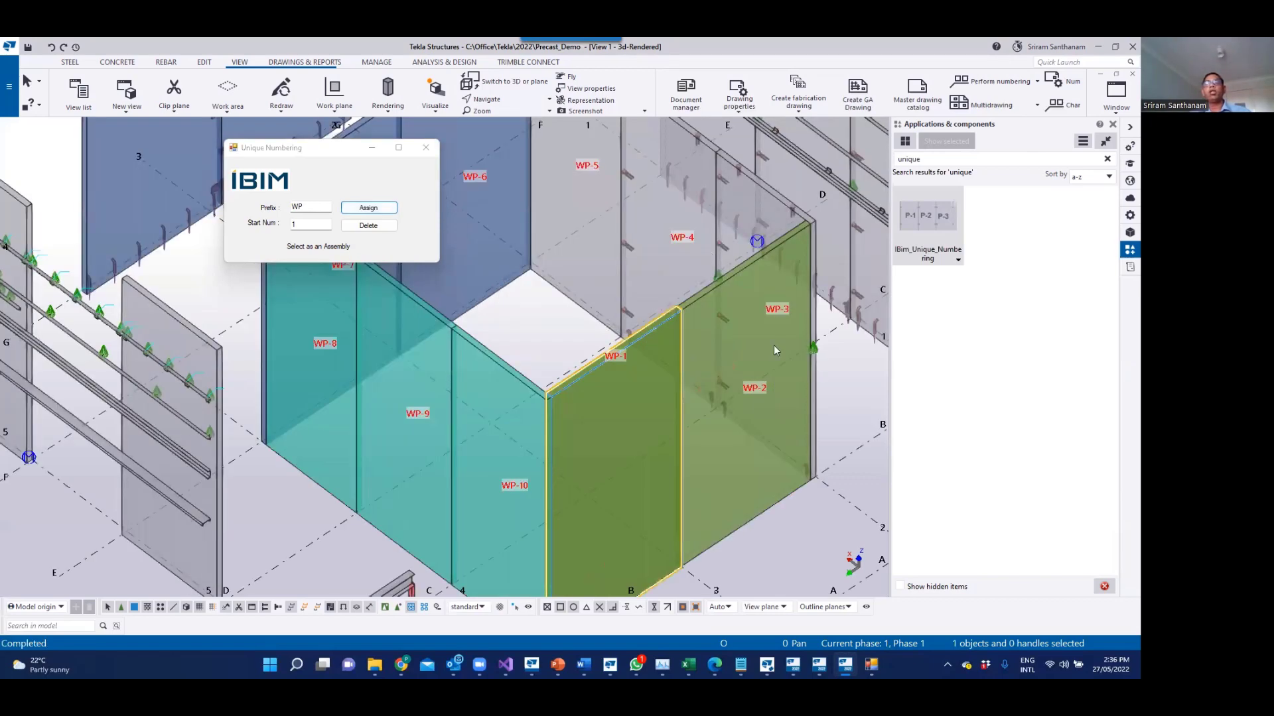
pyautogui.scroll(-3, 774, 345)
pyautogui.keyDown('ctrl'); pyautogui.moveTo(757, 327); pyautogui.dragTo(808, 318, button='middle'); pyautogui.keyUp('ctrl')
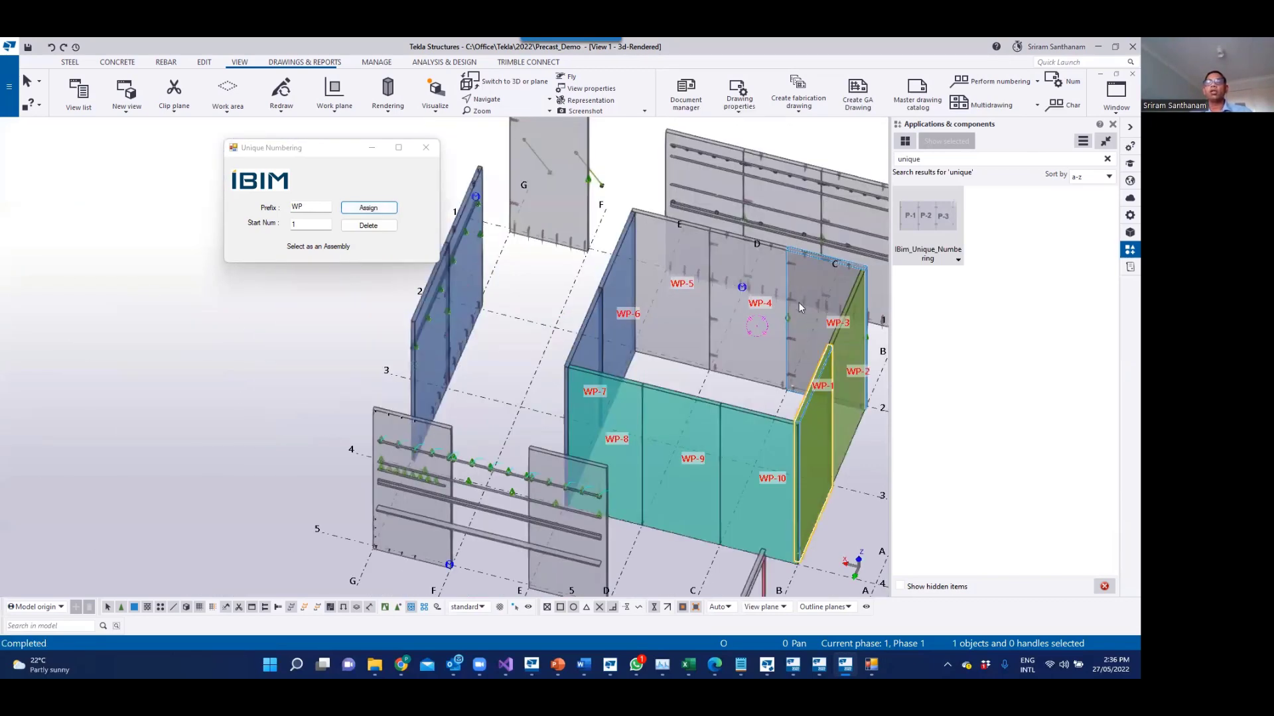
pyautogui.keyDown('ctrl'); pyautogui.moveTo(818, 420); pyautogui.dragTo(709, 416, button='middle'); pyautogui.keyUp('ctrl')
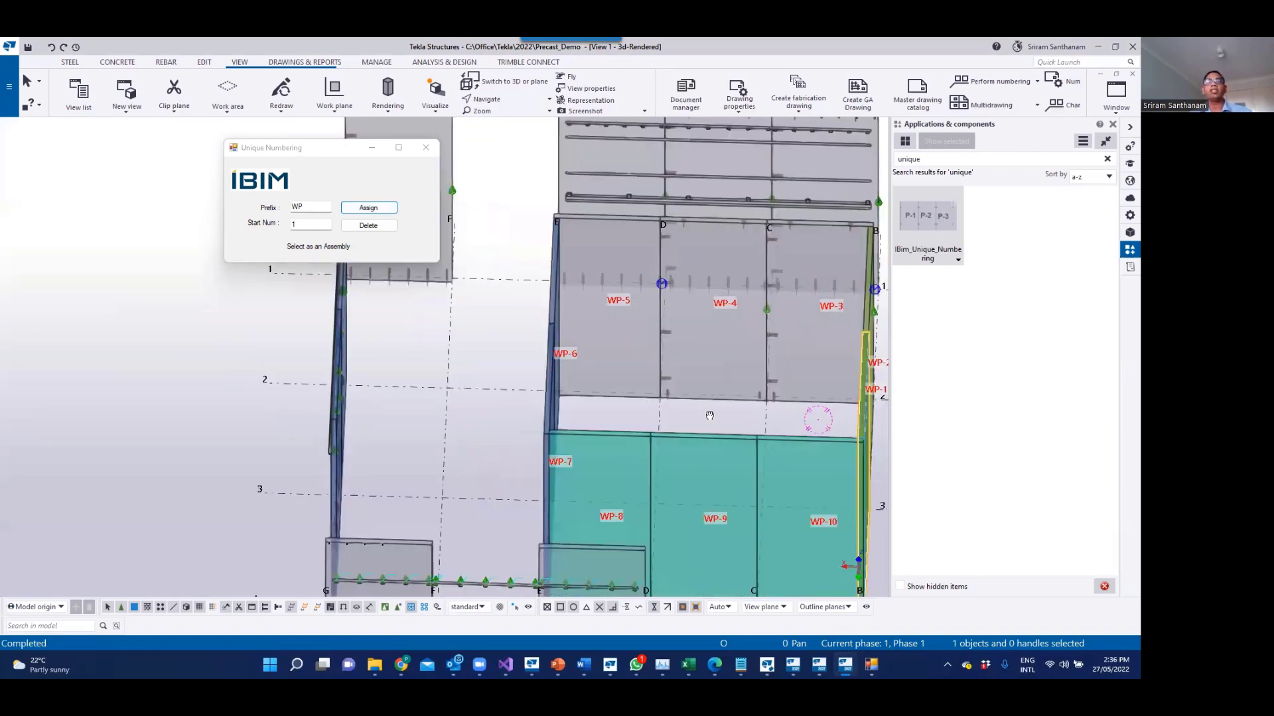
pyautogui.hotkey('ctrl', 'p')
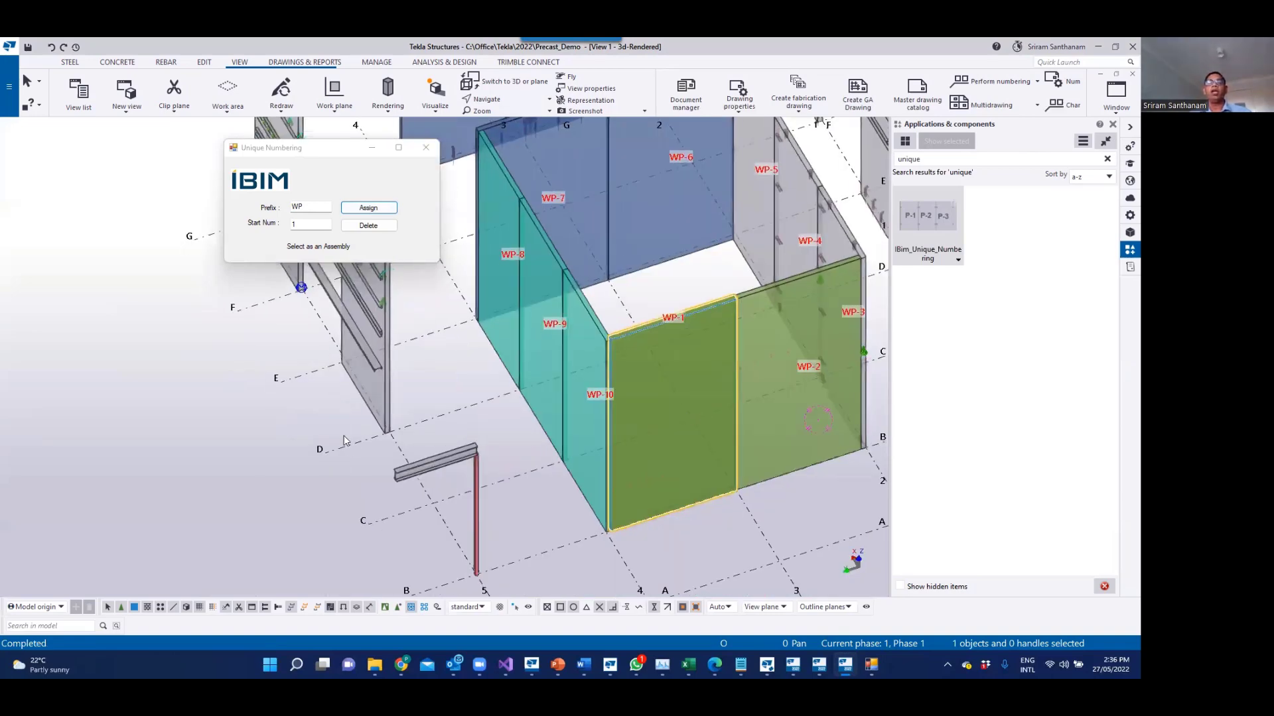
pyautogui.scroll(-3, 753, 323)
pyautogui.scroll(4, 687, 345)
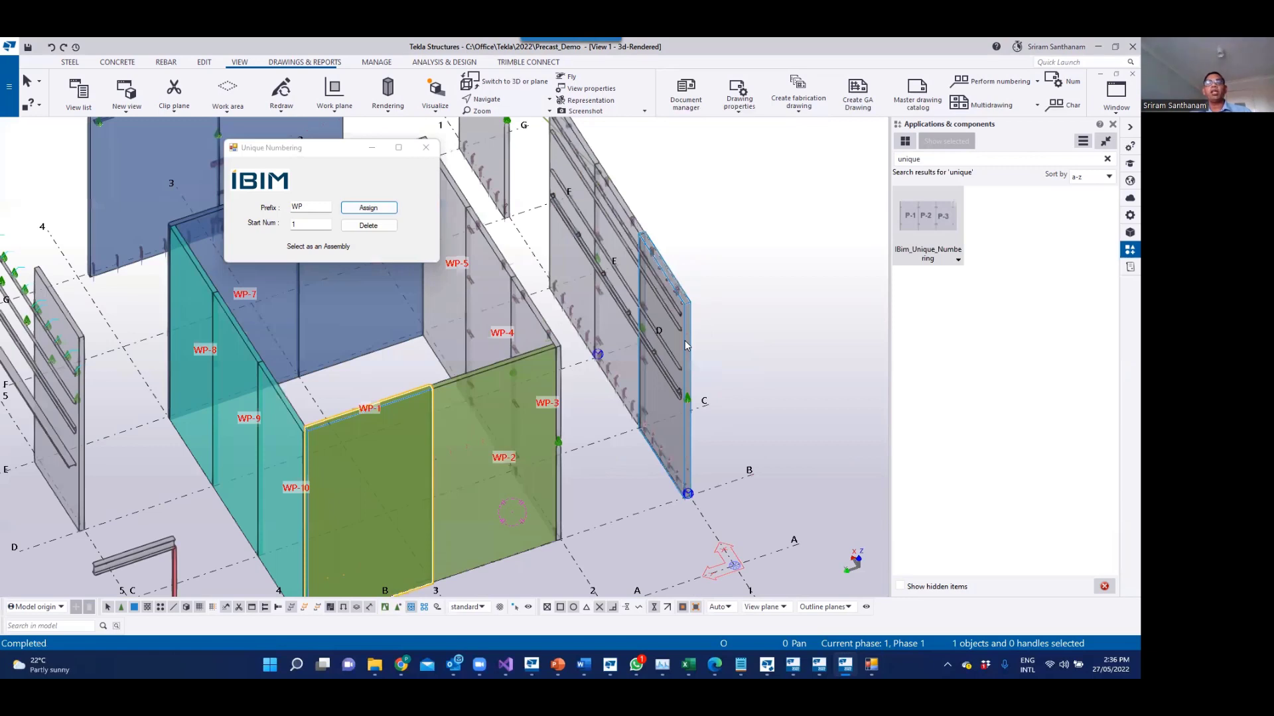
# Step: Set the start number to 11 and assign WP numbers to the three separate wall panels along grid 1
pyautogui.click(687, 345)
pyautogui.click(455, 169)
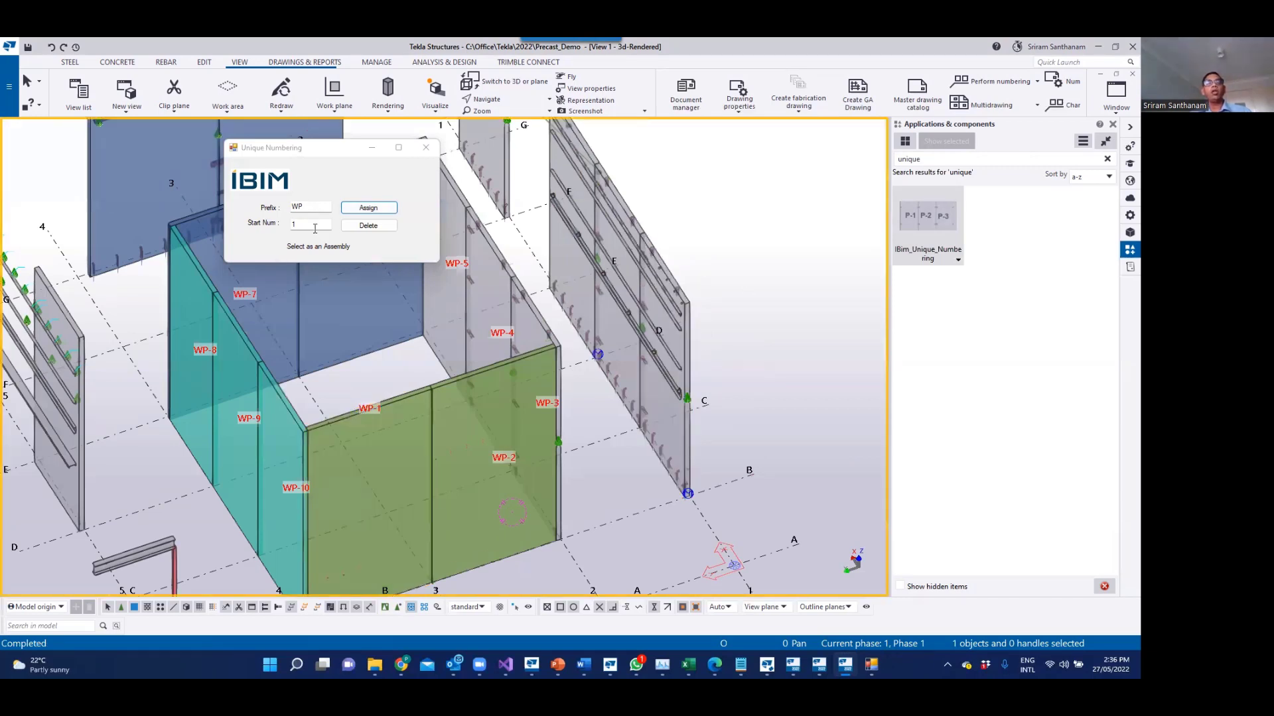
pyautogui.click(315, 225)
pyautogui.write('1')
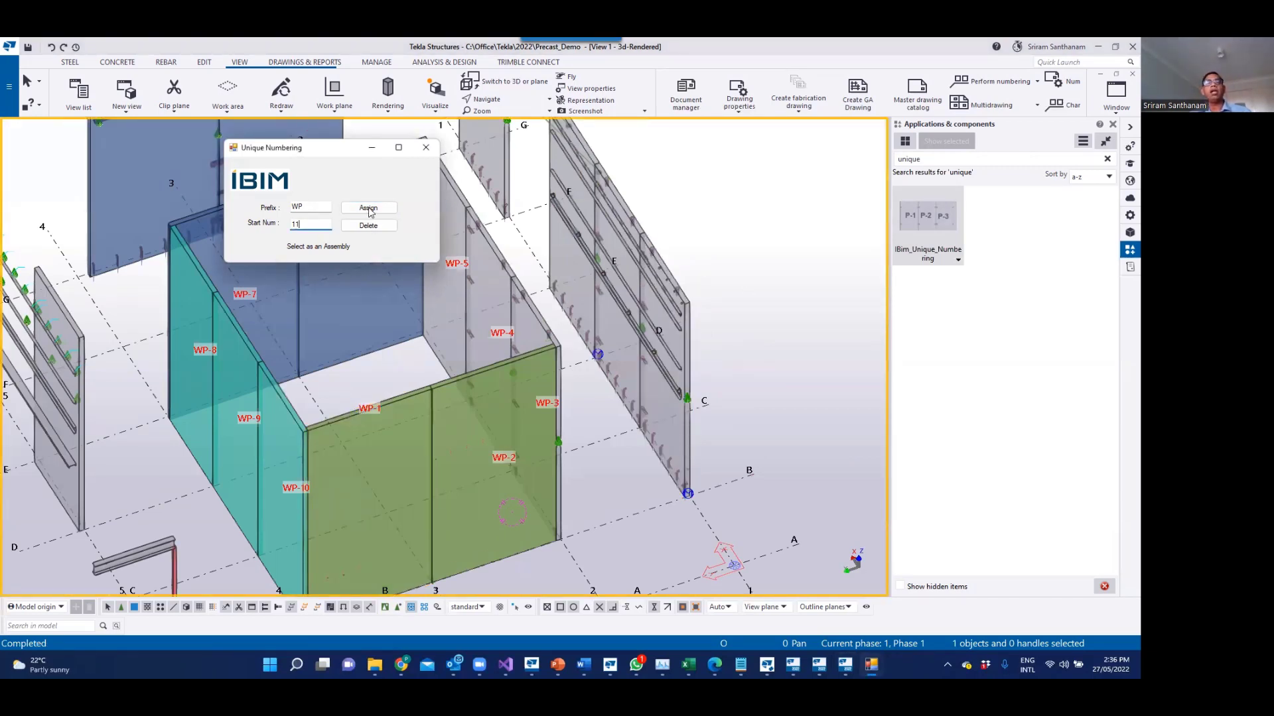
pyautogui.click(369, 209)
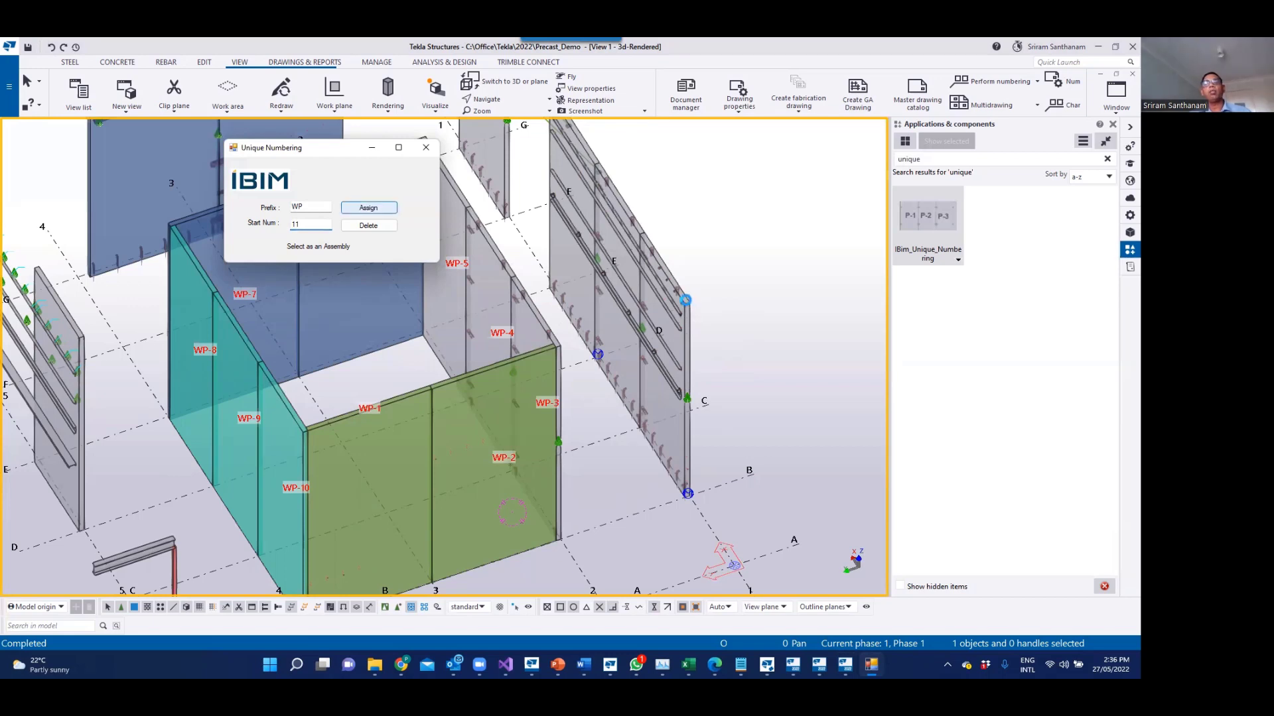
pyautogui.click(587, 155)
pyautogui.scroll(2, 711, 171)
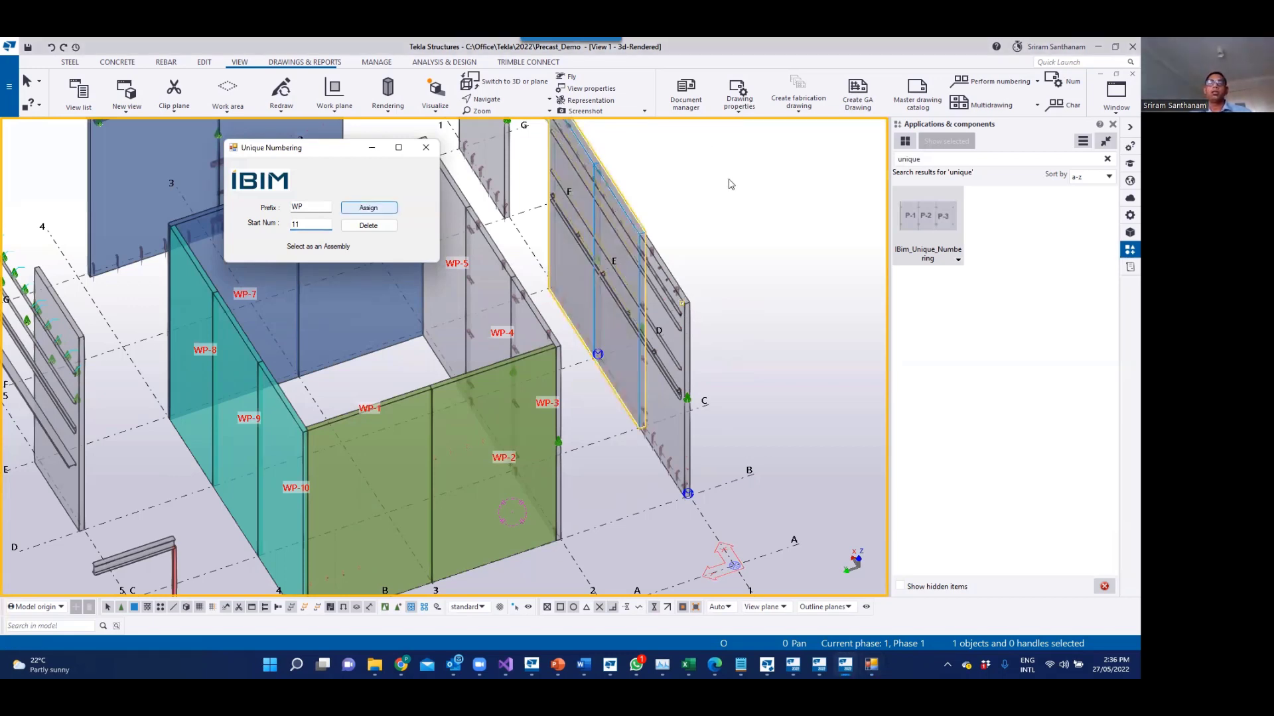
pyautogui.scroll(-3, 766, 253)
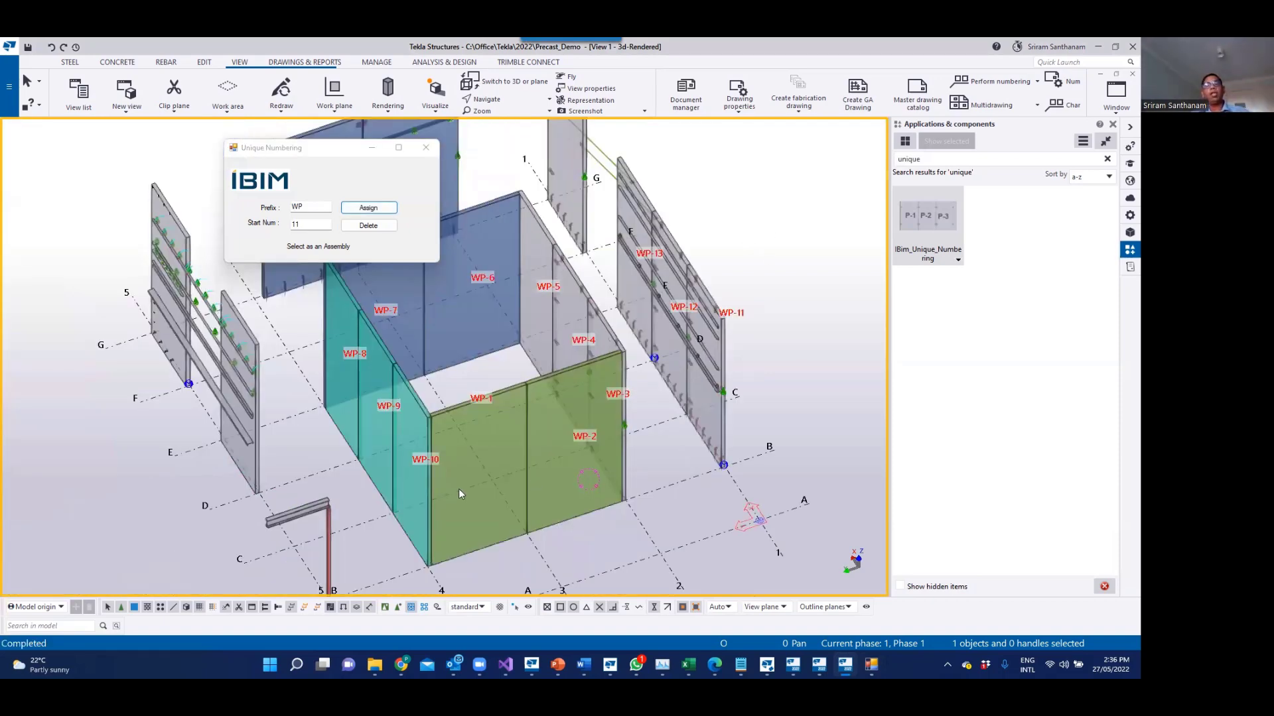
# Step: Check the cast unit position number format string in the Numbering advanced options, and close the Unique Numbering tool and the options
pyautogui.scroll(2, 464, 487)
pyautogui.scroll(2, 488, 306)
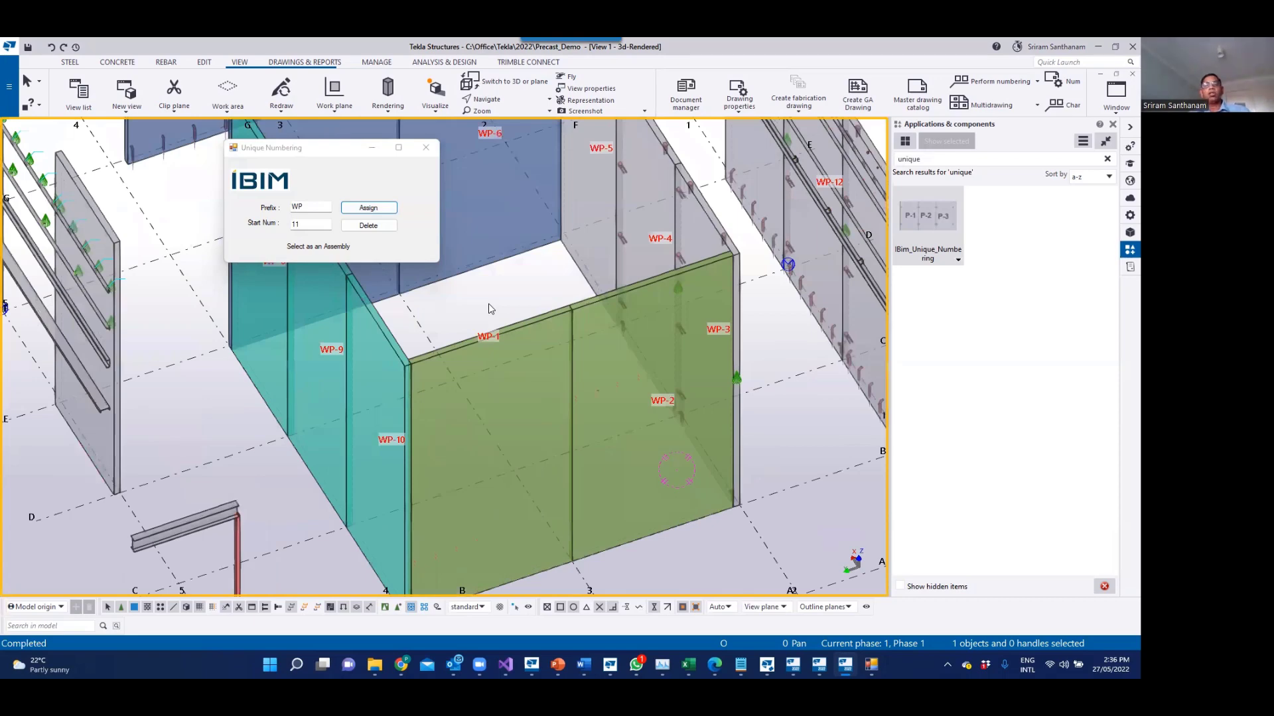
pyautogui.hotkey('ctrl', 'e')
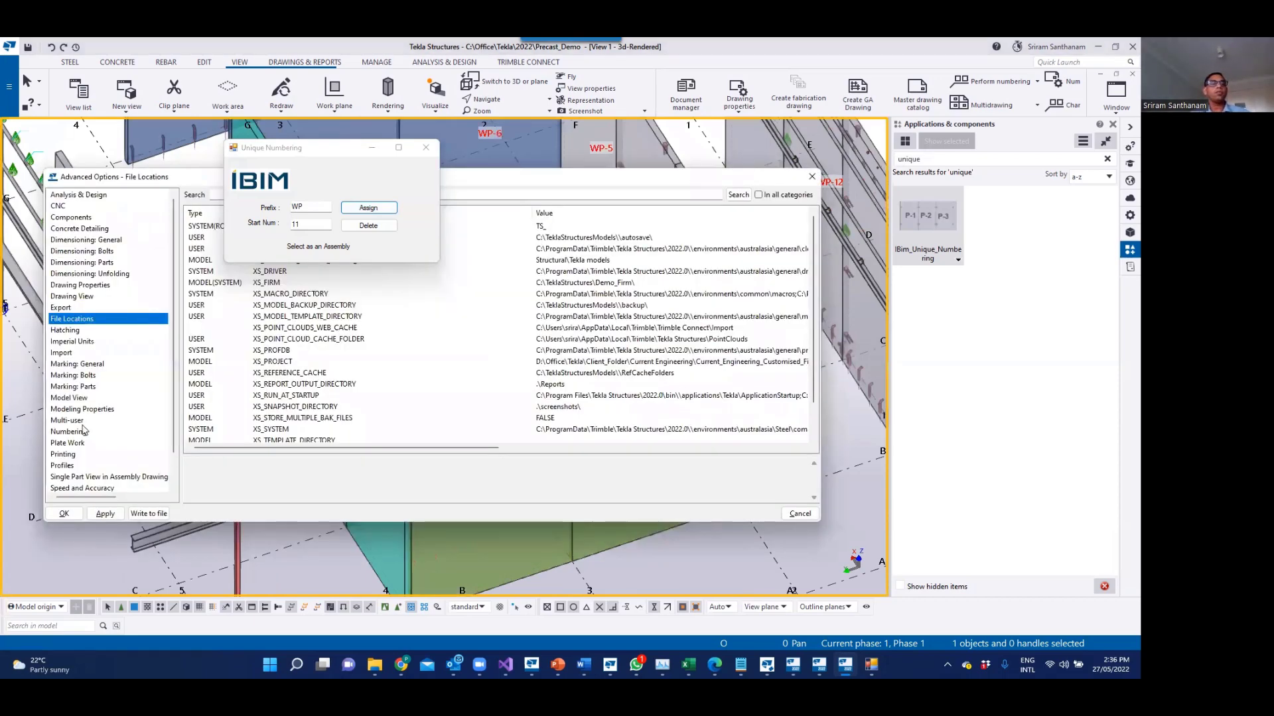
pyautogui.click(72, 420)
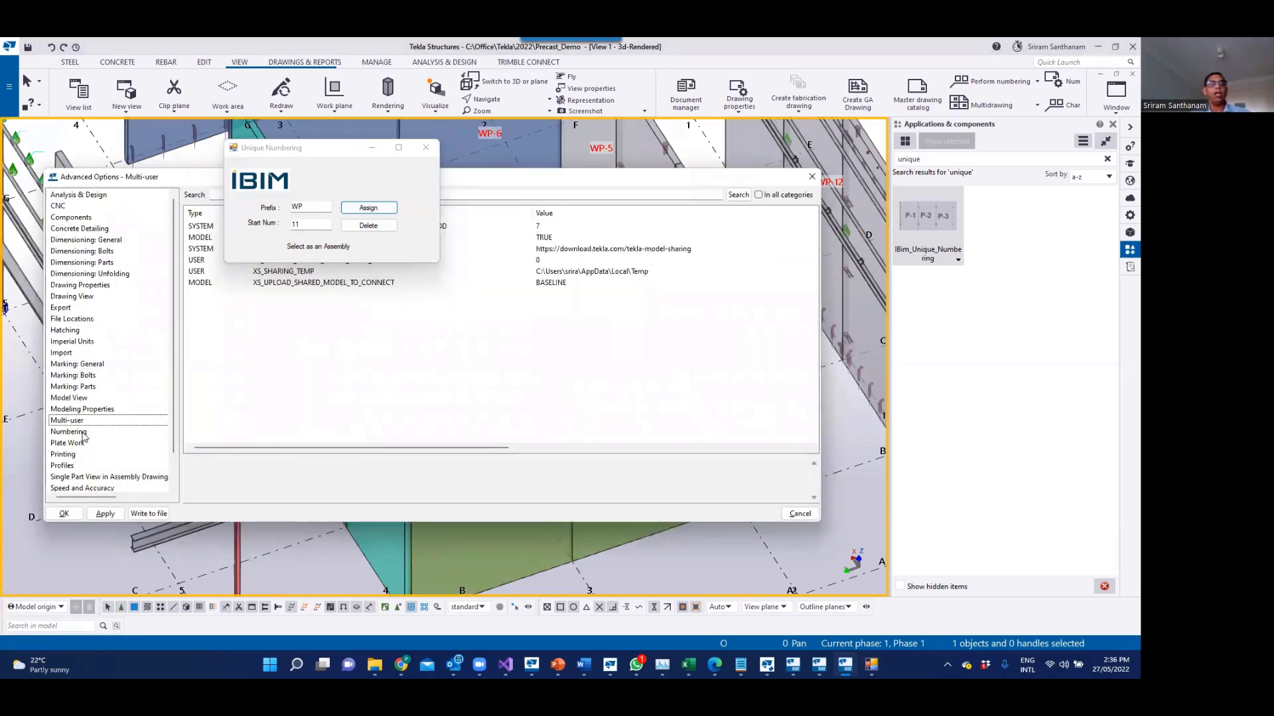
pyautogui.click(83, 432)
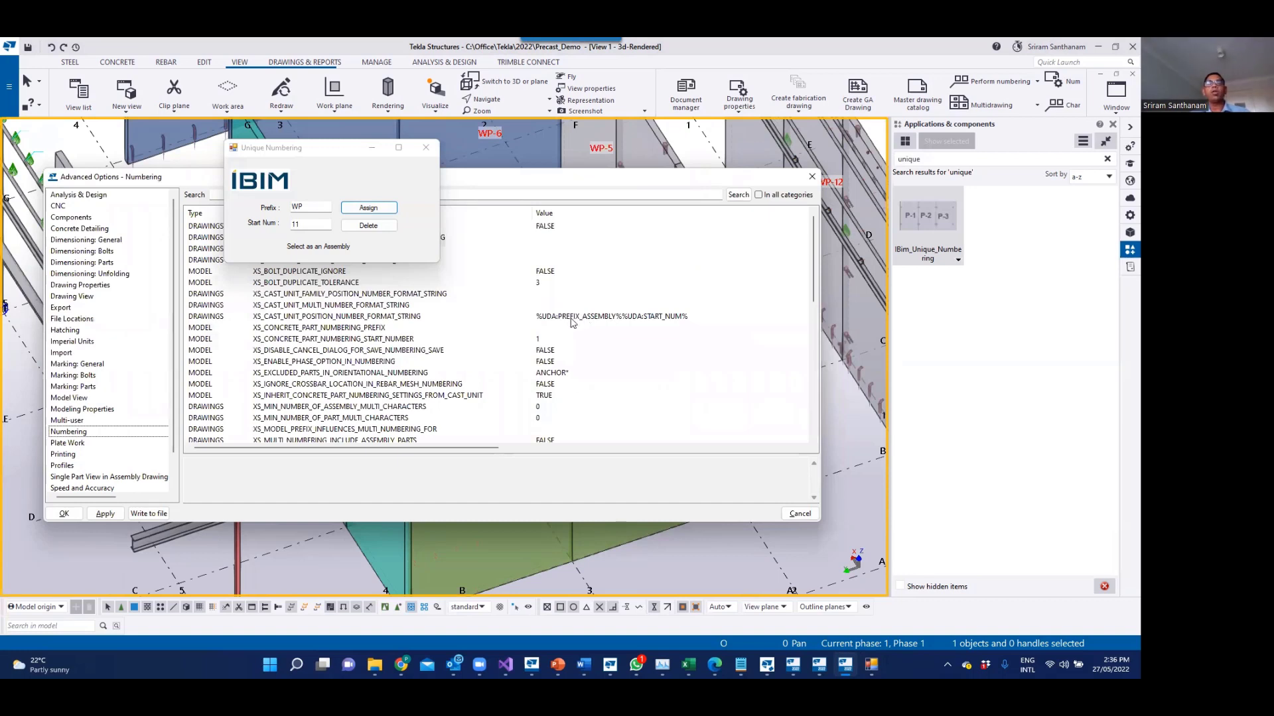
pyautogui.click(421, 151)
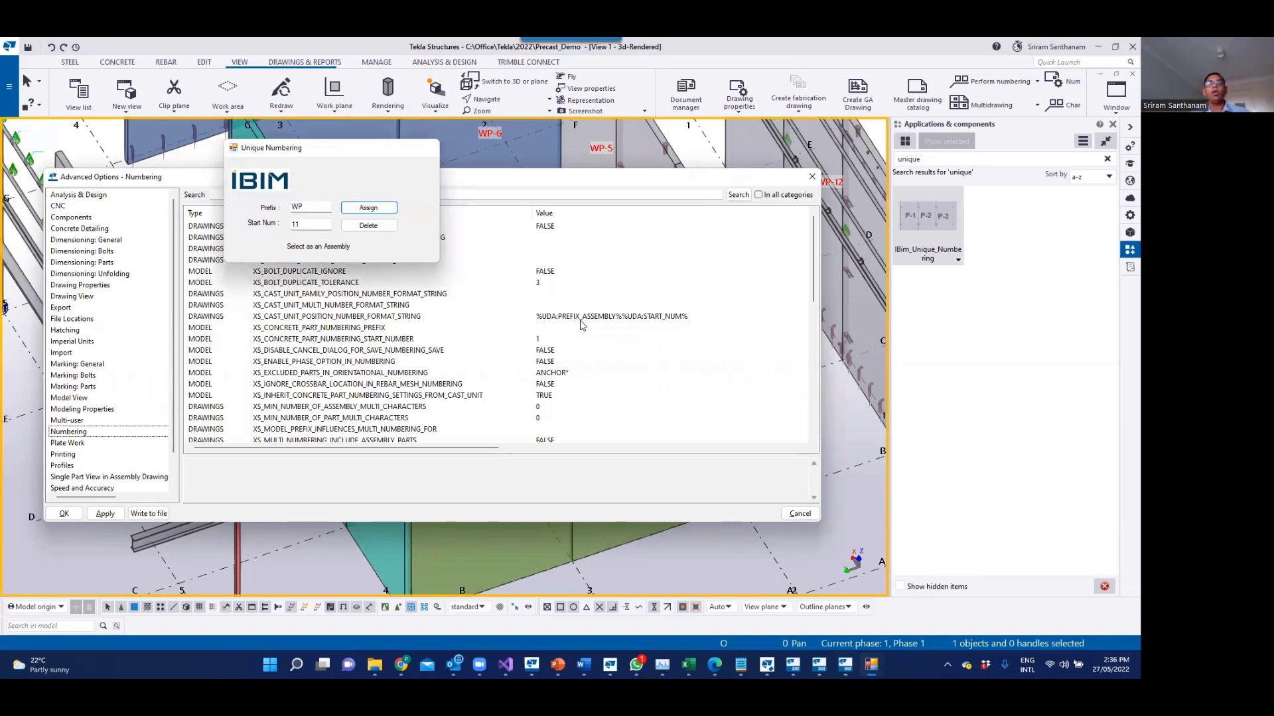
pyautogui.hotkey('alt', 'F4')
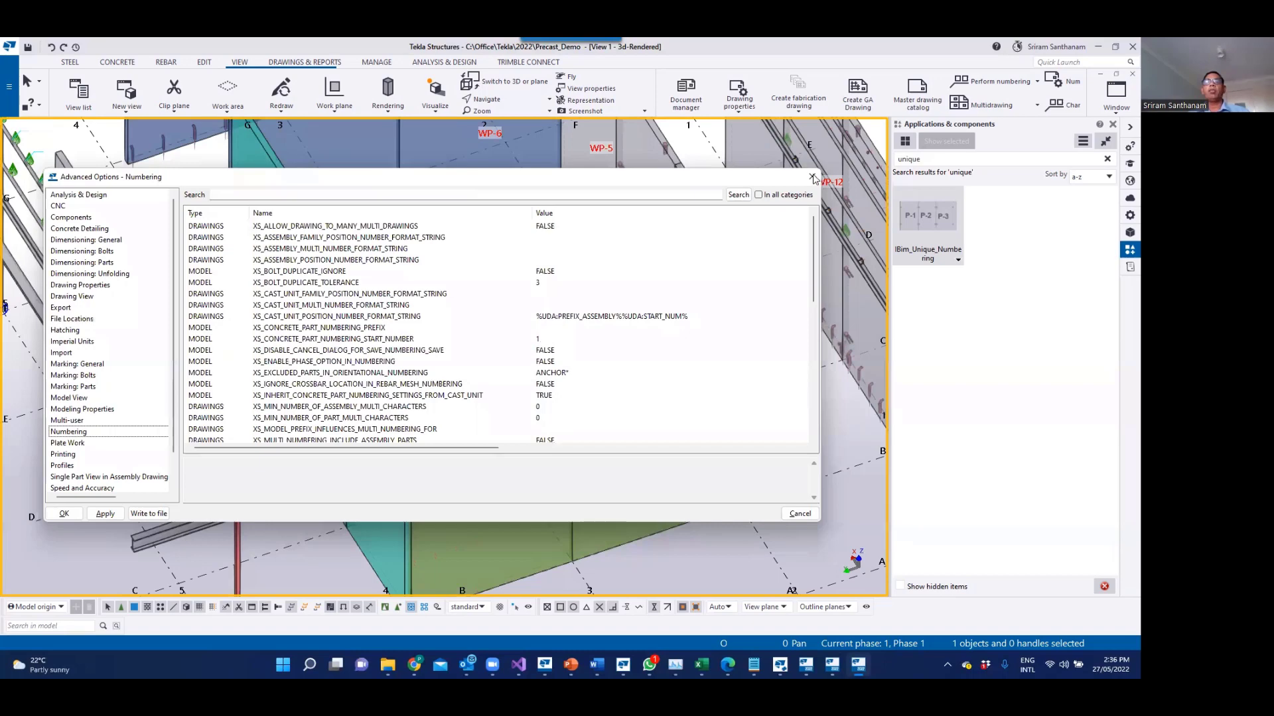
pyautogui.press('Escape')
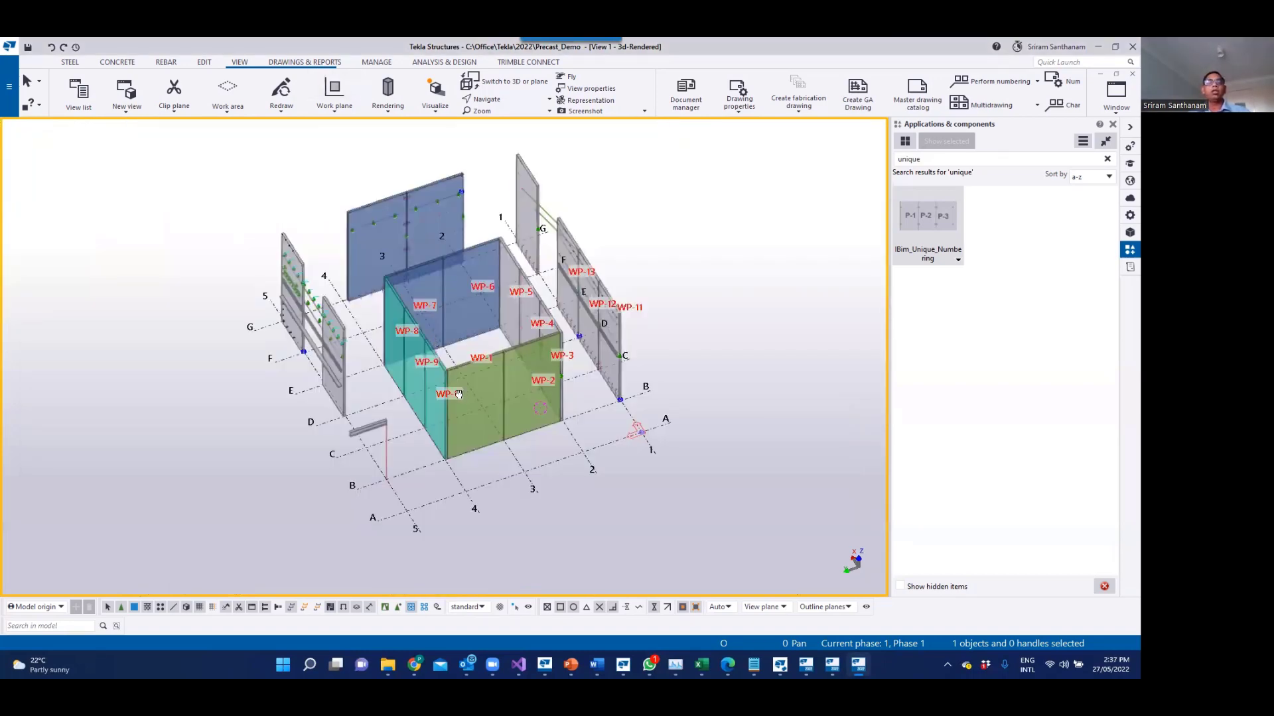
# Step: Select all objects in the model and clear their part and assembly numbers
pyautogui.keyDown('ctrl'); pyautogui.moveTo(426, 375); pyautogui.dragTo(400, 299, button='middle'); pyautogui.keyUp('ctrl')
pyautogui.moveTo(368, 281); pyautogui.dragTo(574, 506)
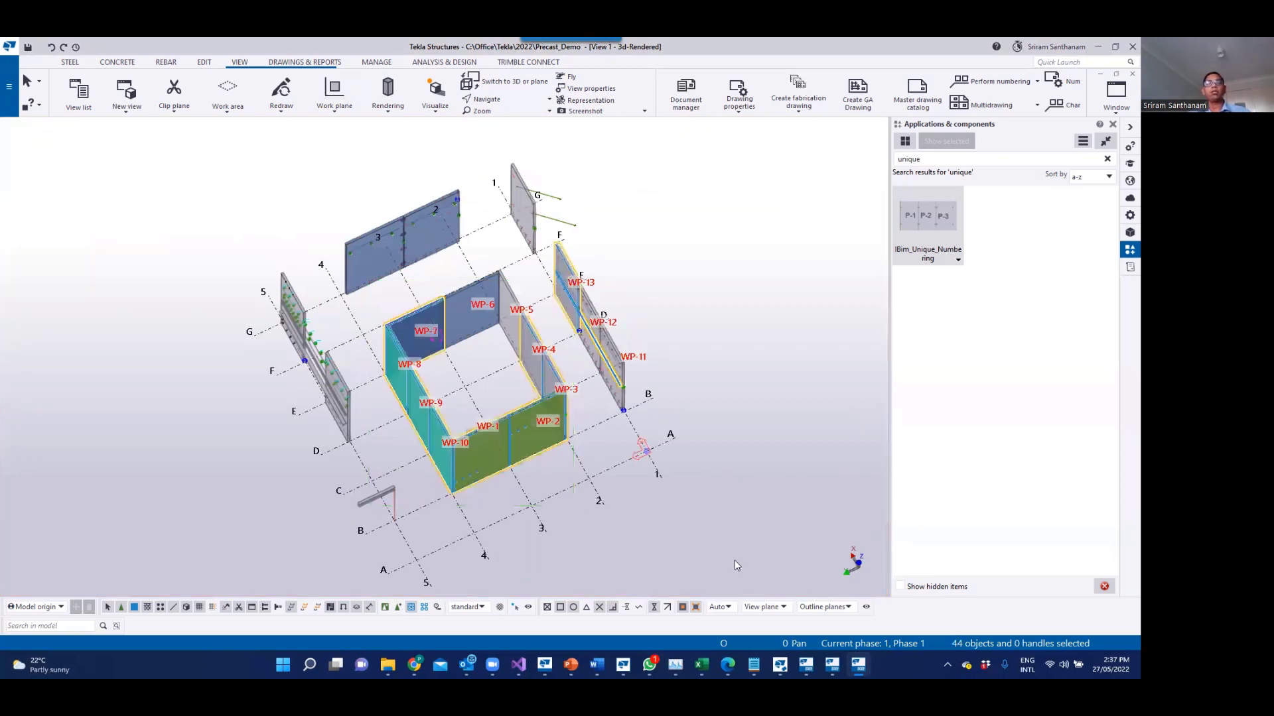
pyautogui.moveTo(735, 564); pyautogui.dragTo(204, 162)
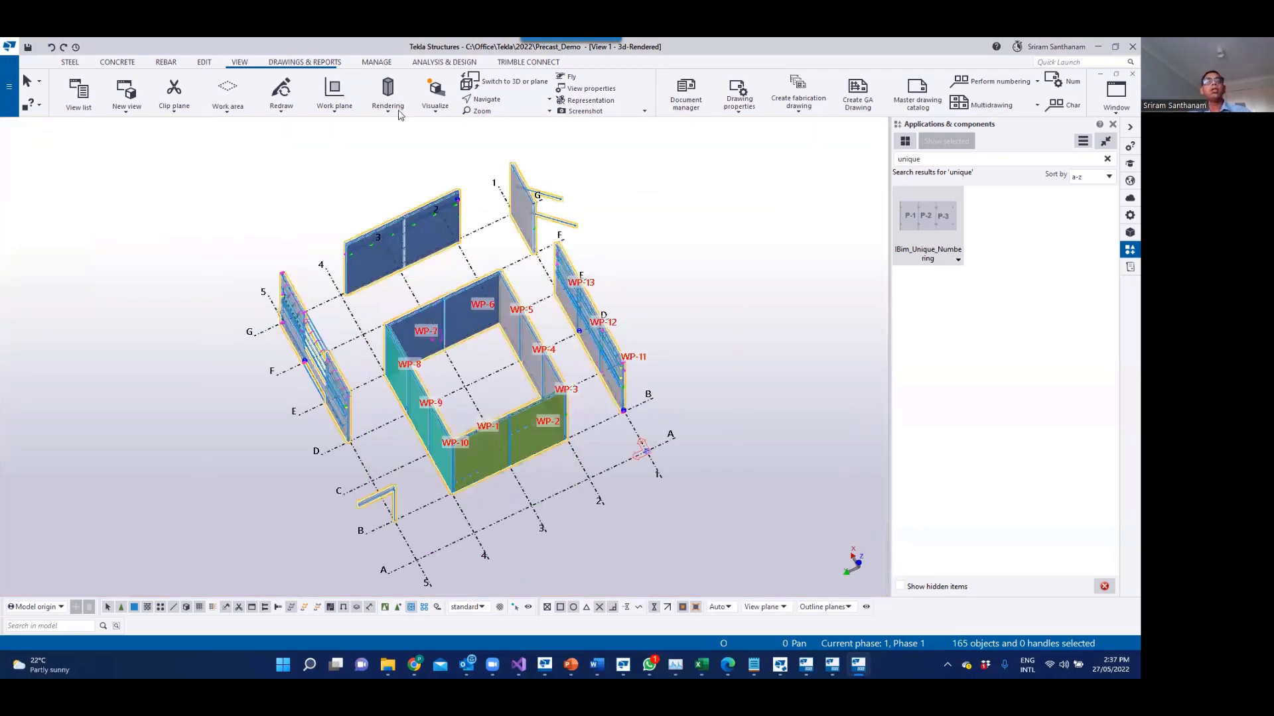
pyautogui.click(296, 66)
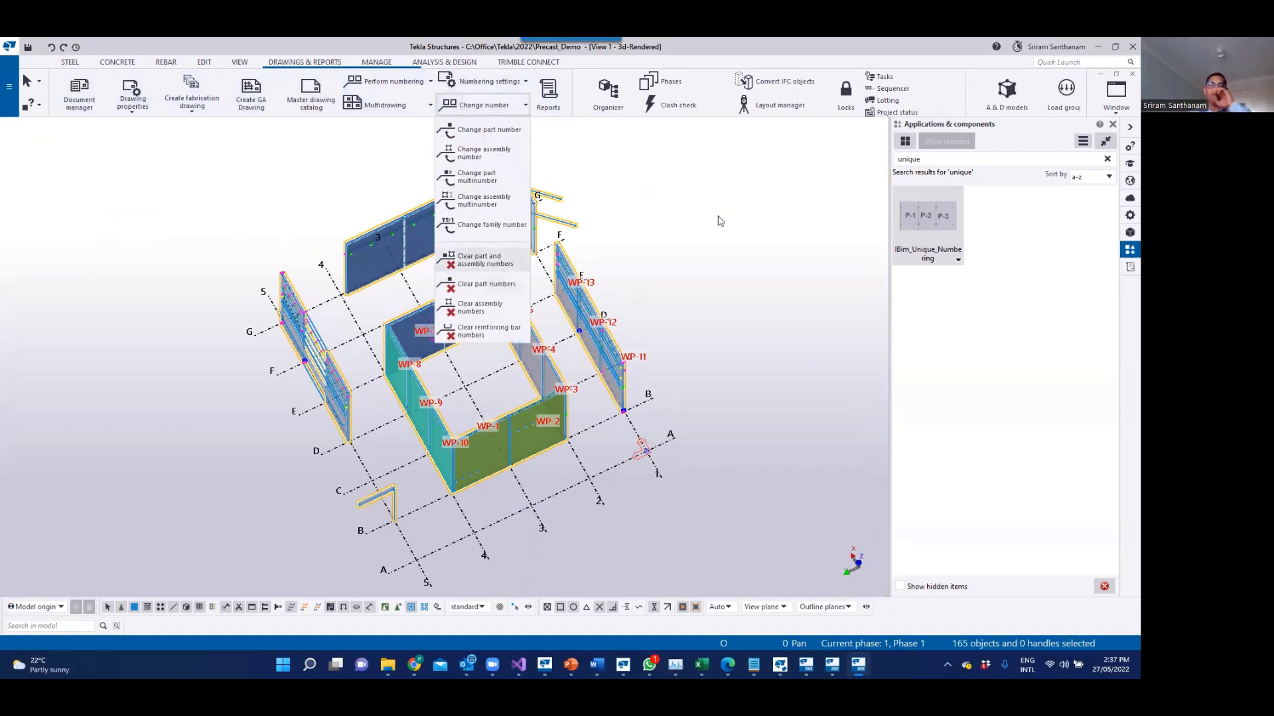
pyautogui.click(482, 260)
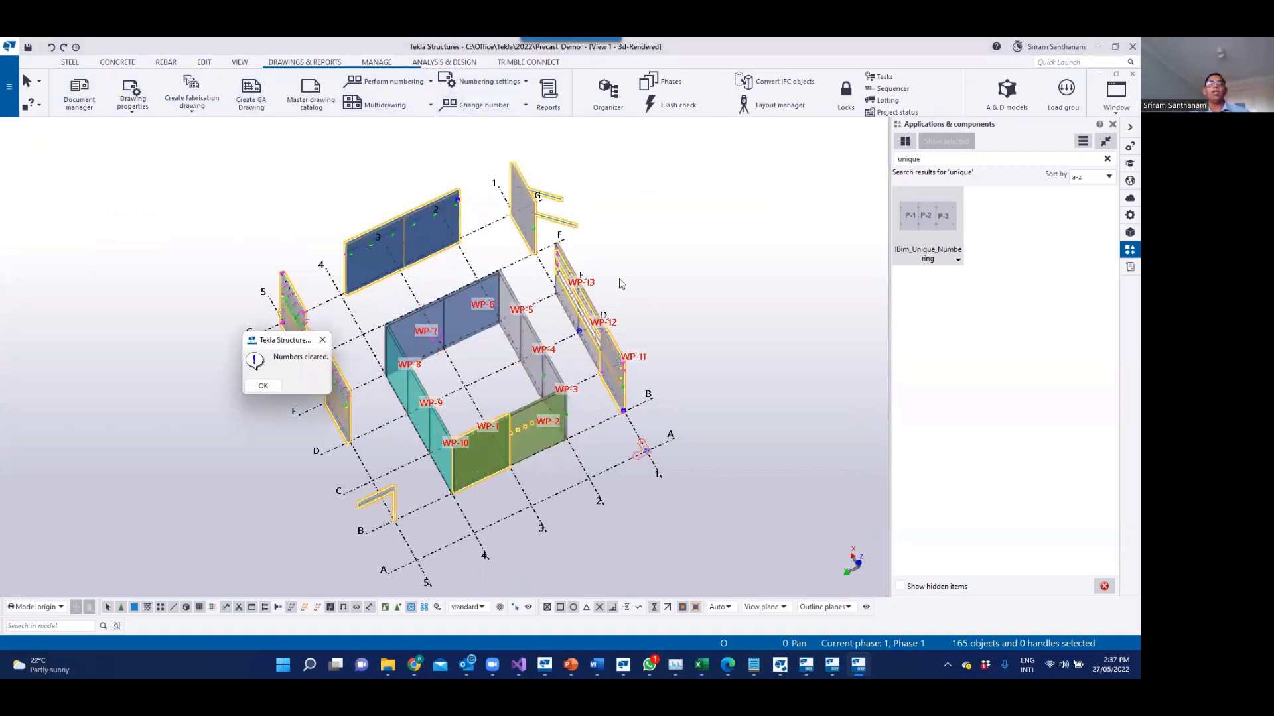
pyautogui.press('Return')
pyautogui.click(667, 252)
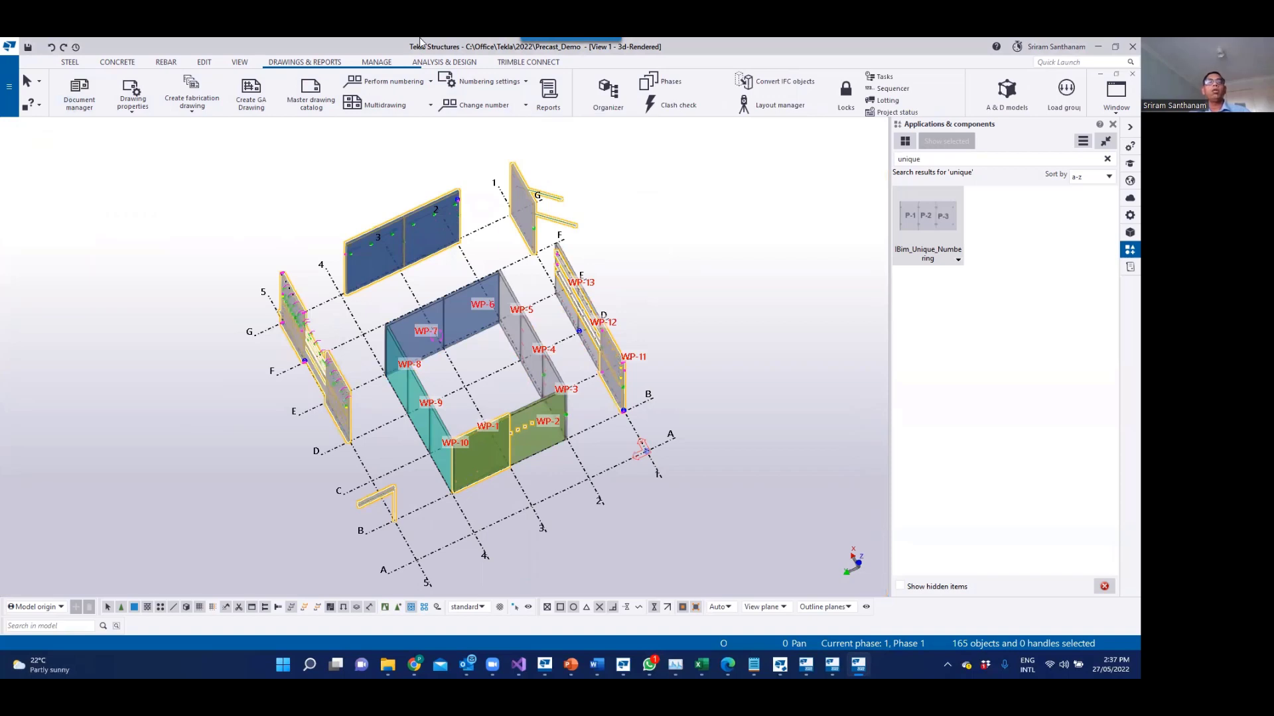
# Step: Redraw the view to remove the temporary WP labels and perform numbering on the model
pyautogui.rightClick(396, 164)
pyautogui.click(424, 232)
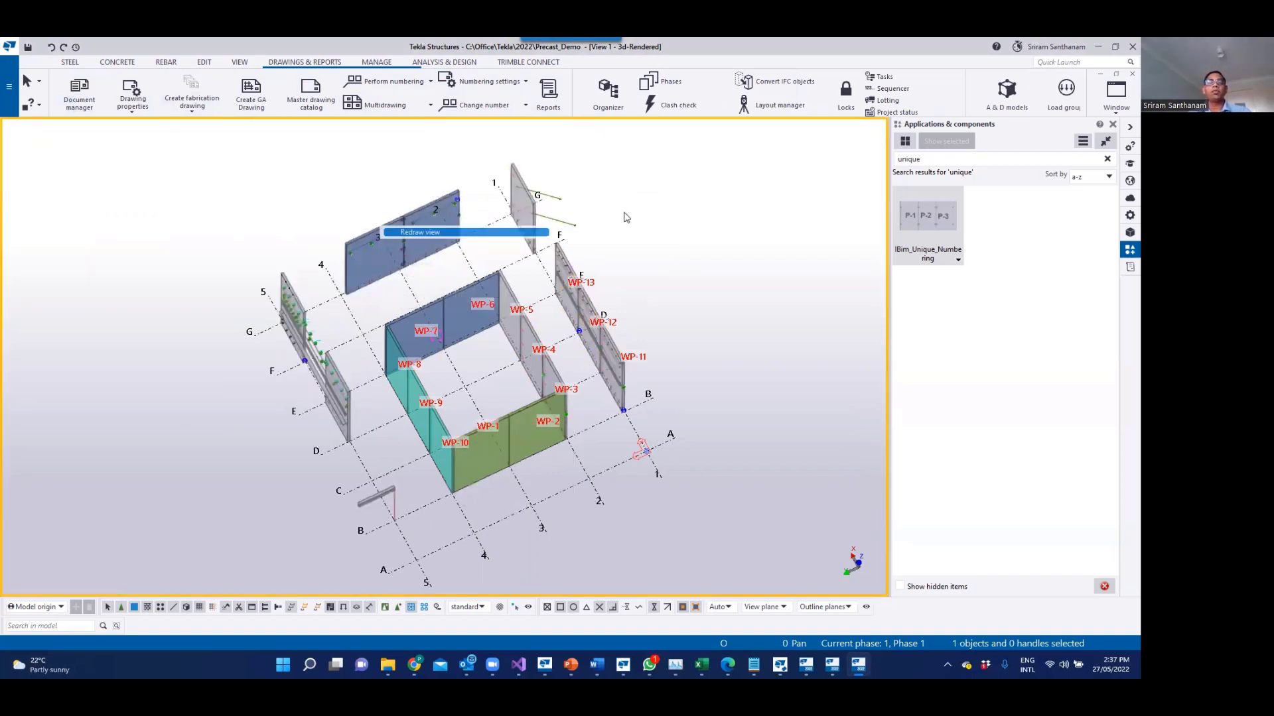
pyautogui.click(390, 85)
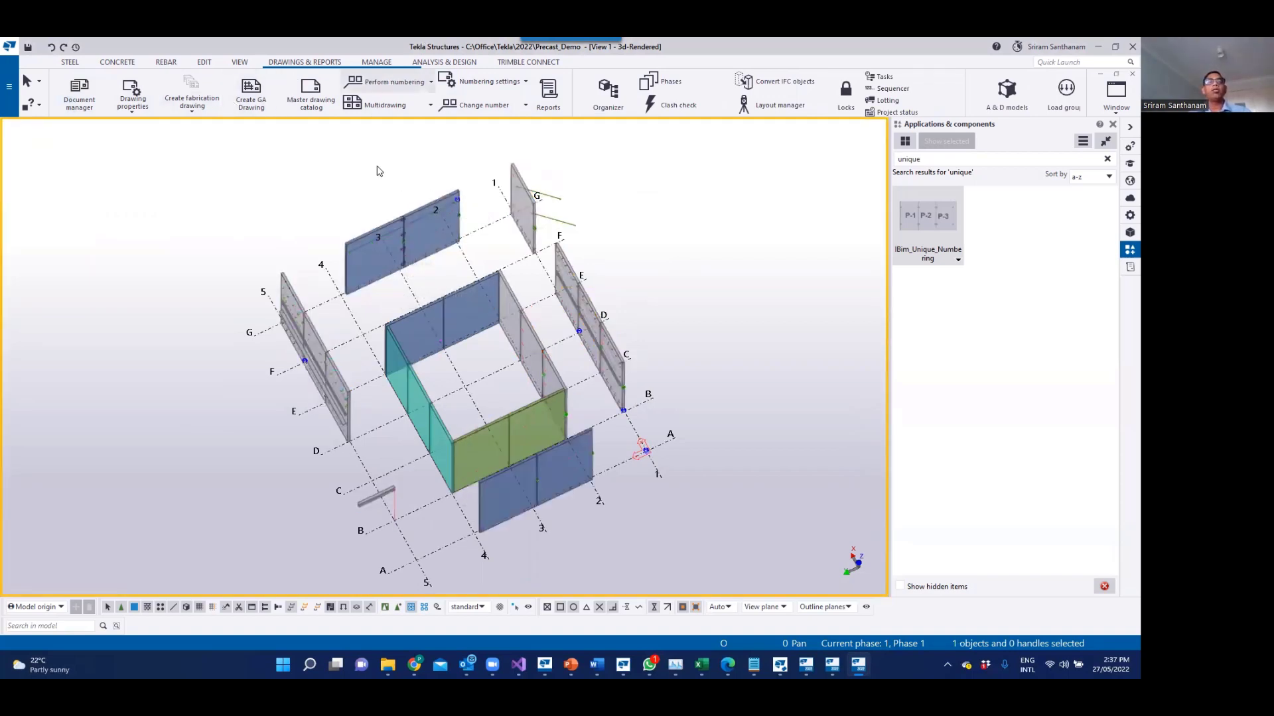
pyautogui.click(379, 167)
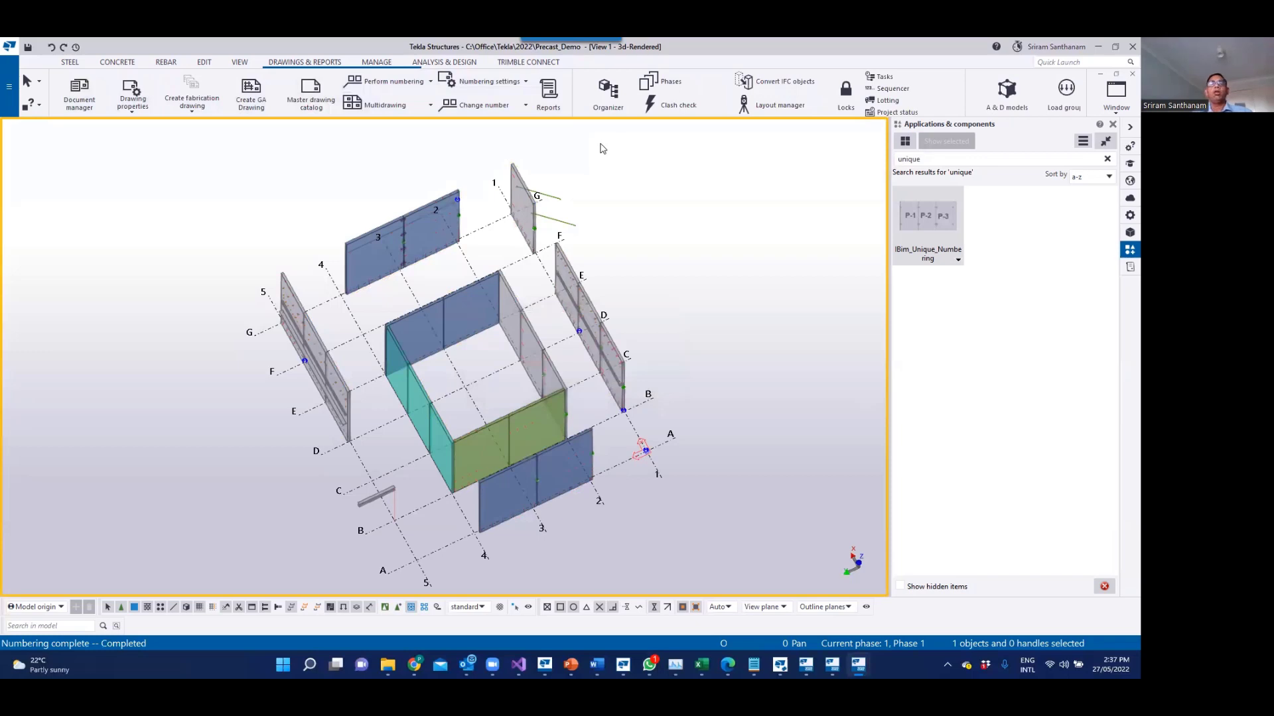
# Step: Create a report from all objects using the #Id_CastUnit_List template, replacing the existing file
pyautogui.click(551, 91)
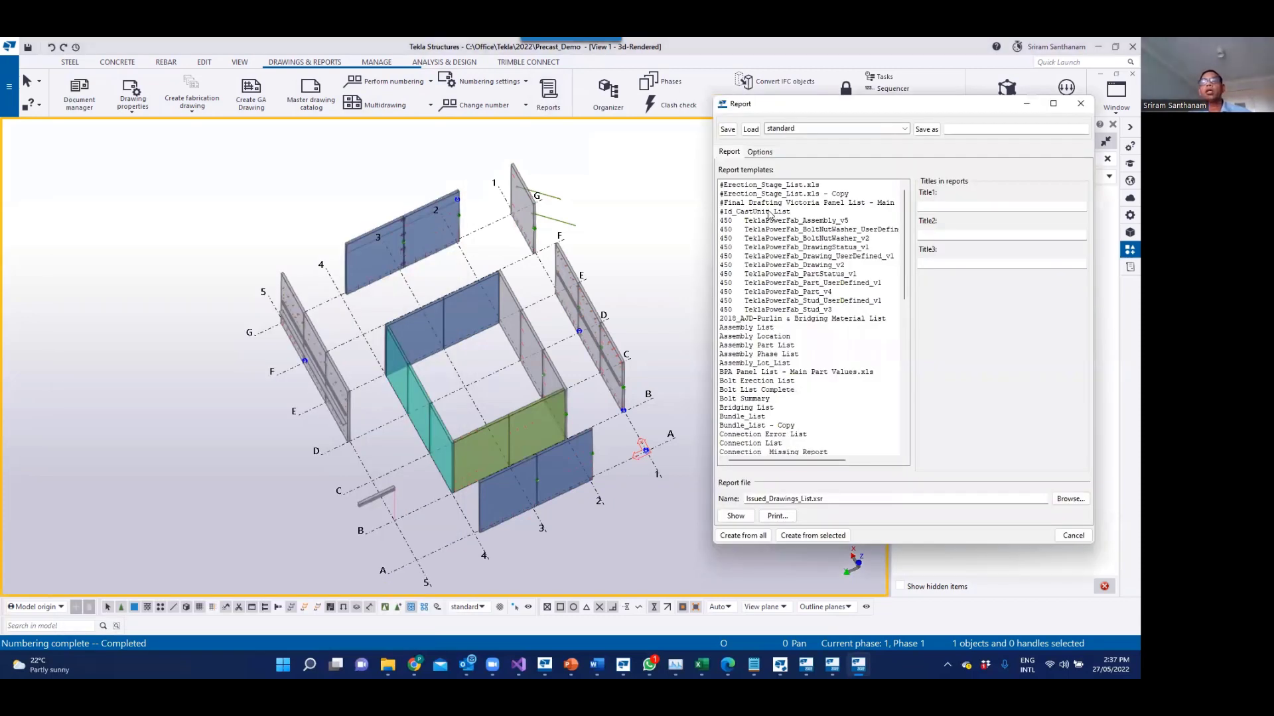
pyautogui.click(768, 214)
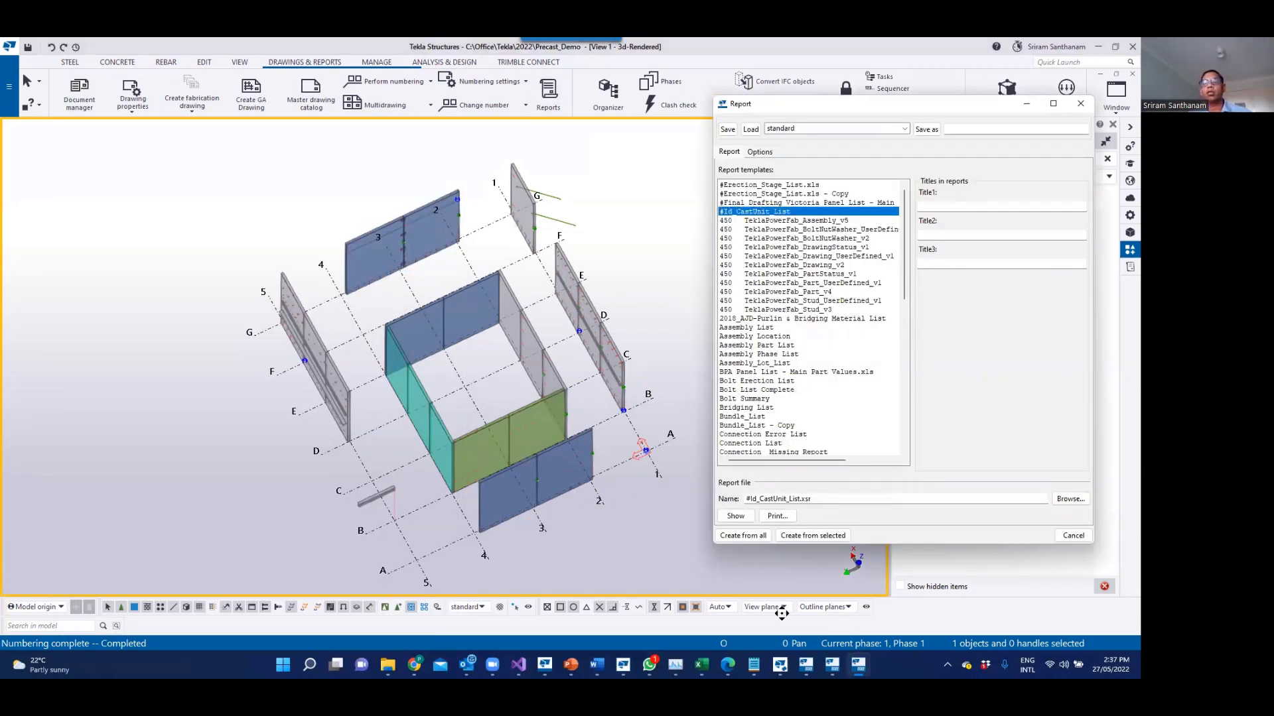
pyautogui.click(750, 538)
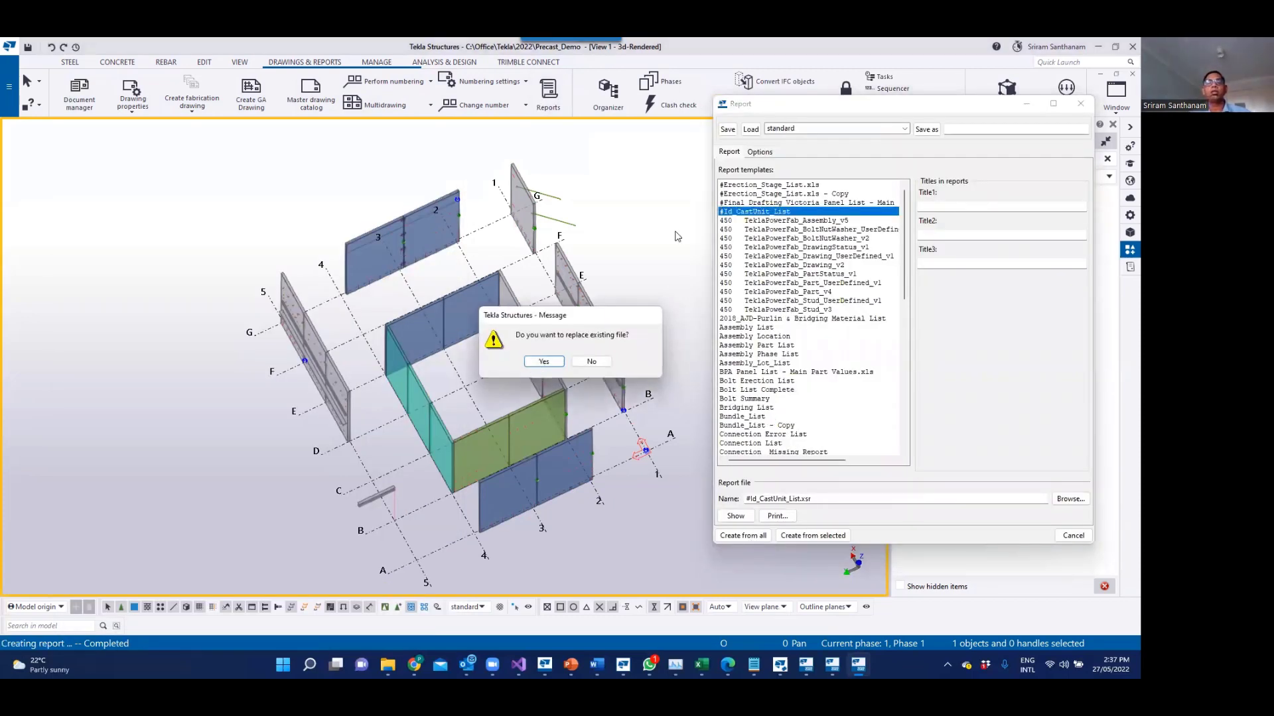
pyautogui.press('Return')
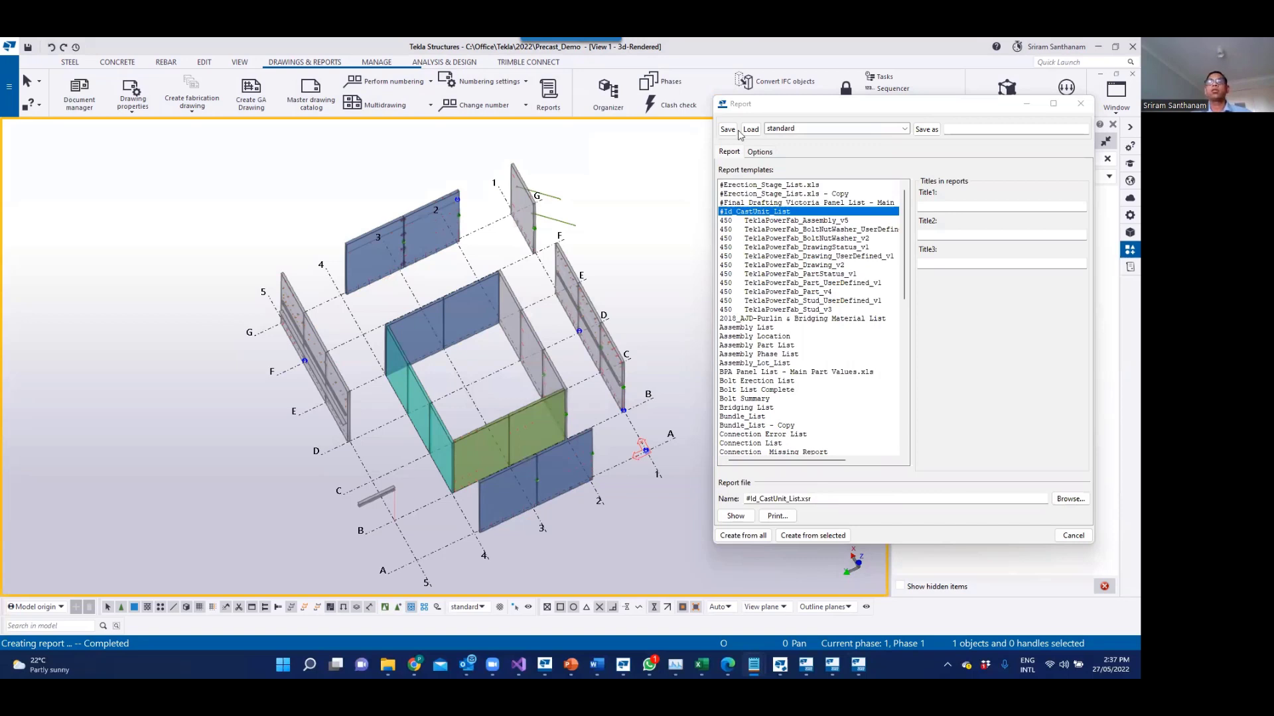
# Step: Set the report to show on dialog and recreate the cast unit list from all objects, replacing the existing file
pyautogui.click(760, 152)
pyautogui.click(833, 173)
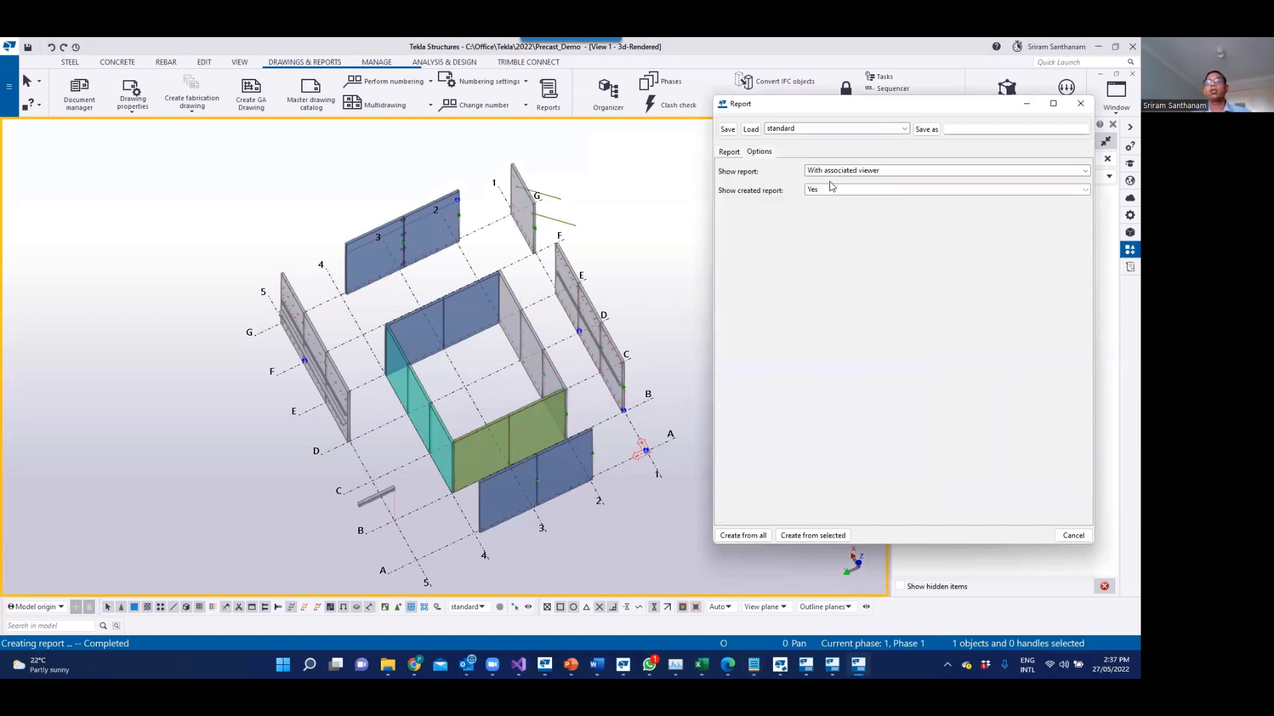
pyautogui.click(830, 182)
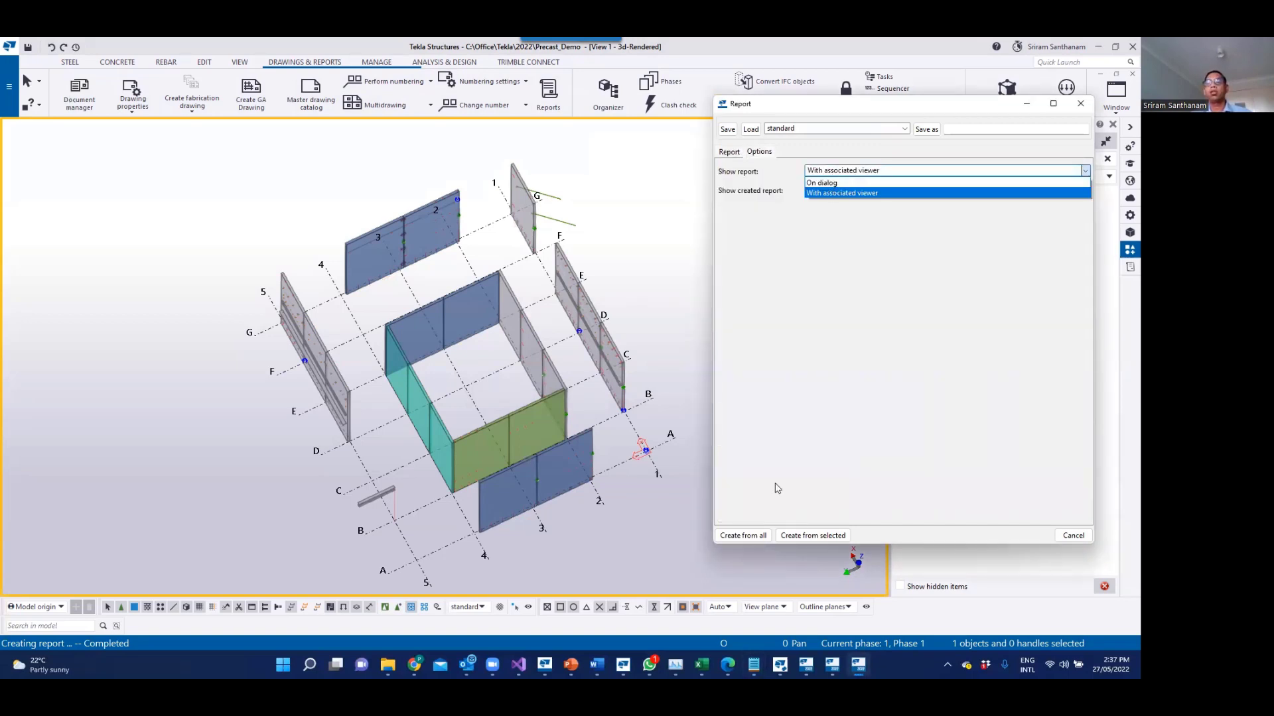
pyautogui.click(756, 537)
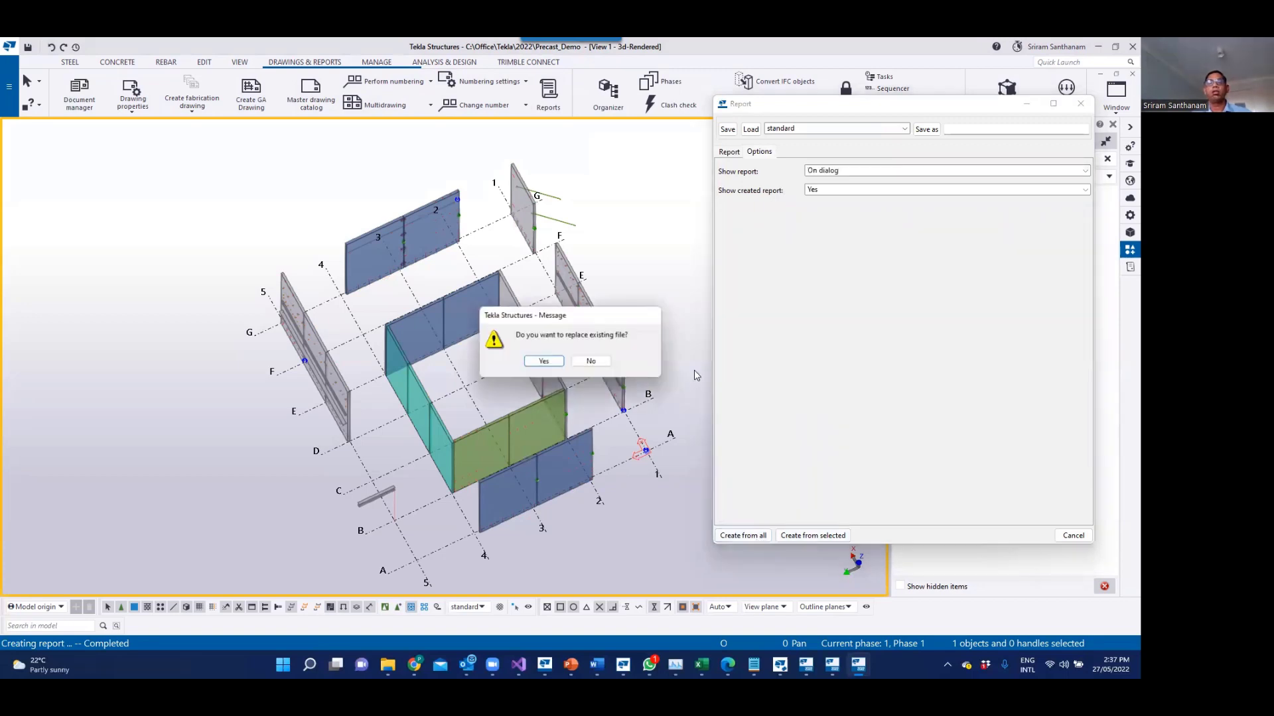
pyautogui.click(548, 363)
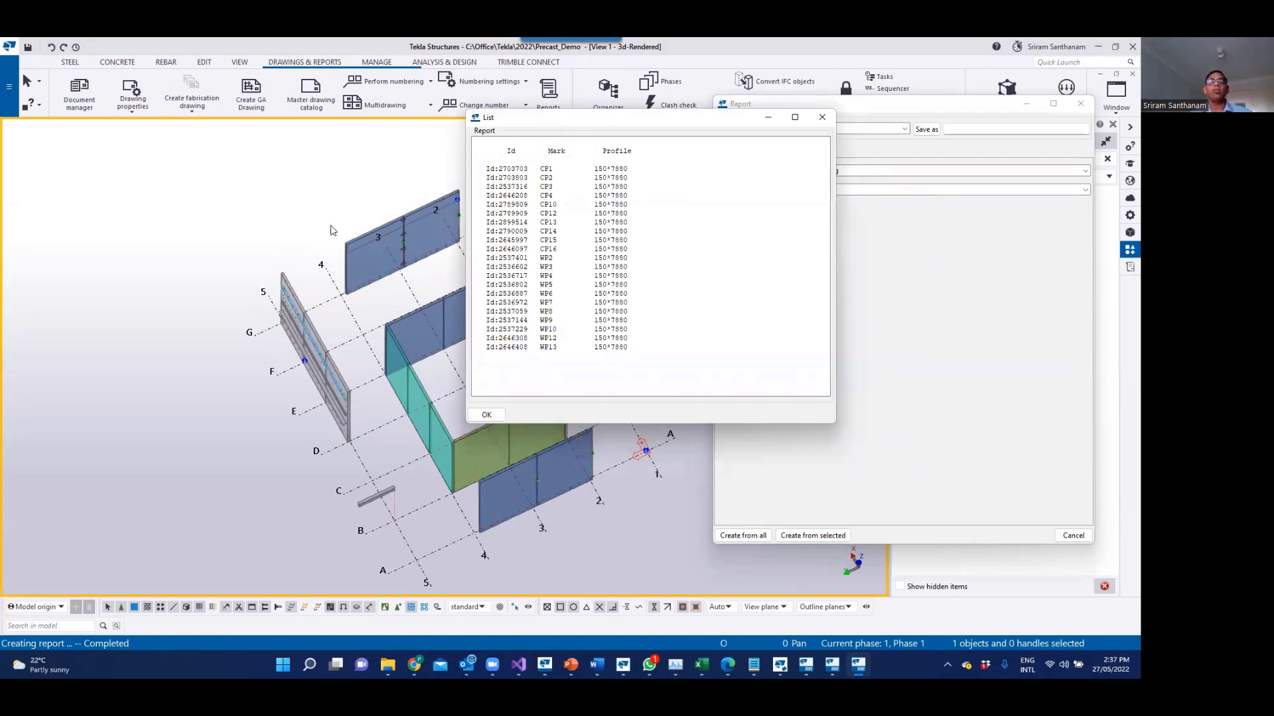
# Step: Compare the WP marks in the cast unit list with their wall panels by highlighting WP2 through WP13 entries, and close the report windows
pyautogui.scroll(-3, 129, 247)
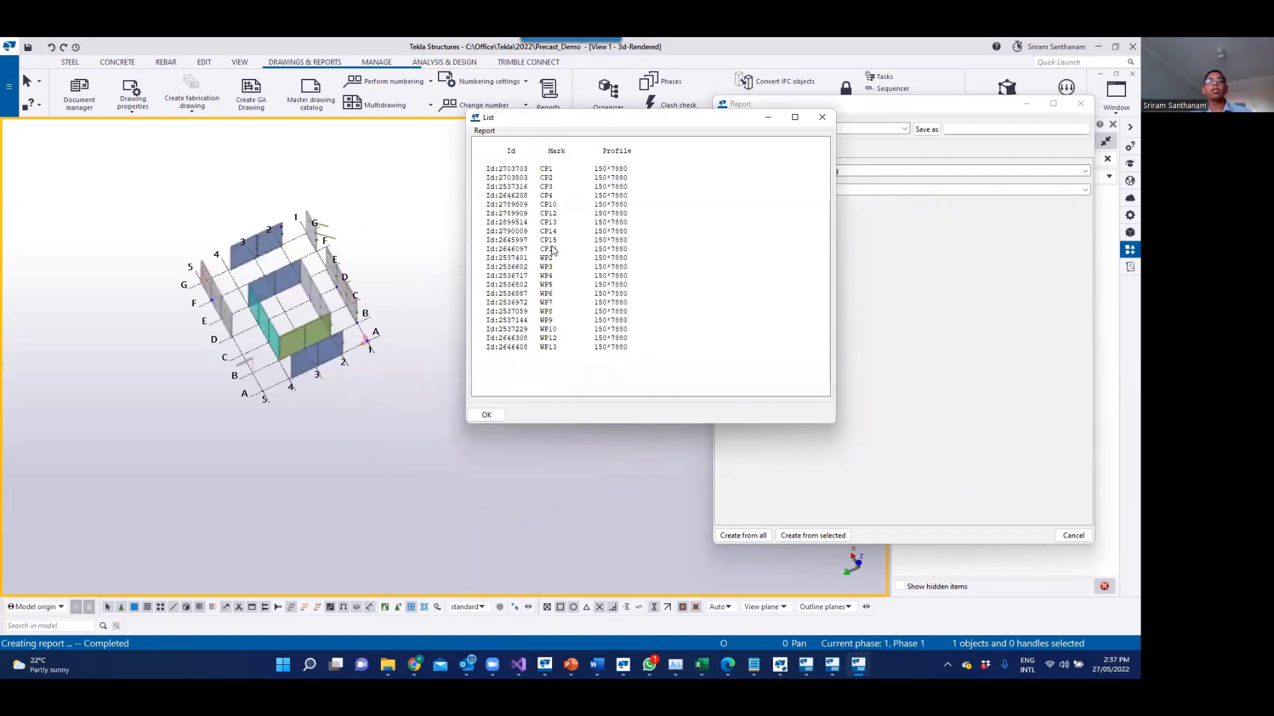
pyautogui.scroll(4, 549, 264)
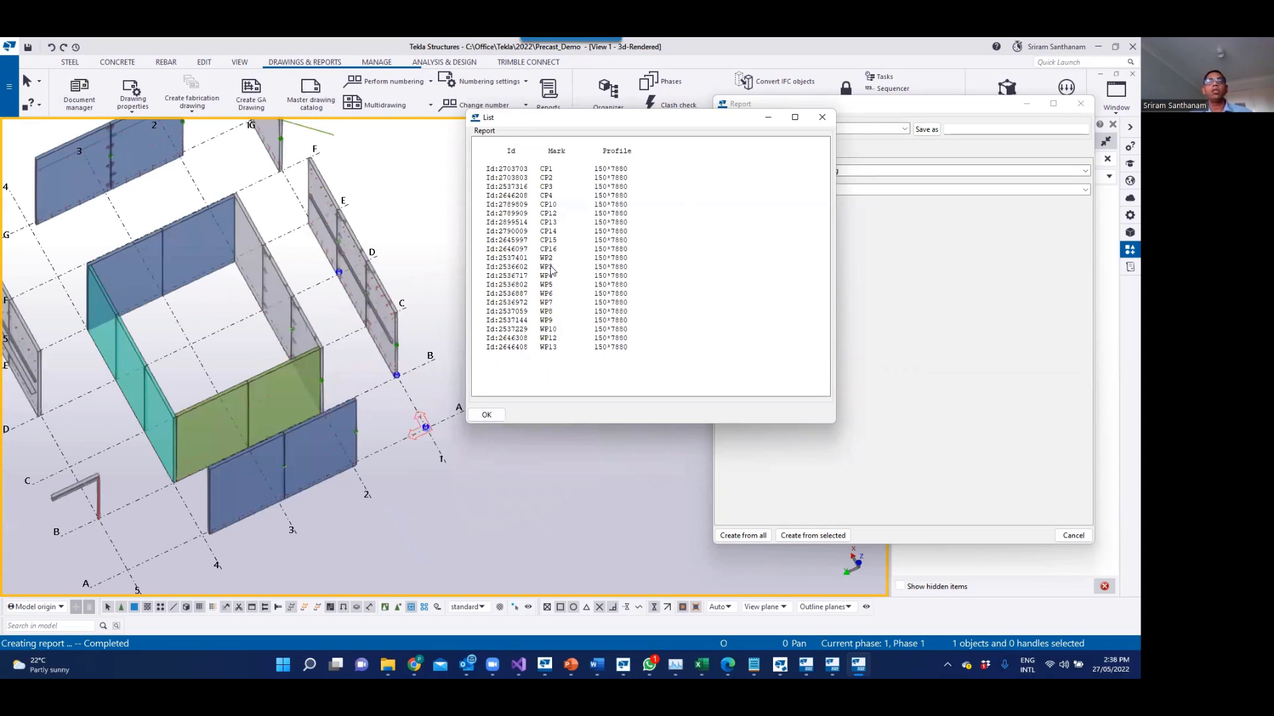
pyautogui.click(550, 262)
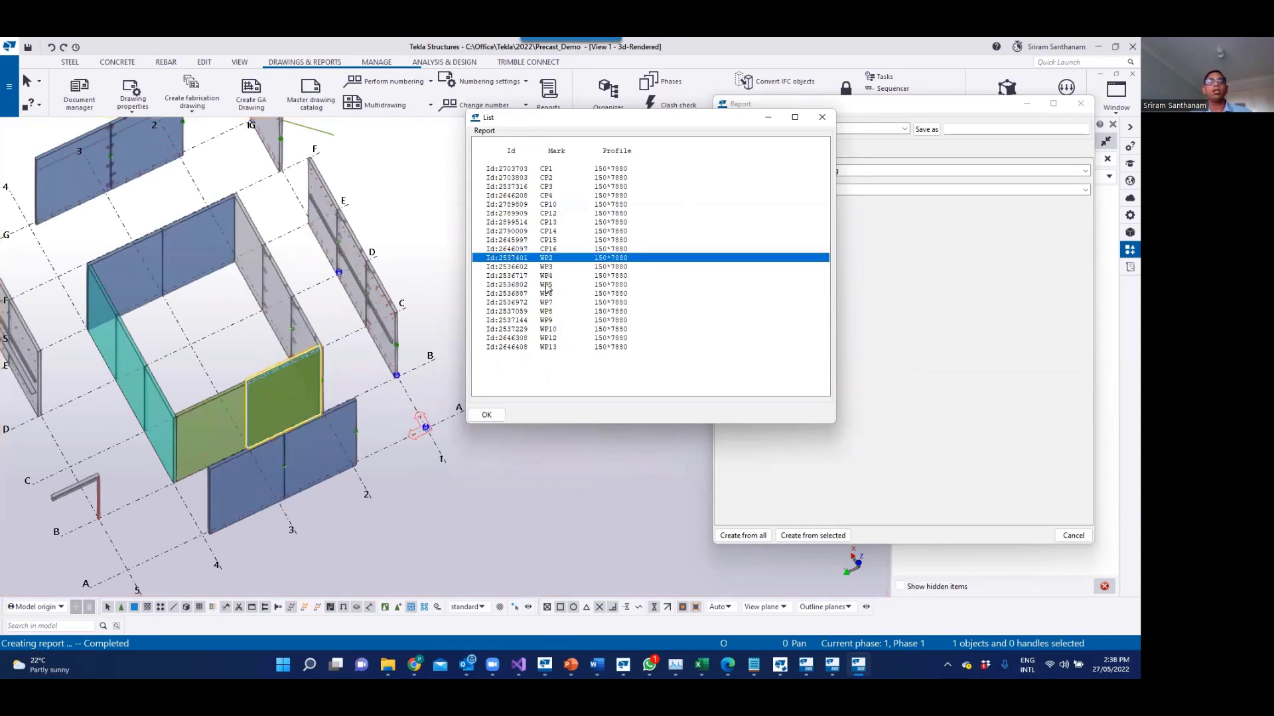
pyautogui.press('Down')
pyautogui.press('Down')
pyautogui.click(547, 294)
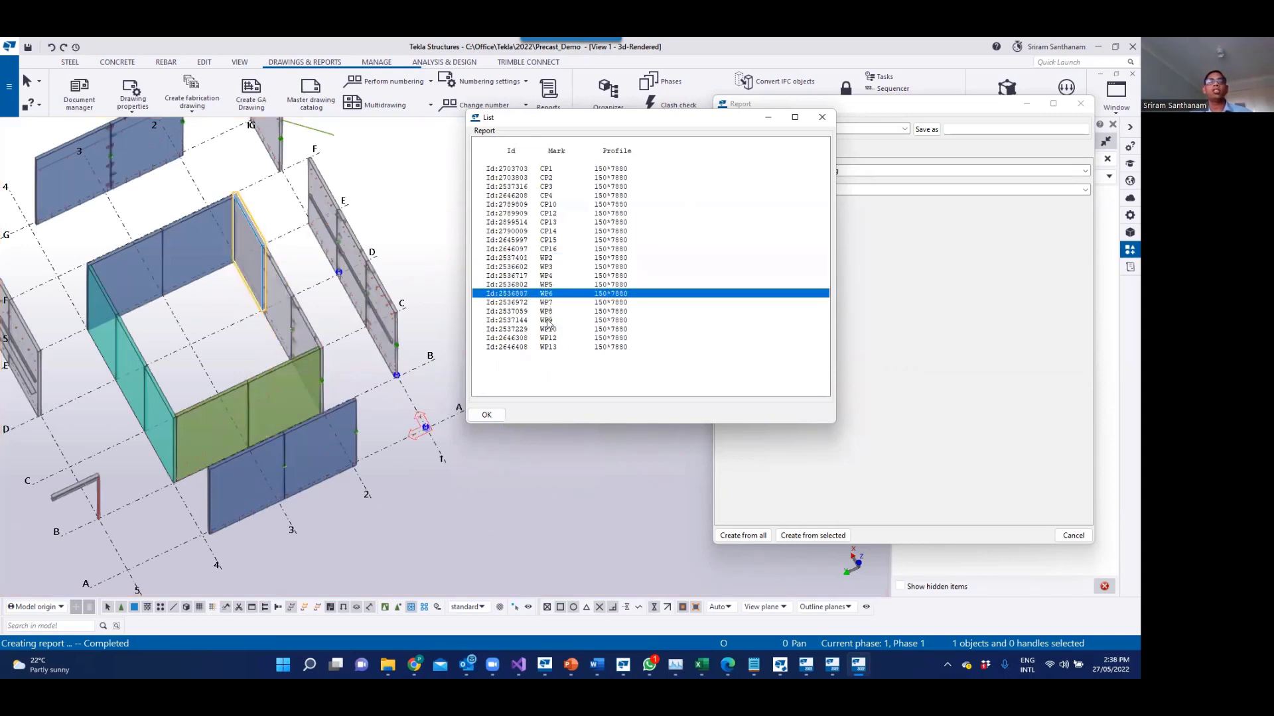
pyautogui.press('Down')
pyautogui.press('Down')
pyautogui.press('Down')
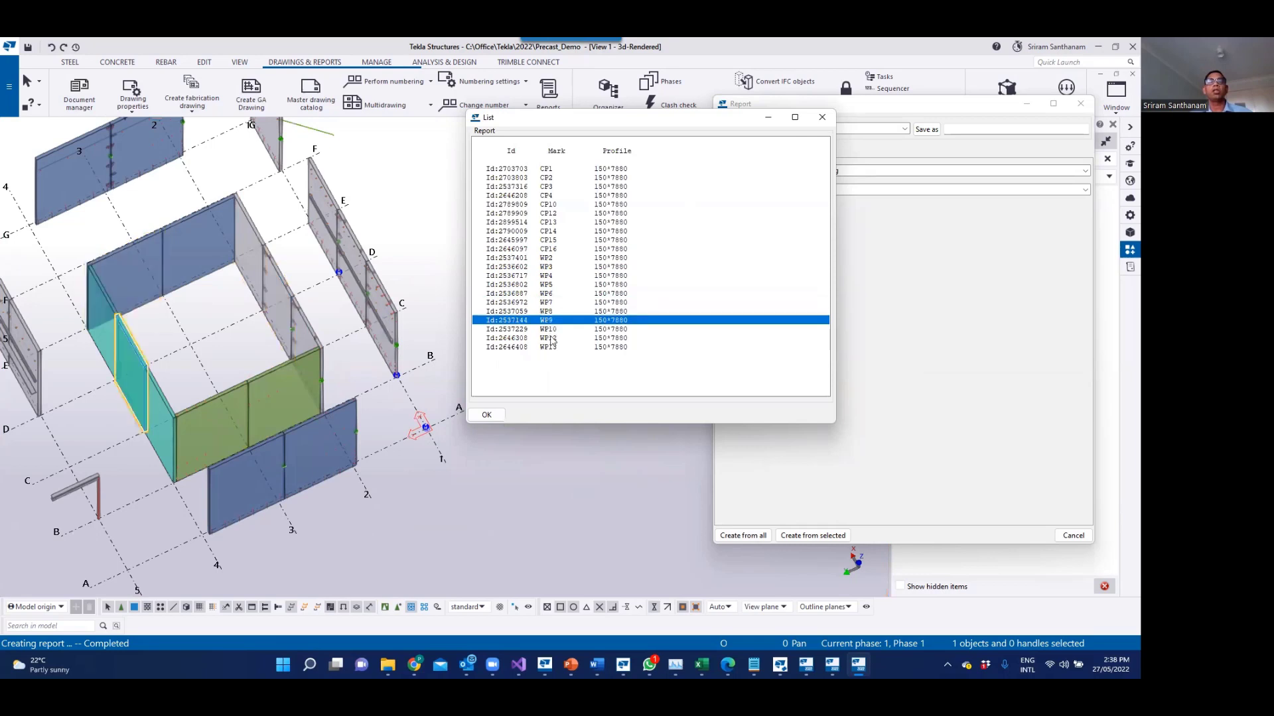
pyautogui.click(552, 339)
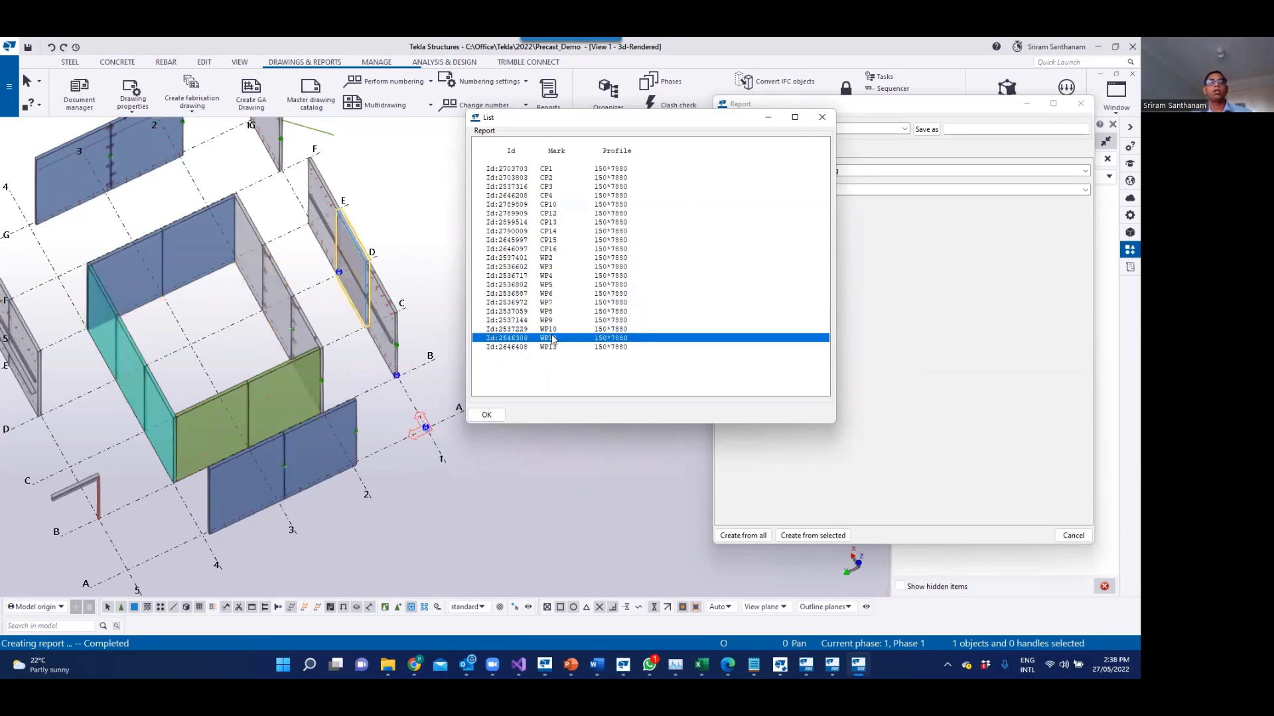
pyautogui.click(553, 329)
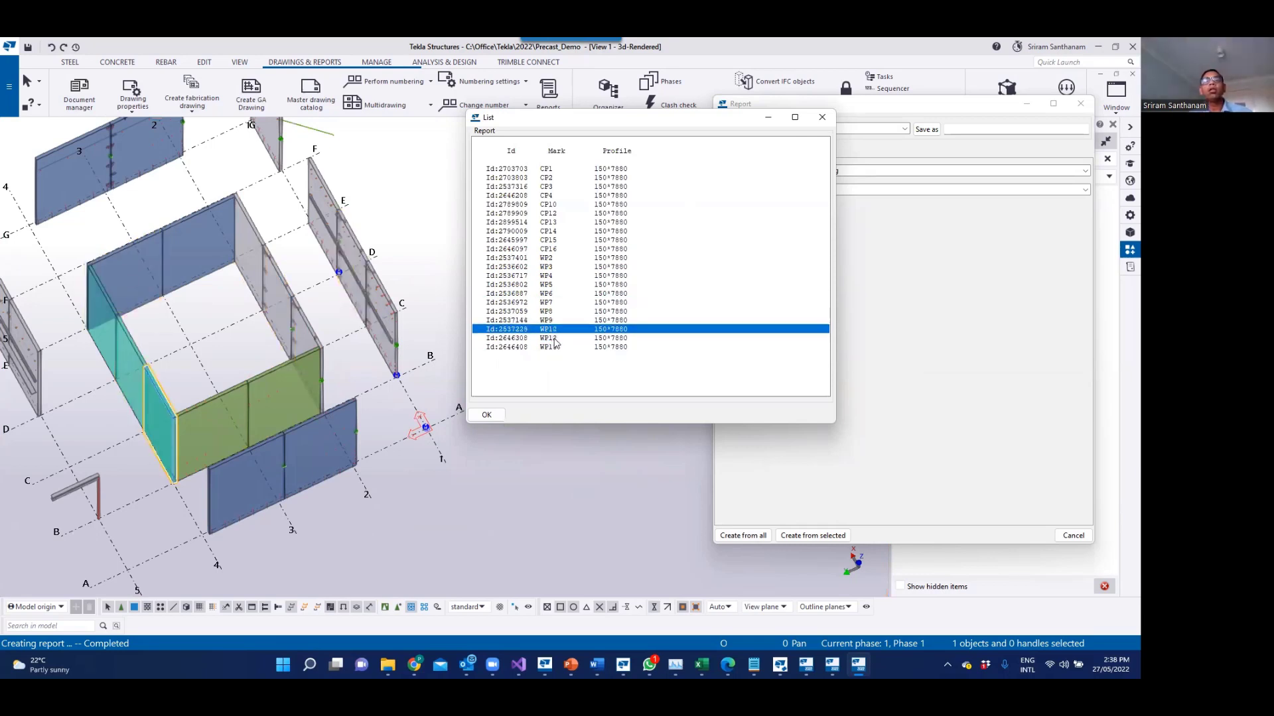
pyautogui.click(554, 347)
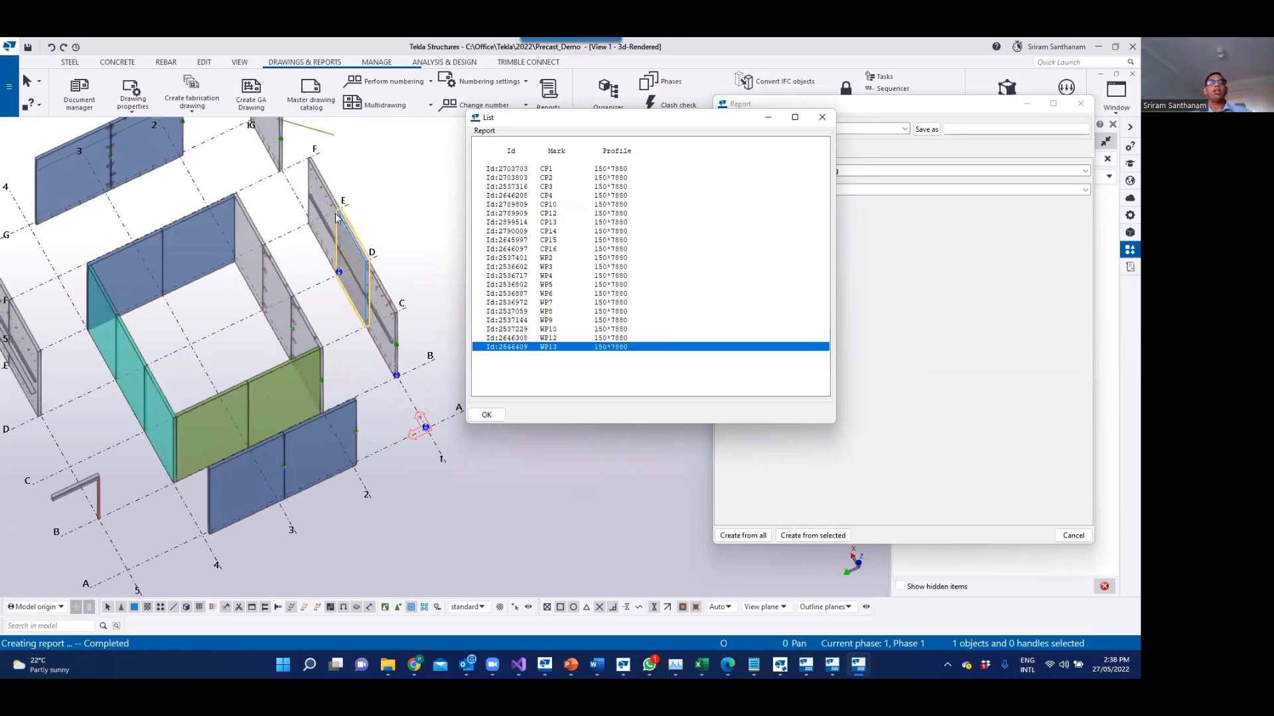
pyautogui.click(826, 116)
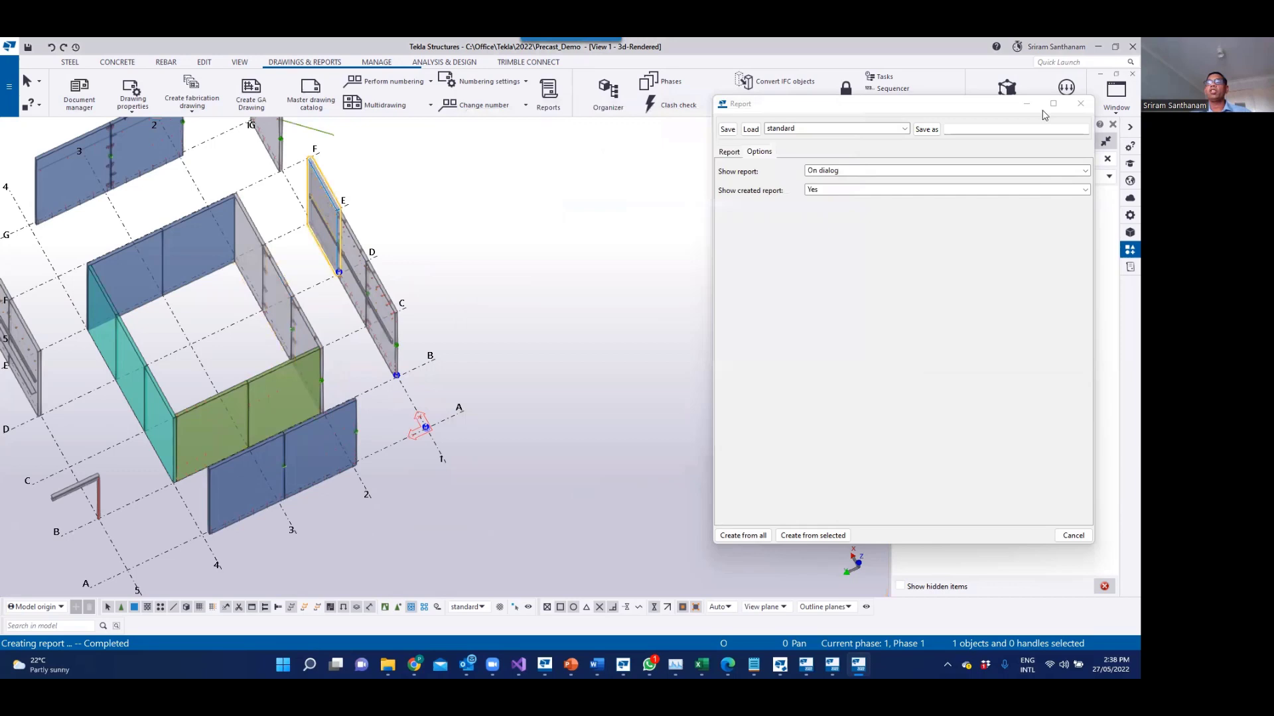
pyautogui.click(1079, 103)
pyautogui.scroll(-3, 485, 289)
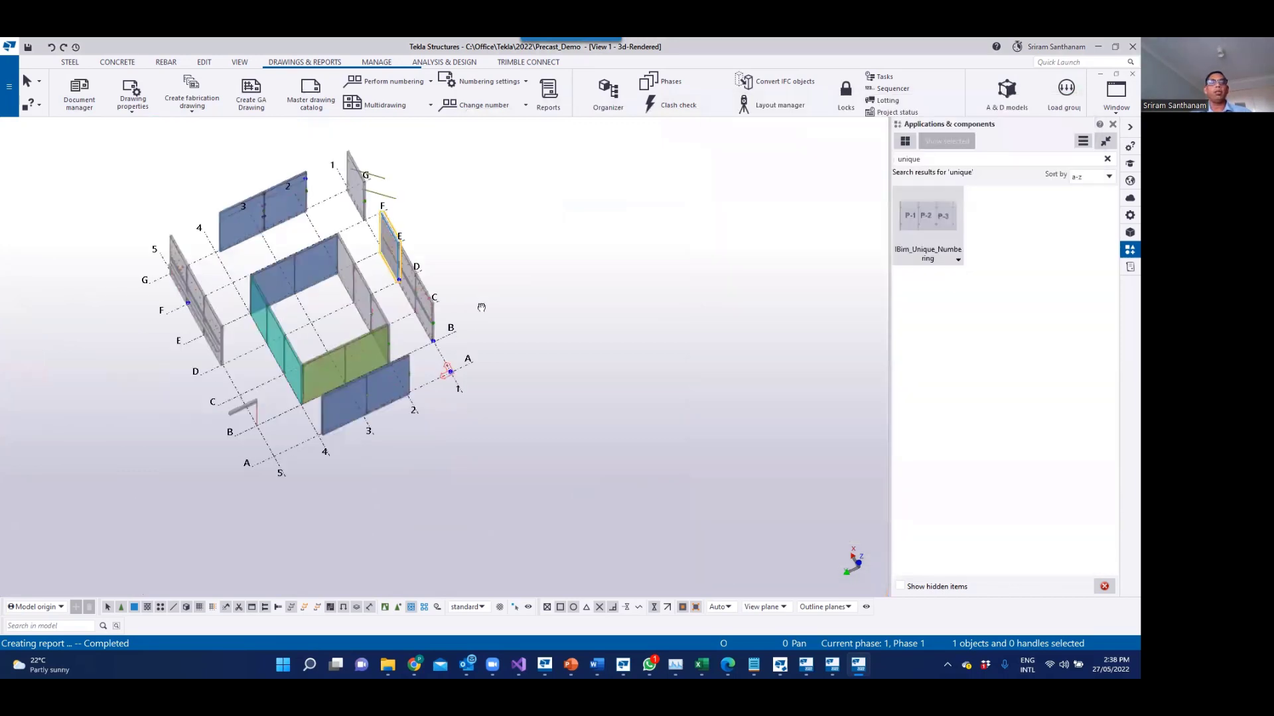
pyautogui.keyDown('ctrl'); pyautogui.moveTo(481, 307); pyautogui.dragTo(483, 292, button='middle'); pyautogui.keyUp('ctrl')
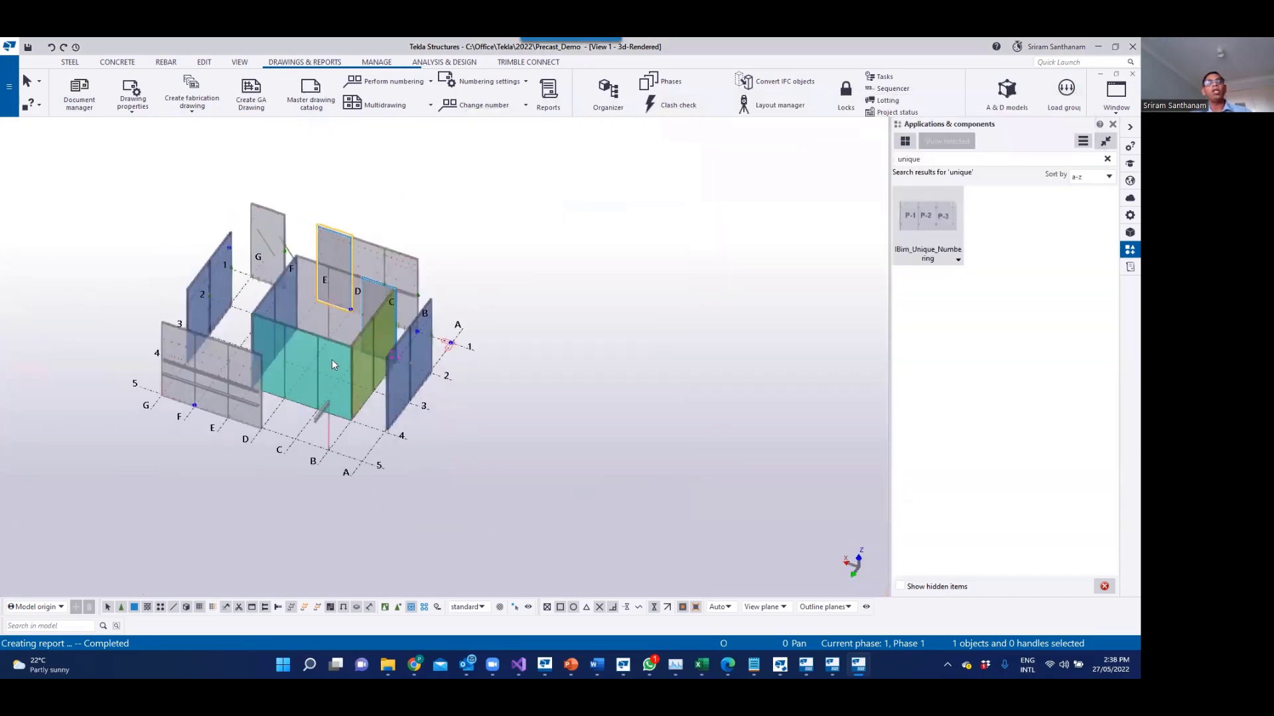
pyautogui.scroll(3, 334, 358)
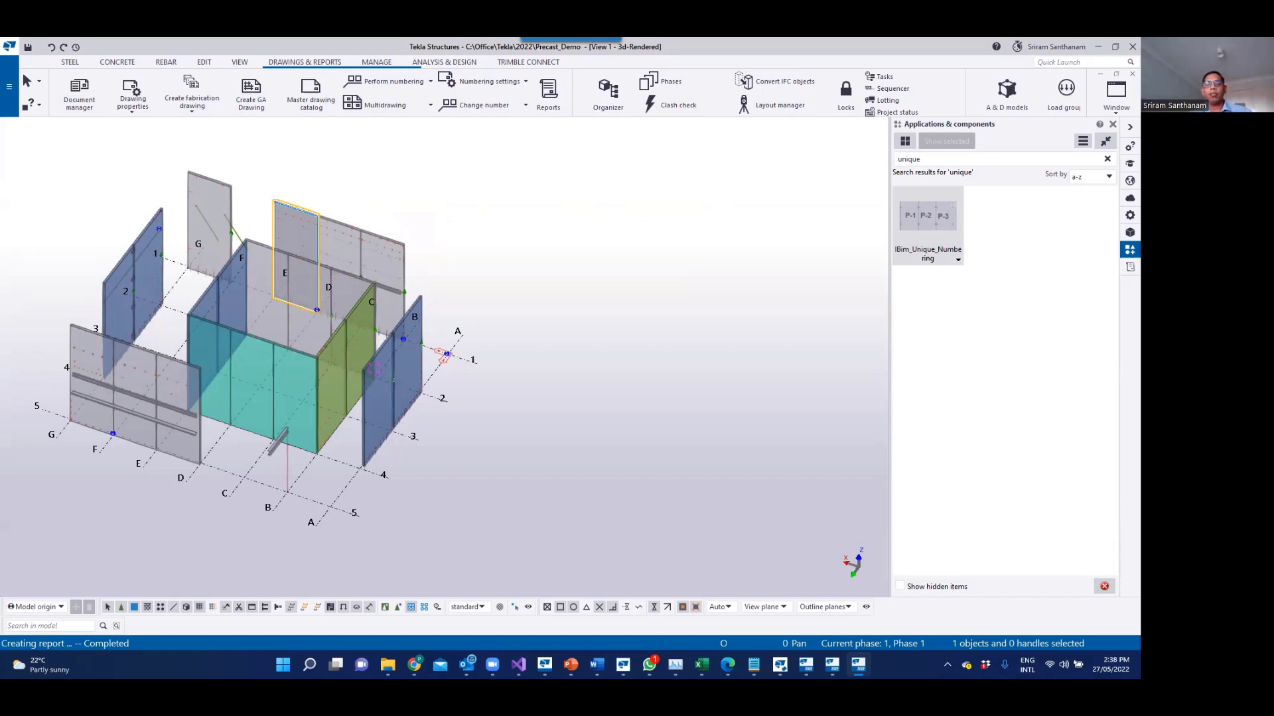
# Step: Switch to the PowerPoint webinar slide, highlight the Erection Sequence entry and return to the Tekla Structures model
pyautogui.moveTo(676, 664)
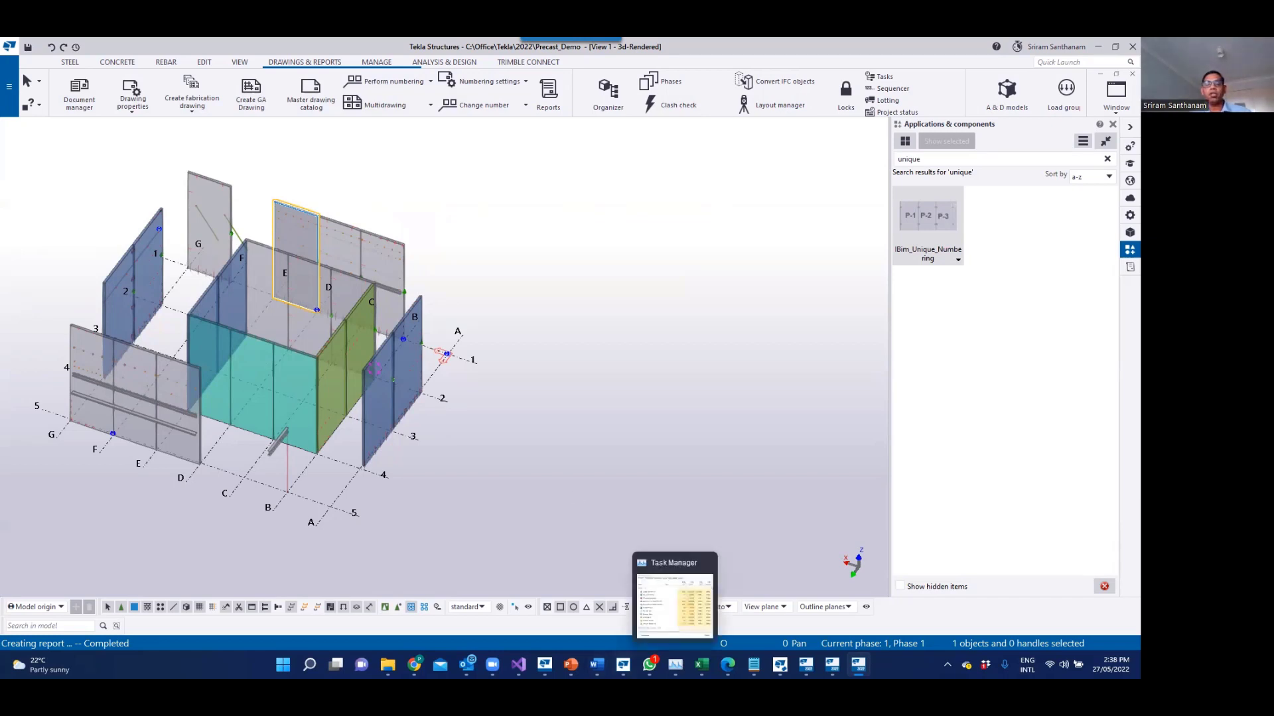
pyautogui.hotkey('alt', 'Tab')
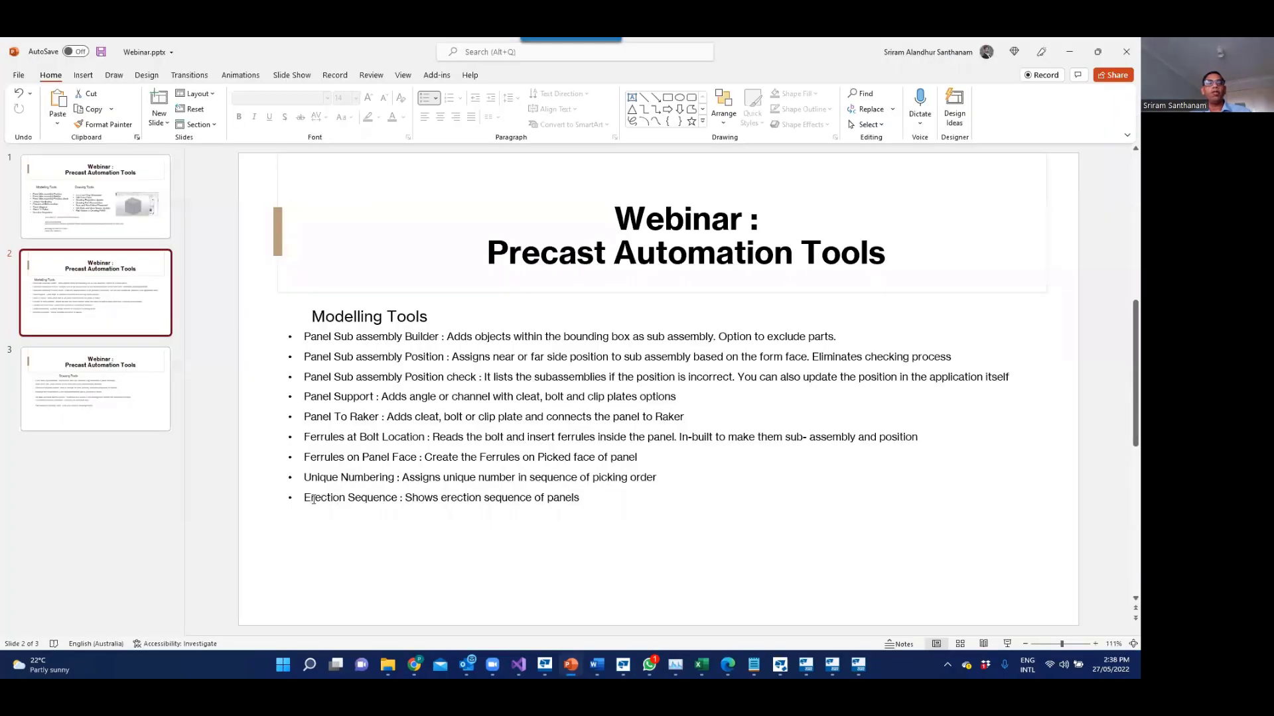
pyautogui.moveTo(428, 502); pyautogui.dragTo(303, 498)
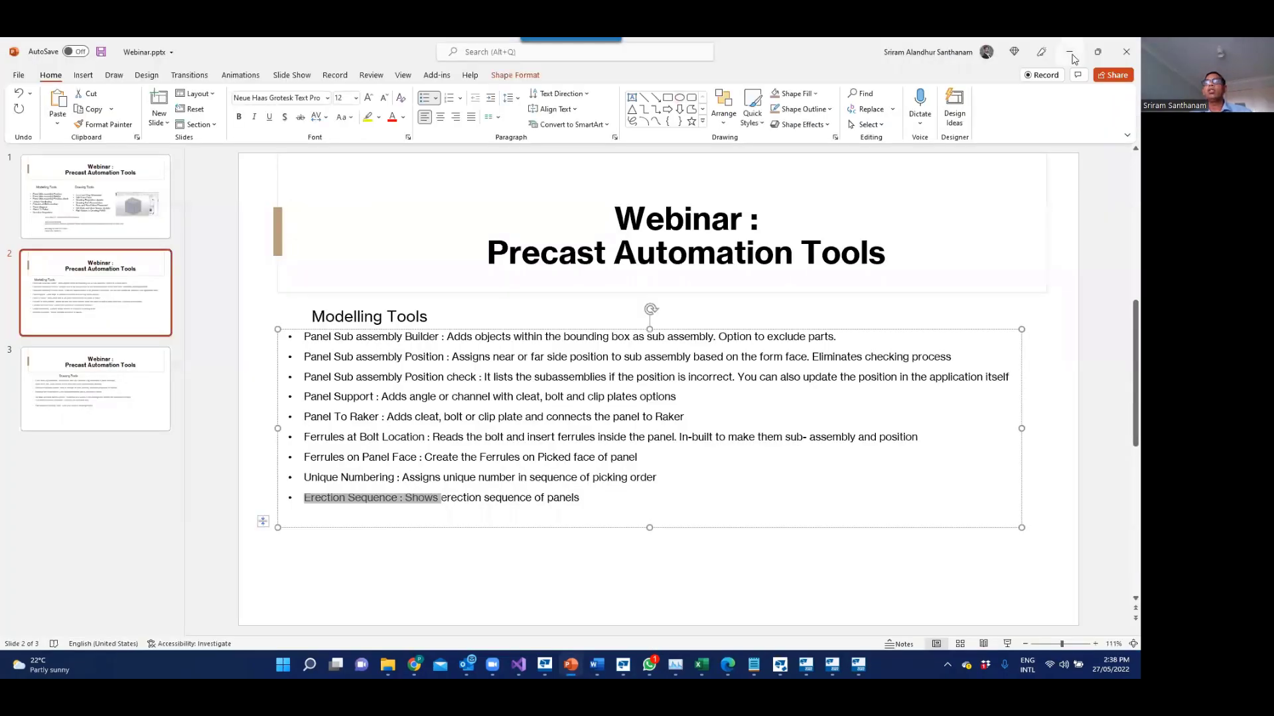
pyautogui.click(1070, 54)
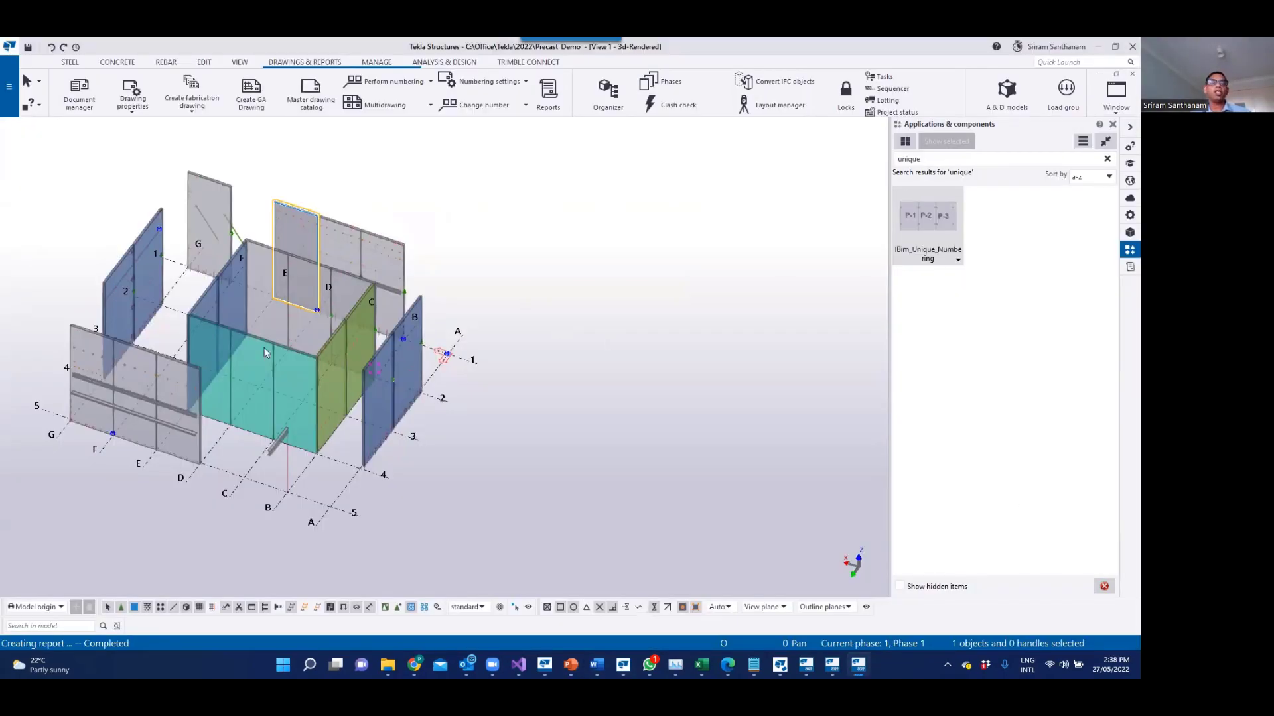
# Step: Search the applications and components for "erection" and open the IBim_Erection_Sequence tool
pyautogui.scroll(5, 264, 365)
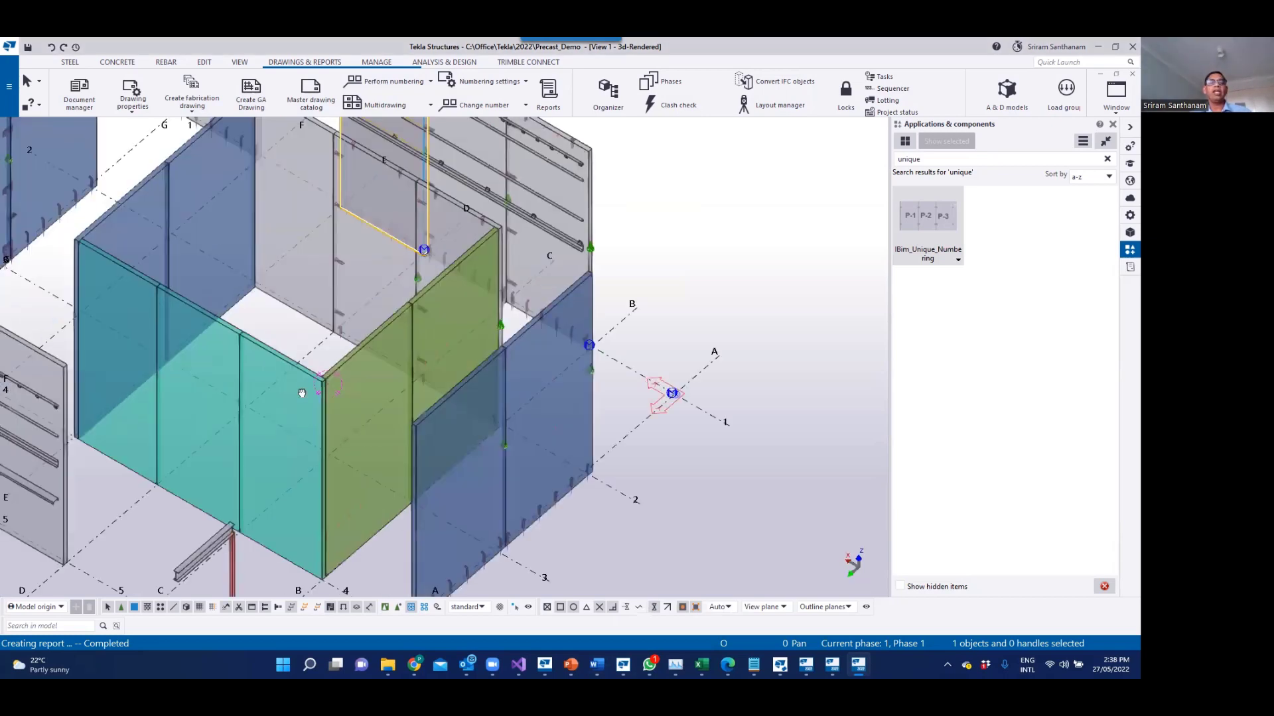
pyautogui.scroll(2, 300, 392)
pyautogui.scroll(-2, 309, 375)
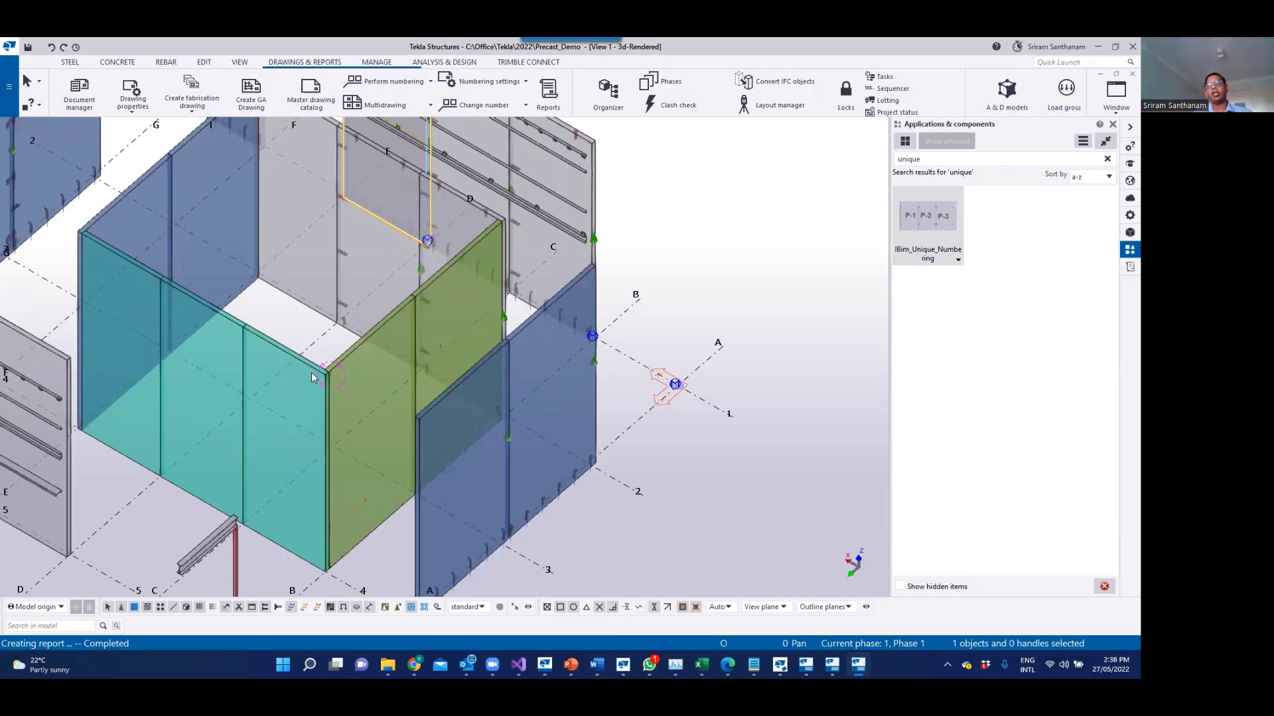
pyautogui.click(1105, 157)
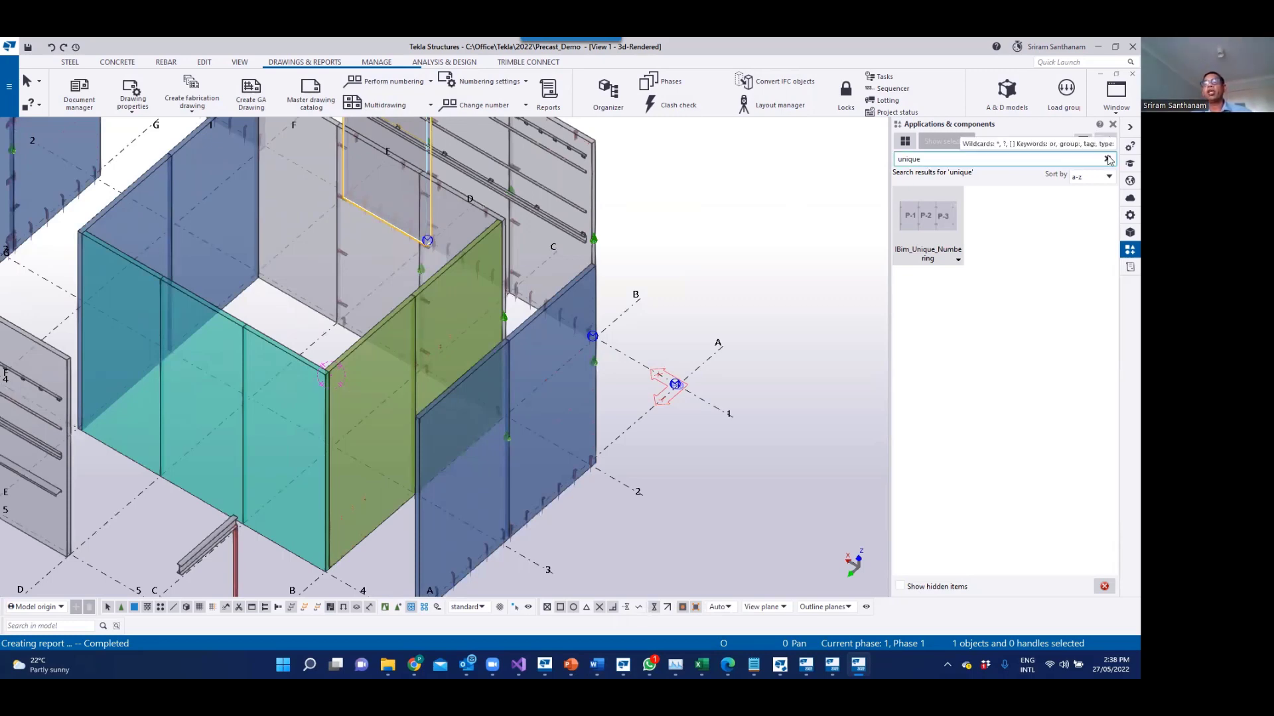
pyautogui.click(931, 160)
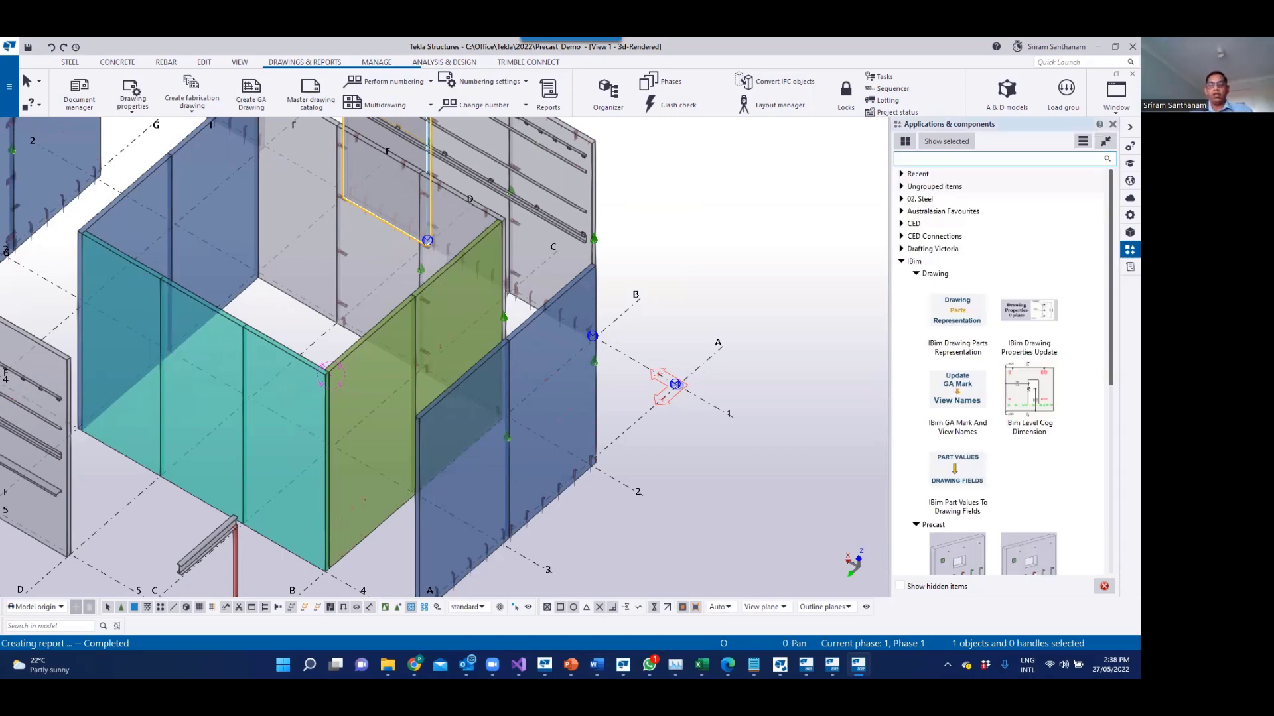
pyautogui.write('erection')
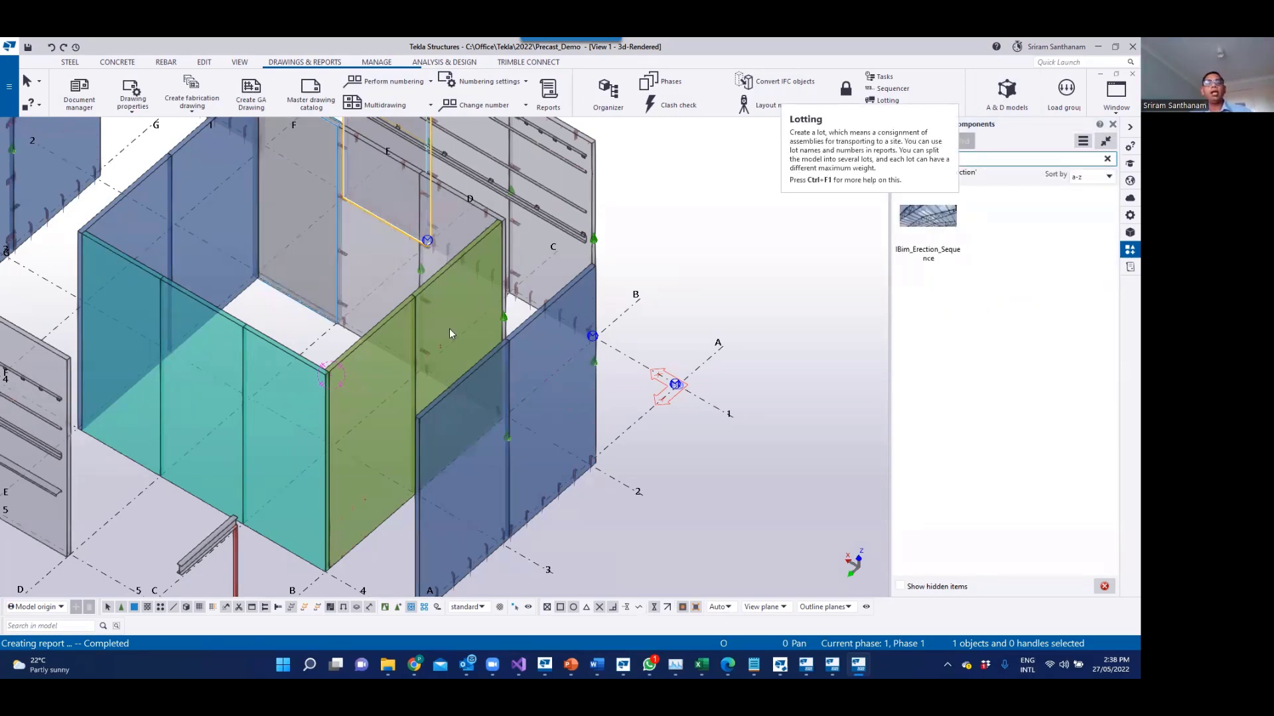
pyautogui.scroll(-5, 407, 284)
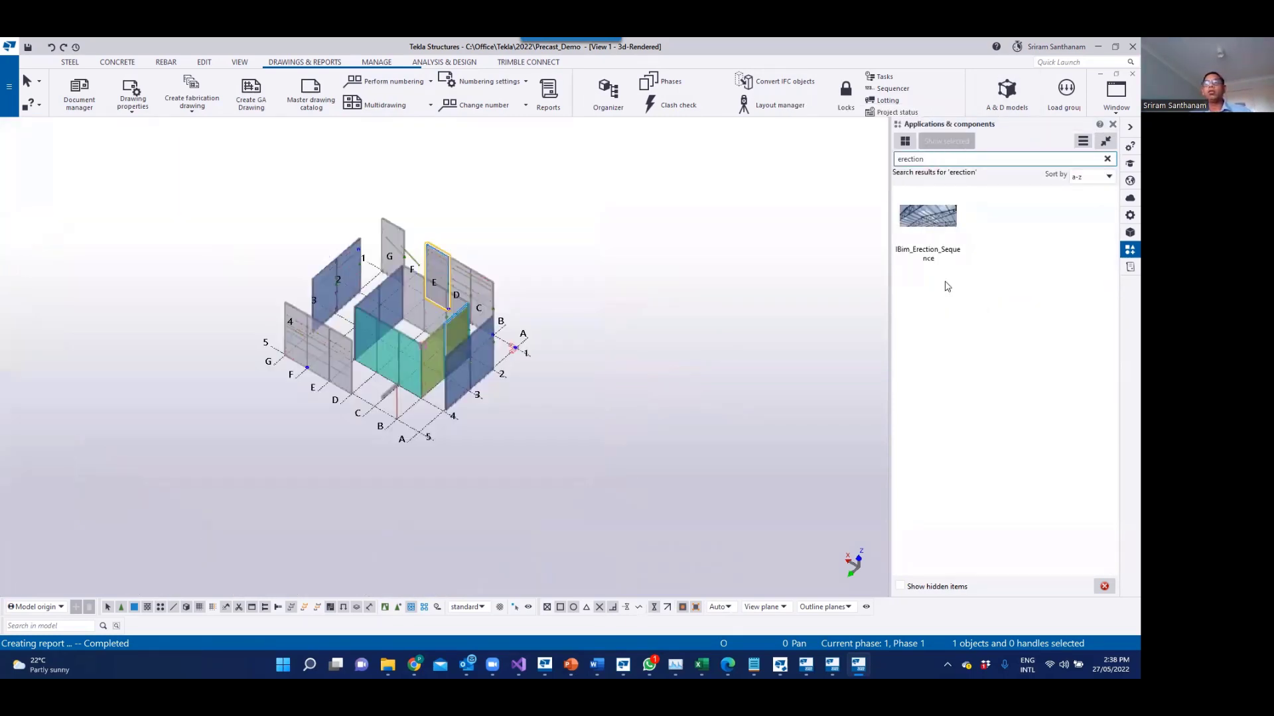
pyautogui.click(928, 220)
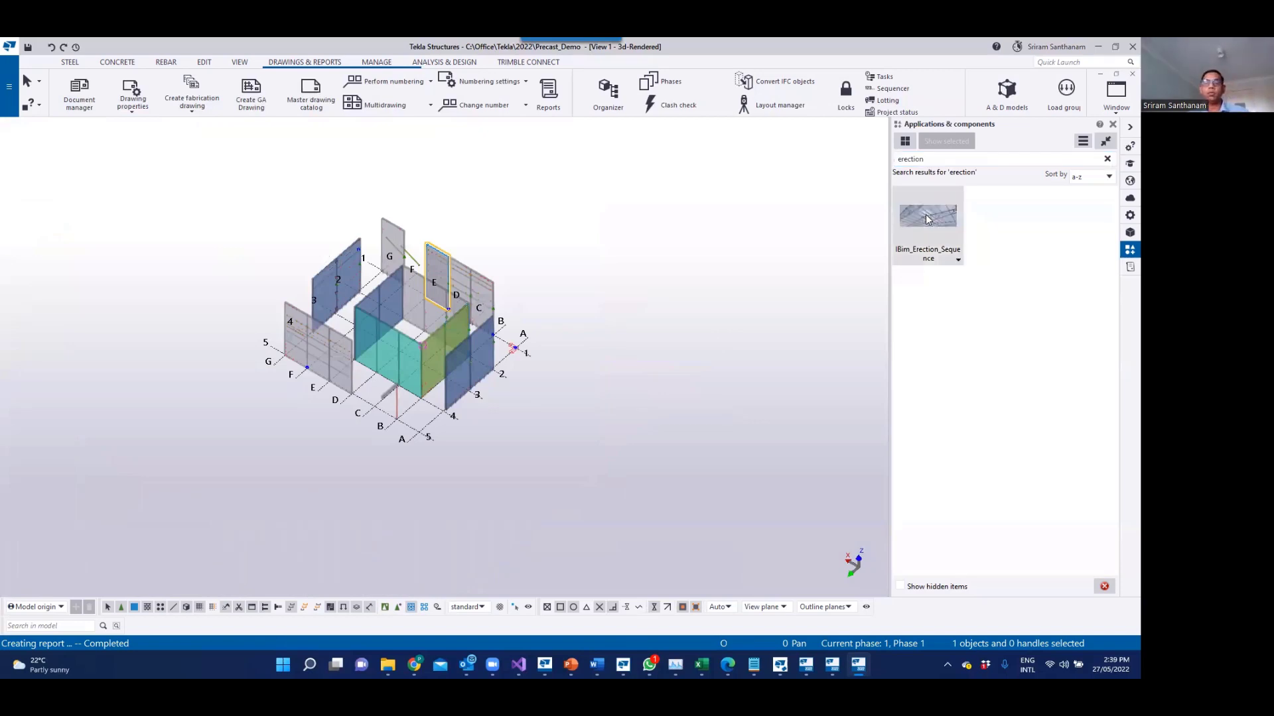
pyautogui.doubleClick(927, 219)
# Step: Select the whole model and delete its existing erection sequence numbers
pyautogui.scroll(-2, 599, 350)
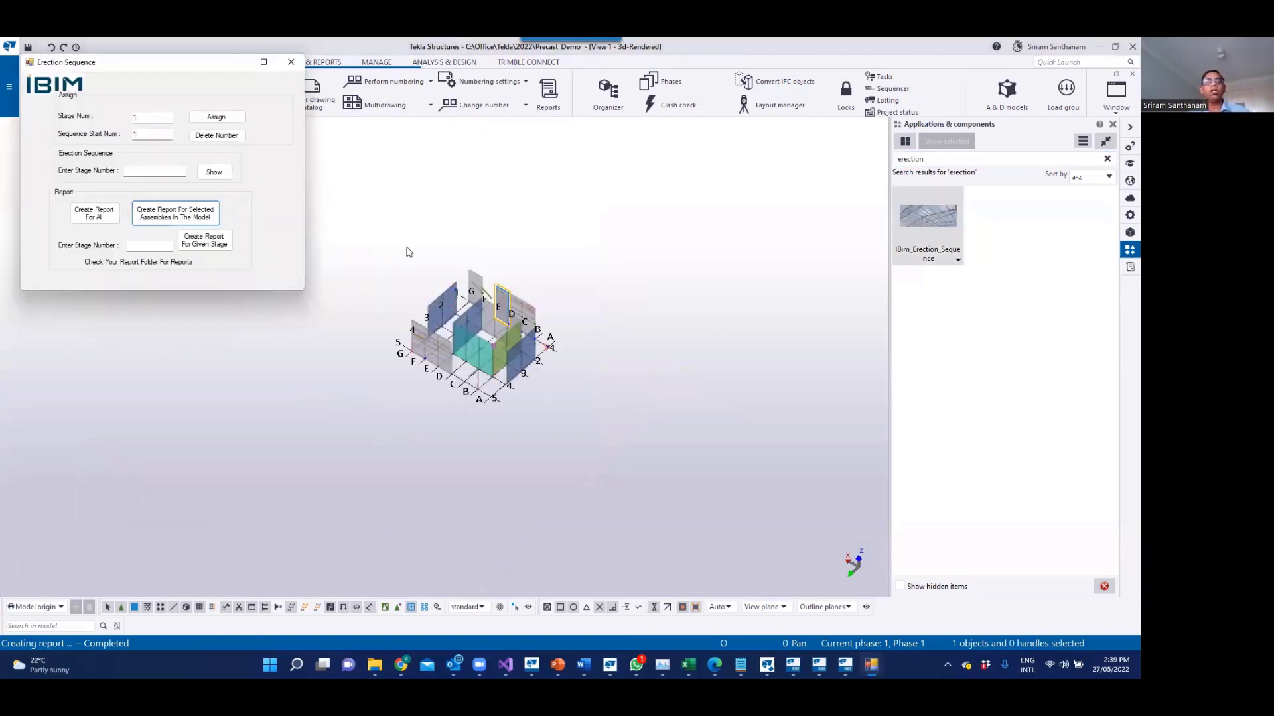
pyautogui.moveTo(636, 445); pyautogui.dragTo(386, 233)
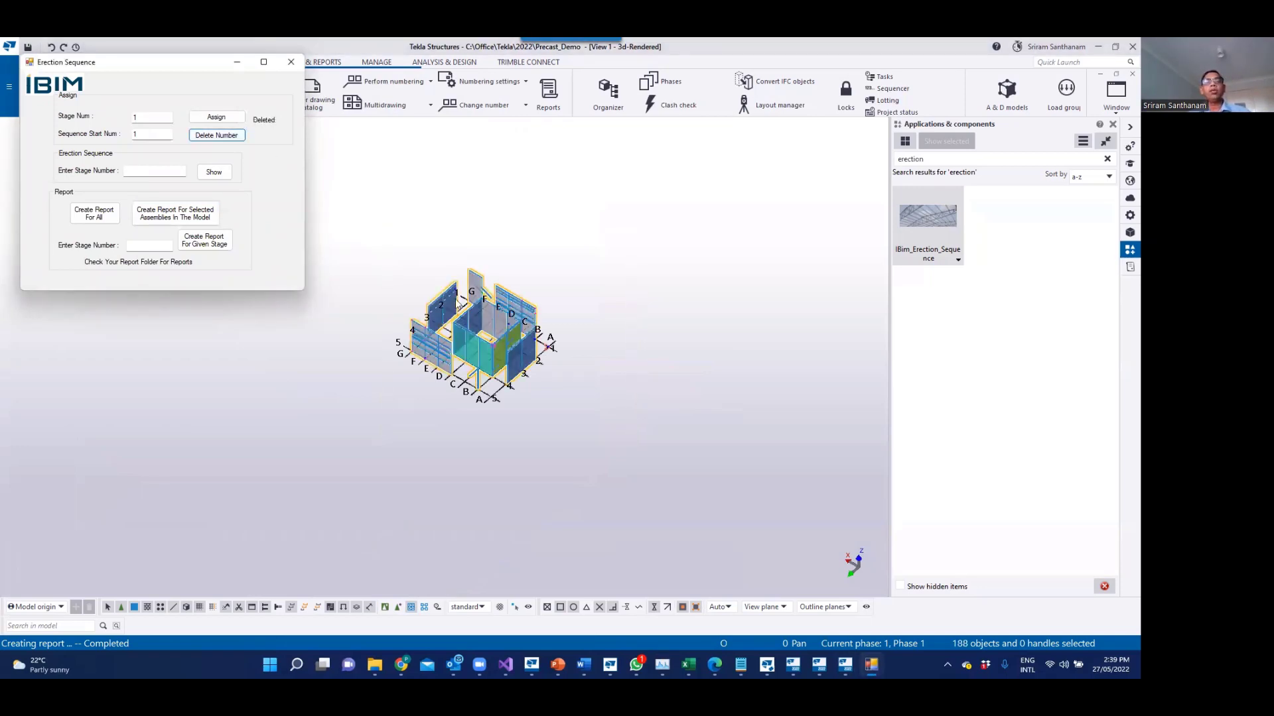
# Step: Assign stage 1 with sequence start number 1 to the two green wall panels, picking the one nearest the teal wall first
pyautogui.scroll(4, 485, 259)
pyautogui.moveTo(556, 447); pyautogui.dragTo(536, 337, button='middle')
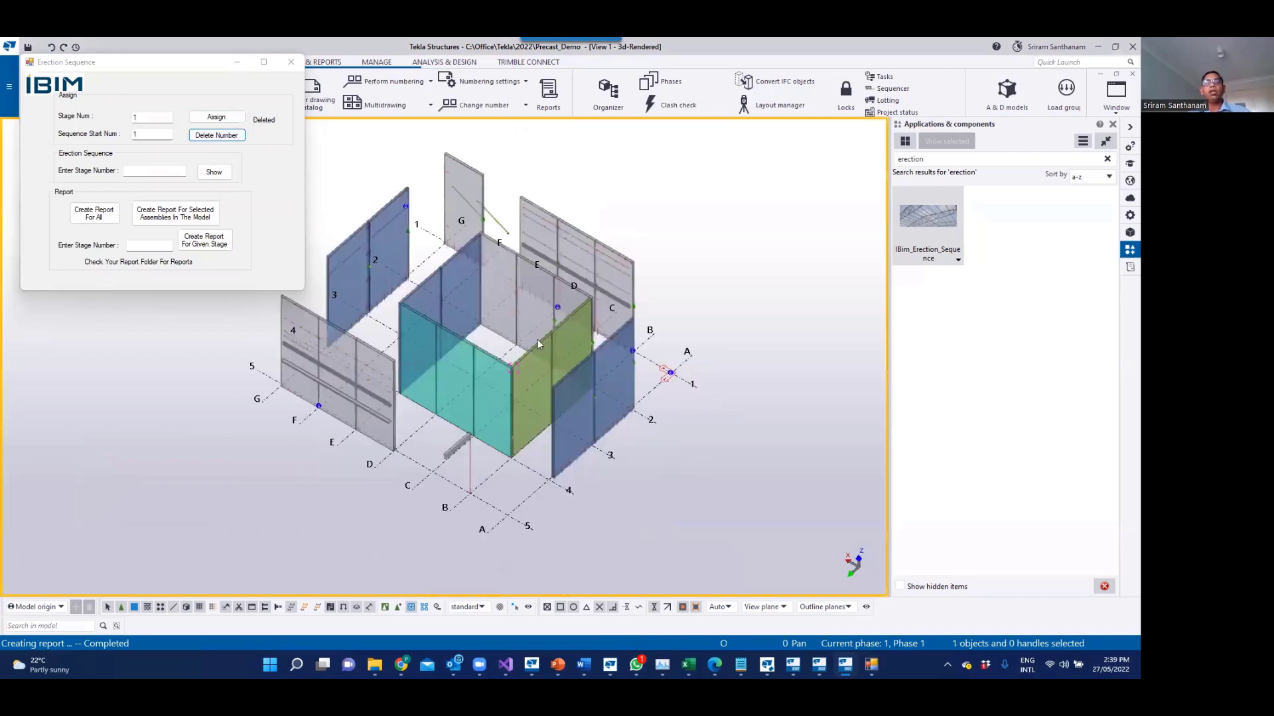
pyautogui.scroll(3, 537, 338)
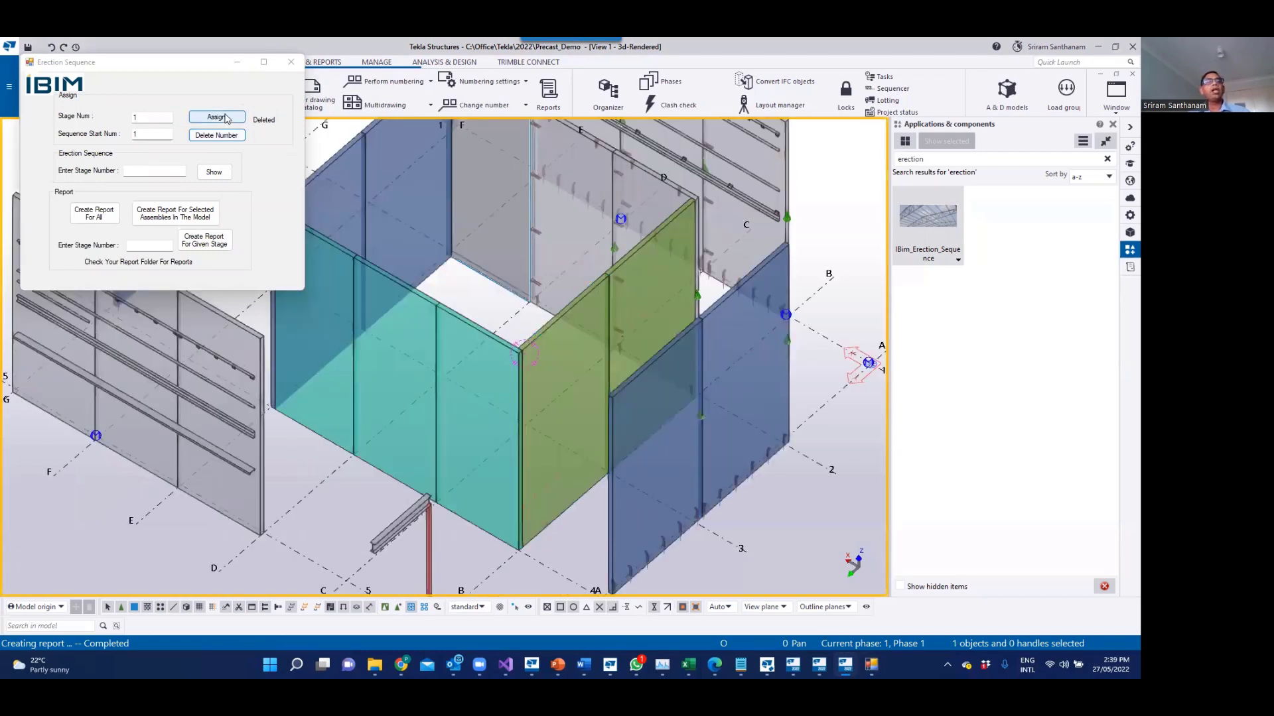
pyautogui.click(225, 118)
pyautogui.click(544, 329)
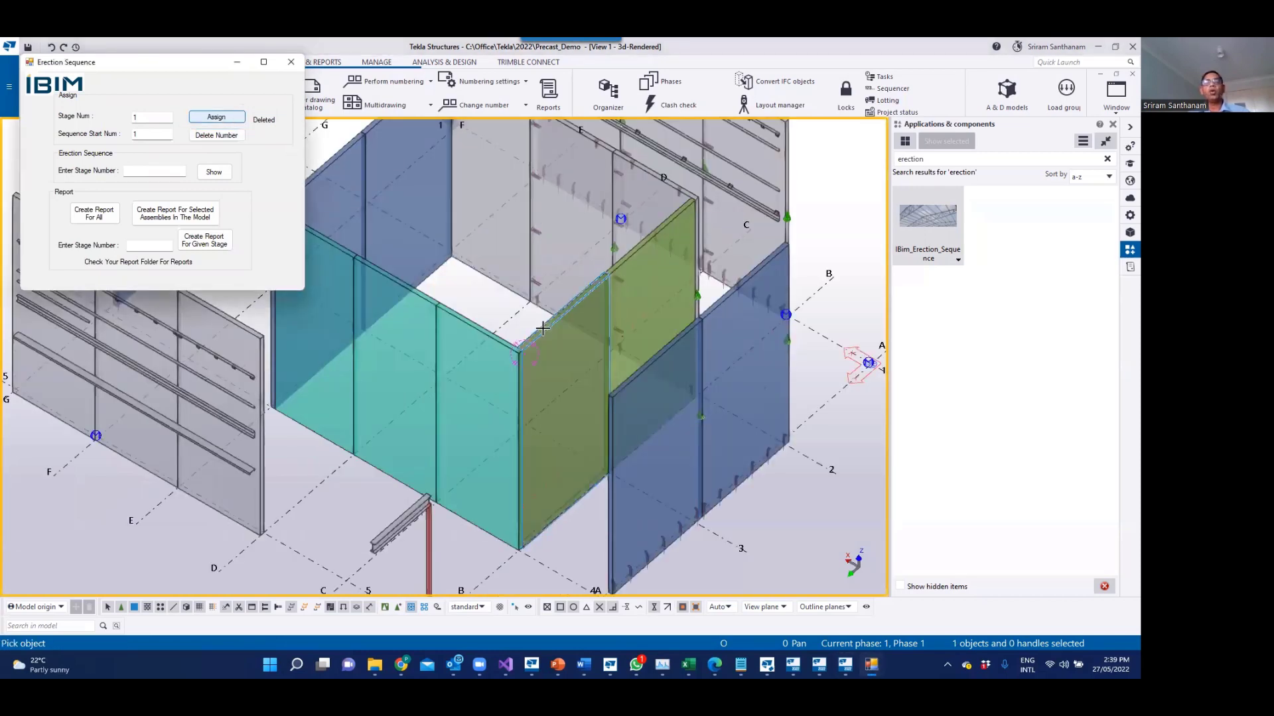
pyautogui.click(623, 257)
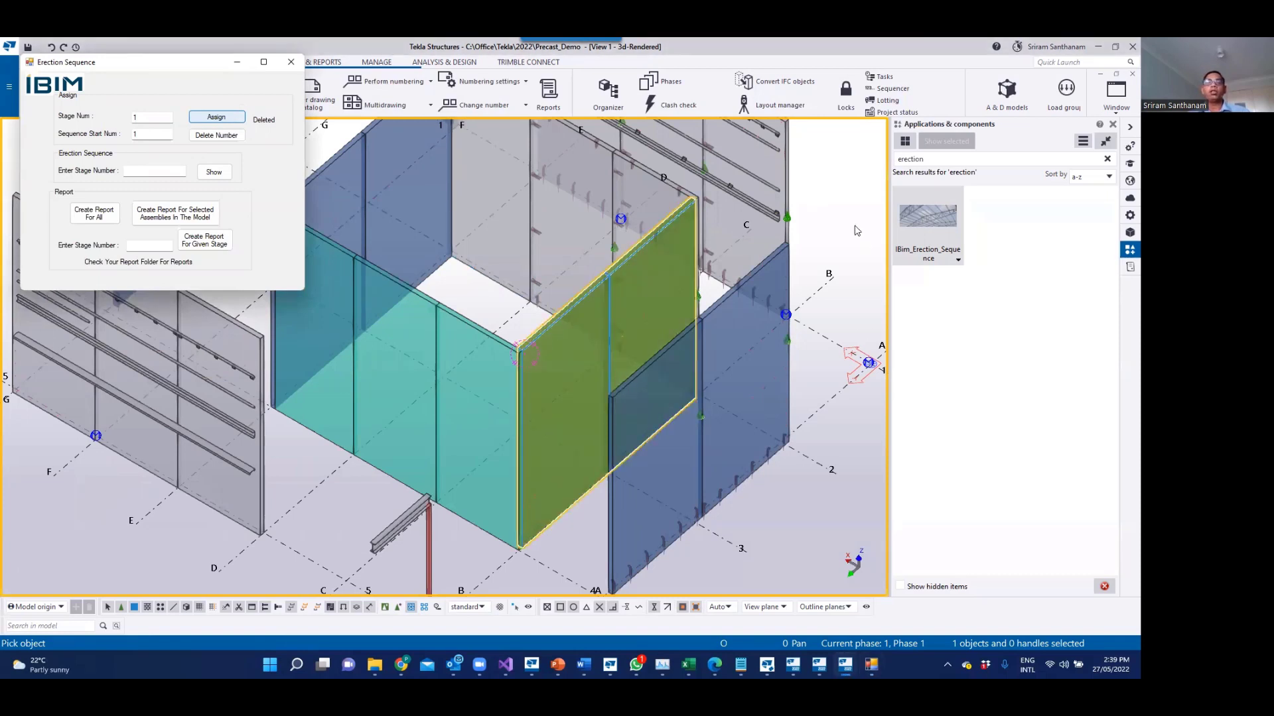
pyautogui.middleClick(824, 230)
# Step: Assign stage 2 to the three grey panels of the inner enclosure, picking from the green wall towards the blue wall
pyautogui.scroll(2, 851, 229)
pyautogui.scroll(-3, 823, 227)
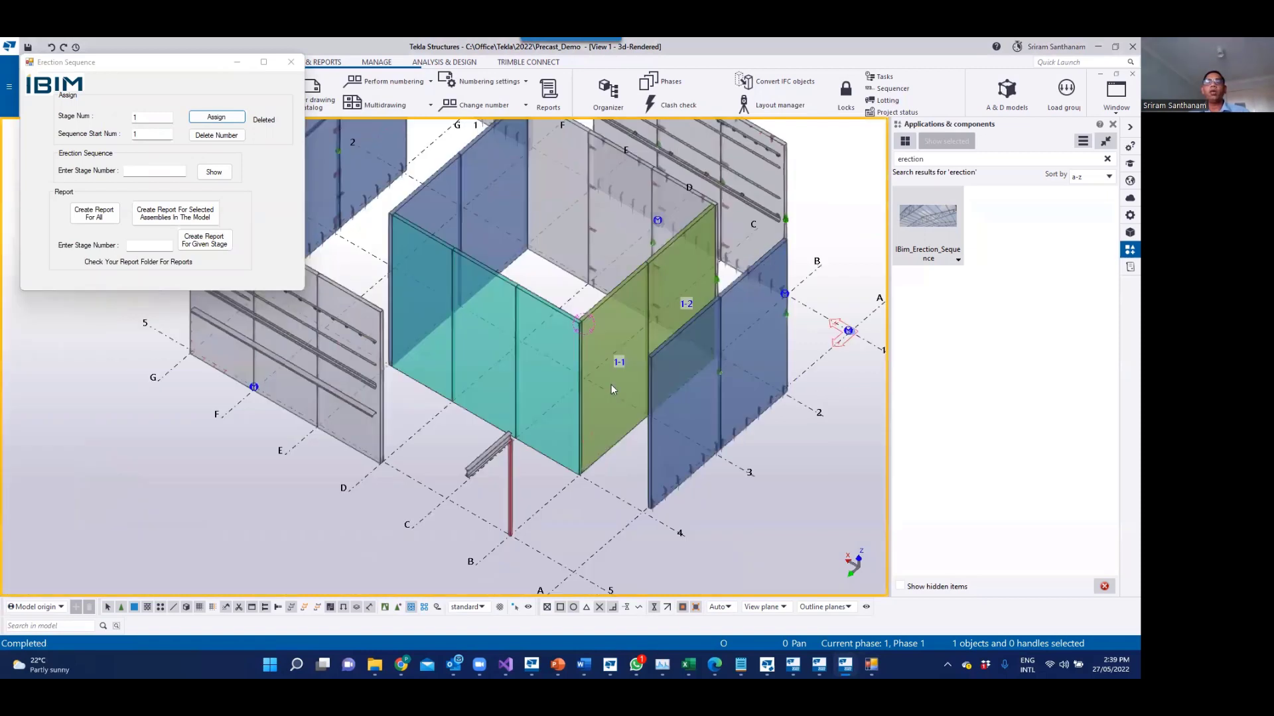
pyautogui.doubleClick(150, 125)
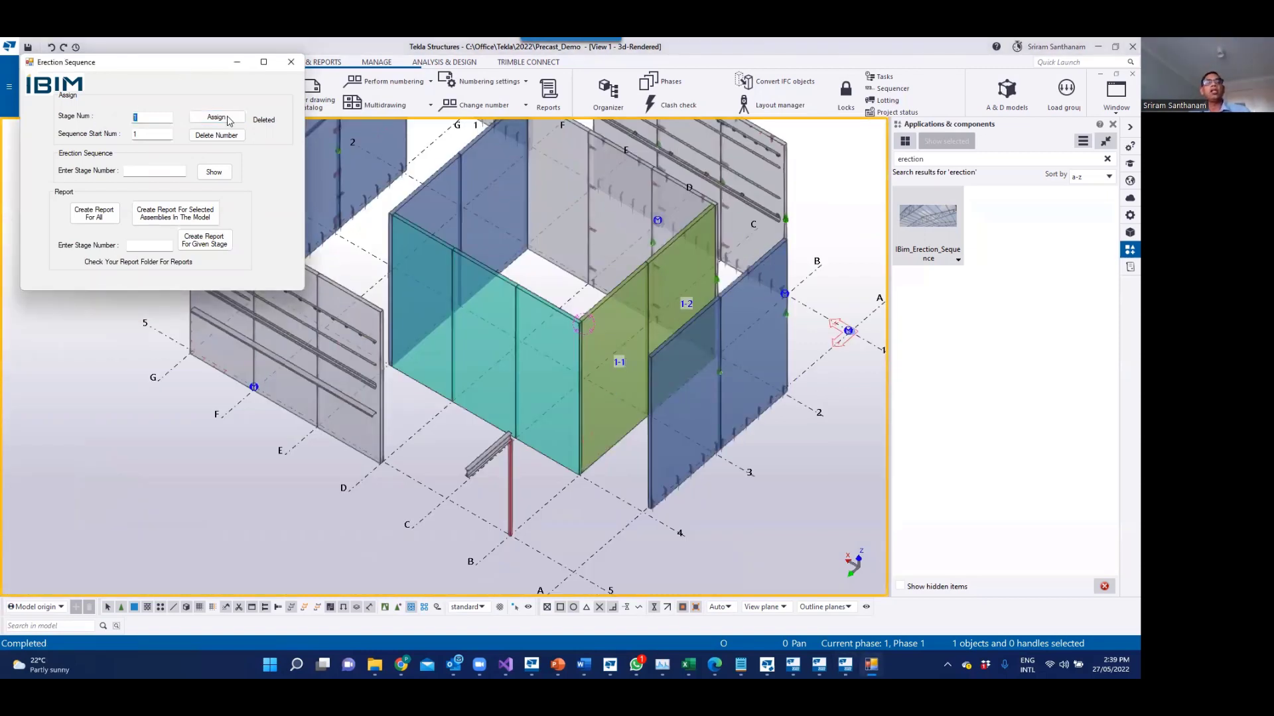
pyautogui.write('2')
pyautogui.press('Tab')
pyautogui.scroll(3, 676, 272)
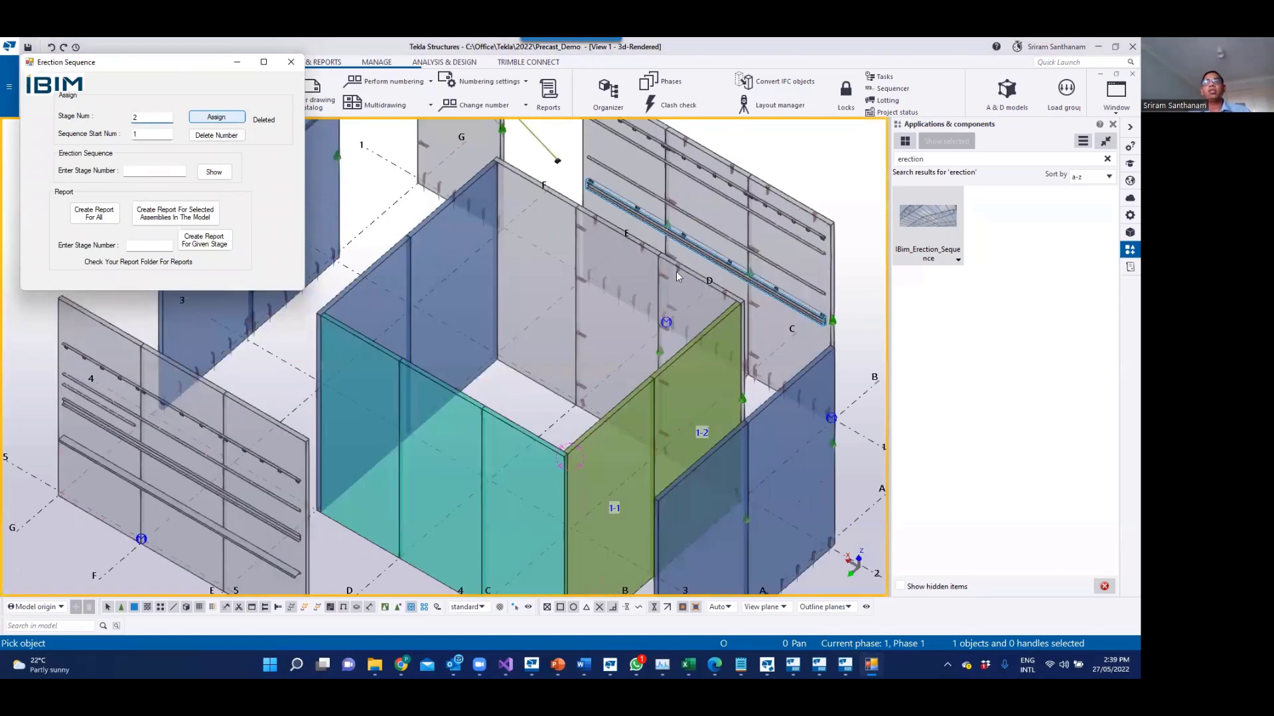
pyautogui.click(555, 194)
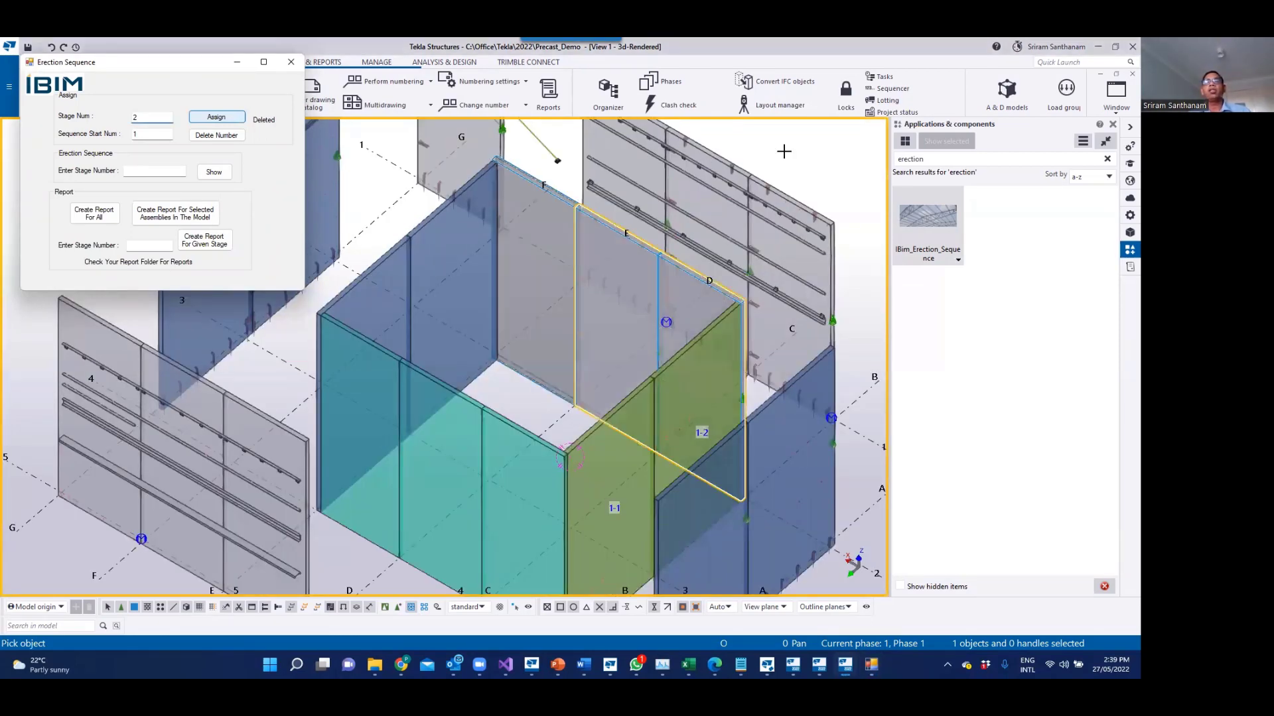
pyautogui.press('Return')
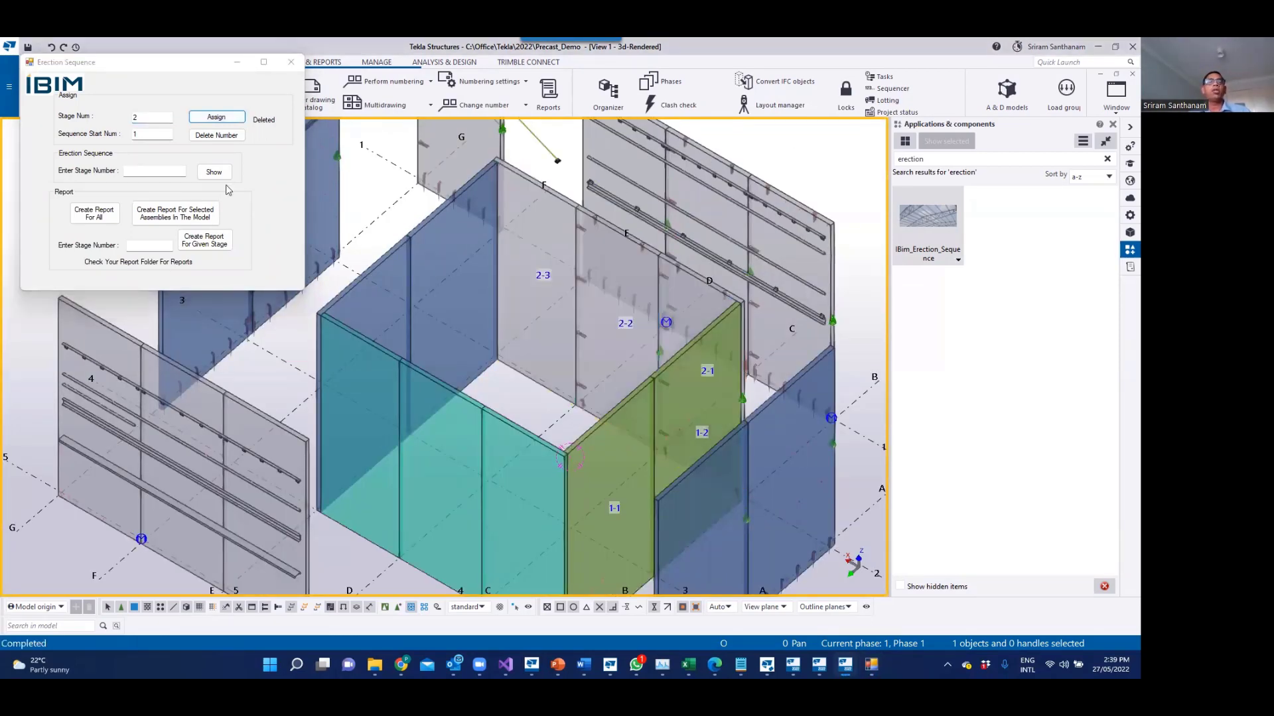
# Step: Assign stage 3 to the two blue panels of the inner enclosure, starting from the panel beside the grey wall
pyautogui.moveTo(132, 119); pyautogui.dragTo(219, 116)
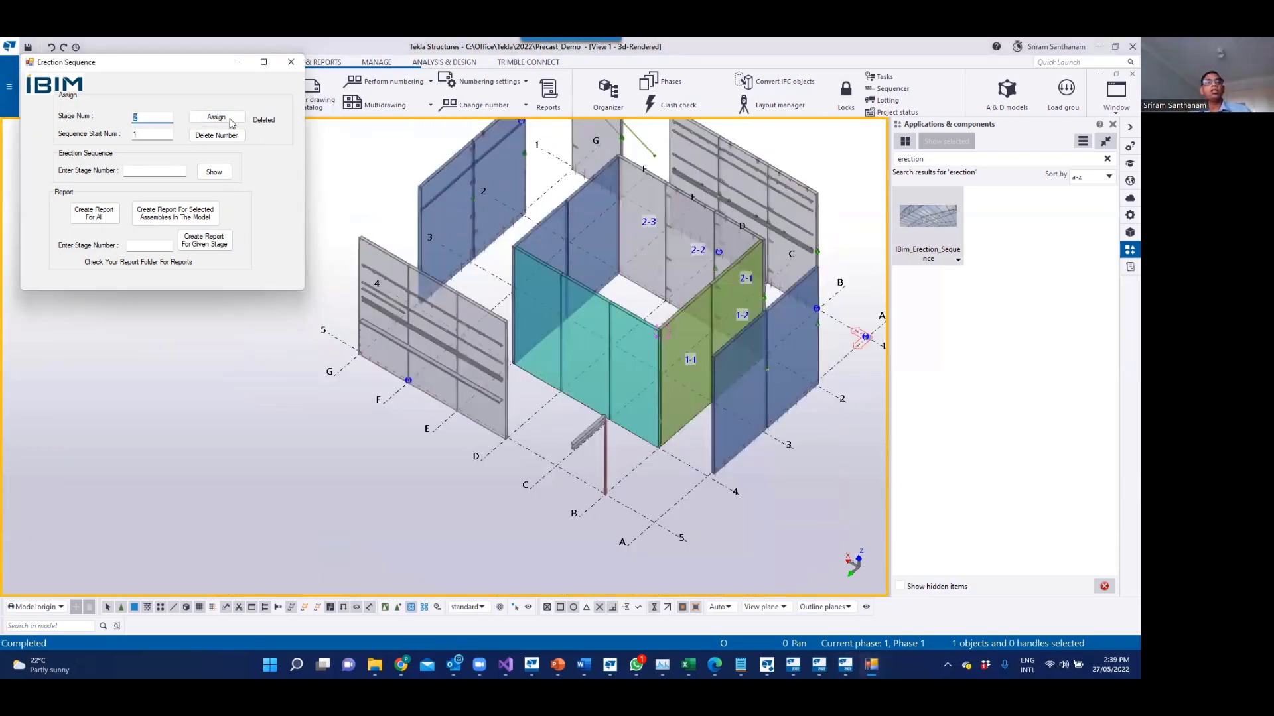
pyautogui.write('3')
pyautogui.click(217, 117)
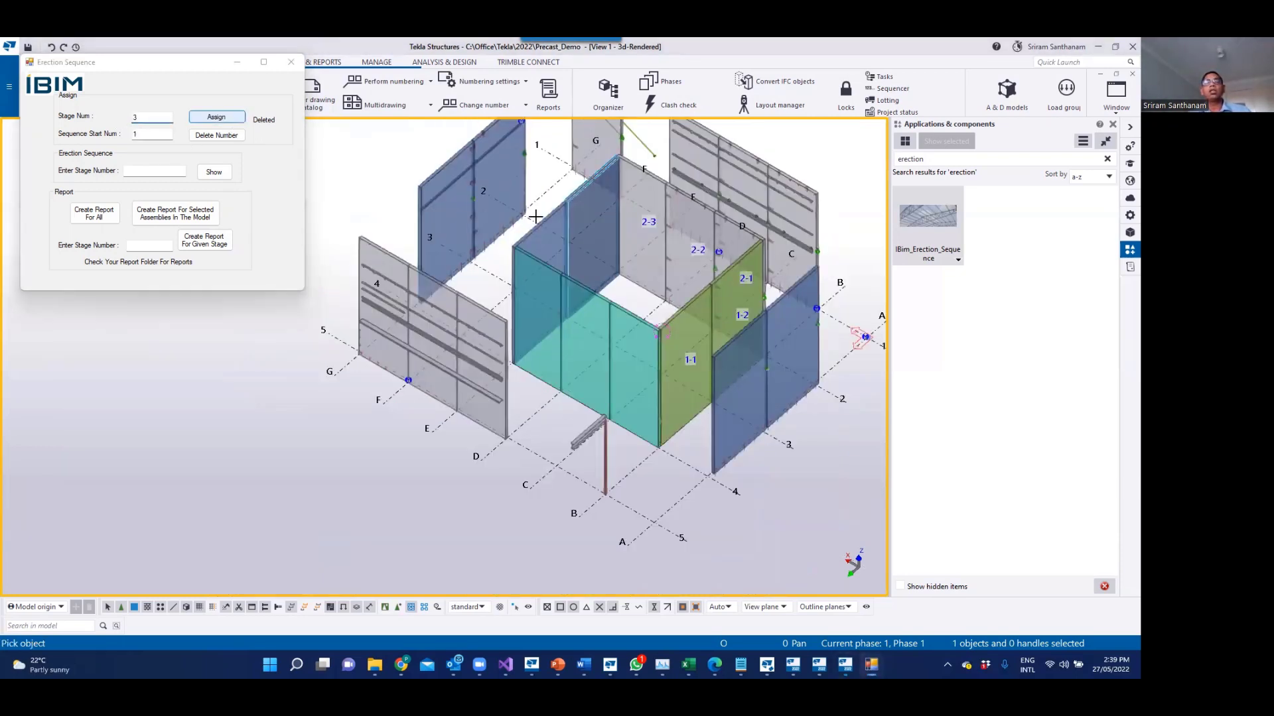
pyautogui.scroll(3, 56, 420)
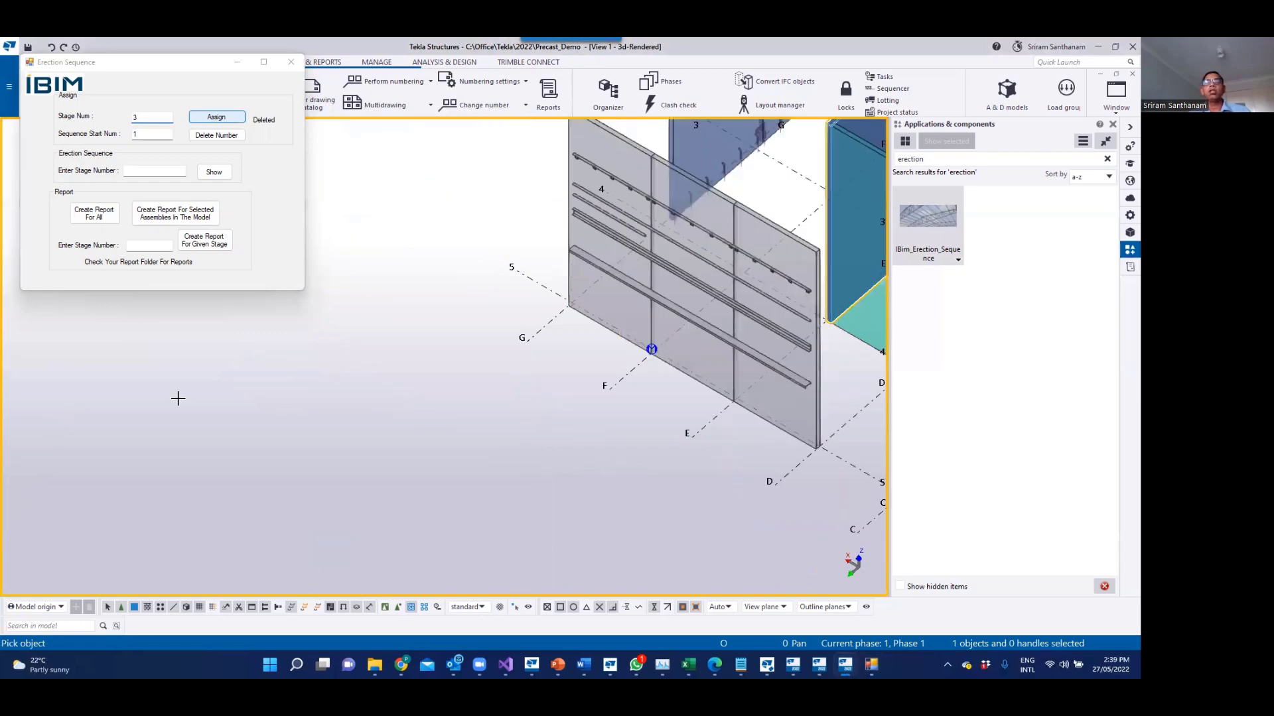
pyautogui.scroll(-3, 532, 265)
pyautogui.scroll(5, 561, 285)
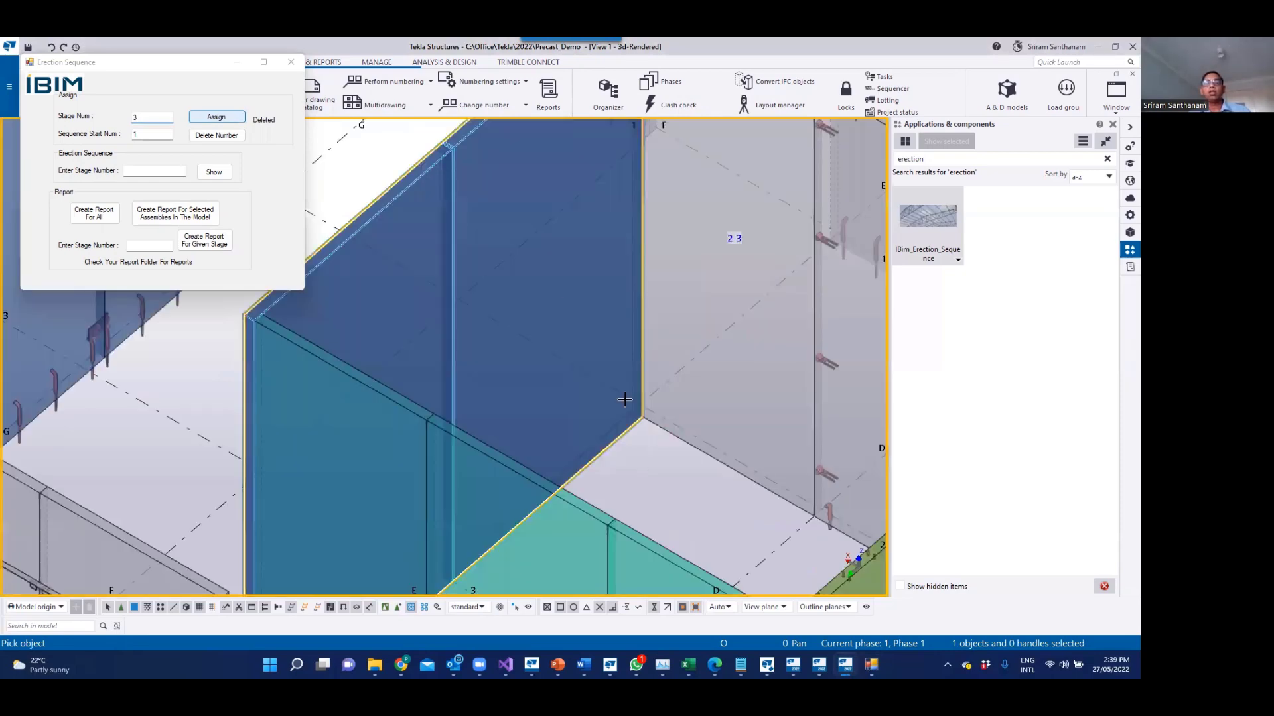
pyautogui.scroll(-1, 558, 266)
pyautogui.scroll(1, 623, 394)
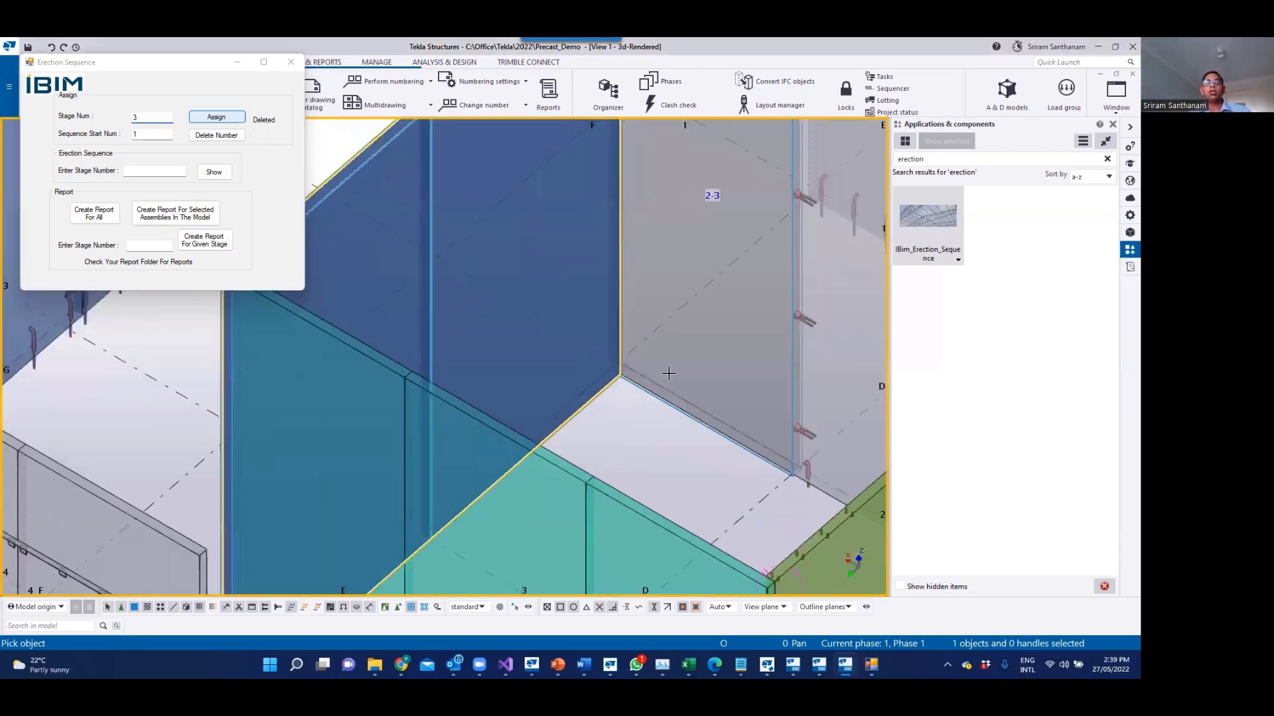
pyautogui.scroll(-3, 566, 242)
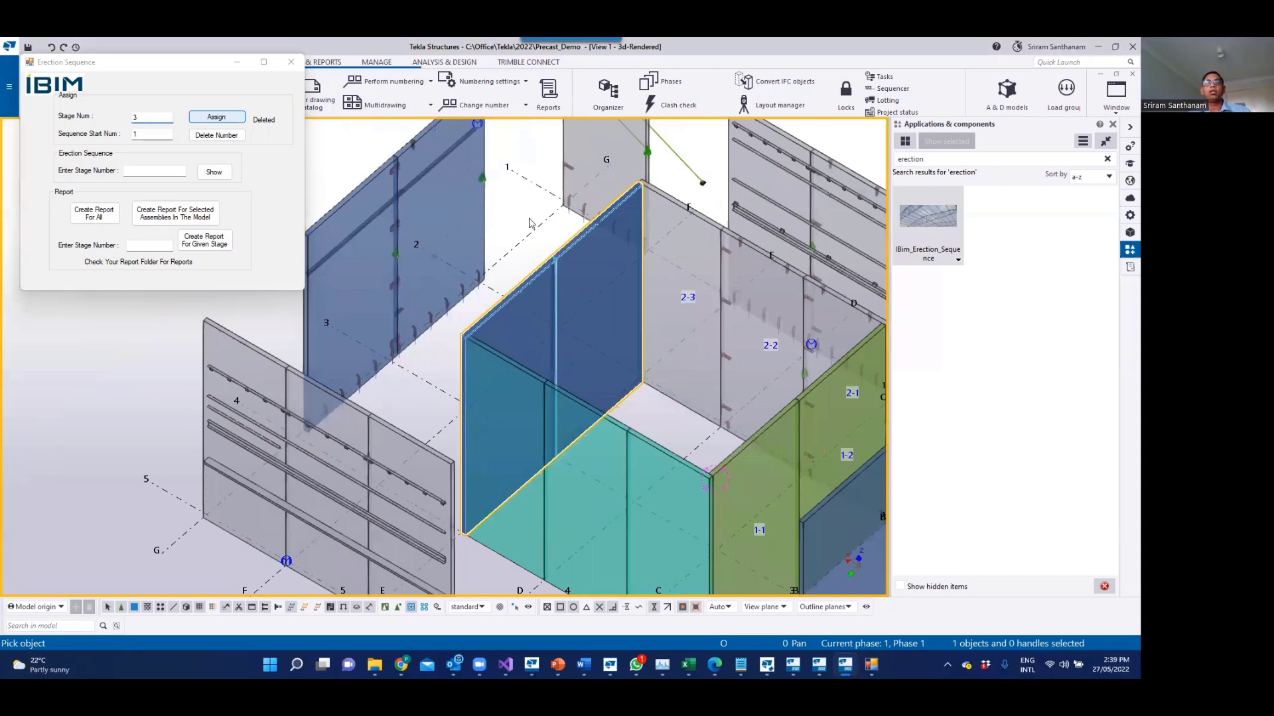
pyautogui.click(223, 174)
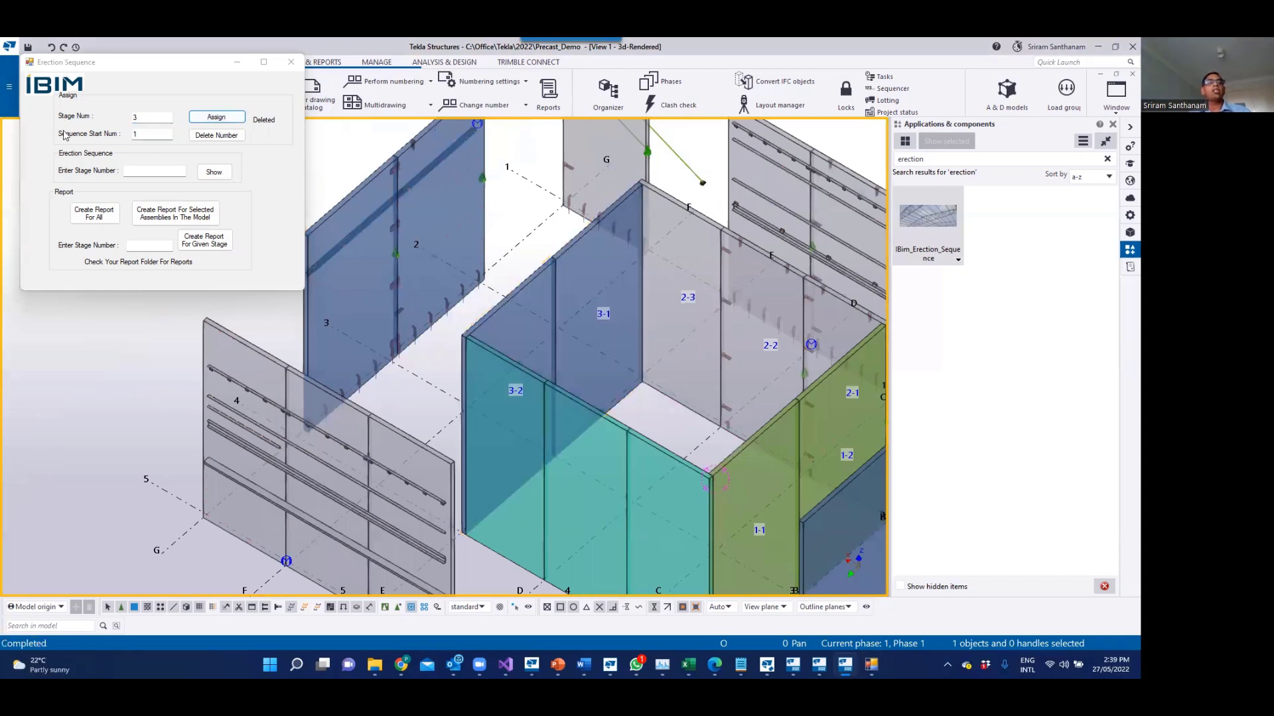
# Step: Assign stage 4 to the three teal wall panels, picking from the blue wall towards the green wall
pyautogui.click(123, 140)
pyautogui.write('4')
pyautogui.click(223, 119)
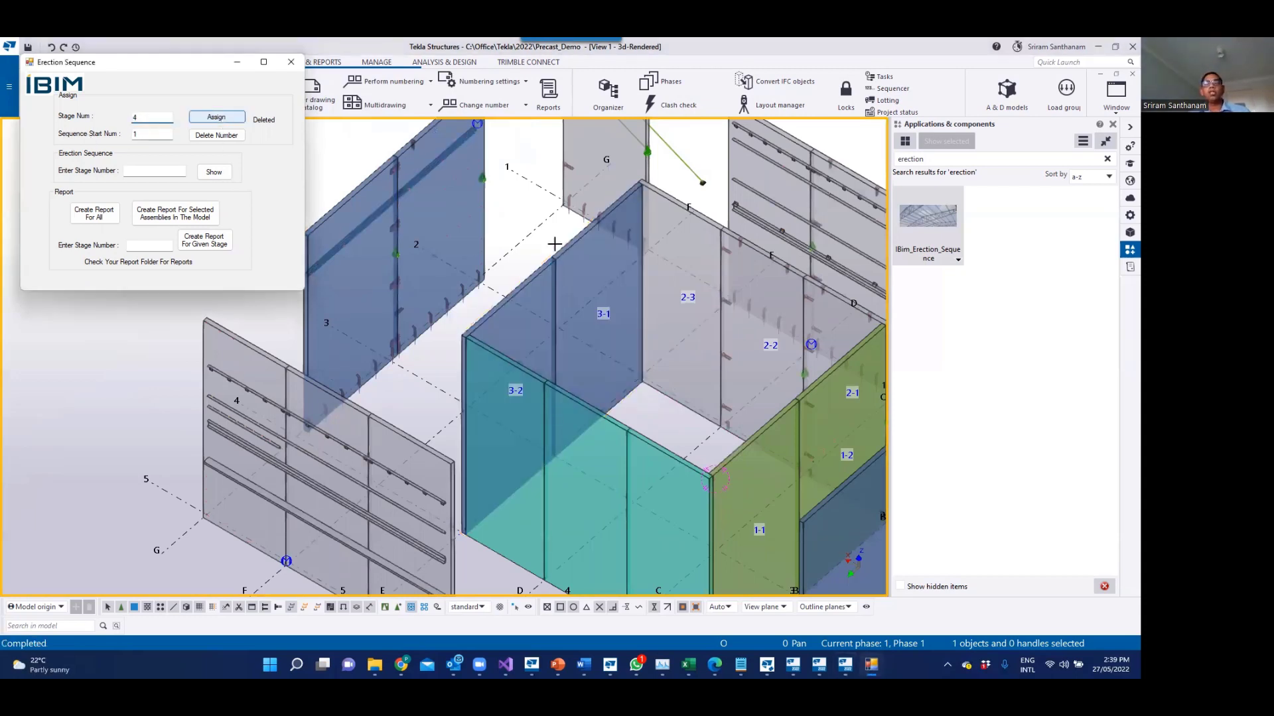
pyautogui.scroll(-2, 558, 243)
pyautogui.click(510, 316)
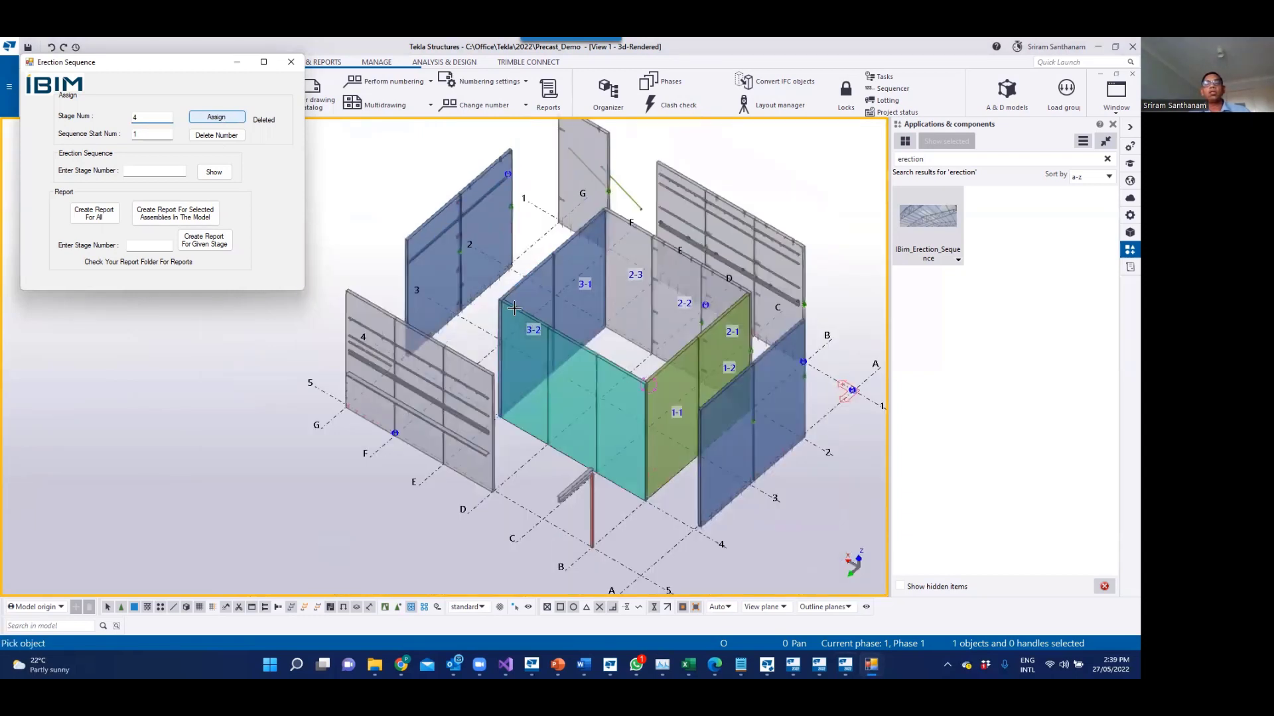
pyautogui.click(621, 368)
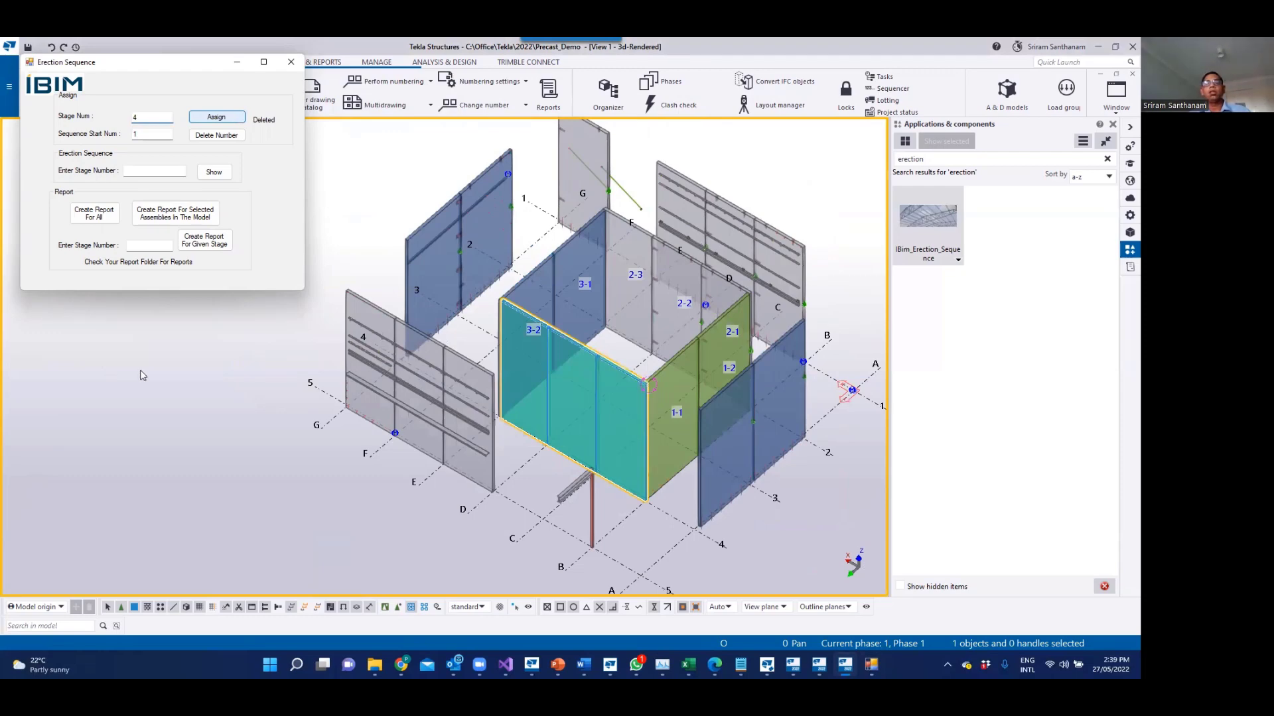
# Step: Show the erection sequence in the model for stages 1 2 3 4
pyautogui.scroll(-3, 143, 372)
pyautogui.scroll(3, 437, 399)
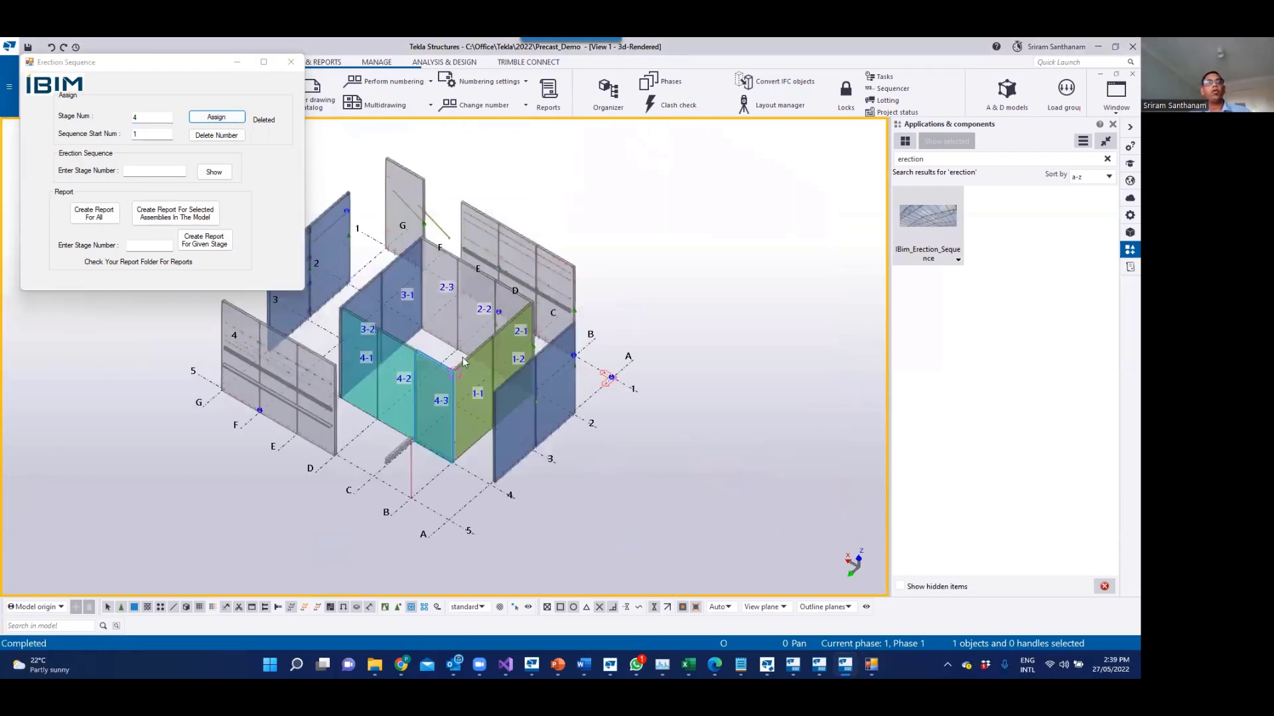
pyautogui.click(161, 171)
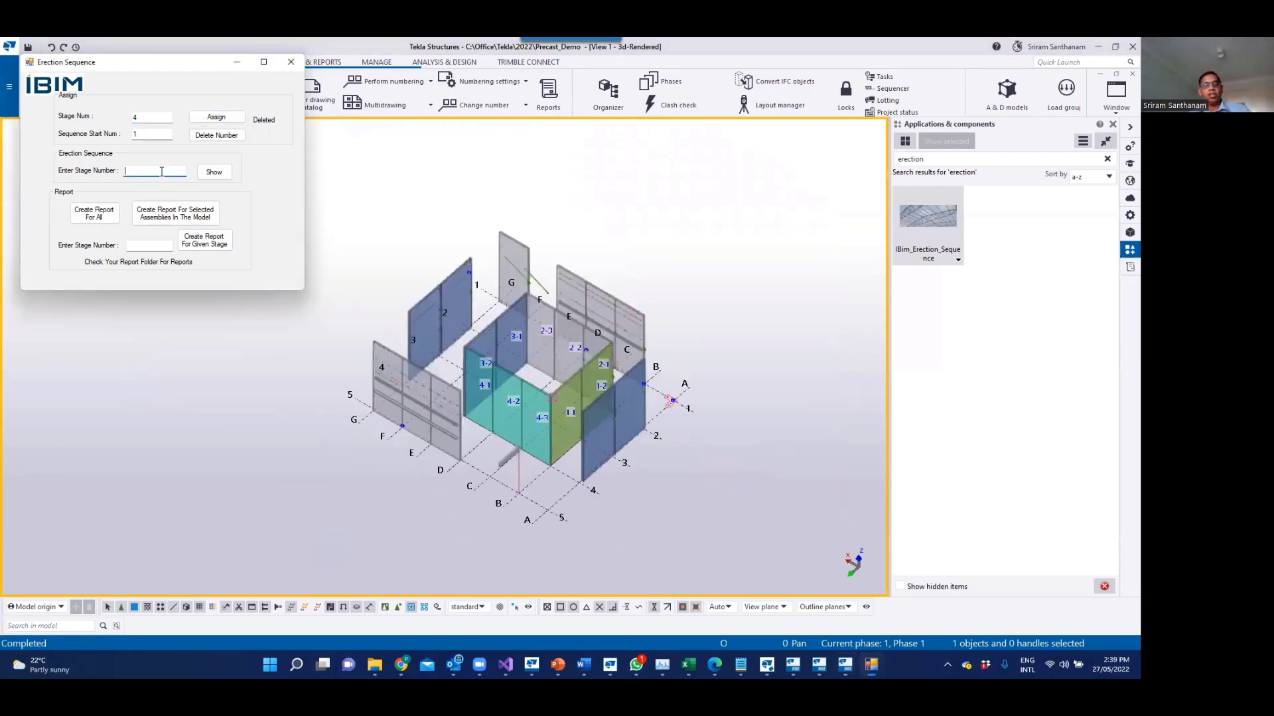
pyautogui.write('1 2 3 4')
pyautogui.click(213, 174)
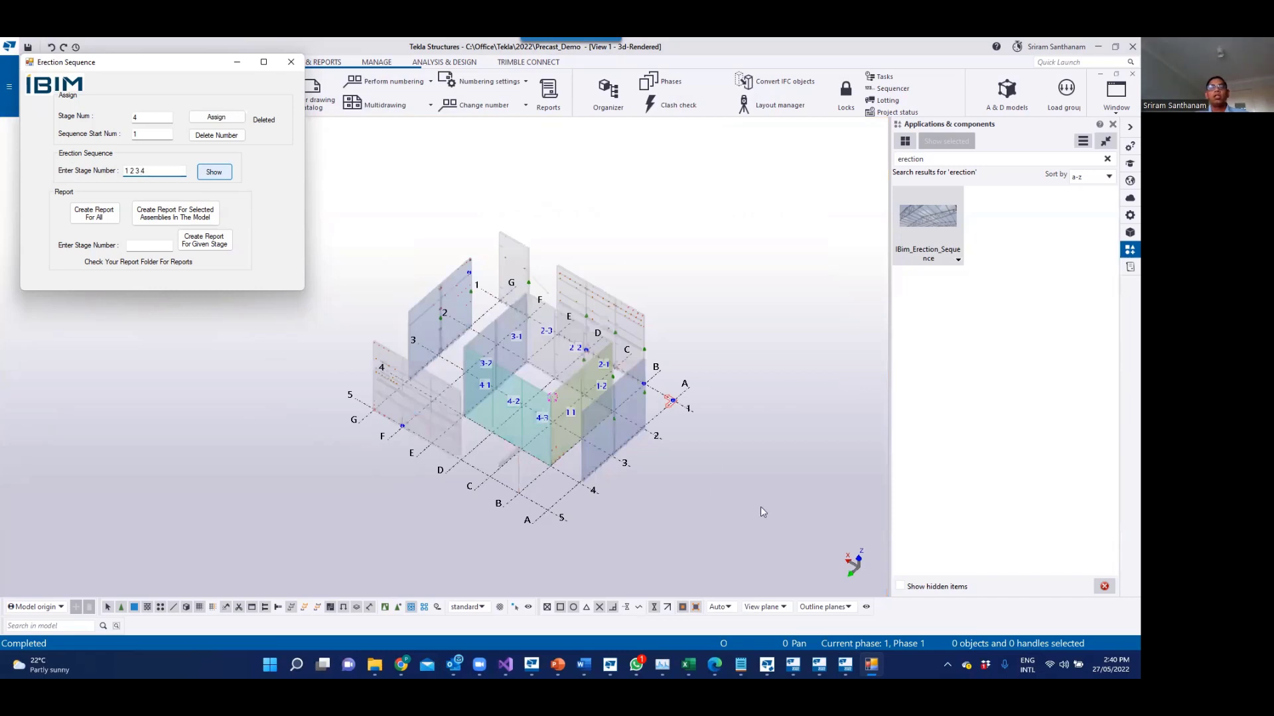
# Step: Create the erection sequence report for all assemblies in the model
pyautogui.scroll(2, 761, 507)
pyautogui.scroll(-2, 682, 369)
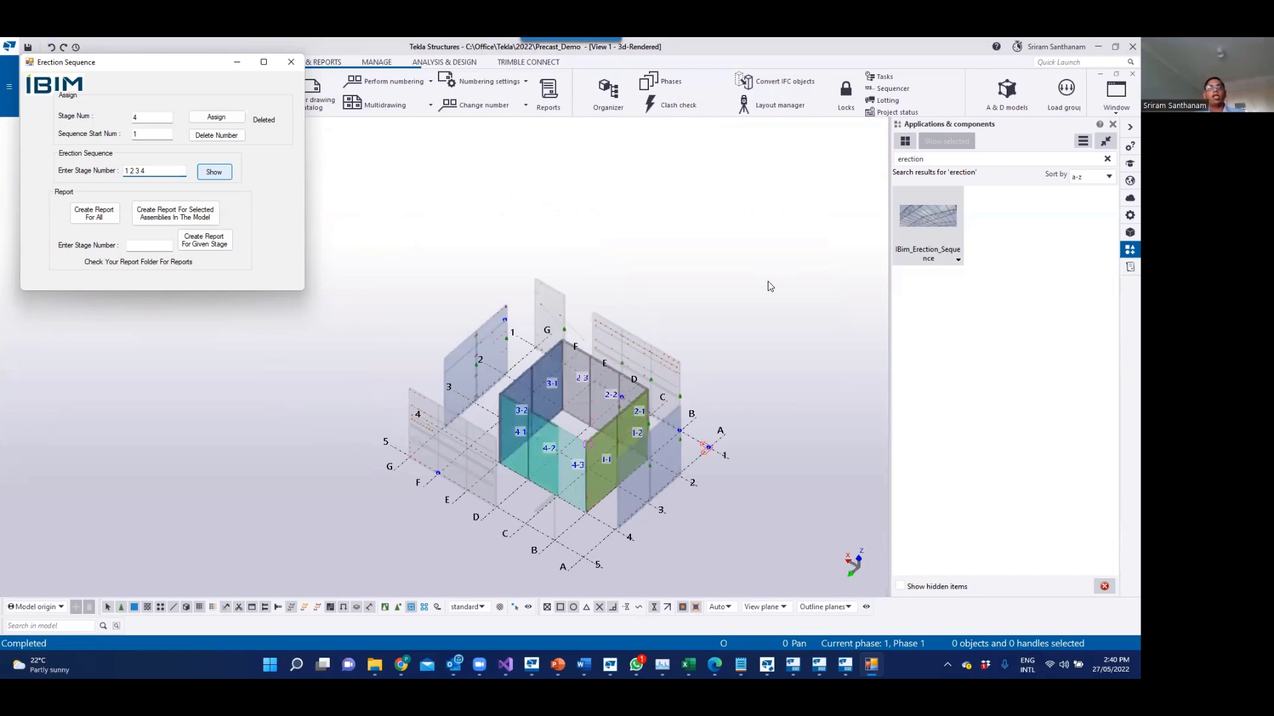
pyautogui.click(86, 216)
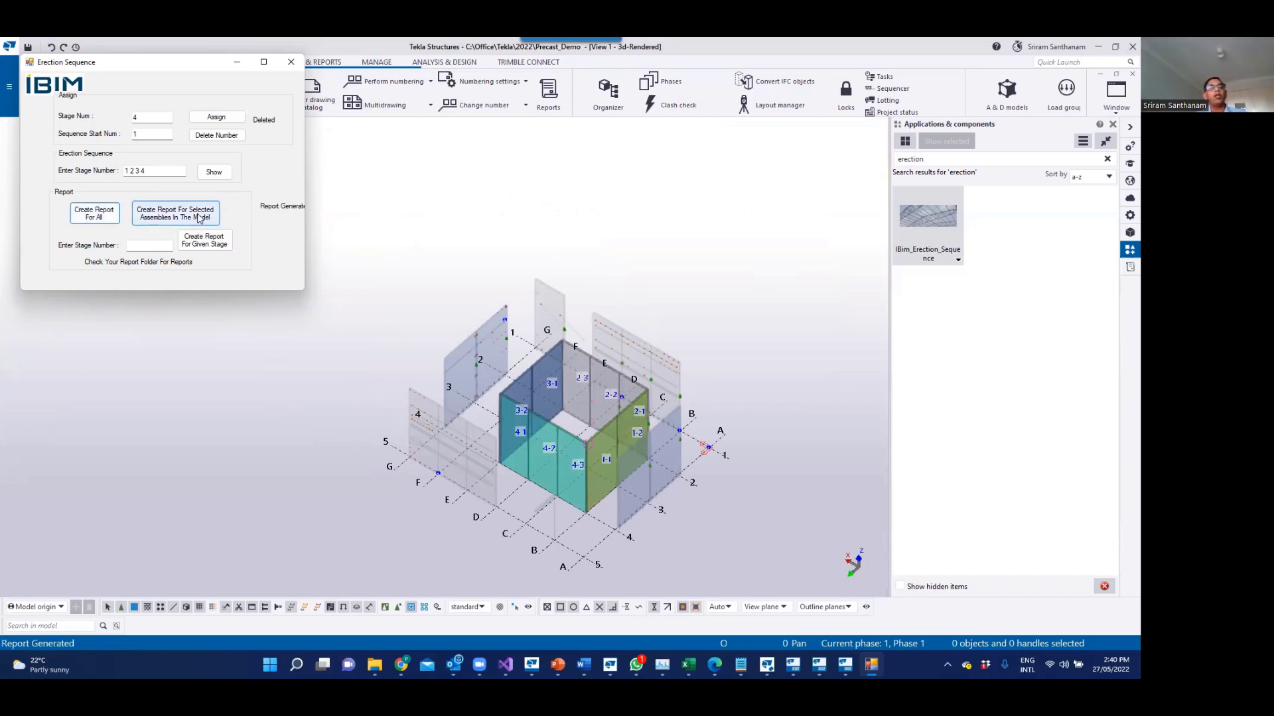
# Step: Open #Erection_Stage_List.xls from the model folder, examine its precast stage lists, and close the report and the Erection Sequence dialog
pyautogui.click(13, 93)
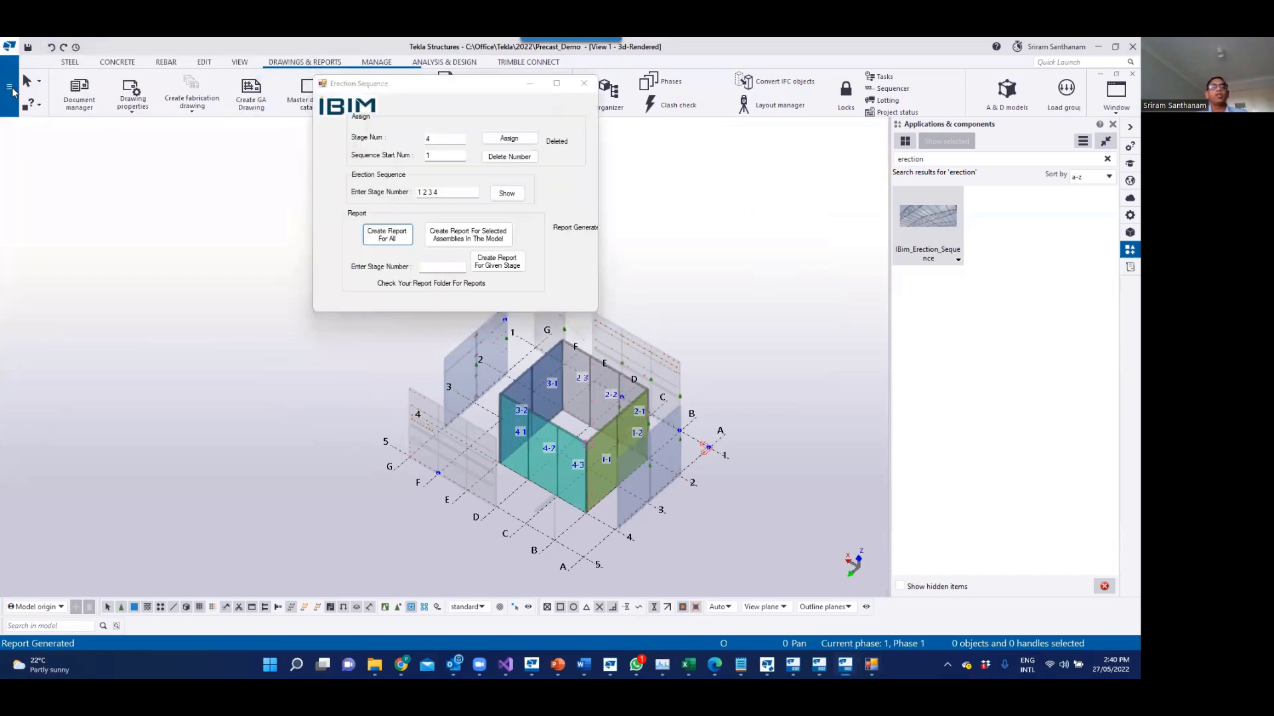
pyautogui.click(70, 205)
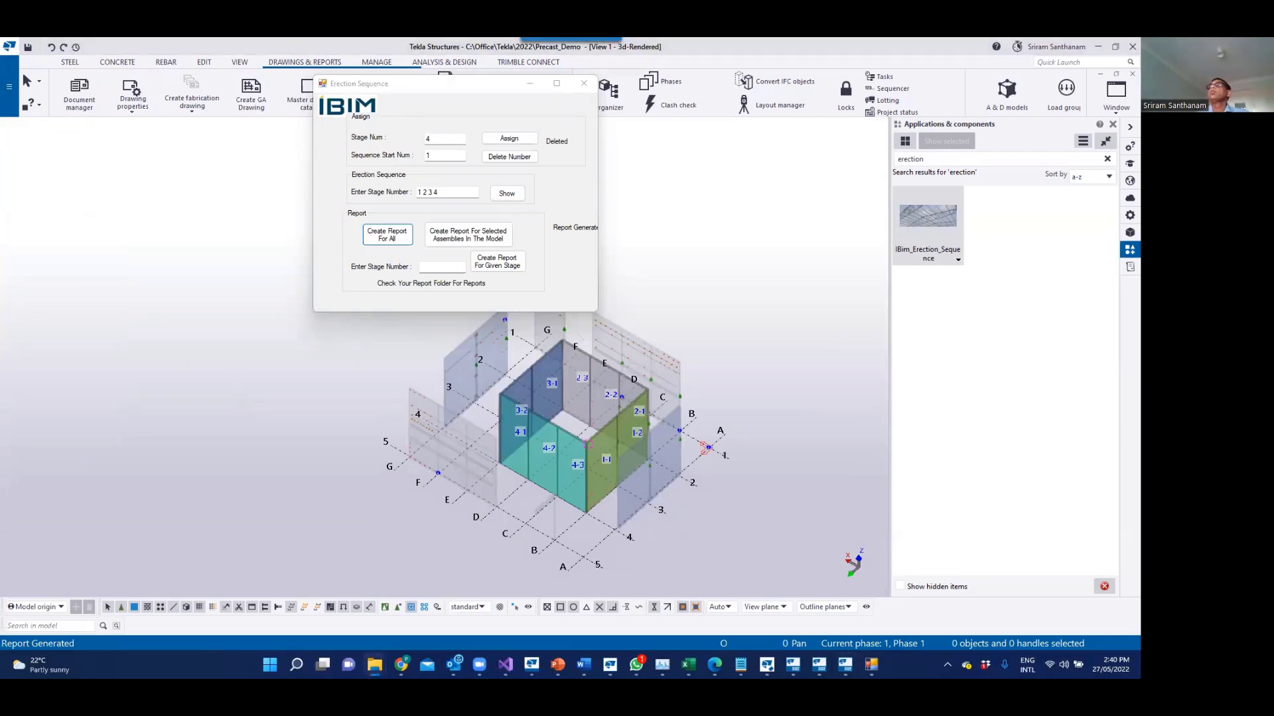
pyautogui.moveTo(374, 665)
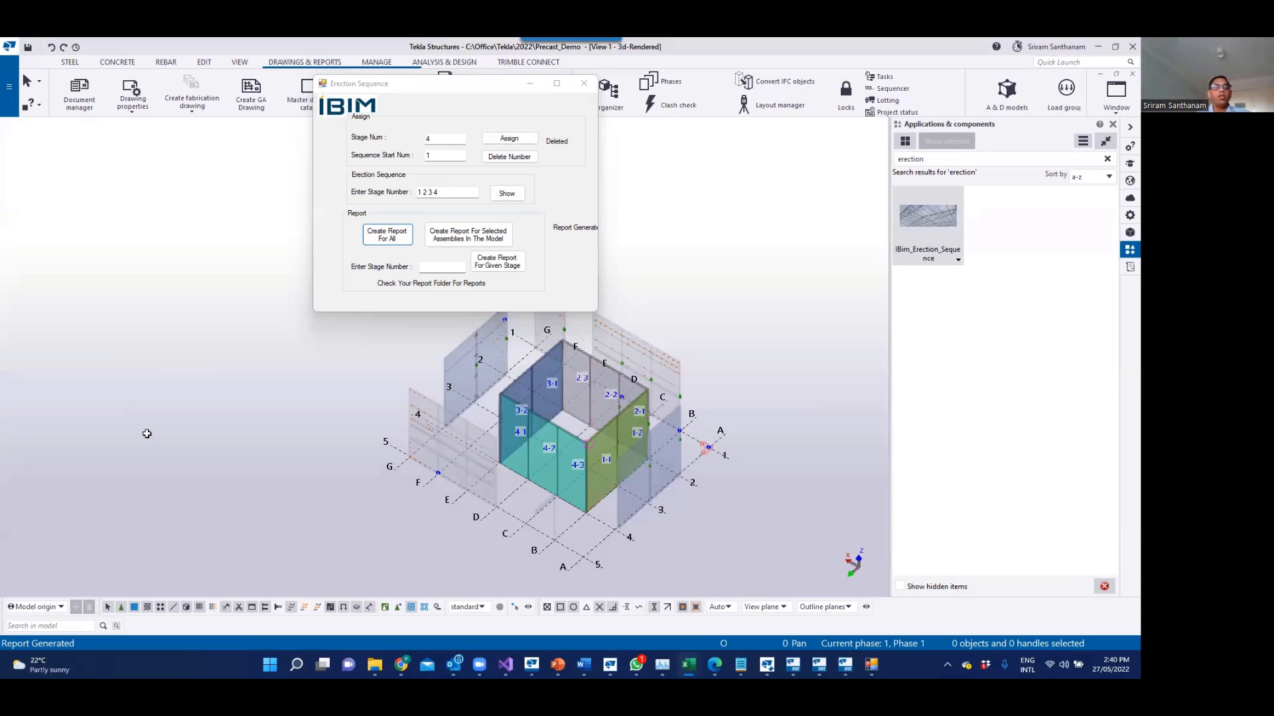
pyautogui.scroll(-2, 186, 427)
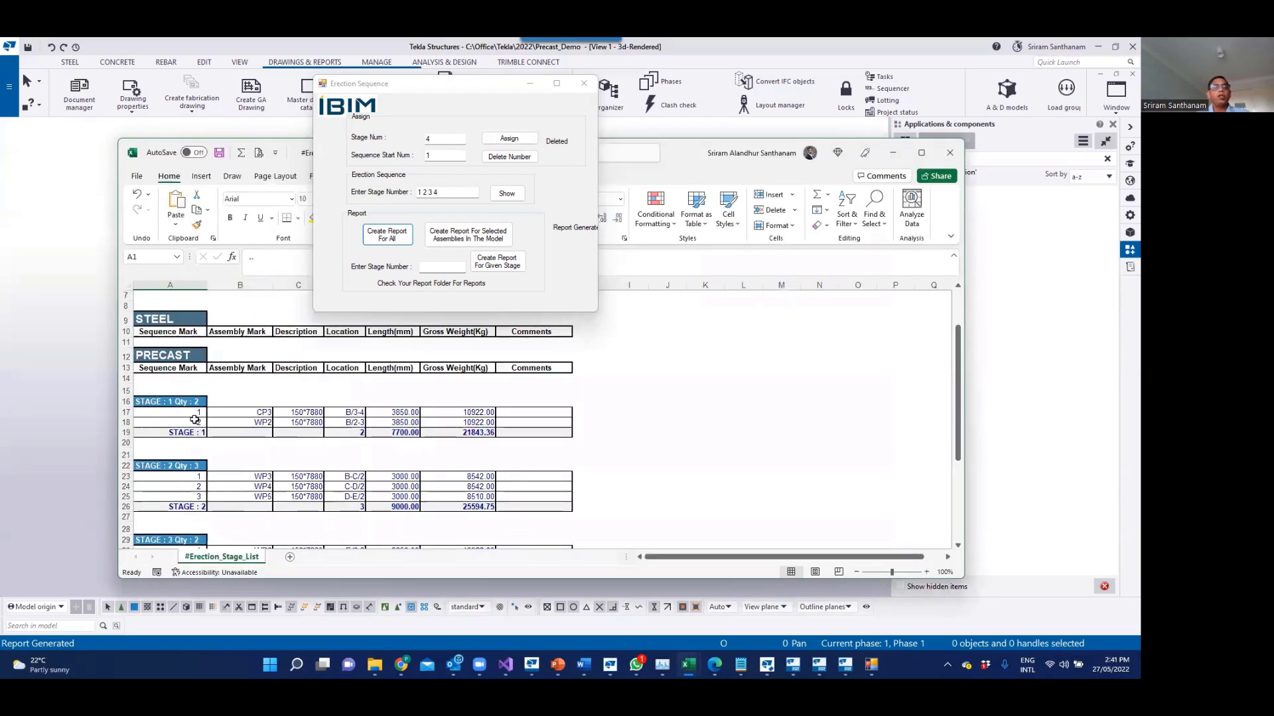
pyautogui.scroll(-2, 196, 393)
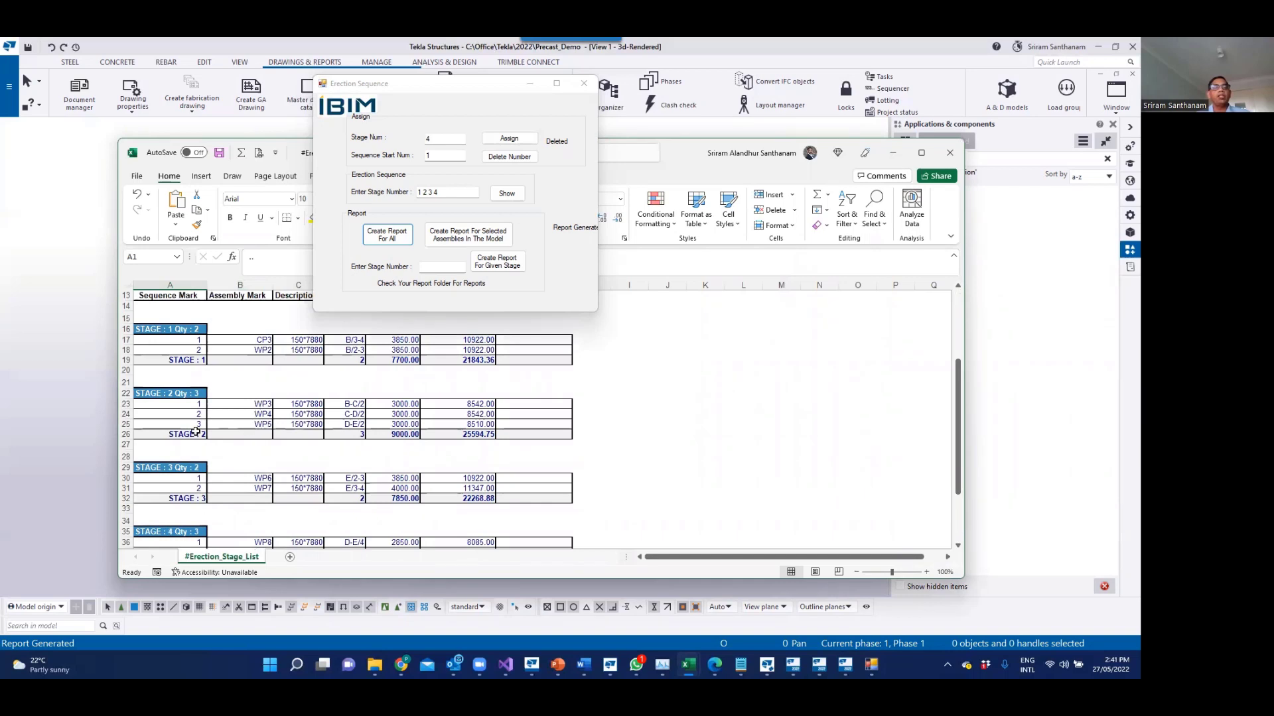
pyautogui.scroll(-3, 195, 434)
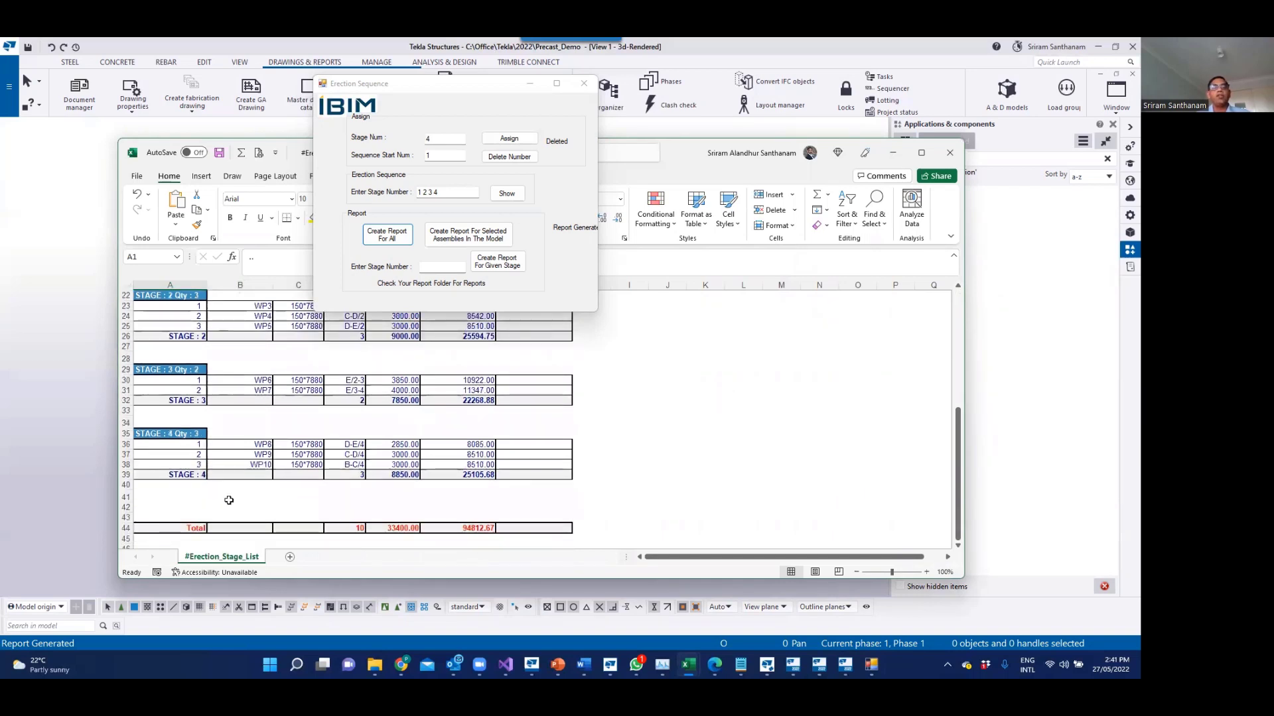
pyautogui.scroll(1, 513, 496)
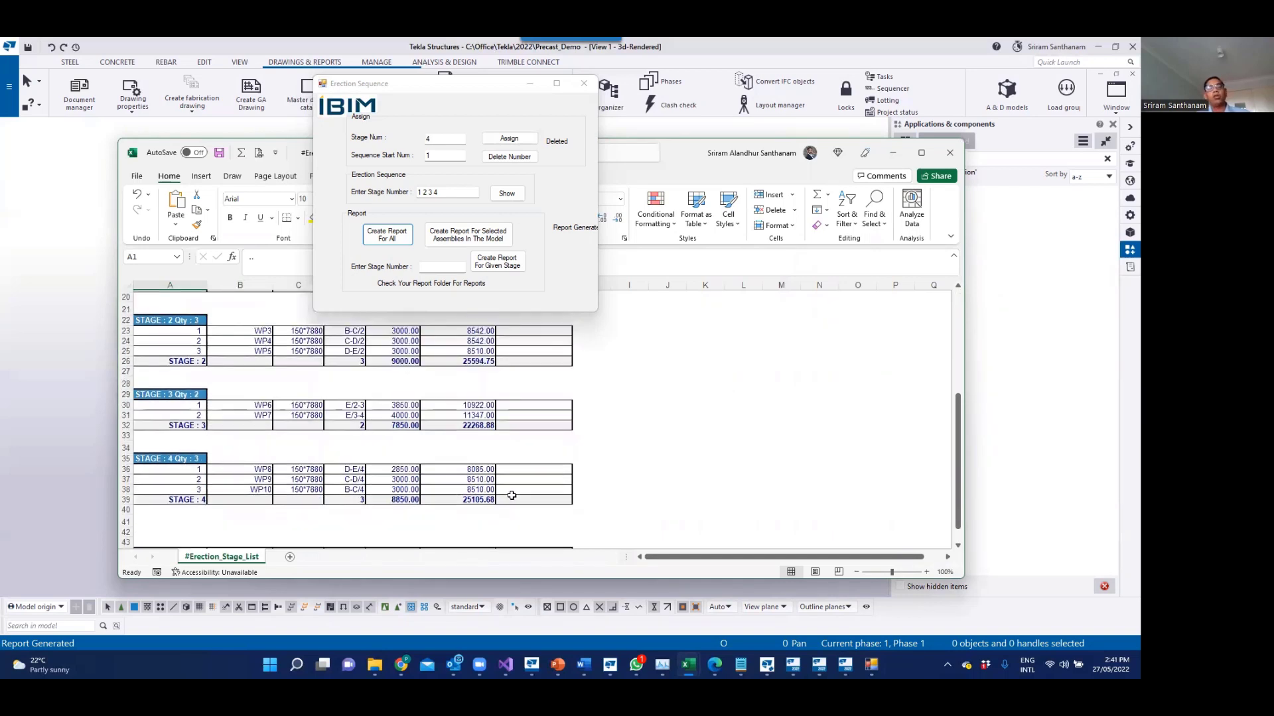
pyautogui.scroll(6, 513, 496)
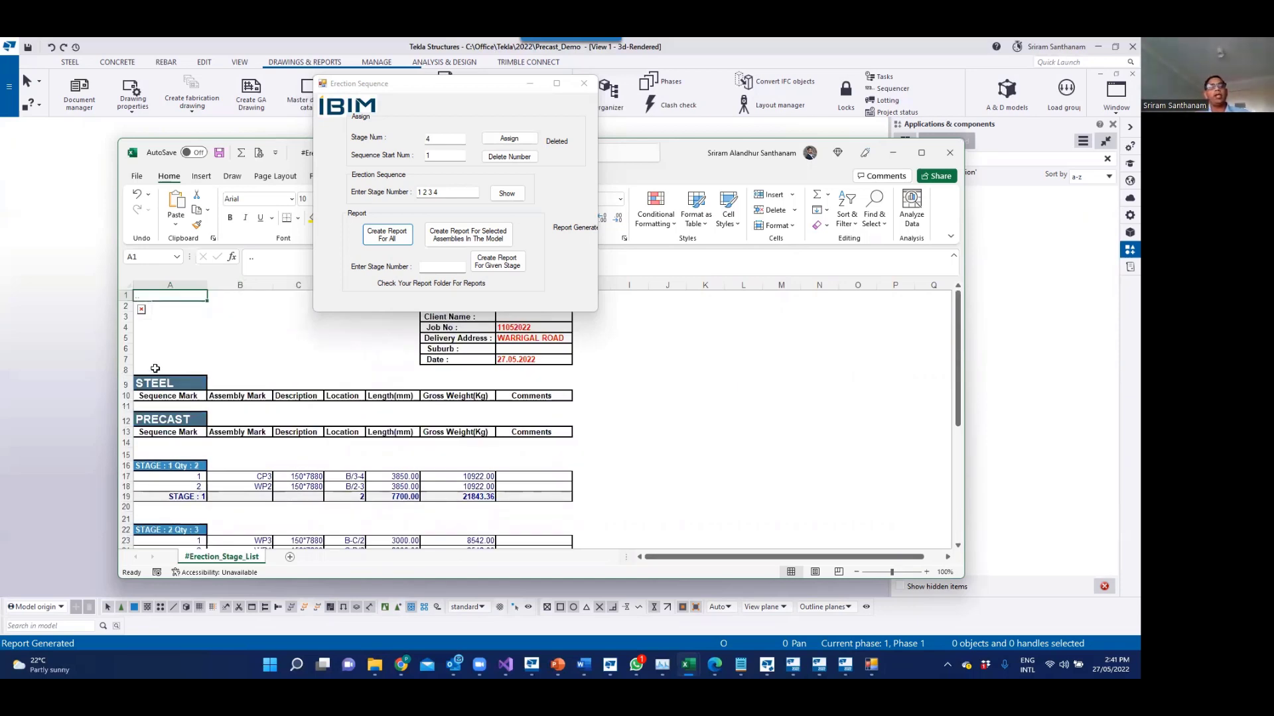
pyautogui.click(584, 83)
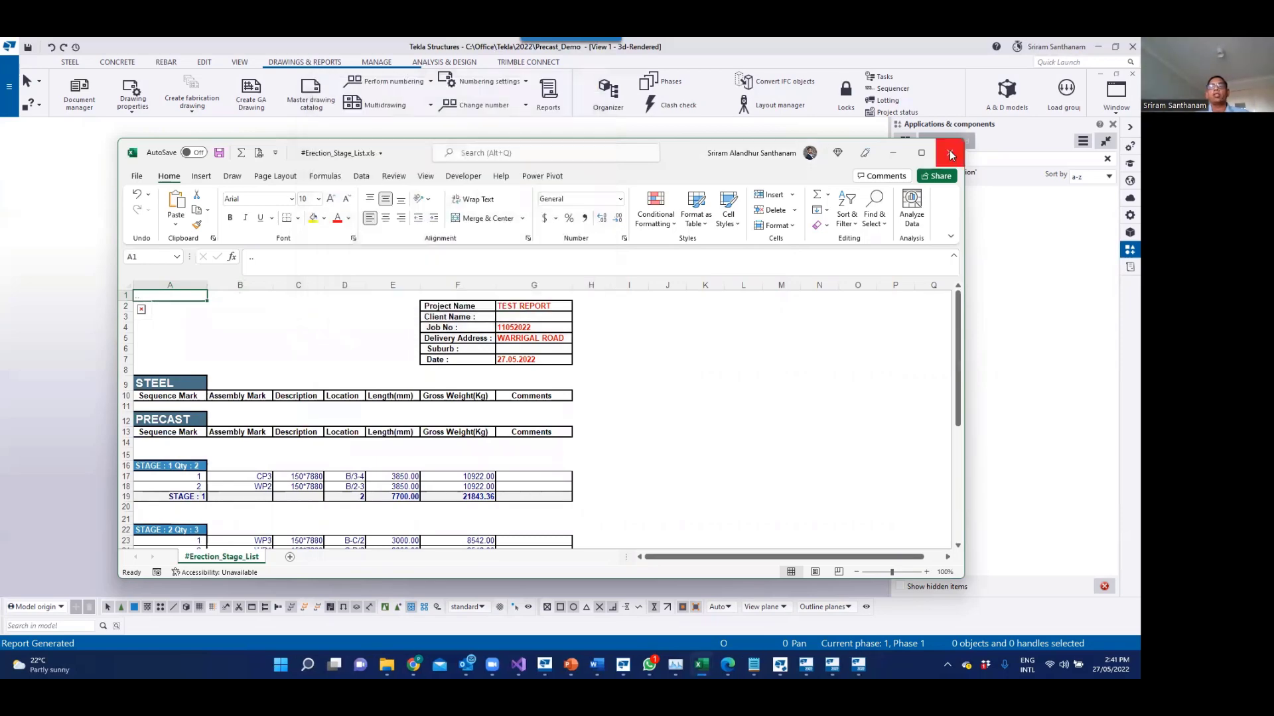
# Step: Switch to the Webinar.pptx presentation in PowerPoint, view the Drawing Tools slide, and return to the Tekla Structures model
pyautogui.click(540, 580)
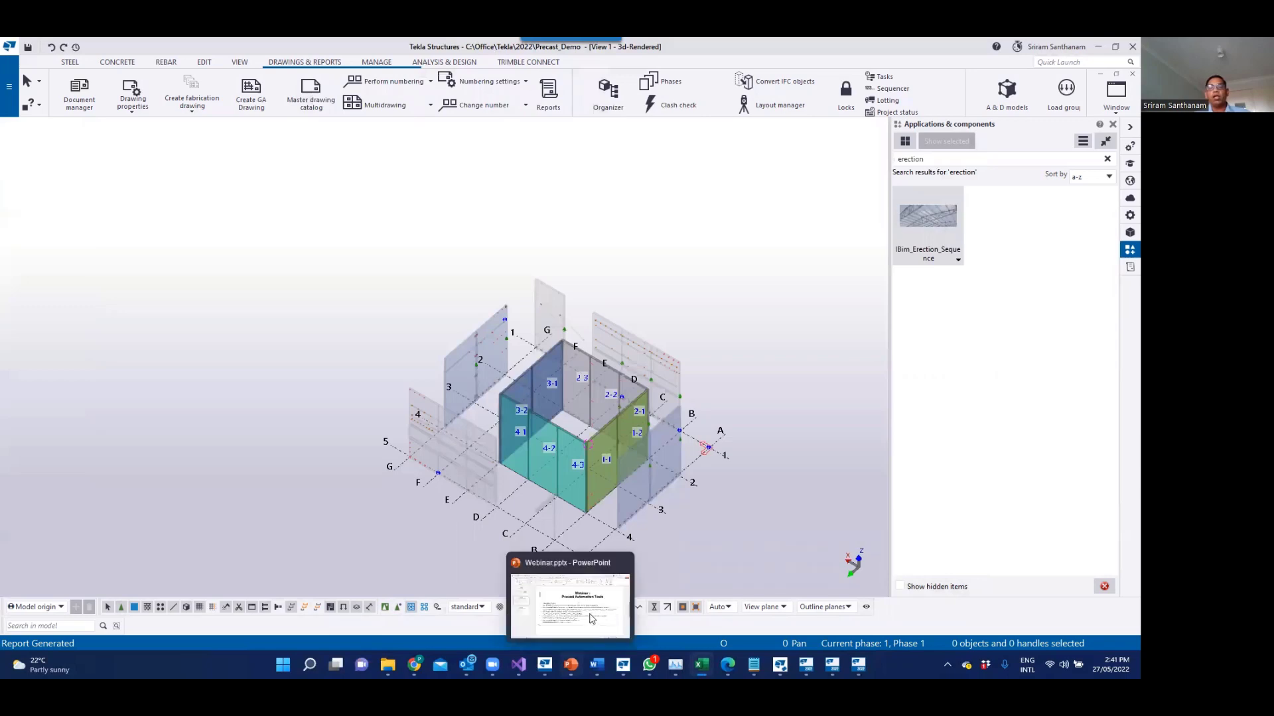
pyautogui.hotkey('alt', 'Tab')
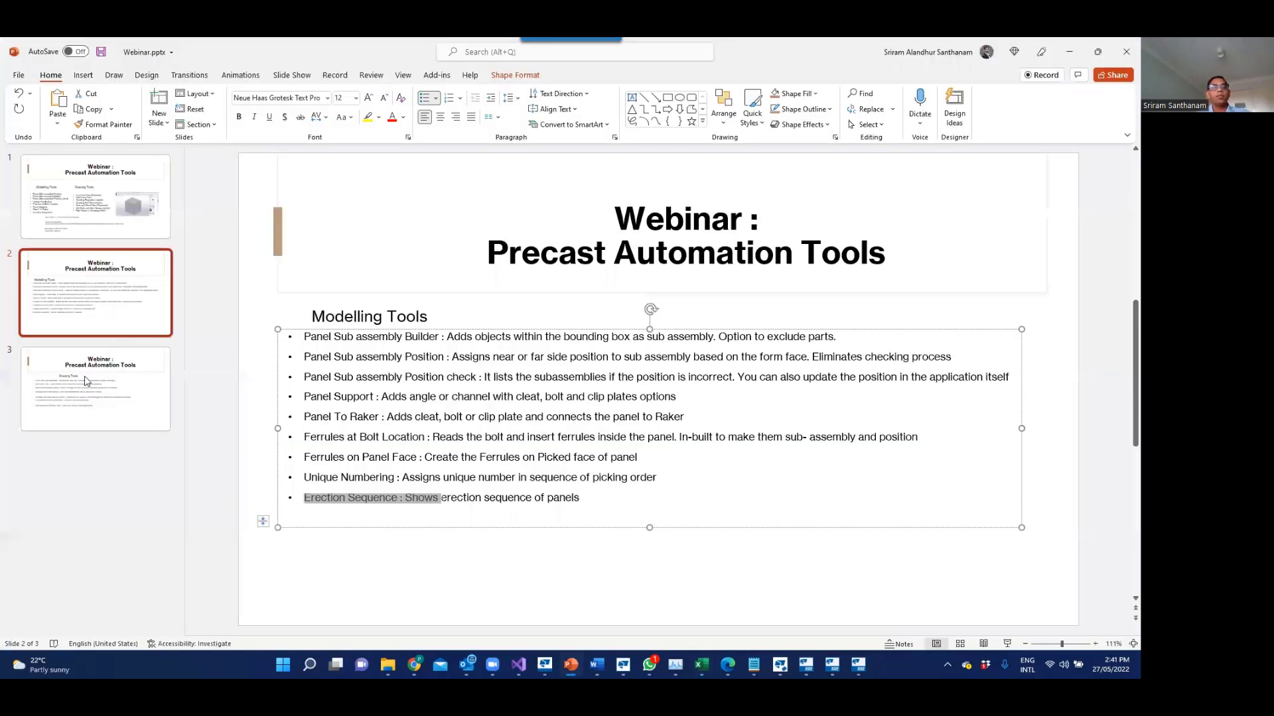
pyautogui.click(88, 382)
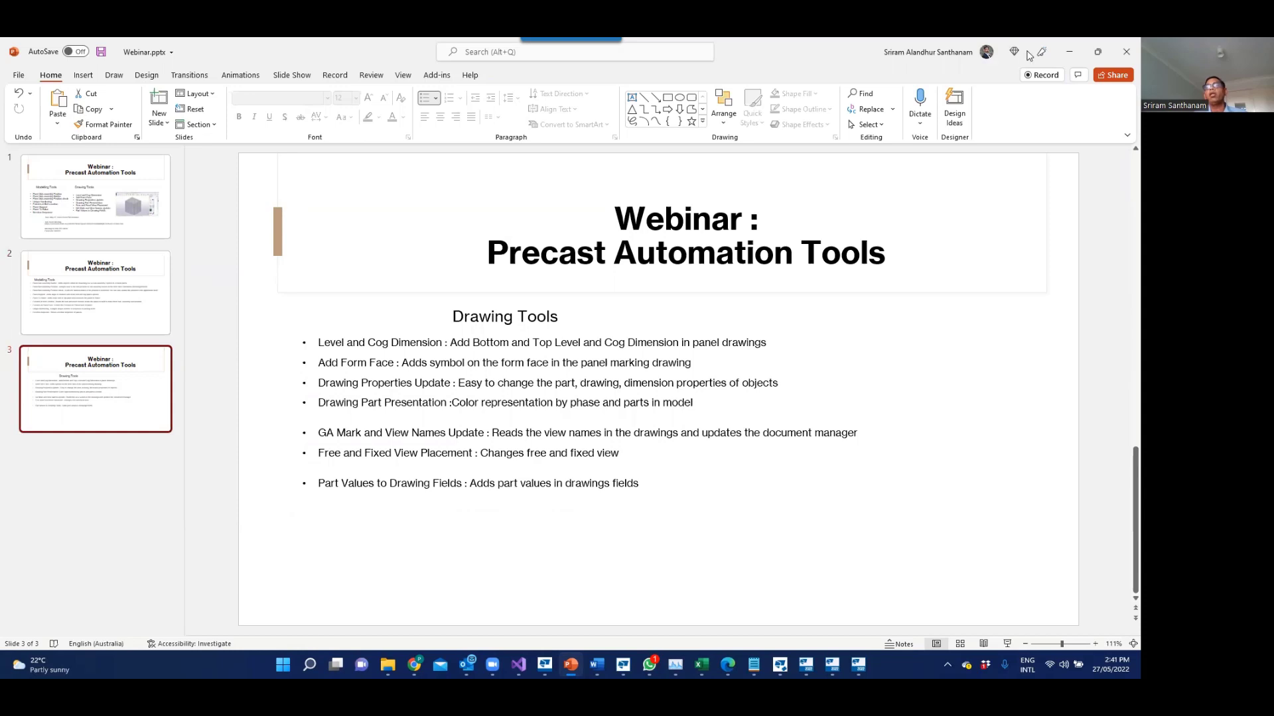
pyautogui.click(1070, 55)
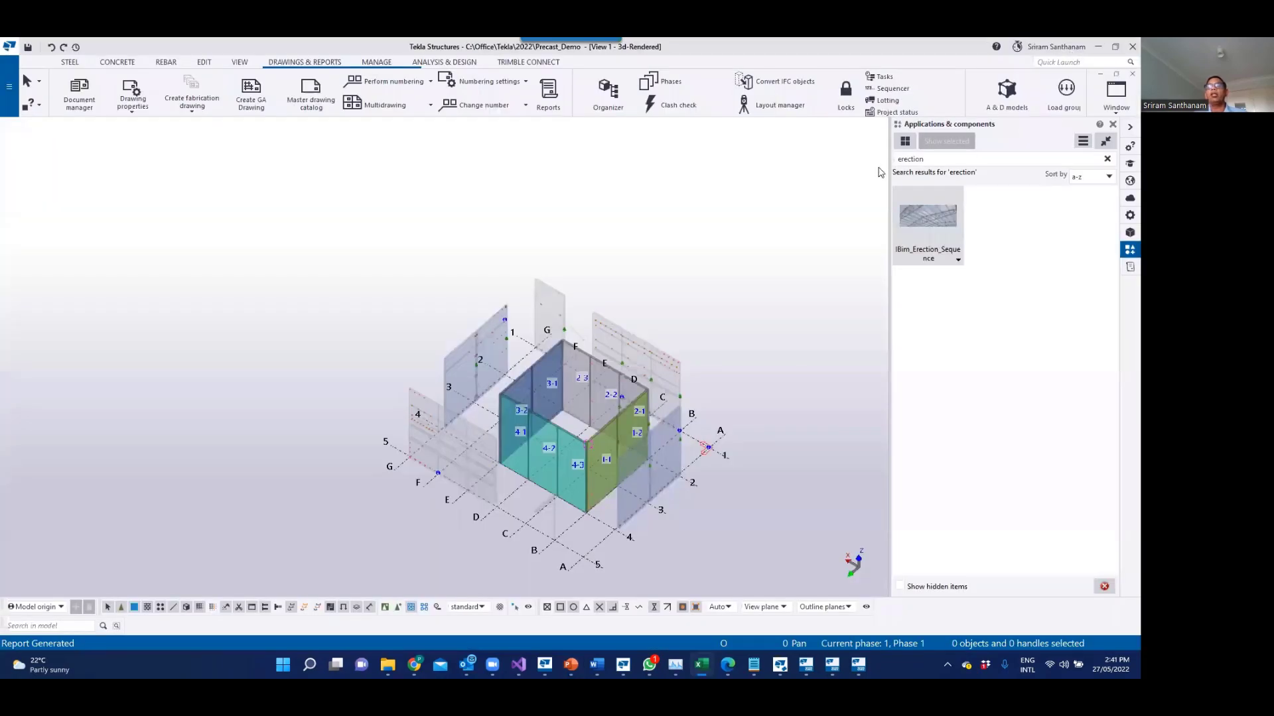